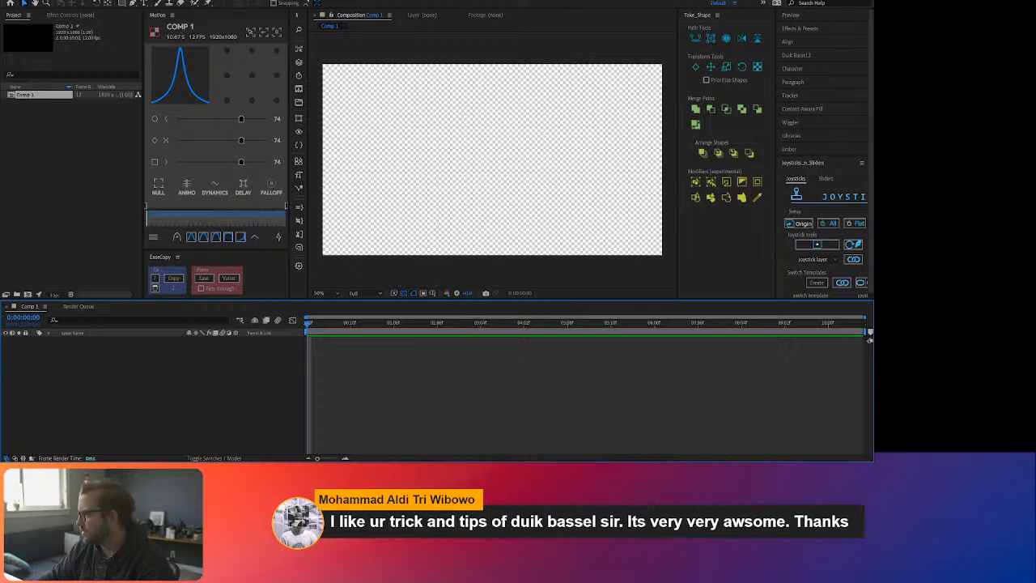
# Step: Widen the workspace to the full screen width, compare the installed rigging tools, and expand Limber Lite
pyautogui.moveTo(870, 338); pyautogui.dragTo(1031, 340)
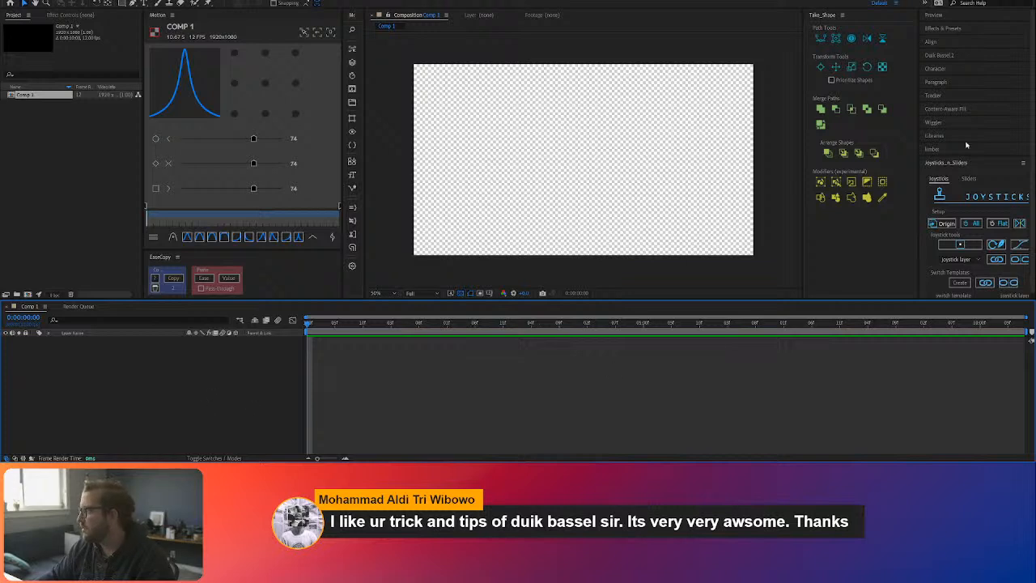
pyautogui.click(979, 164)
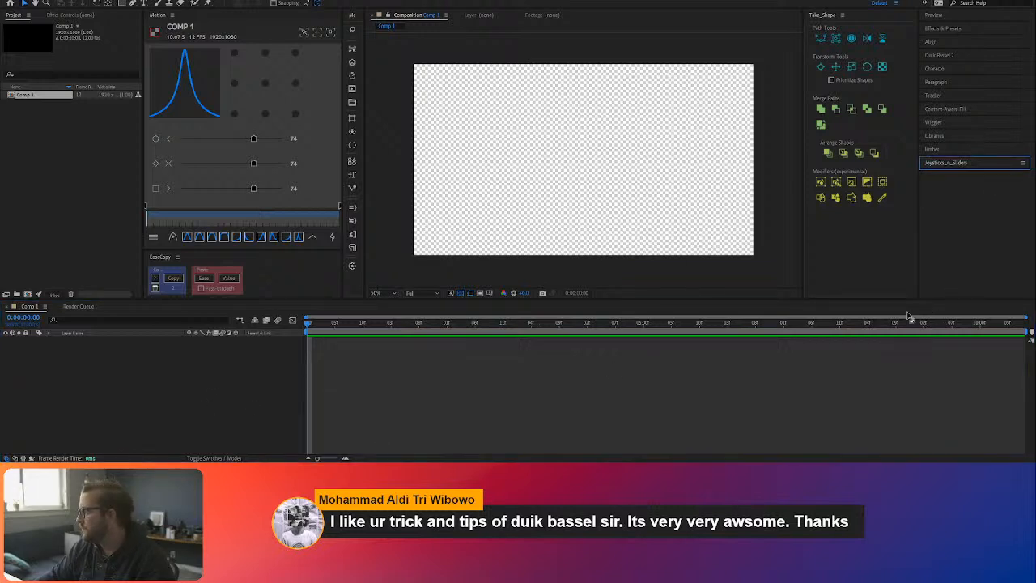
pyautogui.click(953, 151)
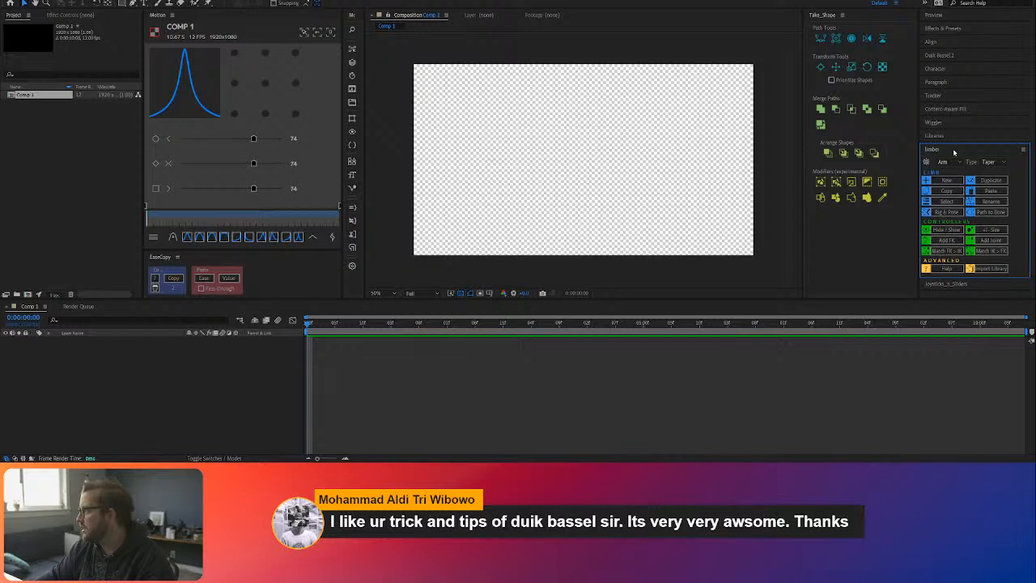
pyautogui.click(953, 152)
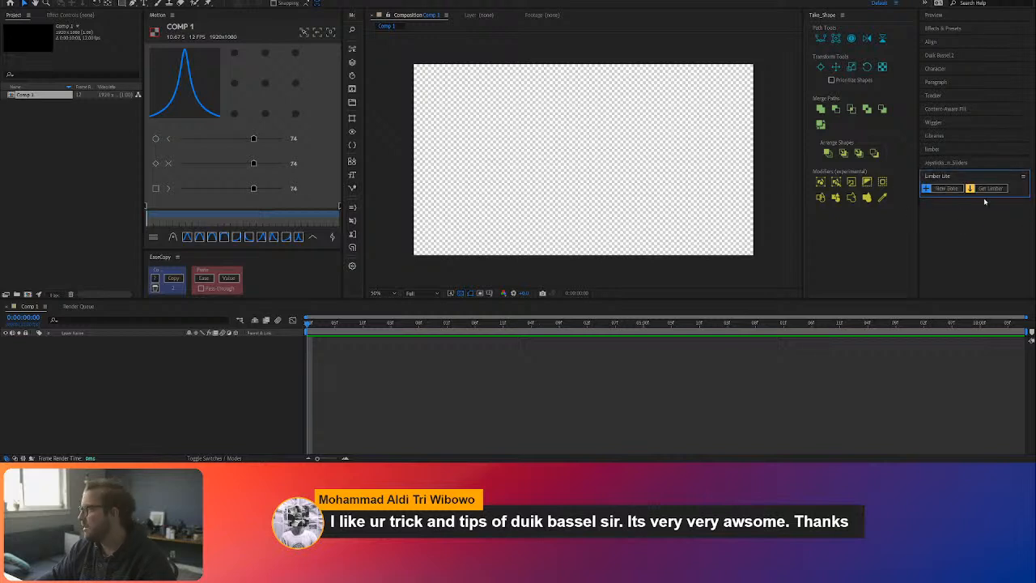
pyautogui.click(946, 148)
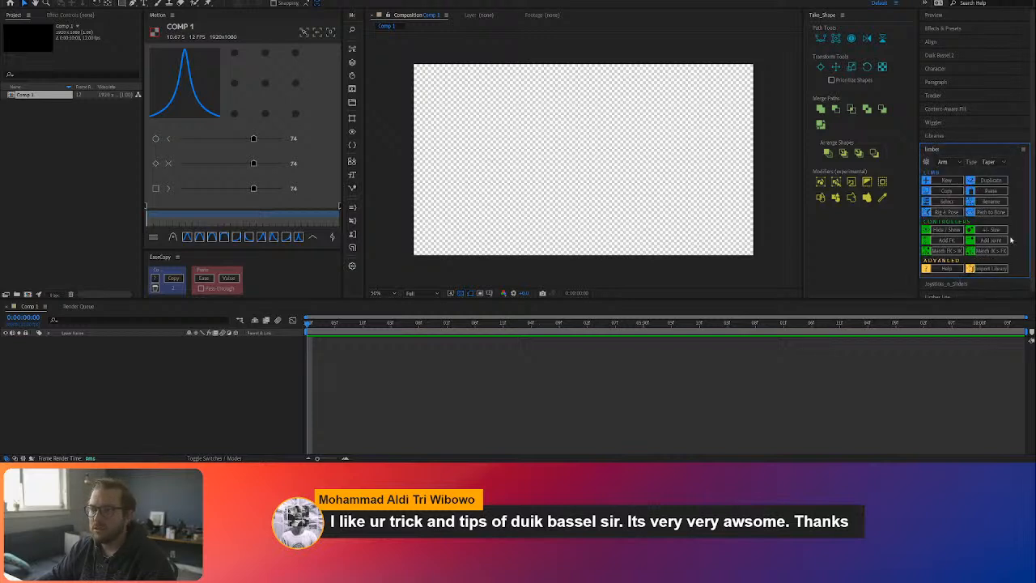
pyautogui.click(975, 153)
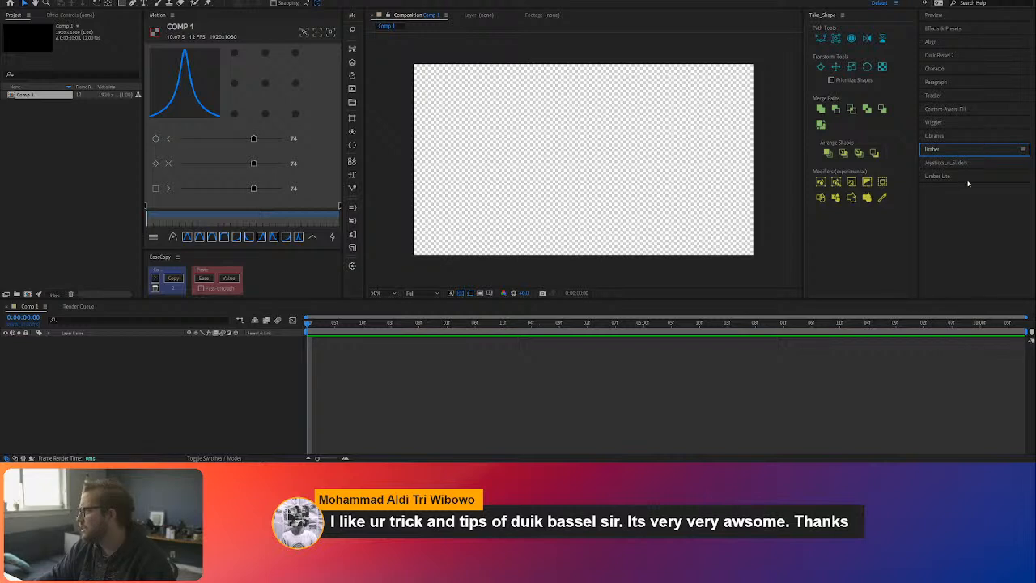
pyautogui.click(966, 177)
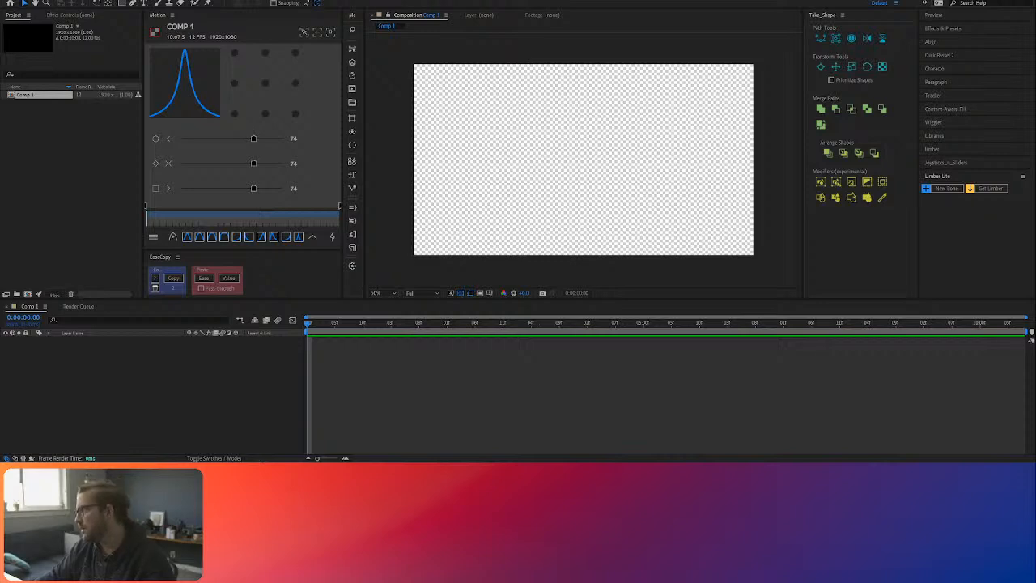
# Step: Create a new Limber Lite bone and move its start and end controllers so it lies roughly horizontal with a slight upward bend
pyautogui.click(114, 238)
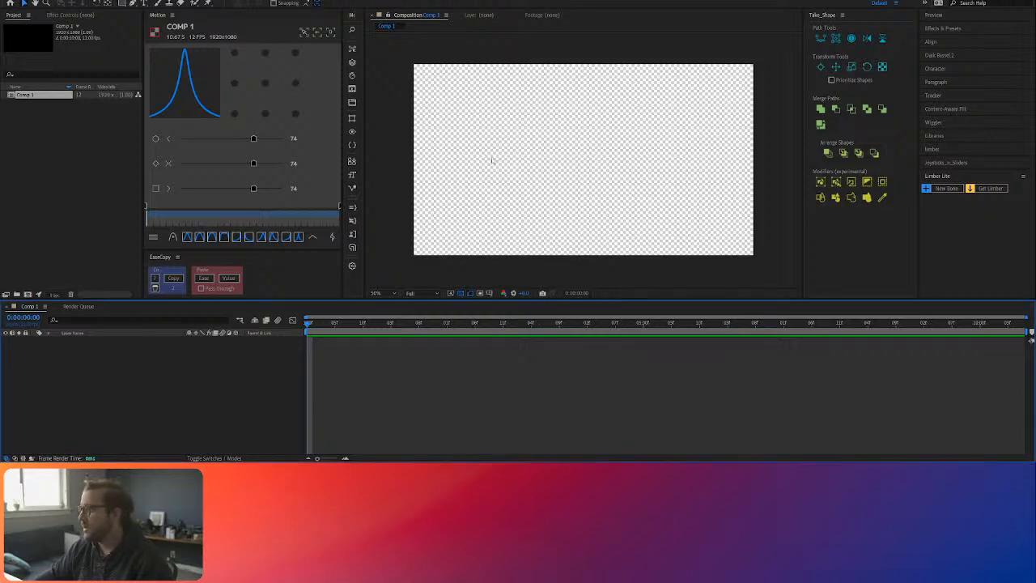
pyautogui.click(943, 188)
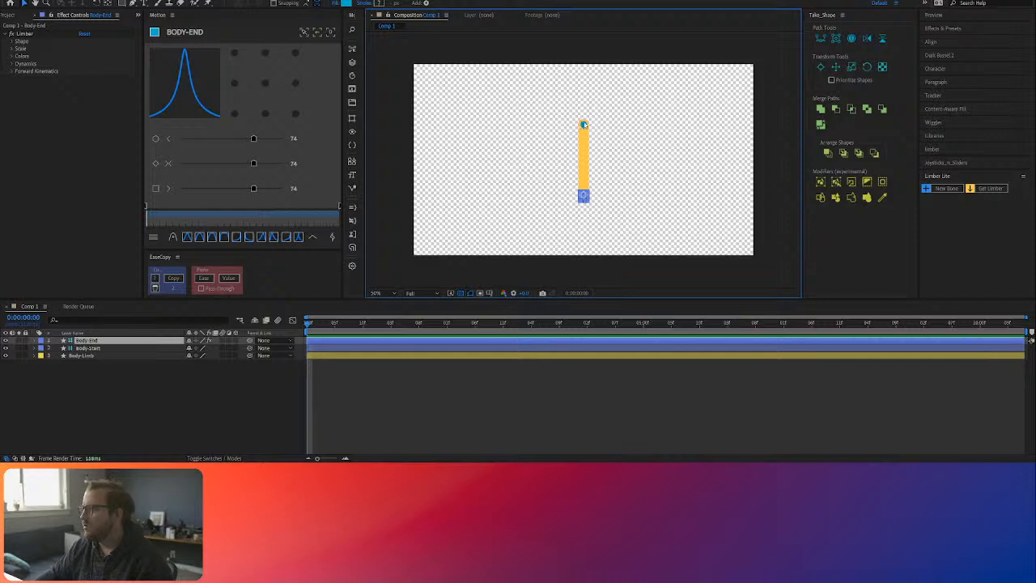
pyautogui.moveTo(584, 125); pyautogui.dragTo(560, 155)
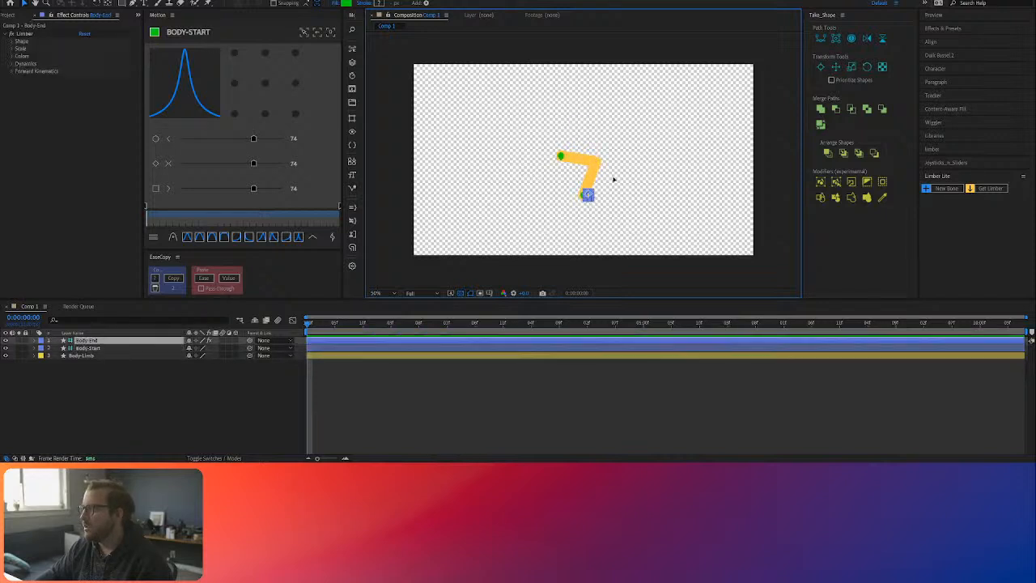
pyautogui.moveTo(613, 178); pyautogui.dragTo(627, 169)
pyautogui.moveTo(560, 156); pyautogui.dragTo(568, 167)
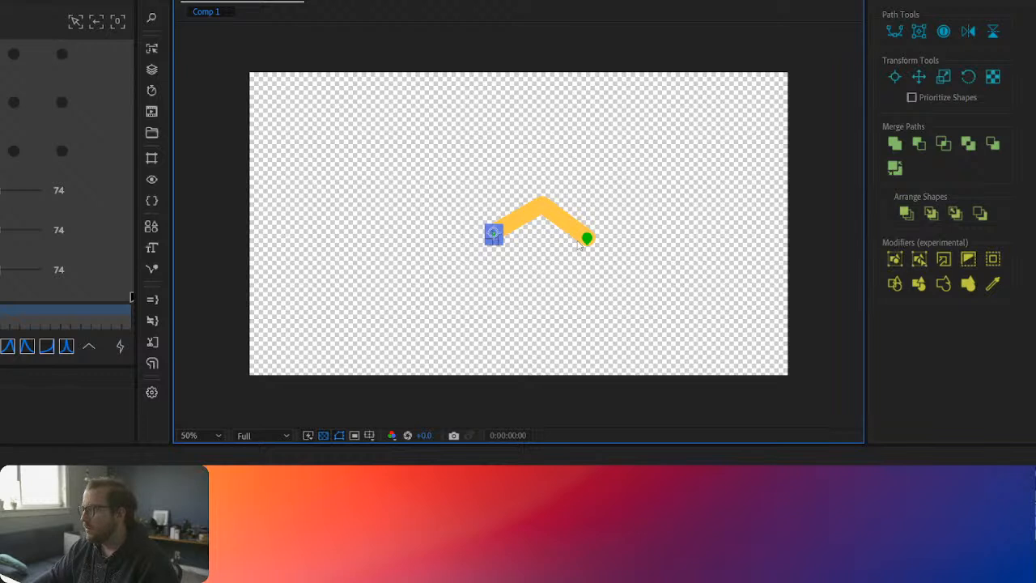
pyautogui.moveTo(578, 242); pyautogui.dragTo(597, 236)
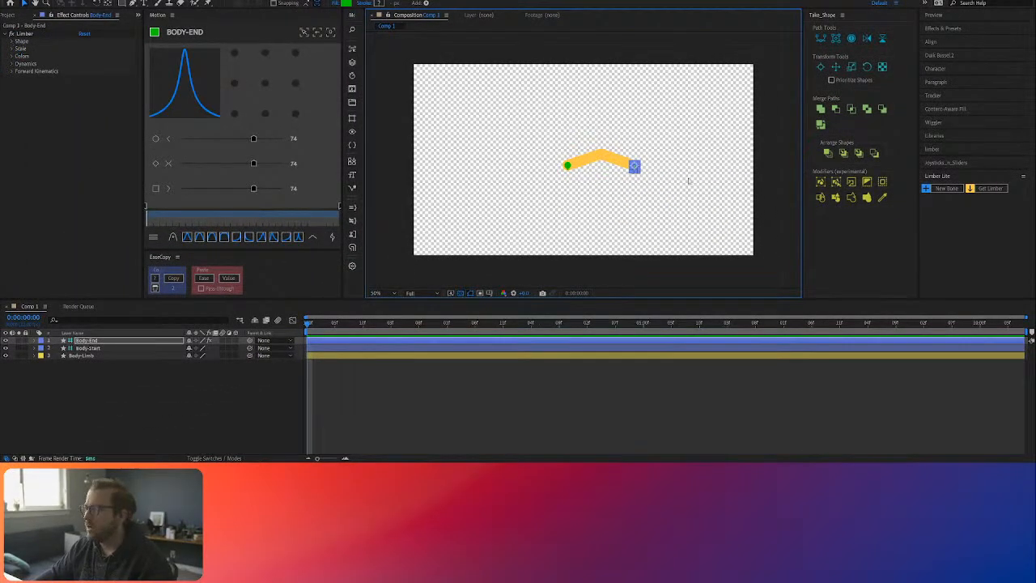
# Step: Hide the transparency grid, raise the limb's Bone Curvature for a smooth arc, and bring the Body-End controller closer to Body-Start
pyautogui.click(461, 293)
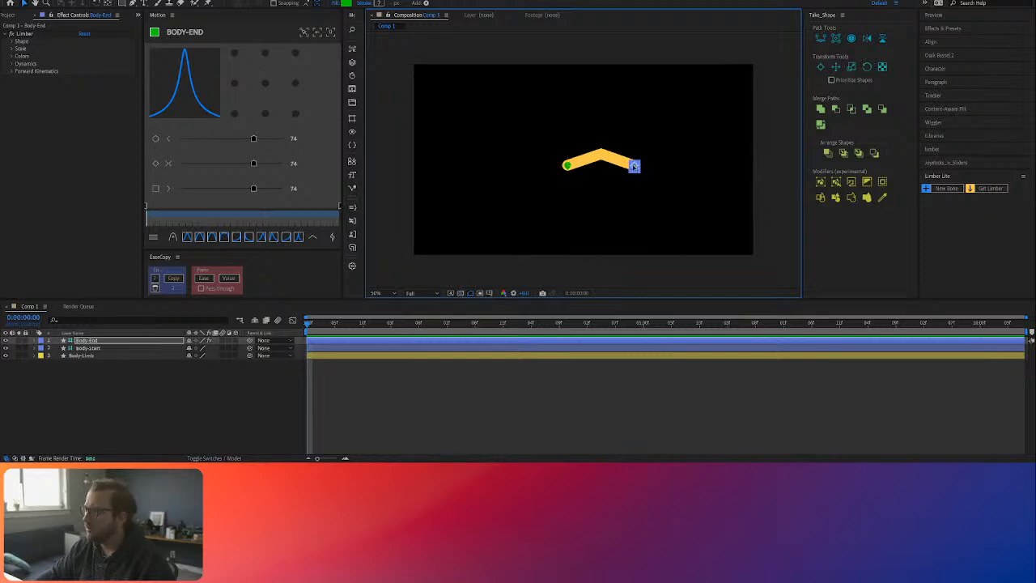
pyautogui.moveTo(635, 166)
pyautogui.mouseDown()
pyautogui.moveTo(588, 148)
pyautogui.moveTo(594, 139)
pyautogui.moveTo(626, 144)
pyautogui.moveTo(590, 138)
pyautogui.moveTo(655, 159)
pyautogui.moveTo(624, 159)
pyautogui.moveTo(632, 165)
pyautogui.mouseUp()
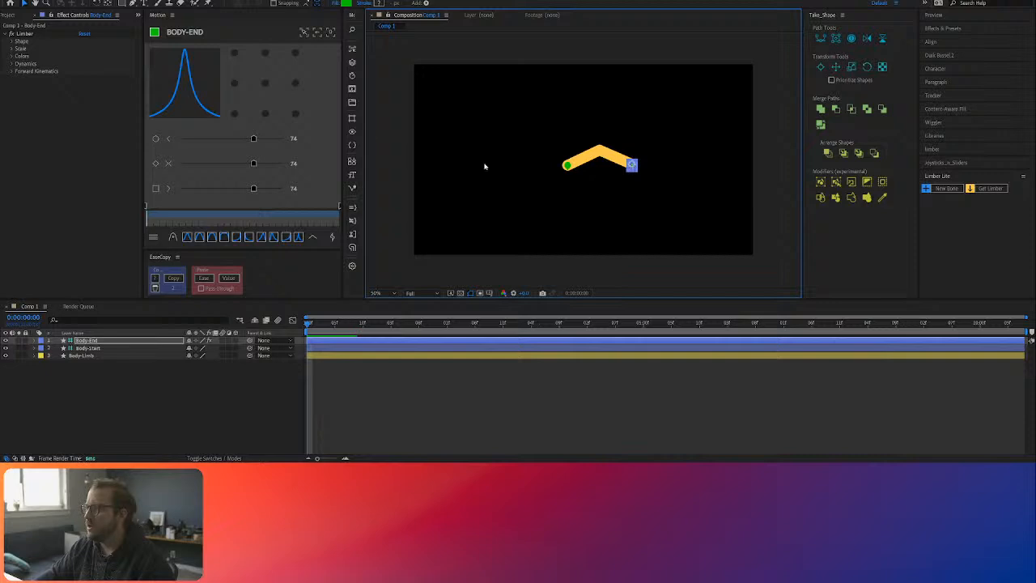
pyautogui.click(11, 41)
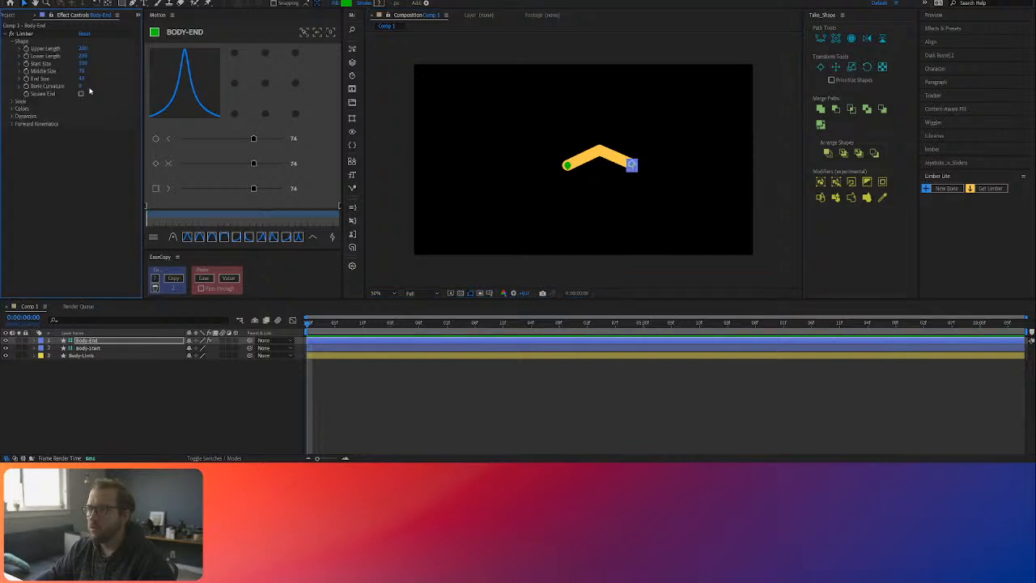
pyautogui.moveTo(81, 86); pyautogui.dragTo(107, 87)
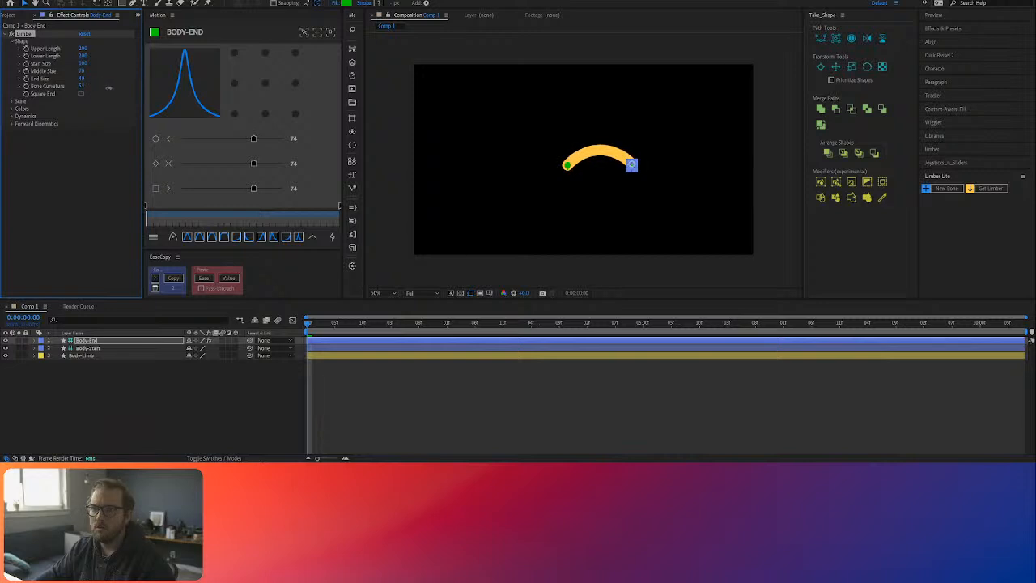
pyautogui.moveTo(632, 165); pyautogui.dragTo(619, 167)
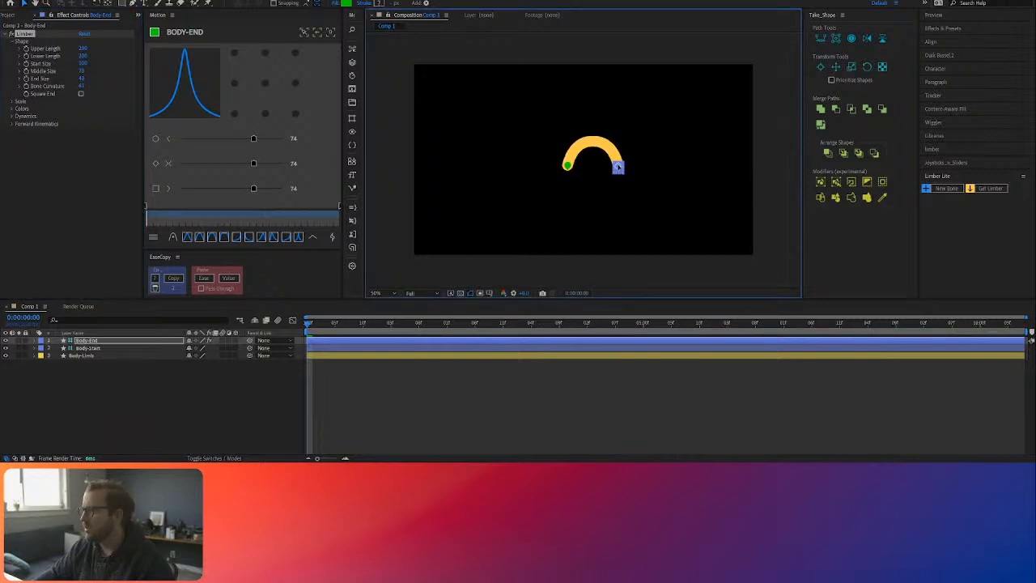
# Step: Set the limb's Lower Length and Upper Length to 150, and shift the Body-Start controller slightly outward to flatten the arc
pyautogui.click(86, 55)
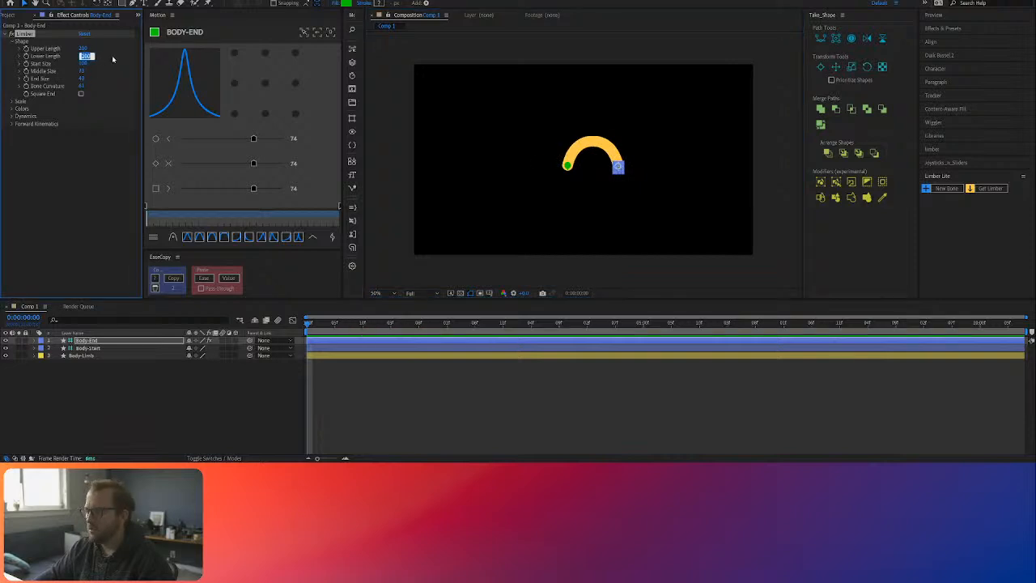
pyautogui.write('150')
pyautogui.press('Return')
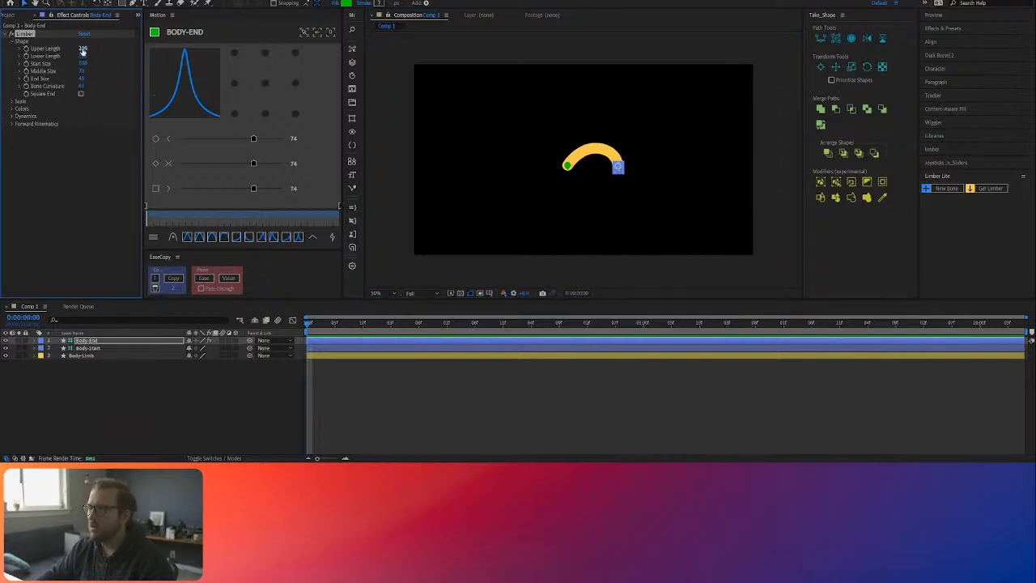
pyautogui.click(82, 50)
pyautogui.write('150')
pyautogui.press('Return')
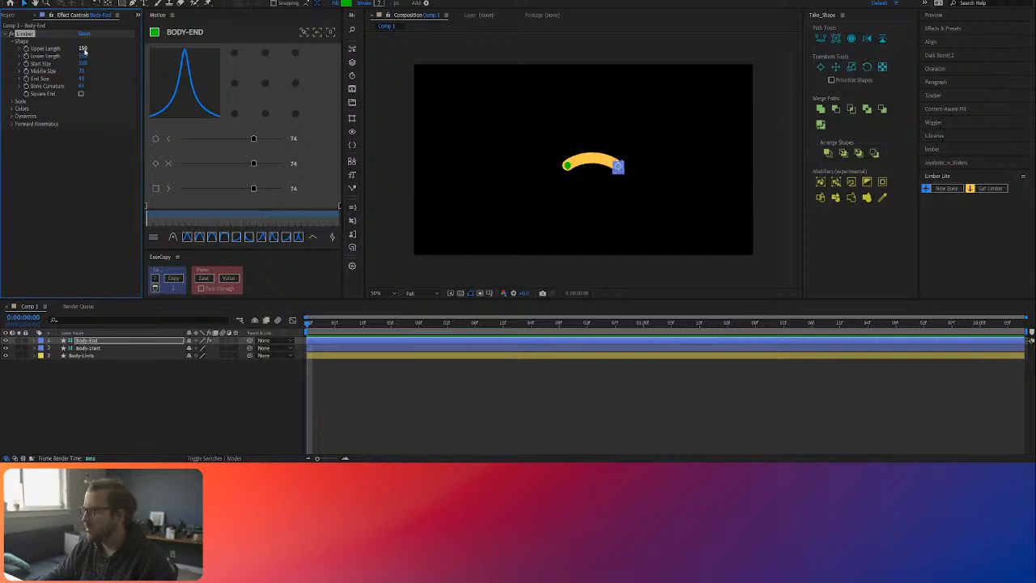
pyautogui.moveTo(567, 166); pyautogui.dragTo(565, 166)
pyautogui.click(320, 390)
# Step: Expand the Body-Limb layer's stroke and taper properties, and increase the Stroke Width to make a thick rounded body
pyautogui.click(77, 355)
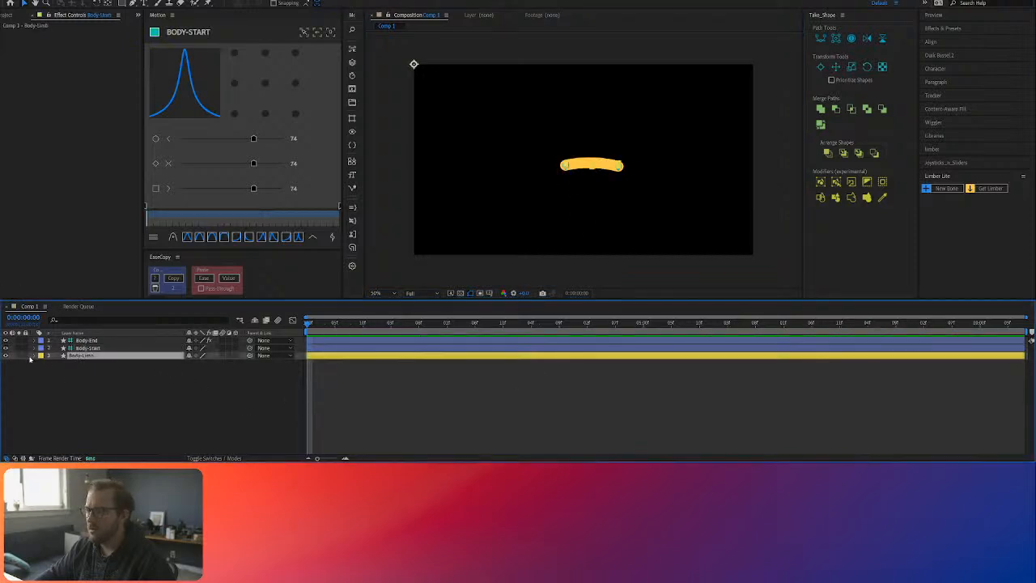
pyautogui.click(35, 356)
pyautogui.click(42, 363)
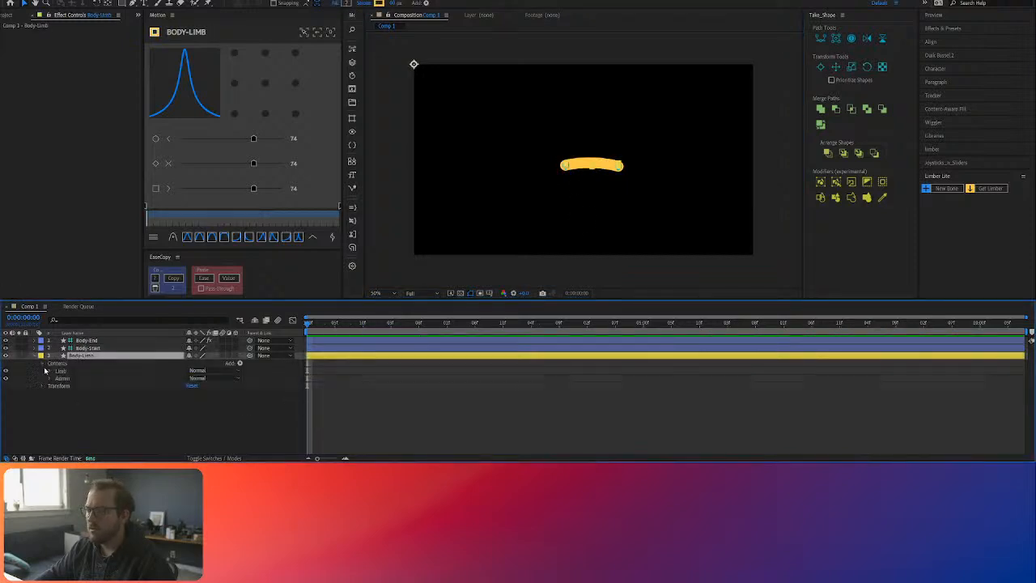
pyautogui.click(50, 371)
pyautogui.click(56, 385)
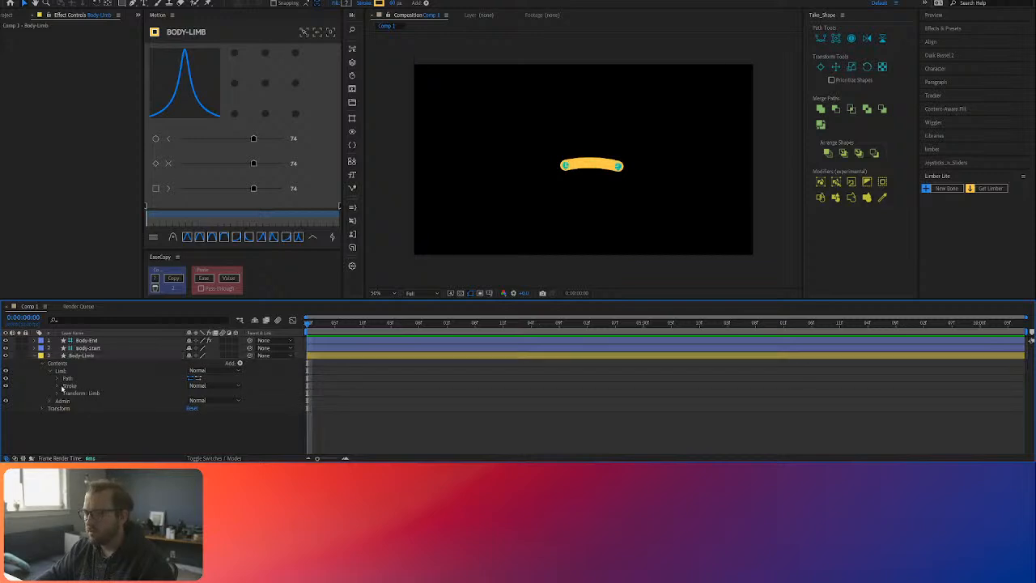
pyautogui.scroll(-2, 112, 412)
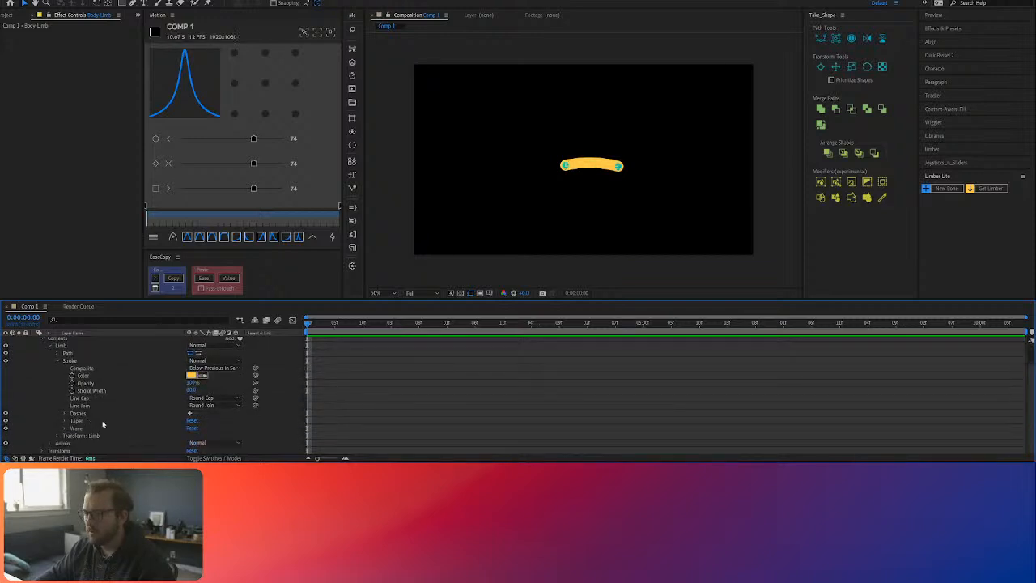
pyautogui.click(65, 420)
pyautogui.scroll(-3, 162, 405)
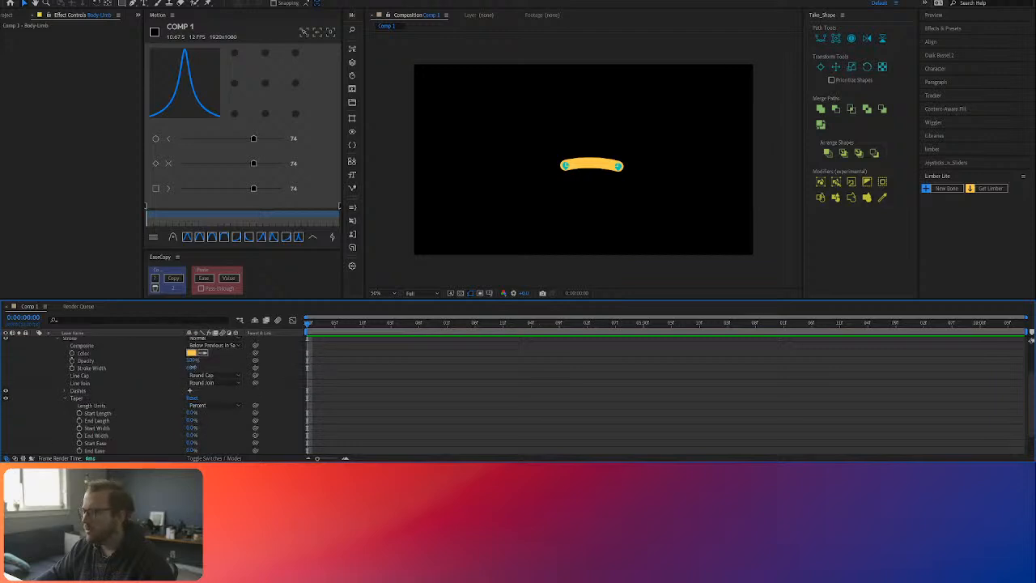
pyautogui.moveTo(192, 368); pyautogui.dragTo(234, 365)
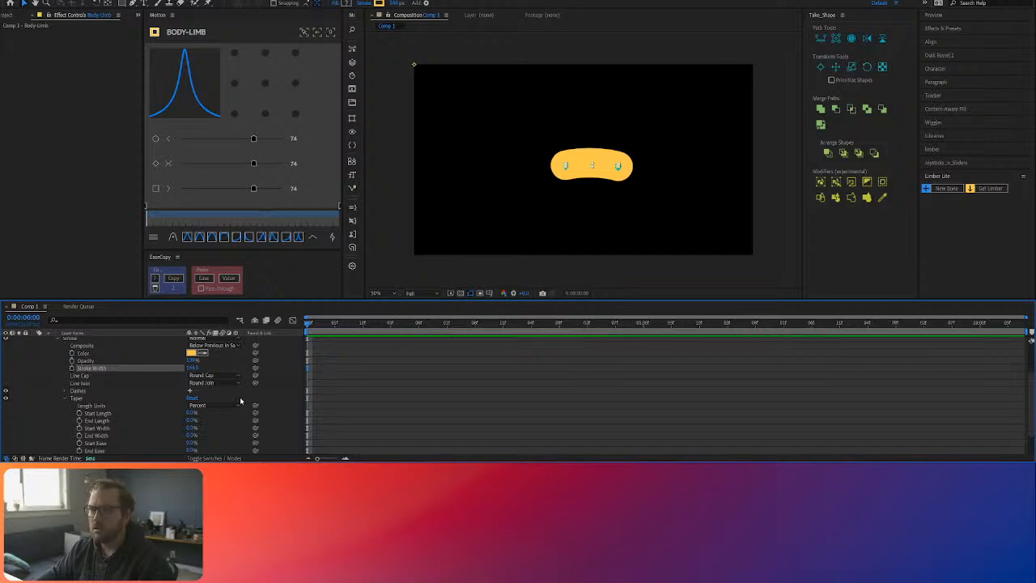
# Step: Taper the Body-Limb stroke so it narrows toward Body-End, adjusting the taper's End Length, Start Width and End Width
pyautogui.scroll(-3, 172, 420)
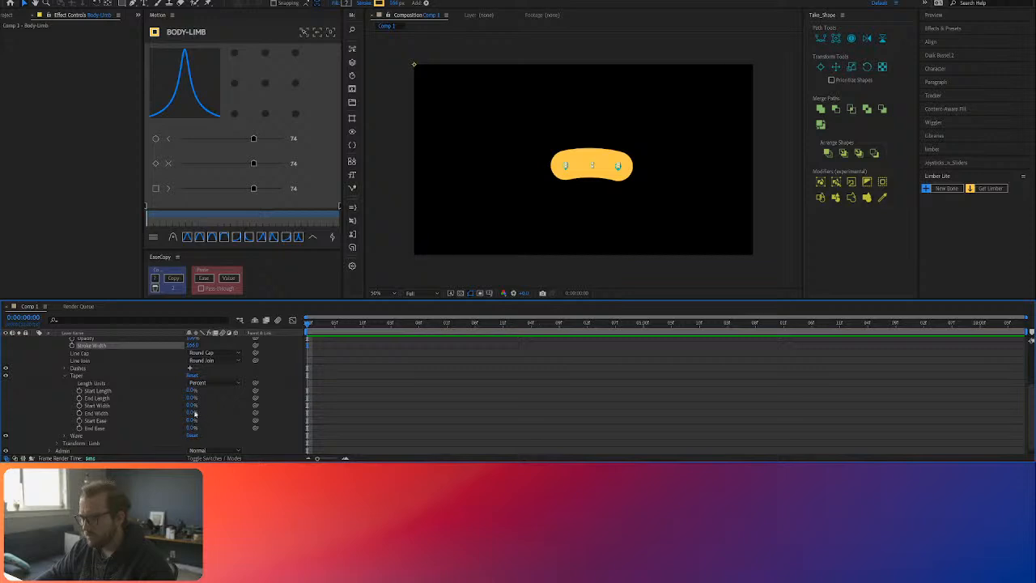
pyautogui.click(181, 413)
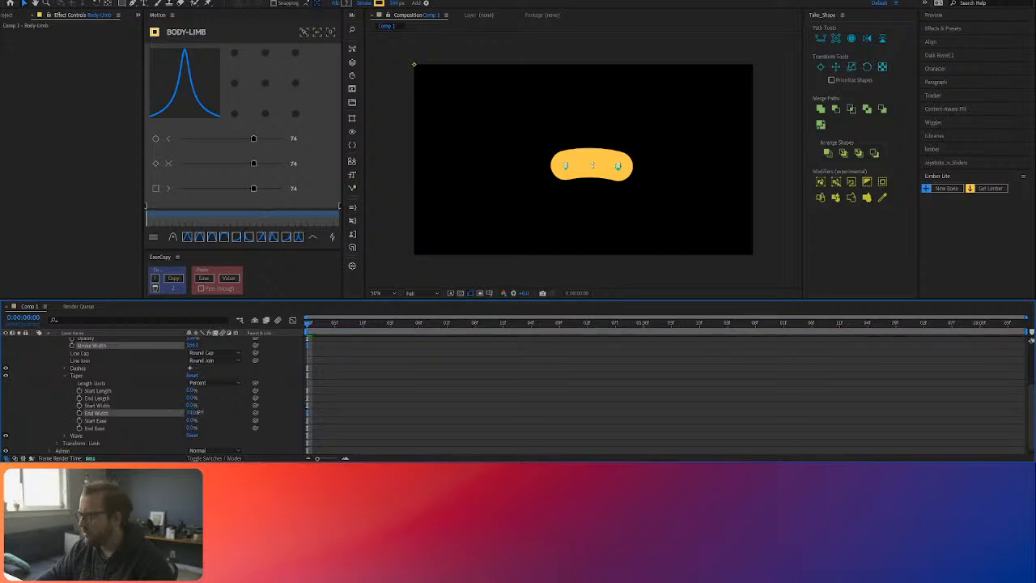
pyautogui.moveTo(239, 411)
pyautogui.mouseDown()
pyautogui.moveTo(213, 405)
pyautogui.moveTo(223, 398)
pyautogui.moveTo(194, 405)
pyautogui.moveTo(215, 405)
pyautogui.moveTo(203, 398)
pyautogui.moveTo(194, 414)
pyautogui.moveTo(221, 412)
pyautogui.mouseUp()
pyautogui.hotkey('ctrl', 'z')
pyautogui.hotkey('ctrl', 'z')
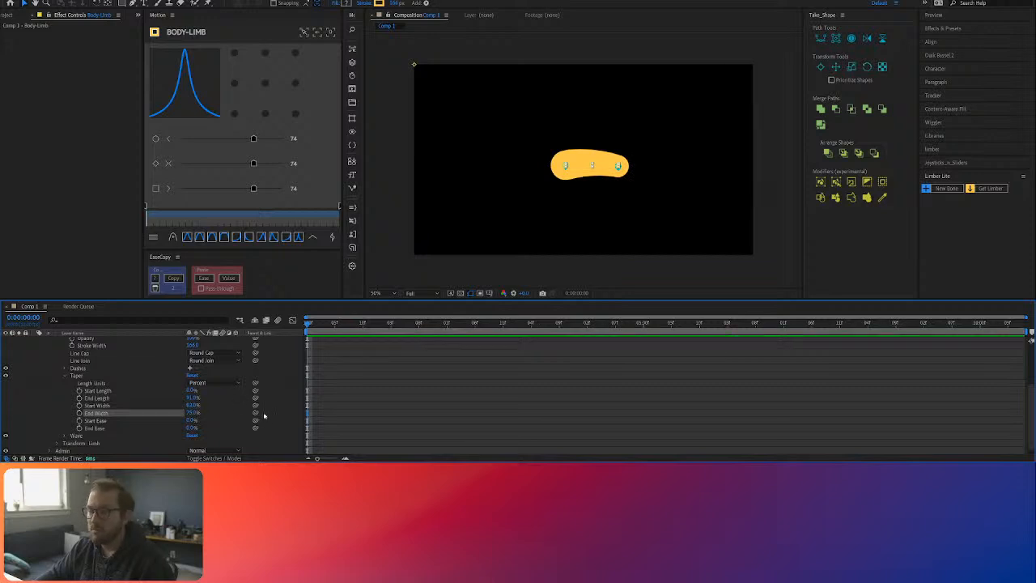
pyautogui.click(387, 425)
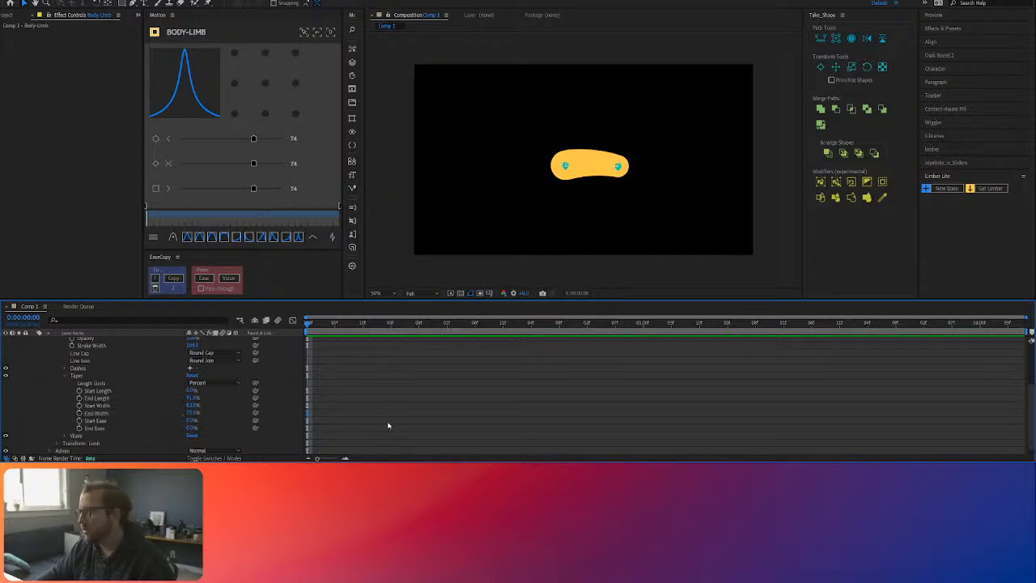
# Step: Check how the tapered limb behaves by selecting and testing its Body-Start and Body-End controllers
pyautogui.click(566, 167)
pyautogui.keyDown('shift'); pyautogui.click(618, 166); pyautogui.keyUp('shift')
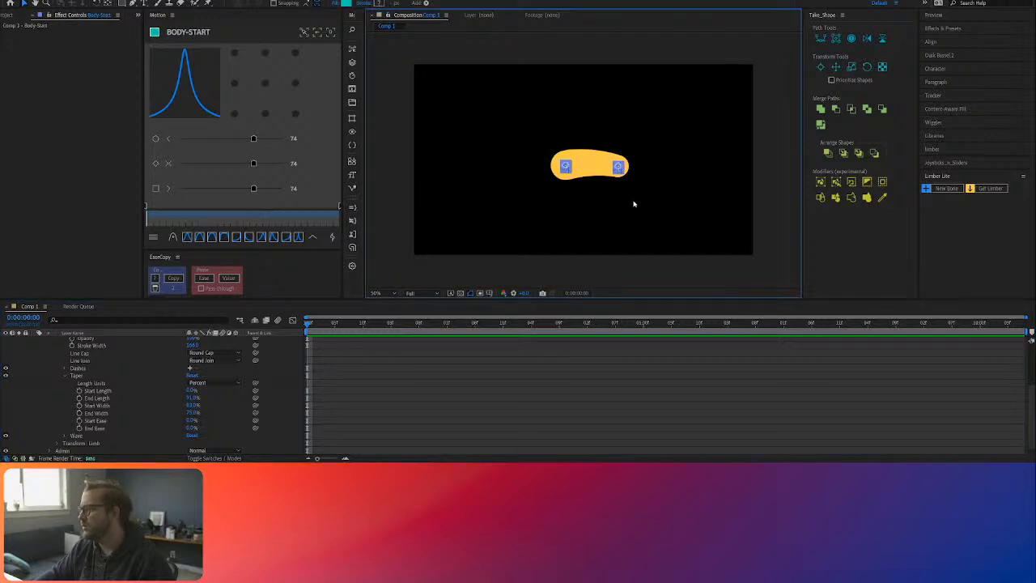
pyautogui.click(634, 204)
pyautogui.moveTo(618, 167); pyautogui.dragTo(617, 167)
pyautogui.click(566, 167)
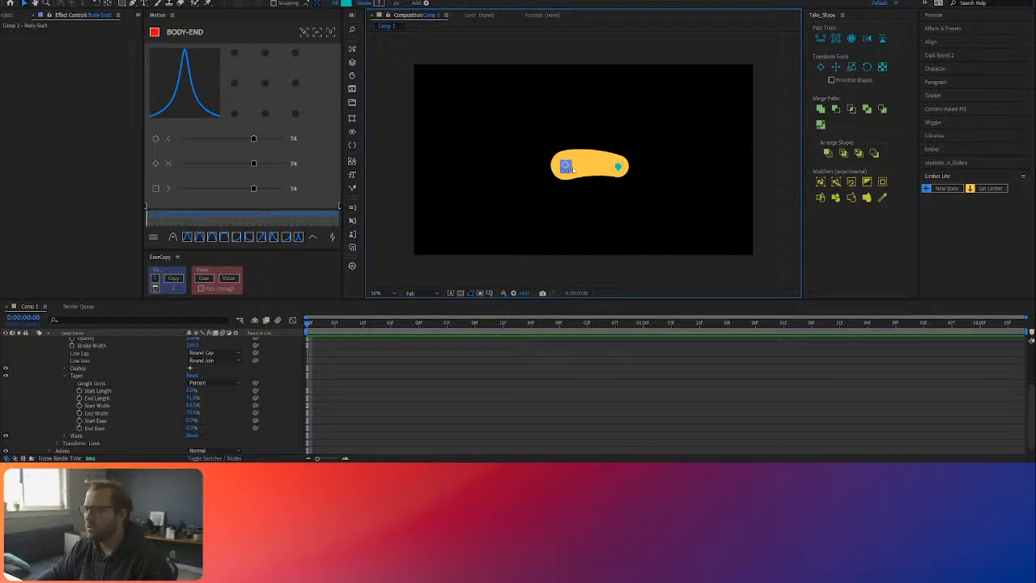
pyautogui.click(617, 167)
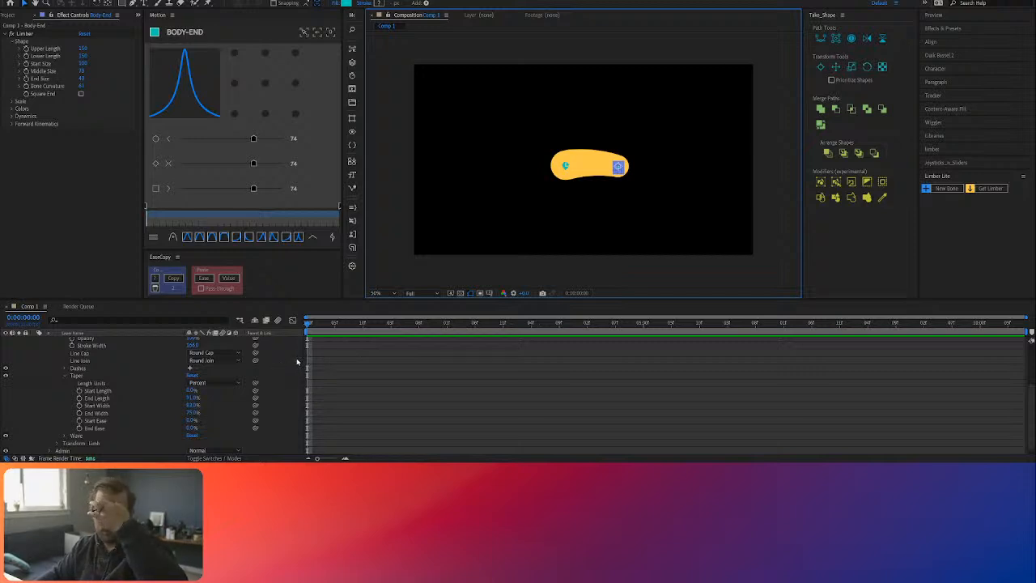
pyautogui.click(472, 413)
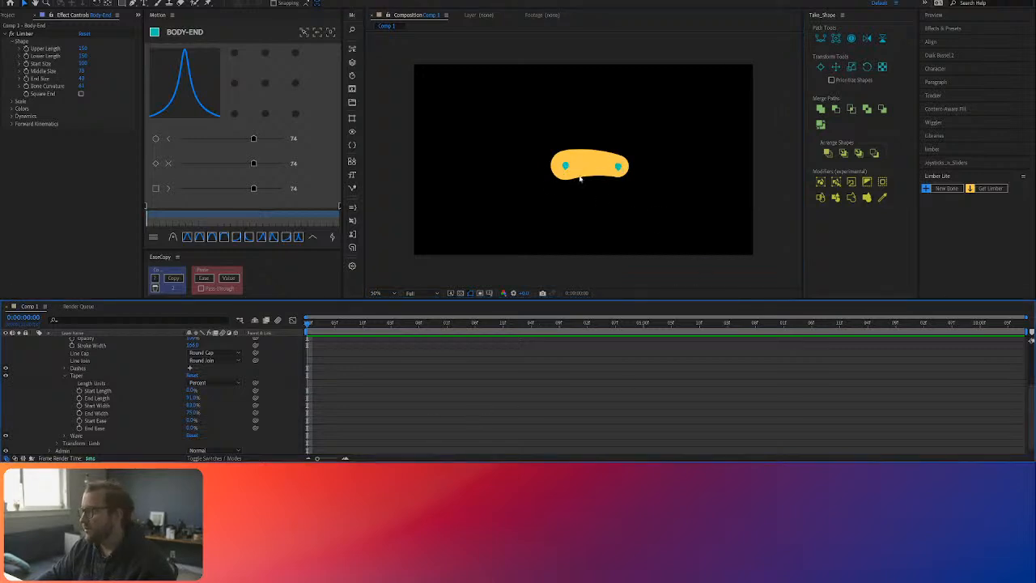
pyautogui.scroll(3, 236, 338)
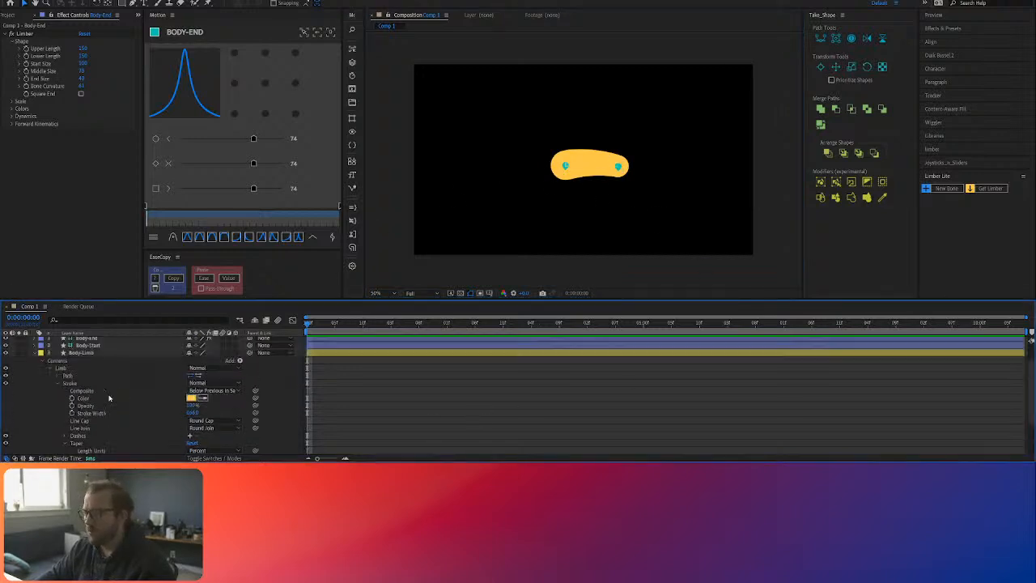
# Step: Collapse the Body-Limb layer's properties and create an Arm (or front leg) structure with Duik Bassel.2
pyautogui.click(36, 353)
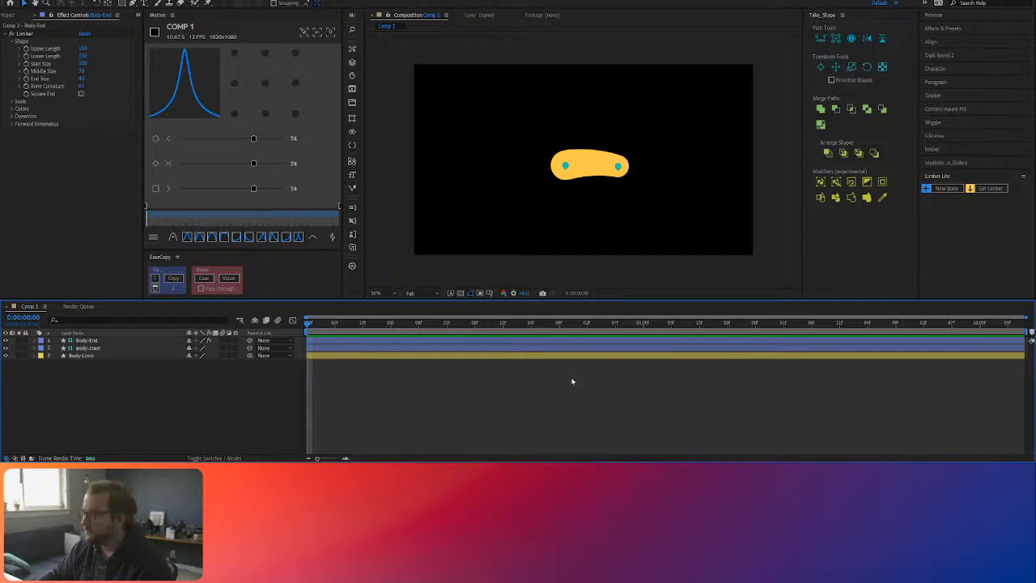
pyautogui.click(947, 55)
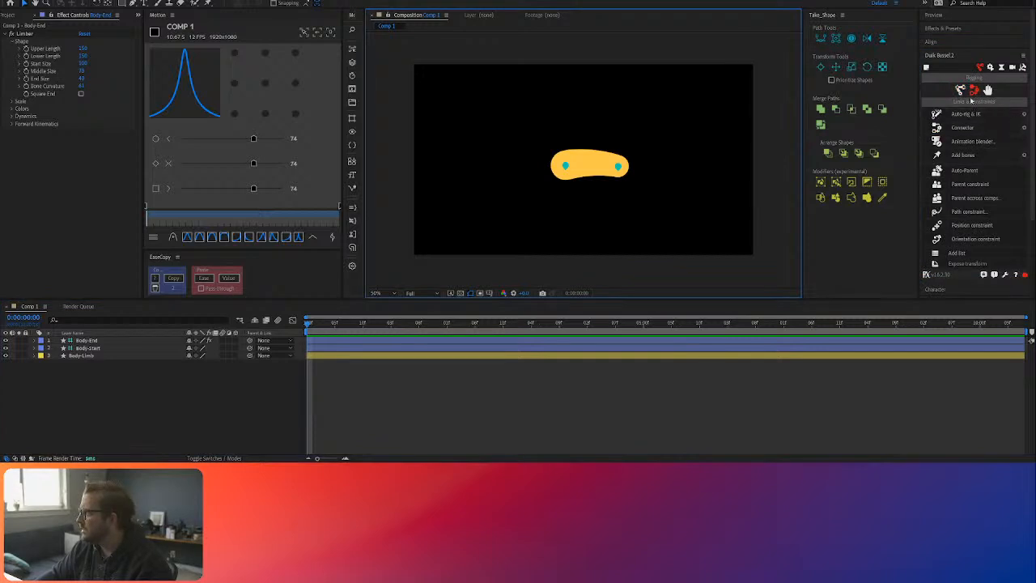
pyautogui.click(960, 90)
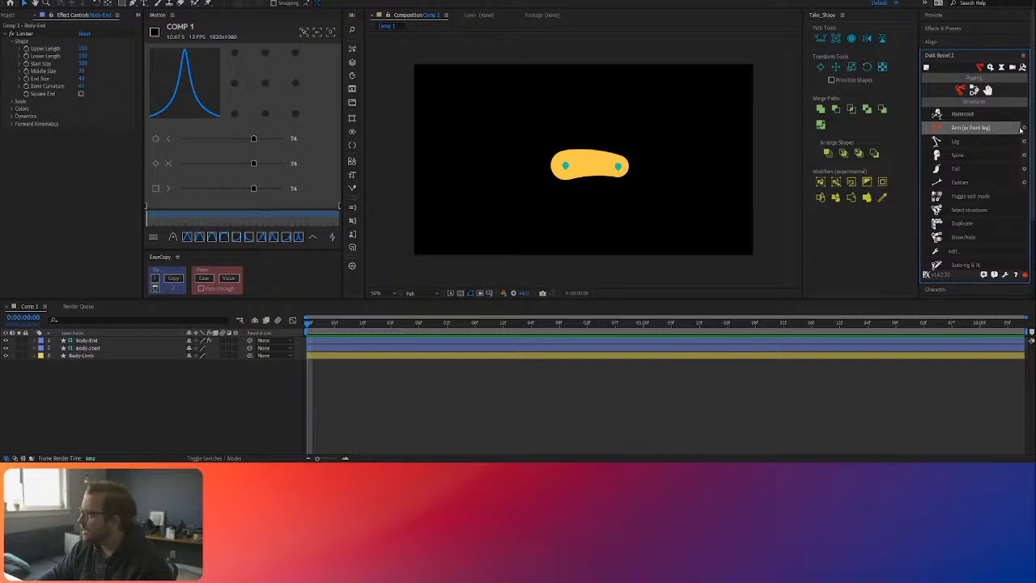
pyautogui.click(1025, 129)
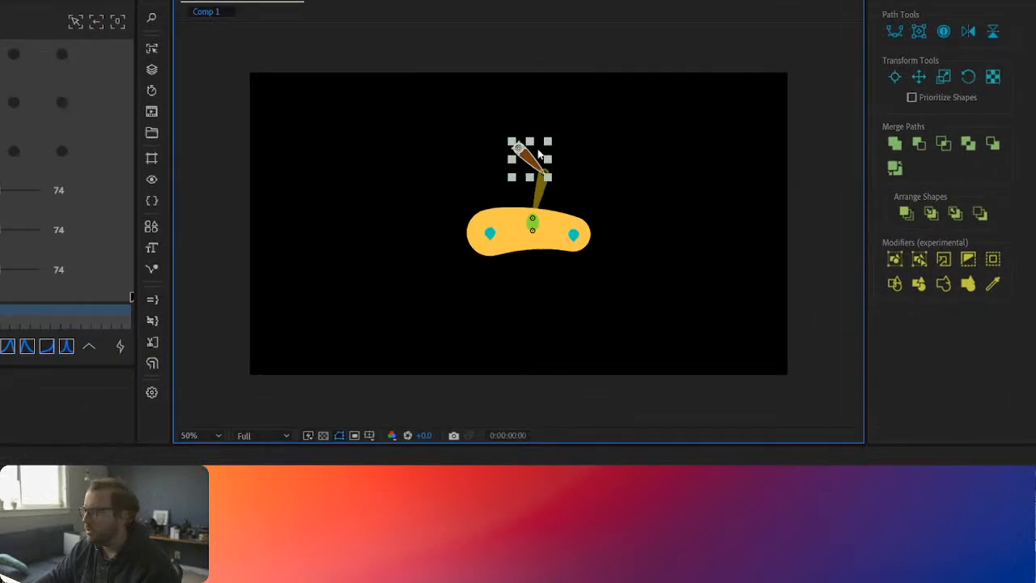
pyautogui.moveTo(522, 141); pyautogui.dragTo(396, 236)
pyautogui.click(451, 302)
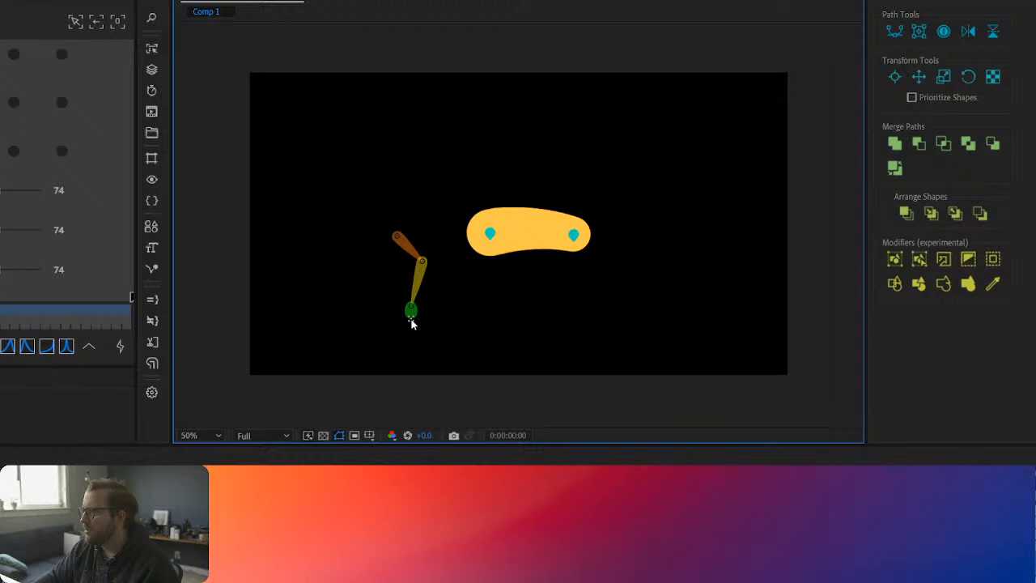
pyautogui.scroll(2, 395, 327)
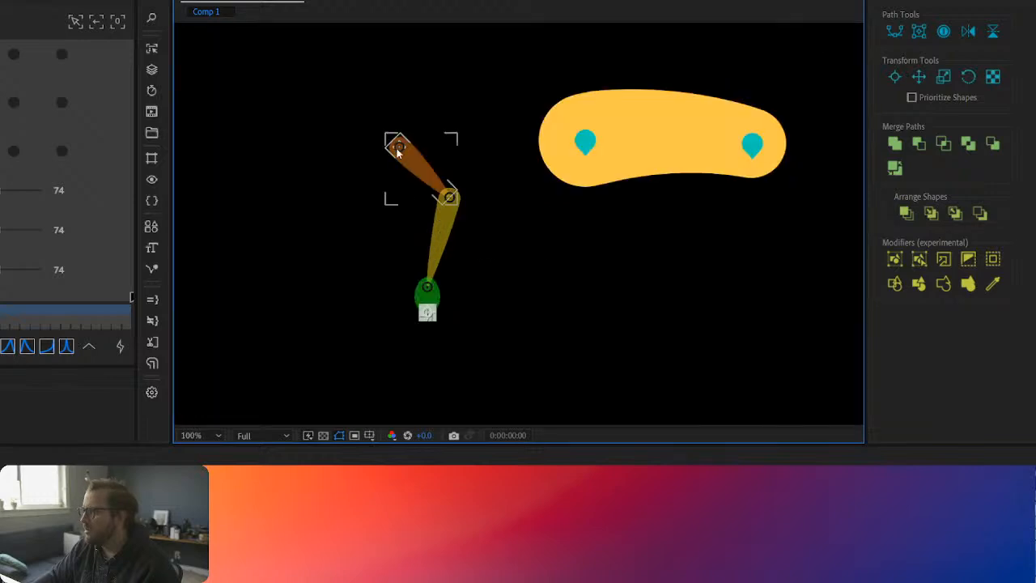
pyautogui.click(441, 188)
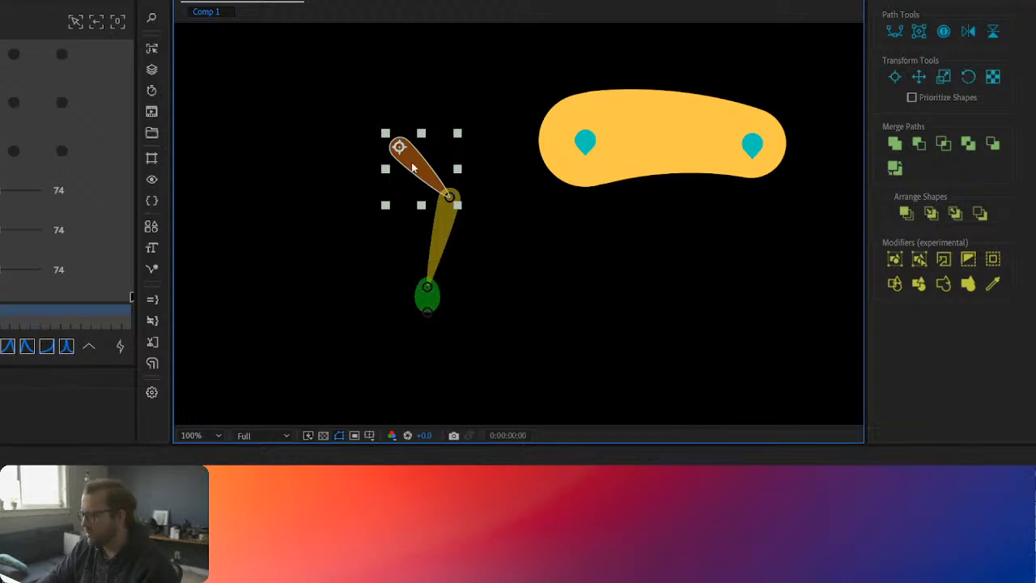
pyautogui.press('Delete')
pyautogui.click(441, 235)
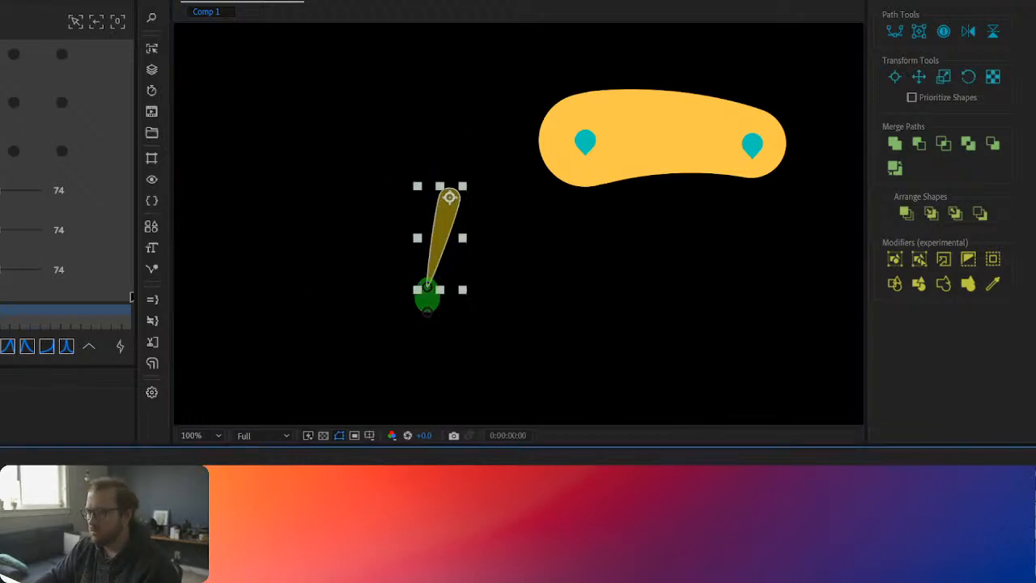
pyautogui.keyDown('shift'); pyautogui.click(427, 311); pyautogui.keyUp('shift')
pyautogui.press('Delete')
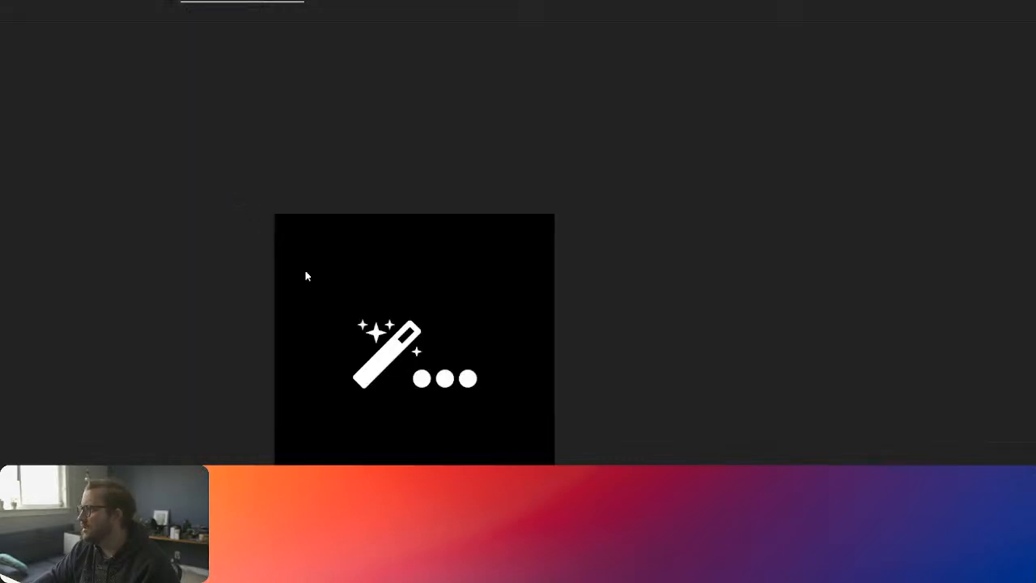
# Step: Place the rebuilt leg structure, with its added blue toe segment, beside the body and shift the toe tip slightly outward
pyautogui.scroll(-2, 602, 287)
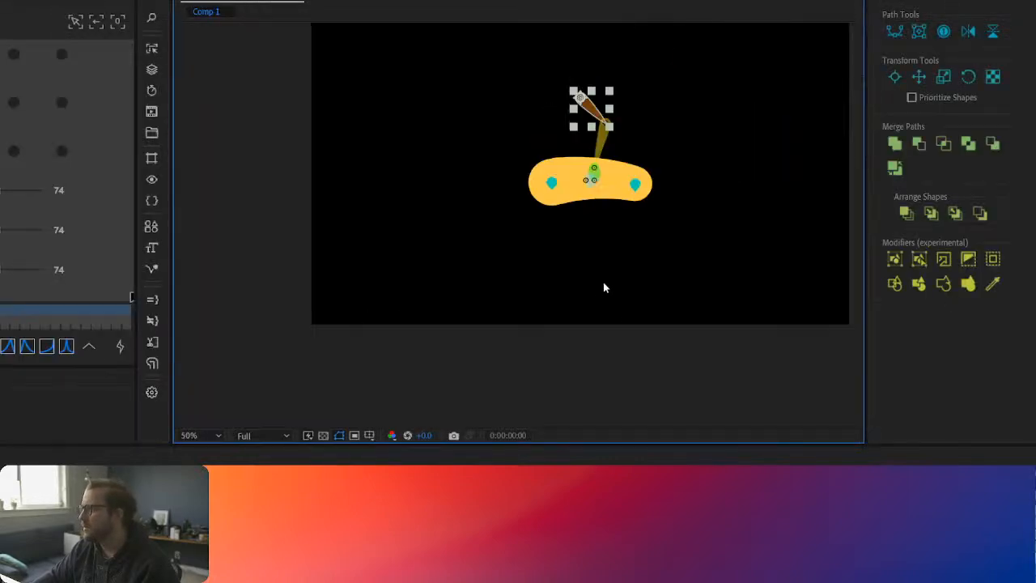
pyautogui.moveTo(577, 97); pyautogui.dragTo(448, 183)
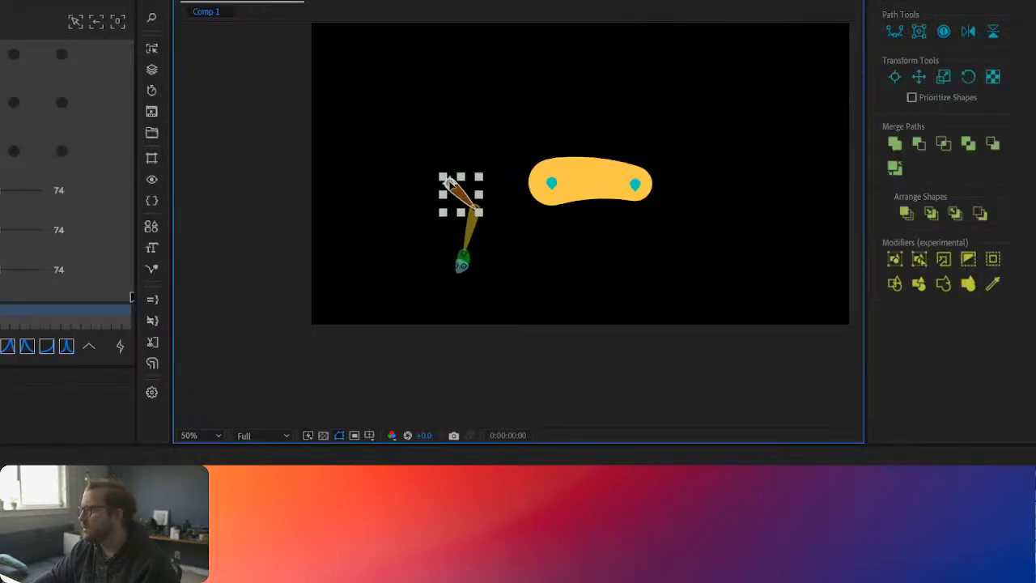
pyautogui.click(471, 292)
pyautogui.scroll(3, 456, 242)
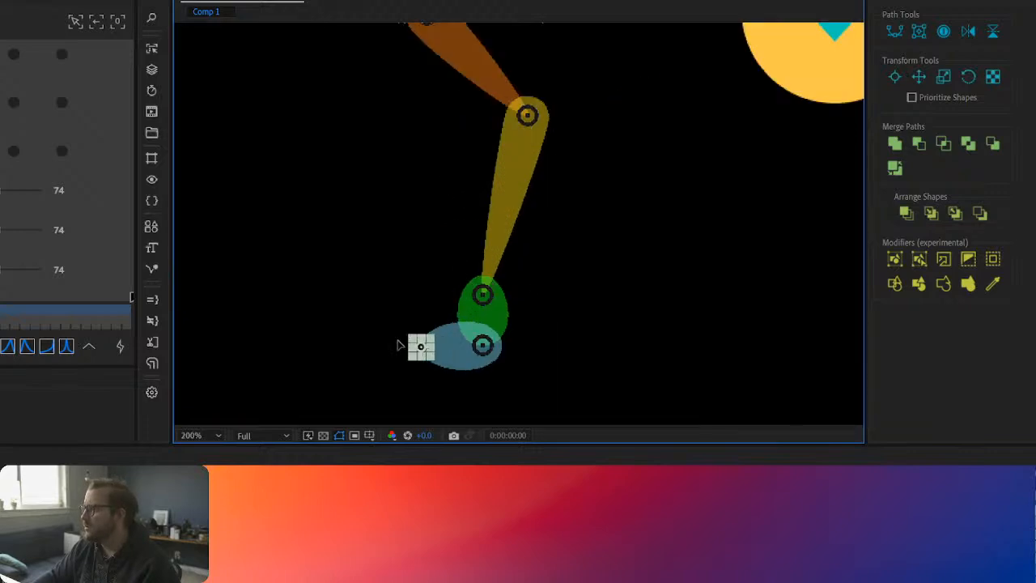
pyautogui.click(483, 348)
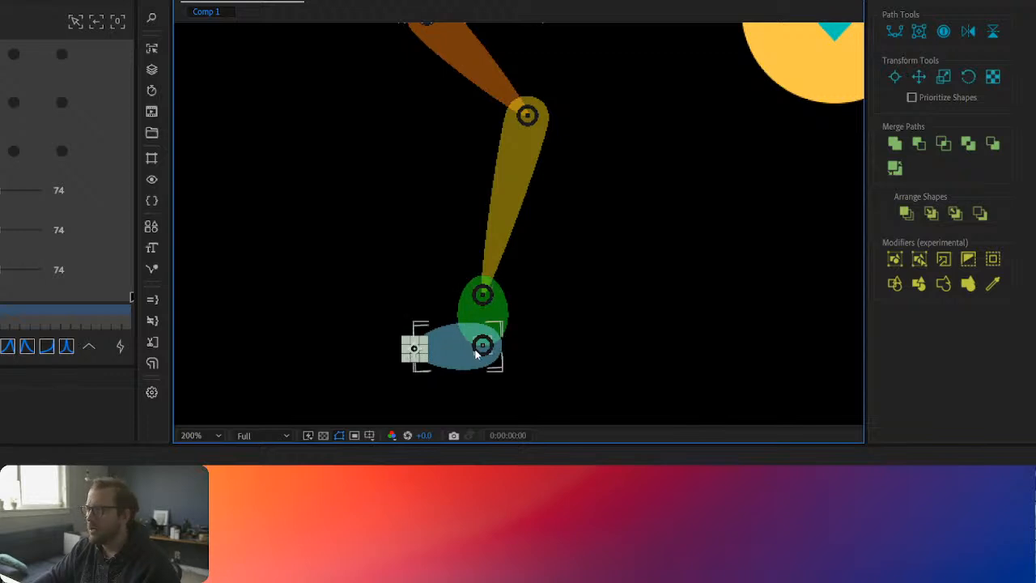
pyautogui.scroll(-2, 513, 332)
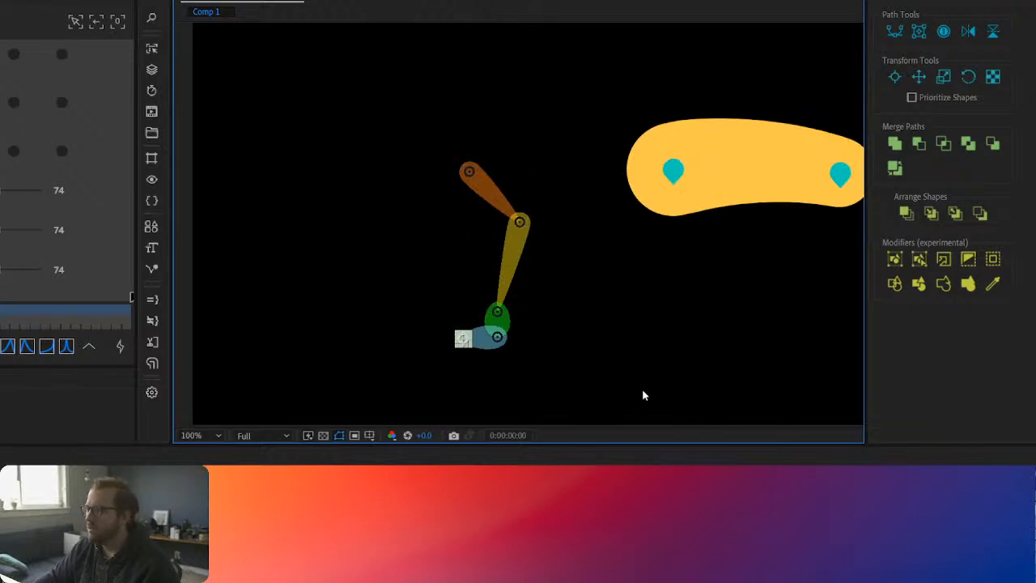
# Step: Move the leg structure up and away from the body by its root joint, and rig it with Auto-rig & IK
pyautogui.click(502, 321)
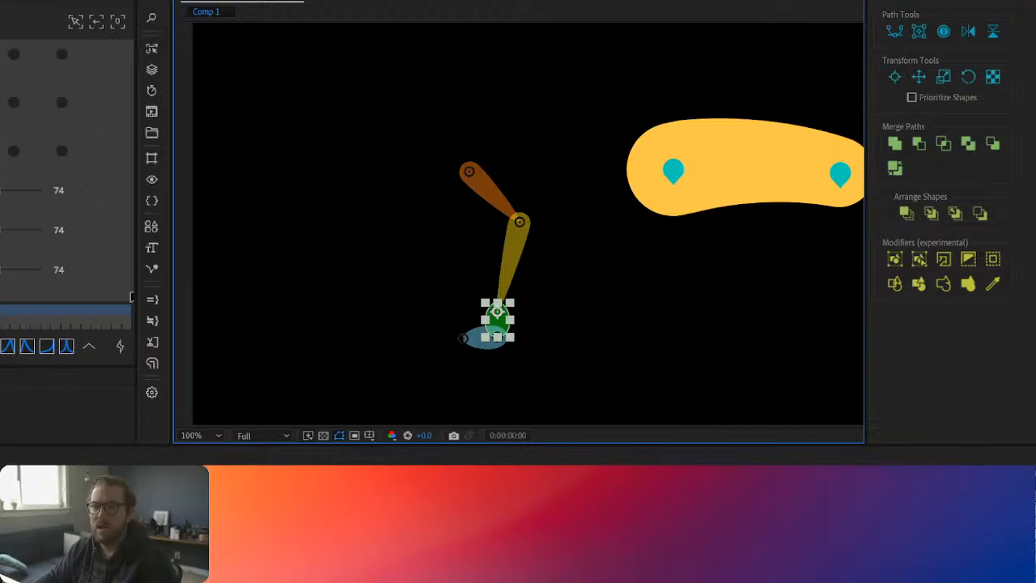
pyautogui.click(518, 526)
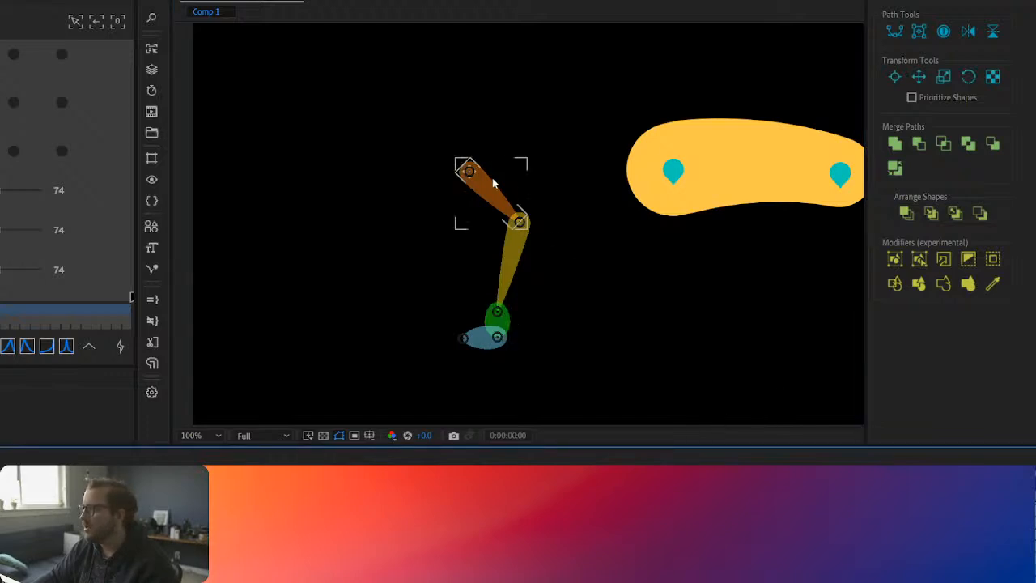
pyautogui.moveTo(469, 170); pyautogui.dragTo(442, 149)
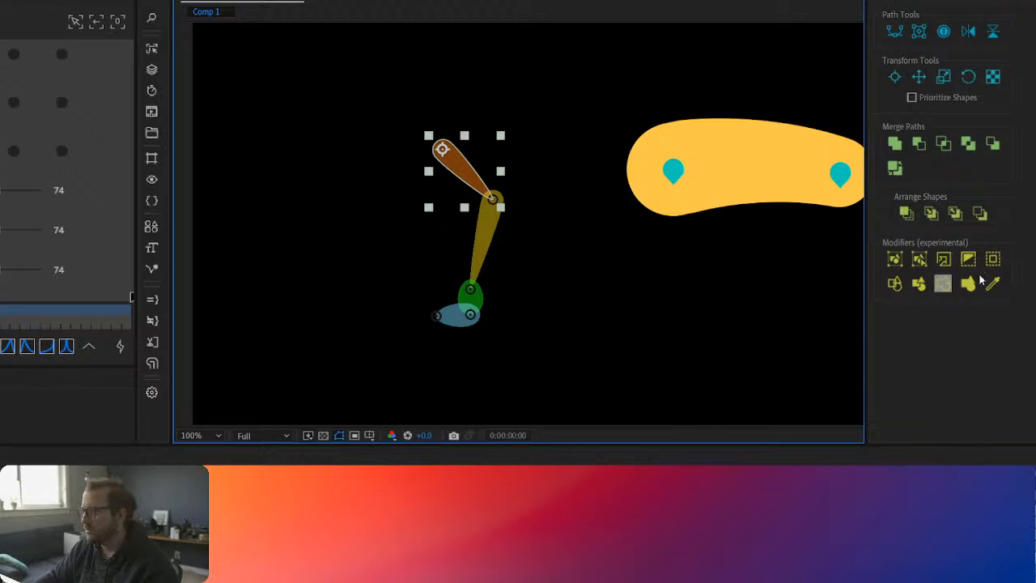
pyautogui.click(455, 320)
pyautogui.keyDown('shift'); pyautogui.click(442, 149); pyautogui.keyUp('shift')
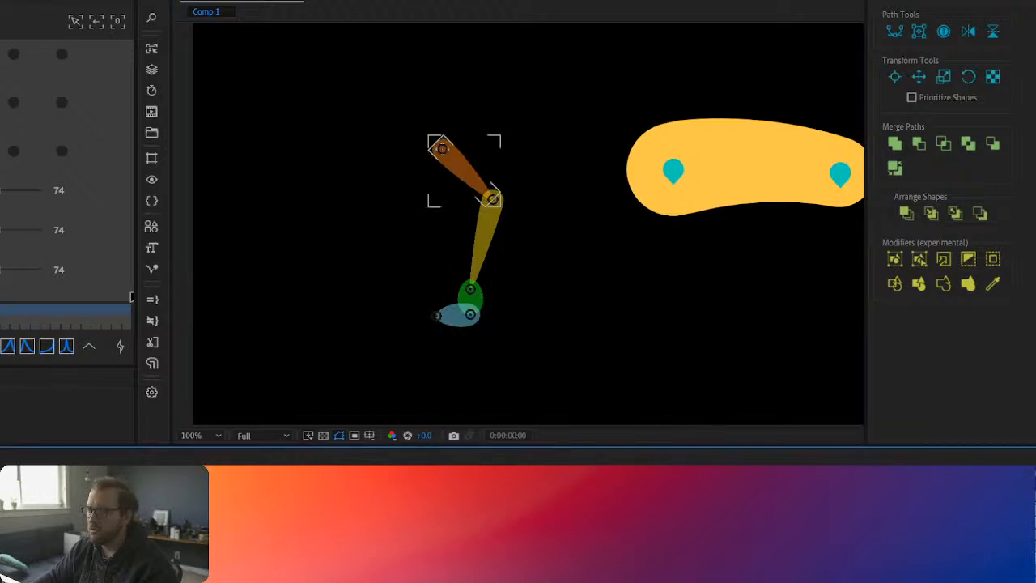
pyautogui.click(461, 171)
pyautogui.keyDown('shift'); pyautogui.click(518, 521); pyautogui.keyUp('shift')
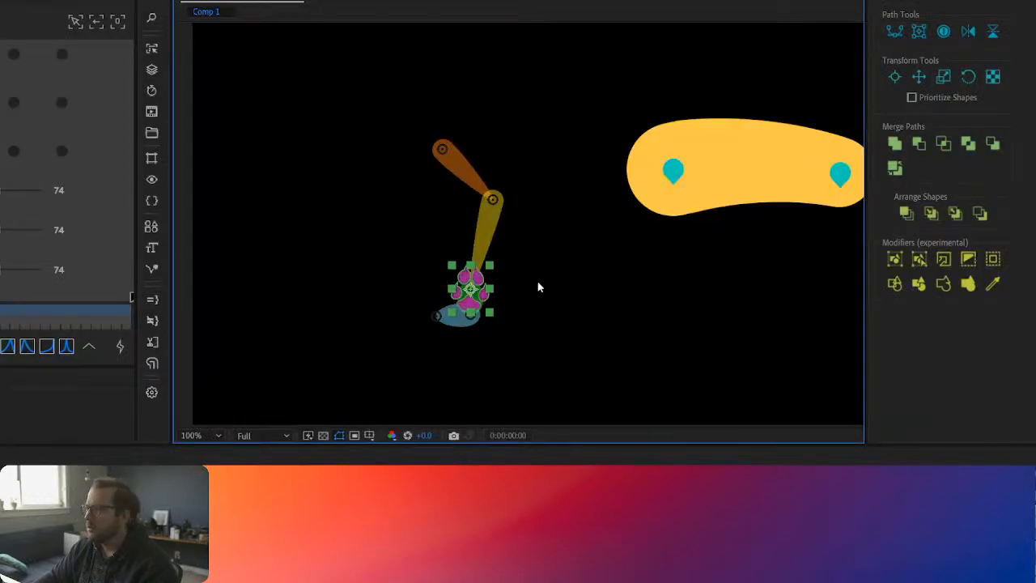
# Step: Bend the leg slightly with its paw controller, and offset the controller's icon clear of the foot
pyautogui.moveTo(470, 289); pyautogui.dragTo(451, 318)
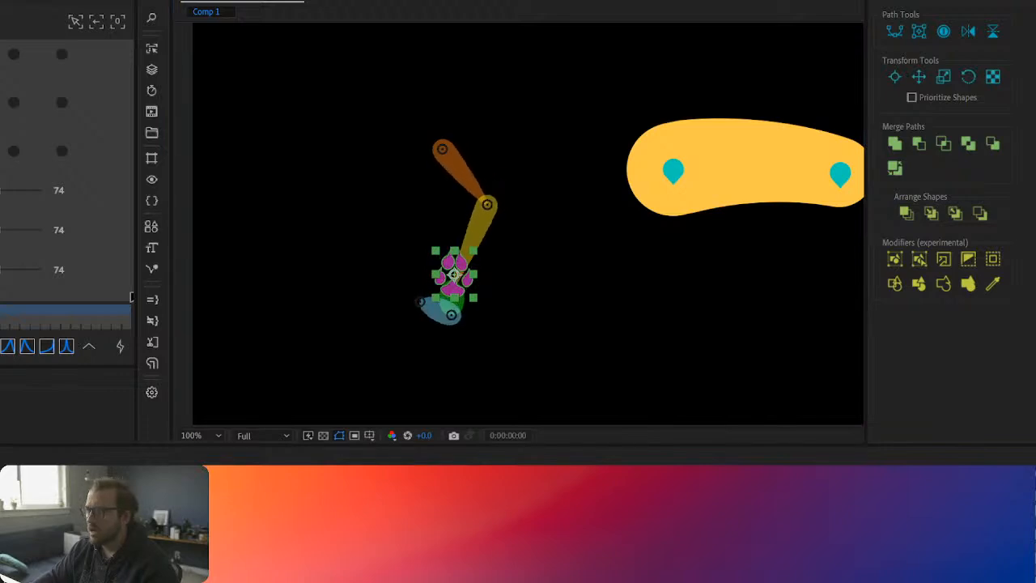
pyautogui.hotkey('ctrl', 'z')
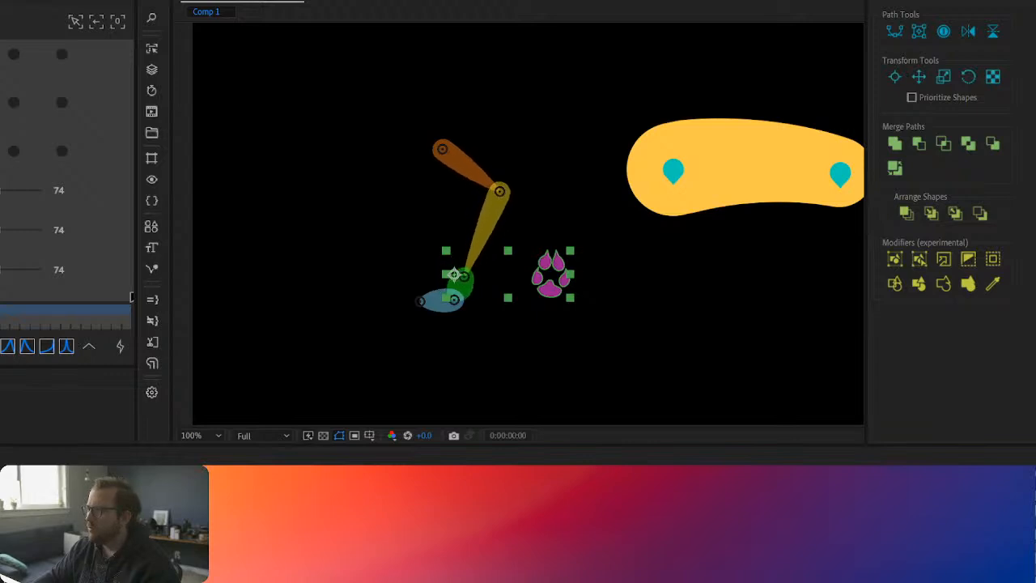
pyautogui.click(454, 305)
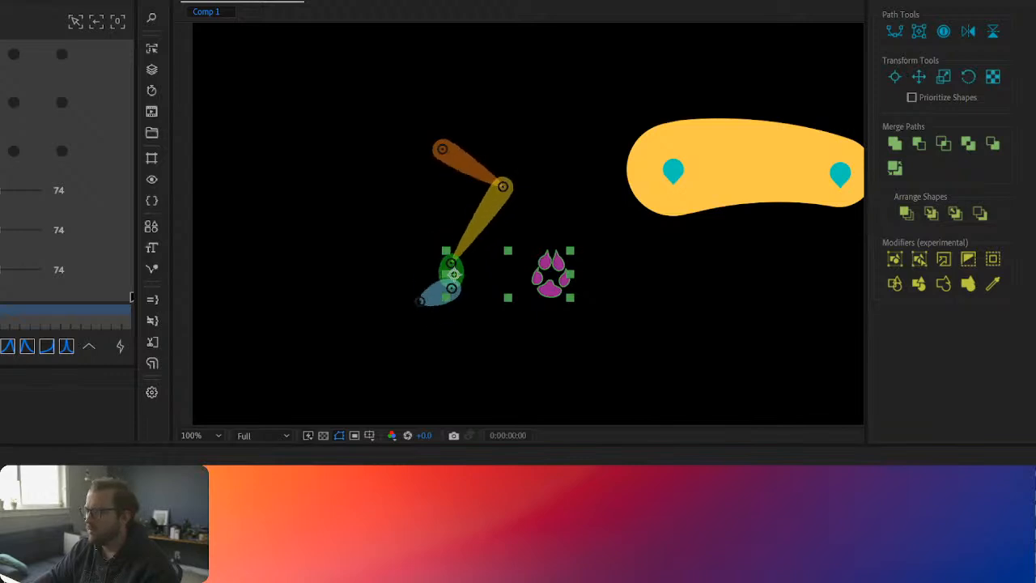
pyautogui.hotkey('ctrl', 'z')
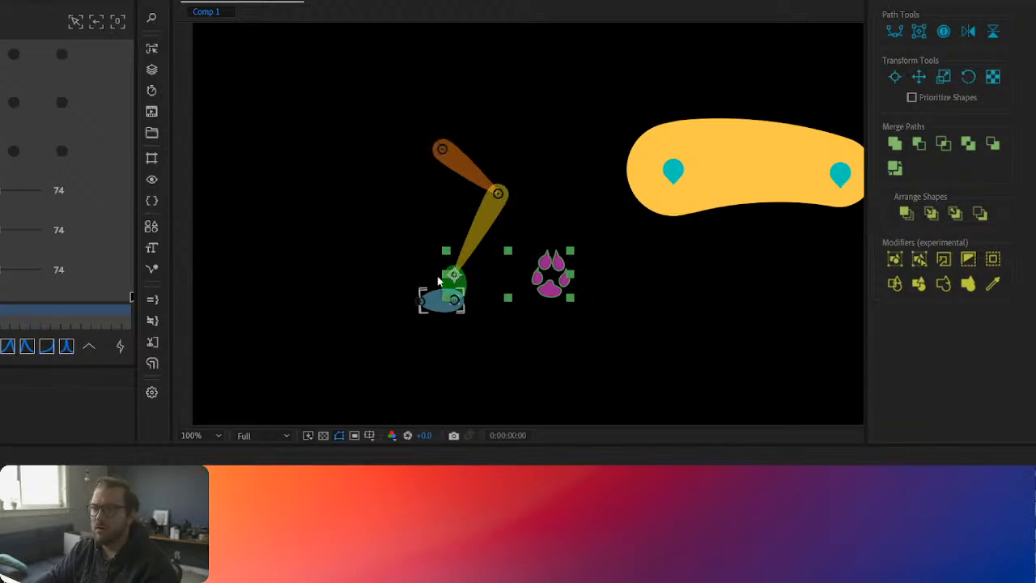
# Step: Add a new Limber bone and place its start controller on the leg's root joint and its end controller on the ankle joint
pyautogui.click(442, 151)
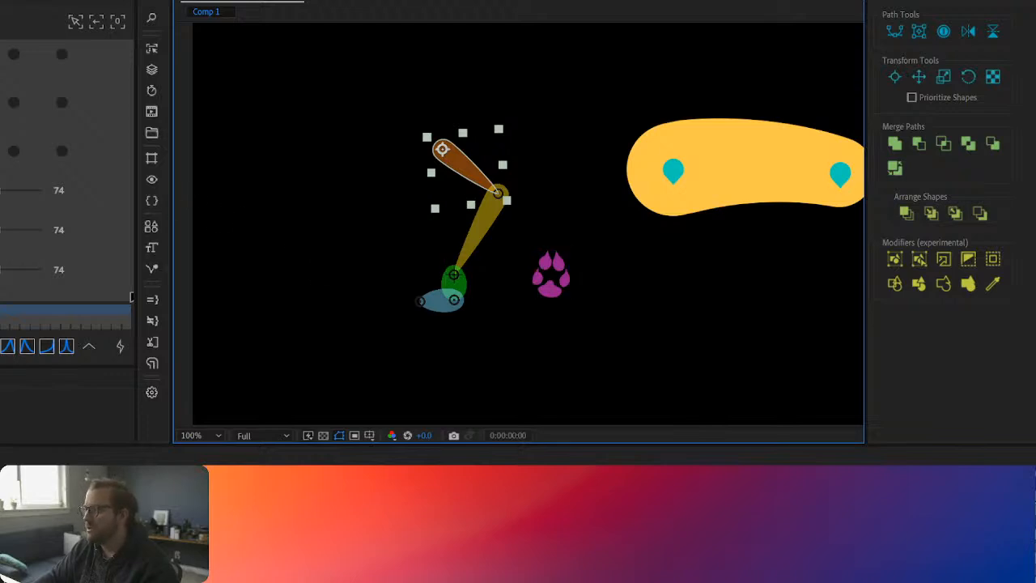
pyautogui.click(660, 498)
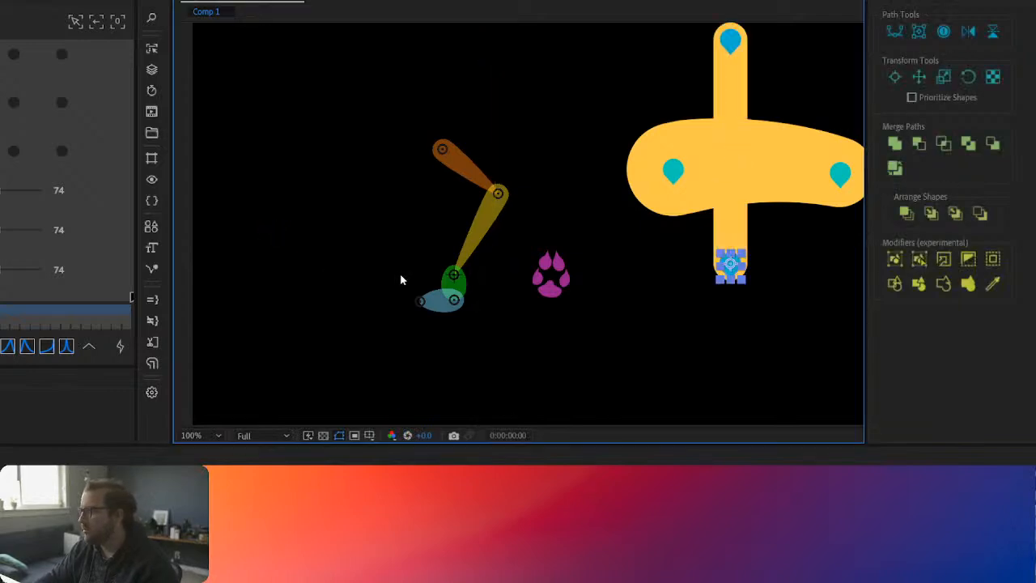
pyautogui.click(728, 38)
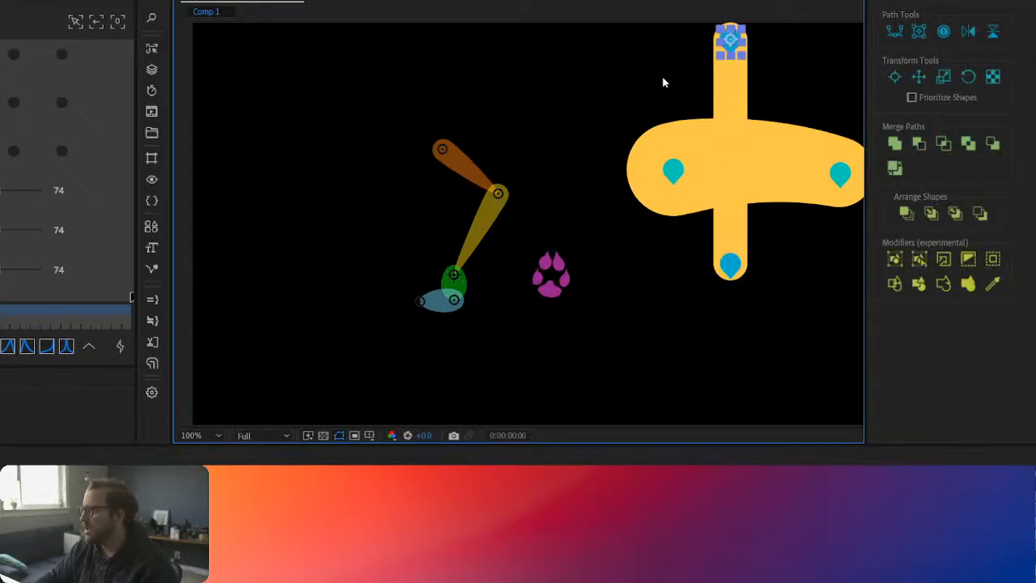
pyautogui.moveTo(734, 42); pyautogui.dragTo(443, 151)
pyautogui.click(731, 264)
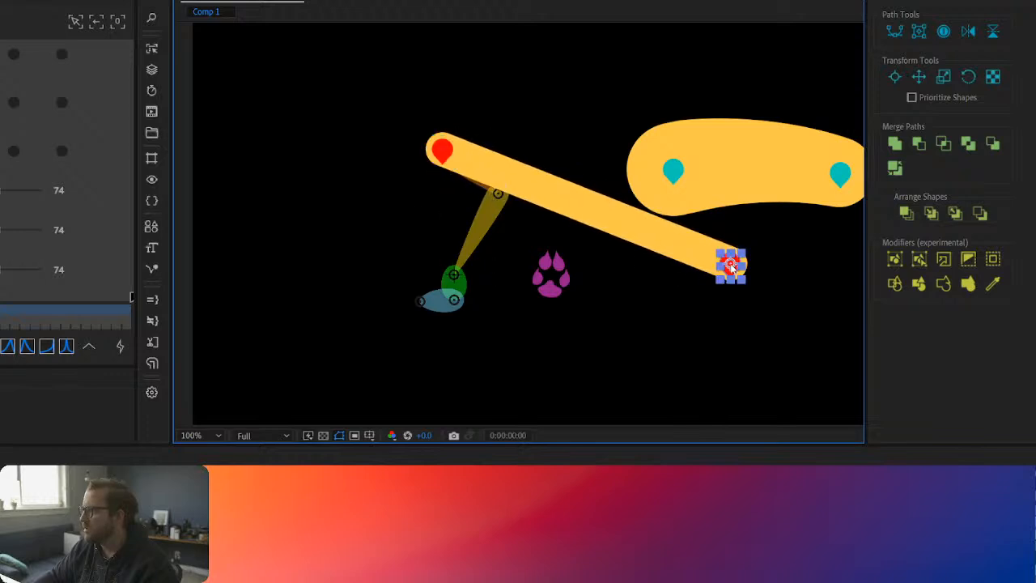
pyautogui.moveTo(731, 264); pyautogui.dragTo(639, 282)
pyautogui.moveTo(564, 280); pyautogui.dragTo(454, 275)
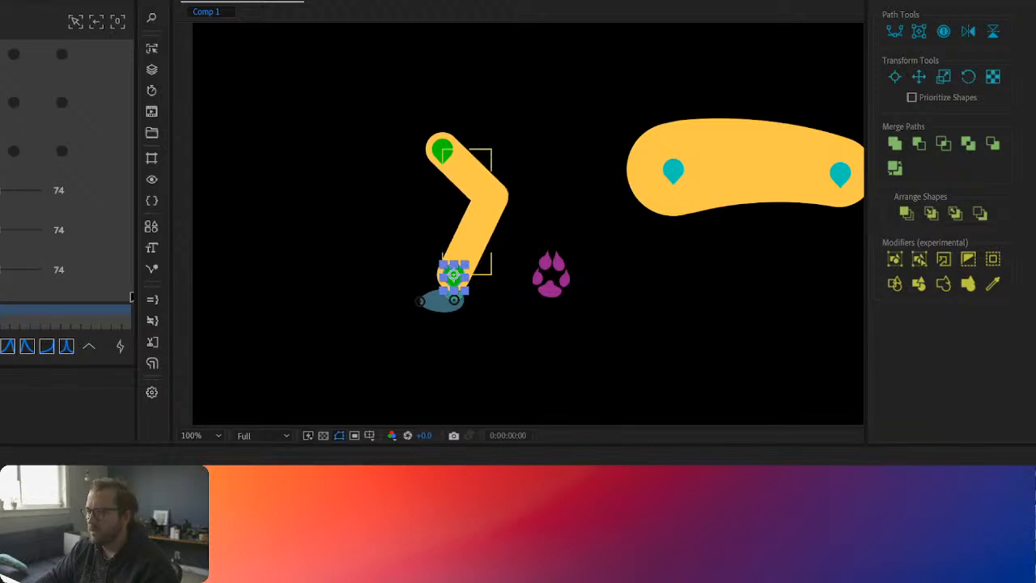
# Step: Layer the leg limb beneath the structure bones and attach its end controller to the foot bone so it follows the paw controller
pyautogui.click(486, 212)
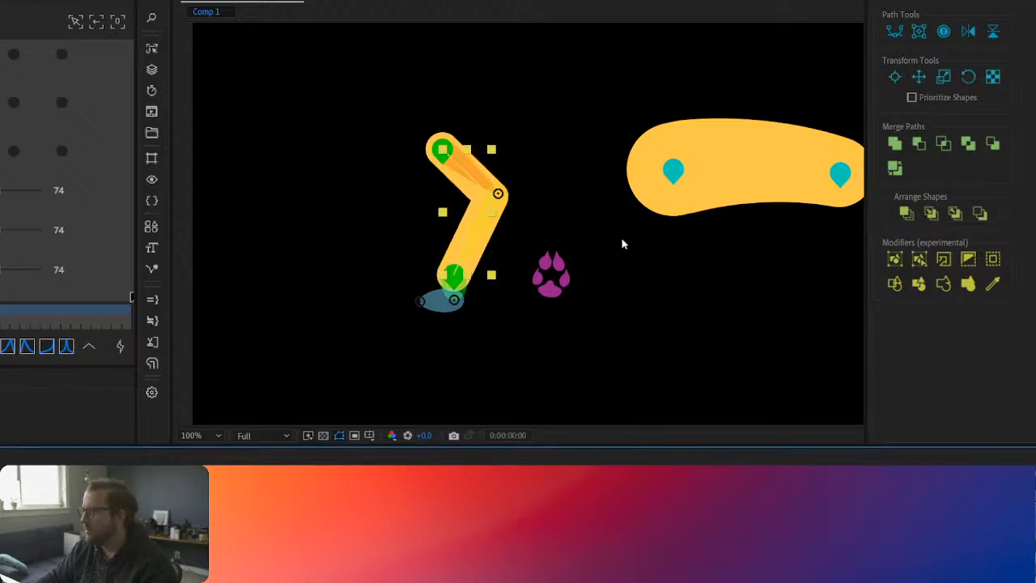
pyautogui.click(453, 276)
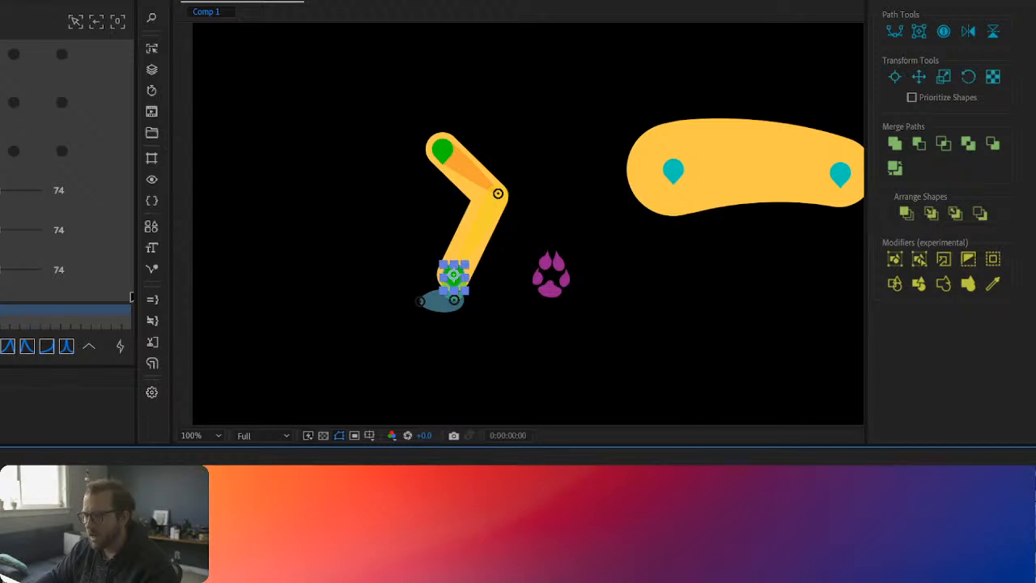
pyautogui.keyDown('shift'); pyautogui.click(553, 275); pyautogui.keyUp('shift')
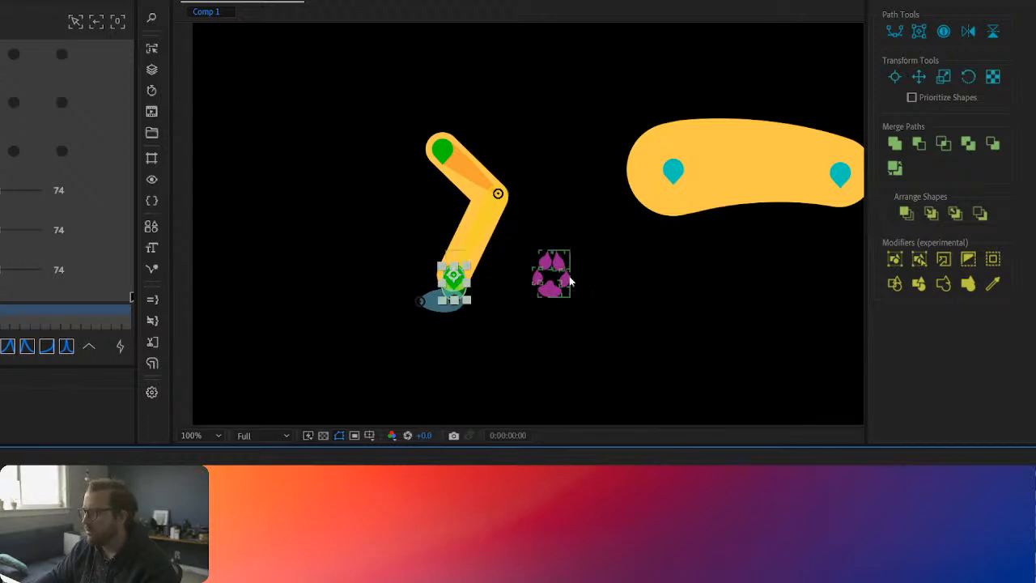
pyautogui.moveTo(571, 281); pyautogui.dragTo(549, 259)
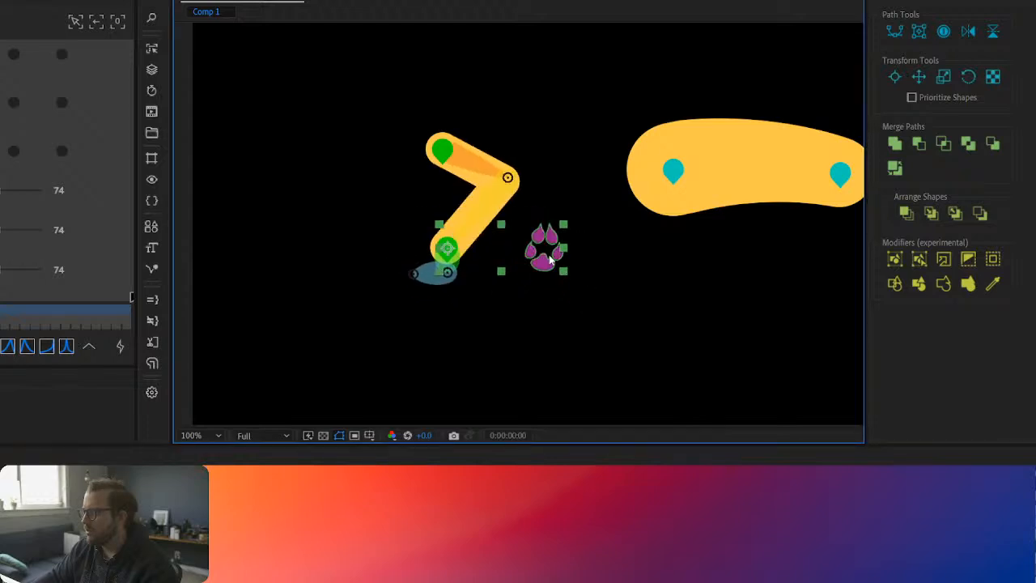
pyautogui.hotkey('ctrl', 'z')
# Step: Select the leg limb's start controller and test how the leg bends by moving the paw controller
pyautogui.click(441, 150)
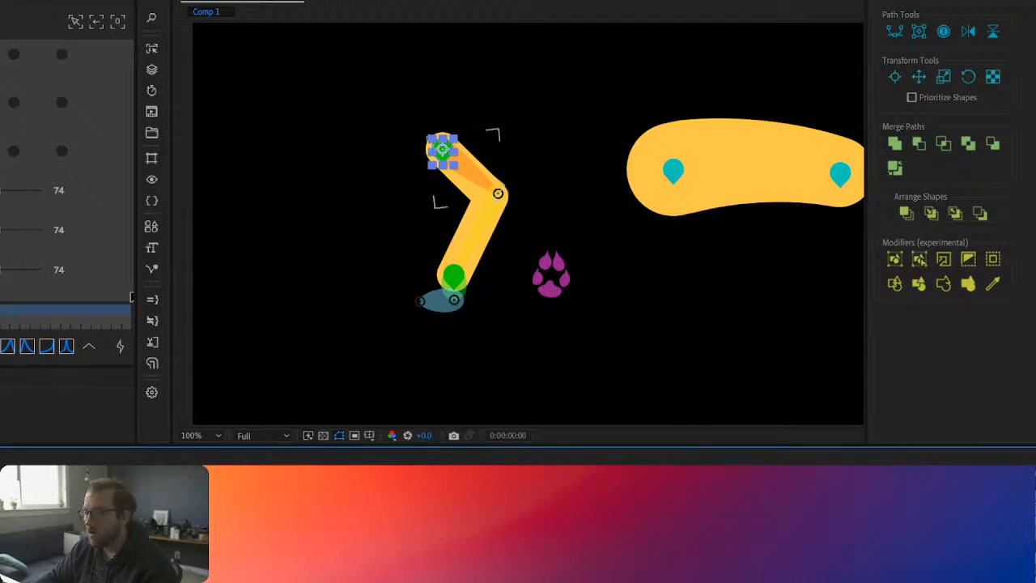
pyautogui.moveTo(557, 274); pyautogui.dragTo(535, 288)
pyautogui.moveTo(459, 291); pyautogui.dragTo(433, 267)
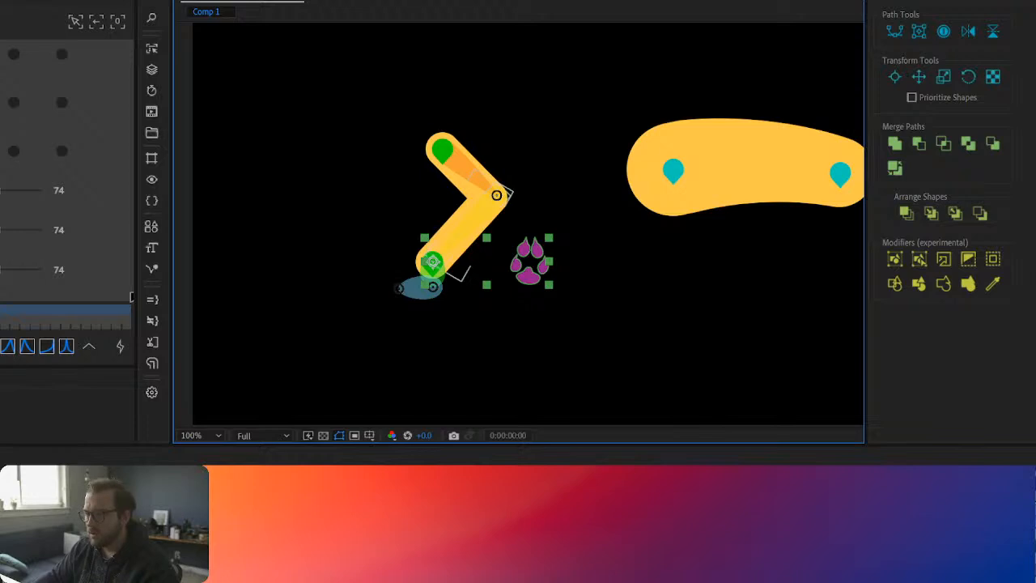
pyautogui.click(486, 517)
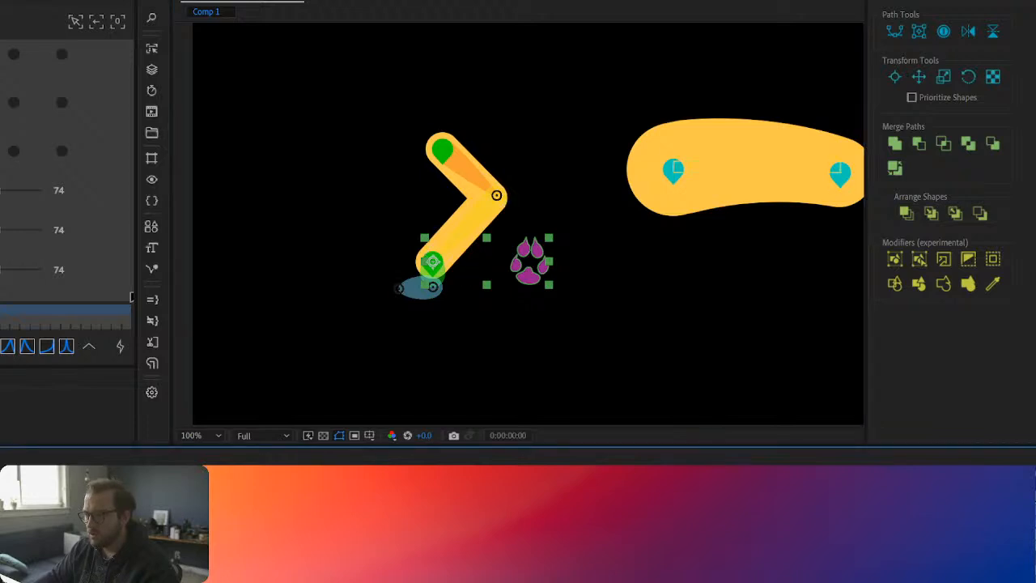
# Step: Taper the Left-Limb stroke toward the foot with an End Length of 99% and an End Width of 64%
pyautogui.click(485, 518)
pyautogui.click(486, 518)
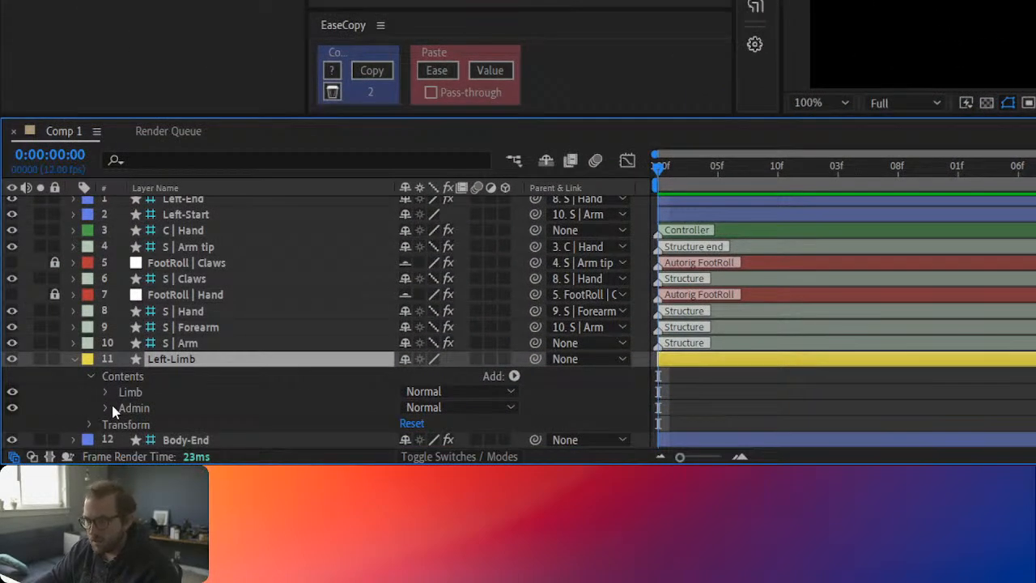
pyautogui.click(106, 391)
pyautogui.scroll(-3, 159, 409)
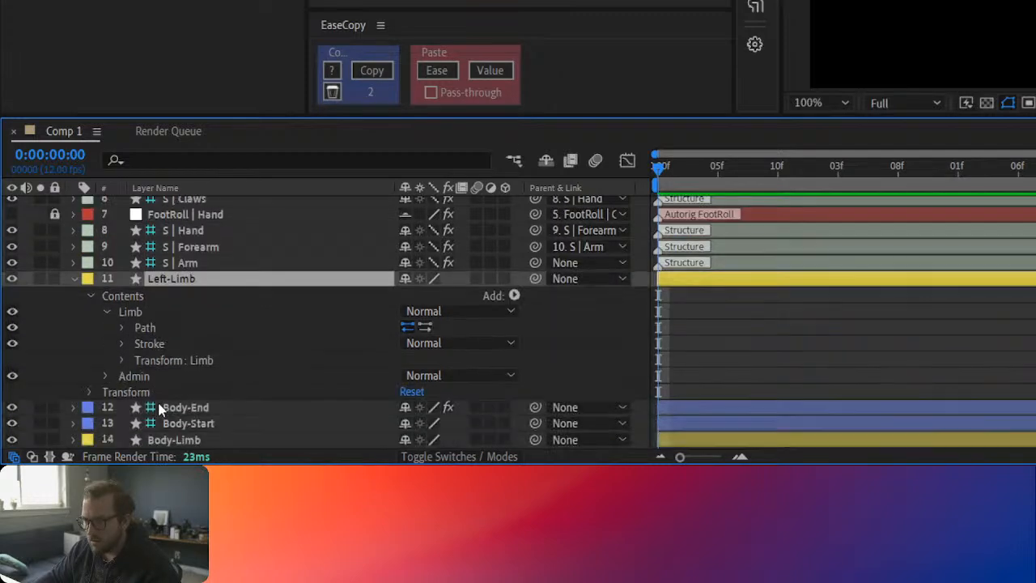
pyautogui.click(122, 344)
pyautogui.scroll(-3, 435, 345)
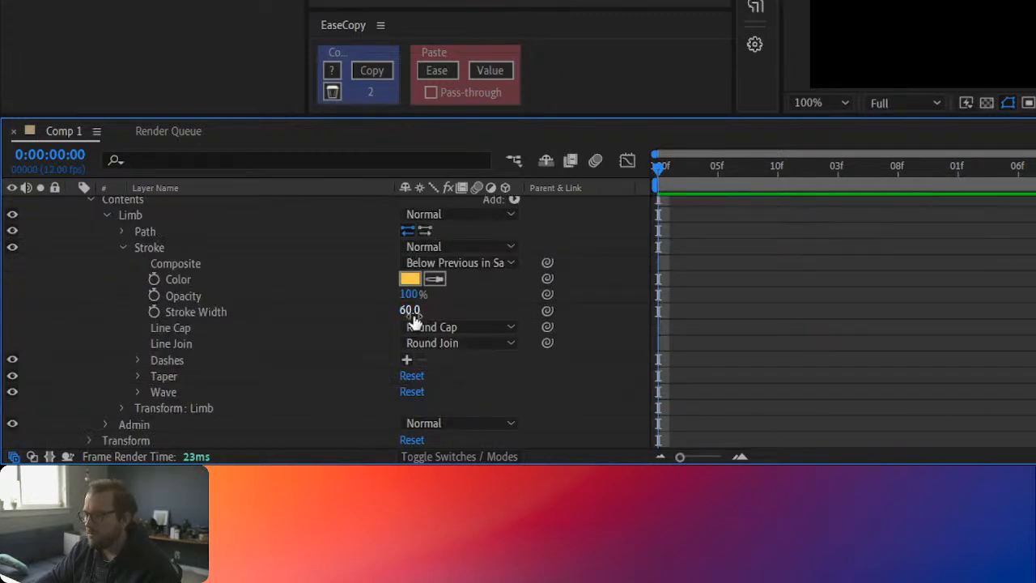
pyautogui.click(137, 375)
pyautogui.scroll(-3, 348, 396)
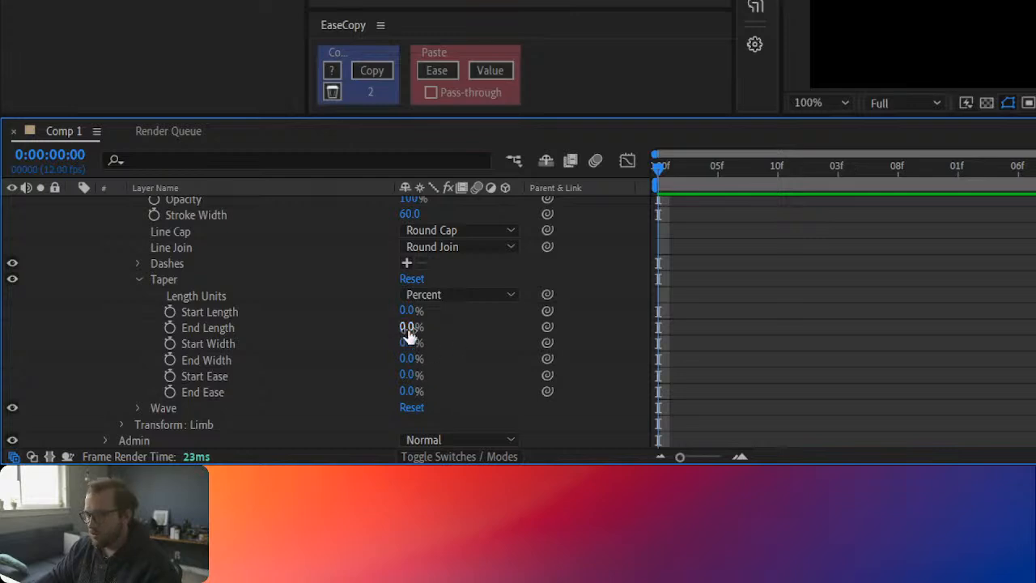
pyautogui.moveTo(409, 327); pyautogui.dragTo(482, 324)
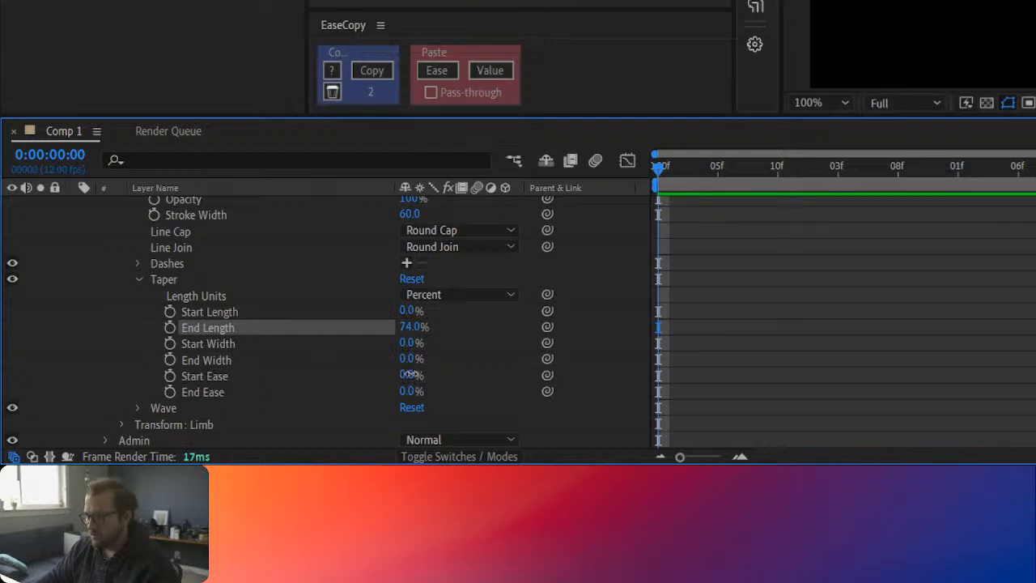
pyautogui.moveTo(412, 359); pyautogui.dragTo(478, 358)
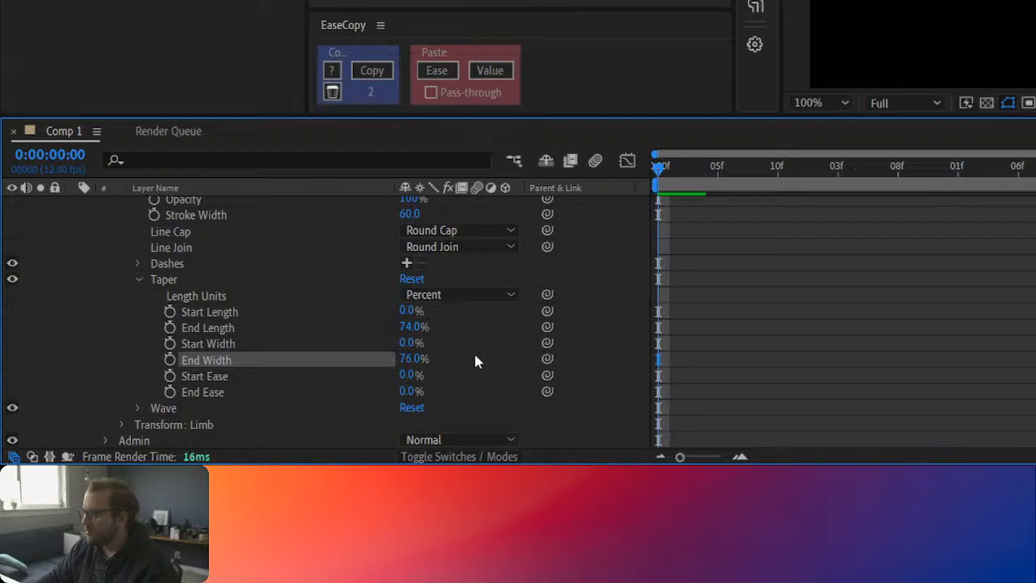
pyautogui.moveTo(414, 326); pyautogui.dragTo(400, 360)
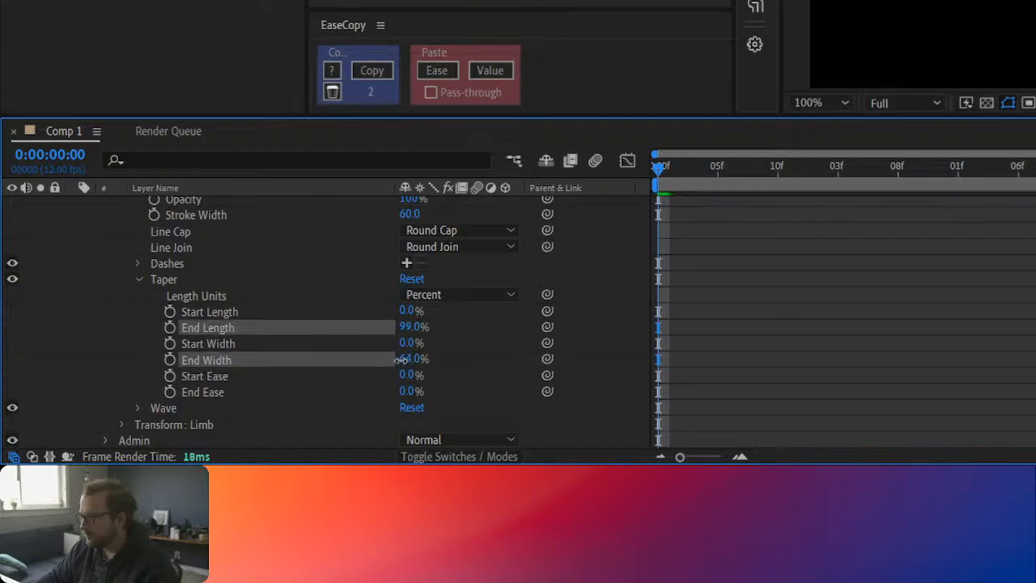
pyautogui.click(501, 340)
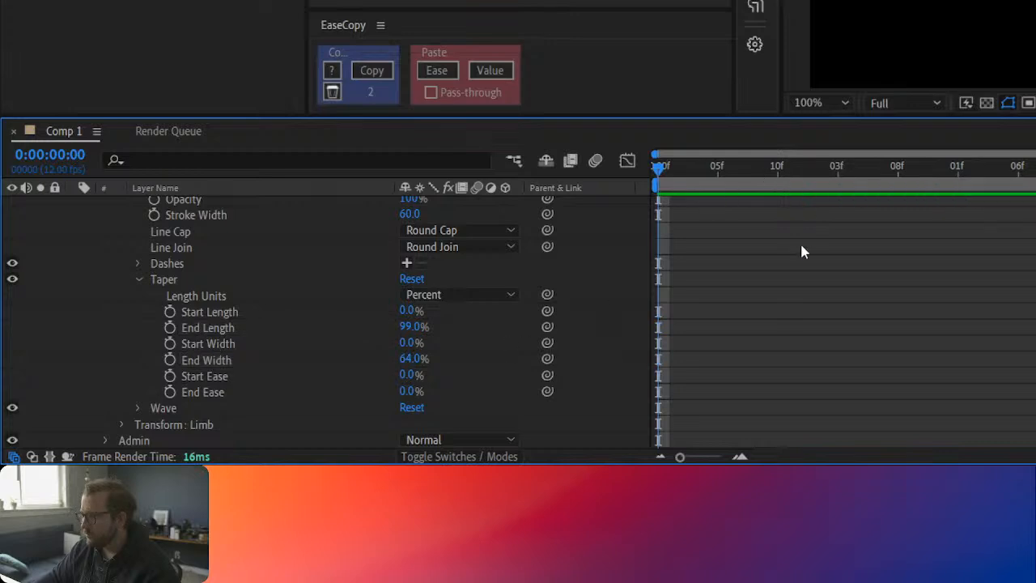
# Step: Position the leg under the body by moving its root bone onto the body's thicker end and placing the paw controller below
pyautogui.click(922, 44)
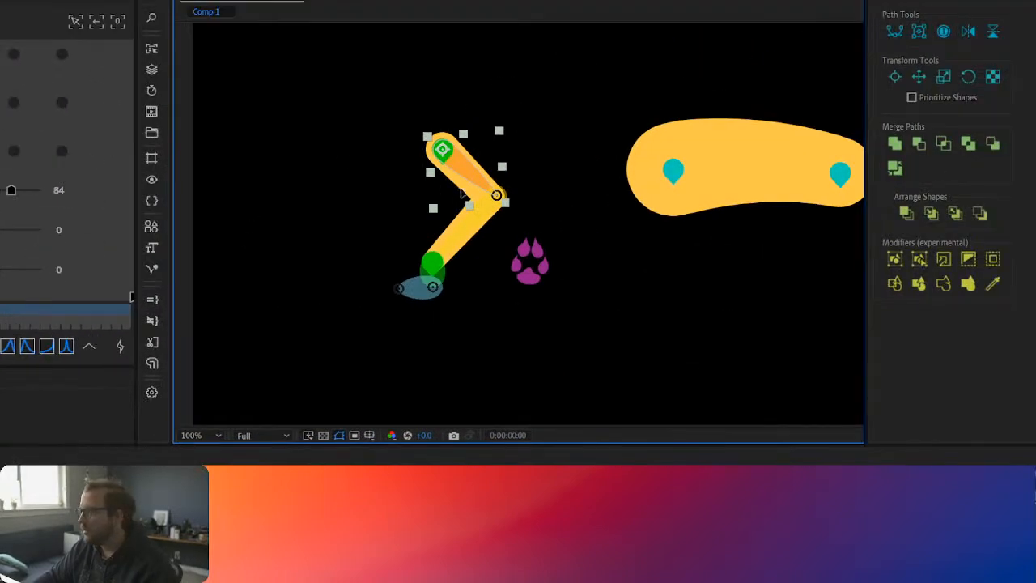
pyautogui.moveTo(460, 191); pyautogui.dragTo(516, 200)
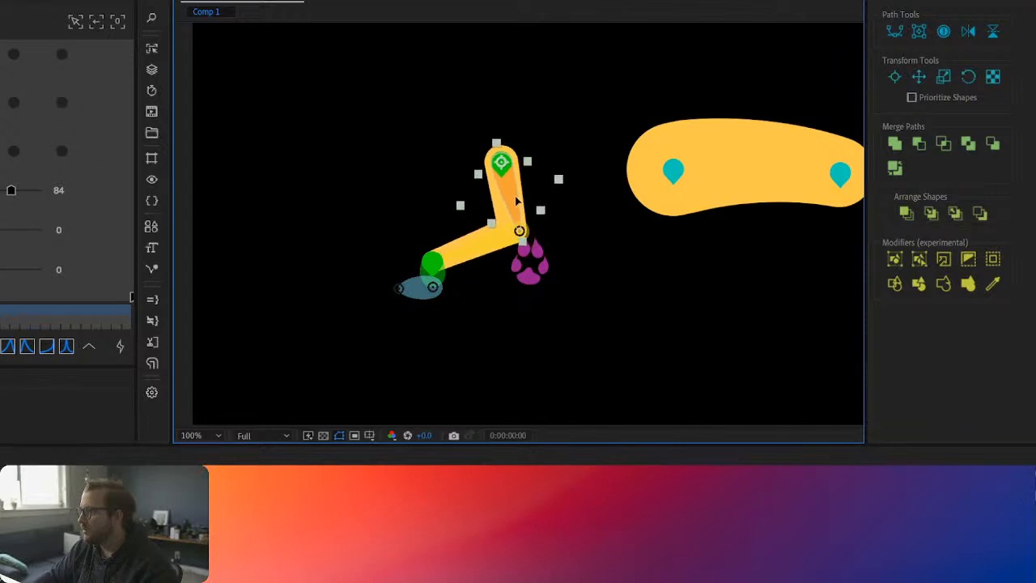
pyautogui.keyDown('shift'); pyautogui.click(536, 282); pyautogui.keyUp('shift')
pyautogui.moveTo(533, 267); pyautogui.dragTo(762, 333)
pyautogui.click(636, 348)
pyautogui.moveTo(703, 353); pyautogui.dragTo(432, 272)
pyautogui.click(363, 279)
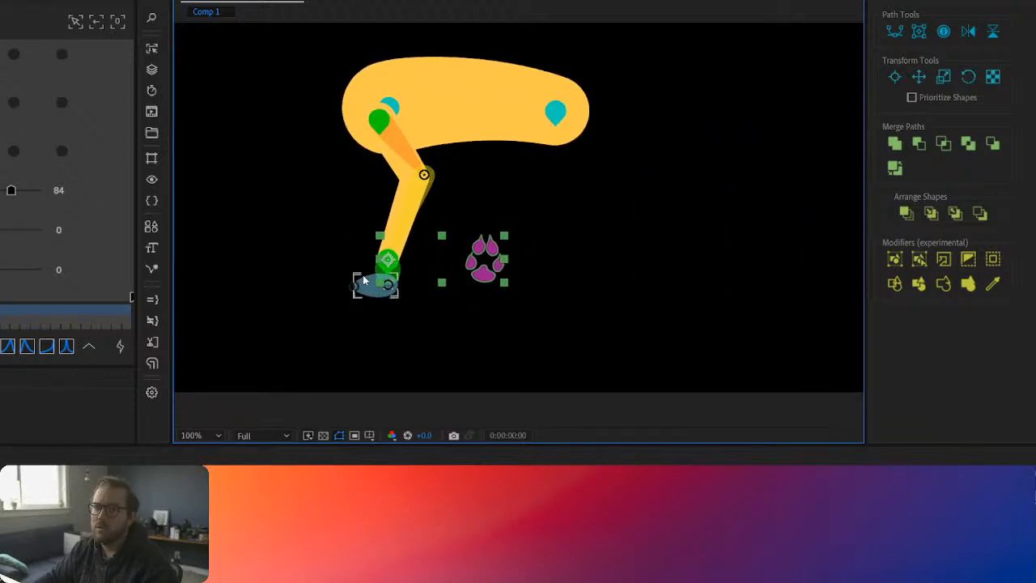
pyautogui.click(613, 342)
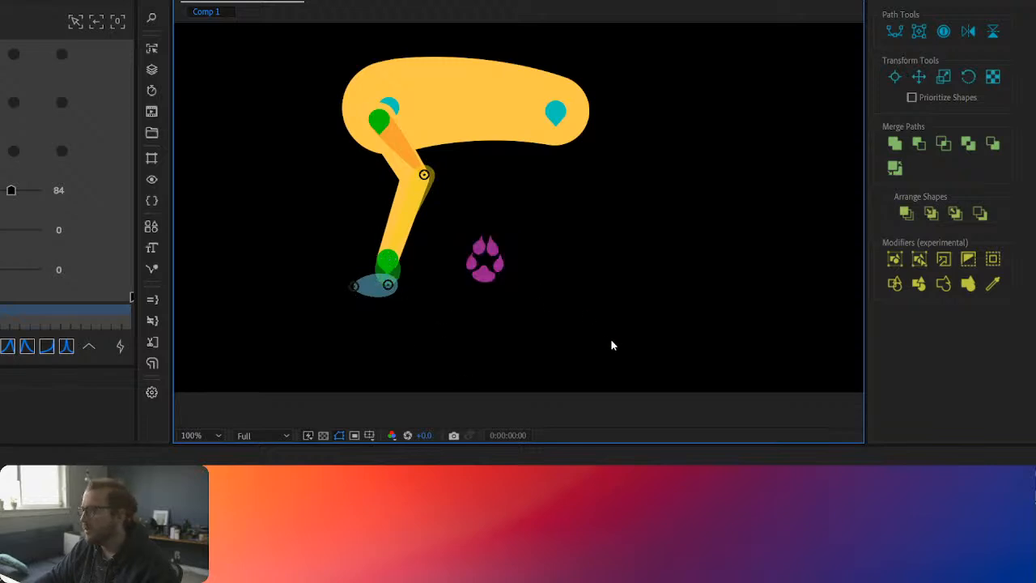
pyautogui.click(384, 292)
pyautogui.doubleClick(384, 293)
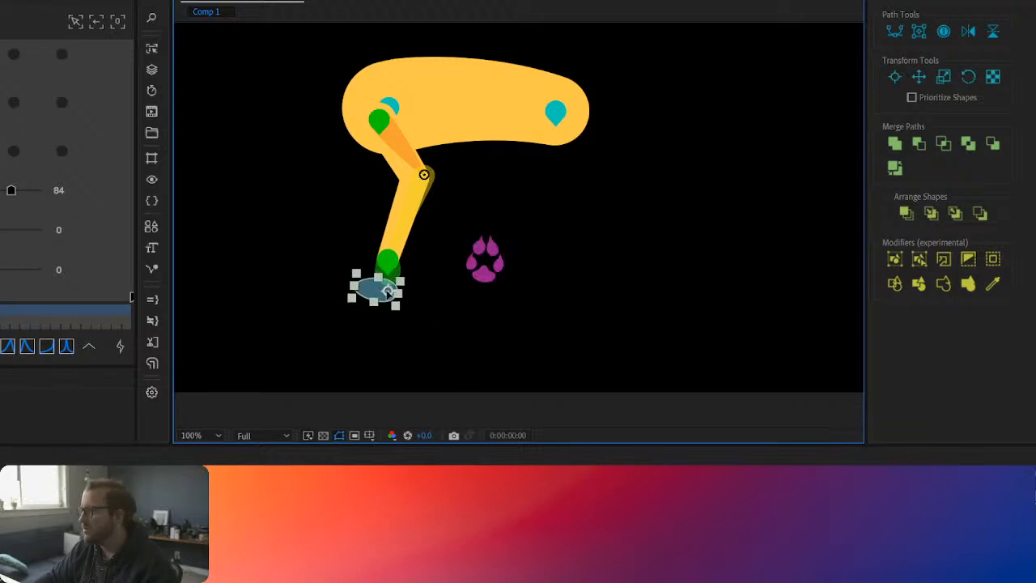
pyautogui.hotkey('ctrl', 'z')
pyautogui.hotkey('ctrl', 'z')
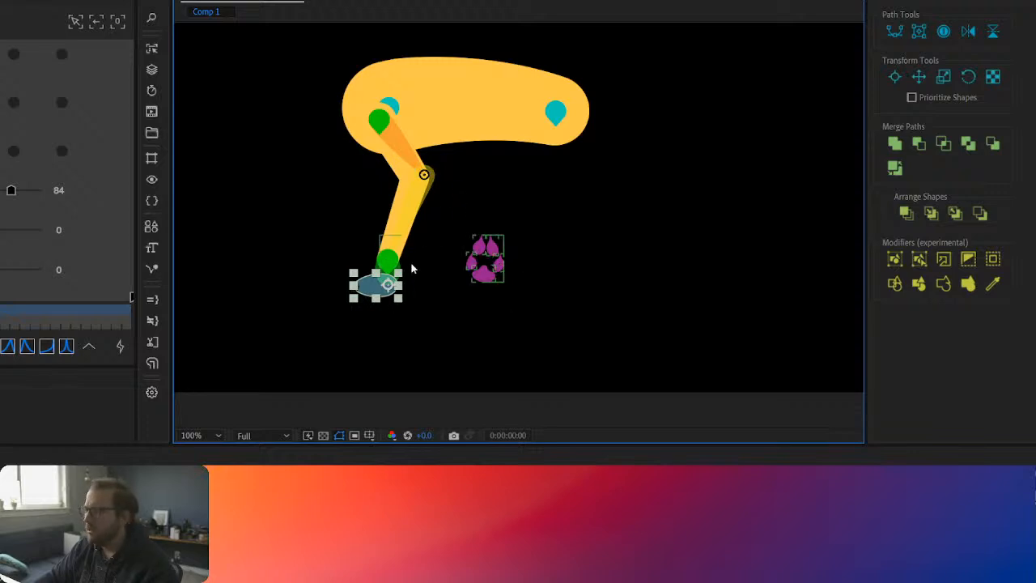
# Step: Adjust the leg limb from its end controller so its knee follows the structure's knee joint, and reposition the foot with the paw controller
pyautogui.click(387, 259)
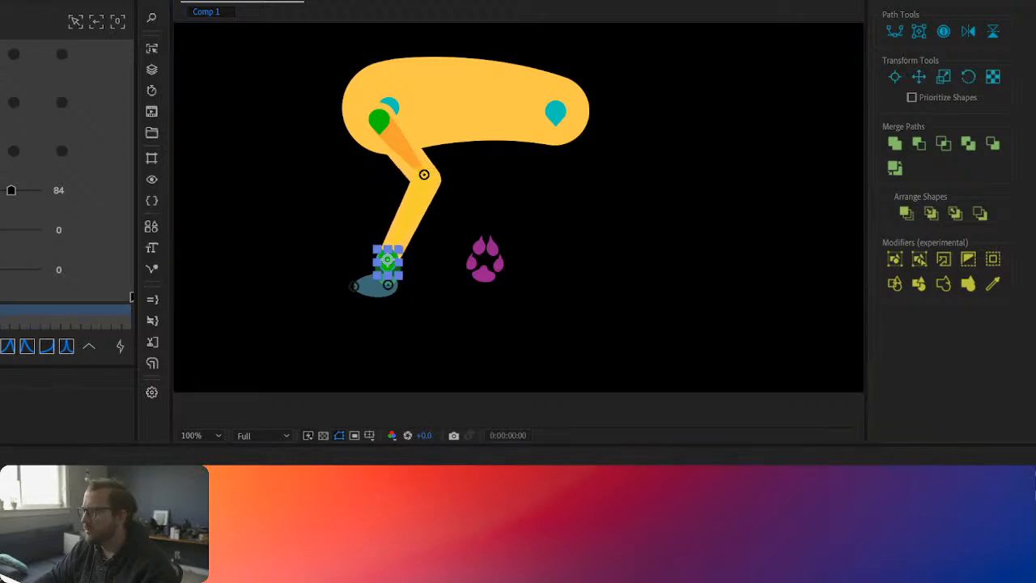
pyautogui.click(546, 252)
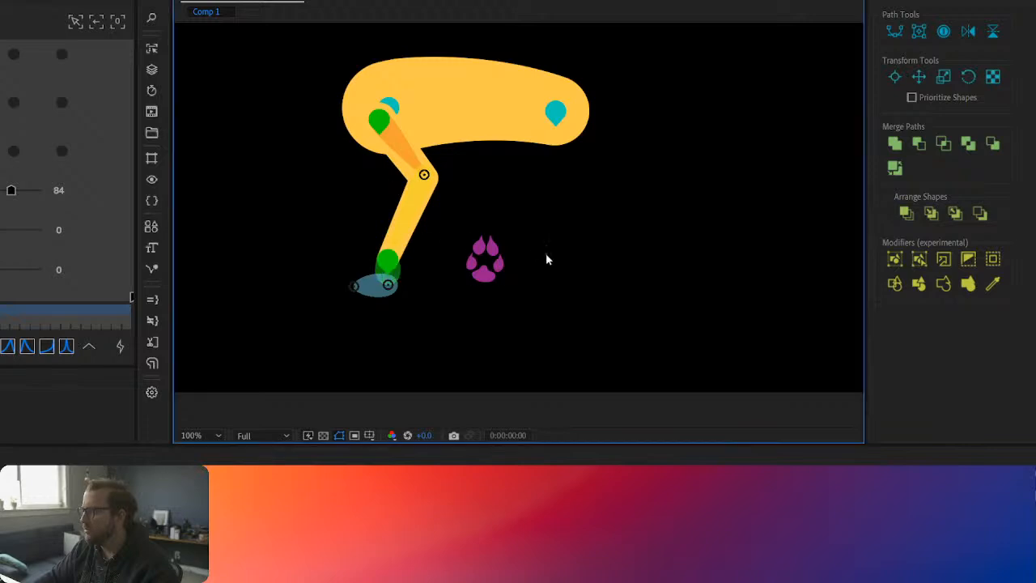
pyautogui.click(471, 254)
pyautogui.moveTo(469, 250); pyautogui.dragTo(461, 285)
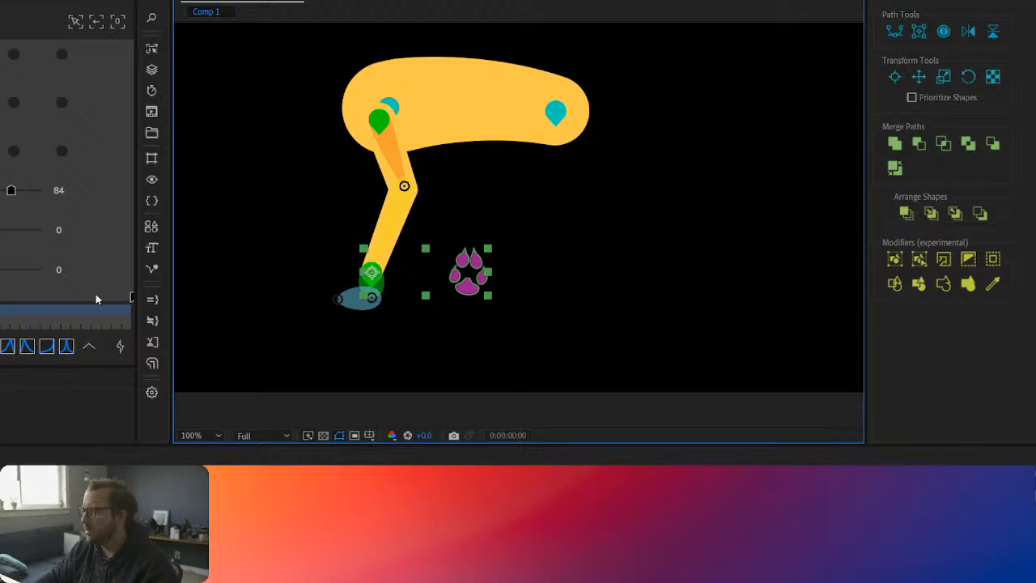
pyautogui.click(380, 334)
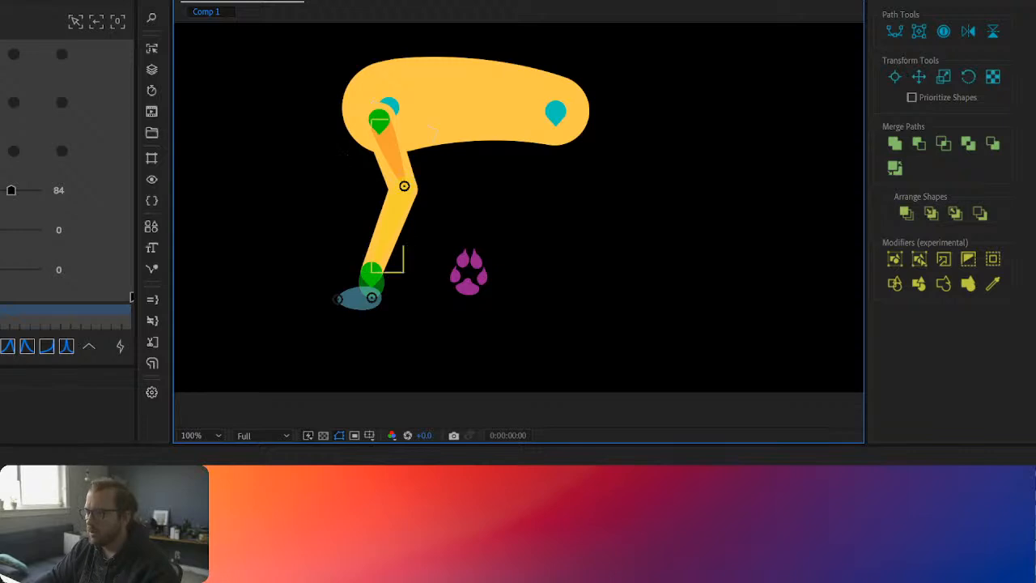
# Step: Hide the leg's structure bones around the foot area, keeping the limb and its controllers in view
pyautogui.click(339, 518)
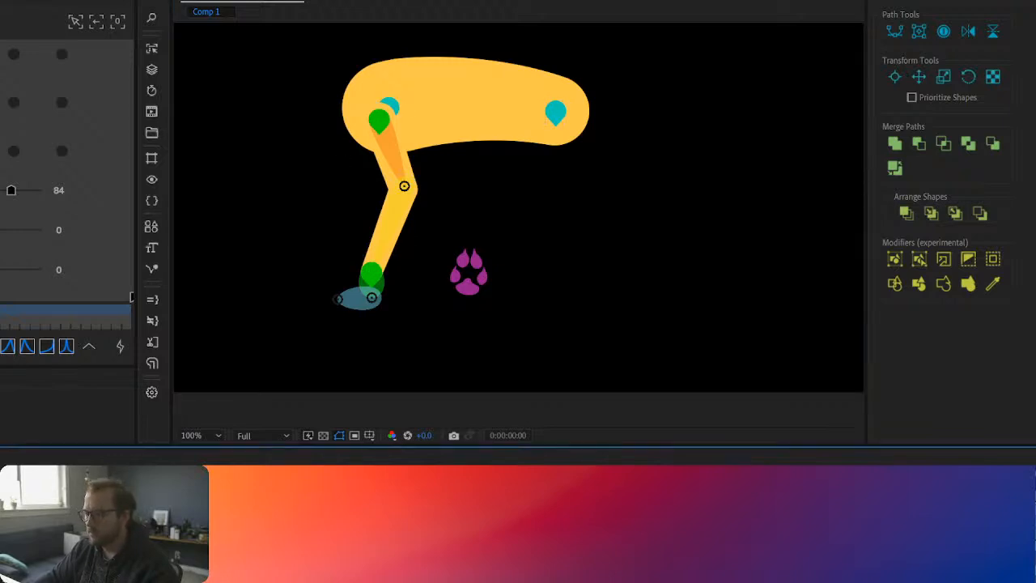
pyautogui.scroll(2, 414, 348)
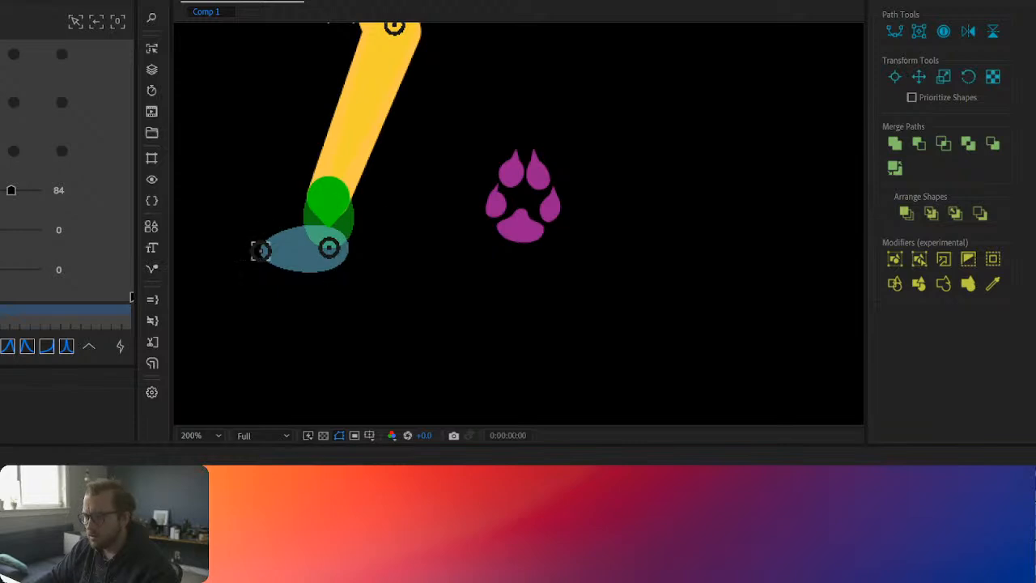
pyautogui.press('g')
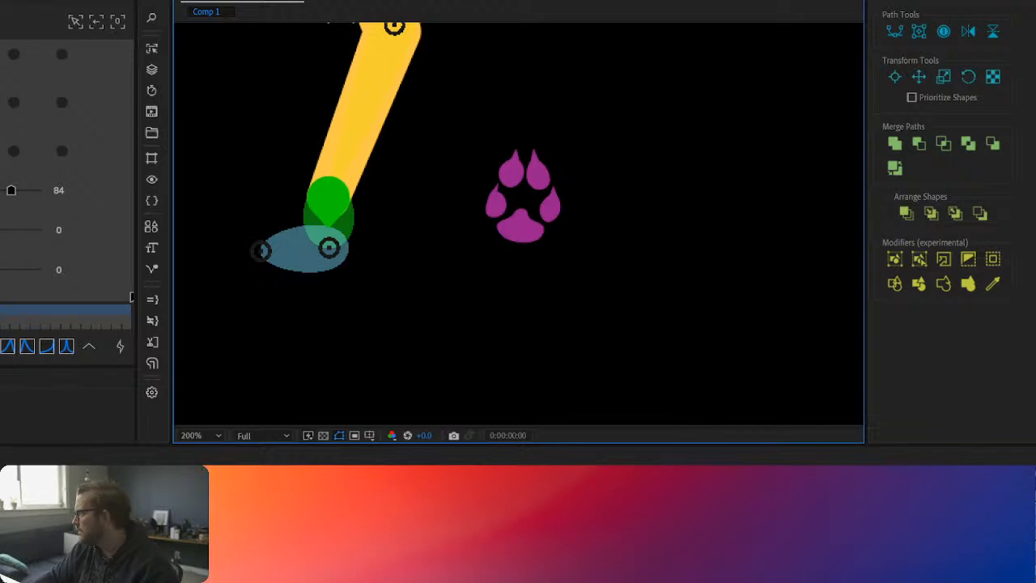
pyautogui.click(847, 363)
pyautogui.hotkey('ctrl', 'a')
pyautogui.press('Delete')
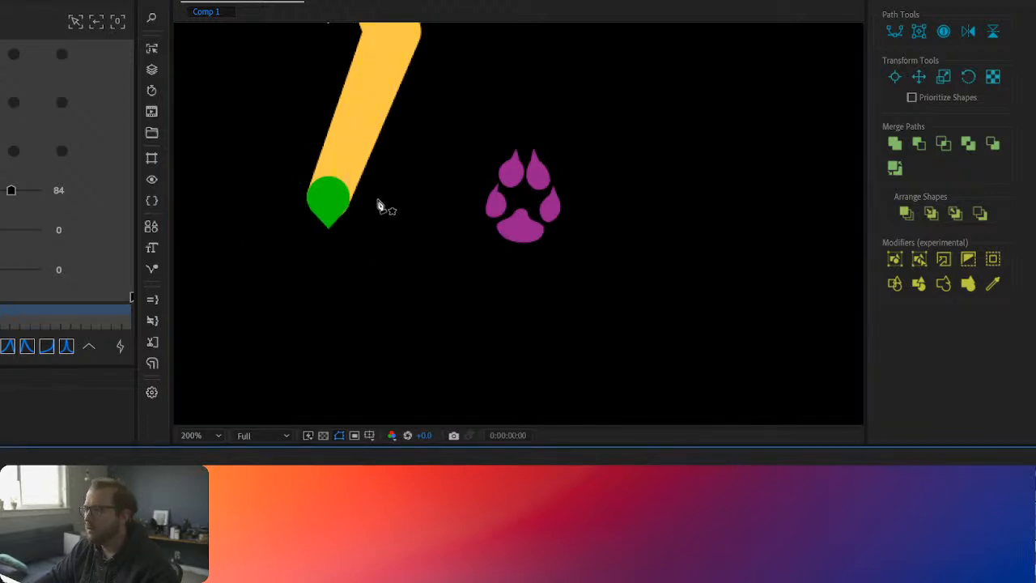
# Step: Shrink the pin icon of the leg limb's end controller at the ankle
pyautogui.press('v')
pyautogui.click(331, 201)
pyautogui.click(332, 220)
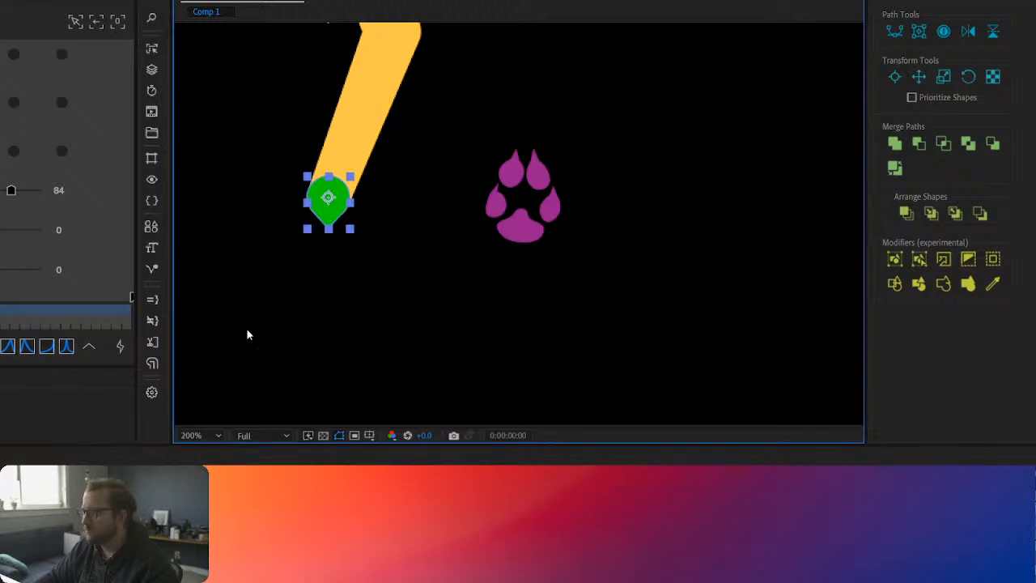
pyautogui.click(324, 518)
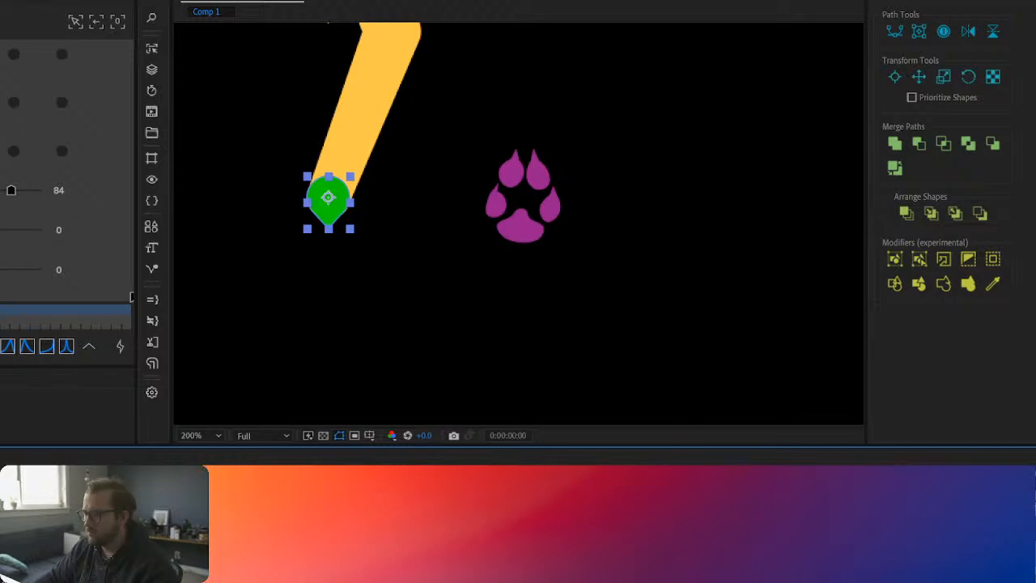
pyautogui.press('Delete')
pyautogui.click(382, 236)
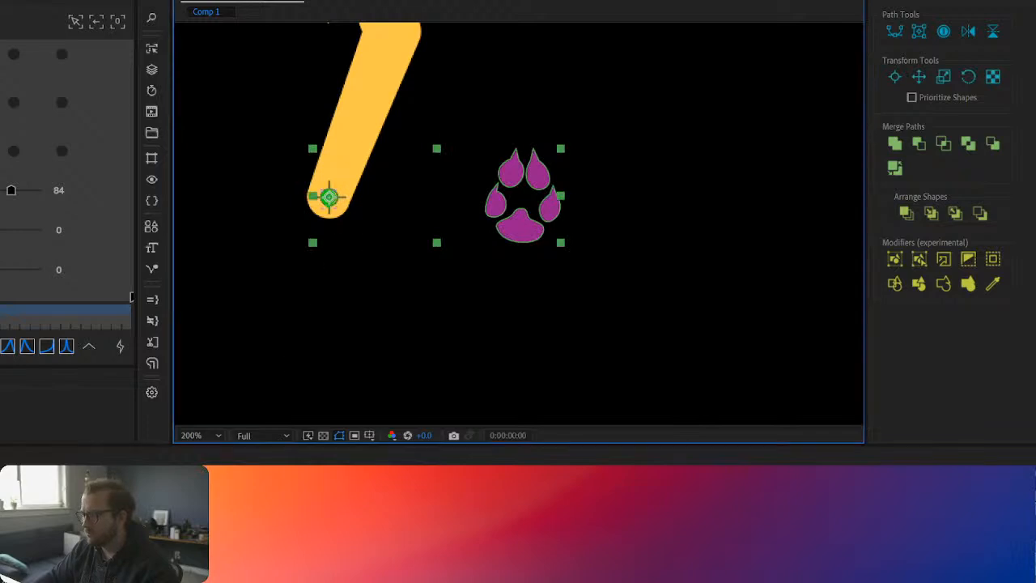
pyautogui.click(122, 510)
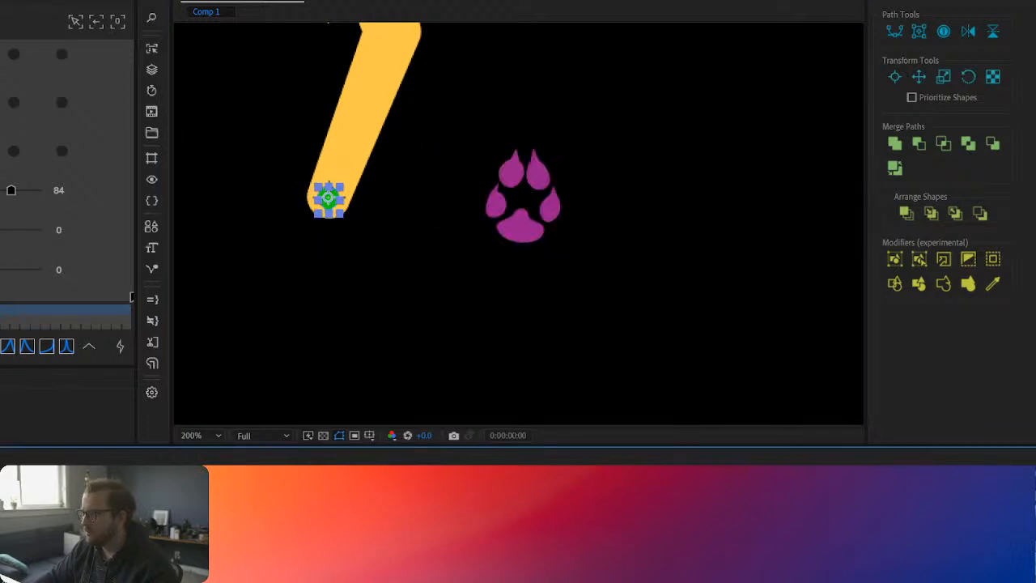
pyautogui.click(502, 227)
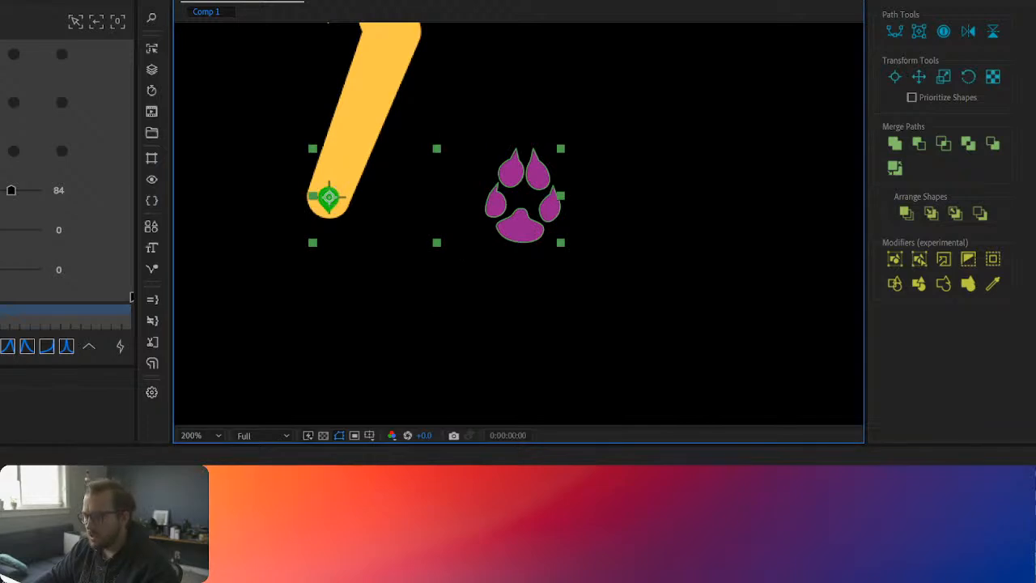
# Step: Show the two foot bones again and select the bone that starts at the ankle
pyautogui.click(243, 526)
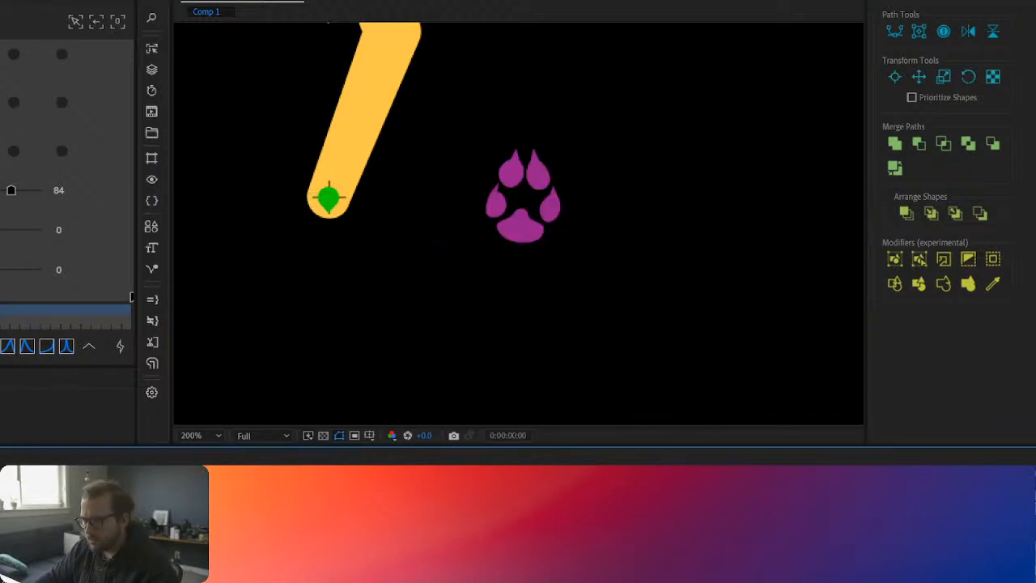
pyautogui.click(243, 526)
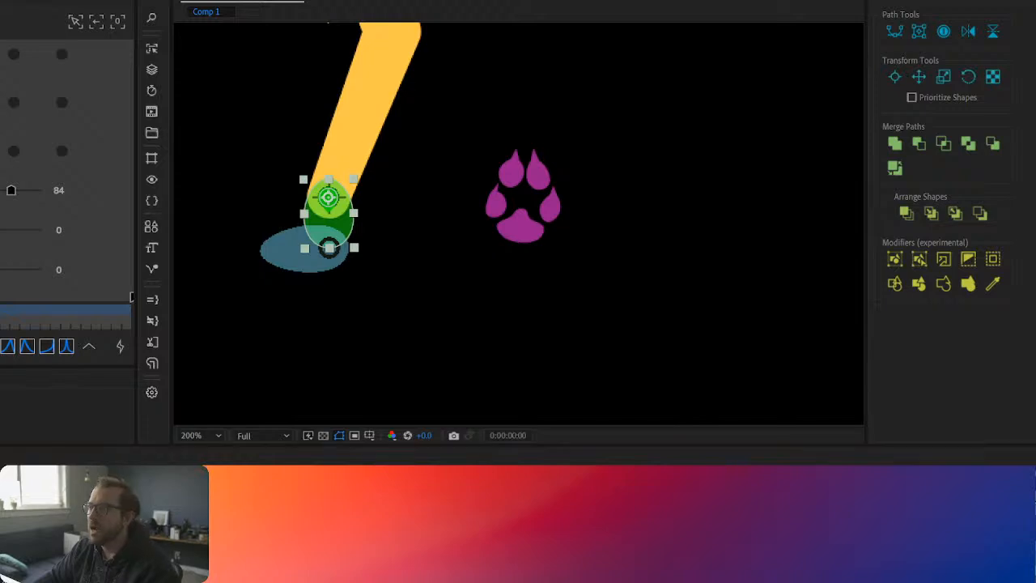
pyautogui.click(47, 346)
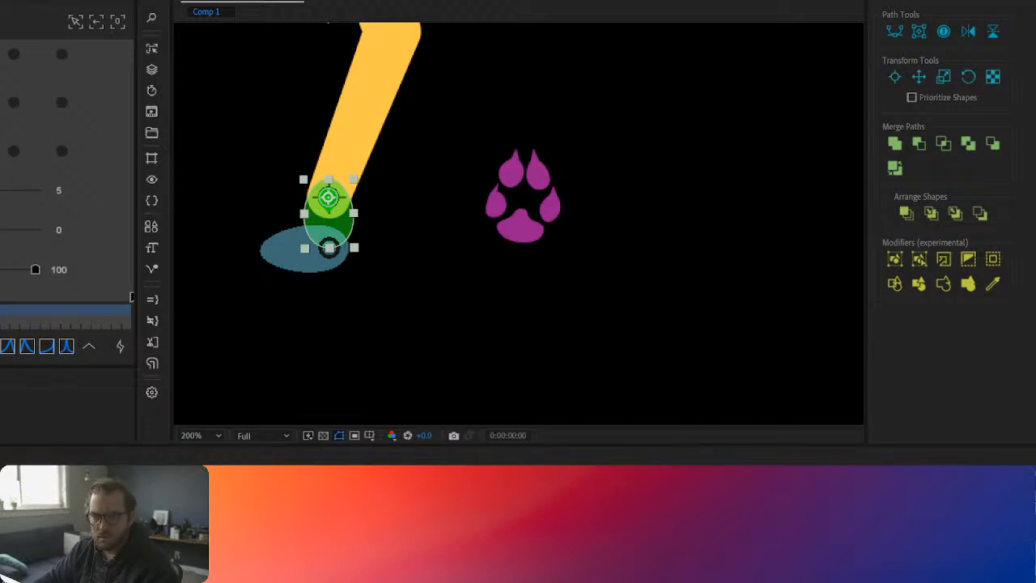
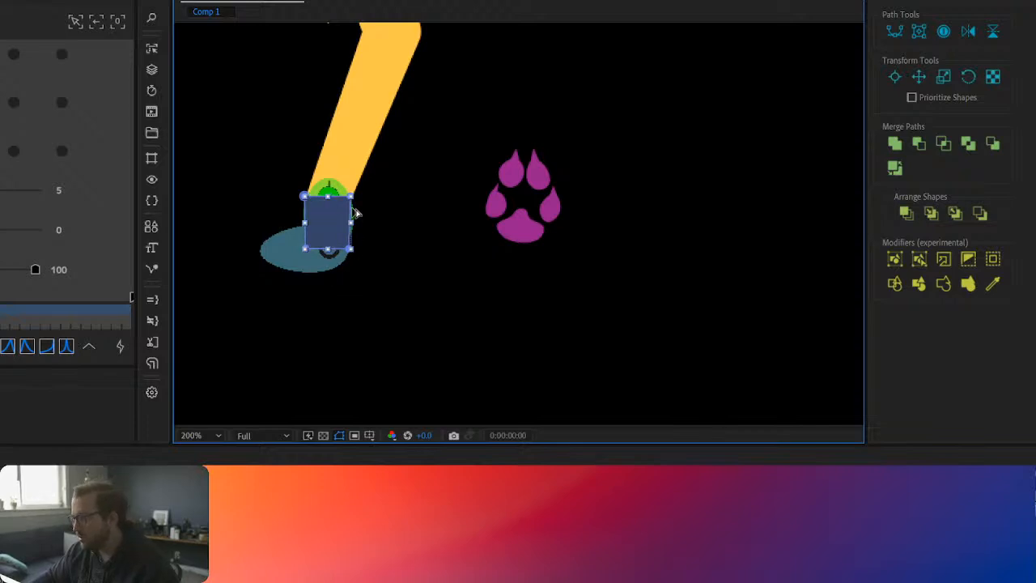
# Step: Adjust the blue ankle rectangle's two upper corners and outer lower corner to match the width of the leg's end
pyautogui.scroll(2, 353, 209)
pyautogui.click(518, 518)
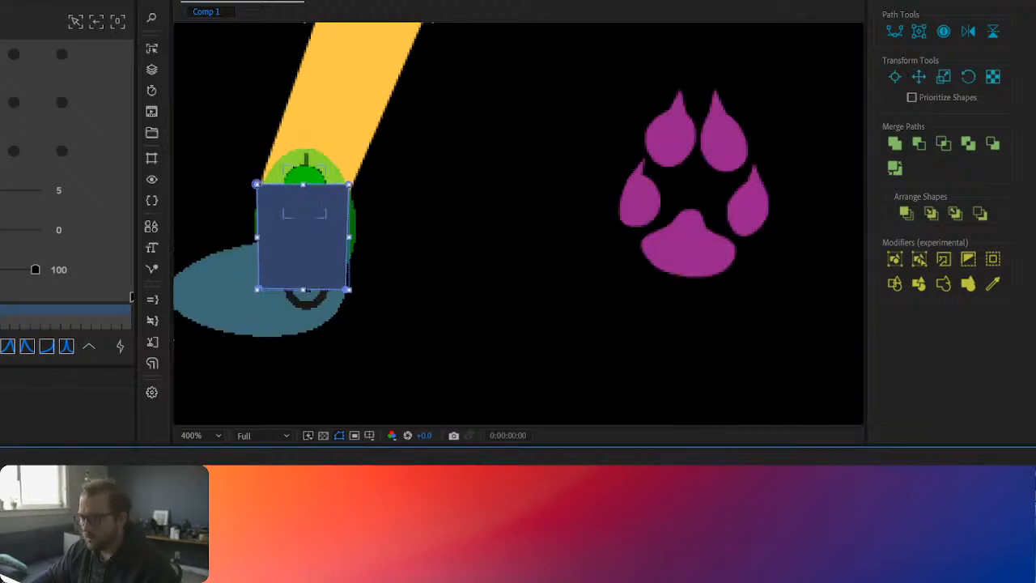
pyautogui.click(518, 518)
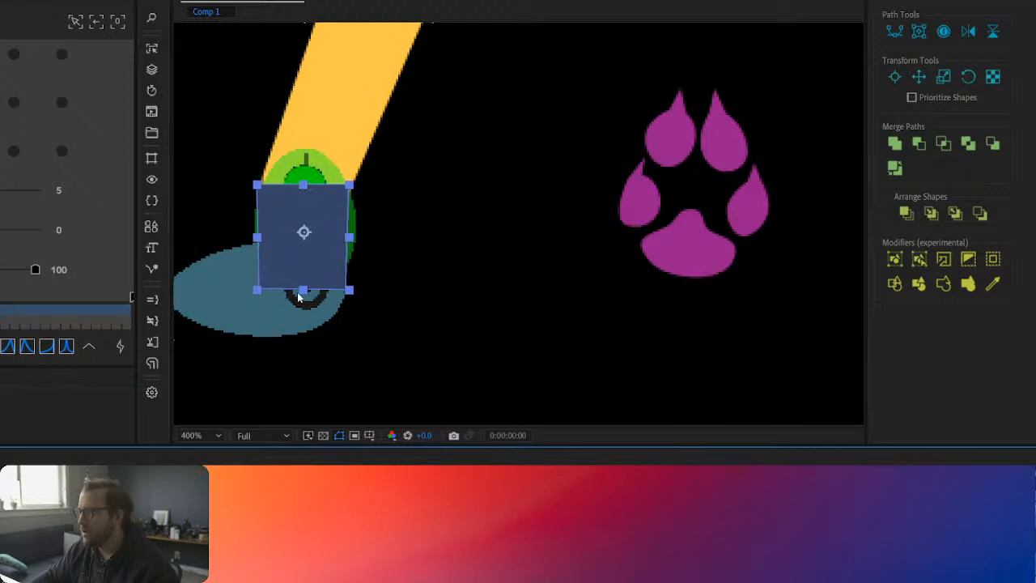
pyautogui.click(350, 290)
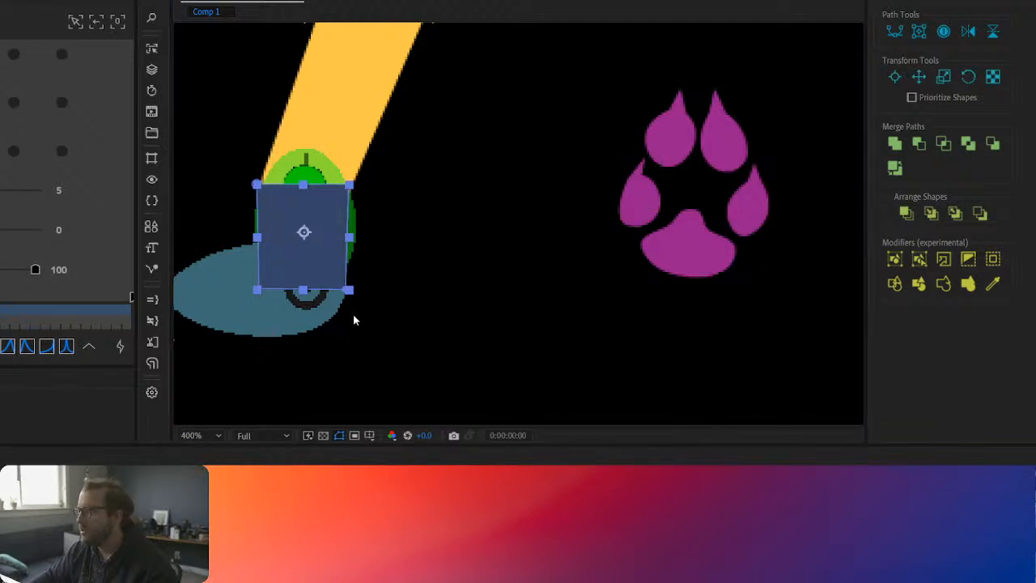
pyautogui.click(348, 291)
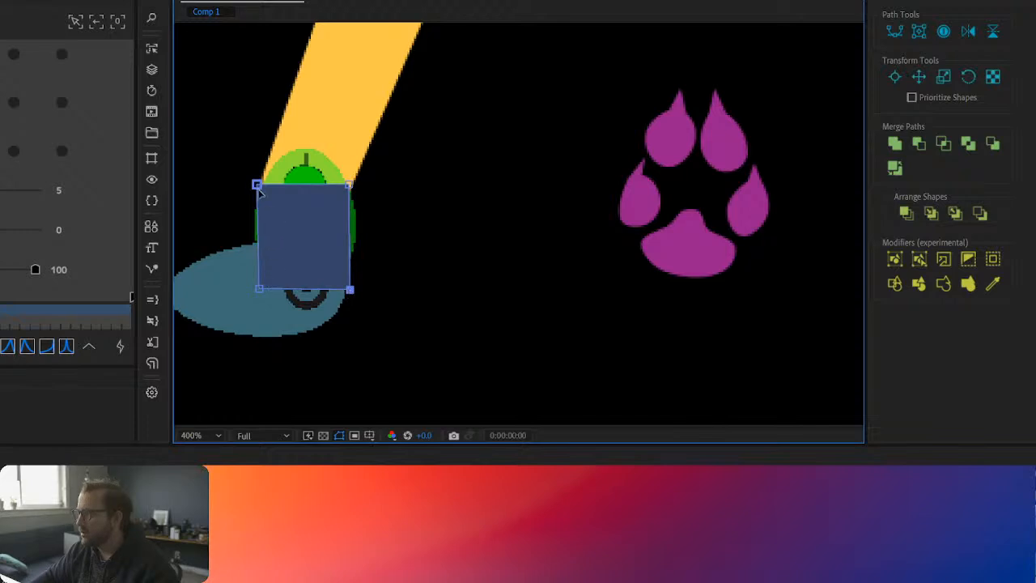
pyautogui.moveTo(257, 188)
pyautogui.mouseDown()
pyautogui.moveTo(273, 186)
pyautogui.moveTo(259, 182)
pyautogui.moveTo(262, 192)
pyautogui.mouseUp()
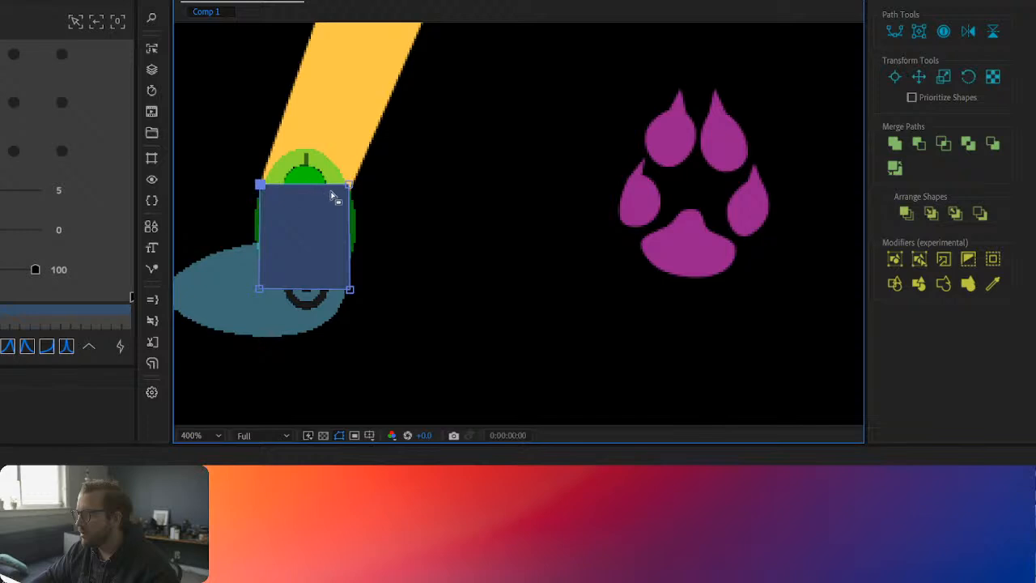
pyautogui.moveTo(349, 192)
pyautogui.mouseDown()
pyautogui.moveTo(348, 202)
pyautogui.moveTo(351, 187)
pyautogui.mouseUp()
pyautogui.click(350, 290)
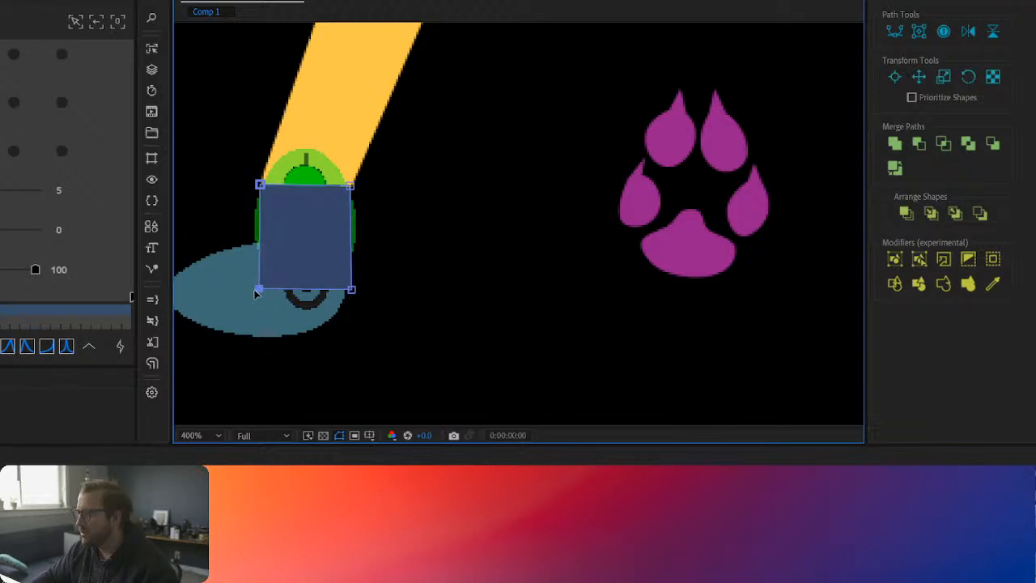
# Step: Straighten the ankle rectangle's lower corner on the toe side and set the layer's anchor point at its top centre
pyautogui.click(304, 305)
pyautogui.click(305, 305)
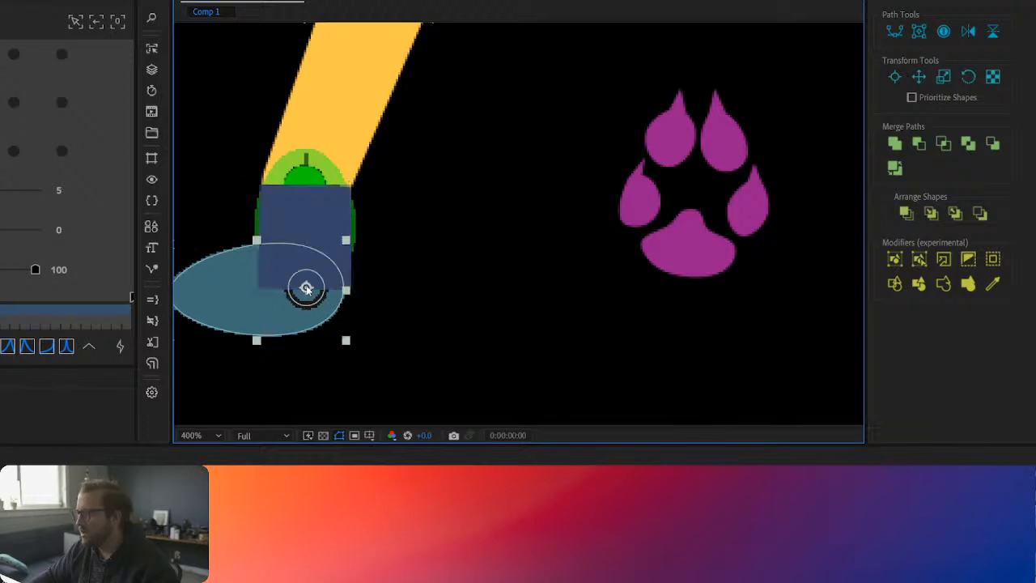
pyautogui.click(332, 235)
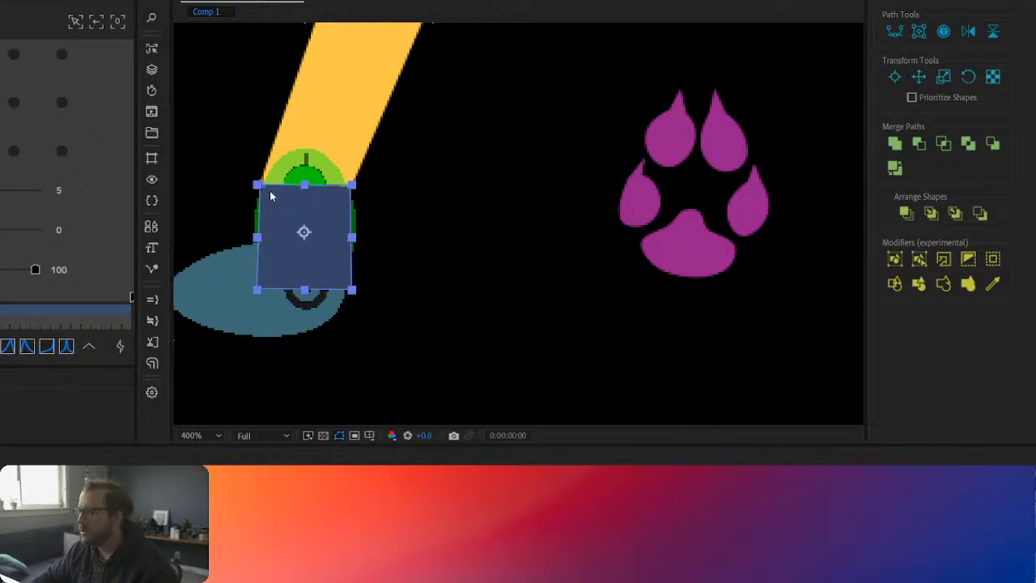
pyautogui.doubleClick(261, 294)
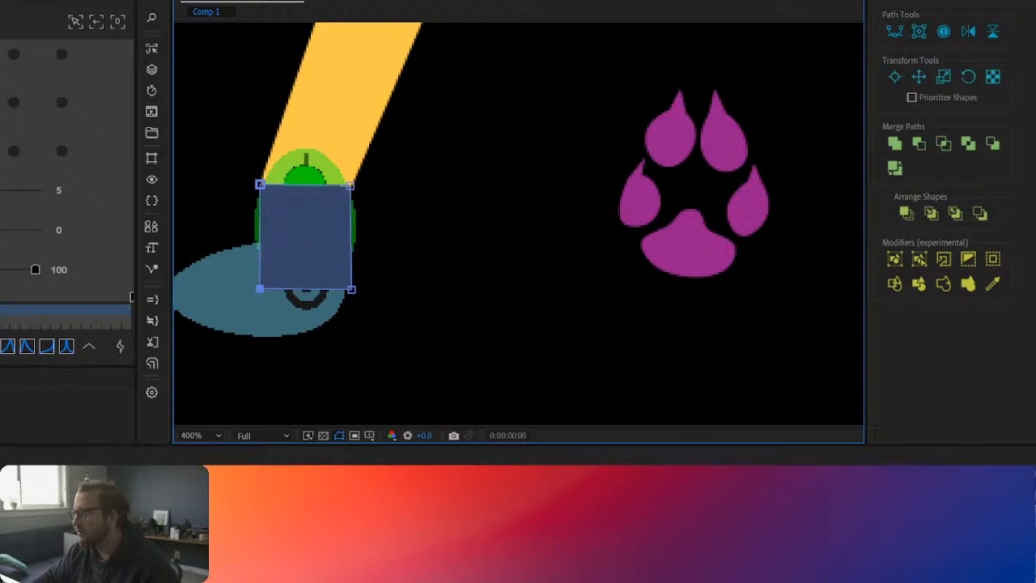
pyautogui.click(452, 227)
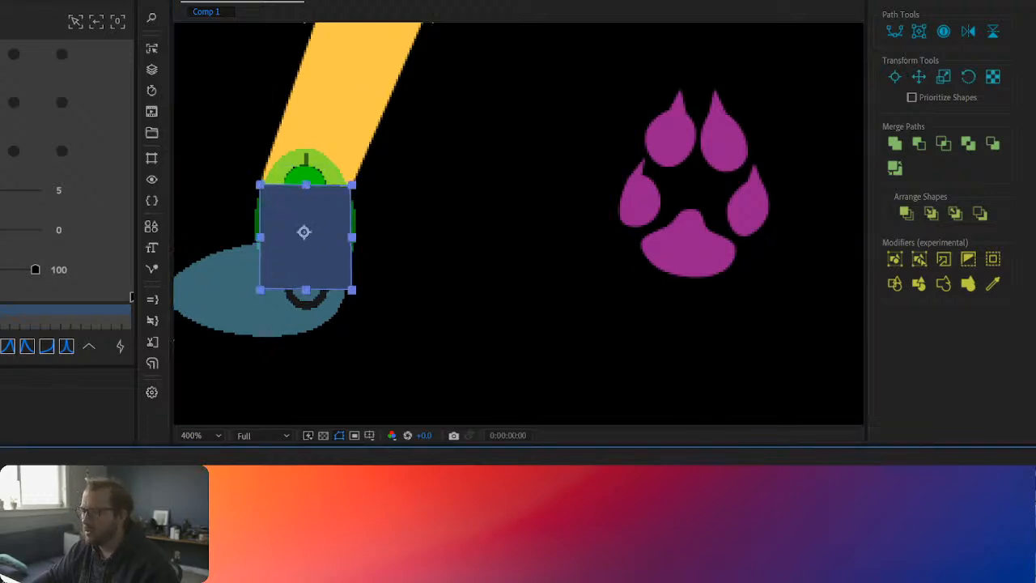
pyautogui.click(13, 57)
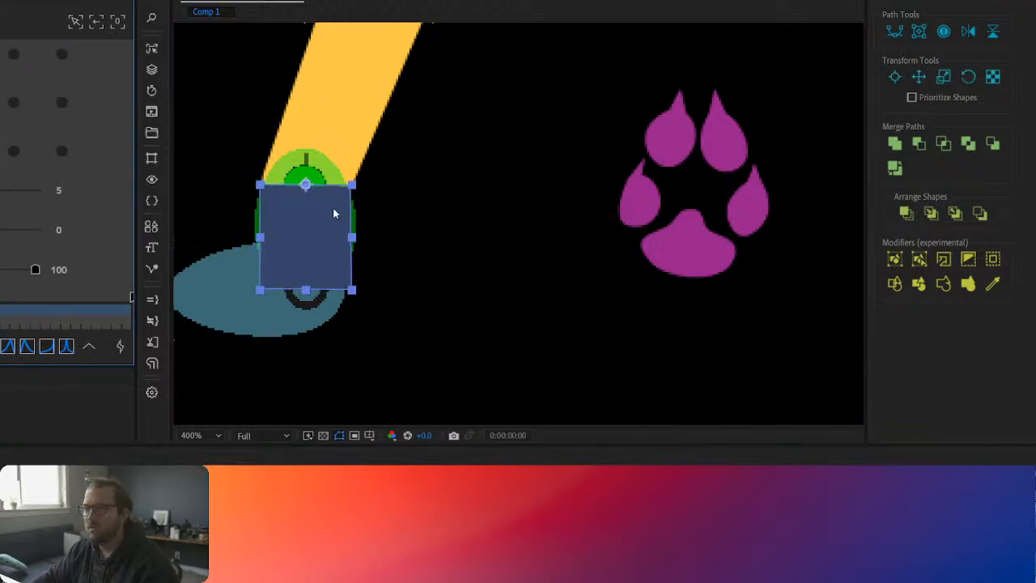
# Step: Test the ankle rectangle's rotation in both directions around its top-centre anchor point, and undo the rotation
pyautogui.click(323, 518)
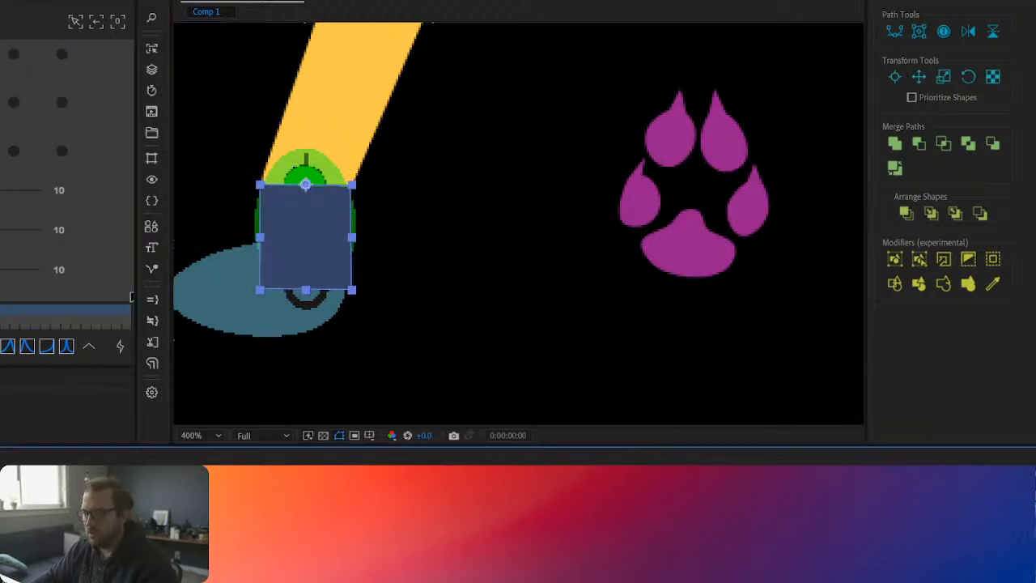
pyautogui.moveTo(324, 518); pyautogui.dragTo(388, 518)
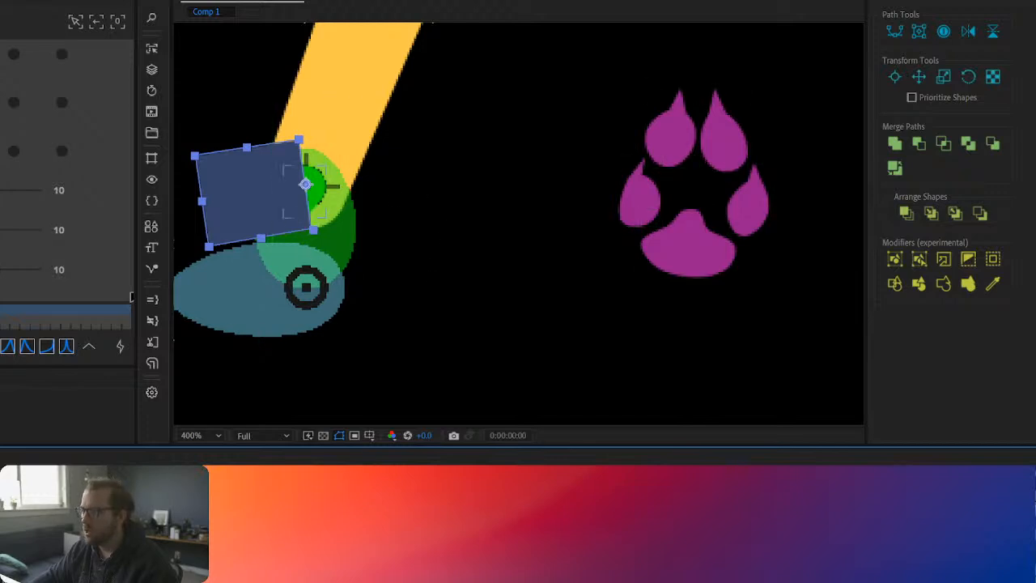
pyautogui.moveTo(324, 518); pyautogui.dragTo(196, 518)
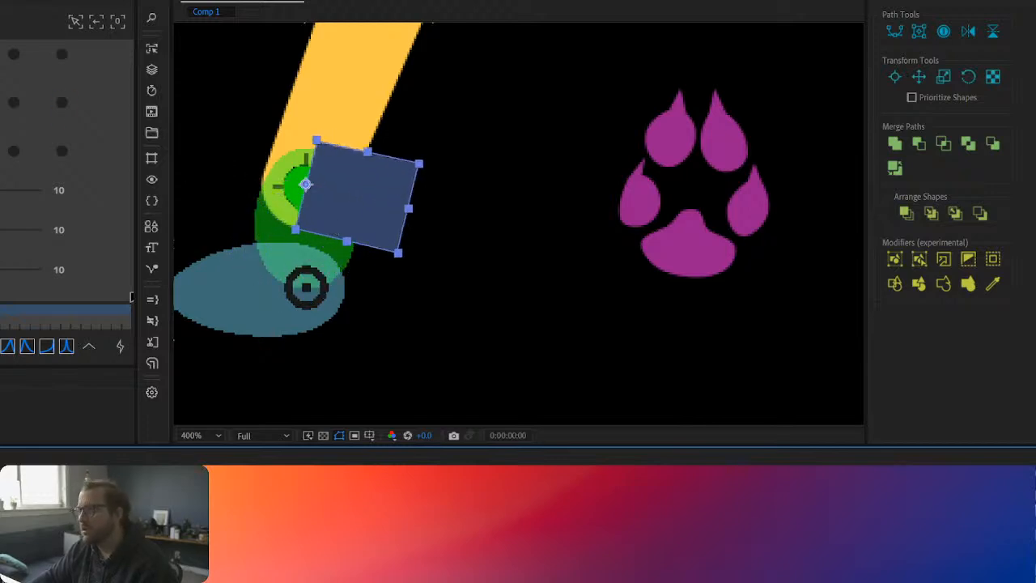
pyautogui.click(296, 229)
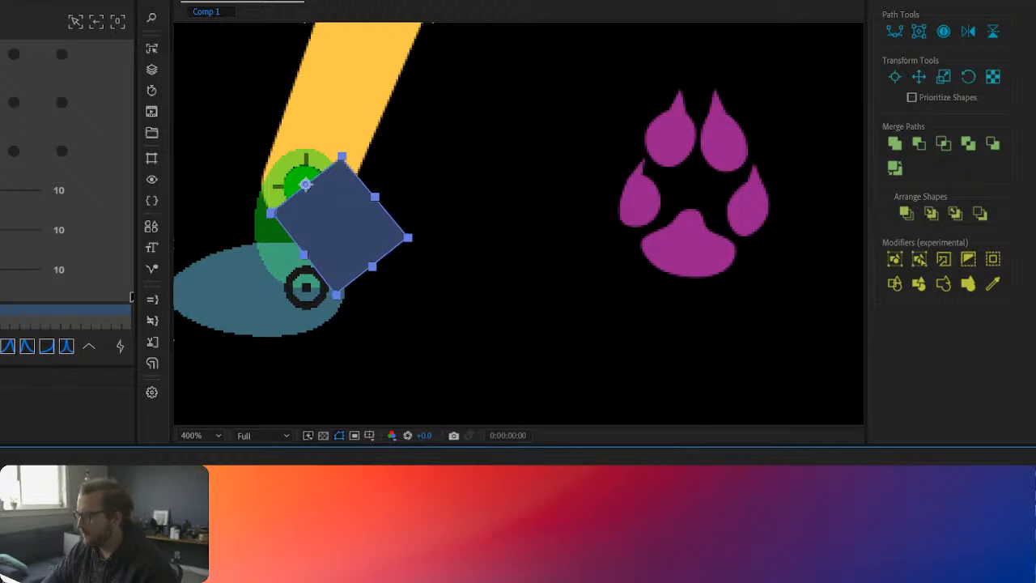
pyautogui.hotkey('ctrl', 'z')
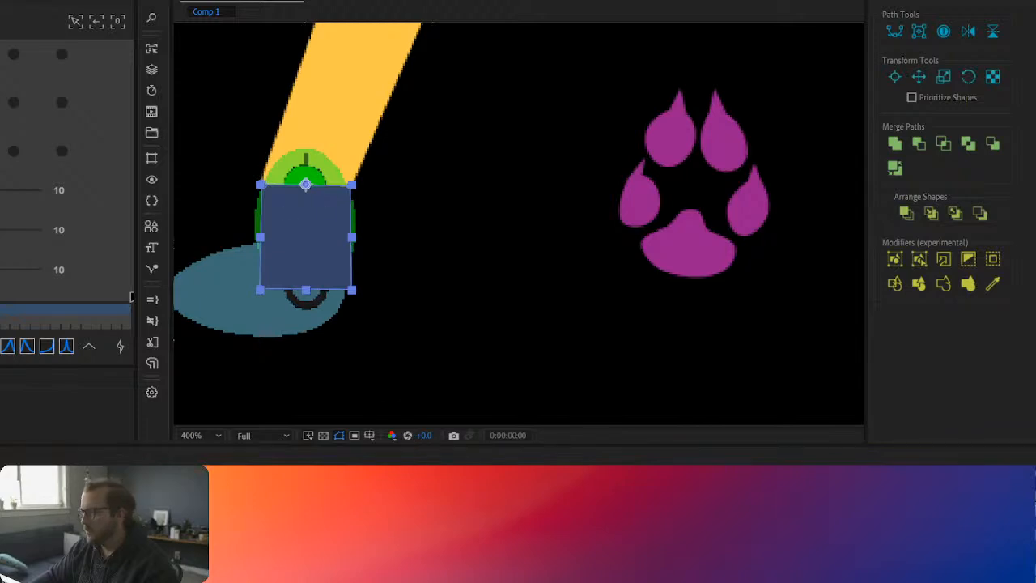
# Step: Draw a circle on a new shape layer, centred on the foot joint and as wide as the ankle rectangle, with its anchor point centred
pyautogui.click(324, 510)
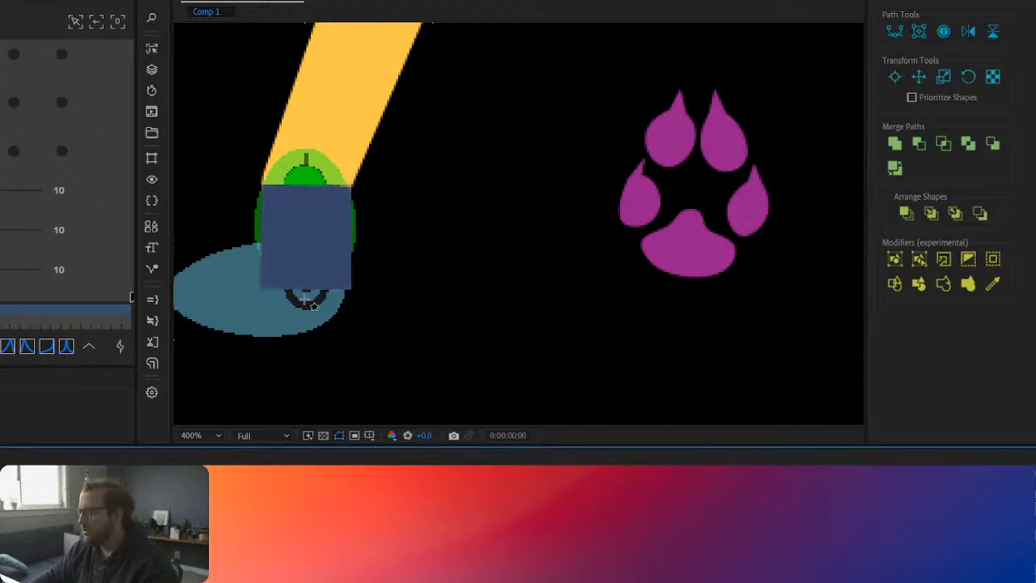
pyautogui.moveTo(306, 287); pyautogui.dragTo(351, 326)
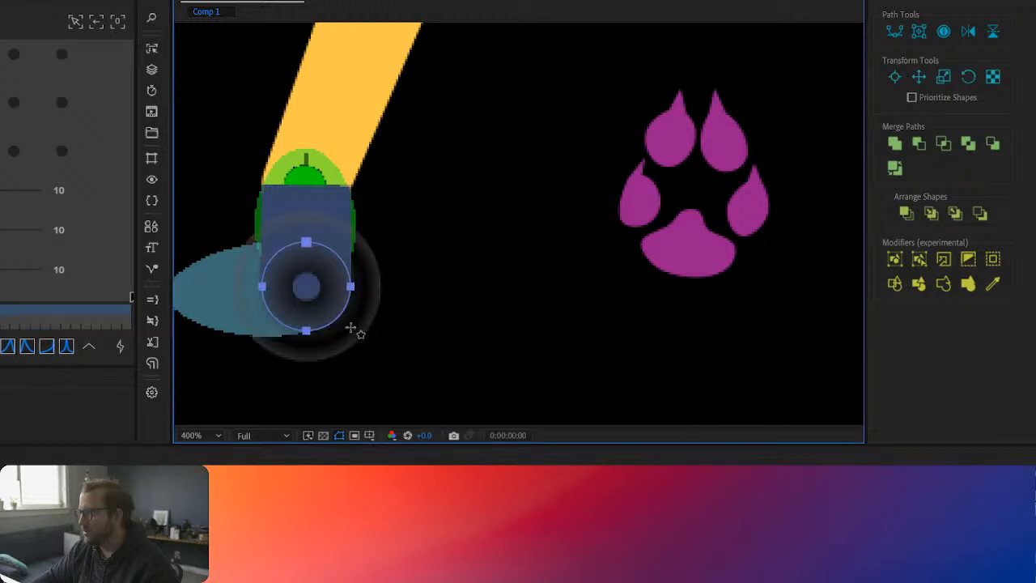
pyautogui.keyDown('alt'); pyautogui.click(97, 3); pyautogui.keyUp('alt')
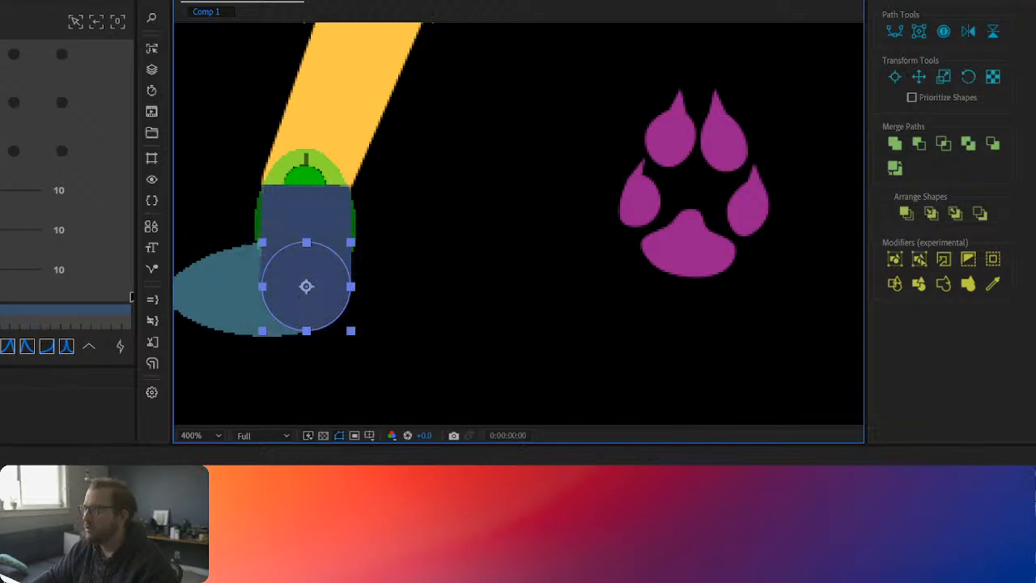
pyautogui.press('v')
pyautogui.click(409, 486)
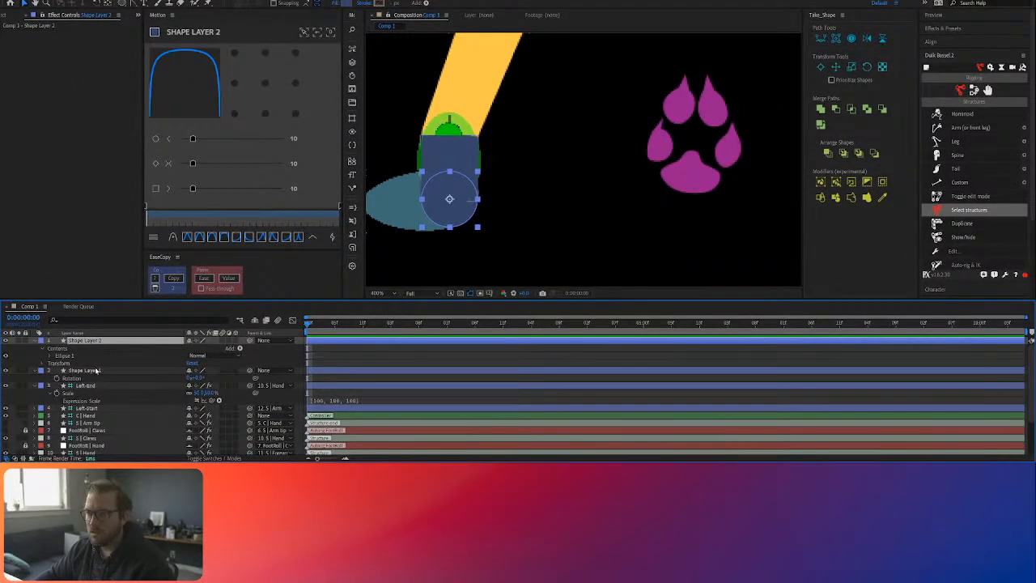
pyautogui.click(95, 370)
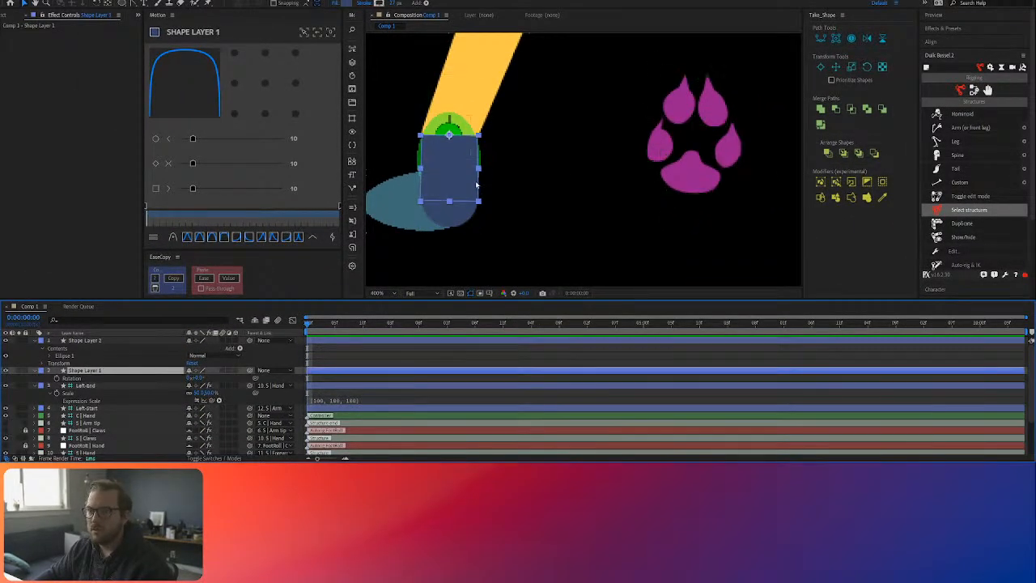
# Step: Draw a closed foot path with the Pen tool in Shape Layer 2, running from the toe over the foot bone to the heel circle
pyautogui.click(85, 339)
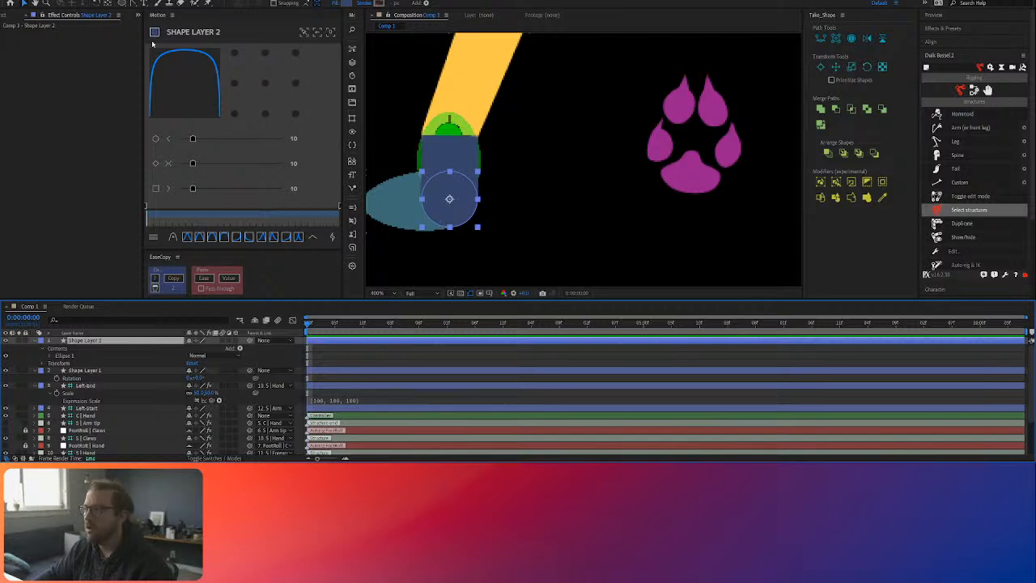
pyautogui.click(151, 4)
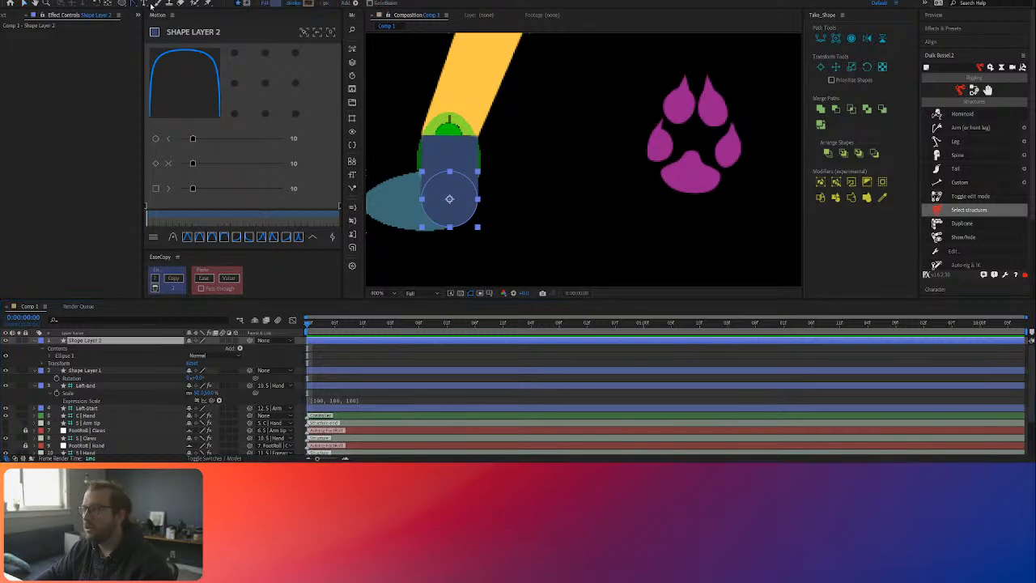
pyautogui.click(382, 343)
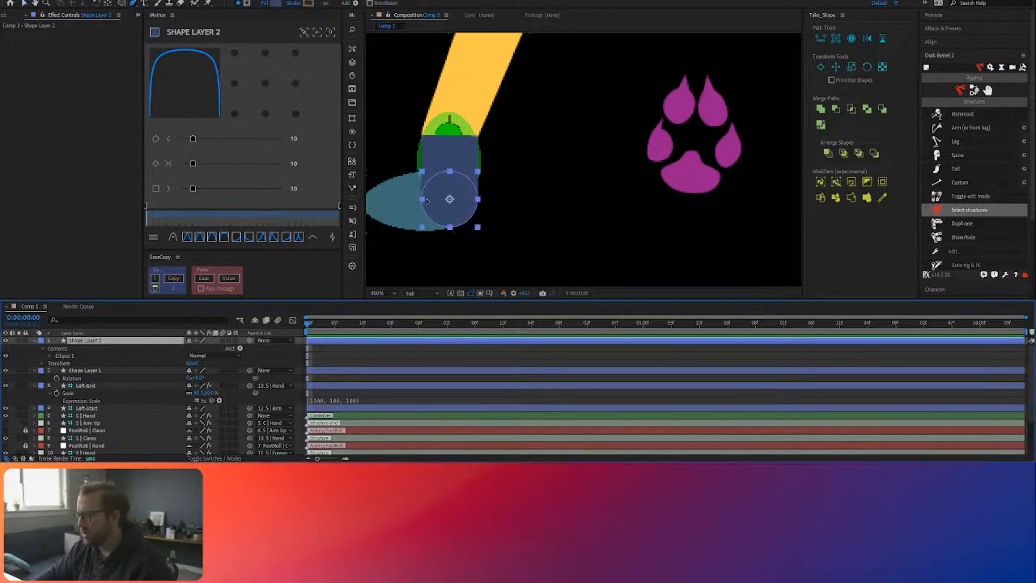
pyautogui.moveTo(393, 179); pyautogui.dragTo(460, 177)
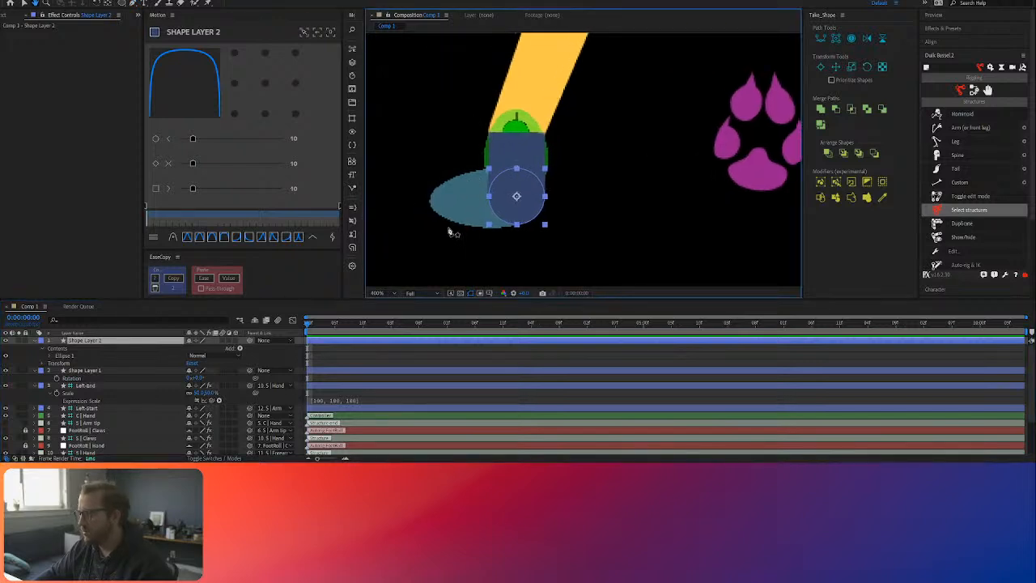
pyautogui.click(445, 226)
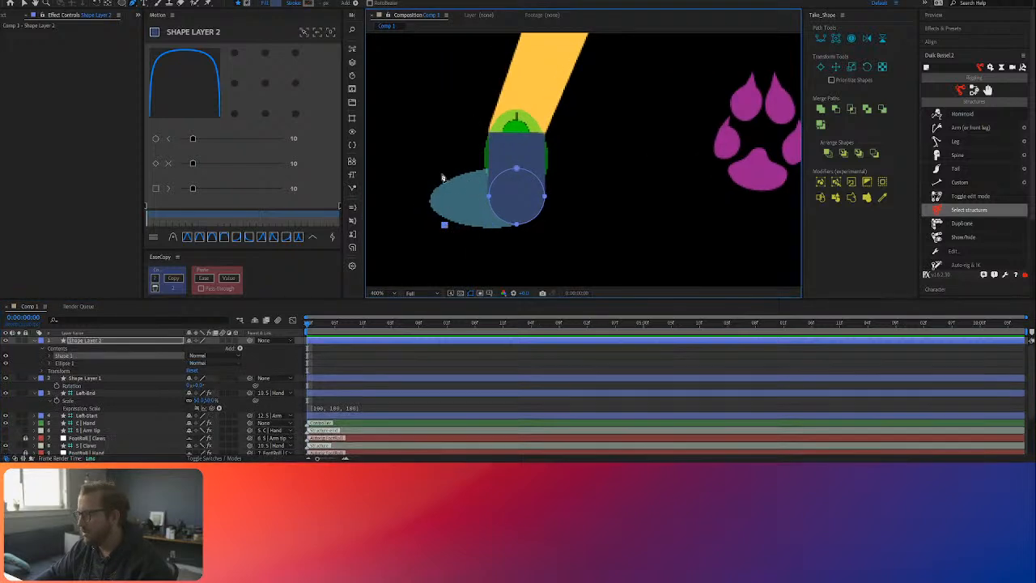
pyautogui.moveTo(433, 186); pyautogui.dragTo(497, 169)
pyautogui.click(516, 169)
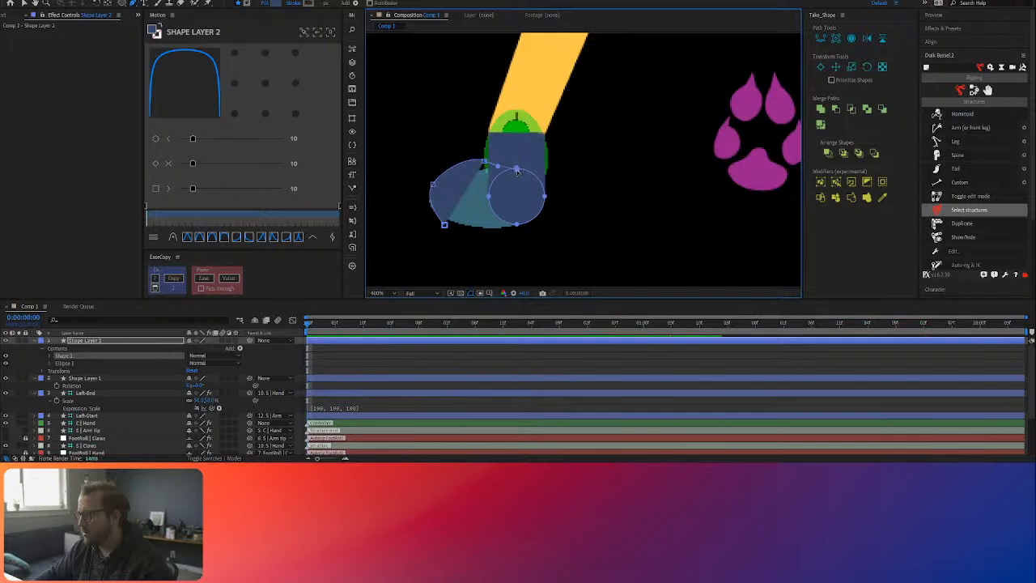
pyautogui.click(444, 225)
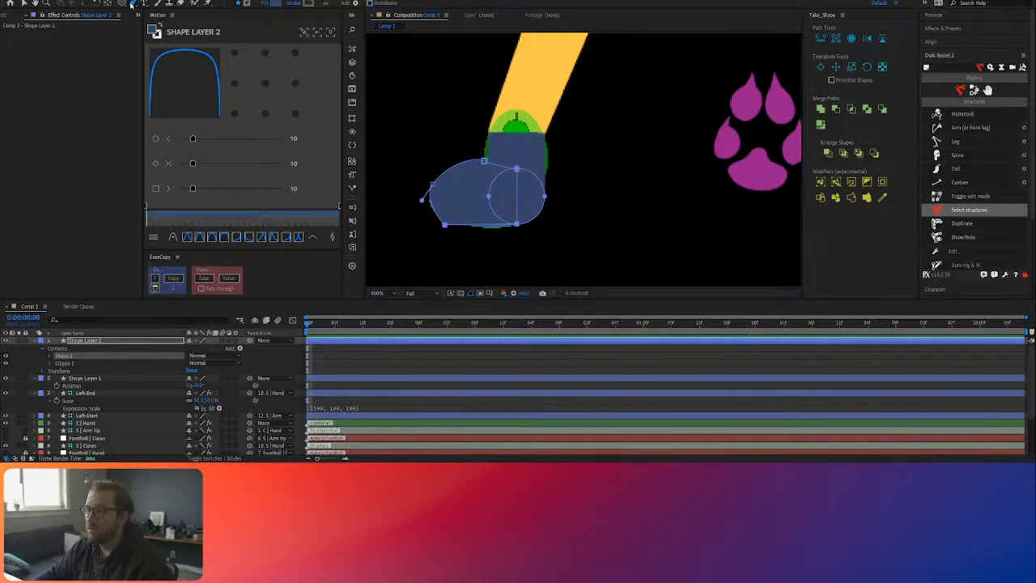
# Step: Reshape the foot path by smoothing its top point toward the toe and rounding the front of the toe
pyautogui.keyDown('alt'); pyautogui.click(484, 161); pyautogui.keyUp('alt')
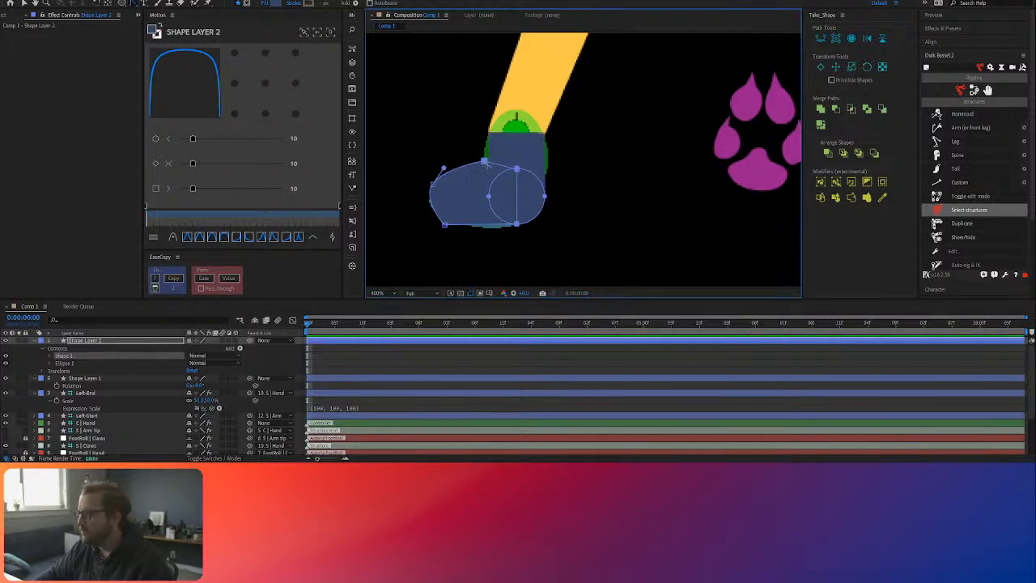
pyautogui.moveTo(484, 161); pyautogui.dragTo(446, 161)
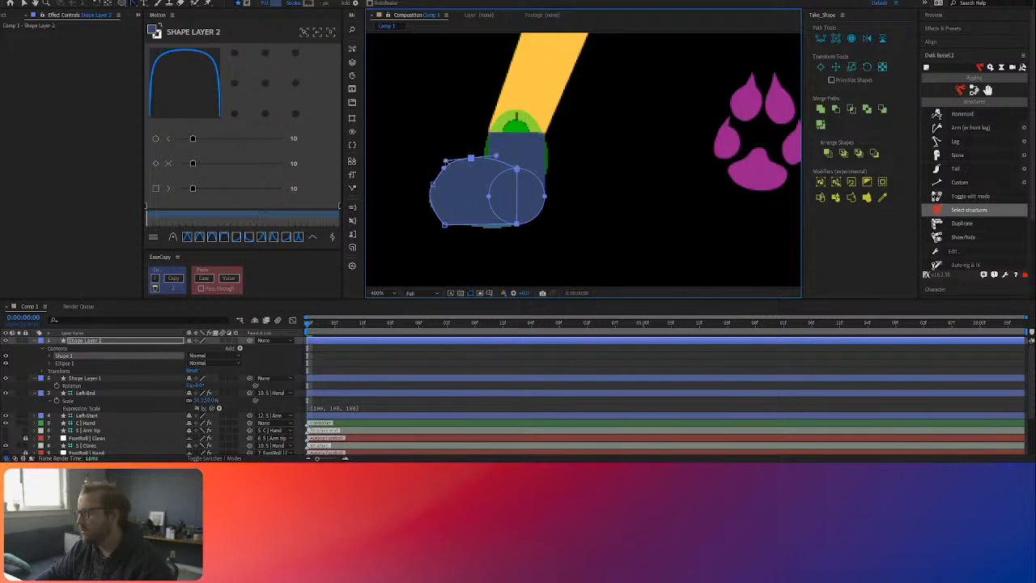
pyautogui.moveTo(432, 186); pyautogui.dragTo(426, 220)
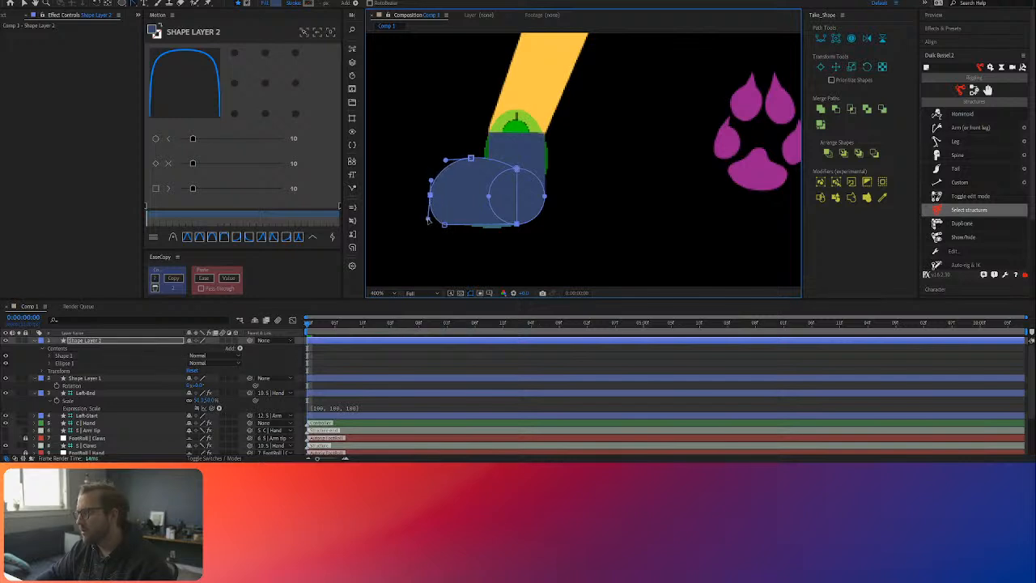
pyautogui.press('v')
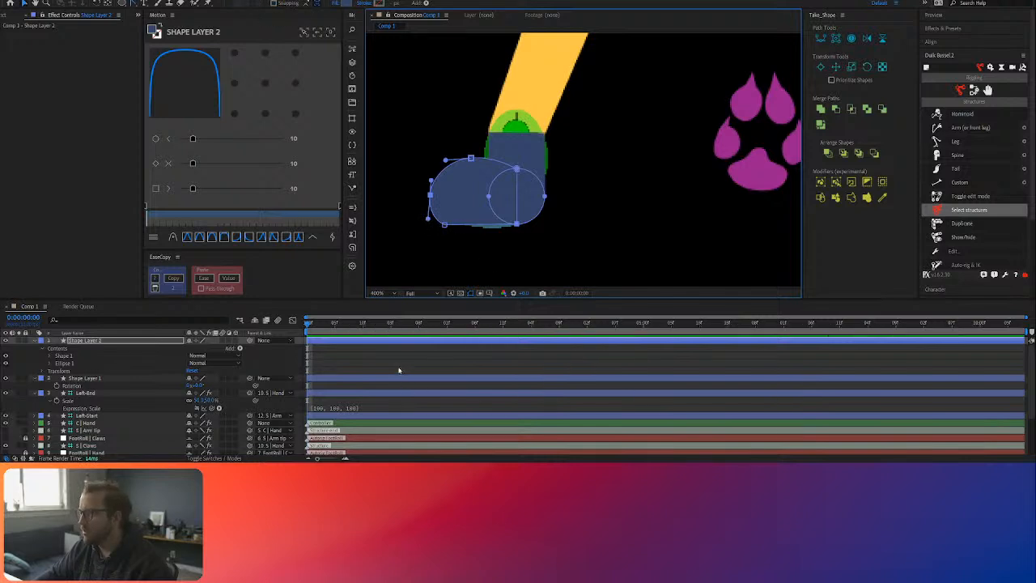
pyautogui.click(397, 370)
pyautogui.click(499, 199)
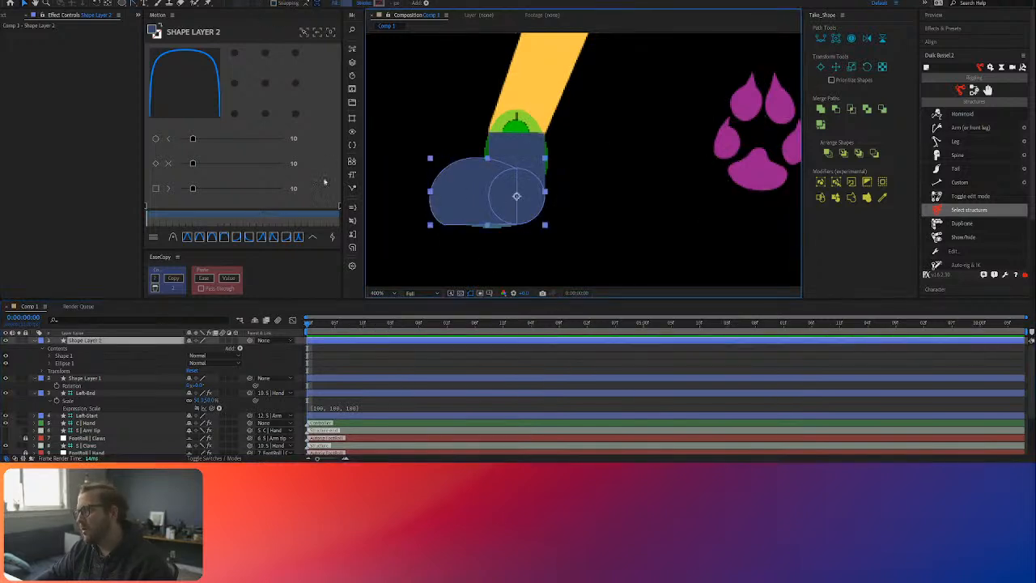
pyautogui.press('g')
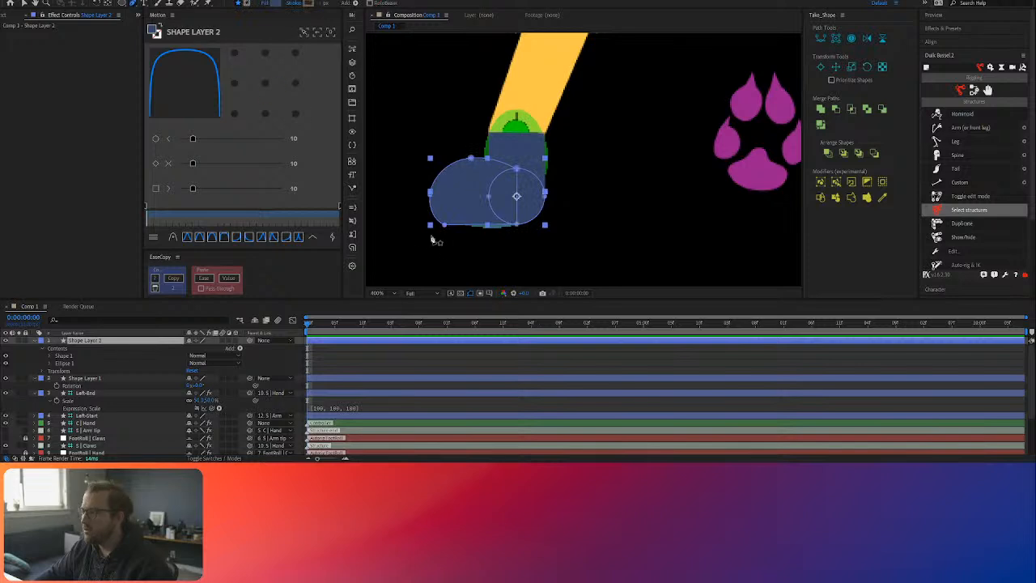
pyautogui.click(94, 344)
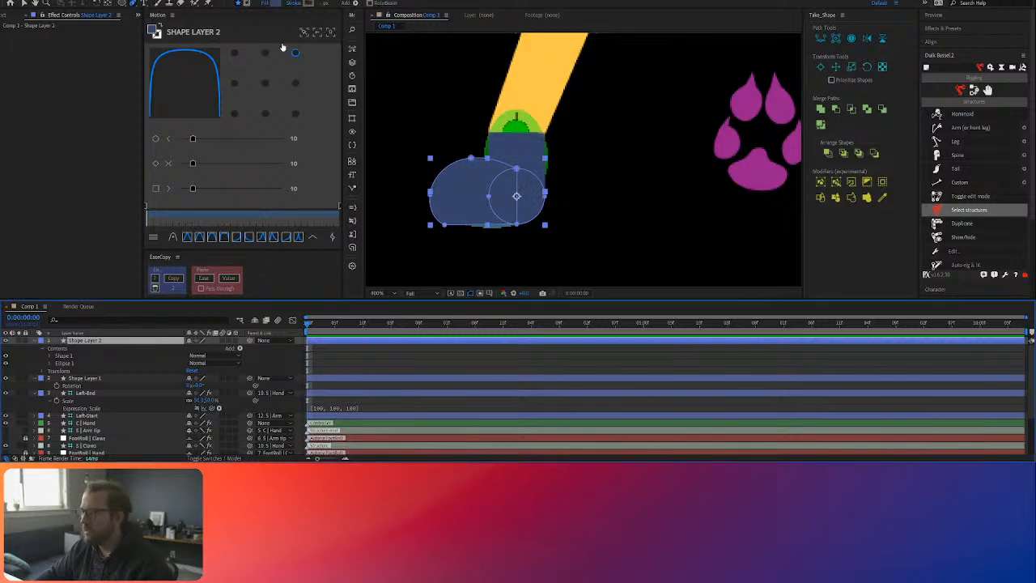
pyautogui.keyDown('alt'); pyautogui.click(307, 4); pyautogui.keyUp('alt')
pyautogui.moveTo(326, 4); pyautogui.dragTo(305, 4)
pyautogui.hotkey('ctrl', 'z')
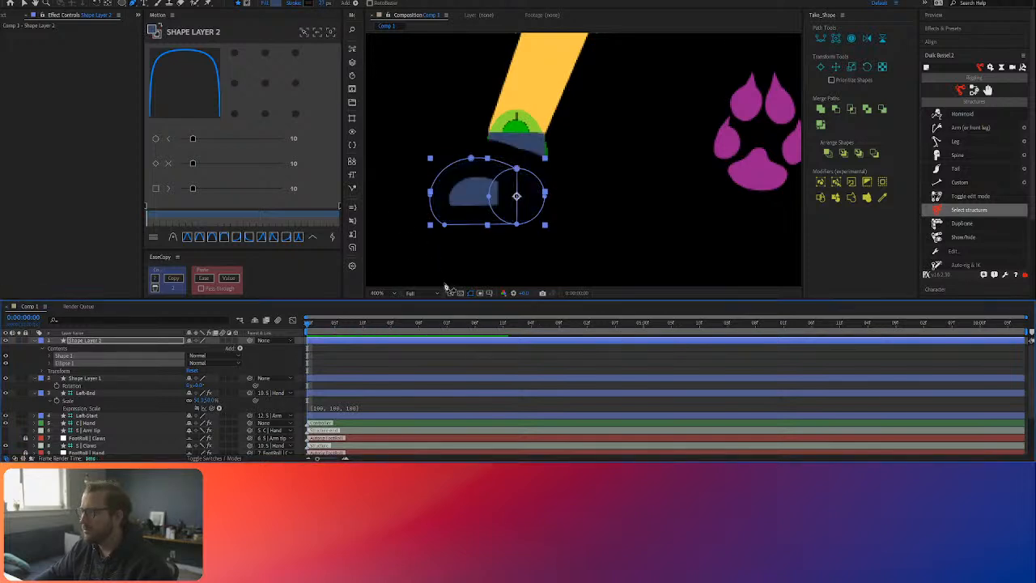
pyautogui.click(436, 351)
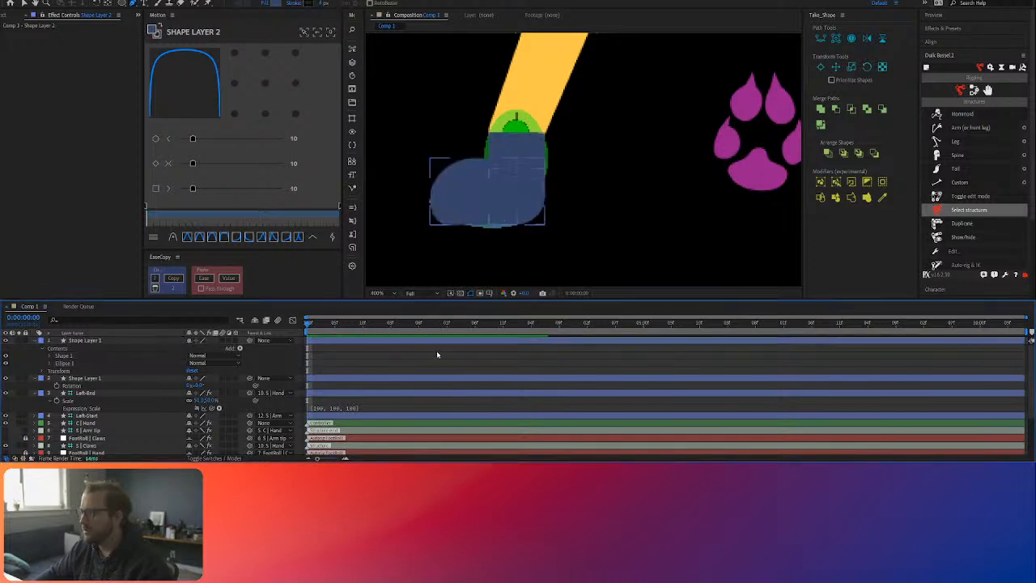
pyautogui.click(267, 5)
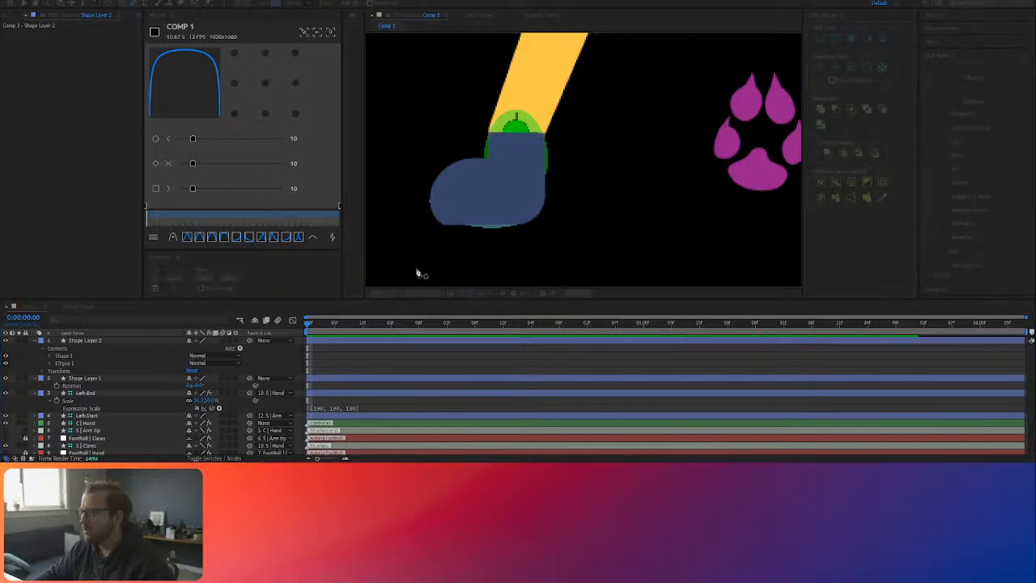
pyautogui.click(427, 260)
# Step: Draw a curved three-point toe line with the Pen tool in Shape Layer 2, running down the front of the foot to the sole
pyautogui.click(118, 340)
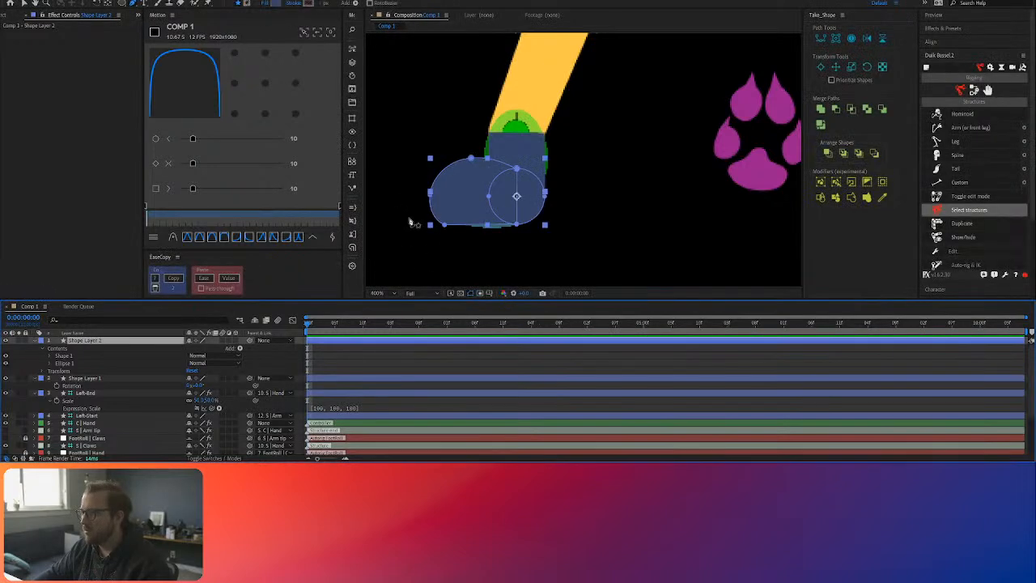
pyautogui.click(465, 178)
pyautogui.moveTo(449, 192); pyautogui.dragTo(448, 203)
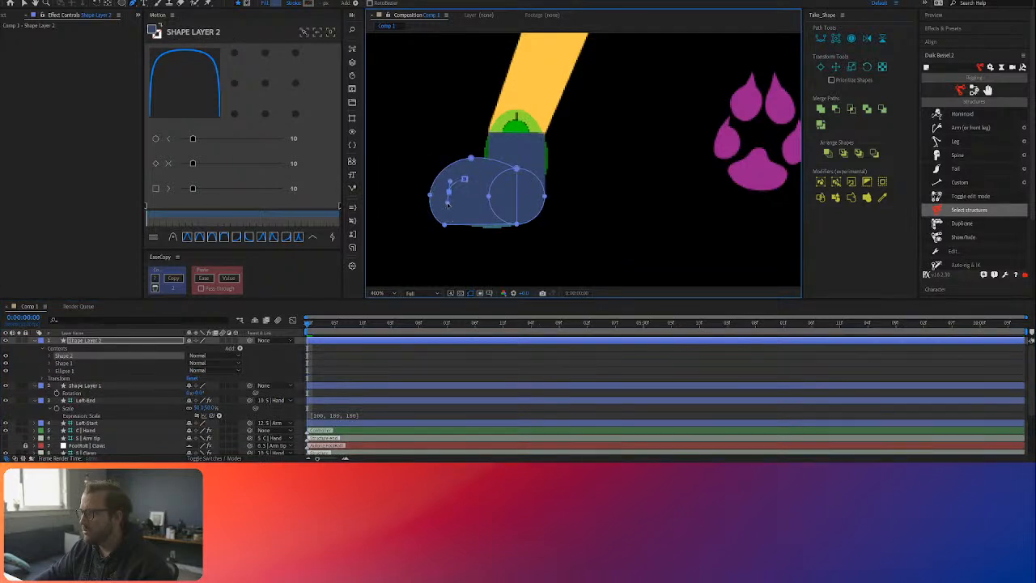
pyautogui.click(454, 224)
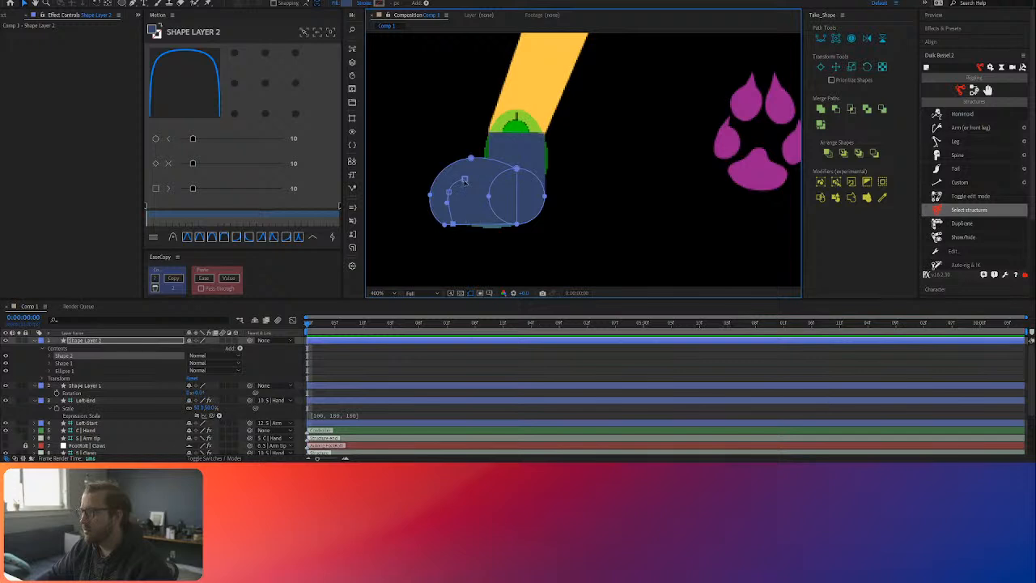
# Step: Give the toe line a black 4 px stroke and adjust the curve at its middle point
pyautogui.click(464, 180)
pyautogui.click(377, 4)
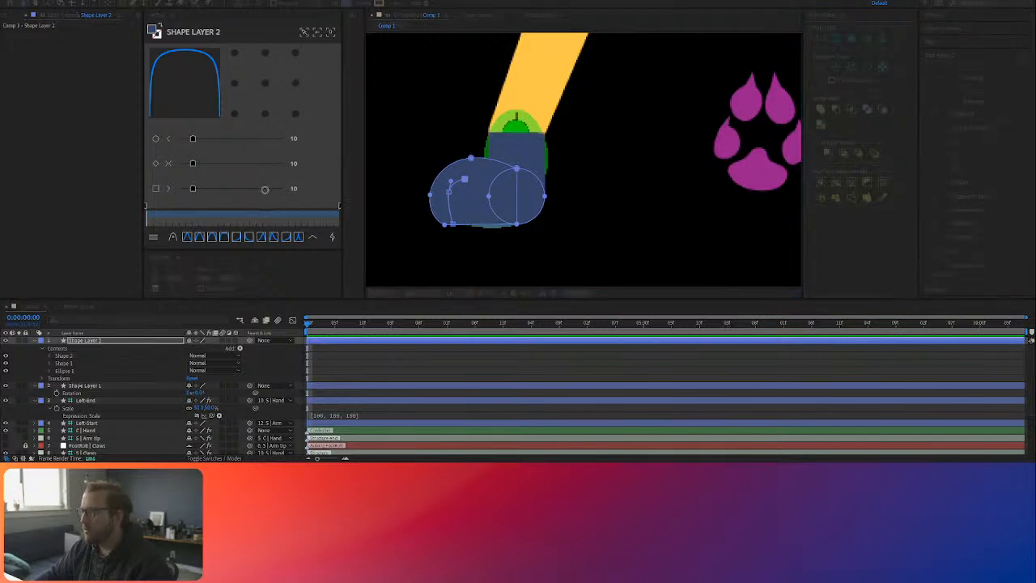
pyautogui.click(411, 161)
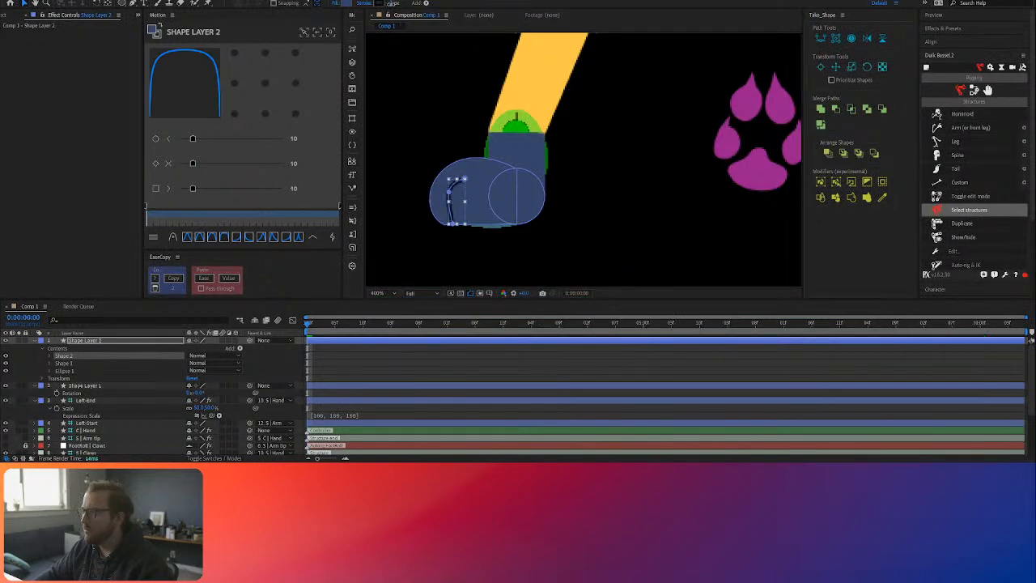
pyautogui.click(457, 193)
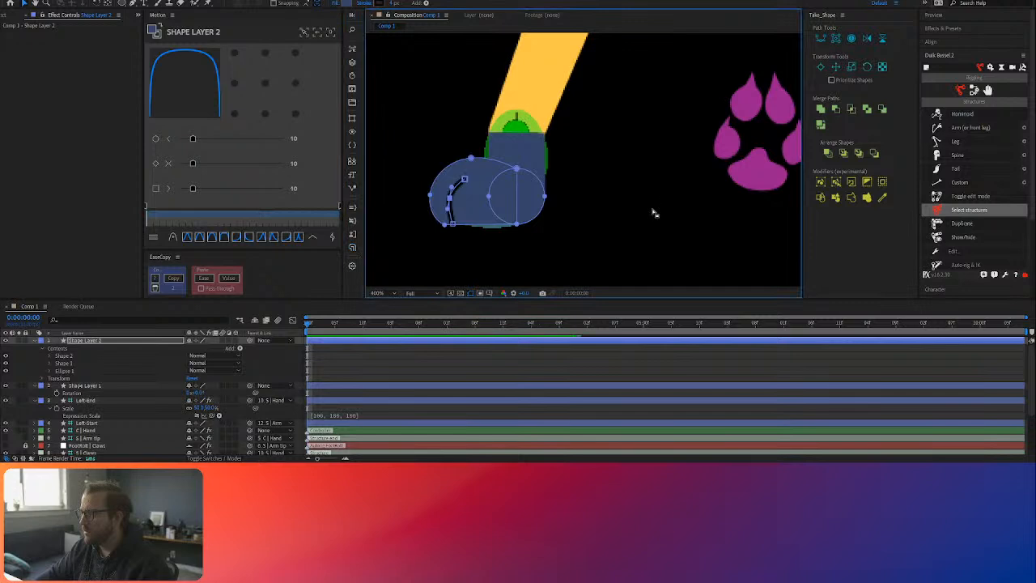
pyautogui.click(721, 213)
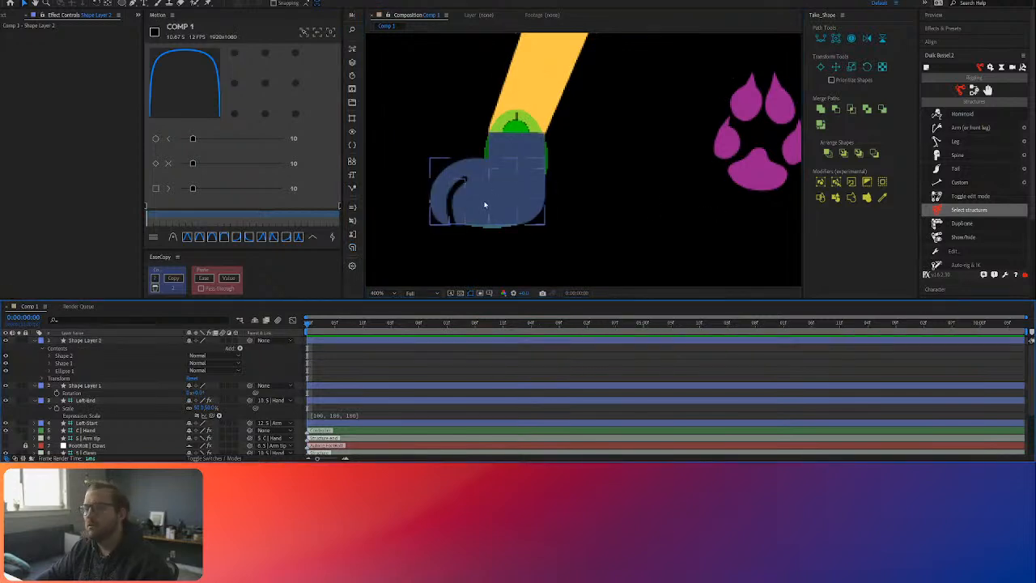
# Step: Move the toe line closer to the toe tip and place a duplicate of it behind it, toward the heel
pyautogui.click(454, 195)
pyautogui.moveTo(453, 194)
pyautogui.mouseDown()
pyautogui.moveTo(444, 190)
pyautogui.moveTo(468, 190)
pyautogui.mouseUp()
pyautogui.hotkey('ctrl', 'z')
pyautogui.doubleClick(453, 195)
pyautogui.hotkey('ctrl', 'z')
pyautogui.doubleClick(454, 193)
pyautogui.hotkey('ctrl', 'd')
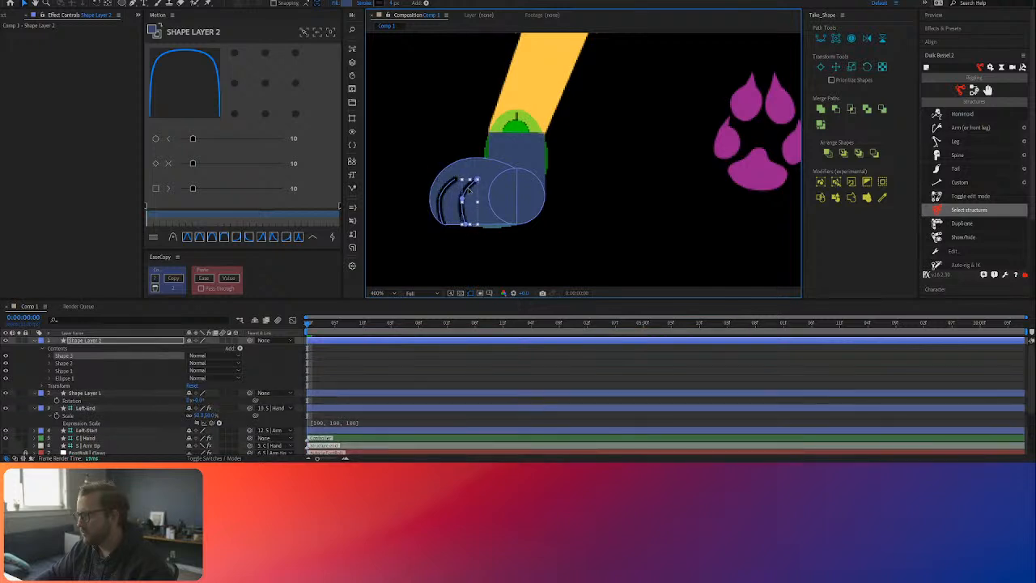
pyautogui.click(480, 368)
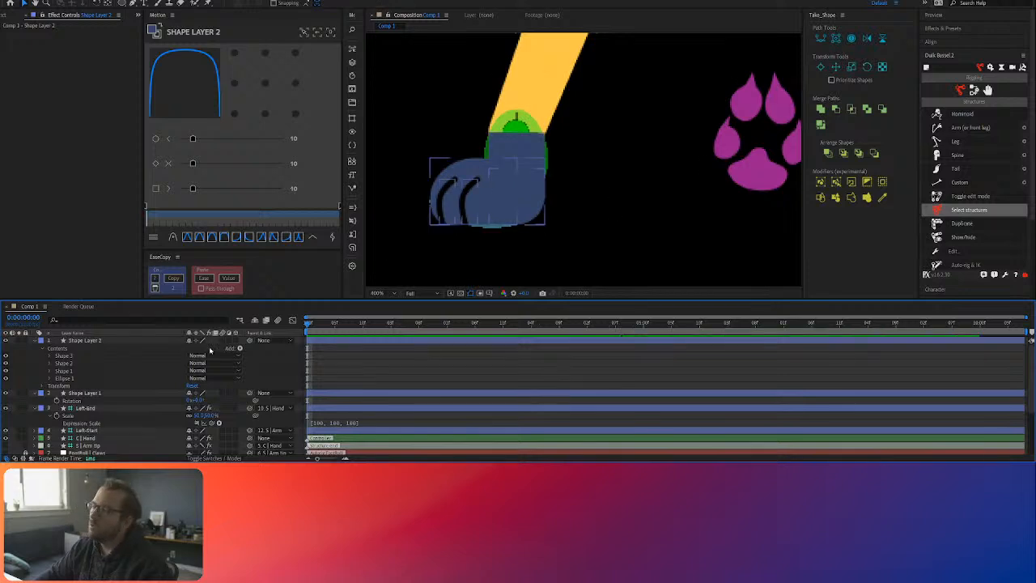
# Step: Collapse Shape Layer 2 and rename it Claw
pyautogui.click(35, 341)
pyautogui.click(81, 340)
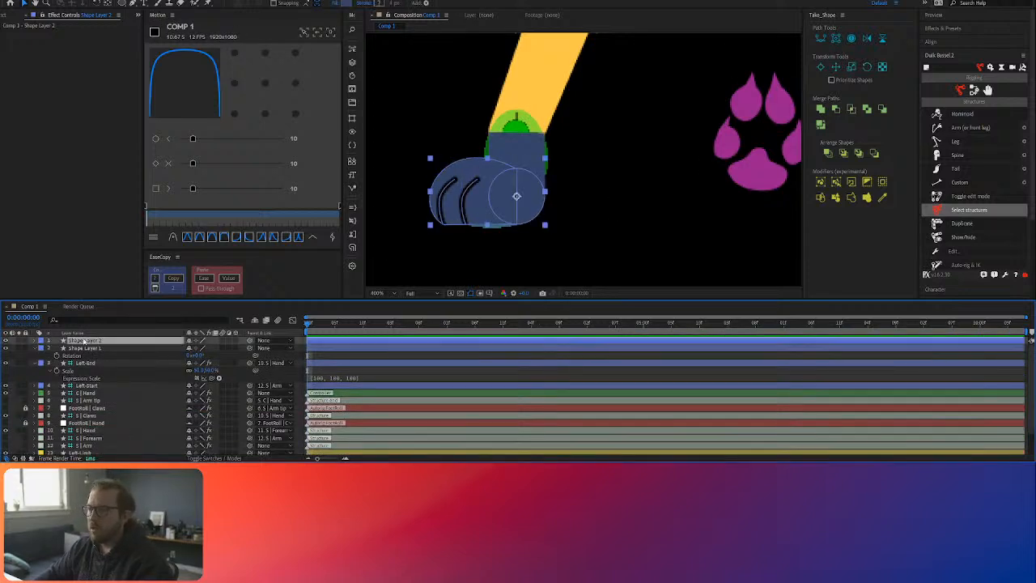
pyautogui.press('Return')
pyautogui.write('Claw')
pyautogui.press('Return')
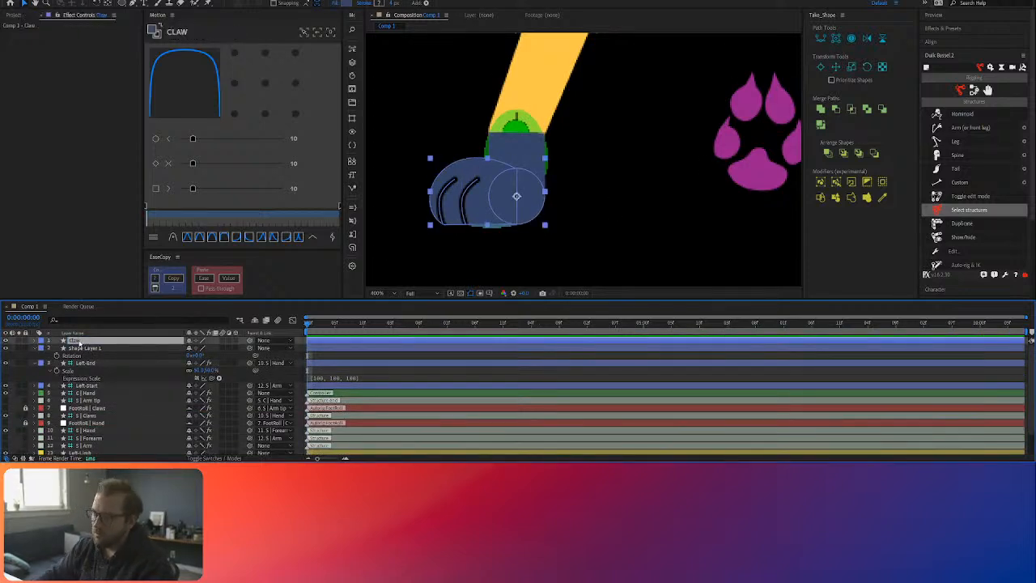
# Step: Rename the ankle rectangle layer, Shape Layer 1, as Foot
pyautogui.click(94, 348)
pyautogui.press('Return')
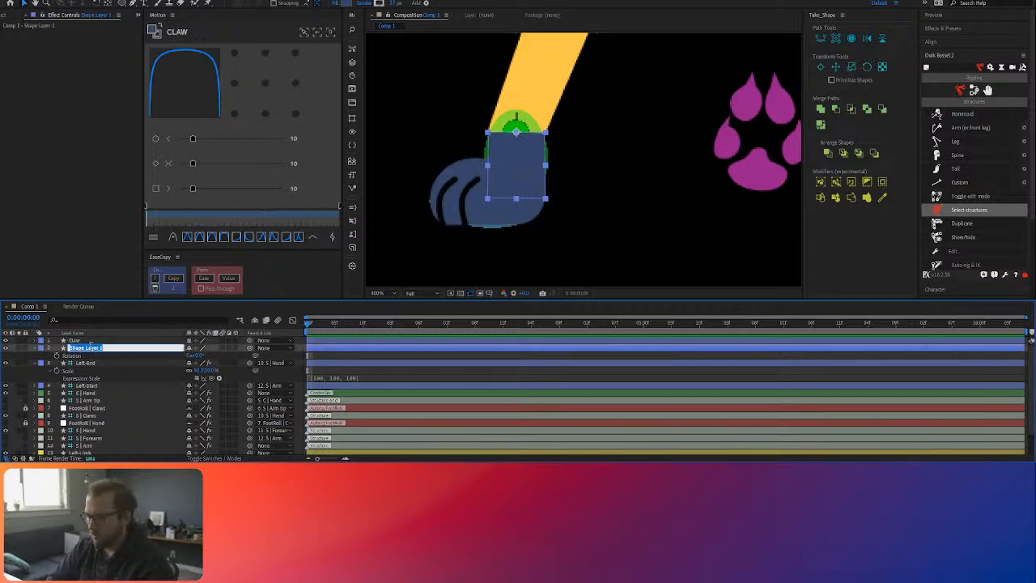
pyautogui.write('Foot')
pyautogui.press('Return')
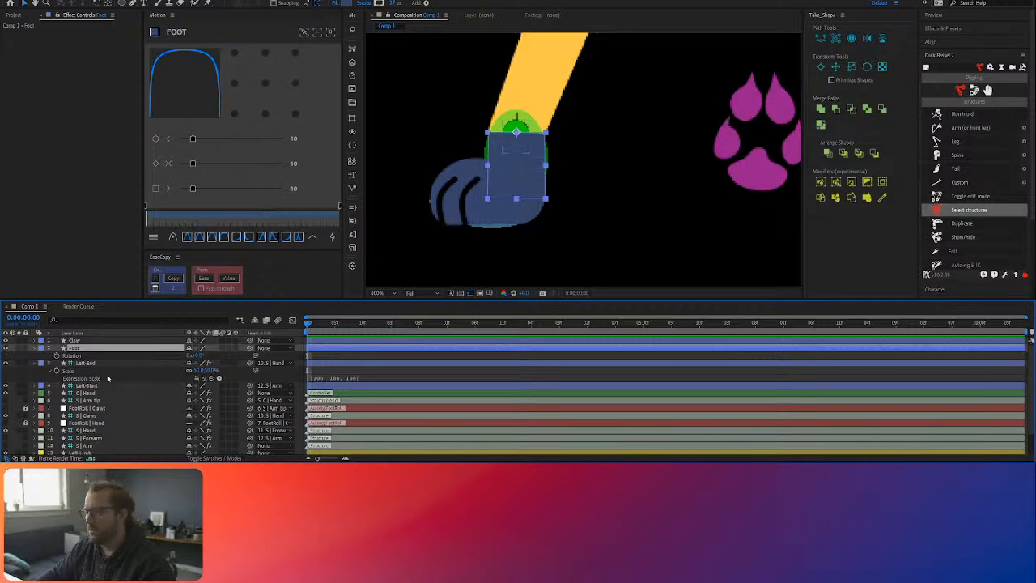
# Step: Parent the Claw layer to S | Claws and the Foot layer to S | Hand
pyautogui.click(92, 342)
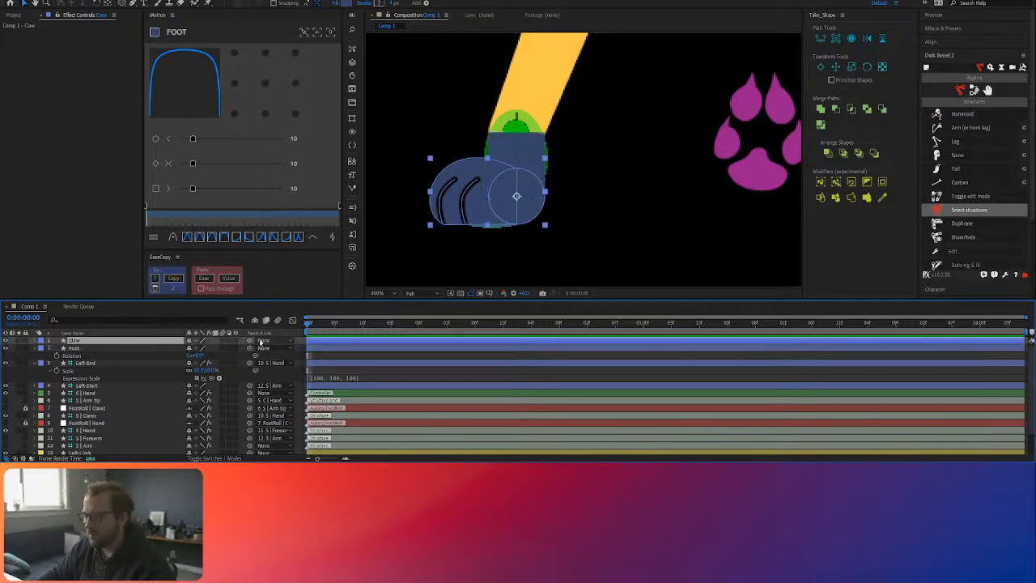
pyautogui.moveTo(251, 341); pyautogui.dragTo(91, 418)
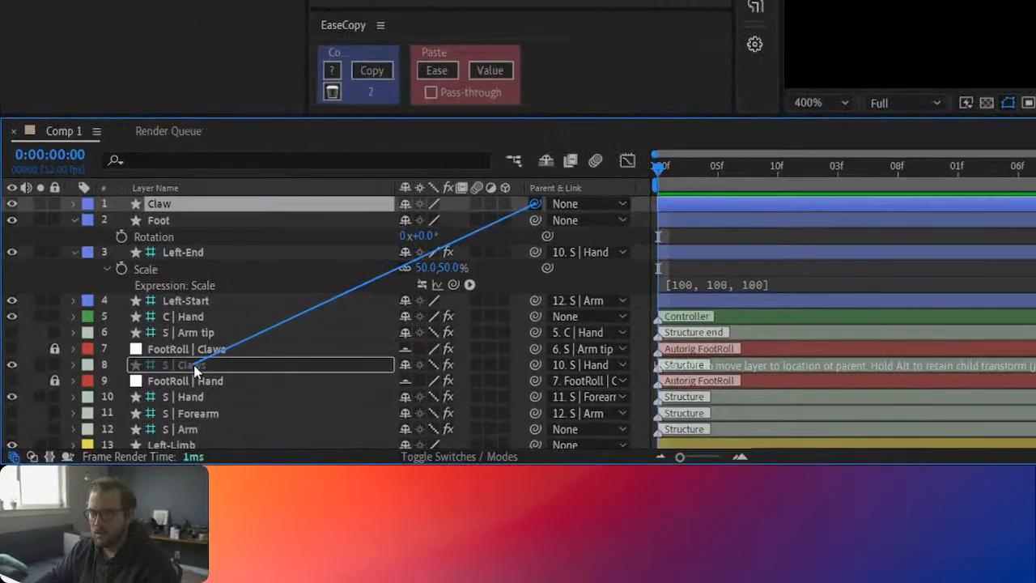
pyautogui.moveTo(195, 370); pyautogui.dragTo(195, 370)
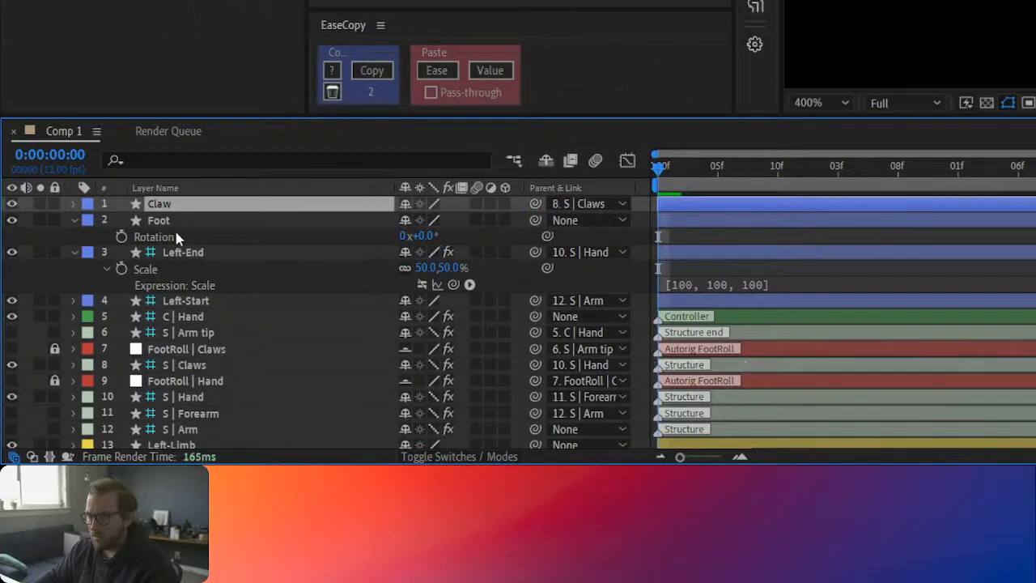
pyautogui.click(384, 220)
pyautogui.moveTo(535, 221); pyautogui.dragTo(201, 400)
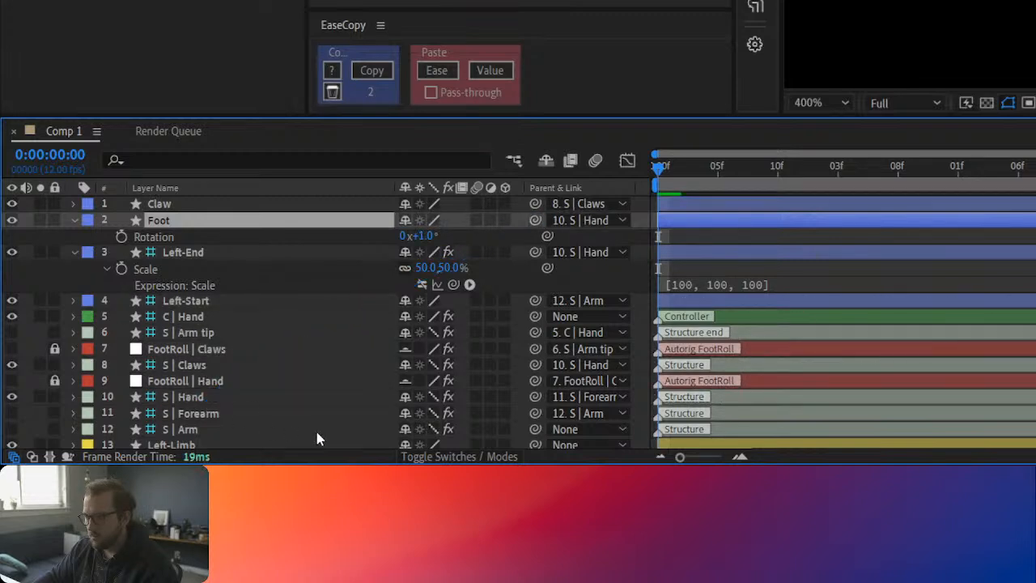
pyautogui.click(239, 427)
pyautogui.click(230, 398)
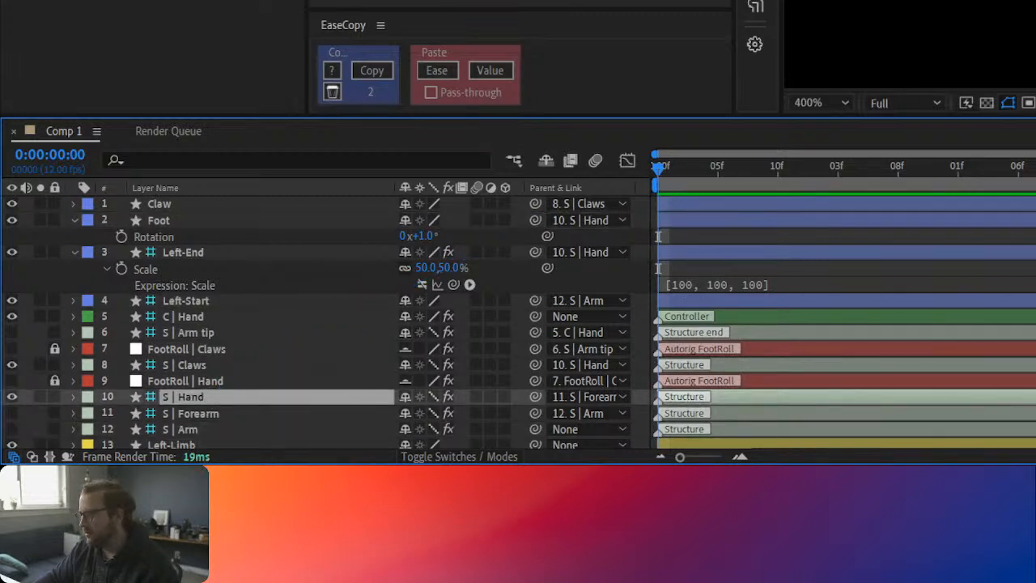
# Step: Test how the paw bends with the Foot roll effect's values on the C | Hand controller
pyautogui.click(910, 3)
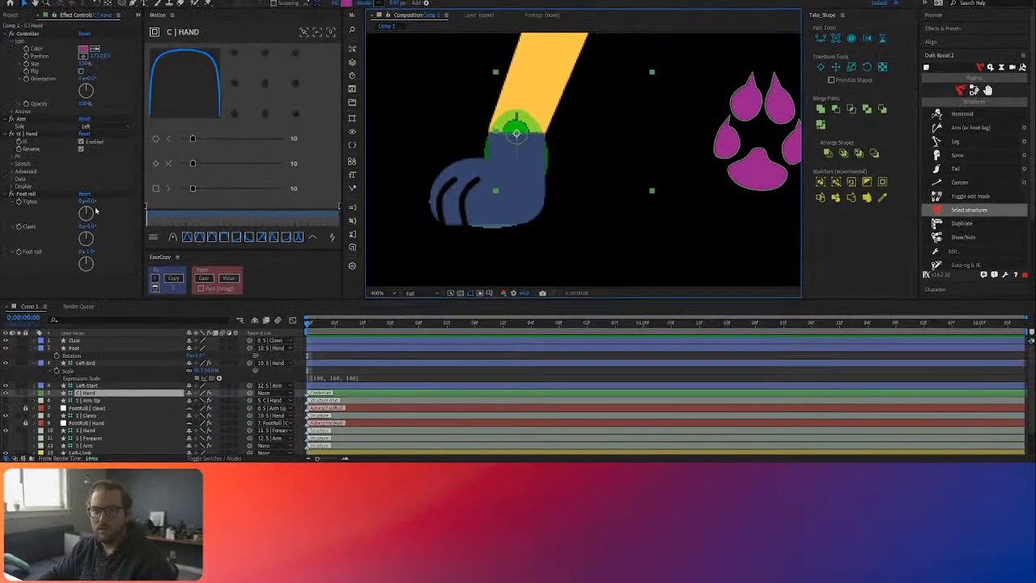
pyautogui.moveTo(89, 227); pyautogui.dragTo(99, 204)
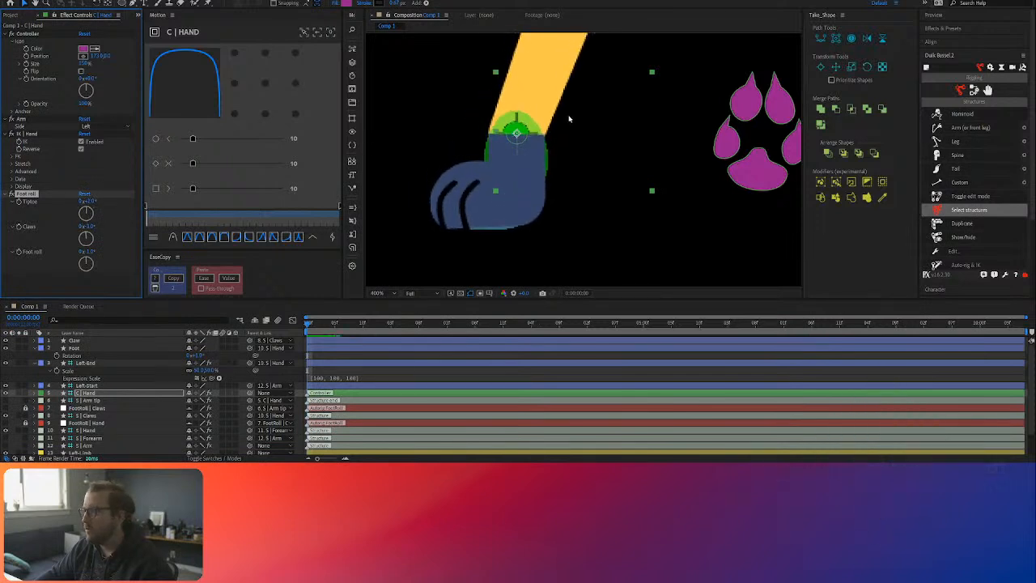
# Step: Change the fill of the Claw and Foot layers to the yellow sampled from the leg
pyautogui.click(506, 190)
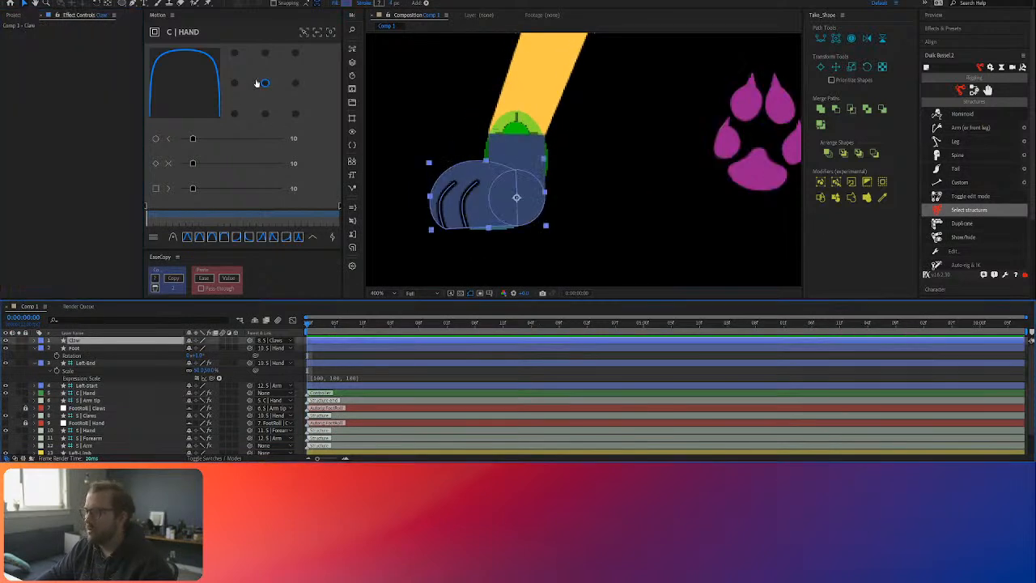
pyautogui.click(346, 4)
pyautogui.click(363, 189)
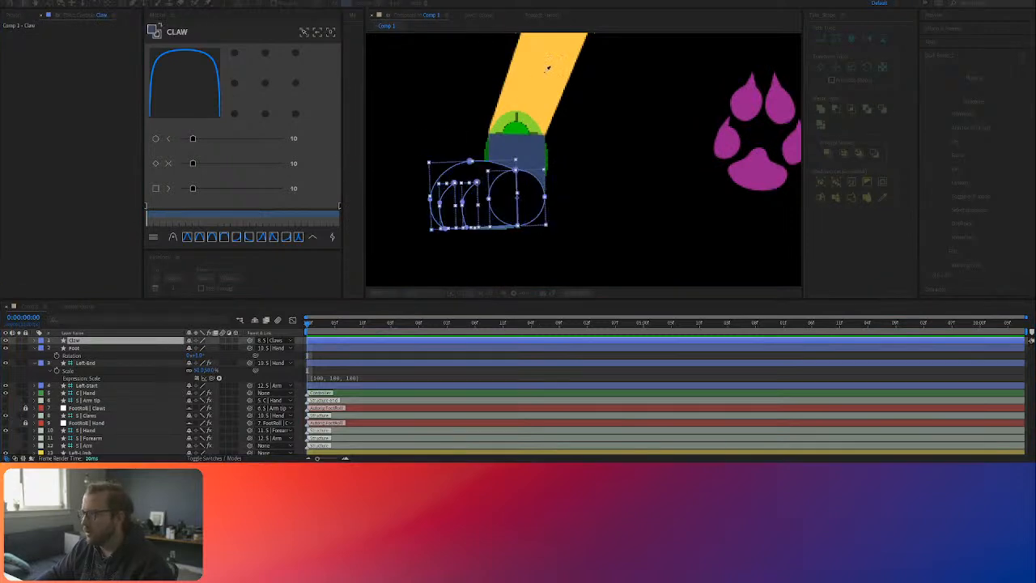
pyautogui.click(393, 293)
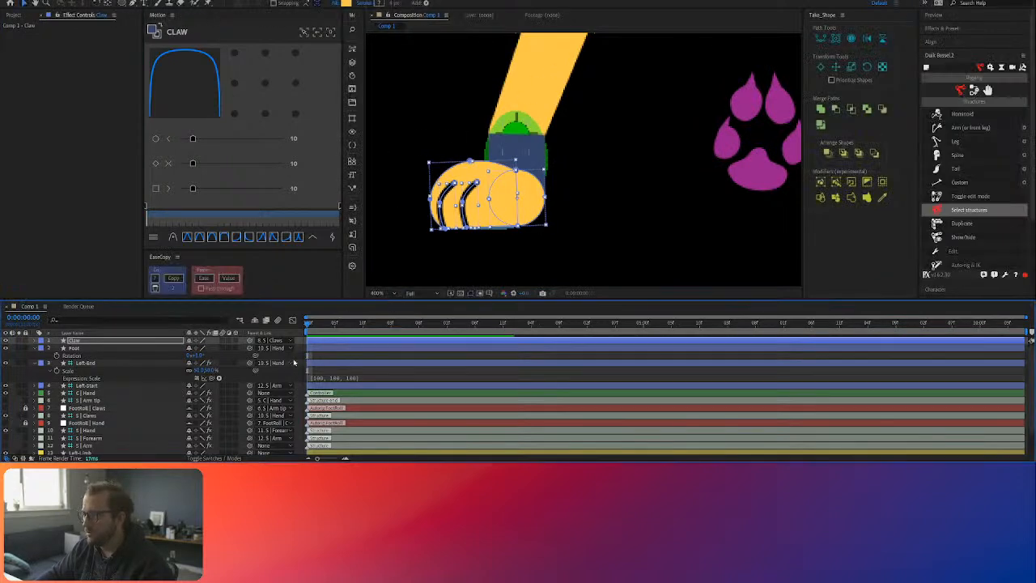
pyautogui.click(329, 349)
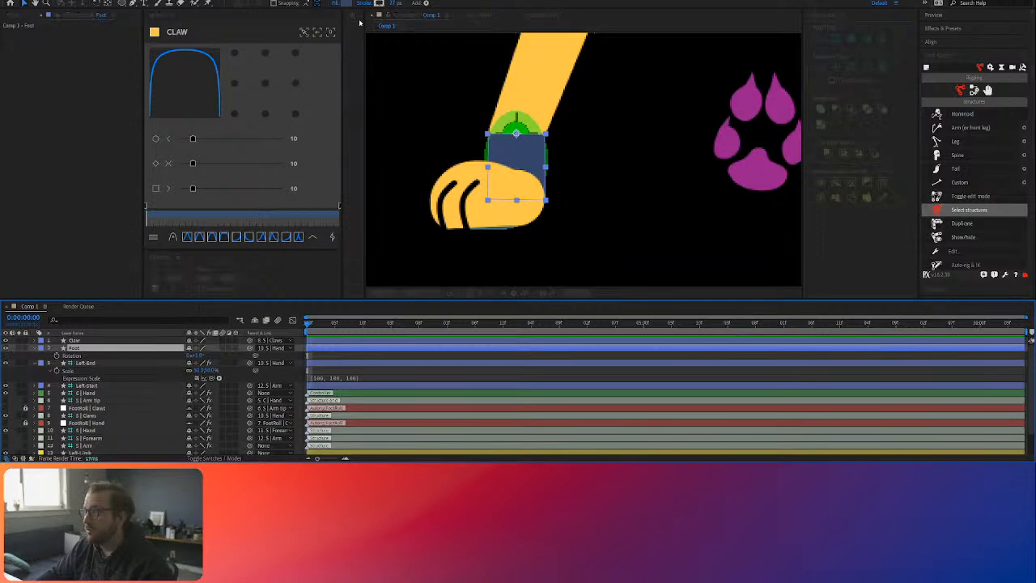
pyautogui.click(542, 76)
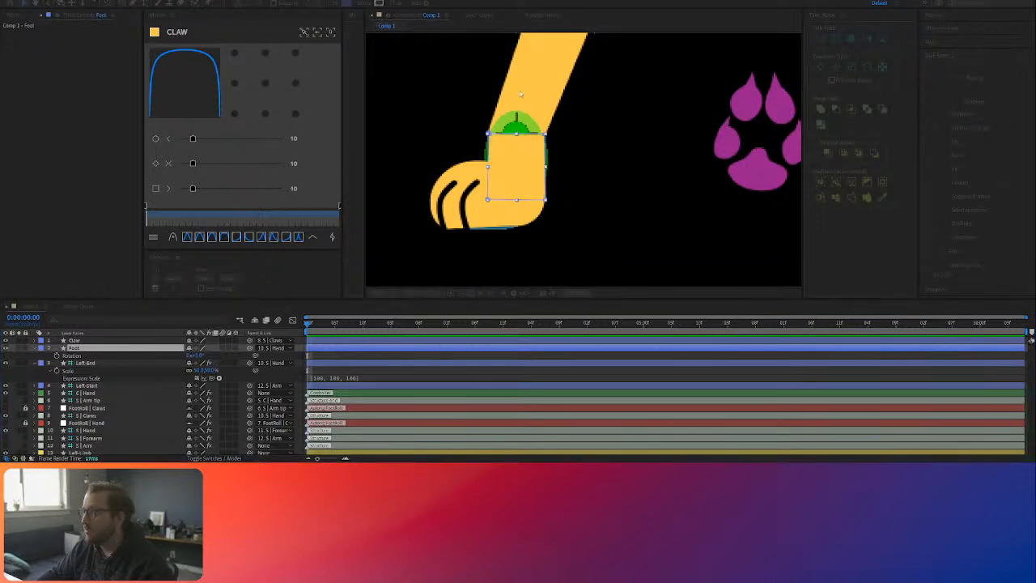
pyautogui.click(470, 357)
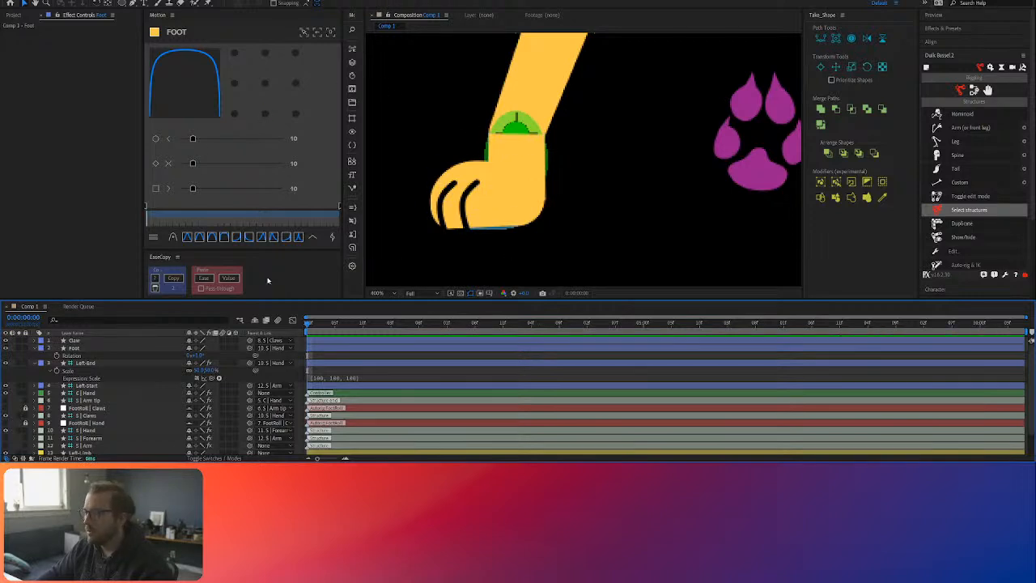
# Step: Collapse the Foot and Left-End layer properties and hide the S | Claws and S | Hand structure layers
pyautogui.click(35, 348)
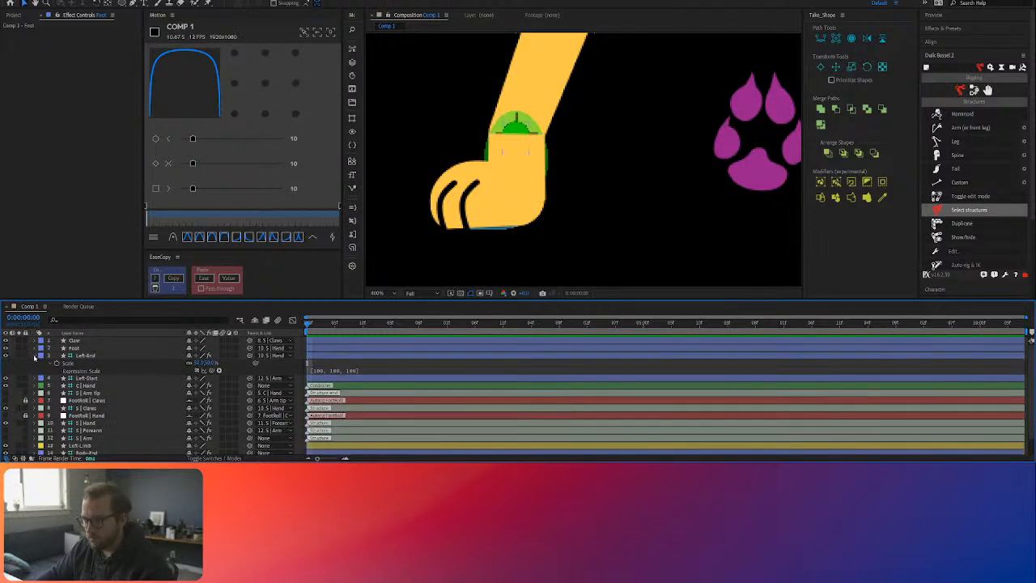
pyautogui.click(35, 356)
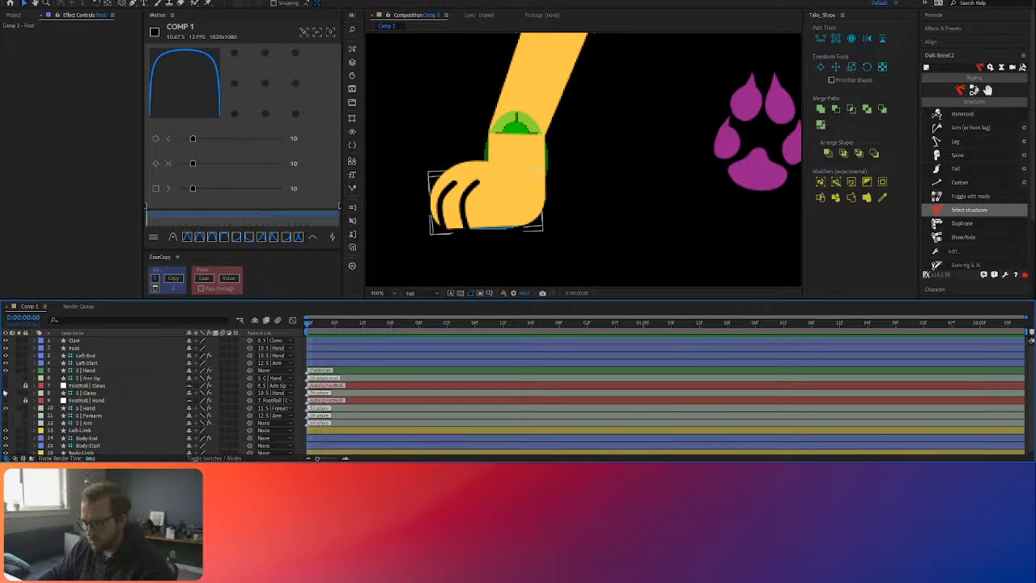
pyautogui.click(4, 407)
pyautogui.click(619, 228)
pyautogui.scroll(-2, 646, 221)
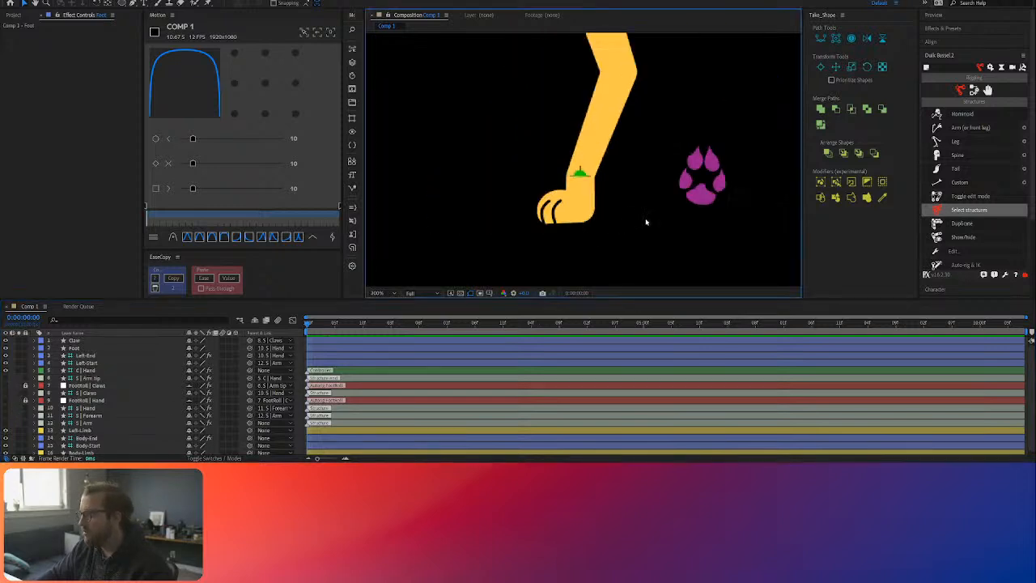
pyautogui.moveTo(663, 213); pyautogui.dragTo(542, 229)
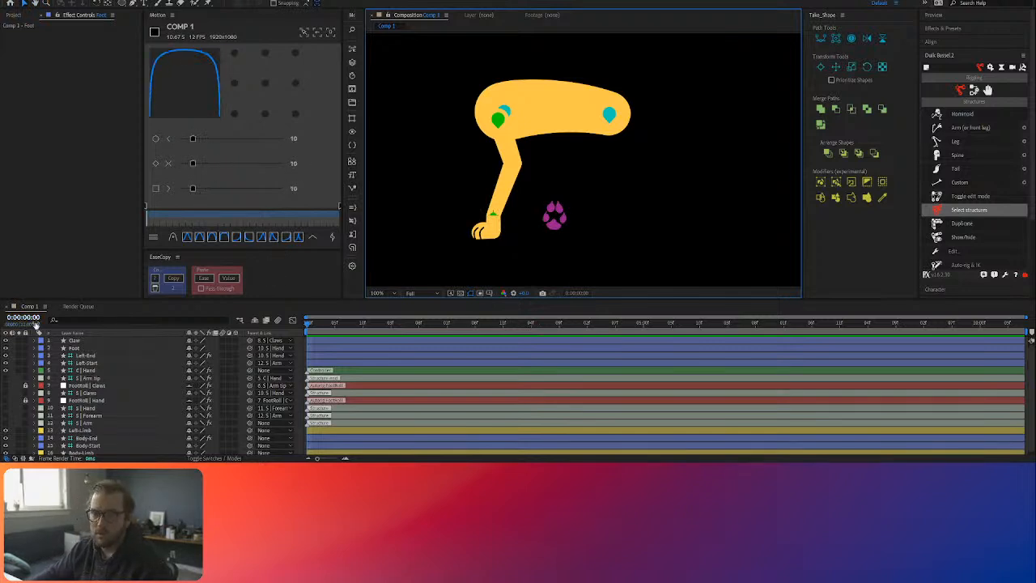
# Step: Move the C | Hand controller slightly up and toward the rear, and test the paw with its Foot roll values
pyautogui.click(555, 217)
pyautogui.moveTo(553, 223)
pyautogui.mouseDown()
pyautogui.moveTo(548, 206)
pyautogui.moveTo(603, 216)
pyautogui.moveTo(550, 204)
pyautogui.moveTo(558, 191)
pyautogui.moveTo(567, 217)
pyautogui.mouseUp()
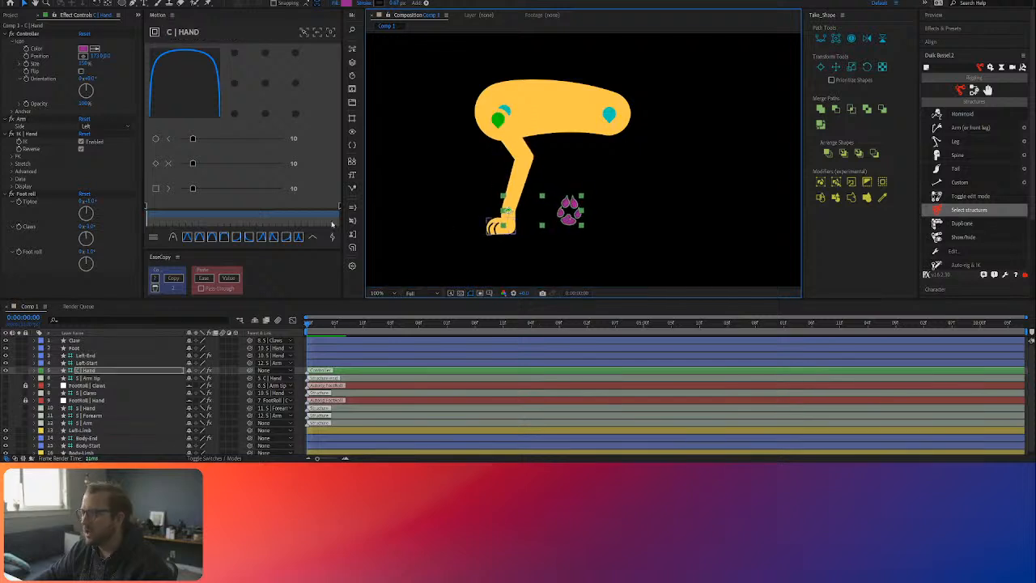
pyautogui.moveTo(89, 200); pyautogui.dragTo(91, 250)
pyautogui.click(88, 232)
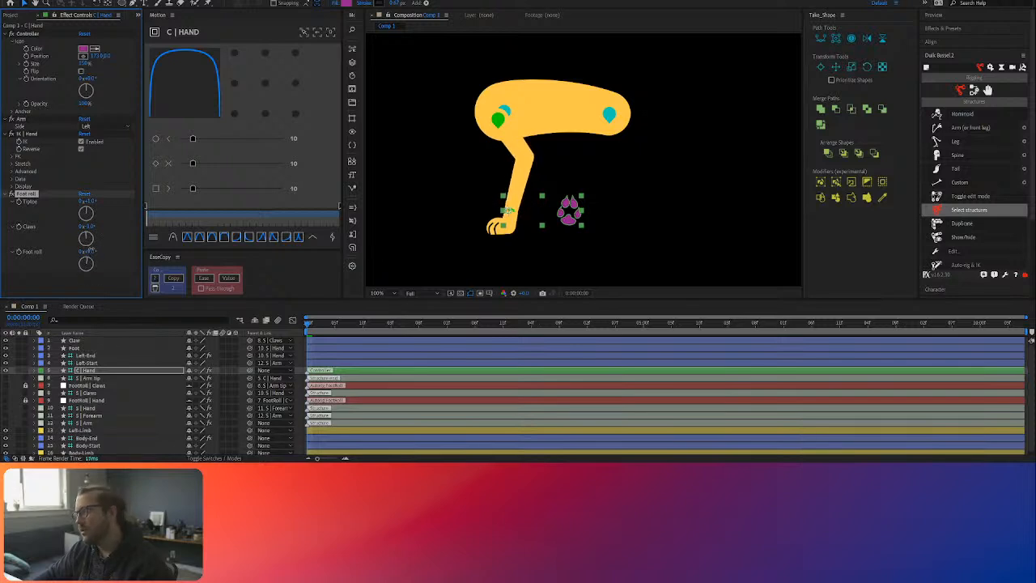
# Step: Parent the S | Arm structure layer to Body-Start
pyautogui.moveTo(497, 120)
pyautogui.mouseDown()
pyautogui.moveTo(509, 124)
pyautogui.moveTo(499, 119)
pyautogui.mouseUp()
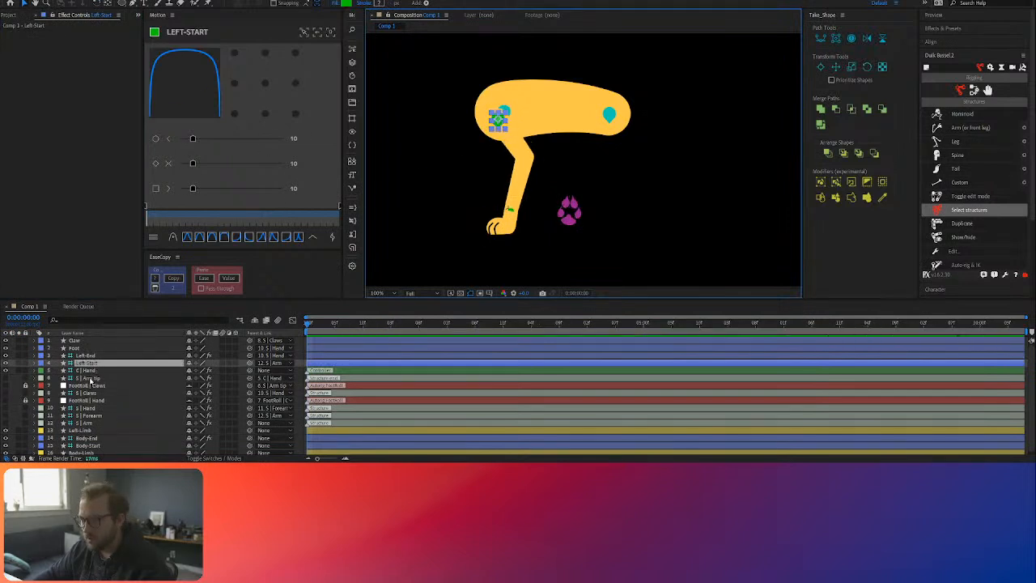
pyautogui.click(89, 423)
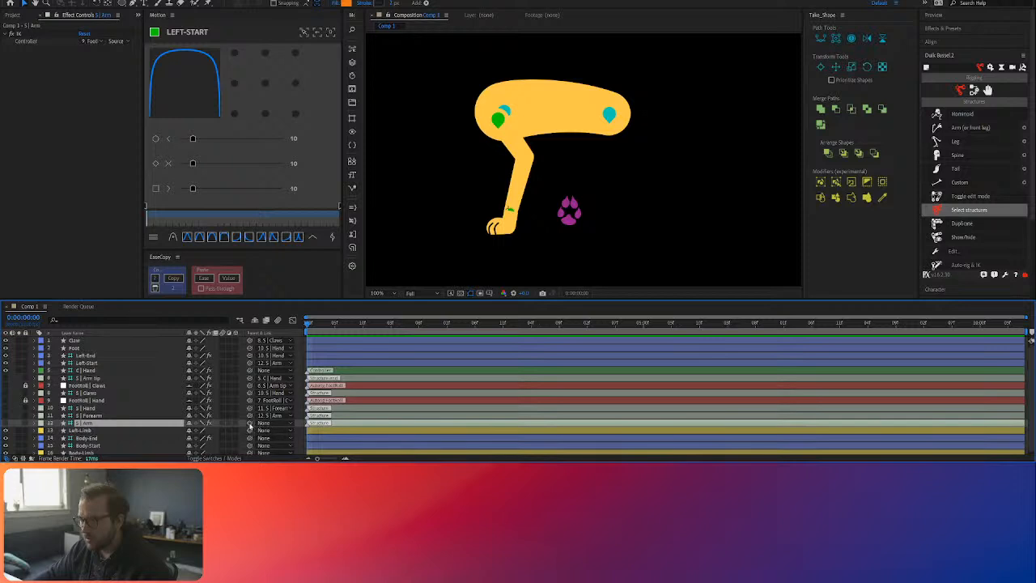
pyautogui.scroll(-1, 251, 426)
pyautogui.click(121, 444)
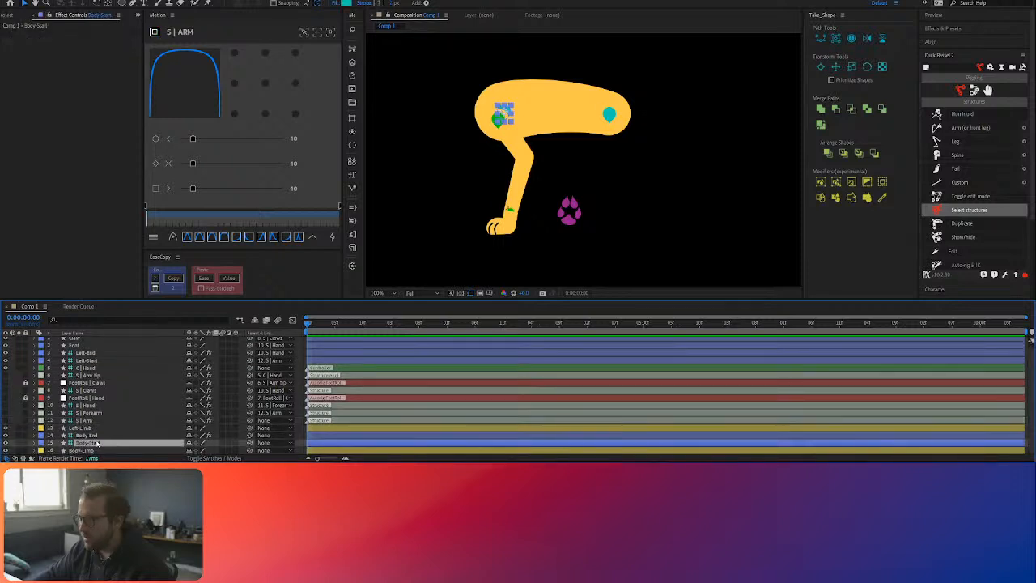
pyautogui.click(91, 422)
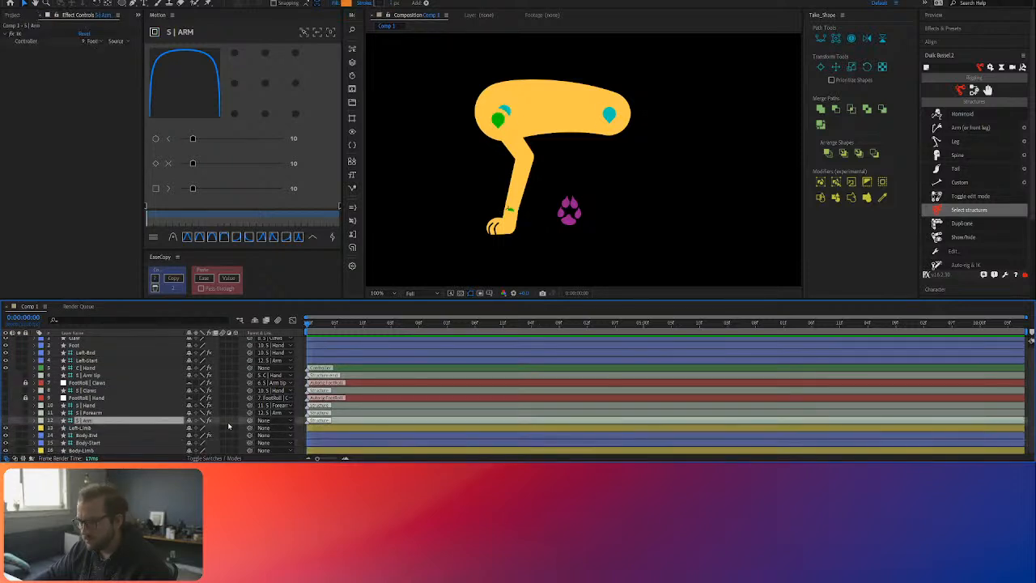
pyautogui.moveTo(249, 420); pyautogui.dragTo(89, 443)
# Step: Shift the Body-Start and Body-End controllers slightly toward the rear to test how the body and front leg follow
pyautogui.click(503, 112)
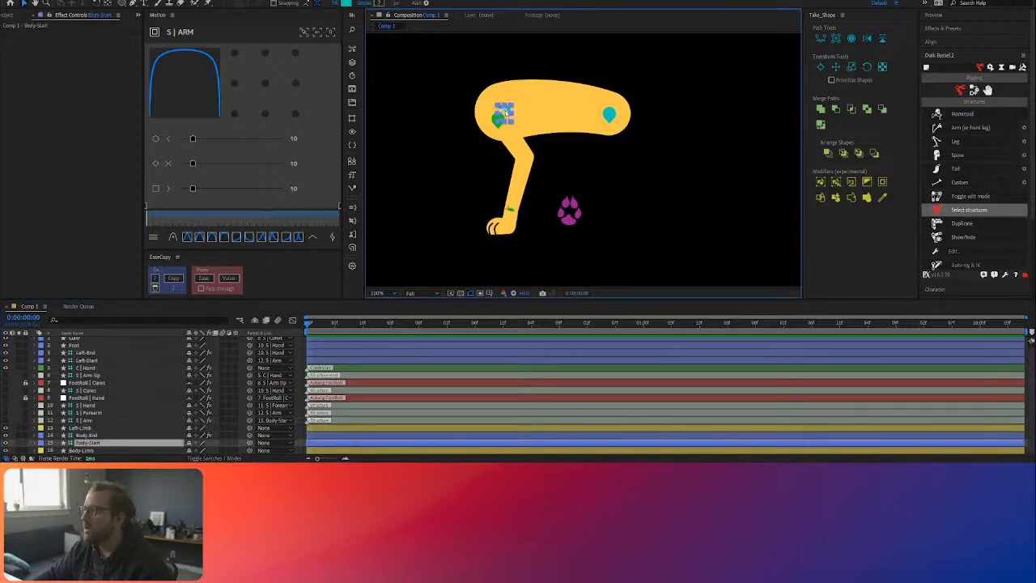
pyautogui.moveTo(503, 112); pyautogui.dragTo(510, 111)
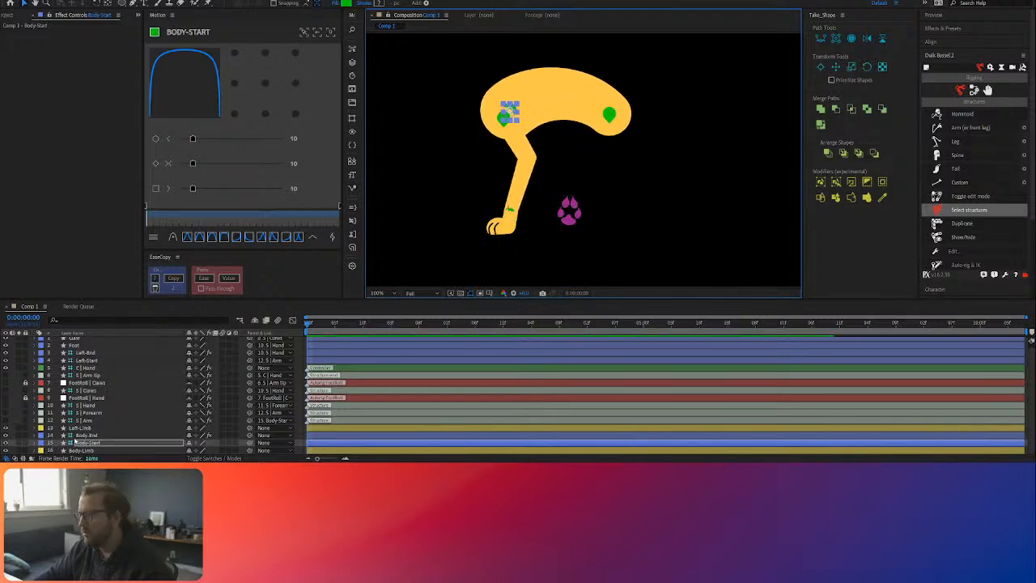
pyautogui.moveTo(609, 115); pyautogui.dragTo(613, 115)
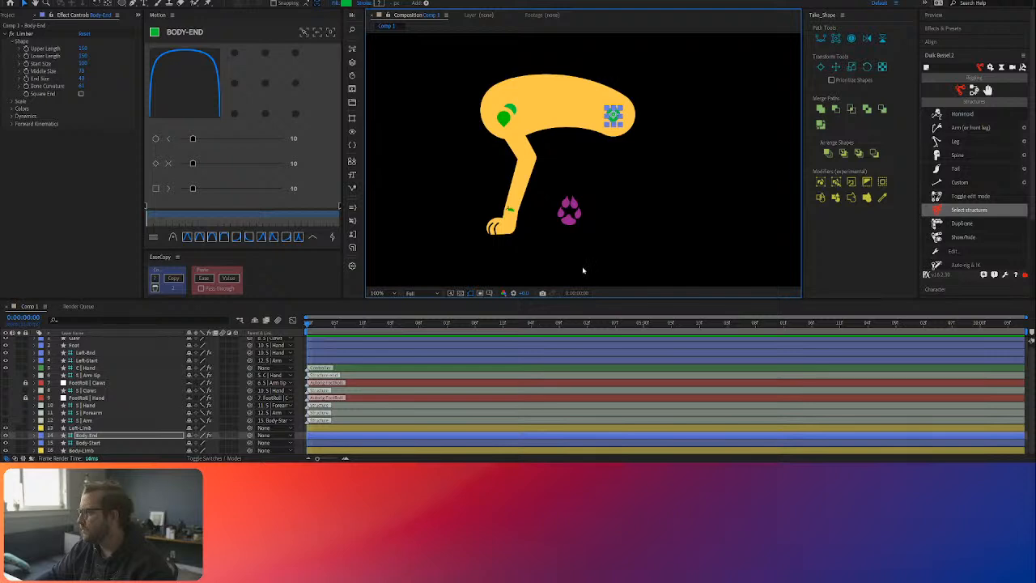
# Step: Create a Duik Leg structure with thigh, calf, foot and toes for the hind leg
pyautogui.click(676, 172)
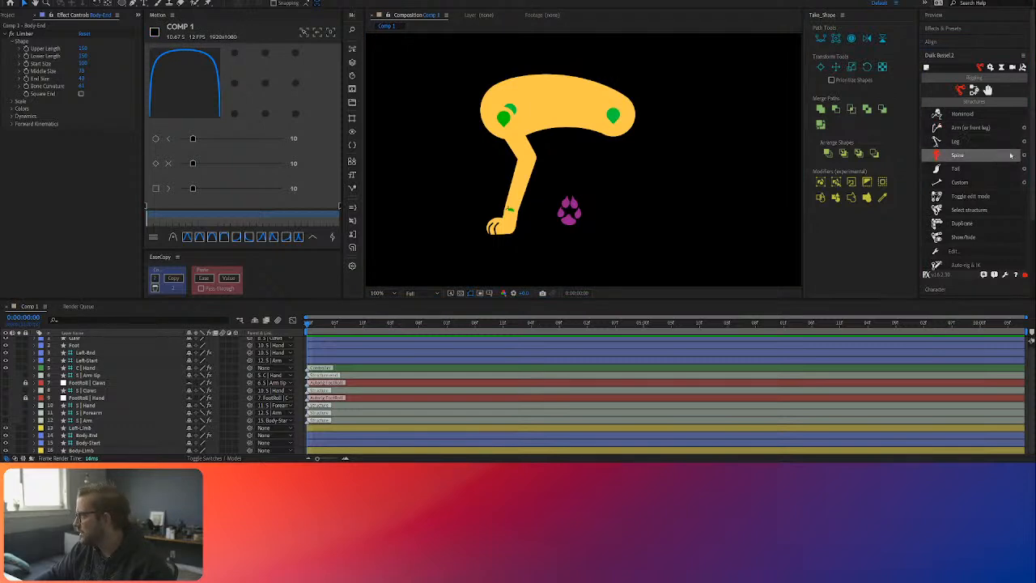
pyautogui.click(1018, 103)
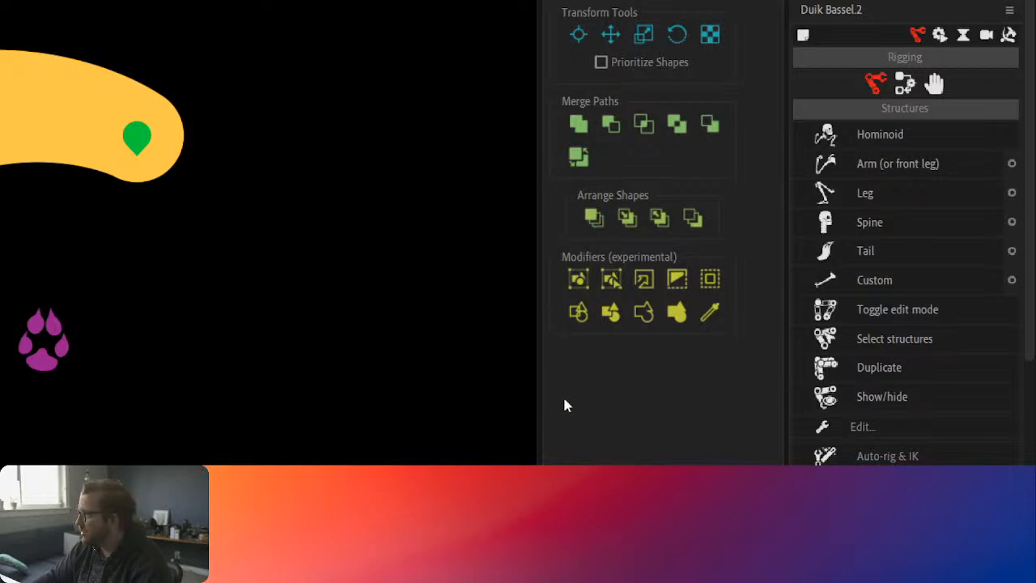
pyautogui.press('`')
pyautogui.press('`')
pyautogui.moveTo(0, 104); pyautogui.dragTo(226, 161)
pyautogui.click(320, 177)
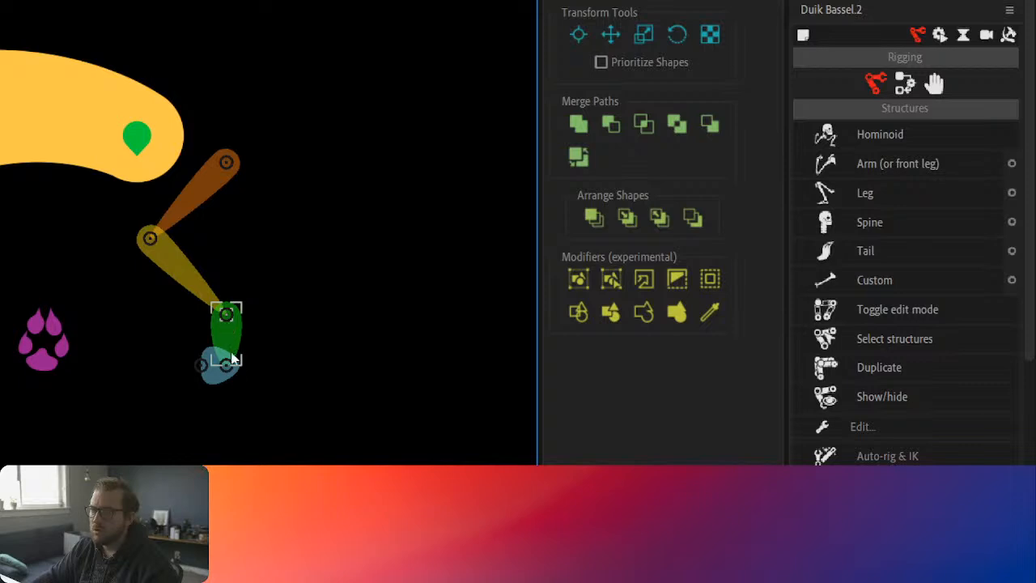
# Step: Move the hind leg structure by its thigh bone so the hip joint sits at the rear end of the body
pyautogui.click(230, 168)
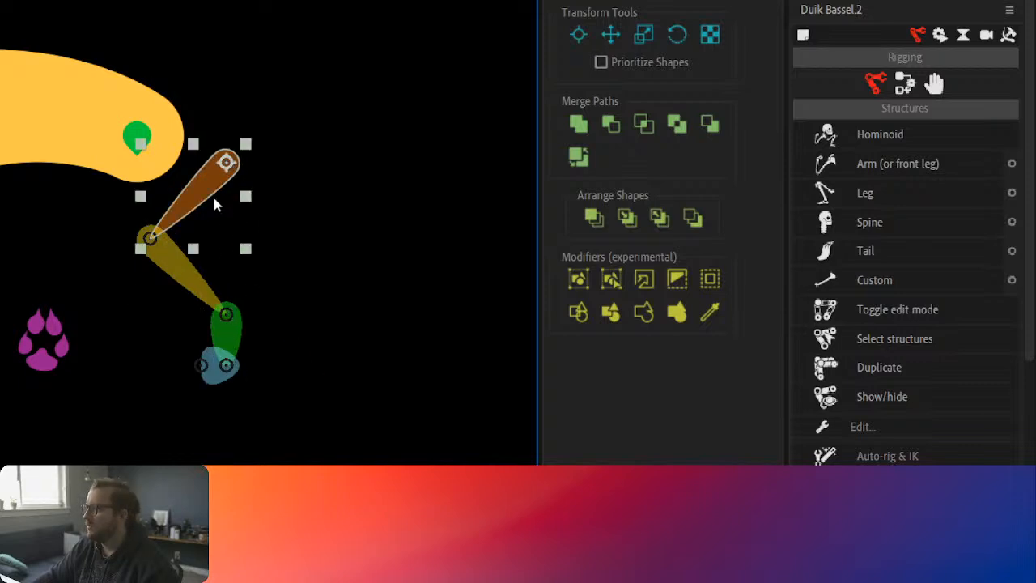
pyautogui.click(227, 318)
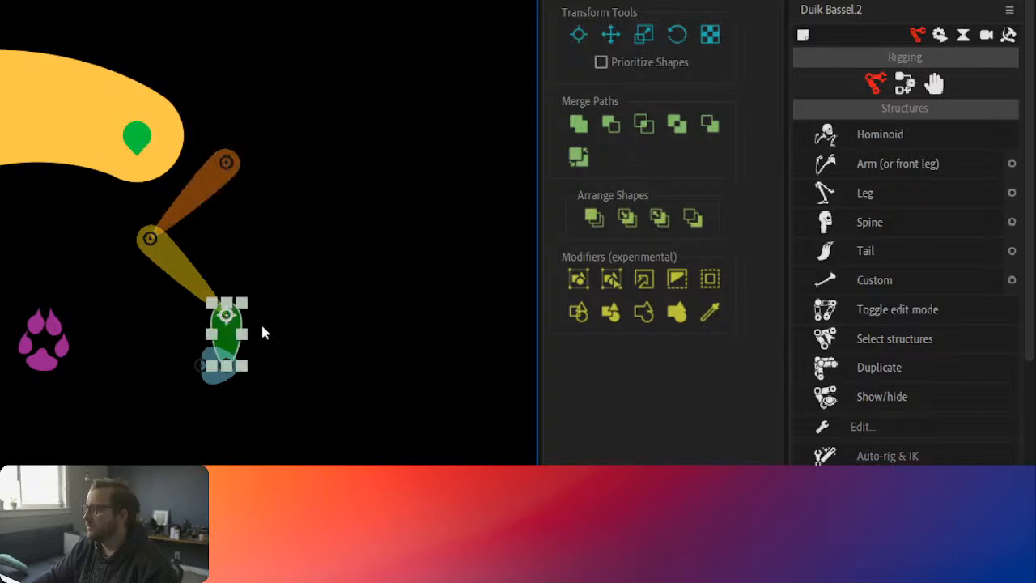
pyautogui.moveTo(229, 165); pyautogui.dragTo(146, 149)
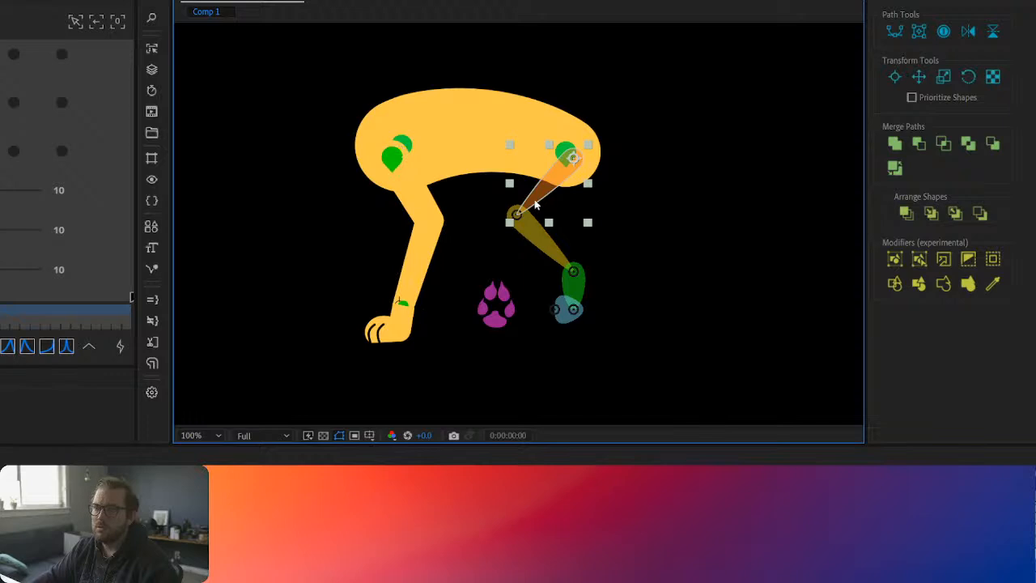
# Step: Fine-tune the hip joint on the body and move the green foot bone down and back to lengthen the hind leg's calf
pyautogui.click(573, 277)
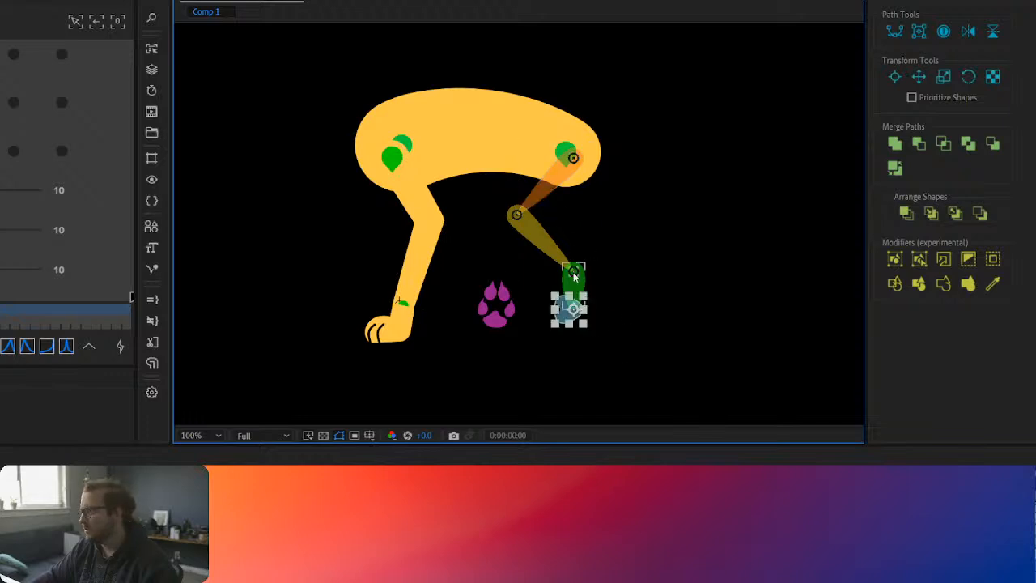
pyautogui.moveTo(576, 280); pyautogui.dragTo(579, 291)
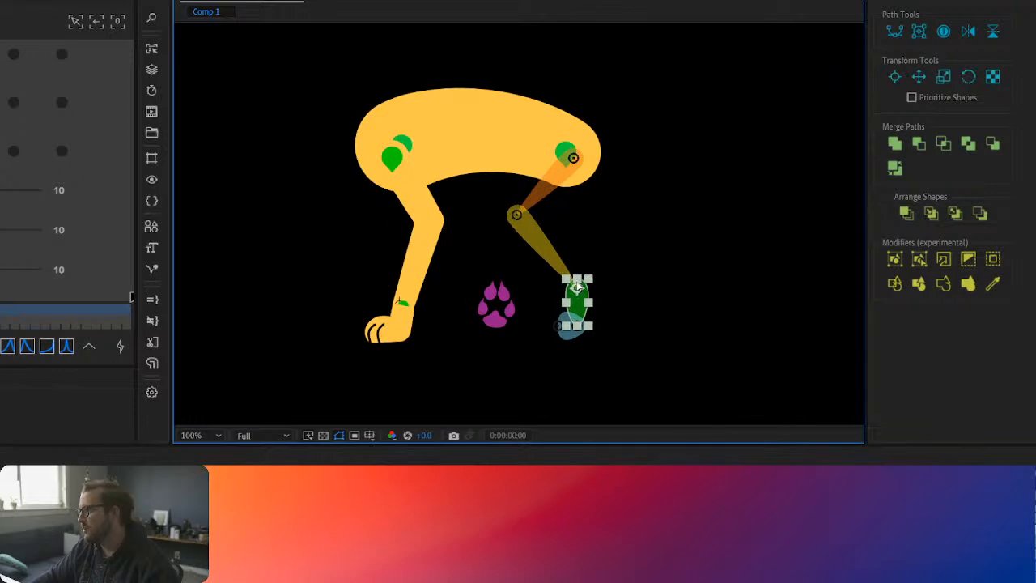
pyautogui.click(573, 164)
pyautogui.moveTo(570, 162); pyautogui.dragTo(568, 165)
pyautogui.click(573, 292)
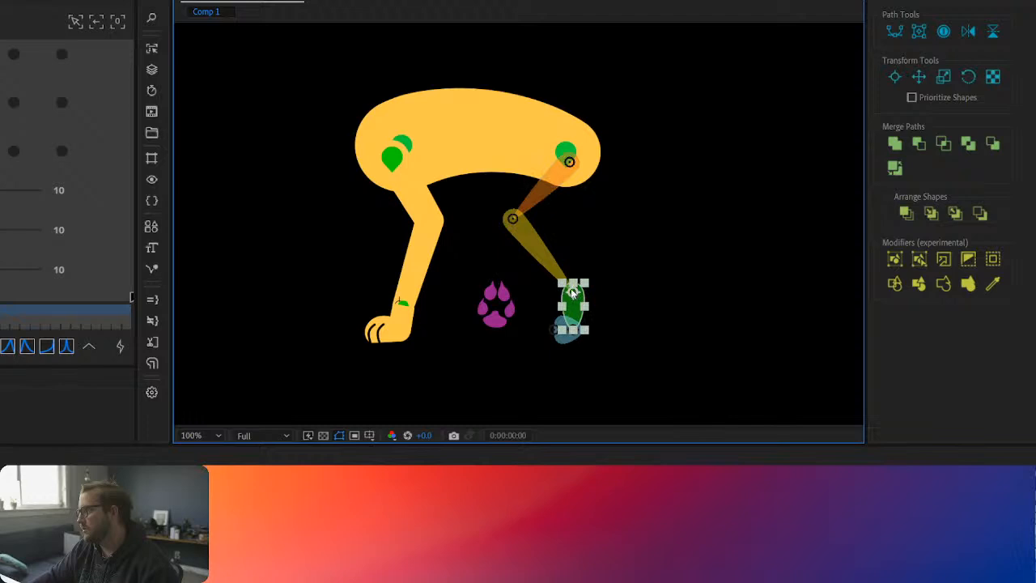
pyautogui.click(621, 265)
pyautogui.click(574, 291)
pyautogui.moveTo(573, 293); pyautogui.dragTo(585, 290)
pyautogui.click(719, 302)
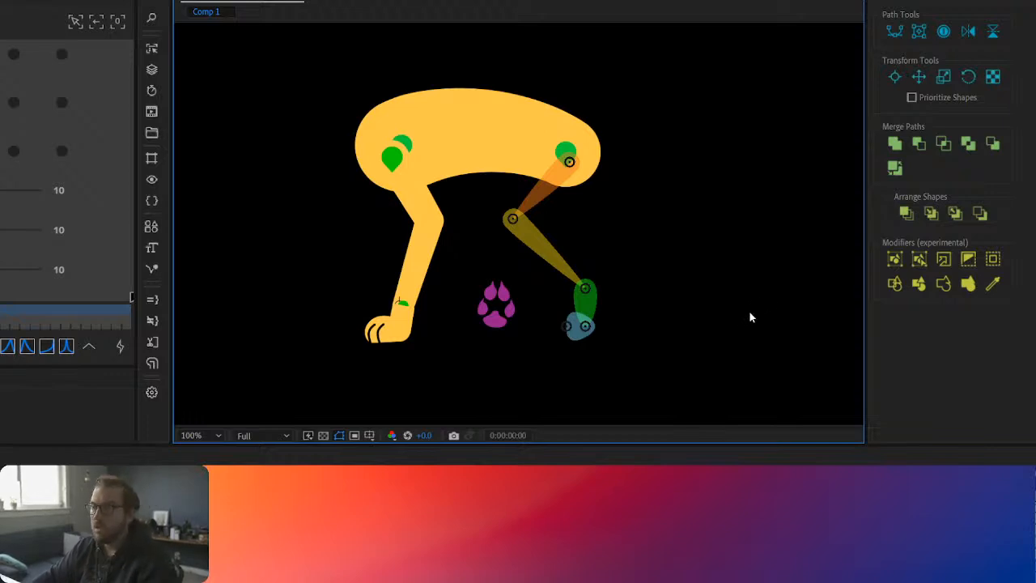
# Step: Thicken the upper part of the front leg's Limber limb
pyautogui.click(431, 246)
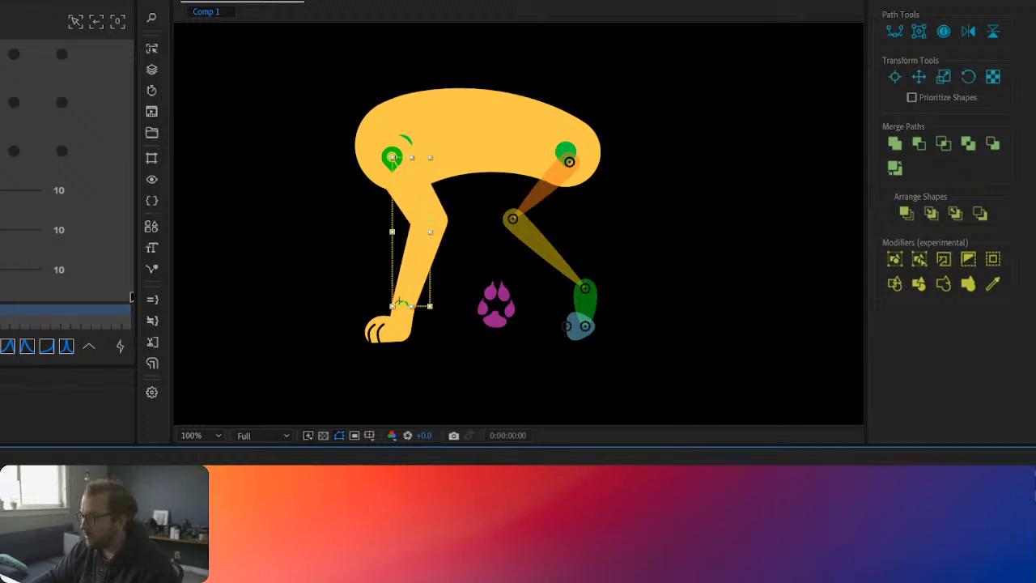
pyautogui.click(640, 427)
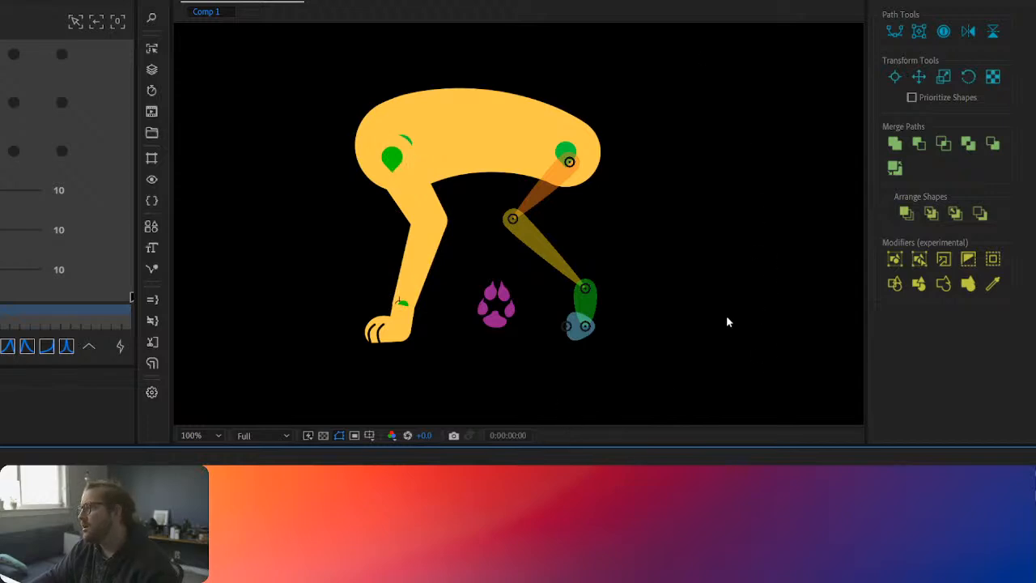
# Step: Create a new Limber limb for the hind leg with its start on the hip joint and its end on the ankle joint
pyautogui.click(539, 191)
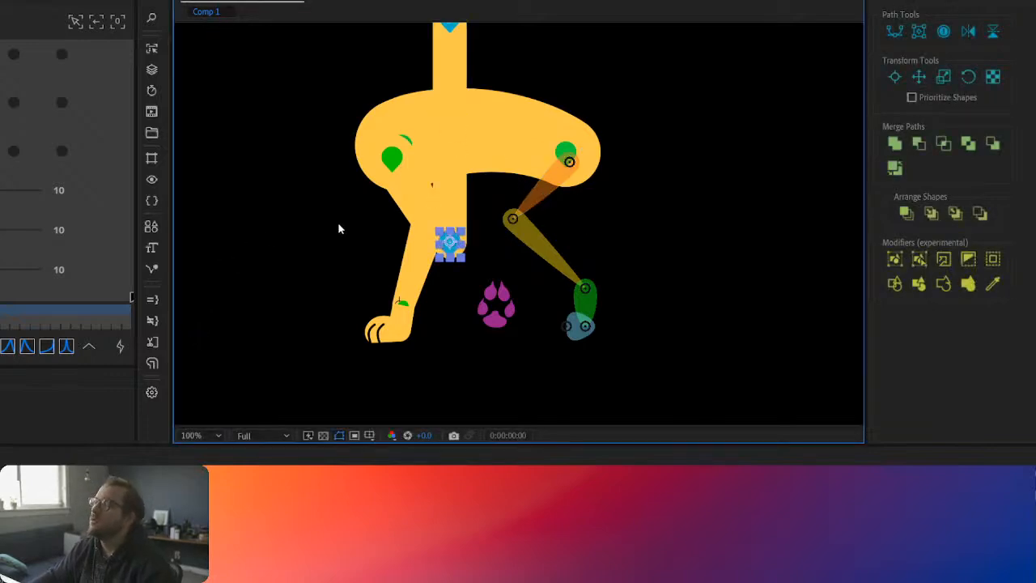
pyautogui.keyDown('shift'); pyautogui.click(451, 30); pyautogui.keyUp('shift')
pyautogui.moveTo(453, 50); pyautogui.dragTo(571, 172)
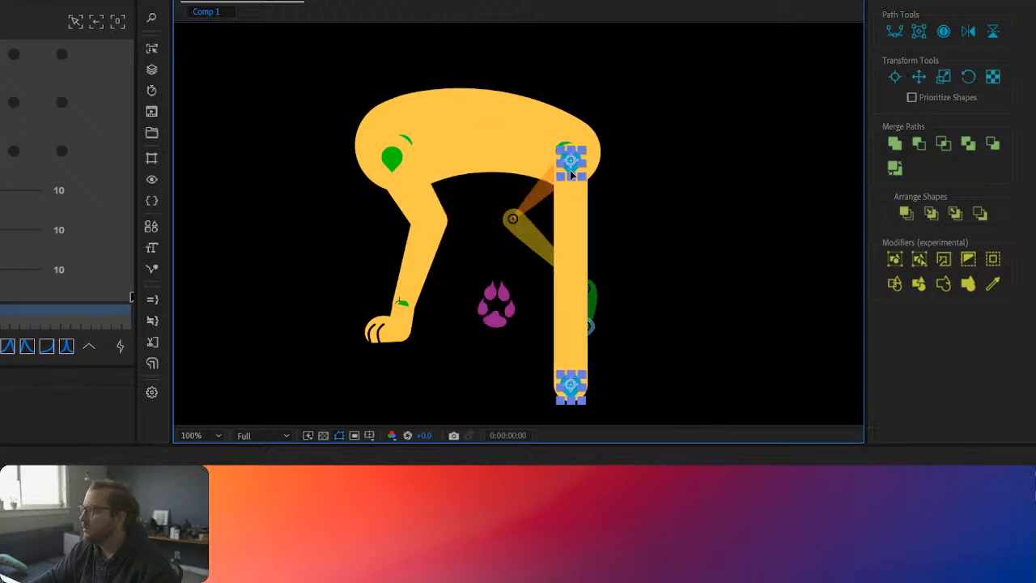
pyautogui.click(669, 239)
pyautogui.moveTo(572, 388); pyautogui.dragTo(583, 287)
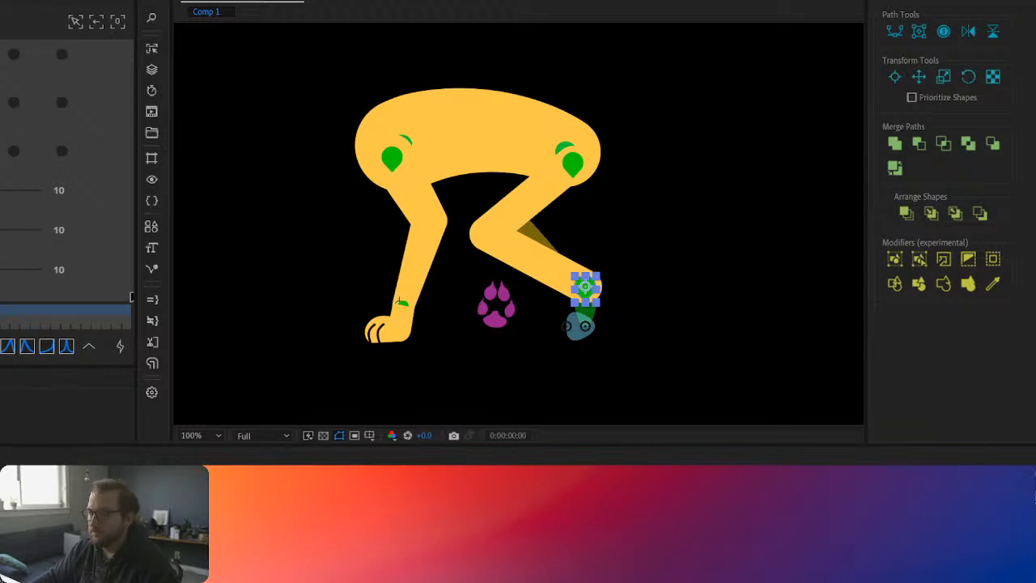
# Step: Place the hind Limber limb behind the leg structures and shorten its segments to bring its knee toward the structure's knee joint
pyautogui.click(409, 485)
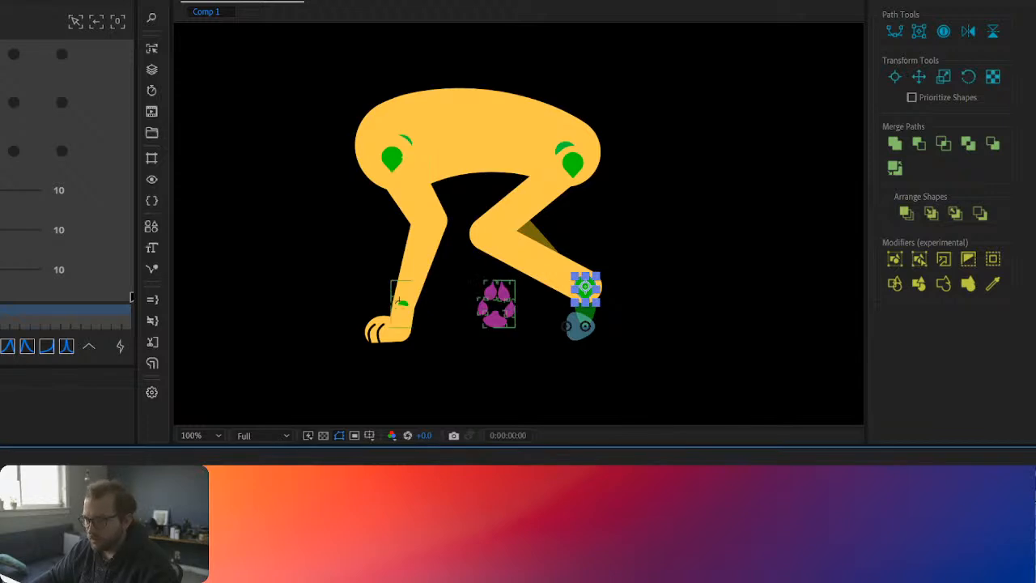
pyautogui.click(522, 243)
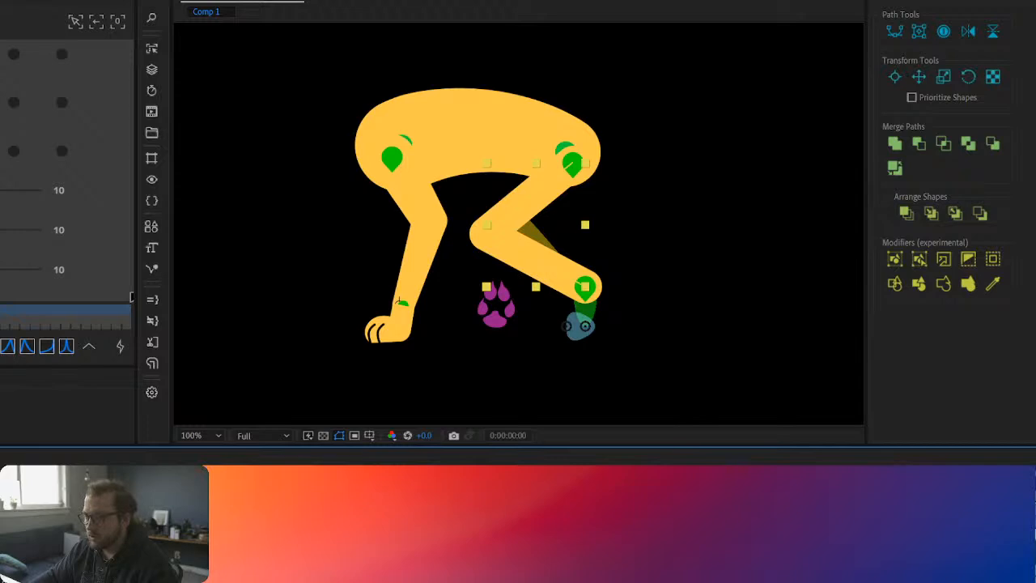
pyautogui.click(585, 286)
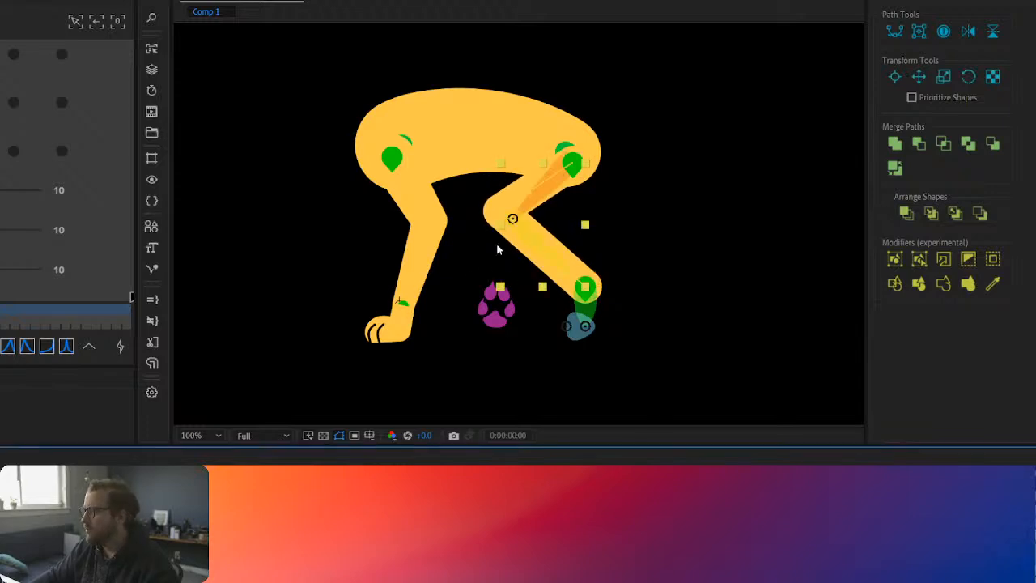
# Step: Taper the hind leg limb from a thick thigh to a thinner ankle and curve its bend at the knee
pyautogui.click(585, 288)
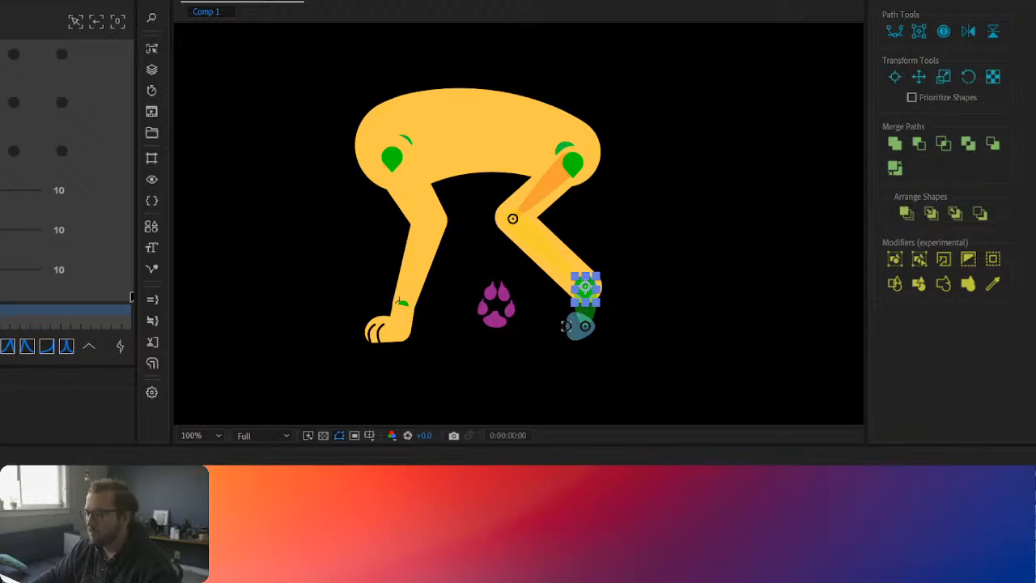
pyautogui.click(549, 252)
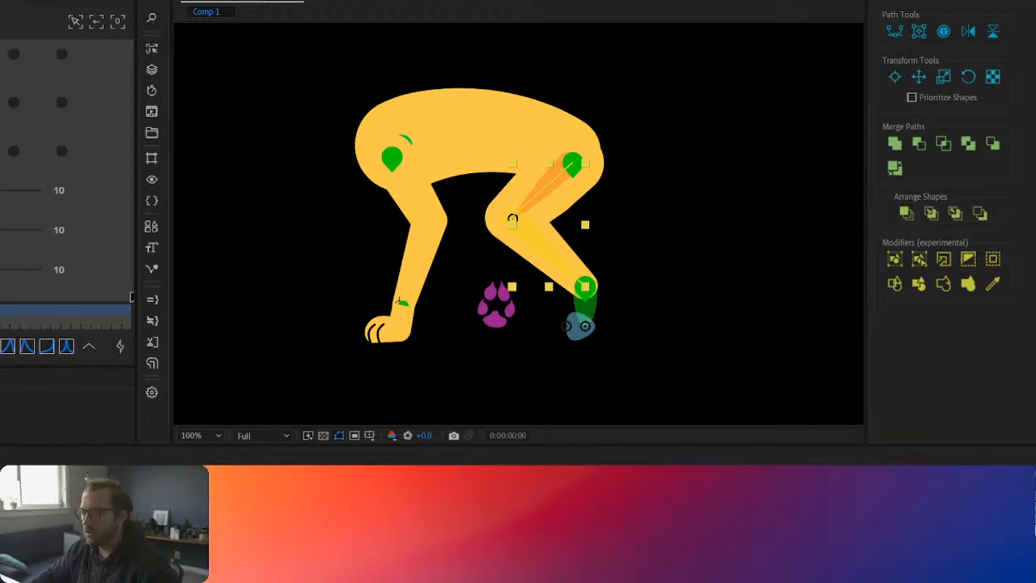
pyautogui.click(585, 289)
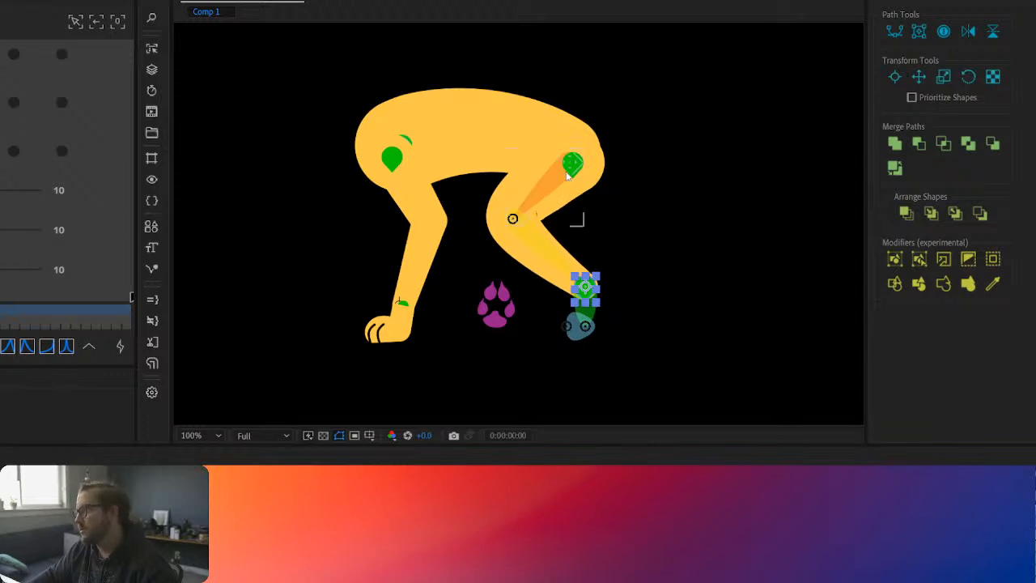
# Step: Bring the hind leg structures in front of the limb controllers, raise the ankle joint and extend the toe tip forward
pyautogui.click(523, 184)
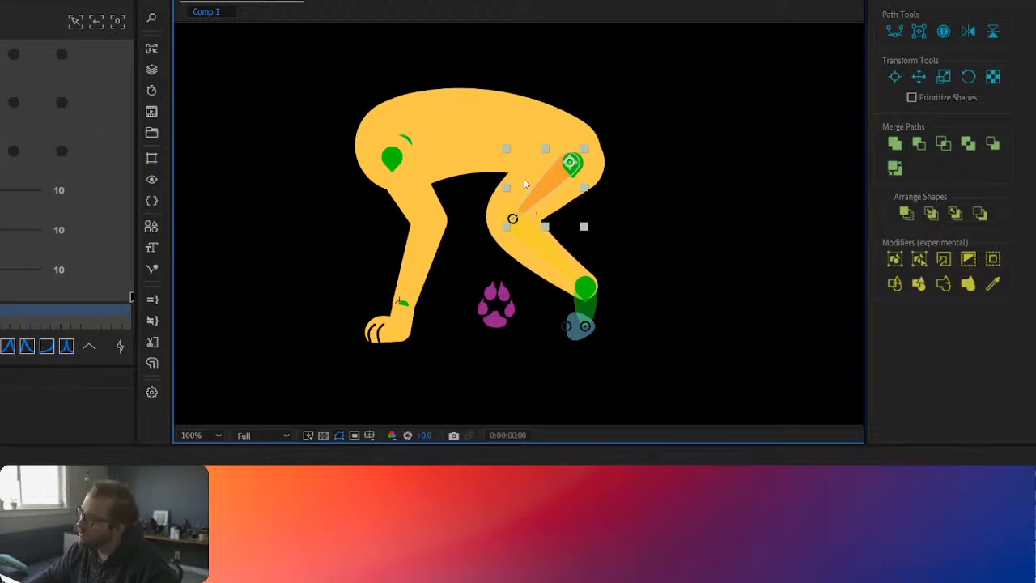
pyautogui.click(589, 288)
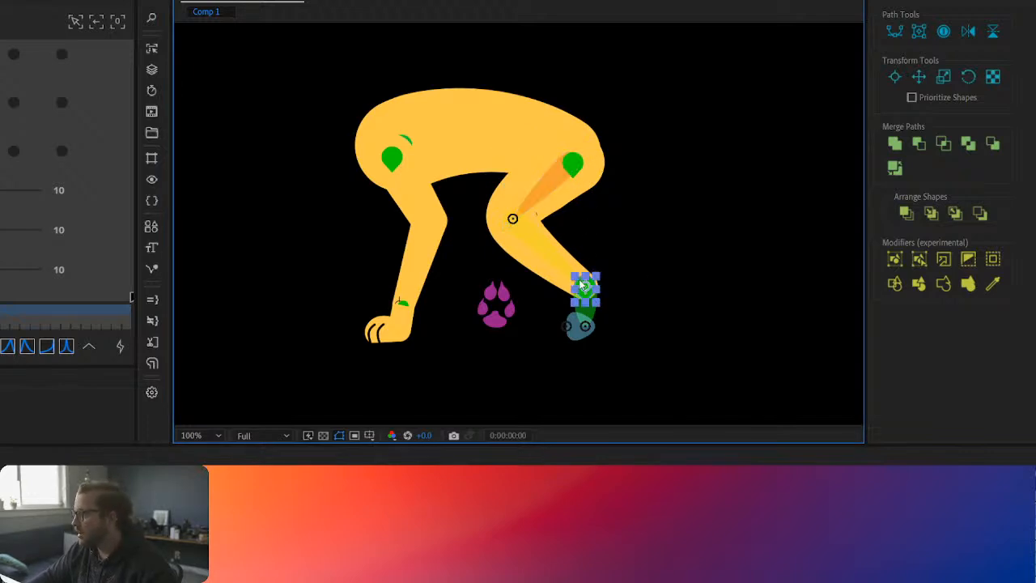
pyautogui.click(589, 301)
pyautogui.click(657, 282)
pyautogui.click(558, 263)
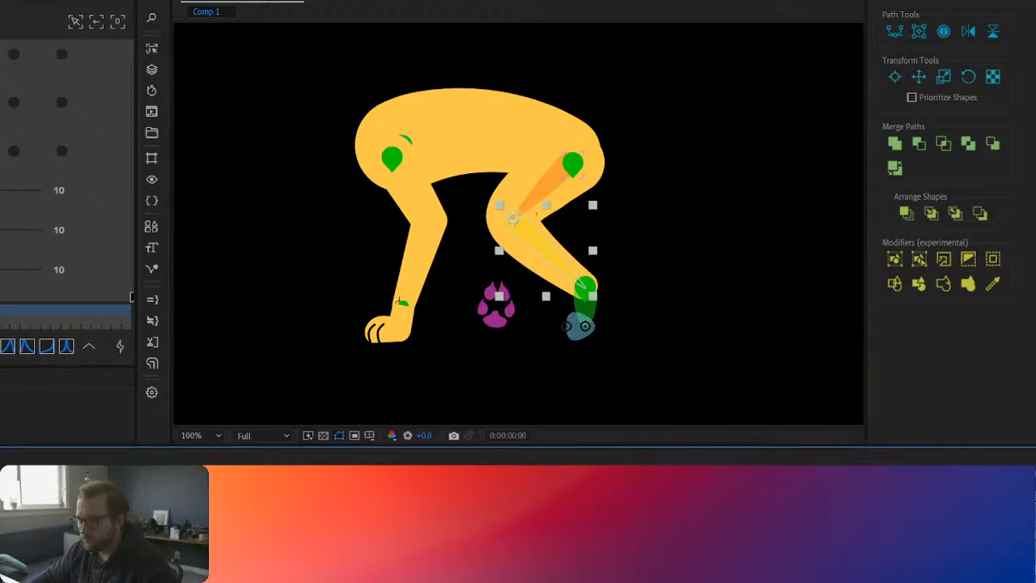
pyautogui.click(586, 288)
pyautogui.moveTo(586, 288); pyautogui.dragTo(552, 322)
pyautogui.click(619, 320)
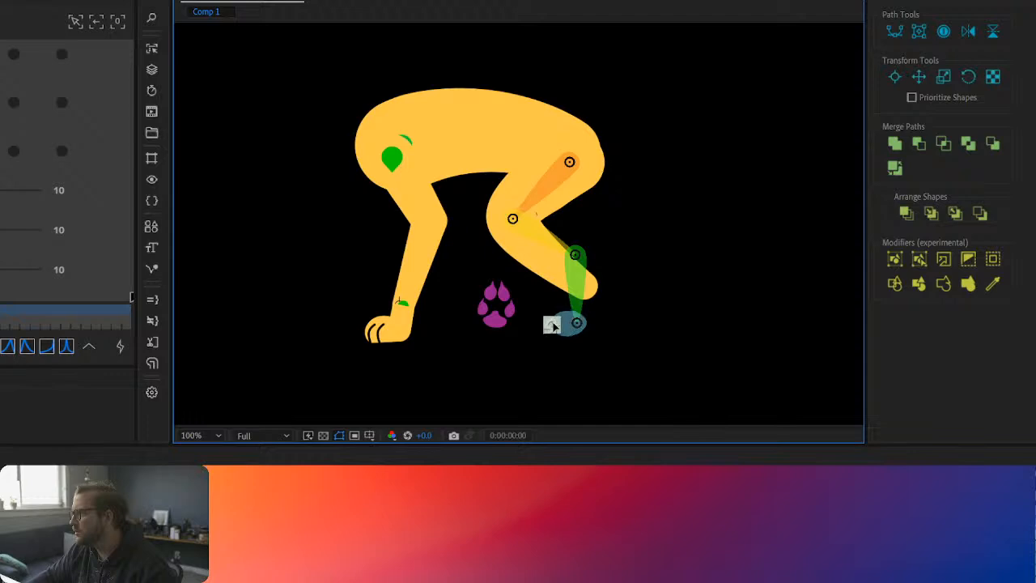
pyautogui.click(611, 215)
pyautogui.click(538, 233)
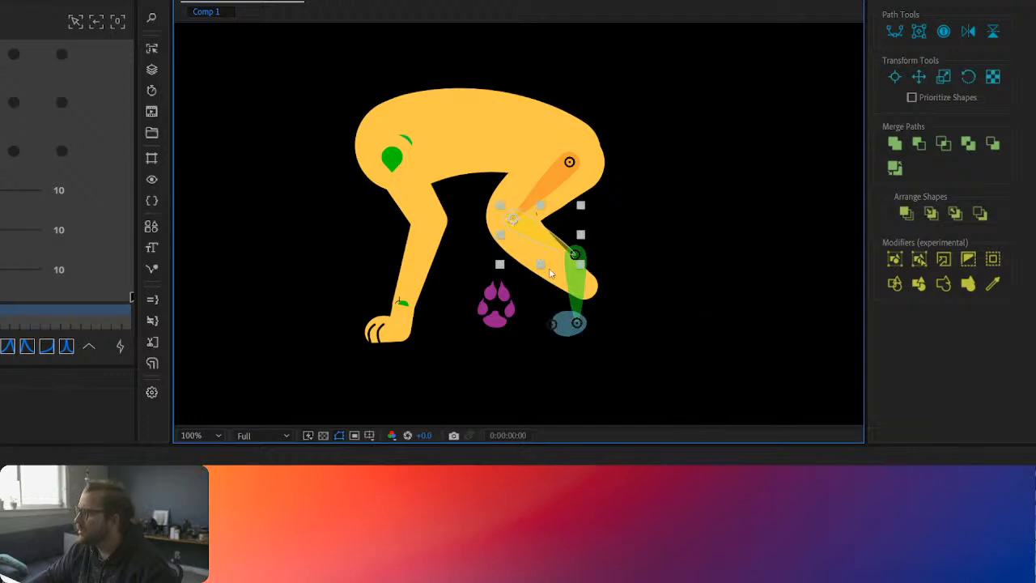
# Step: Bring the hind limb controllers to the front and align the end with the ankle joint and the start with the hip joint
pyautogui.click(536, 336)
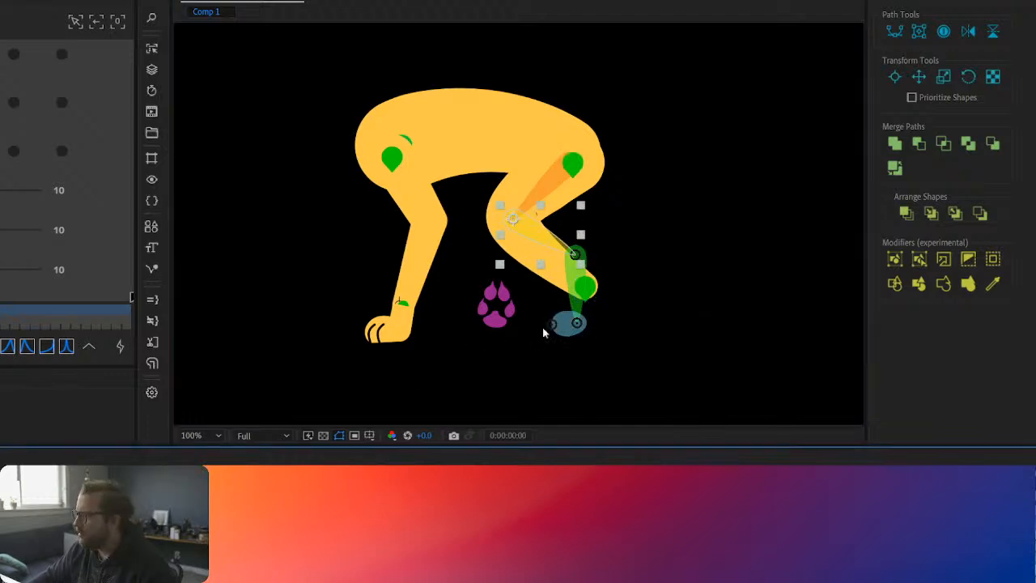
pyautogui.moveTo(591, 289); pyautogui.dragTo(576, 257)
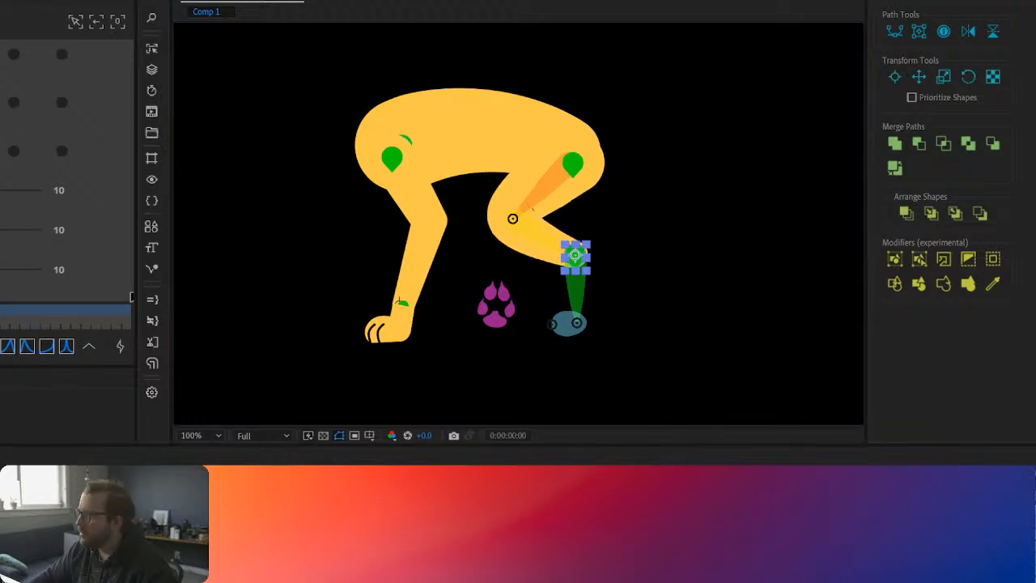
pyautogui.click(569, 168)
pyautogui.moveTo(572, 165); pyautogui.dragTo(568, 165)
pyautogui.click(716, 227)
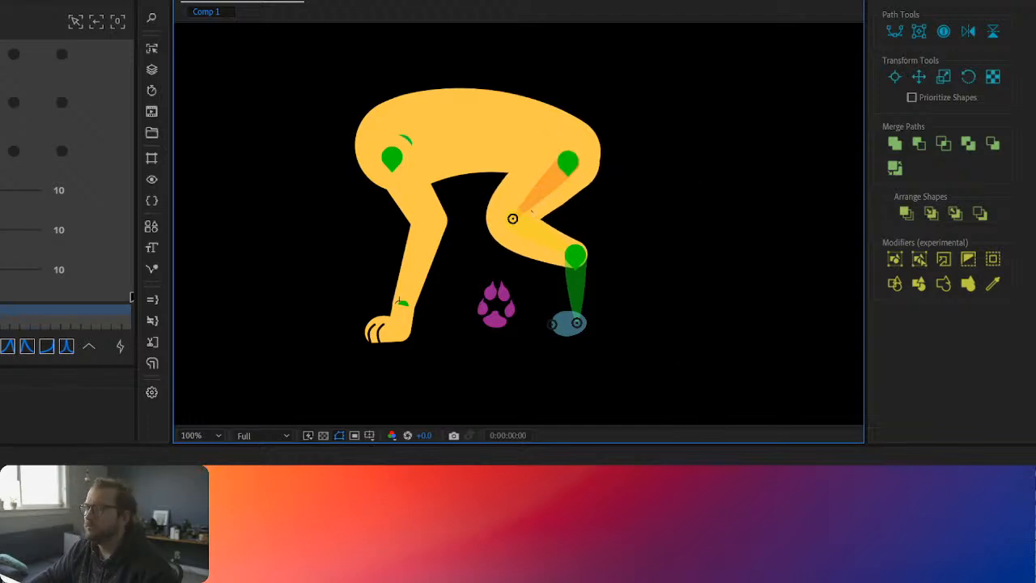
# Step: Turn off the Scale expression on the hind leg's Right-Start controller and collapse both controllers' properties
pyautogui.scroll(1, 619, 311)
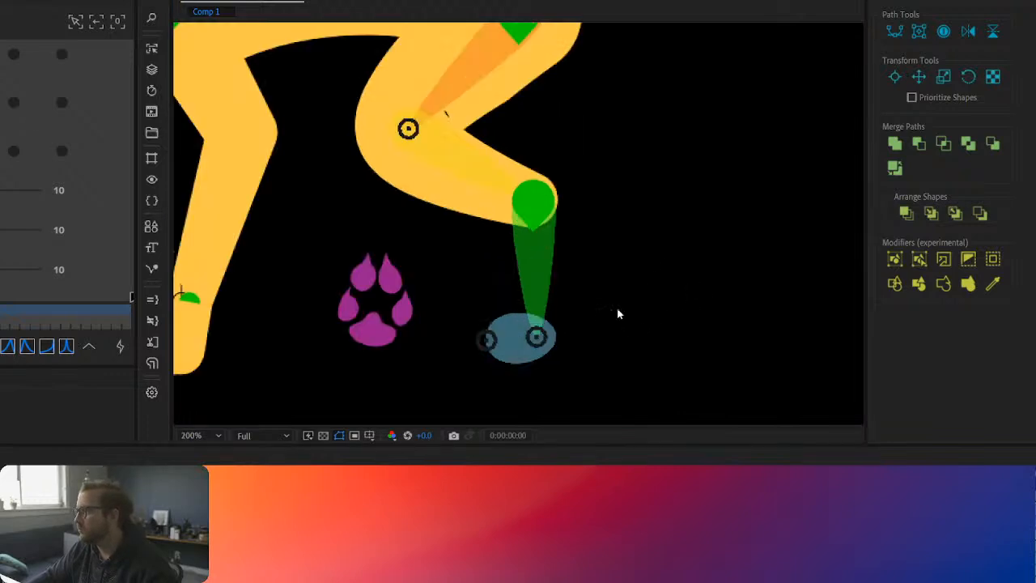
pyautogui.click(538, 204)
pyautogui.keyDown('shift'); pyautogui.click(535, 203); pyautogui.keyUp('shift')
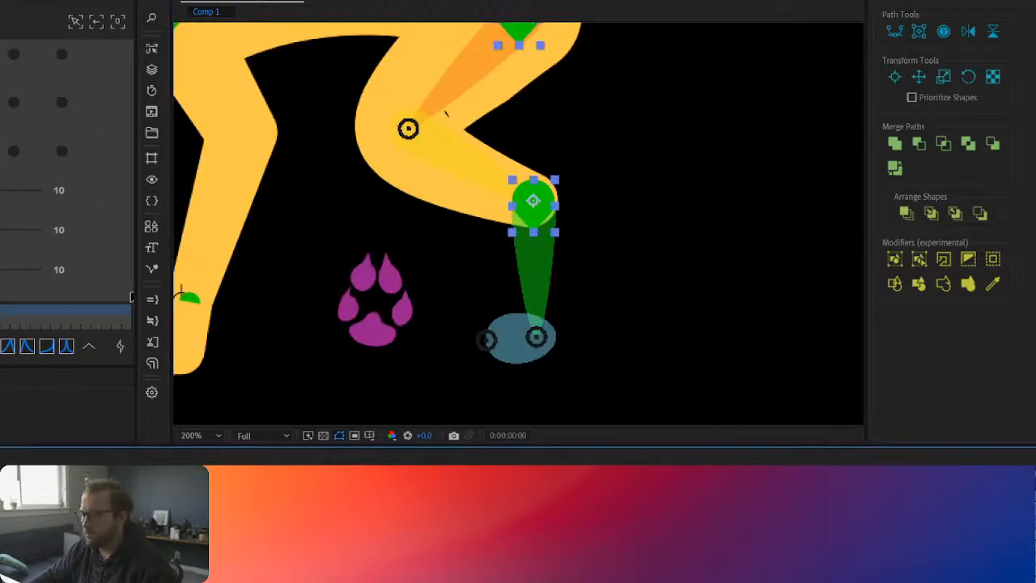
pyautogui.click(152, 304)
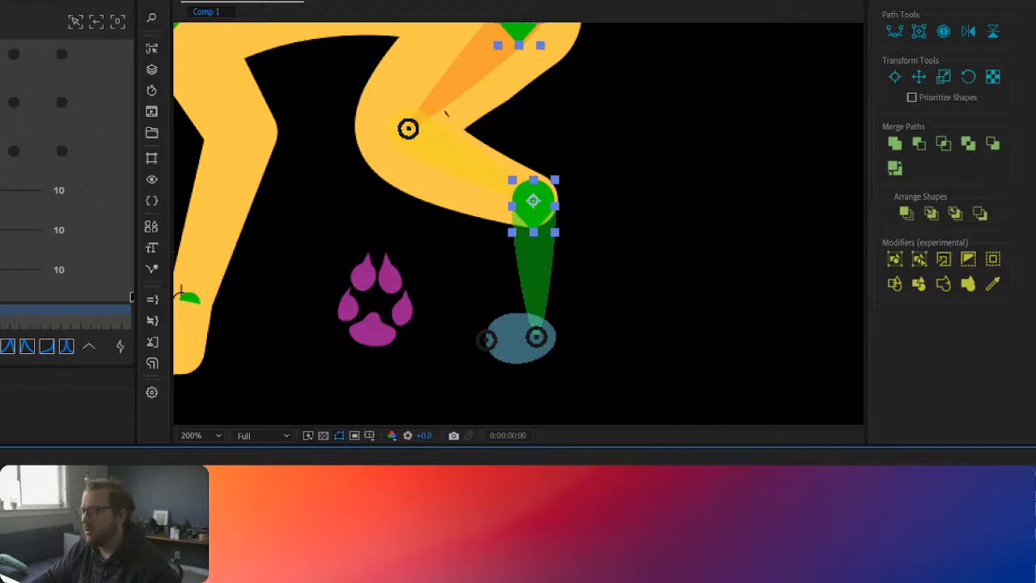
pyautogui.click(152, 322)
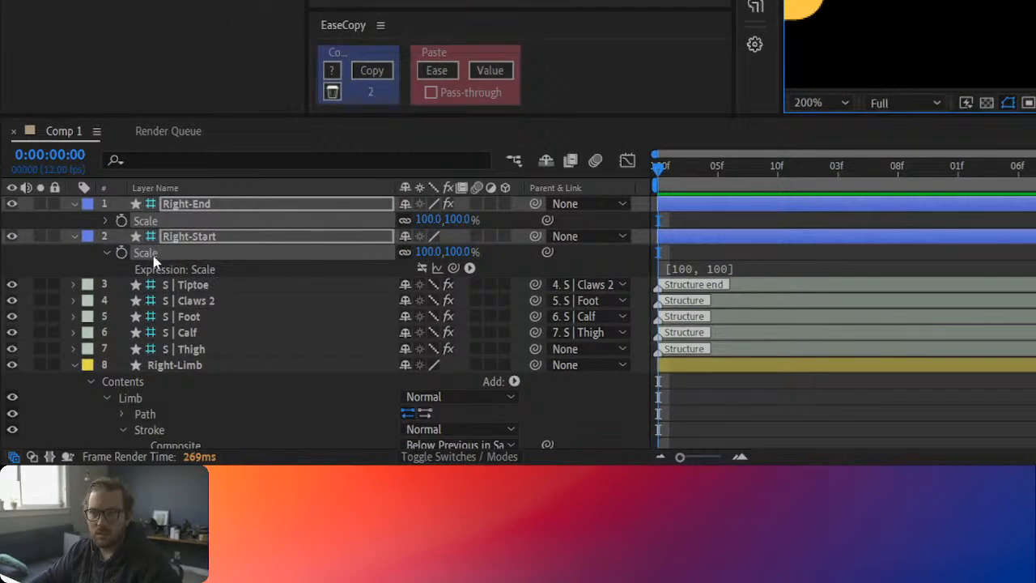
pyautogui.click(770, 273)
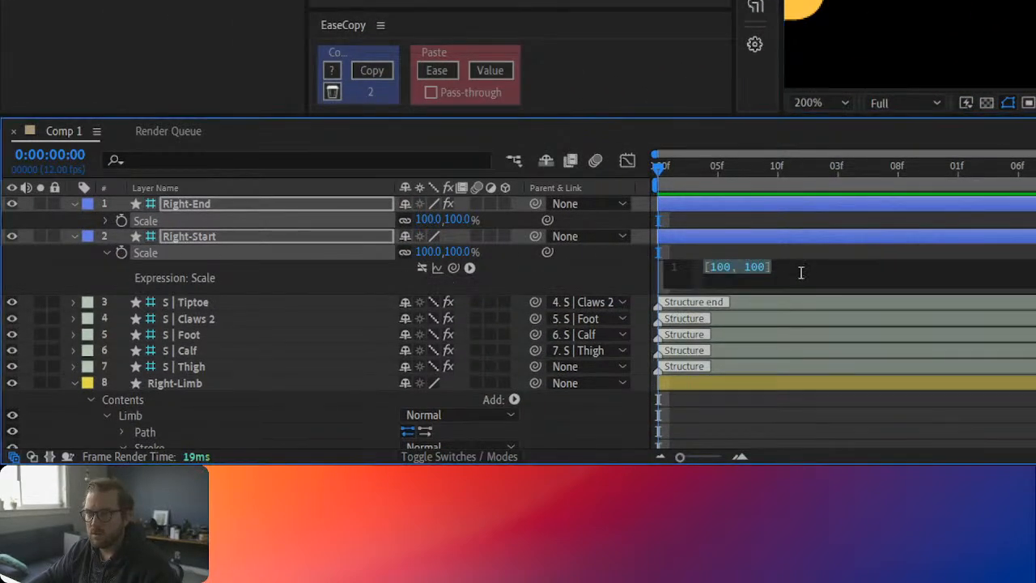
pyautogui.click(764, 254)
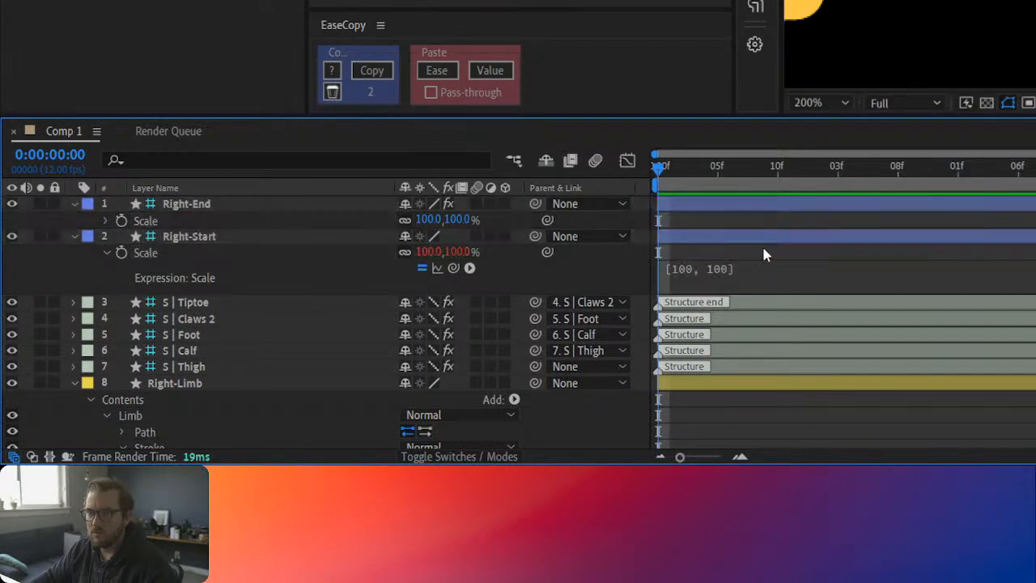
pyautogui.click(422, 269)
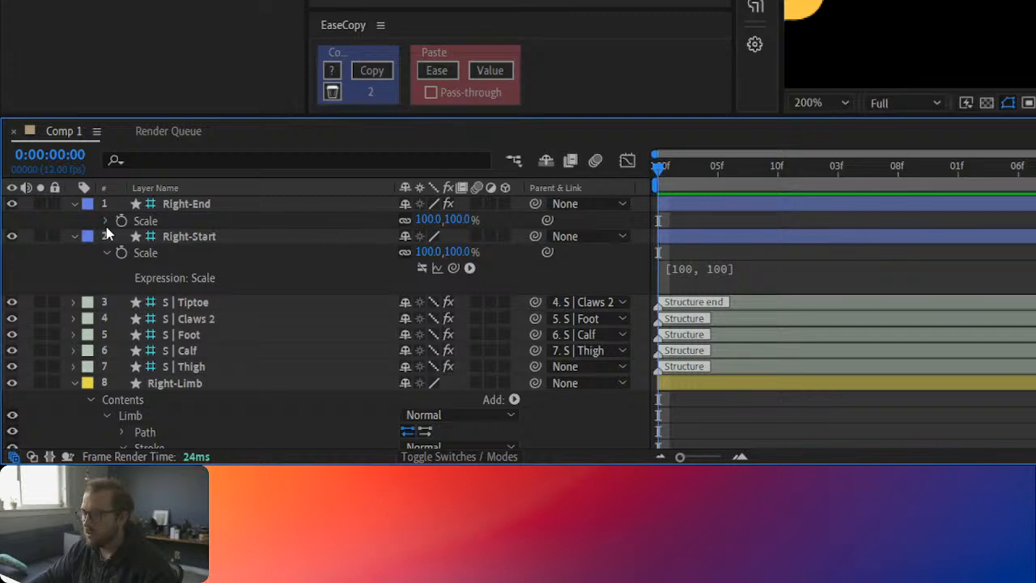
pyautogui.click(105, 253)
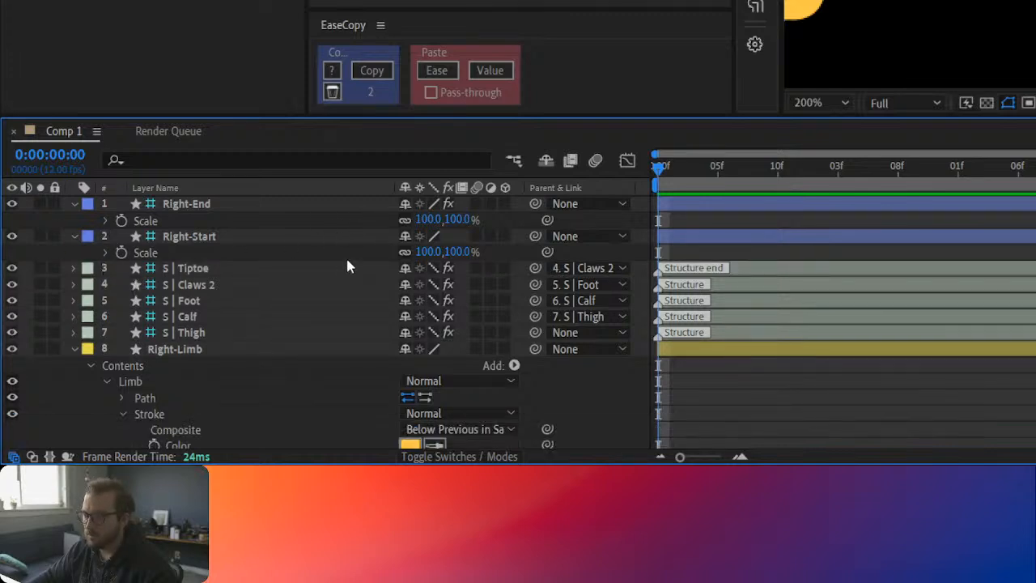
pyautogui.click(76, 205)
pyautogui.click(73, 220)
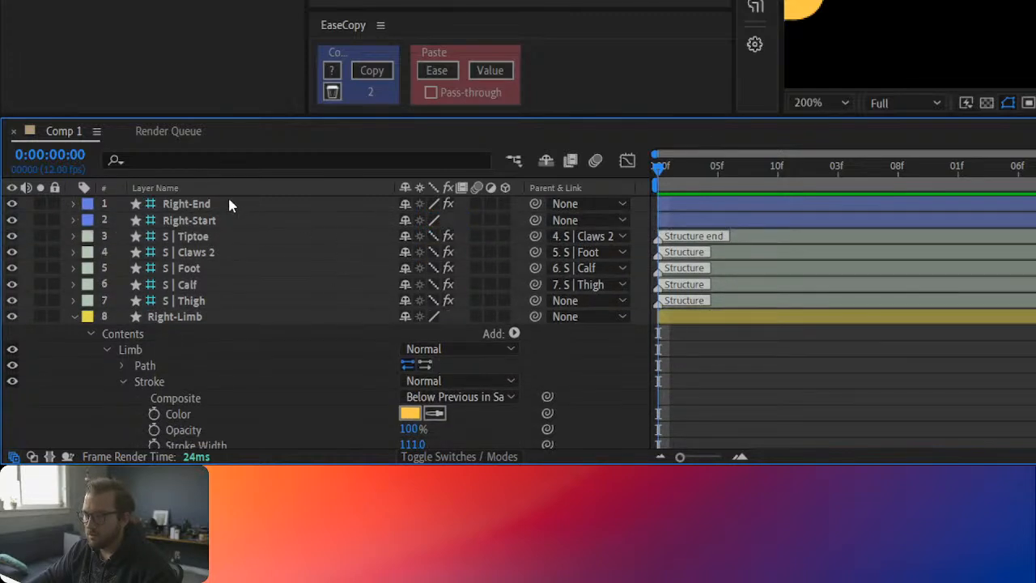
# Step: Turn off the Scale expression on the hind leg's Right-End controller and collapse the layer again
pyautogui.click(74, 205)
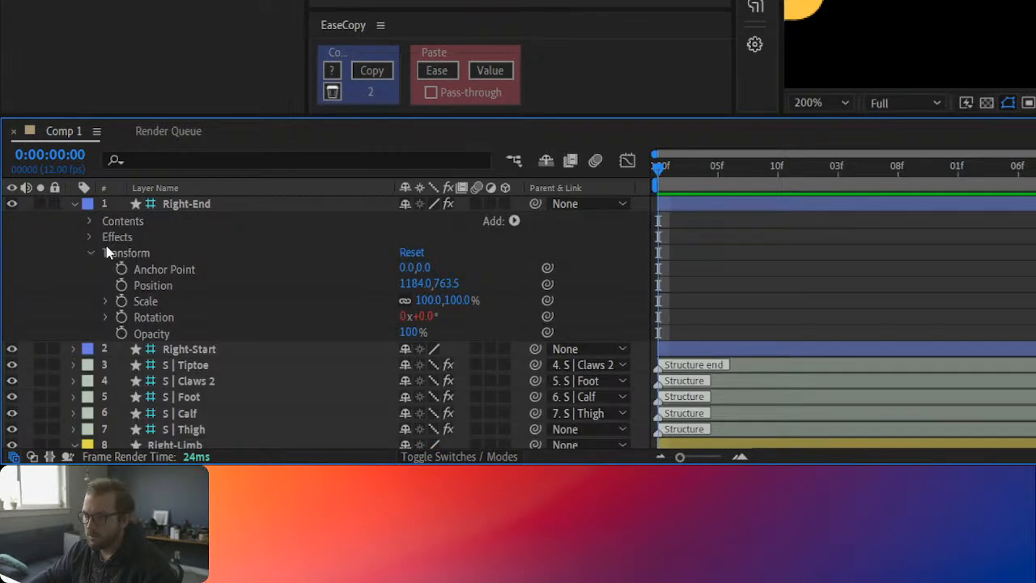
pyautogui.click(156, 205)
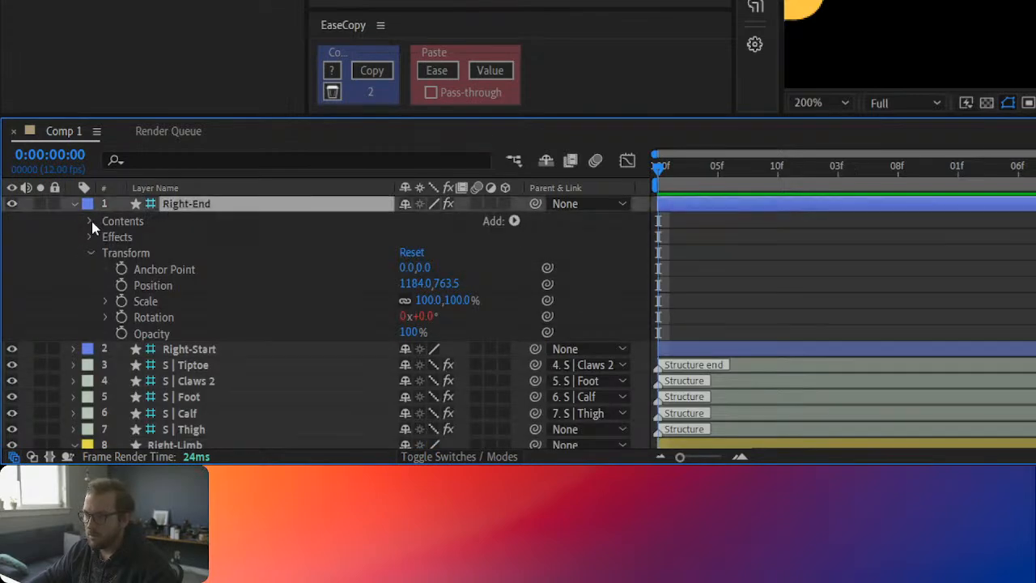
pyautogui.keyDown('alt'); pyautogui.click(122, 301); pyautogui.keyUp('alt')
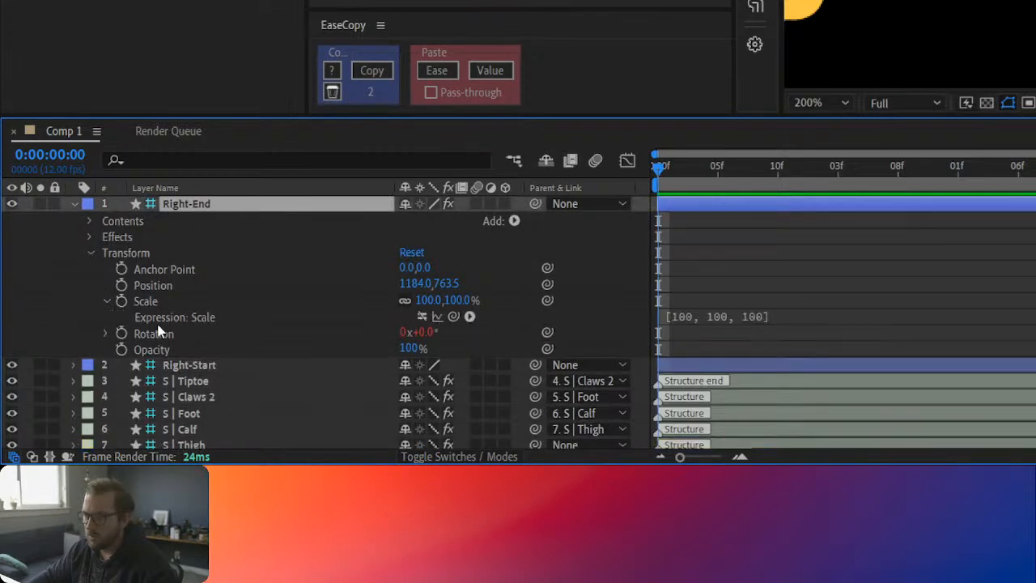
pyautogui.click(421, 317)
pyautogui.click(106, 302)
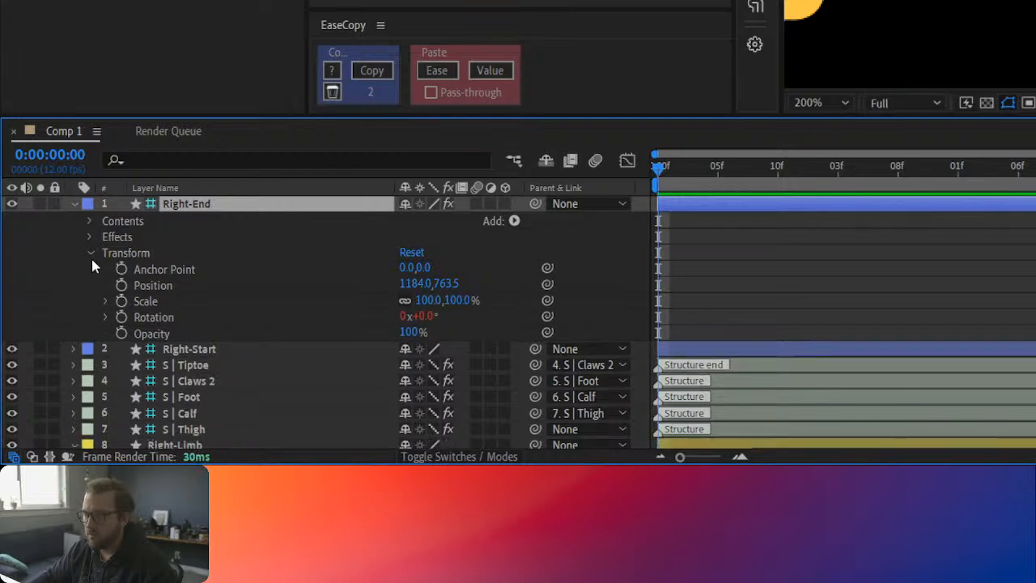
pyautogui.click(90, 253)
pyautogui.click(73, 204)
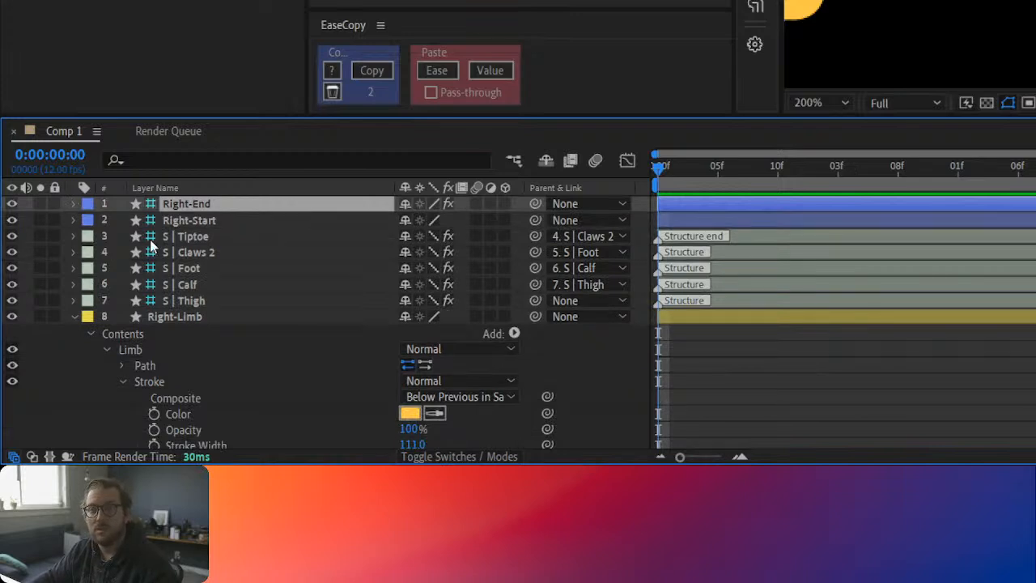
# Step: Collapse the expanded properties of the Right-Limb layer
pyautogui.keyDown('shift'); pyautogui.click(254, 284); pyautogui.keyUp('shift')
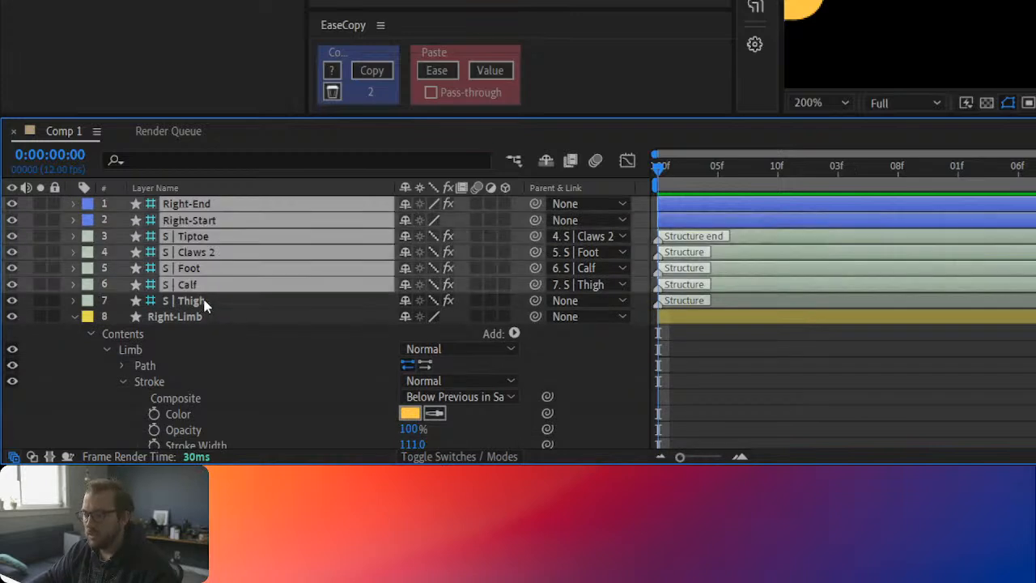
pyautogui.keyDown('shift'); pyautogui.click(206, 301); pyautogui.keyUp('shift')
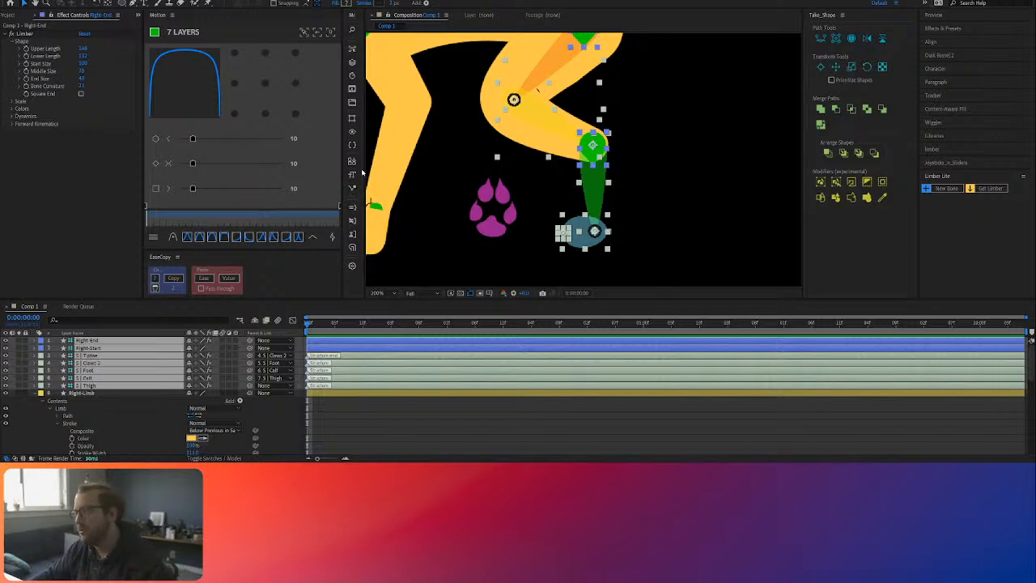
pyautogui.click(506, 420)
pyautogui.click(96, 394)
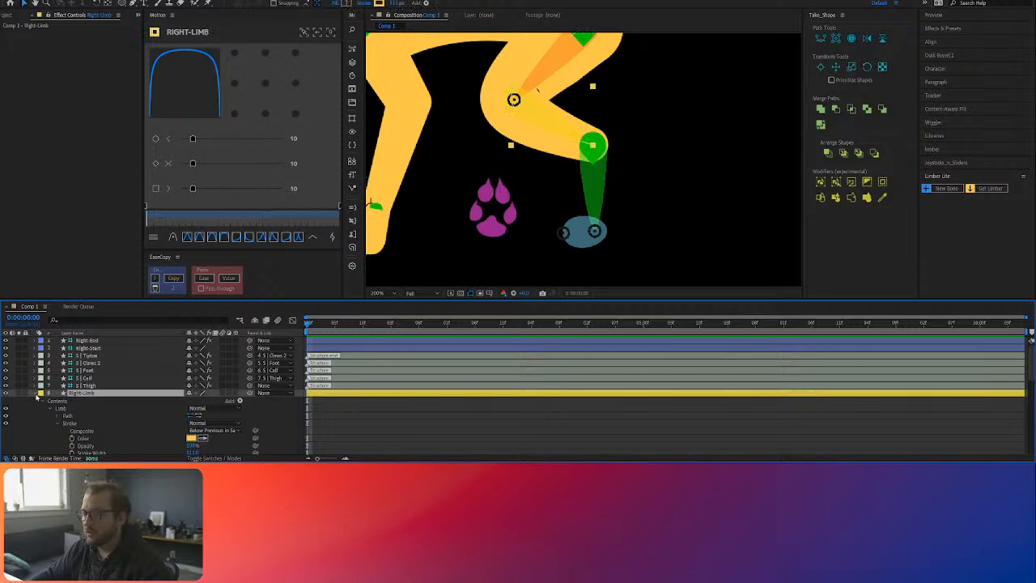
pyautogui.click(36, 394)
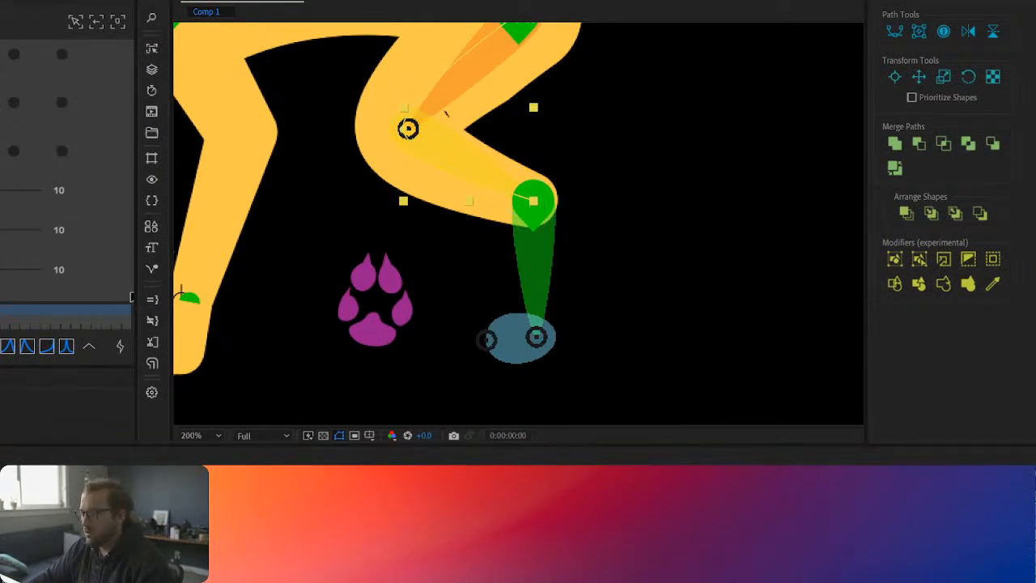
# Step: Scale the Right-End and Right-Start controllers down to 22% so they fit inside the joint markers
pyautogui.click(774, 316)
pyautogui.press('g')
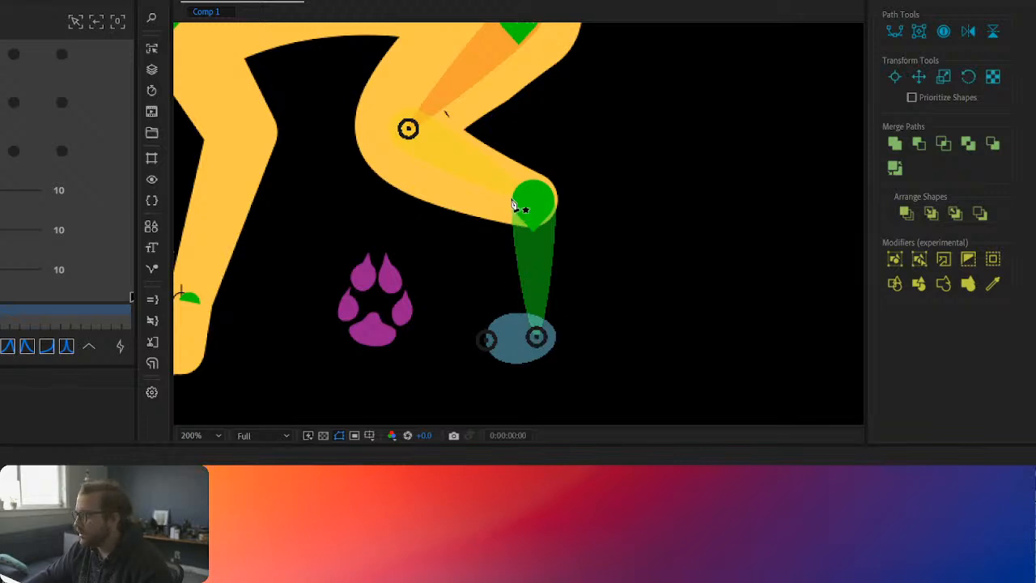
pyautogui.click(510, 202)
pyautogui.click(404, 518)
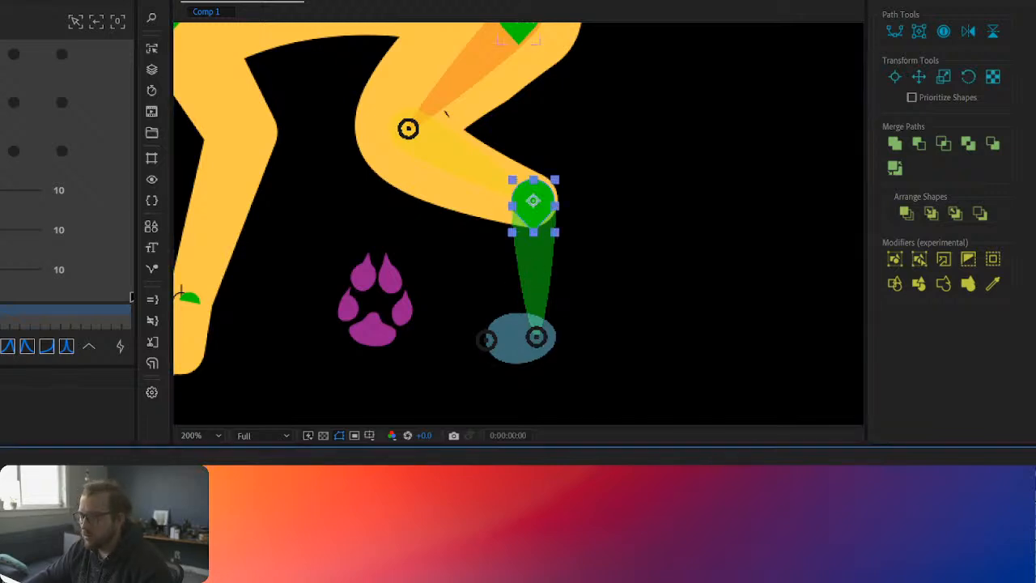
pyautogui.keyDown('ctrl'); pyautogui.click(404, 518); pyautogui.keyUp('ctrl')
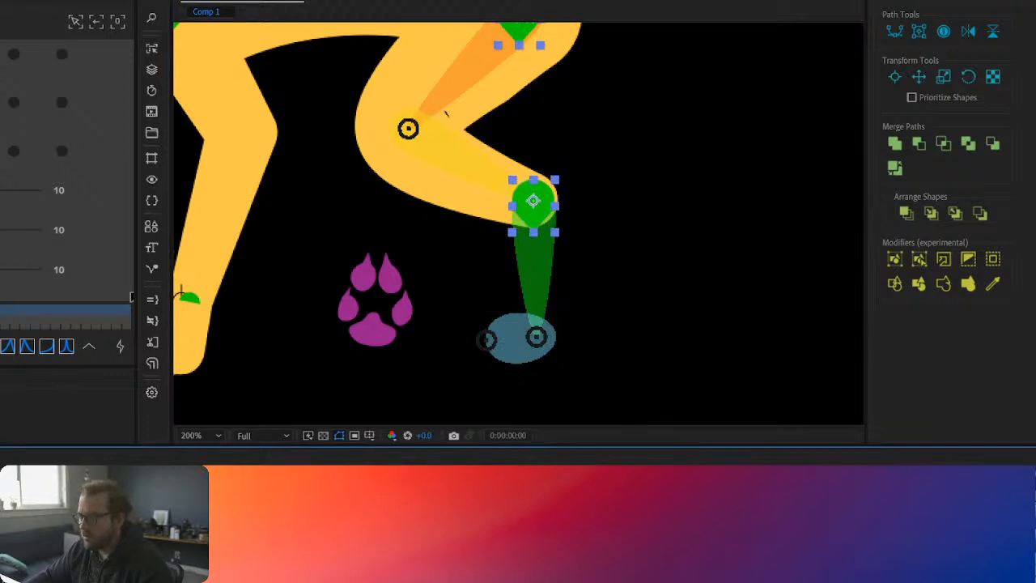
pyautogui.moveTo(404, 518); pyautogui.dragTo(345, 518)
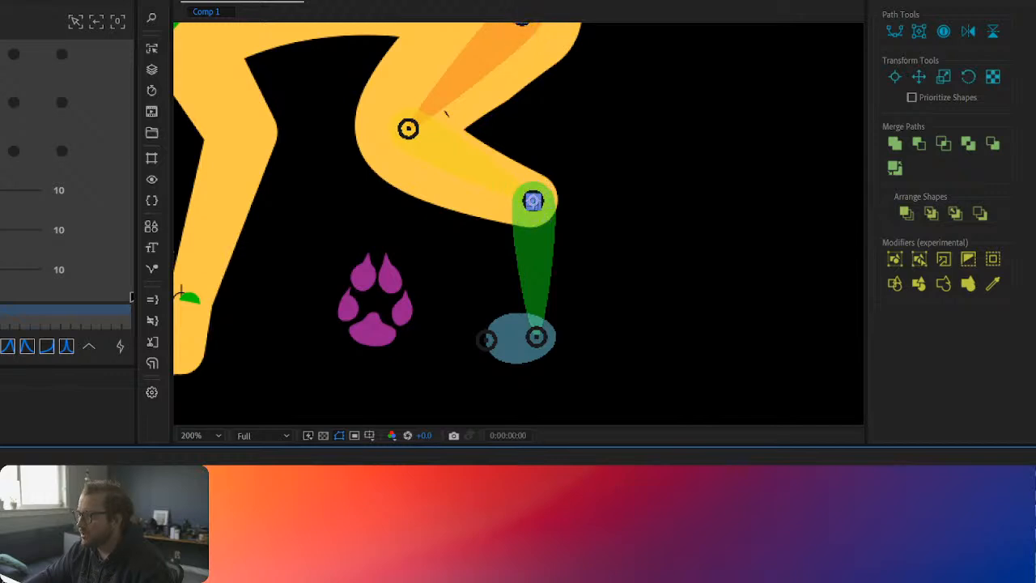
pyautogui.click(555, 214)
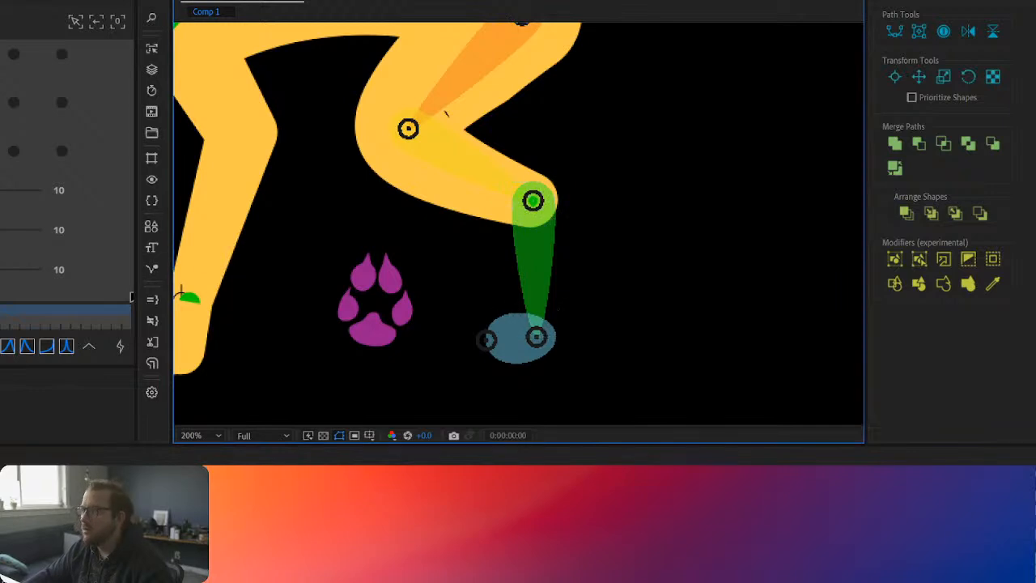
# Step: Outline the hind leg's lower section with four Pen tool points, from the lower foot joint up to the ankle joint
pyautogui.scroll(2, 630, 293)
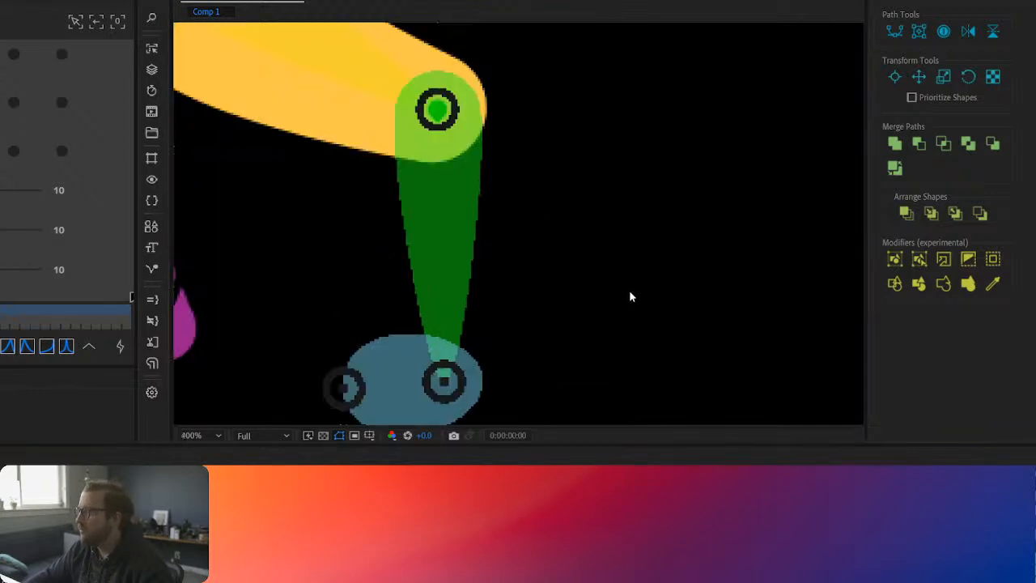
pyautogui.click(405, 383)
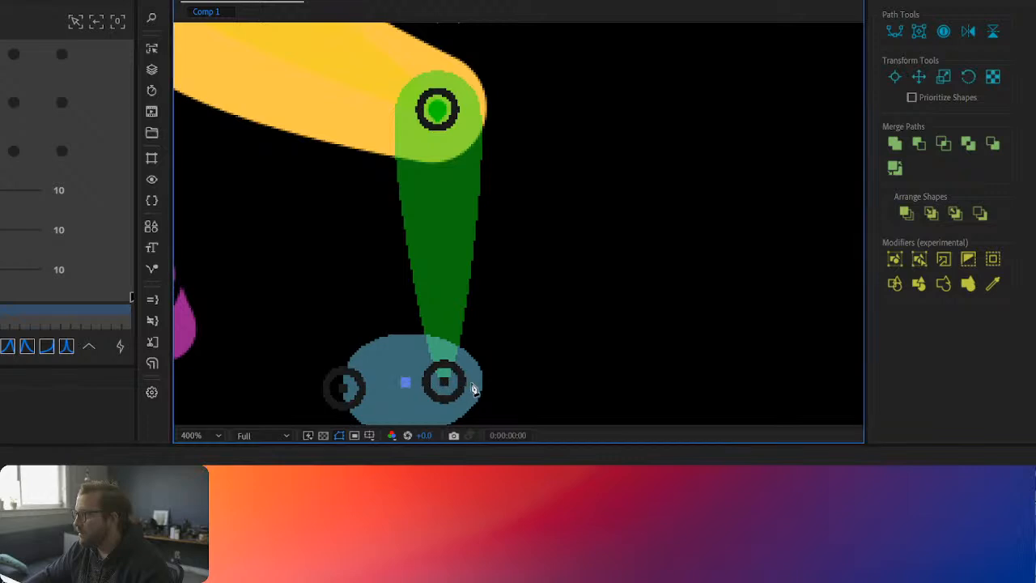
pyautogui.click(481, 383)
pyautogui.click(485, 106)
pyautogui.click(378, 105)
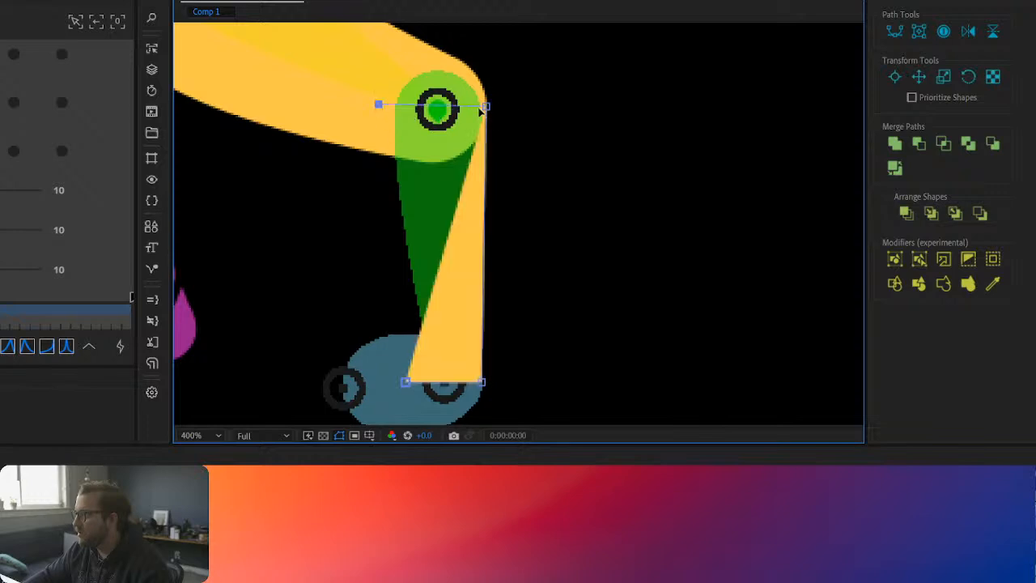
# Step: Level the lower leg shape's two upper corners with the ankle joint and close the path
pyautogui.moveTo(486, 107); pyautogui.dragTo(487, 111)
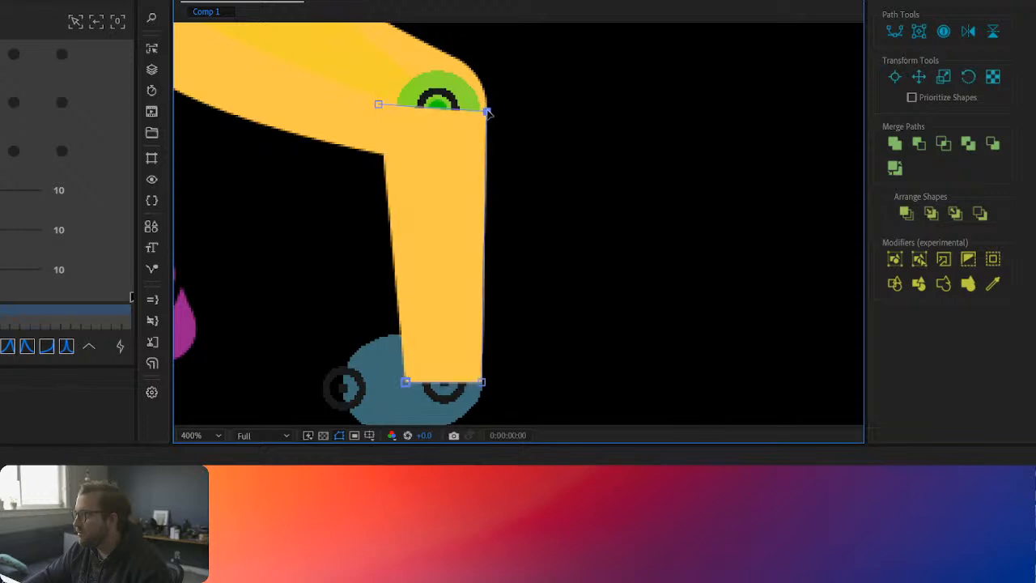
pyautogui.moveTo(378, 105); pyautogui.dragTo(382, 112)
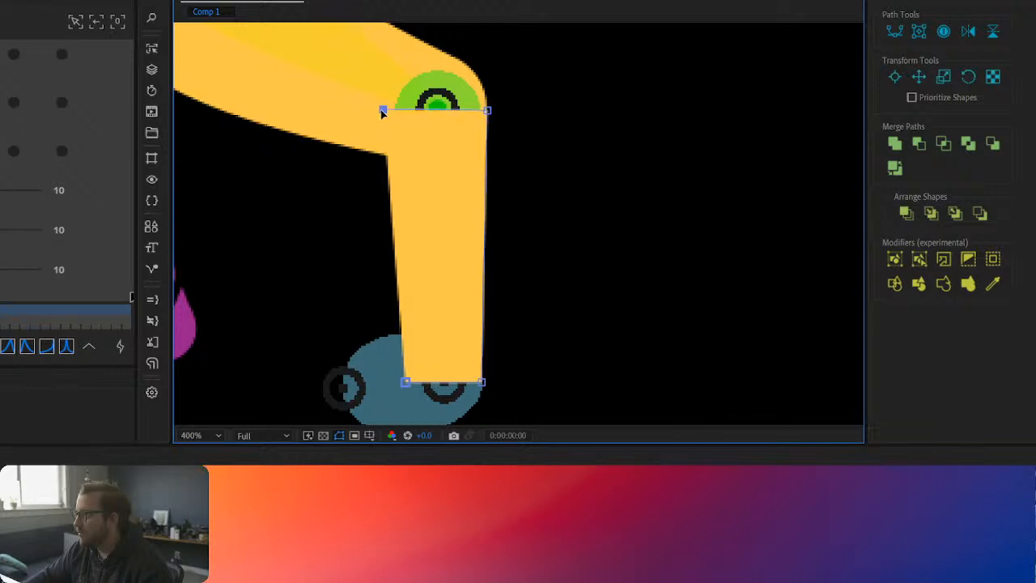
pyautogui.click(406, 381)
pyautogui.press('v')
pyautogui.click(429, 283)
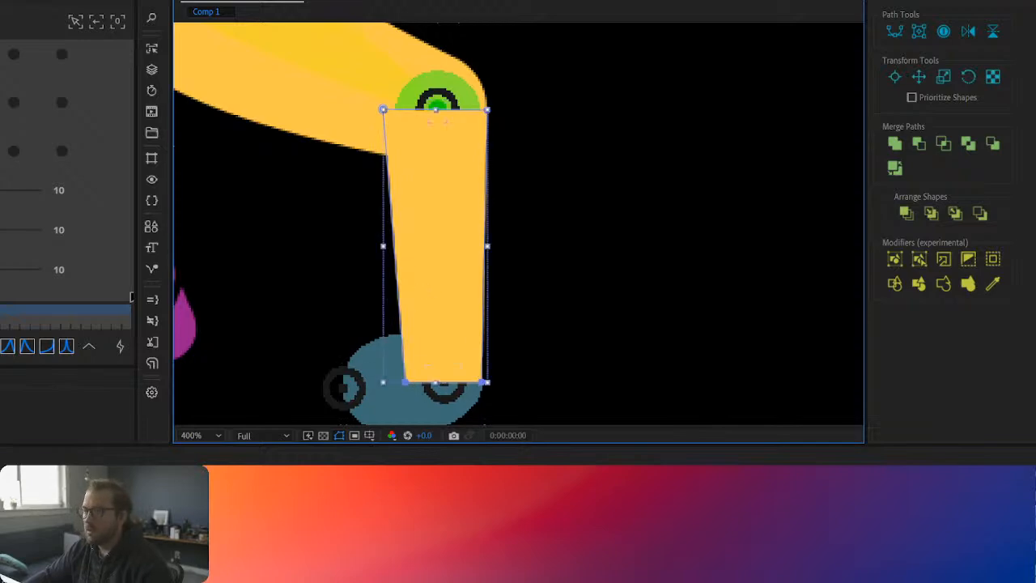
# Step: Rename the new lower leg shape layer to Foot
pyautogui.click(95, 349)
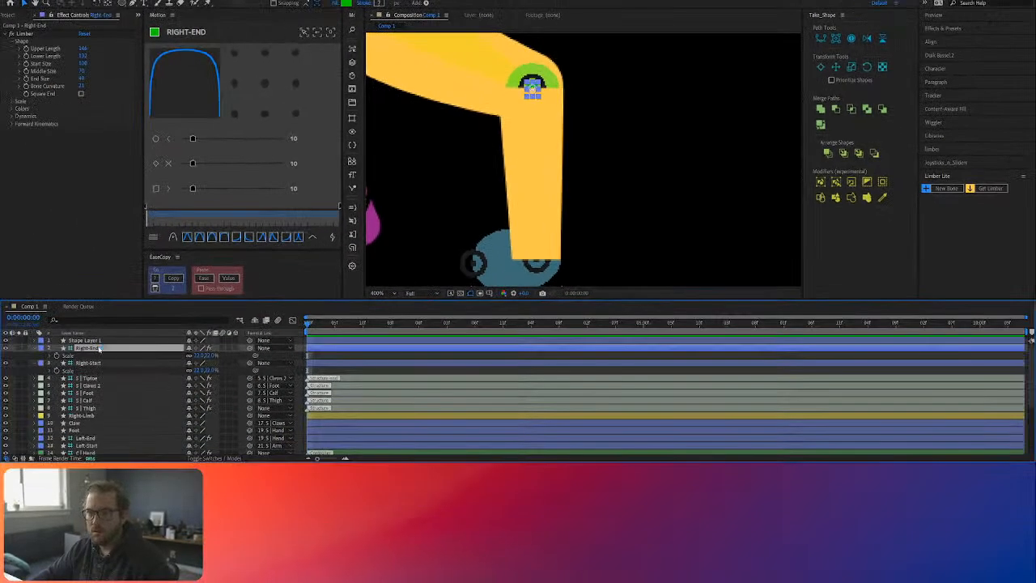
pyautogui.click(95, 340)
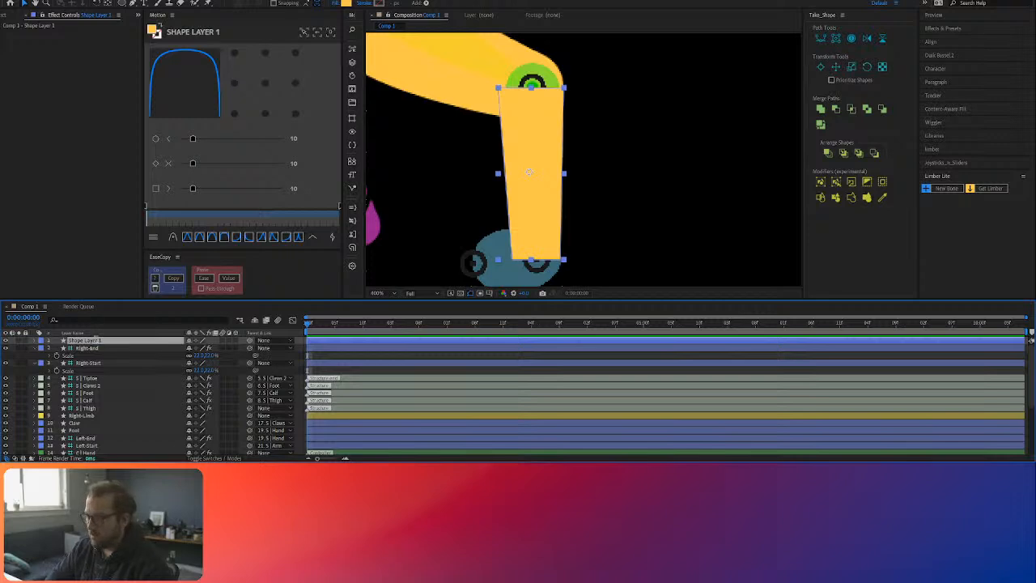
pyautogui.press('Return')
pyautogui.write('Foot')
pyautogui.press('Return')
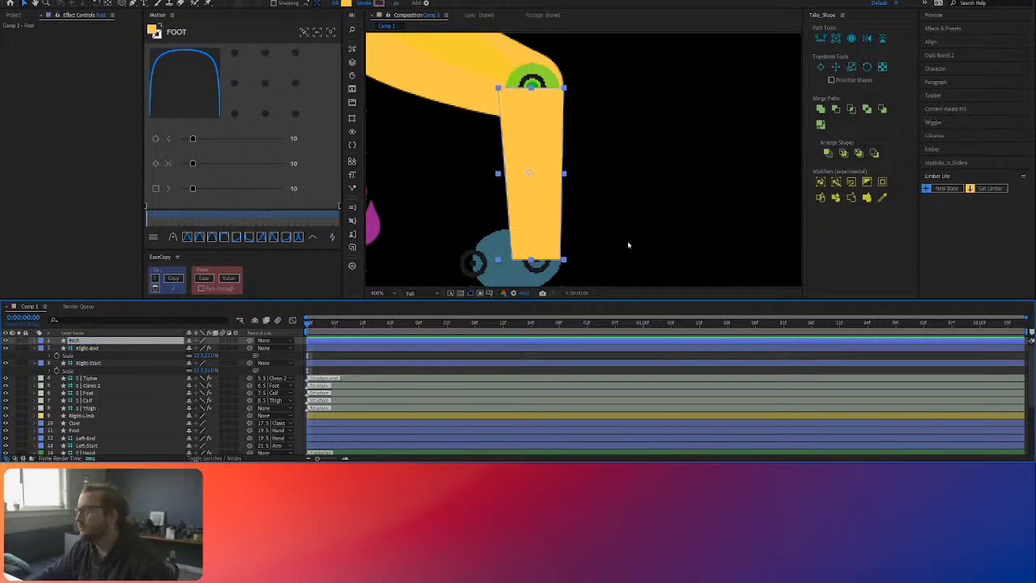
# Step: Rename the front leg's Foot layer as Hand
pyautogui.click(599, 192)
pyautogui.click(84, 426)
pyautogui.click(84, 430)
pyautogui.press('Return')
pyautogui.write('Ha')
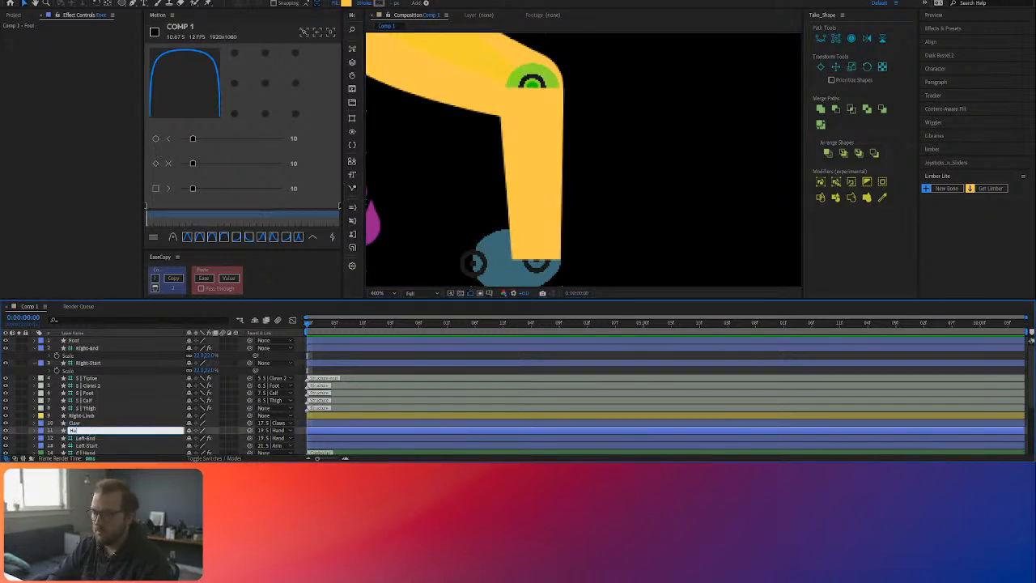
pyautogui.write('nd')
pyautogui.press('Return')
# Step: Draw a circle centered on the hind leg's lower foot joint, as wide as the lower leg's bottom edge
pyautogui.click(98, 342)
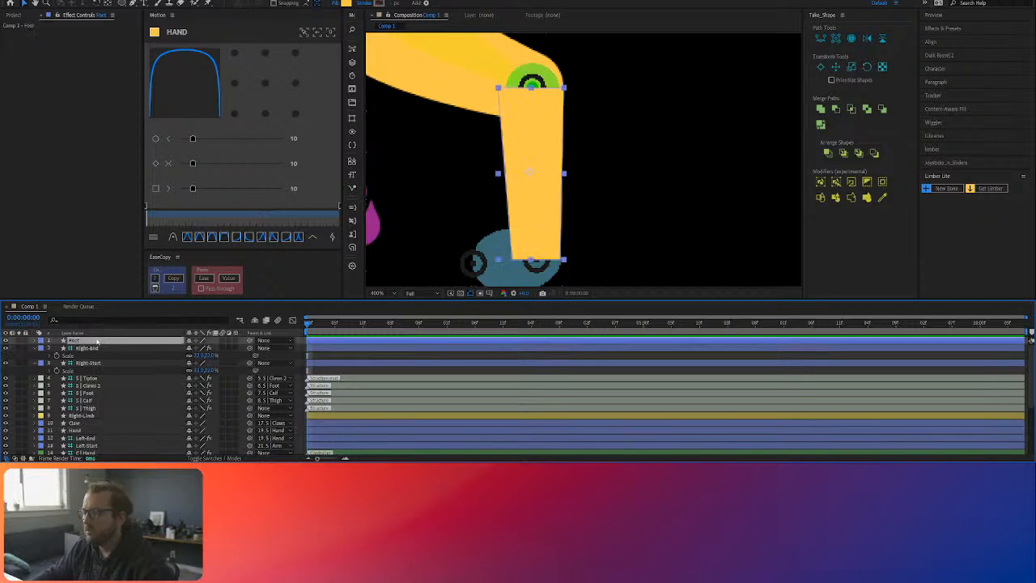
pyautogui.click(449, 353)
pyautogui.moveTo(537, 238); pyautogui.dragTo(559, 137)
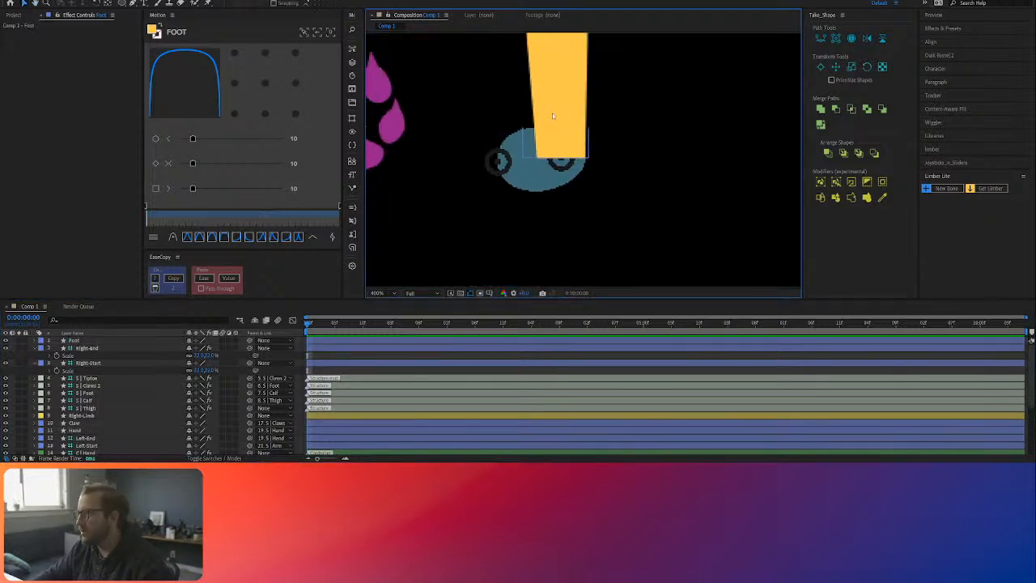
pyautogui.scroll(1, 552, 112)
pyautogui.press('g')
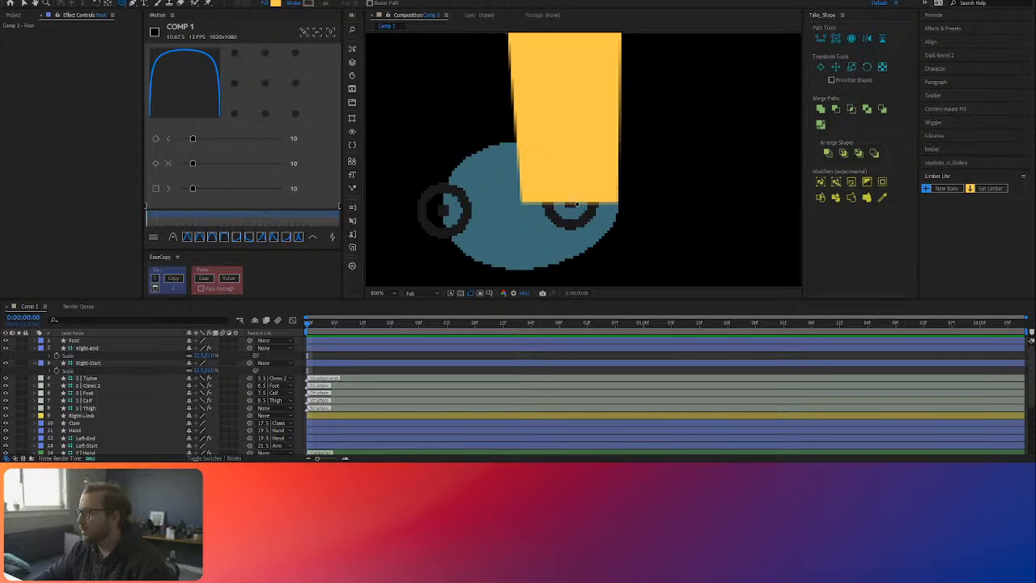
pyautogui.click(572, 204)
pyautogui.moveTo(581, 208); pyautogui.dragTo(619, 234)
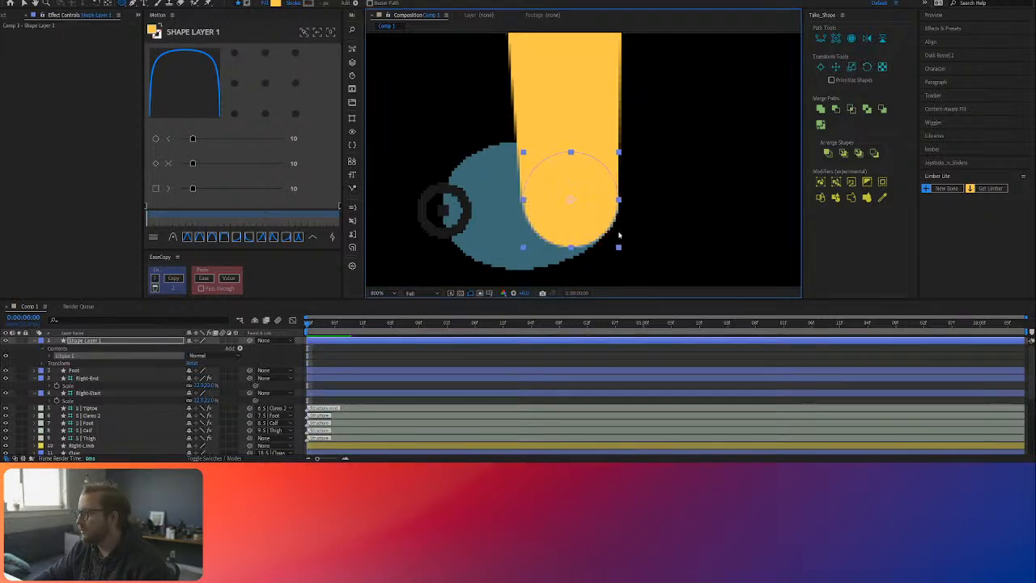
# Step: Draw a closed four-point box with the Pen tool in the circle's layer, extending from the circle's middle to the toe joint
pyautogui.click(120, 5)
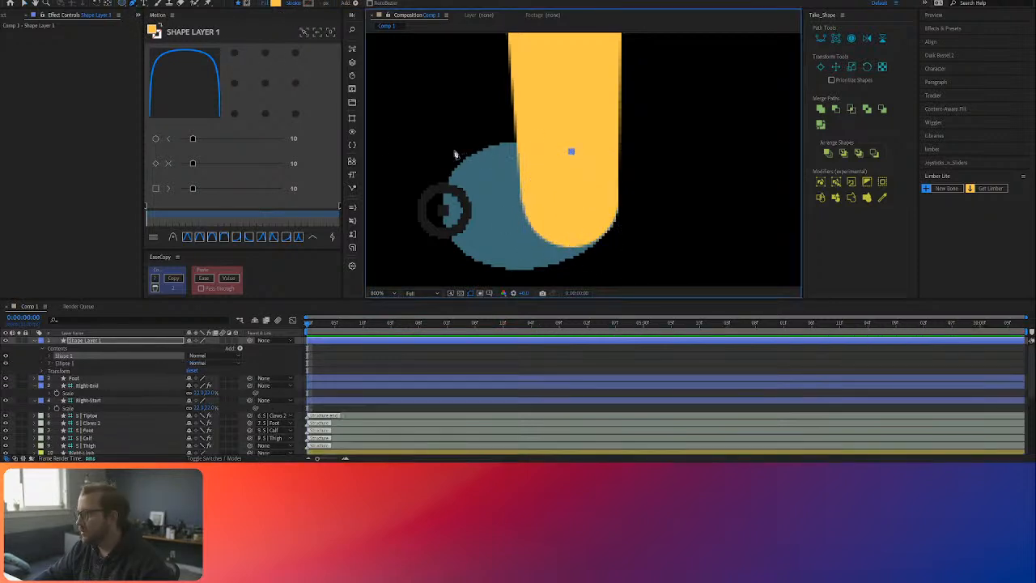
pyautogui.click(430, 246)
pyautogui.click(571, 152)
# Step: Round the toe box's two front corners and nudge its upper front point inward to form a paw outline
pyautogui.click(106, 343)
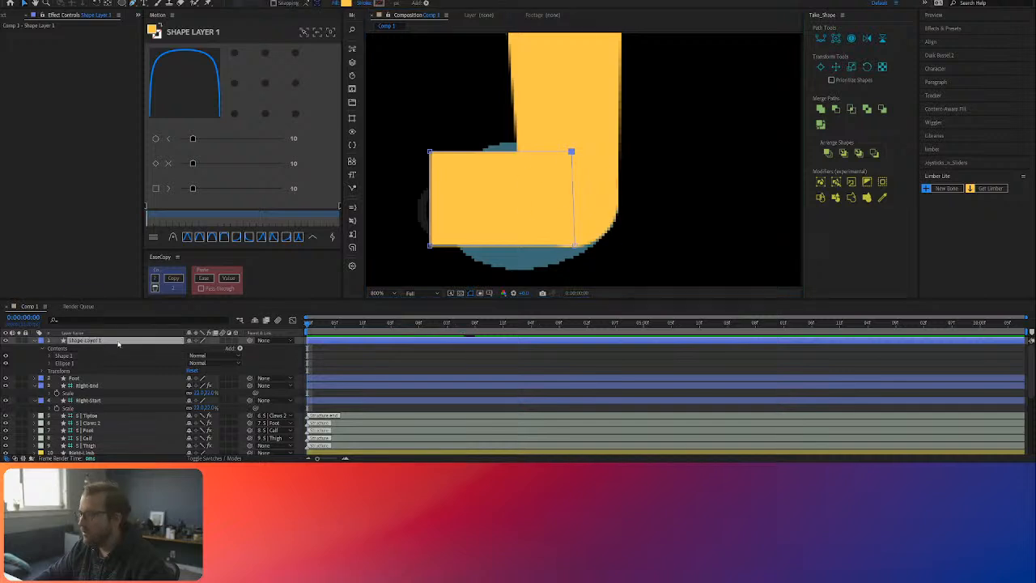
pyautogui.click(131, 5)
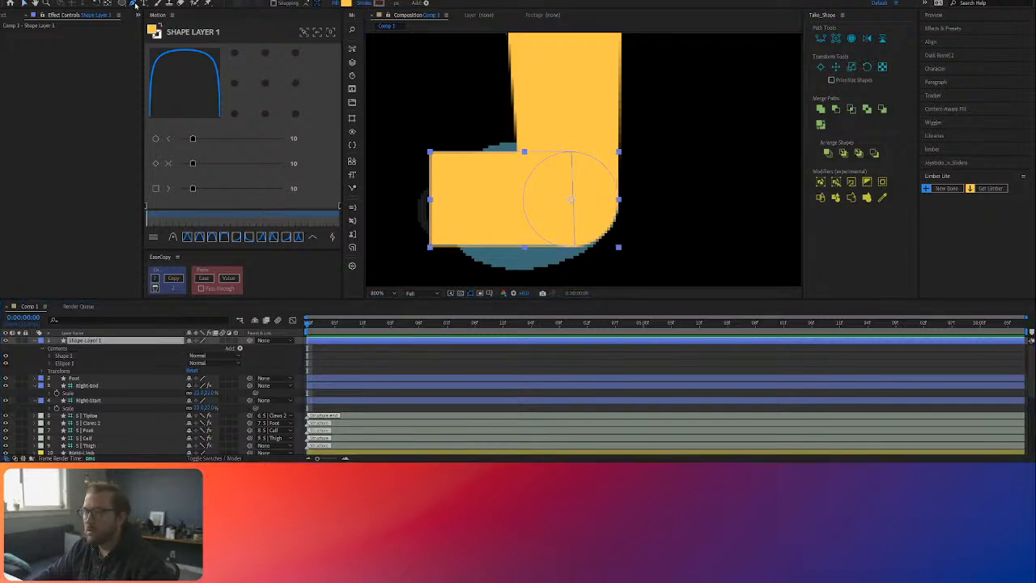
pyautogui.click(572, 152)
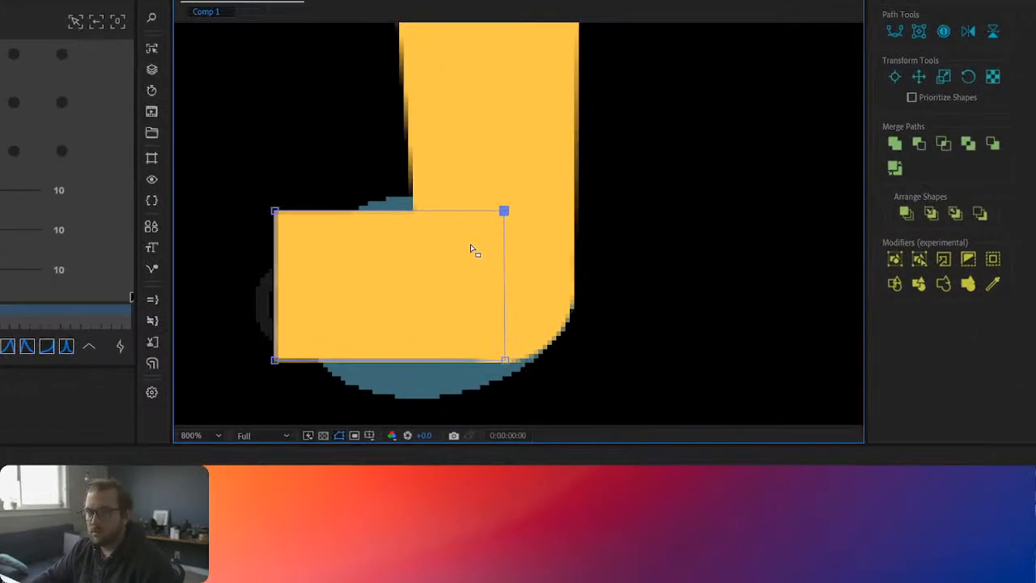
pyautogui.moveTo(276, 211); pyautogui.dragTo(222, 274)
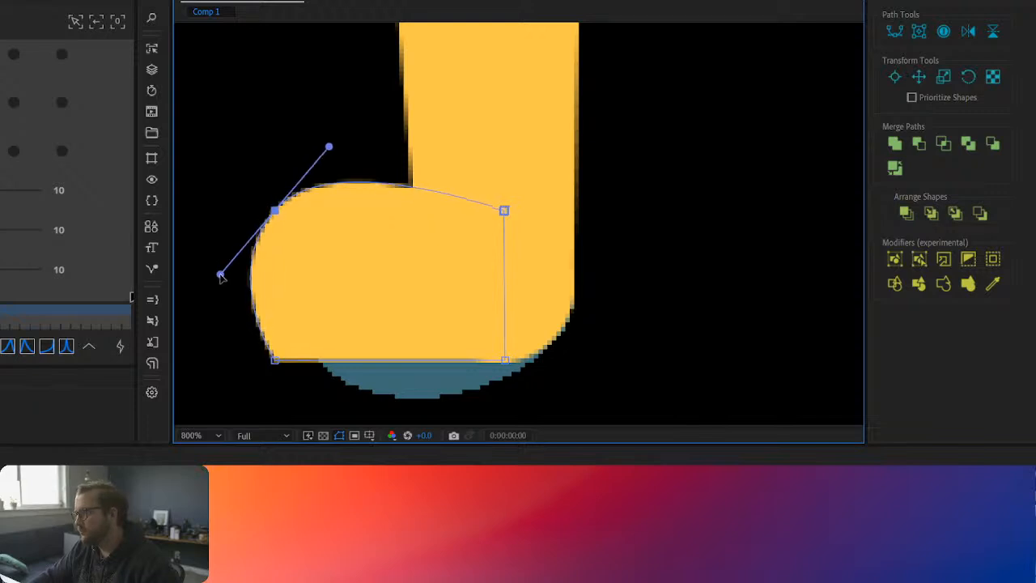
pyautogui.moveTo(282, 214); pyautogui.dragTo(287, 217)
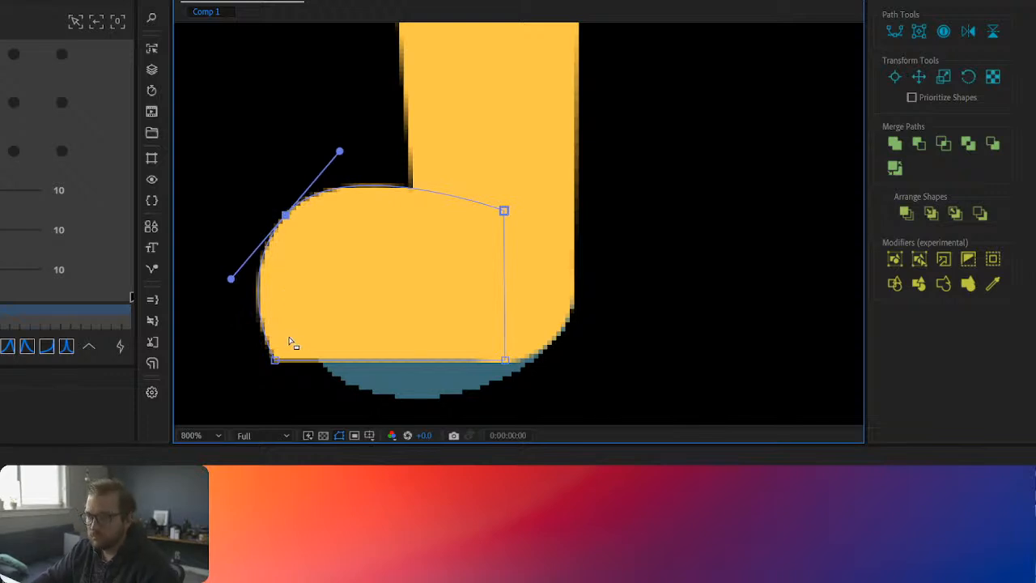
pyautogui.moveTo(275, 359); pyautogui.dragTo(301, 365)
pyautogui.press('v')
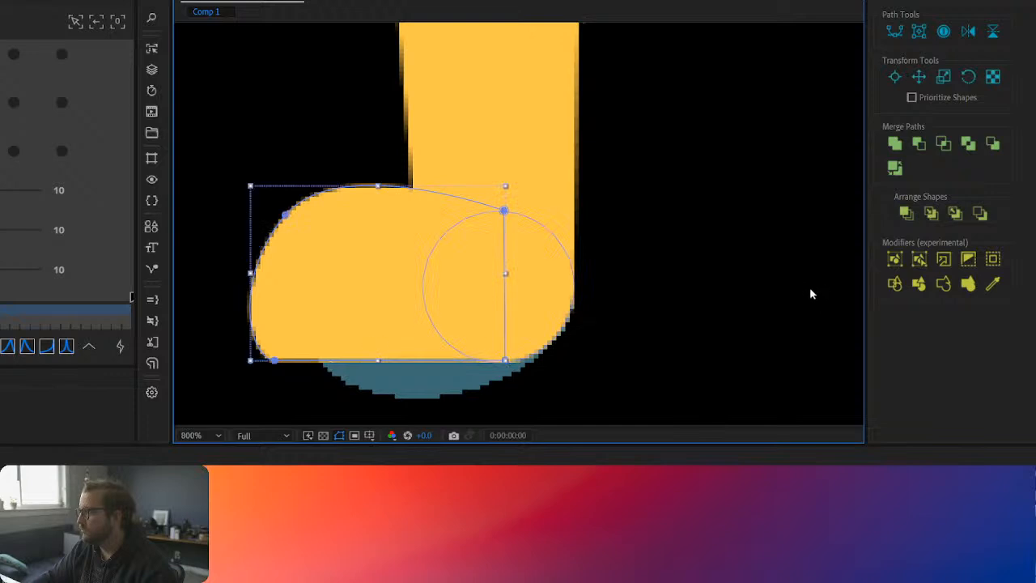
pyautogui.click(803, 295)
pyautogui.scroll(-4, 696, 301)
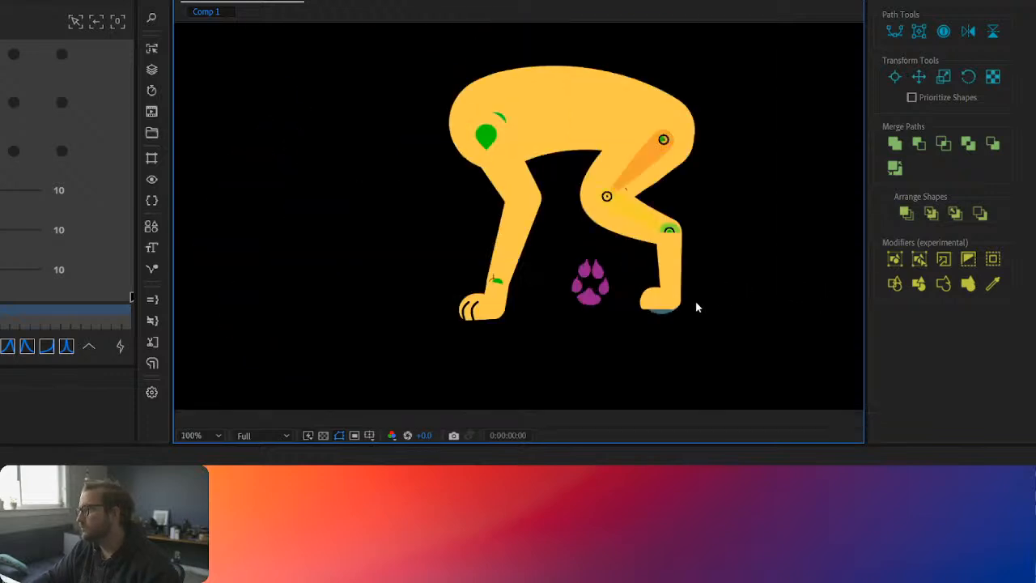
pyautogui.scroll(2, 713, 305)
pyautogui.scroll(1, 556, 287)
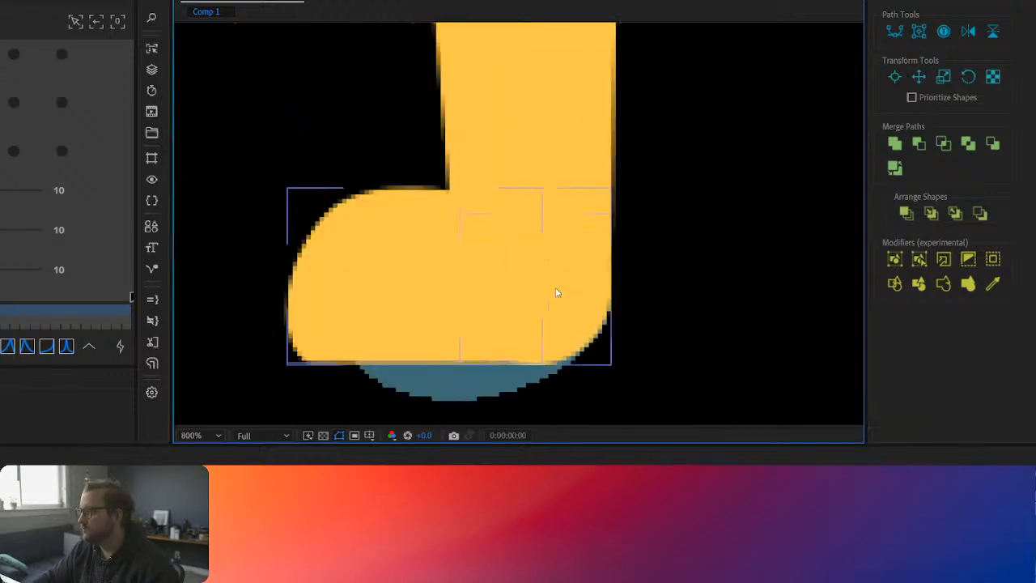
# Step: Draw a black three-point claw line with the Pen tool near the front of the hind paw, curving down to its sole
pyautogui.click(386, 268)
pyautogui.click(5, 3)
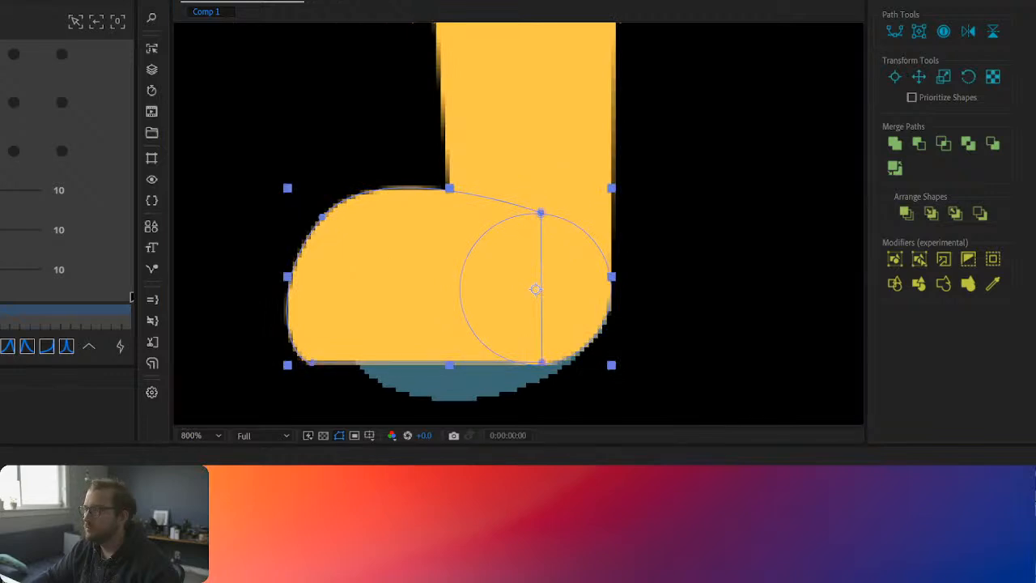
pyautogui.click(326, 362)
pyautogui.hotkey('ctrl', 'z')
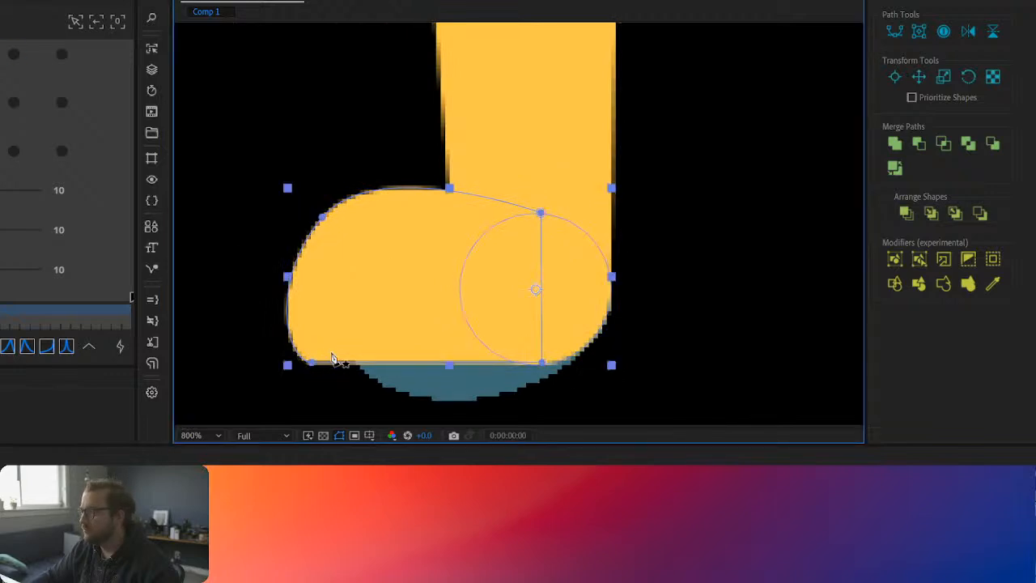
pyautogui.click(348, 252)
pyautogui.moveTo(324, 291); pyautogui.dragTo(321, 313)
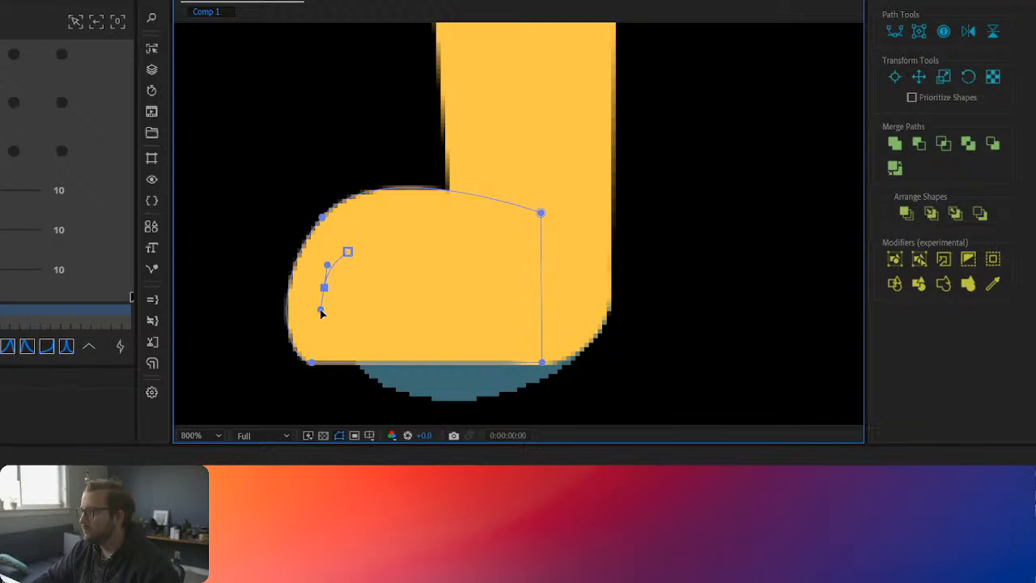
pyautogui.click(327, 358)
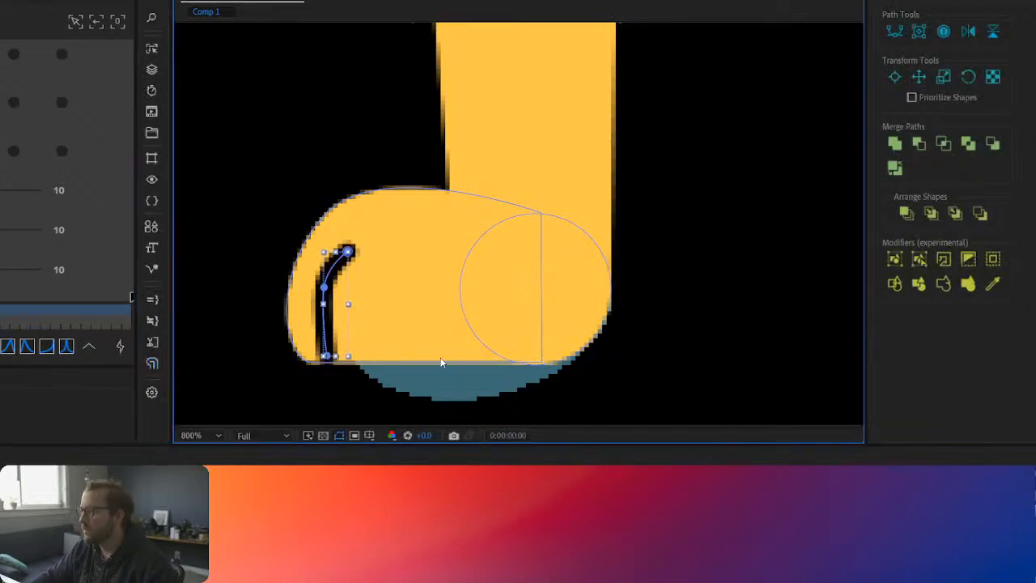
# Step: Adjust the claw line's points and middle curve so it bends smoothly and ends at the paw's bottom edge
pyautogui.moveTo(328, 361); pyautogui.dragTo(332, 364)
pyautogui.moveTo(328, 292); pyautogui.dragTo(333, 256)
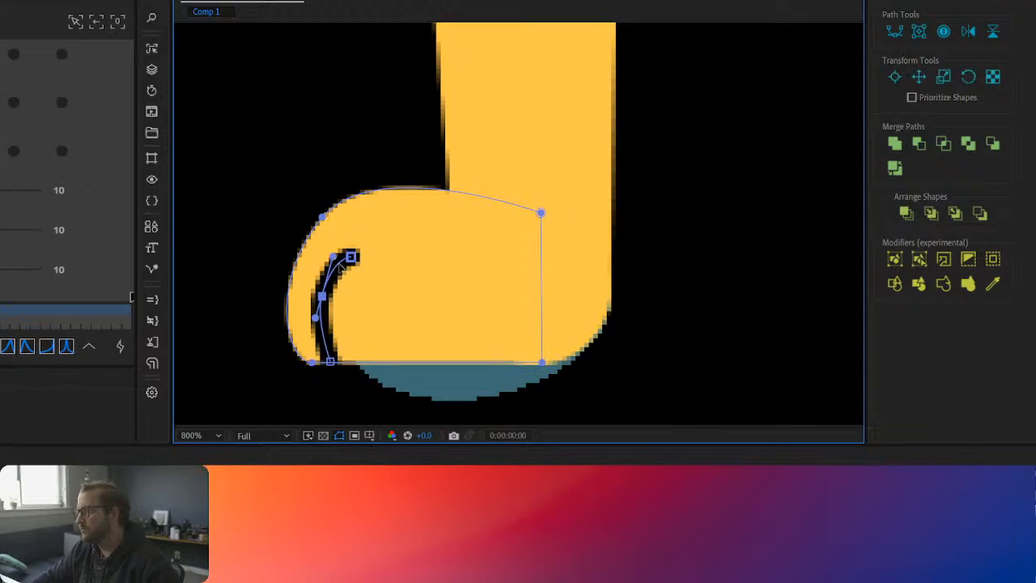
pyautogui.click(332, 273)
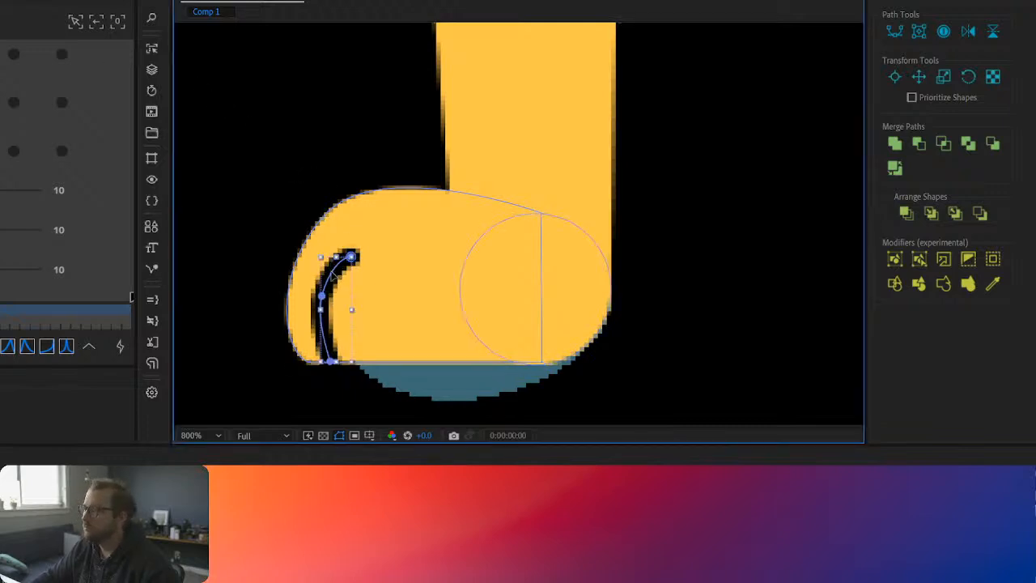
# Step: Try to place a copy of the claw line farther back on the paw, and undo the attempts
pyautogui.moveTo(332, 278)
pyautogui.mouseDown()
pyautogui.moveTo(403, 276)
pyautogui.moveTo(350, 276)
pyautogui.mouseUp()
pyautogui.doubleClick(390, 275)
pyautogui.hotkey('ctrl', 'z')
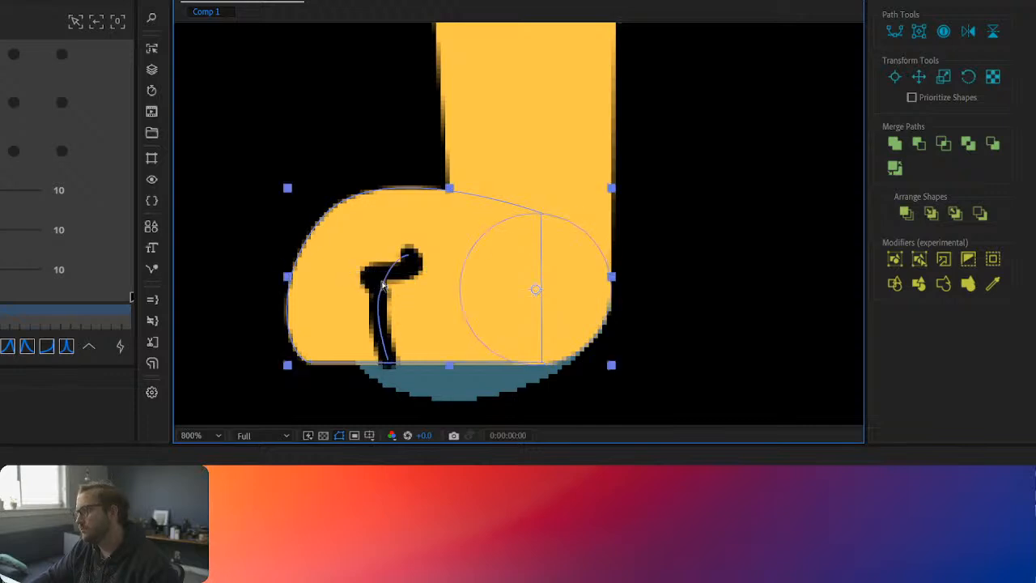
pyautogui.click(391, 276)
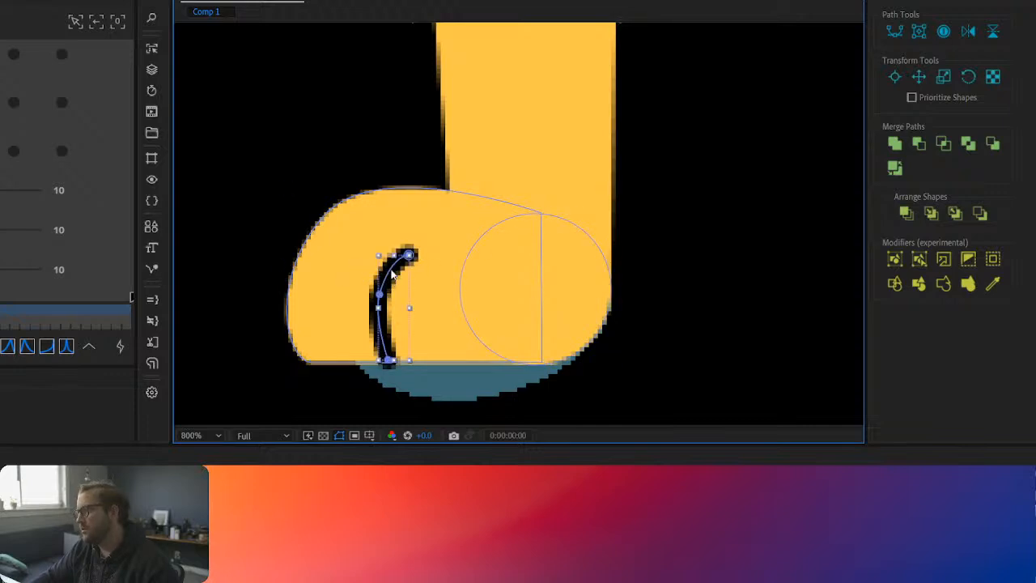
pyautogui.press('g')
pyautogui.moveTo(395, 273); pyautogui.dragTo(371, 278)
pyautogui.hotkey('ctrl', 'z')
pyautogui.click(397, 274)
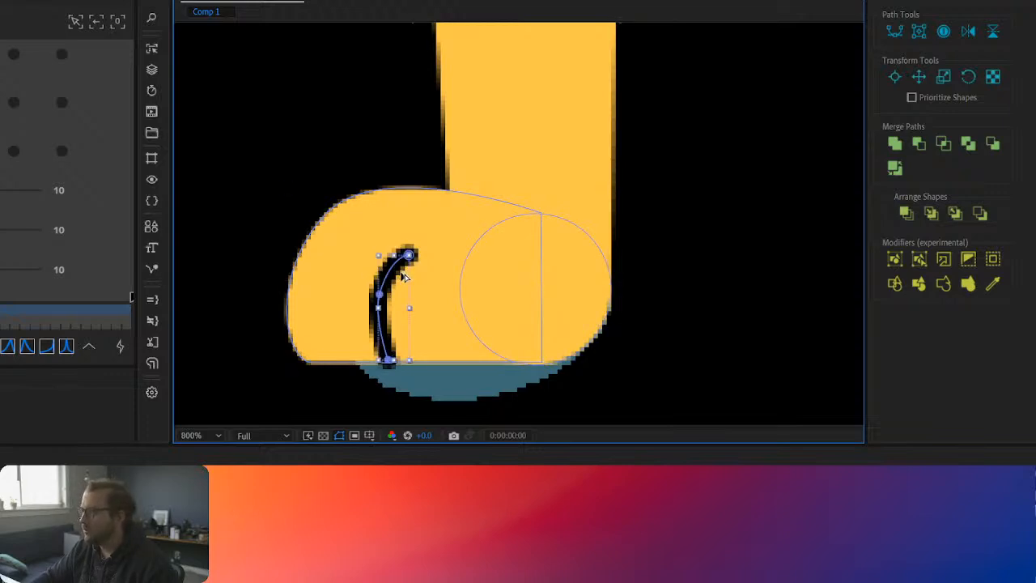
pyautogui.click(384, 277)
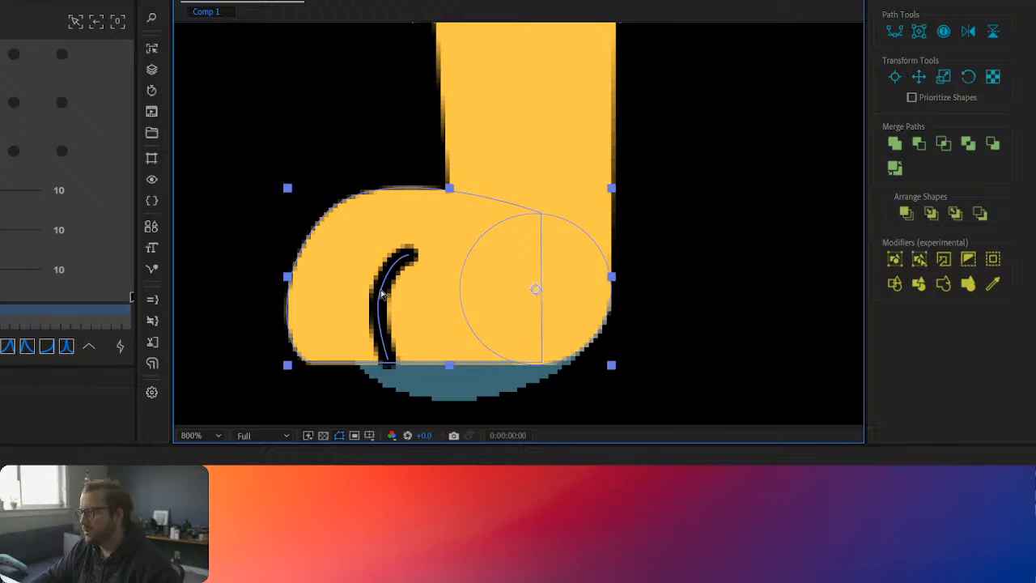
pyautogui.hotkey('ctrl', 'z')
pyautogui.click(334, 277)
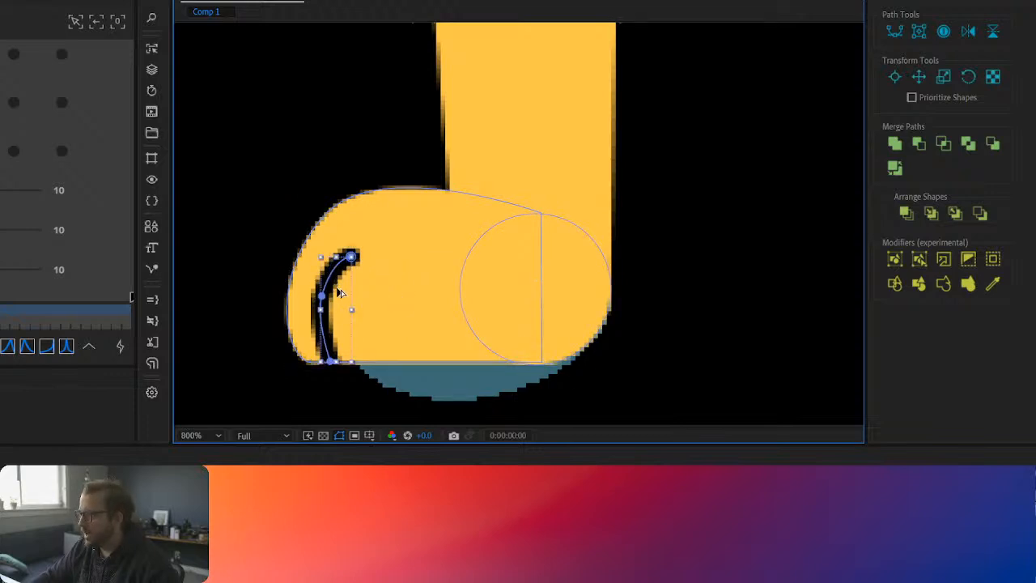
pyautogui.moveTo(332, 273); pyautogui.dragTo(355, 292)
pyautogui.hotkey('ctrl', 'z')
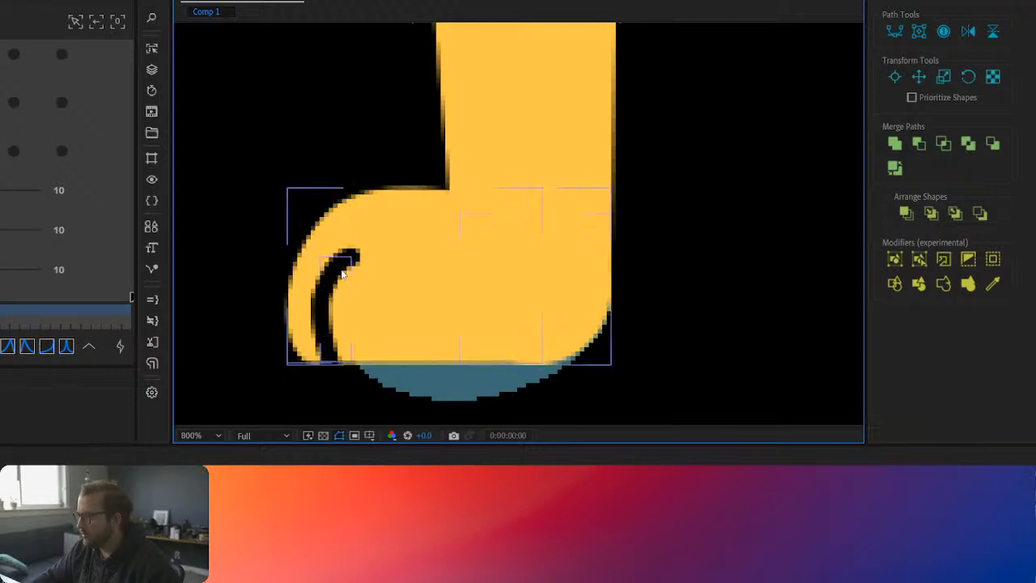
# Step: Duplicate the claw line and place the copy a short distance behind the first one on the paw
pyautogui.click(344, 265)
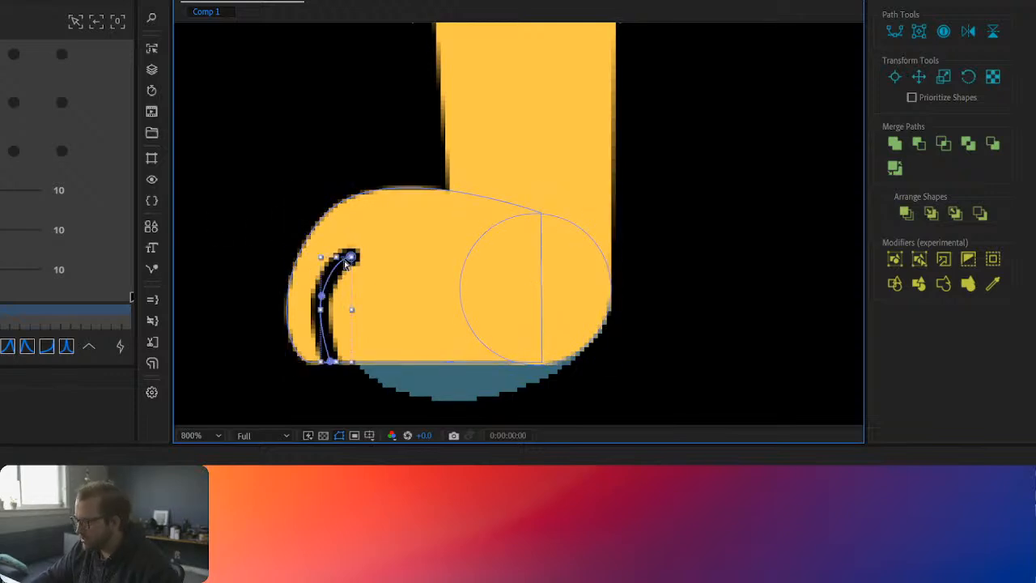
pyautogui.hotkey('ctrl', 'd')
pyautogui.moveTo(340, 280); pyautogui.dragTo(389, 278)
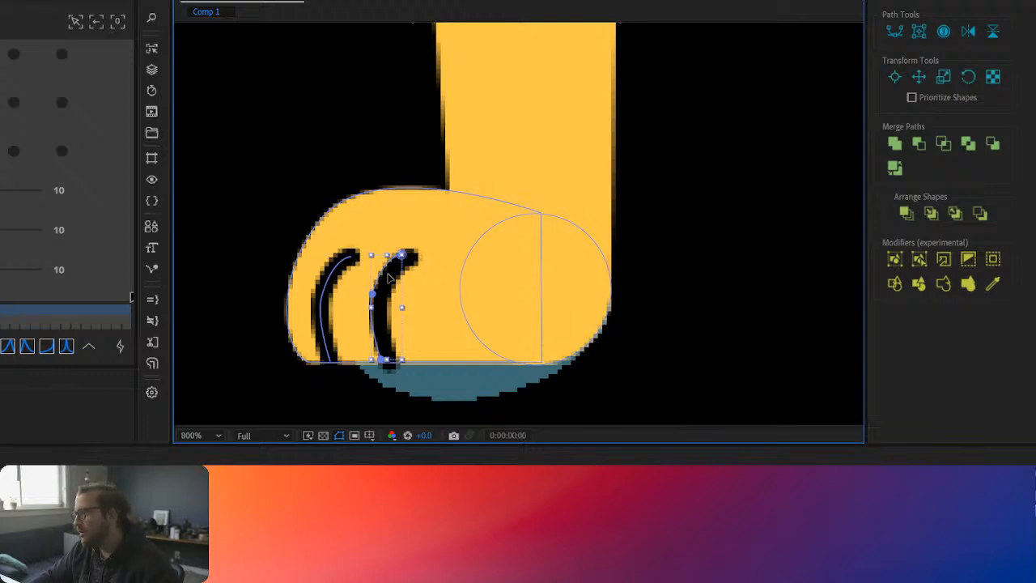
pyautogui.click(319, 505)
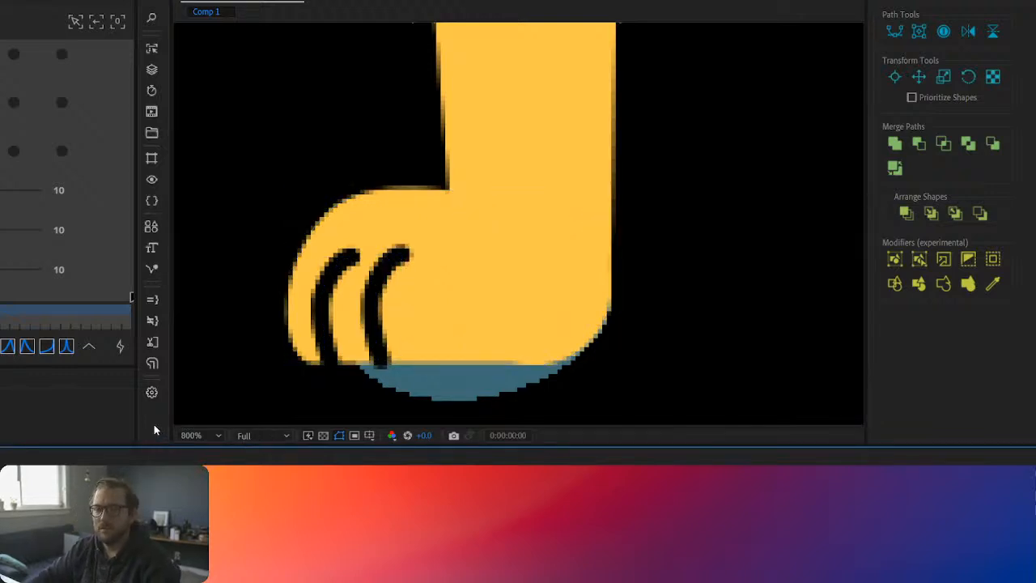
# Step: Rename the new hind paw shape layer as Claw
pyautogui.click(152, 503)
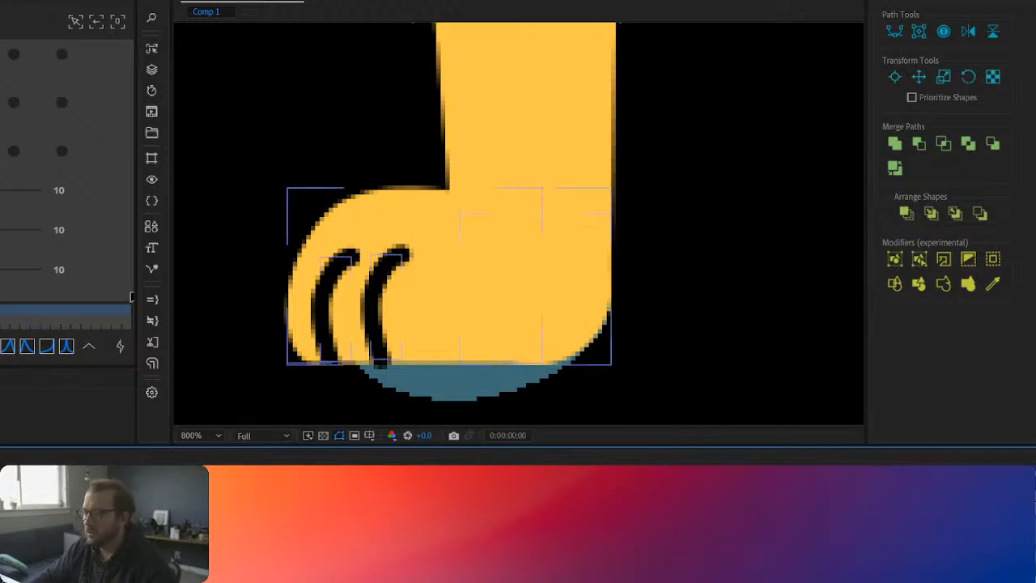
pyautogui.click(152, 504)
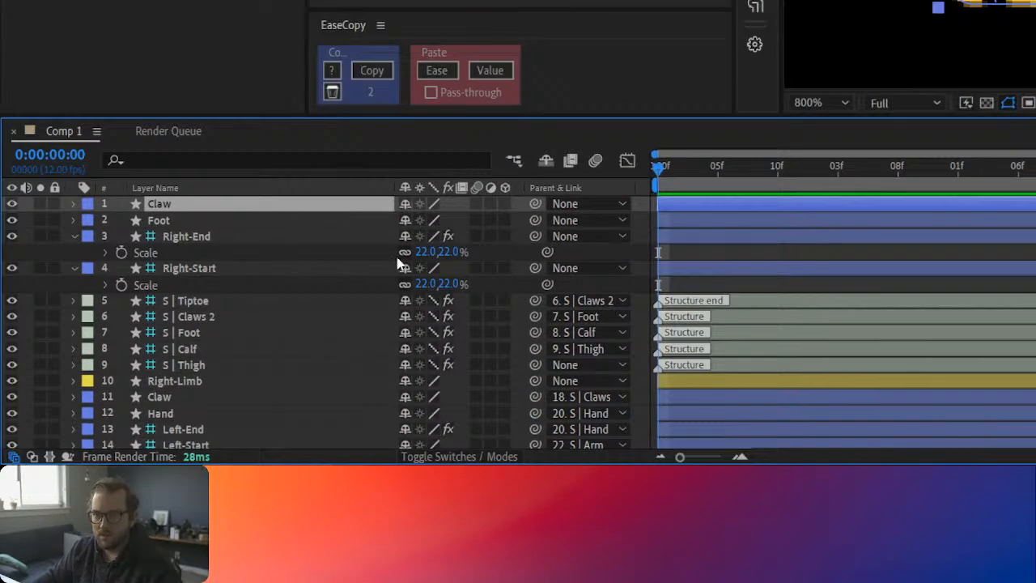
# Step: Parent the hind Claw layer to S | Claws 2 and the Foot layer to S | Foot
pyautogui.moveTo(535, 203); pyautogui.dragTo(209, 315)
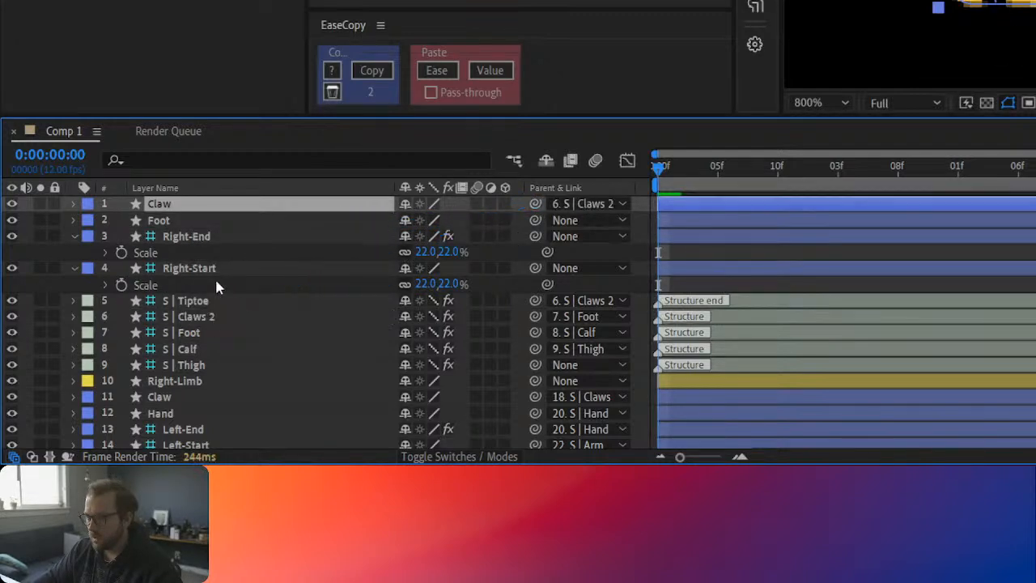
pyautogui.click(168, 221)
pyautogui.moveTo(535, 220); pyautogui.dragTo(194, 333)
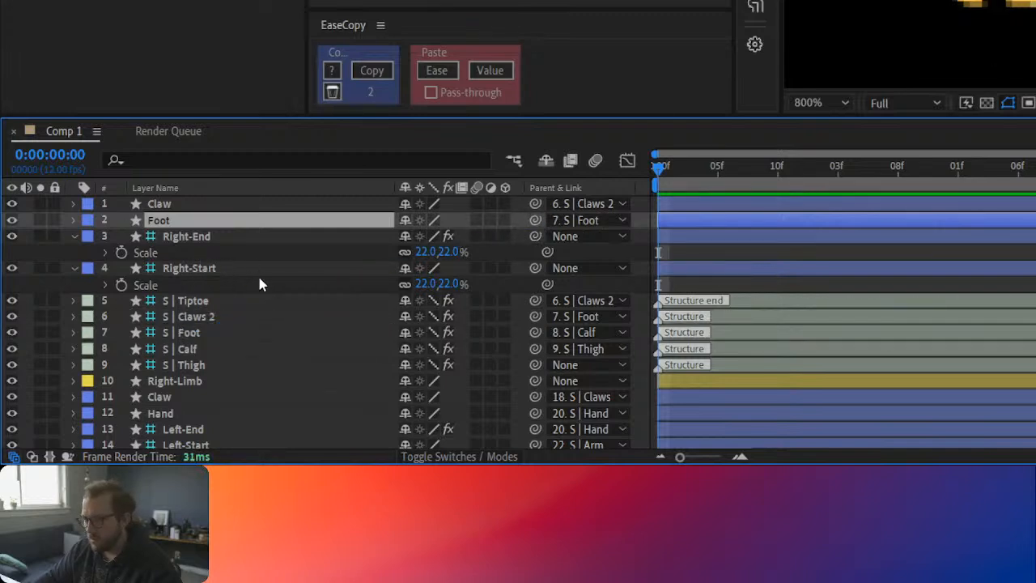
# Step: Apply Duik's Auto-rig & IK to the hind leg structures from S | Thigh to S | Tiptoe and try out the foot controller
pyautogui.click(206, 367)
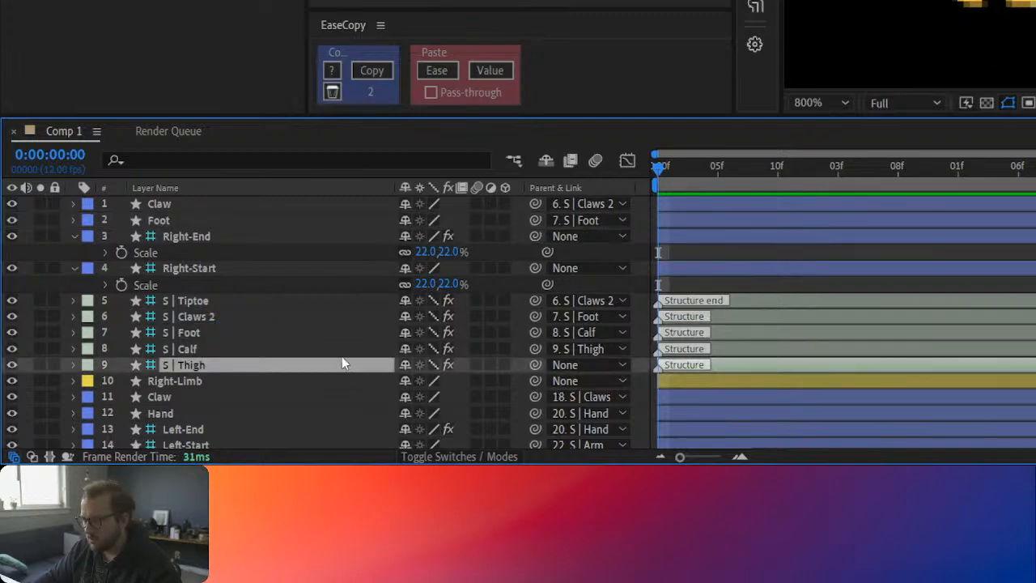
pyautogui.scroll(-3, 909, 44)
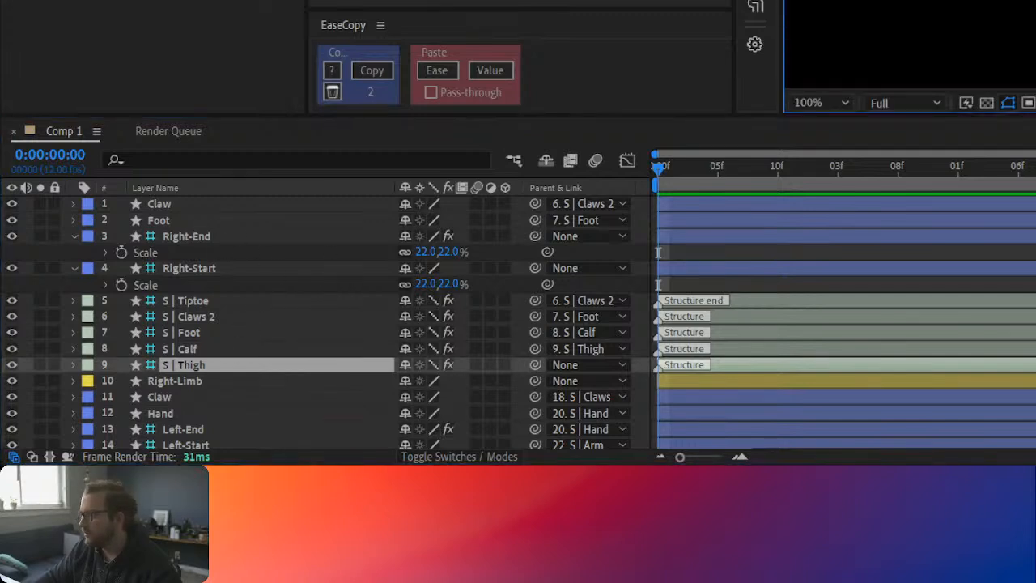
pyautogui.hotkey('ctrl', 'shift', 'a')
pyautogui.click(274, 370)
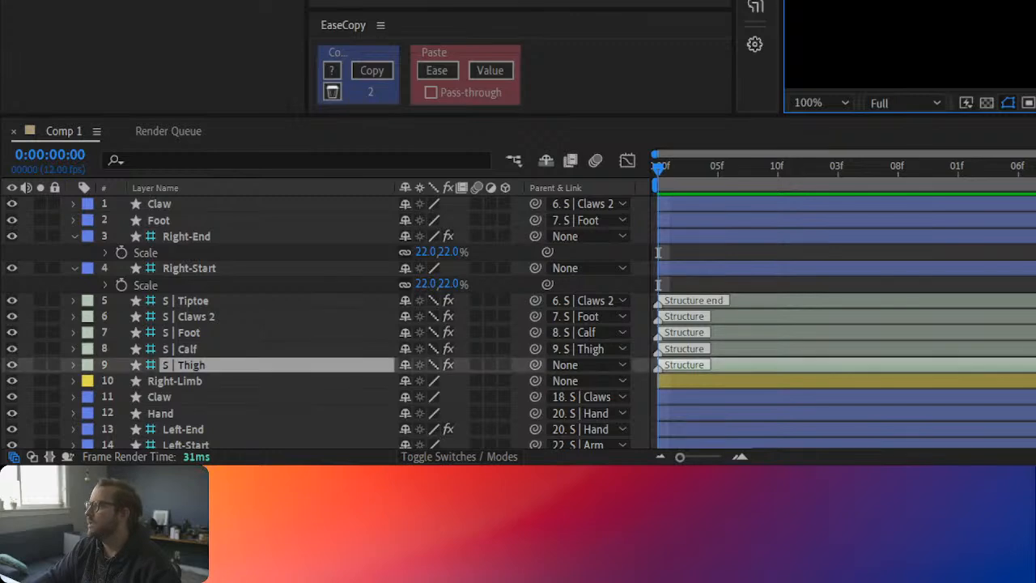
pyautogui.keyDown('shift'); pyautogui.click(194, 307); pyautogui.keyUp('shift')
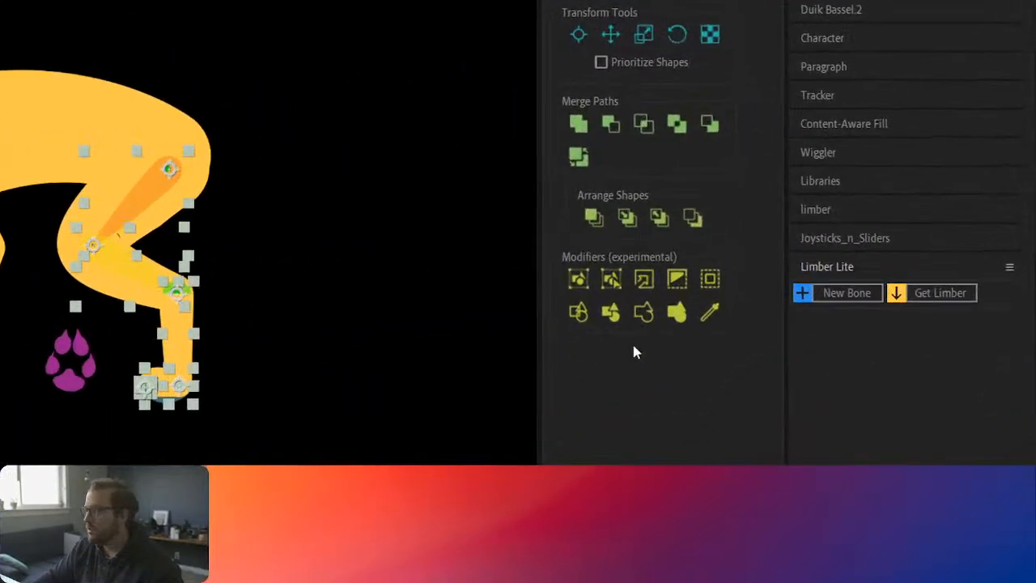
pyautogui.click(899, 11)
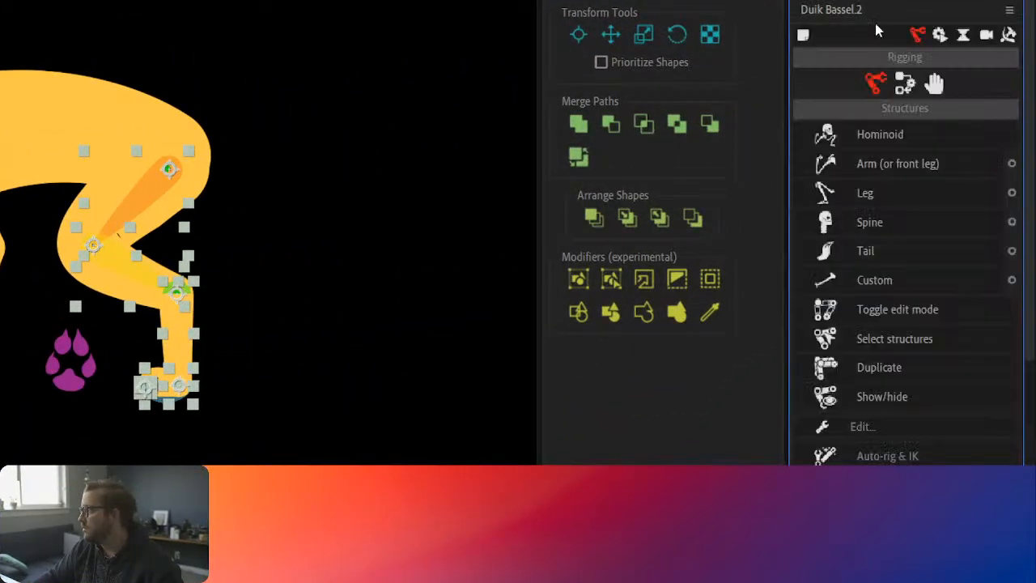
pyautogui.click(905, 82)
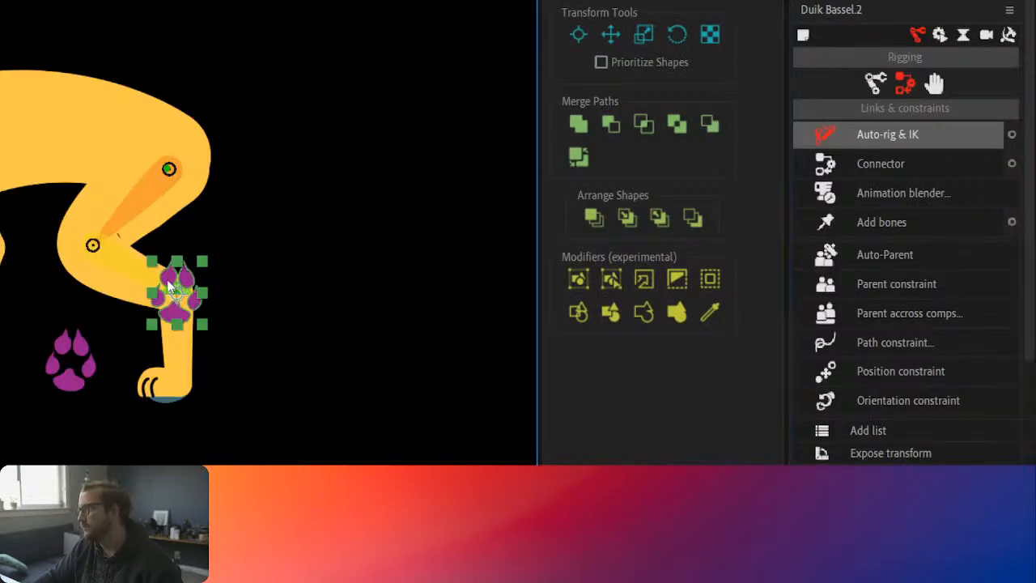
pyautogui.moveTo(177, 298)
pyautogui.mouseDown()
pyautogui.moveTo(166, 291)
pyautogui.moveTo(184, 282)
pyautogui.moveTo(199, 298)
pyautogui.moveTo(177, 295)
pyautogui.mouseUp()
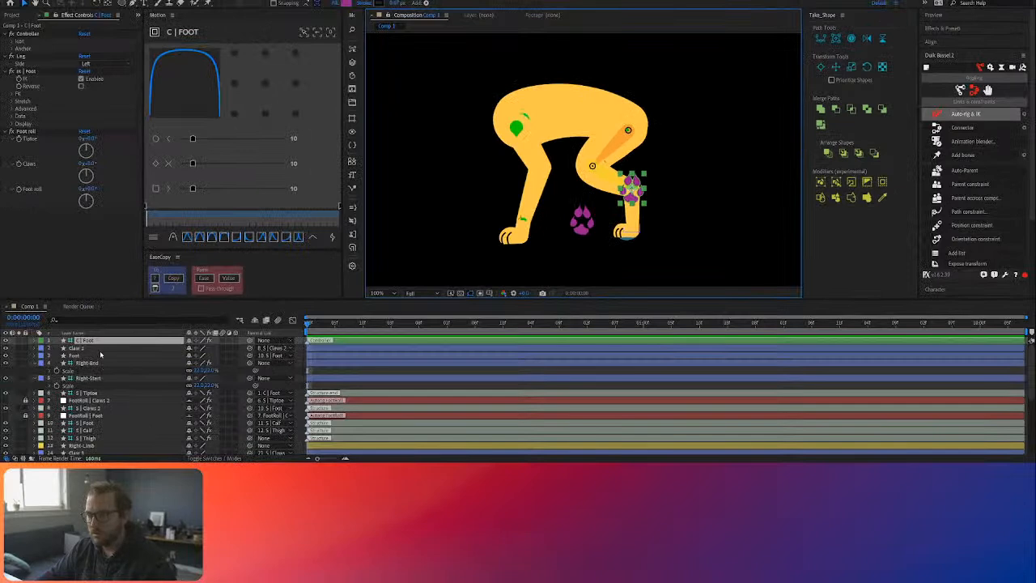
# Step: Parent the Right-End layer to S | Foot and test the hind leg with a small move of the C | Foot controller
pyautogui.click(94, 365)
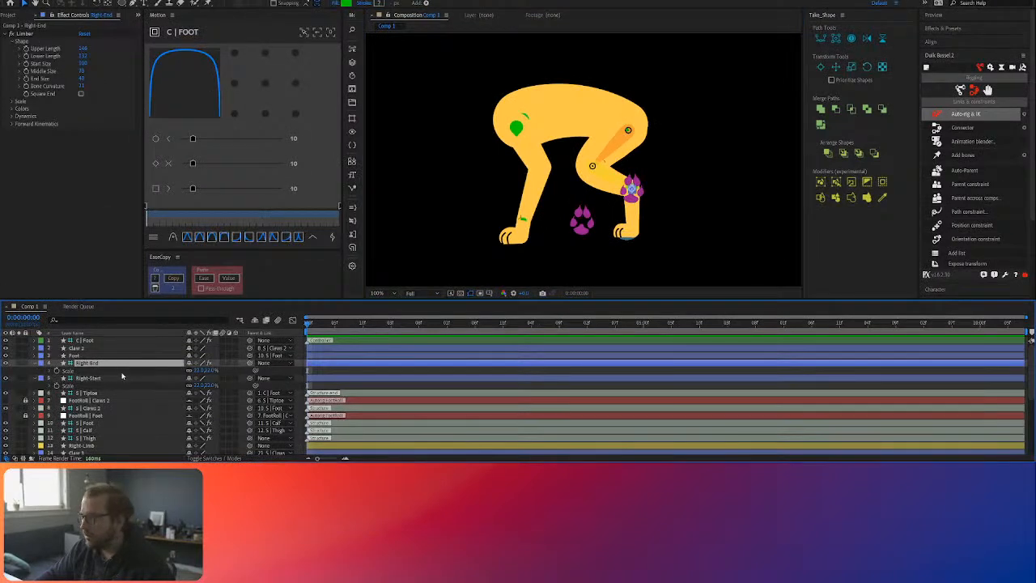
pyautogui.click(95, 364)
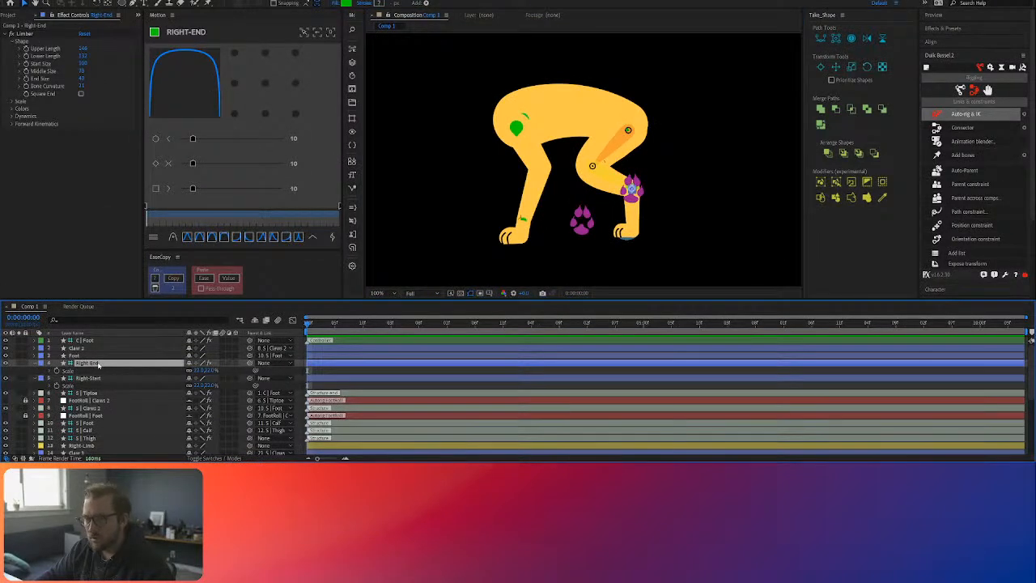
pyautogui.moveTo(252, 366); pyautogui.dragTo(93, 424)
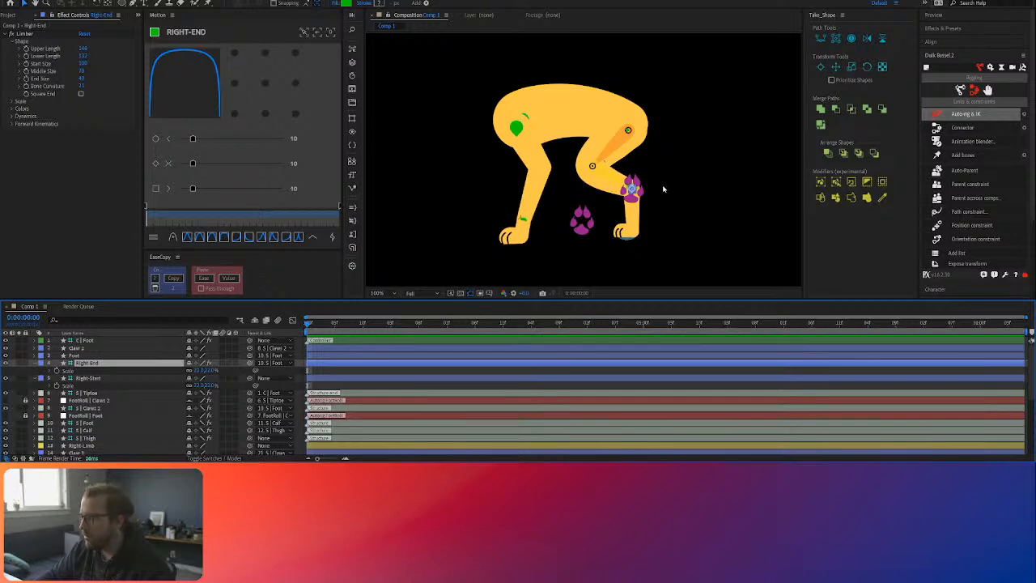
pyautogui.moveTo(635, 191)
pyautogui.mouseDown()
pyautogui.moveTo(640, 175)
pyautogui.moveTo(624, 181)
pyautogui.moveTo(638, 188)
pyautogui.moveTo(621, 212)
pyautogui.moveTo(631, 191)
pyautogui.mouseUp()
pyautogui.hotkey('ctrl', 'z')
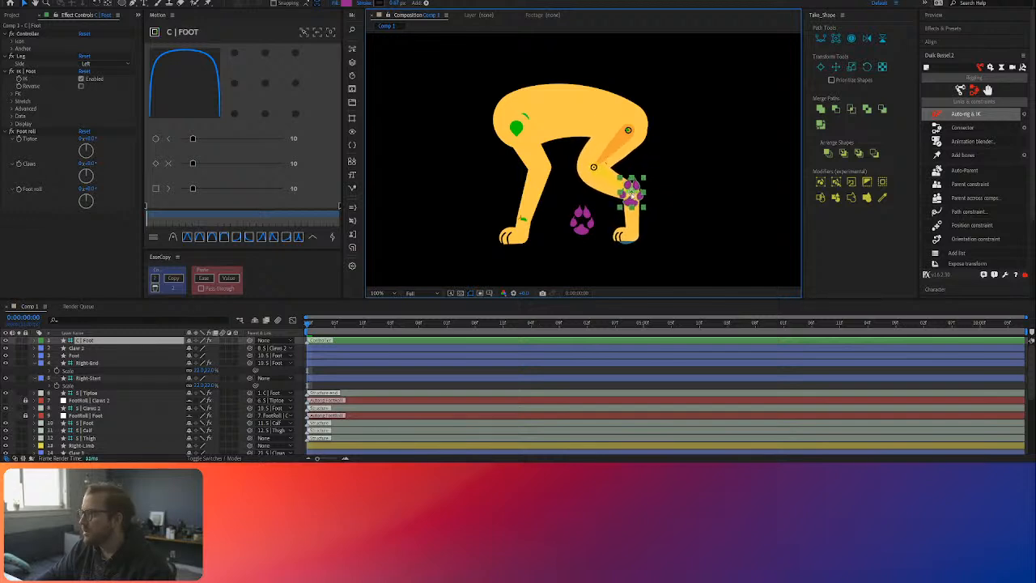
# Step: Offset the C | Foot controller's icon so it sits behind the hind paw, and shift the controller slightly backward
pyautogui.click(12, 41)
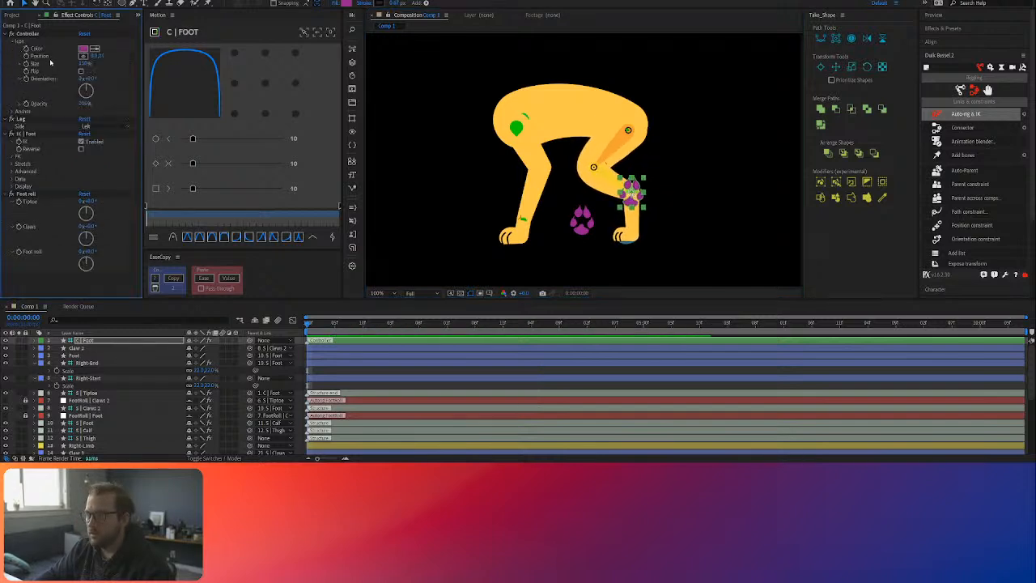
pyautogui.moveTo(103, 56); pyautogui.dragTo(140, 59)
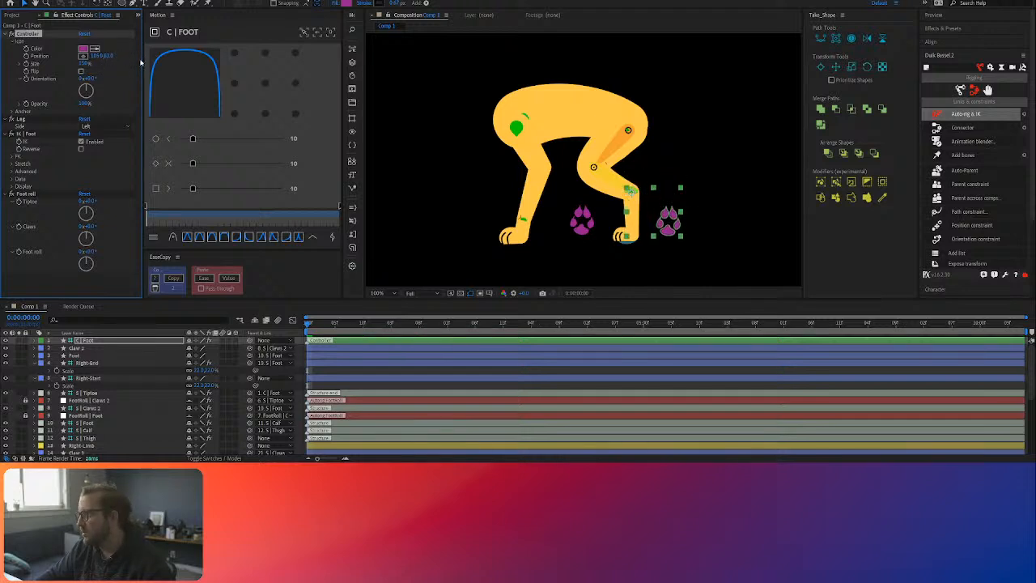
pyautogui.click(705, 241)
pyautogui.moveTo(673, 227)
pyautogui.mouseDown()
pyautogui.moveTo(690, 212)
pyautogui.moveTo(680, 205)
pyautogui.moveTo(703, 220)
pyautogui.moveTo(678, 221)
pyautogui.moveTo(682, 229)
pyautogui.mouseUp()
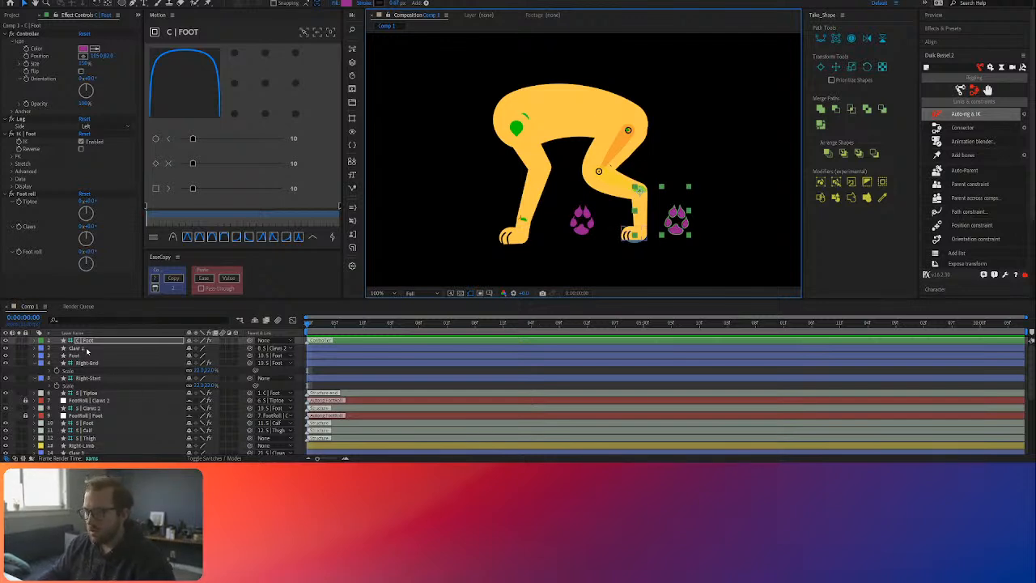
# Step: Unlock the hind leg's FootRoll layers and pre-compose all layers from C | Foot to S | Thigh, except Right-Limb, as Back leg
pyautogui.keyDown('ctrl'); pyautogui.click(86, 348); pyautogui.keyUp('ctrl')
pyautogui.keyDown('ctrl'); pyautogui.click(88, 356); pyautogui.keyUp('ctrl')
pyautogui.keyDown('ctrl'); pyautogui.click(87, 364); pyautogui.keyUp('ctrl')
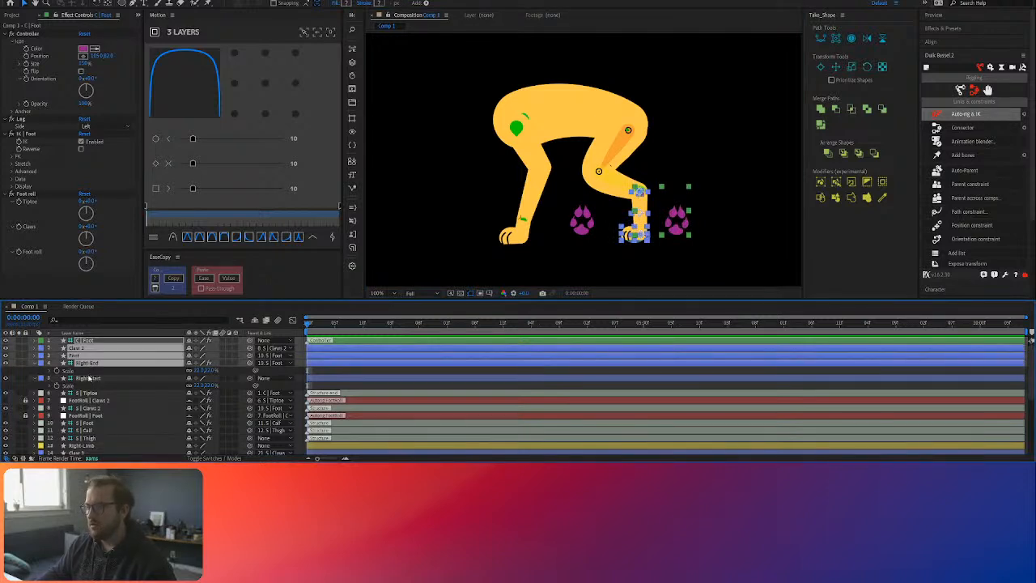
pyautogui.keyDown('ctrl'); pyautogui.click(89, 378); pyautogui.keyUp('ctrl')
pyautogui.keyDown('ctrl'); pyautogui.click(92, 393); pyautogui.keyUp('ctrl')
pyautogui.keyDown('ctrl'); pyautogui.click(94, 401); pyautogui.keyUp('ctrl')
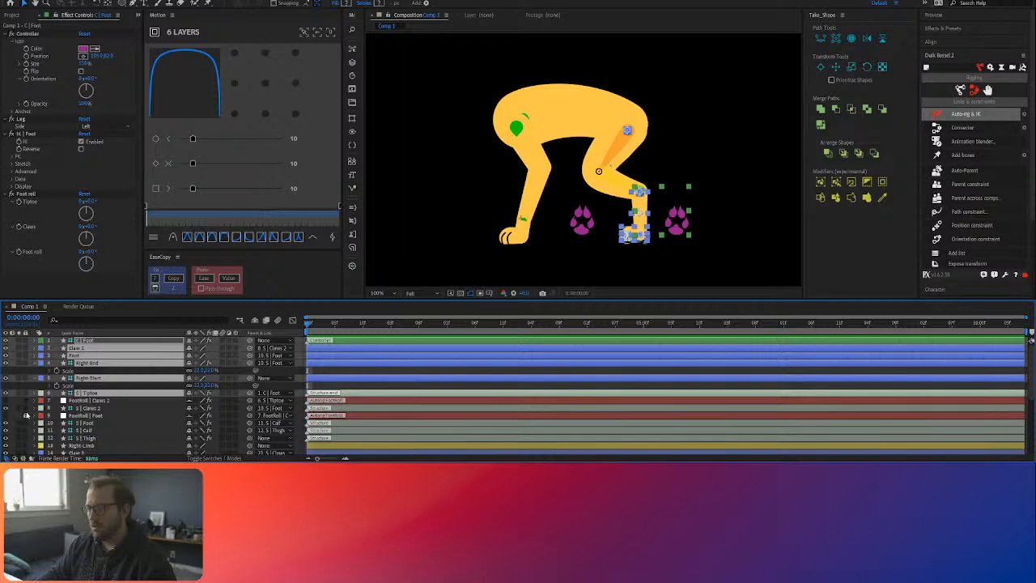
pyautogui.keyDown('ctrl'); pyautogui.click(78, 409); pyautogui.keyUp('ctrl')
pyautogui.keyDown('ctrl'); pyautogui.click(85, 422); pyautogui.keyUp('ctrl')
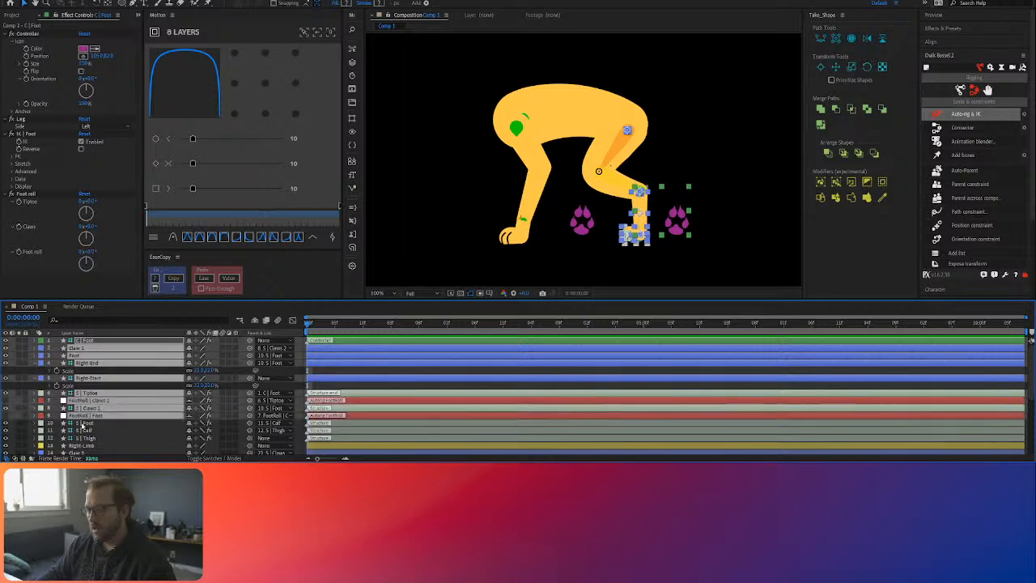
pyautogui.keyDown('ctrl'); pyautogui.click(84, 430); pyautogui.keyUp('ctrl')
pyautogui.keyDown('ctrl'); pyautogui.click(87, 438); pyautogui.keyUp('ctrl')
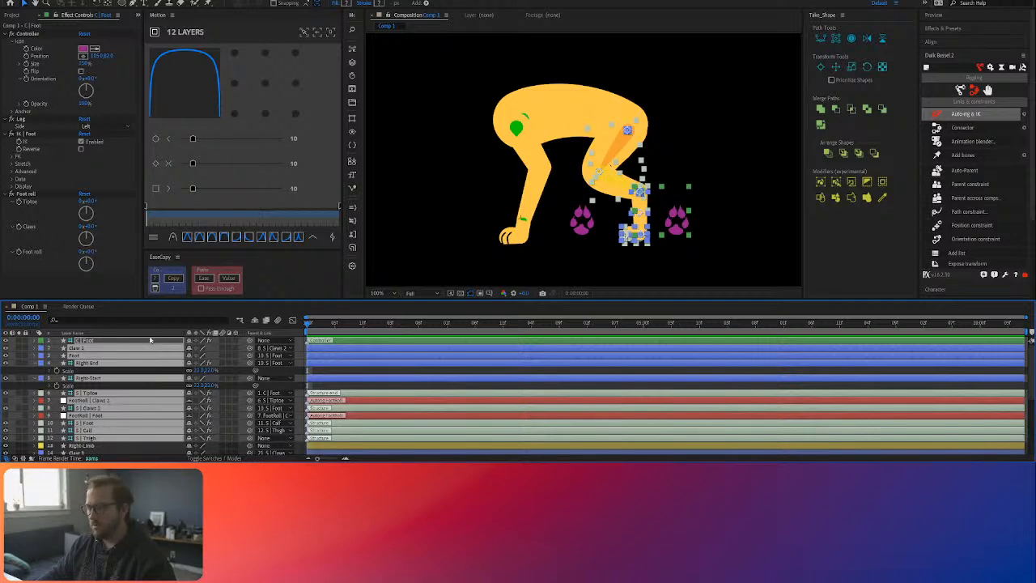
pyautogui.hotkey('ctrl', 'shift', 'c')
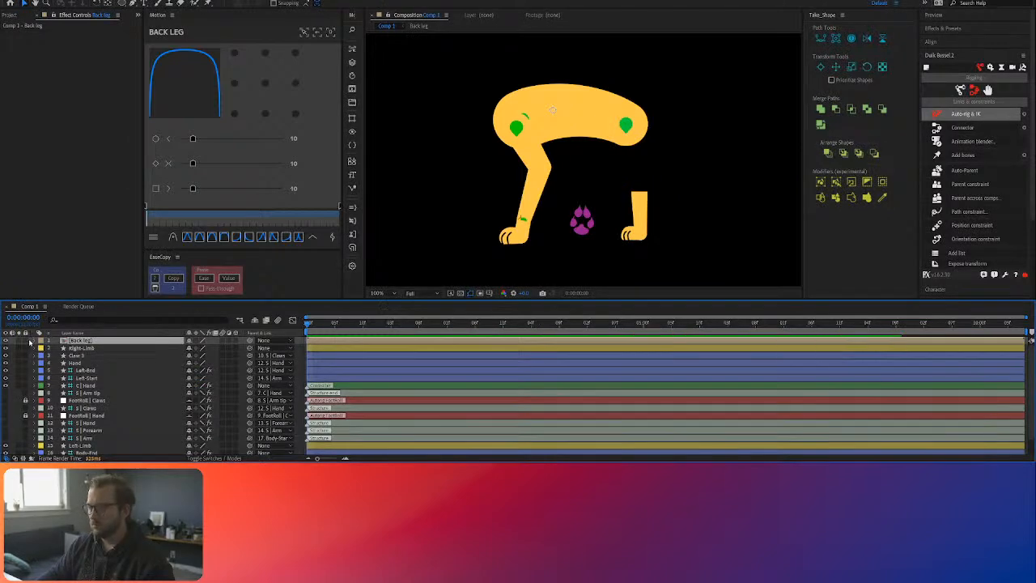
# Step: Open the Back leg composition and examine which parts of the hind leg it contains
pyautogui.doubleClick(121, 345)
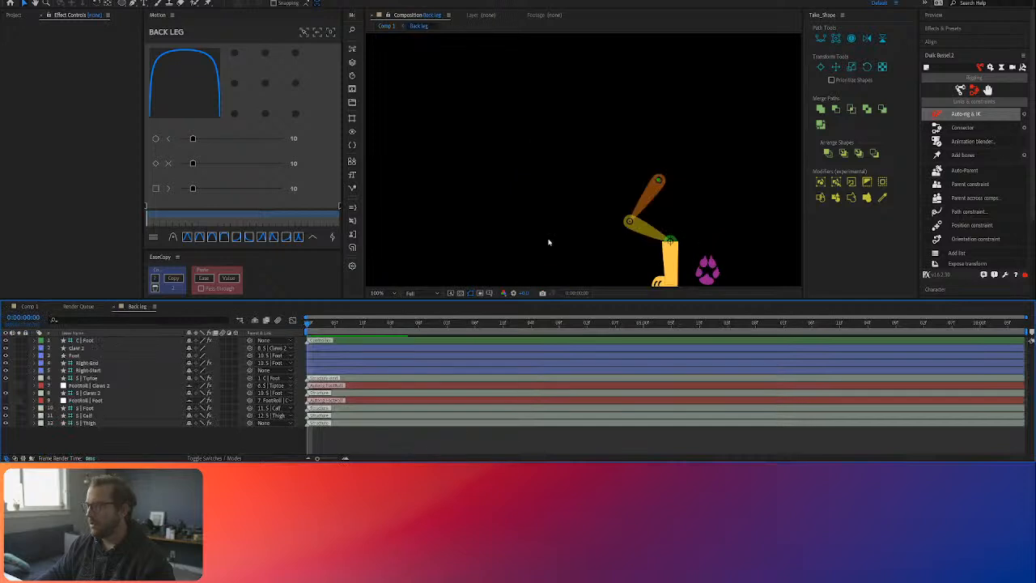
pyautogui.scroll(-4, 591, 197)
pyautogui.scroll(3, 597, 198)
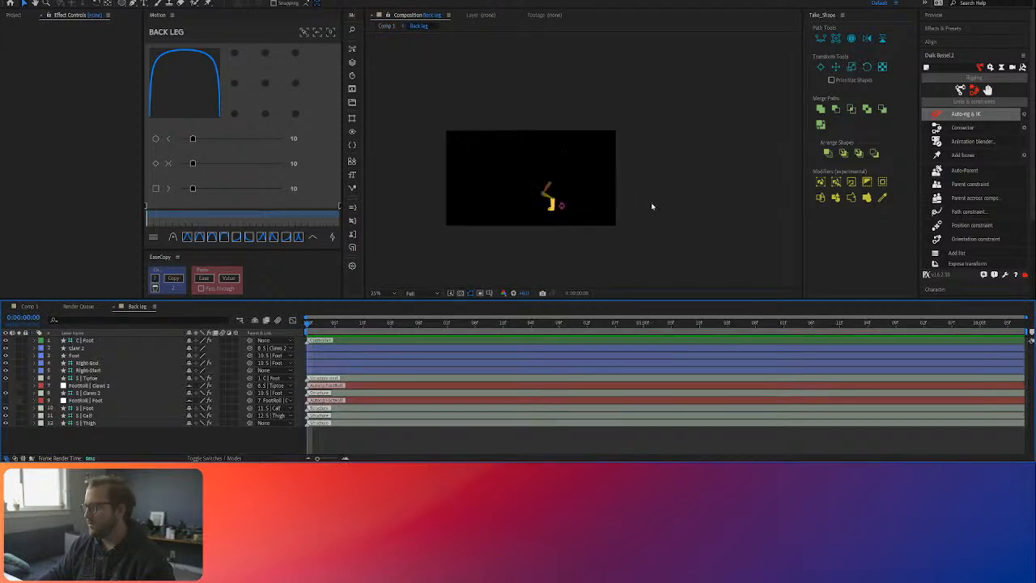
pyautogui.scroll(3, 441, 175)
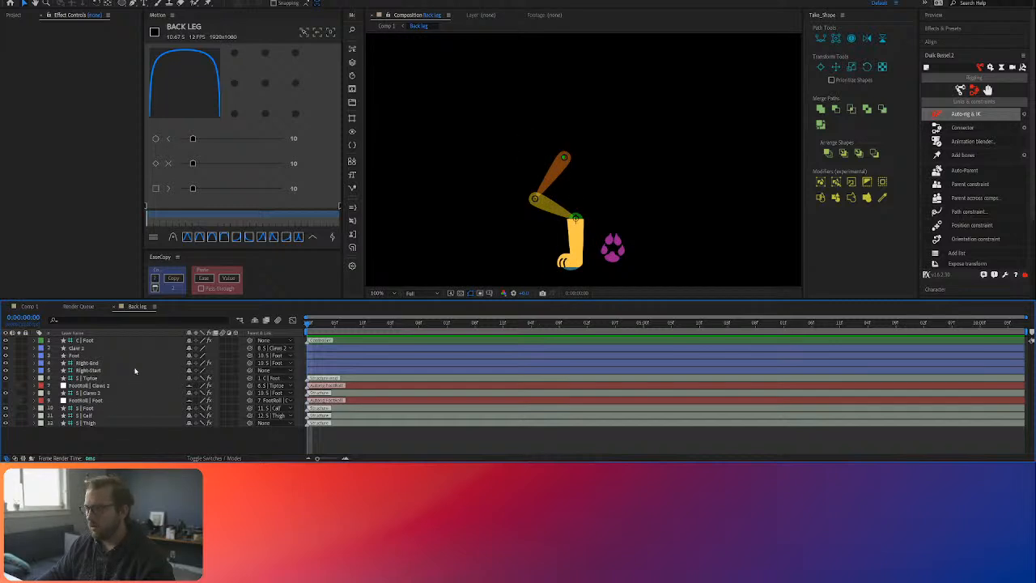
# Step: Move the Right-Limb layer from Comp 1 into the Back leg composition, placing it above the other layers
pyautogui.click(31, 307)
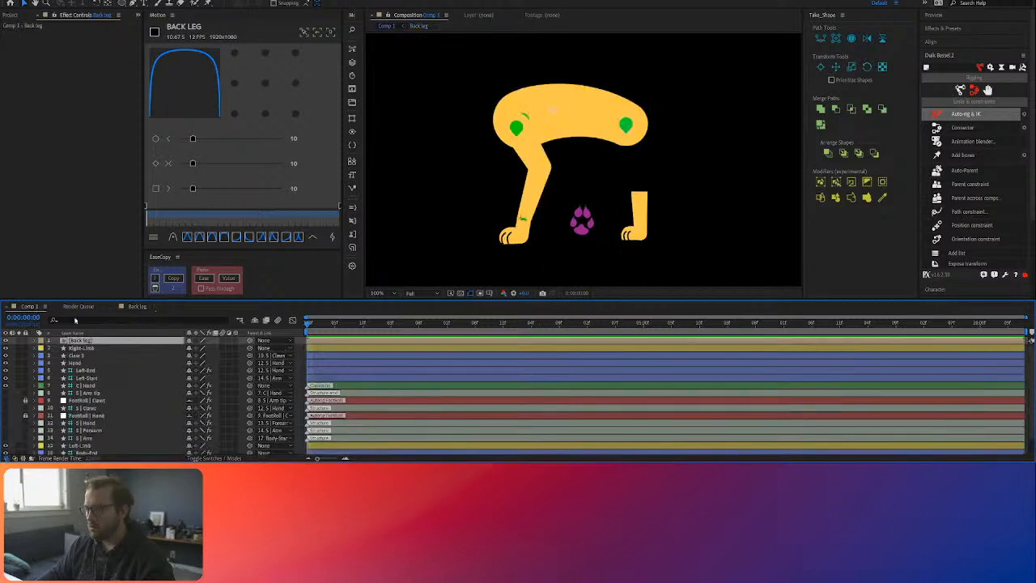
pyautogui.click(104, 370)
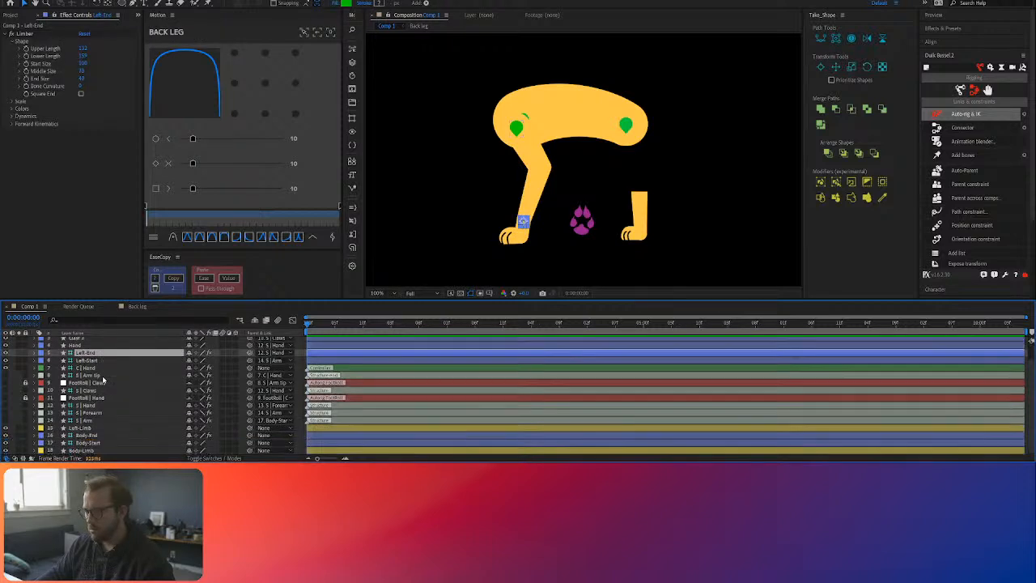
pyautogui.click(95, 348)
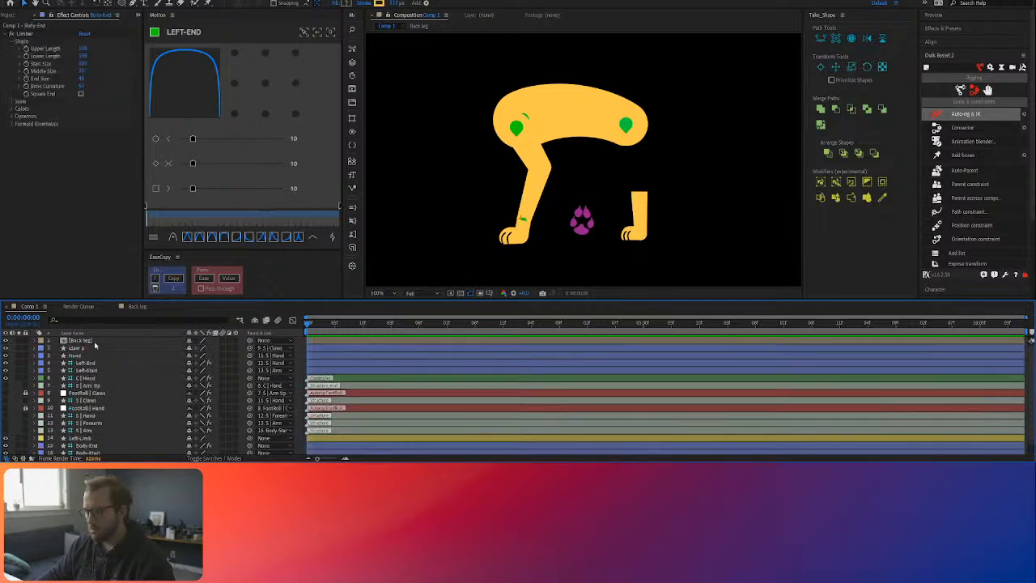
pyautogui.moveTo(95, 351); pyautogui.dragTo(97, 342)
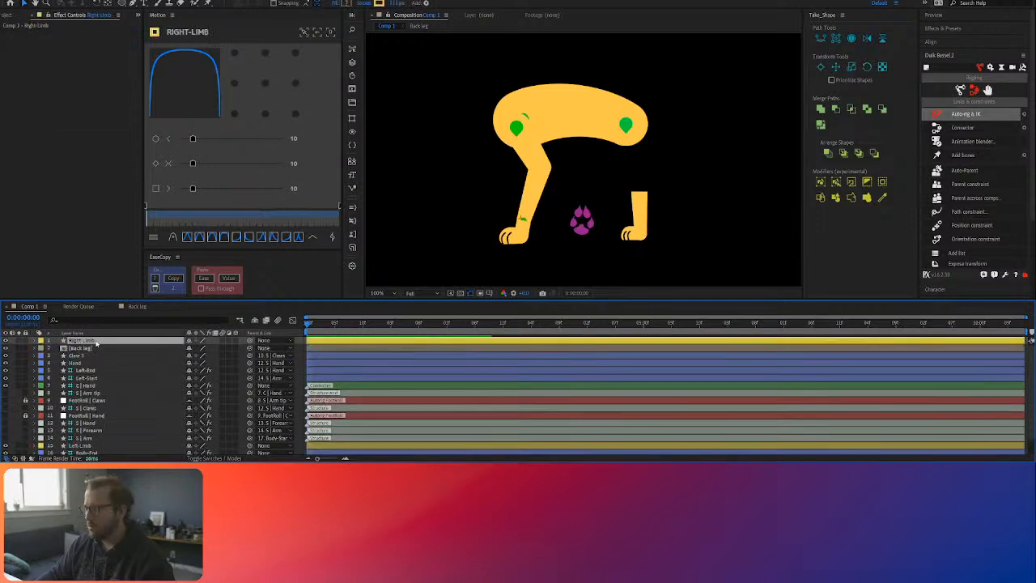
pyautogui.doubleClick(85, 348)
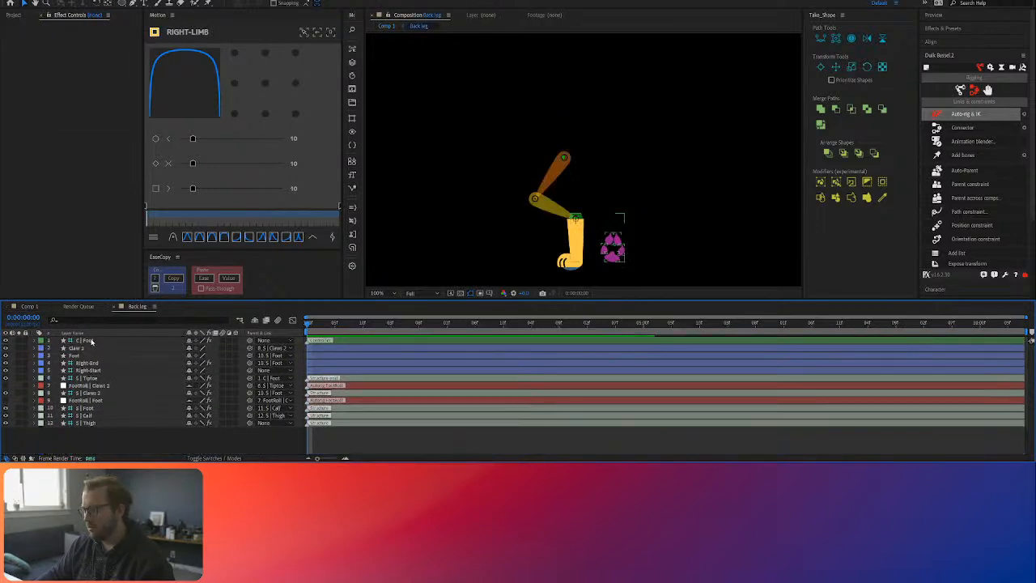
pyautogui.hotkey('ctrl', 'v')
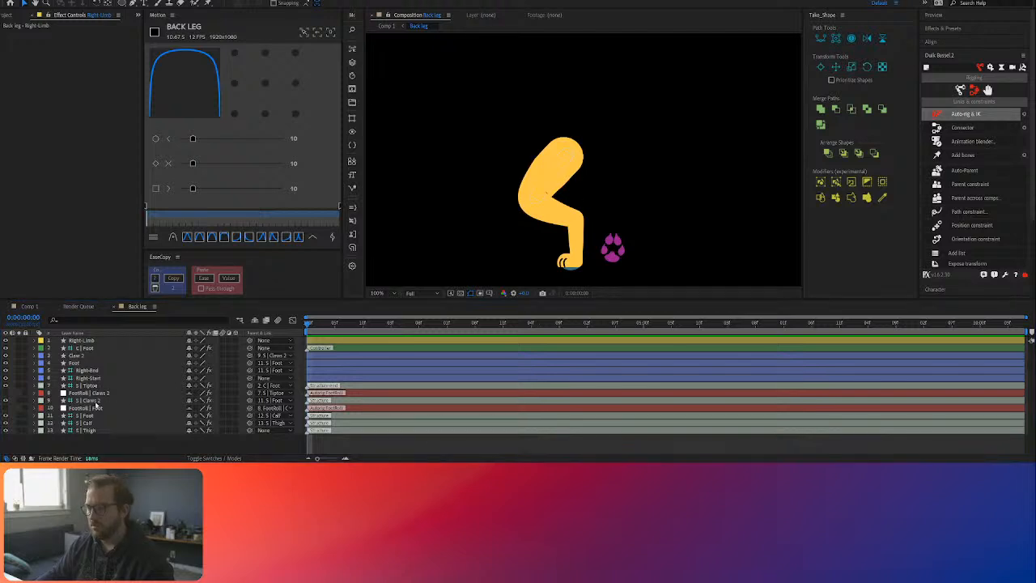
# Step: Test the hind leg inside Back leg with a small move of the foot controller, and return to Comp 1
pyautogui.click(617, 250)
pyautogui.moveTo(619, 250)
pyautogui.mouseDown()
pyautogui.moveTo(595, 243)
pyautogui.moveTo(613, 246)
pyautogui.mouseUp()
pyautogui.click(130, 449)
pyautogui.press('Tab')
pyautogui.click(87, 428)
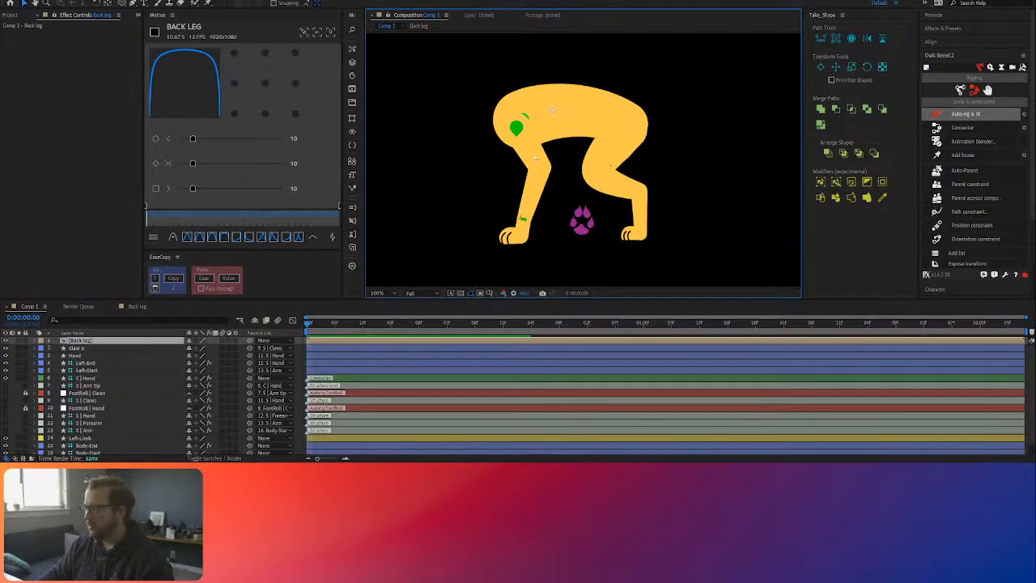
# Step: Unlock the front leg's FootRoll layers and pre-compose all layers from Claw 3 to Left-Limb, except S | Arm tip, as Front Arm
pyautogui.scroll(-1, 94, 418)
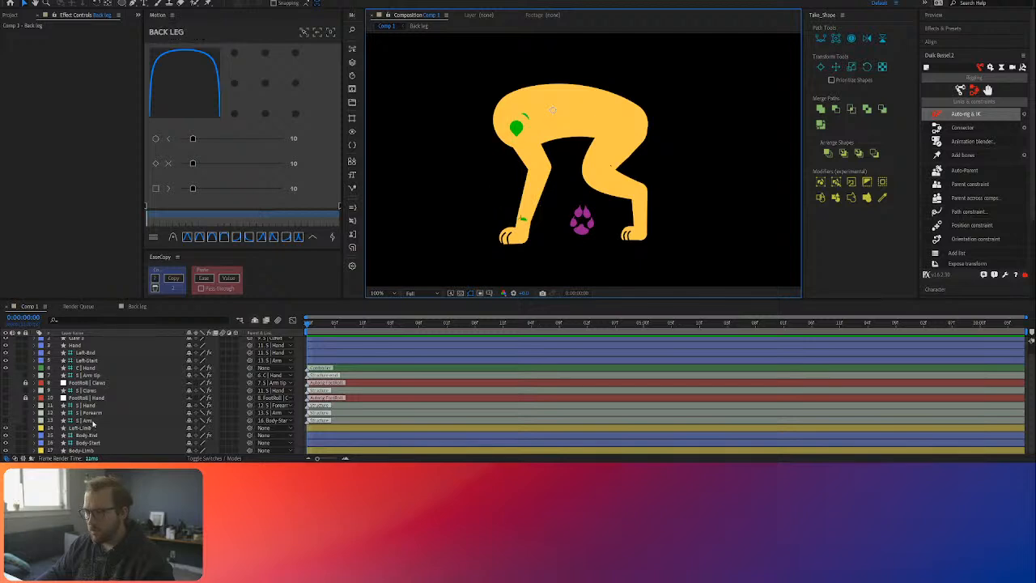
pyautogui.click(97, 420)
pyautogui.click(26, 398)
pyautogui.click(88, 421)
pyautogui.keyDown('ctrl'); pyautogui.click(91, 413); pyautogui.keyUp('ctrl')
pyautogui.keyDown('ctrl'); pyautogui.click(92, 407); pyautogui.keyUp('ctrl')
pyautogui.keyDown('ctrl'); pyautogui.click(93, 399); pyautogui.keyUp('ctrl')
pyautogui.keyDown('ctrl'); pyautogui.click(93, 391); pyautogui.keyUp('ctrl')
pyautogui.keyDown('ctrl'); pyautogui.click(95, 382); pyautogui.keyUp('ctrl')
pyautogui.keyDown('ctrl'); pyautogui.click(95, 360); pyautogui.keyUp('ctrl')
pyautogui.keyDown('ctrl'); pyautogui.click(94, 353); pyautogui.keyUp('ctrl')
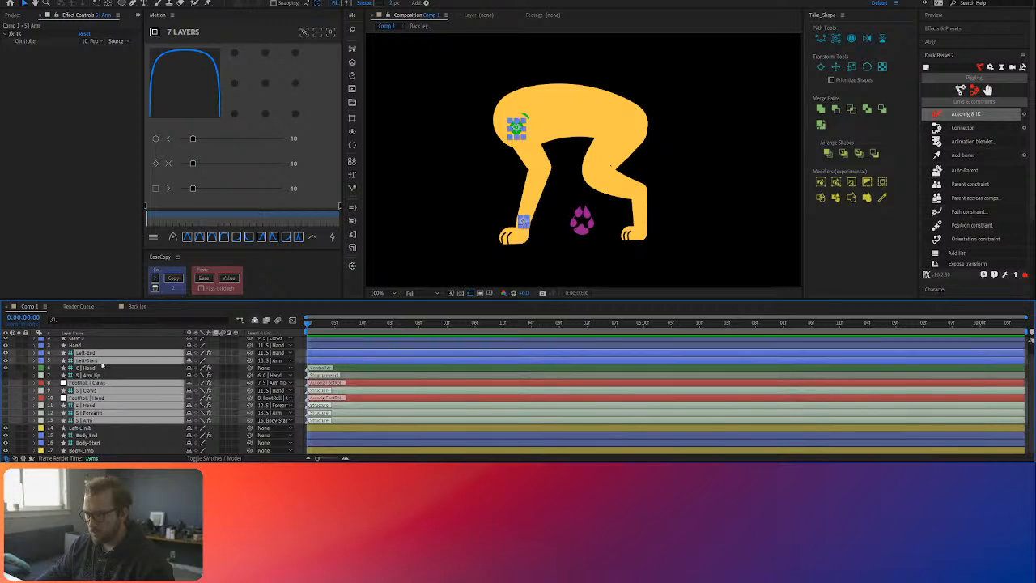
pyautogui.keyDown('ctrl'); pyautogui.click(95, 368); pyautogui.keyUp('ctrl')
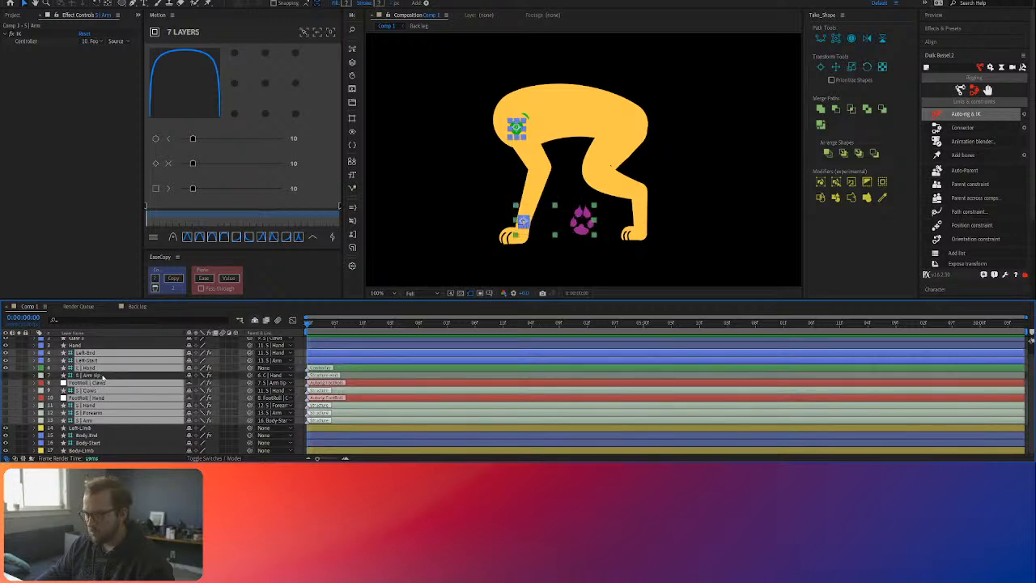
pyautogui.scroll(1, 106, 377)
pyautogui.keyDown('ctrl'); pyautogui.click(87, 356); pyautogui.keyUp('ctrl')
pyautogui.keyDown('ctrl'); pyautogui.click(88, 348); pyautogui.keyUp('ctrl')
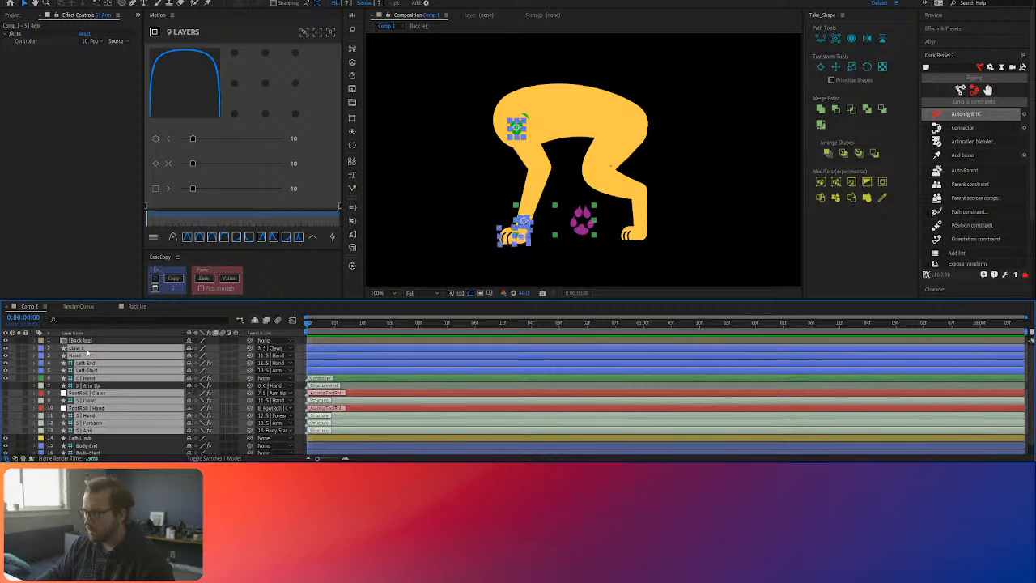
pyautogui.scroll(-1, 102, 367)
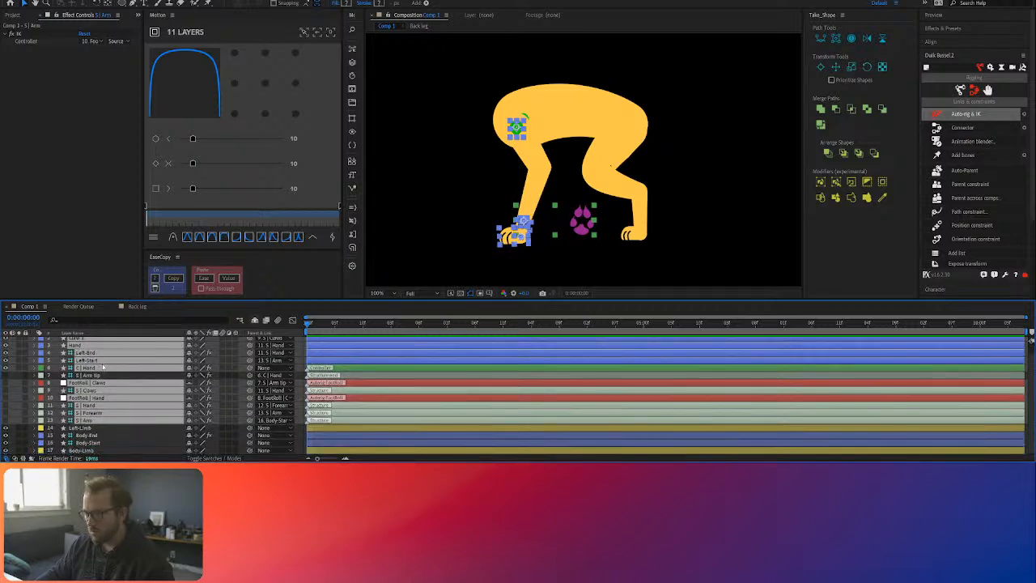
pyautogui.keyDown('ctrl'); pyautogui.click(86, 428); pyautogui.keyUp('ctrl')
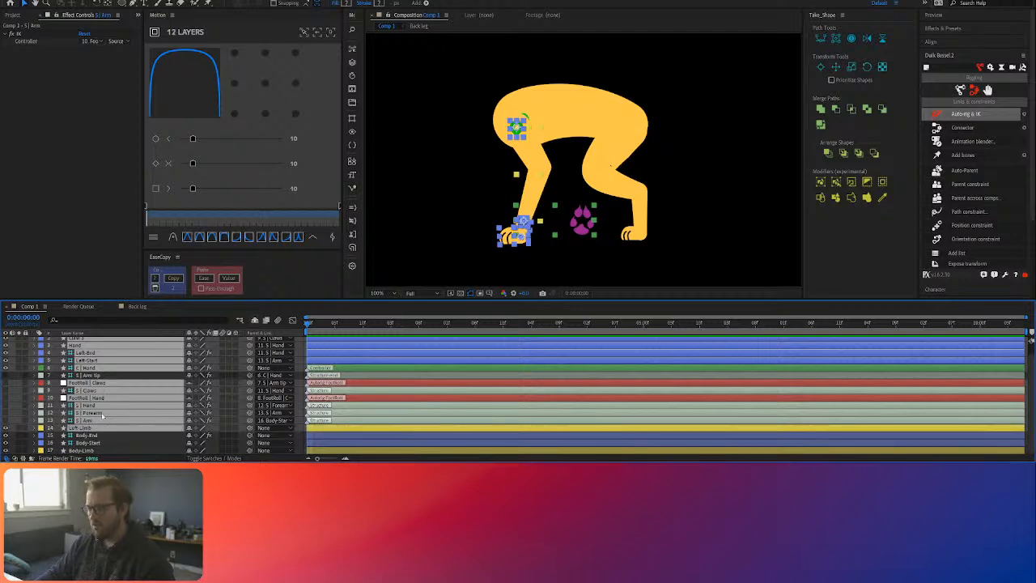
pyautogui.hotkey('ctrl', 'shift', 'c')
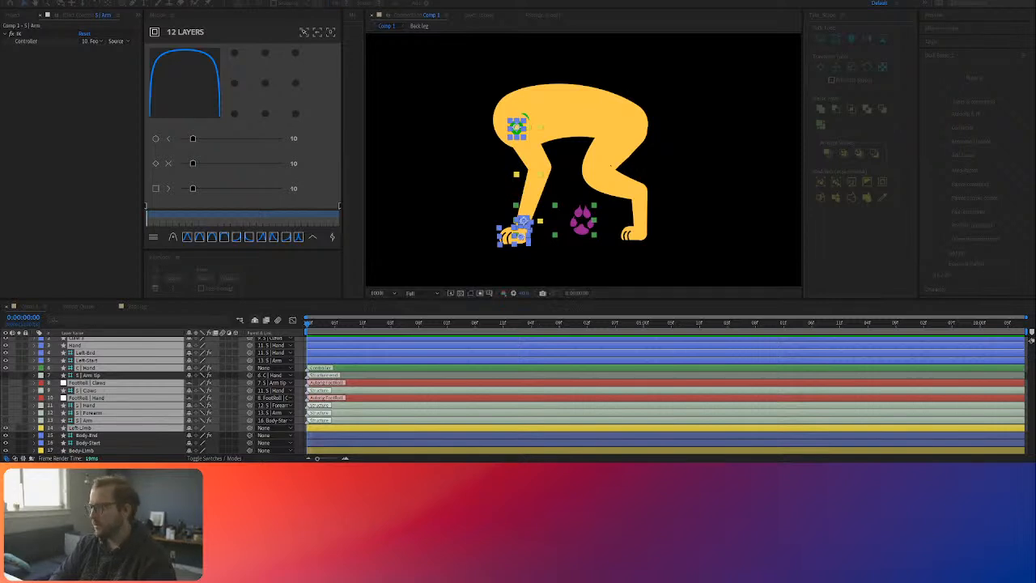
pyautogui.press('Return')
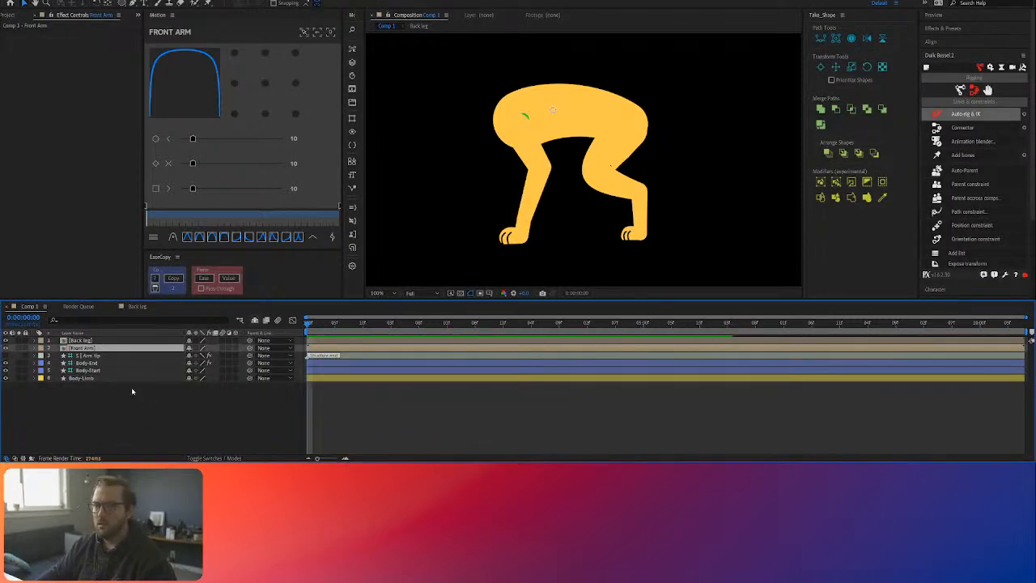
# Step: Open the Front Arm composition and rename the Left-Start layer as Shoulder
pyautogui.doubleClick(100, 347)
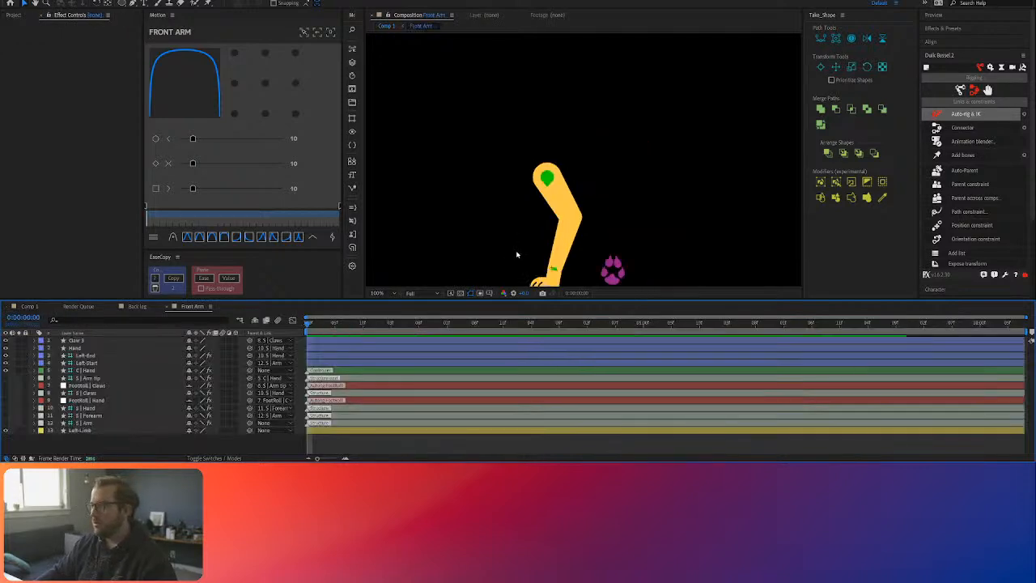
pyautogui.moveTo(613, 269)
pyautogui.mouseDown()
pyautogui.moveTo(555, 220)
pyautogui.moveTo(613, 269)
pyautogui.mouseUp()
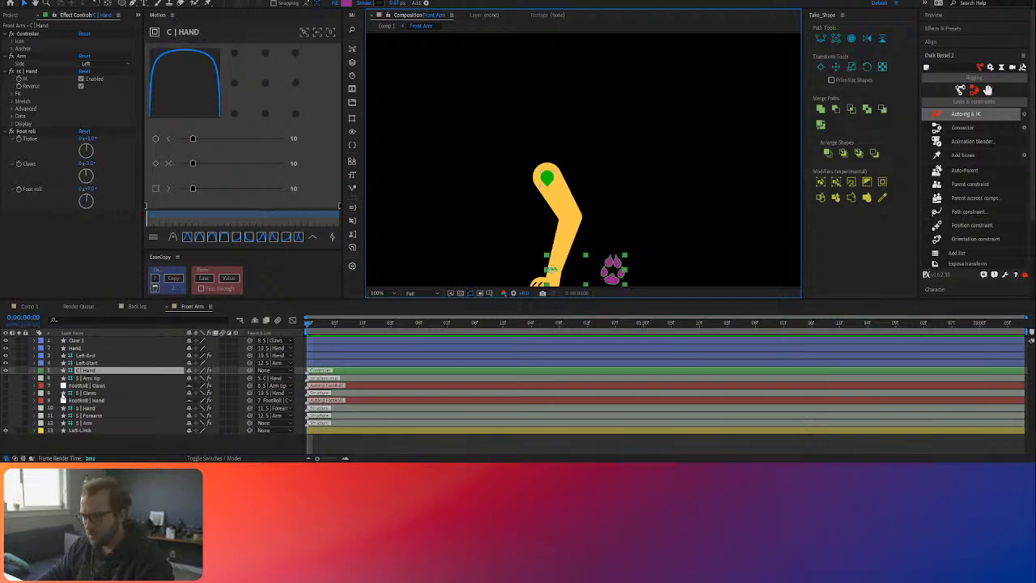
pyautogui.click(84, 424)
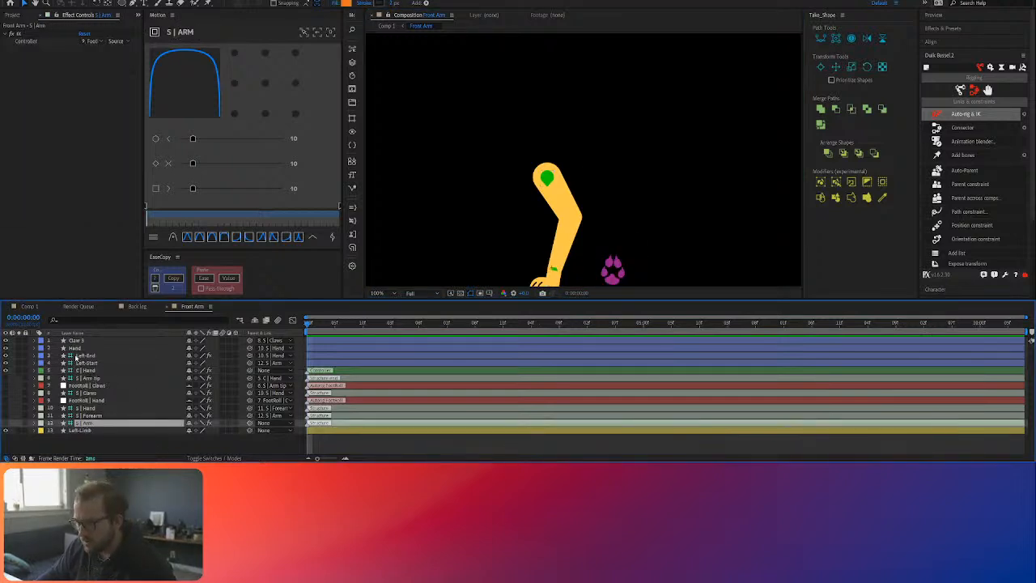
pyautogui.moveTo(591, 224); pyautogui.dragTo(590, 156)
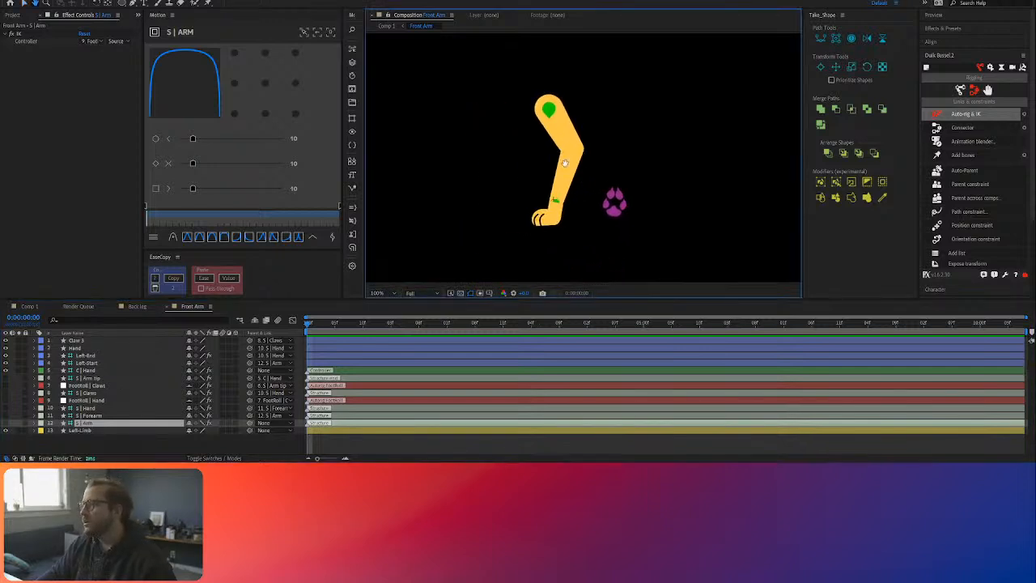
pyautogui.click(86, 363)
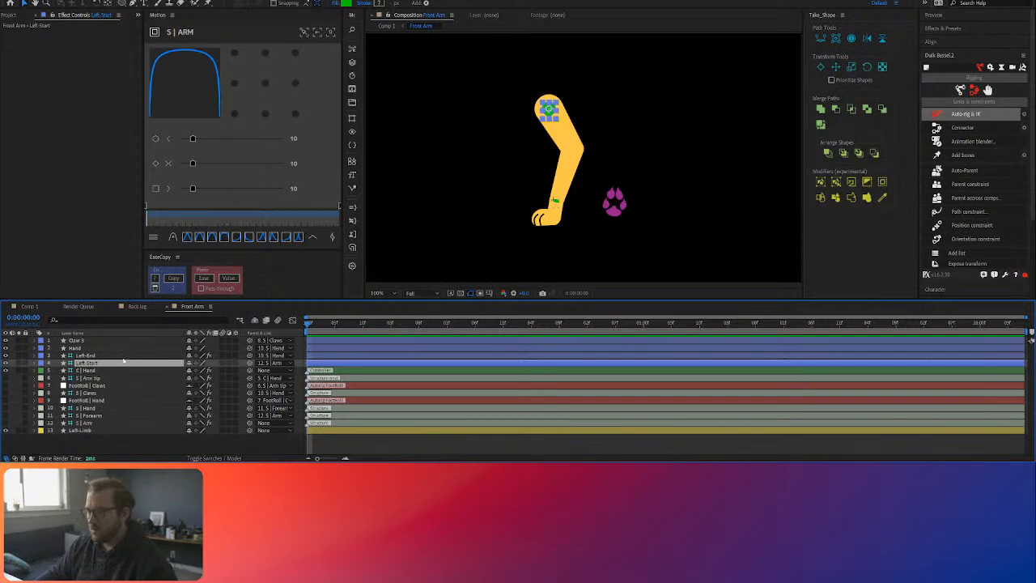
pyautogui.press('Return')
pyautogui.write('A')
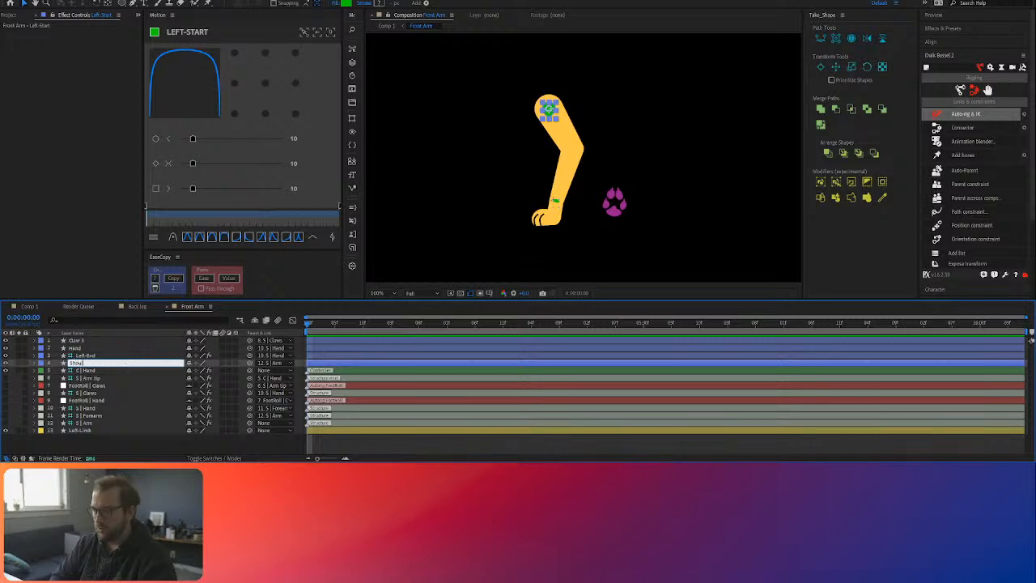
pyautogui.press('Return')
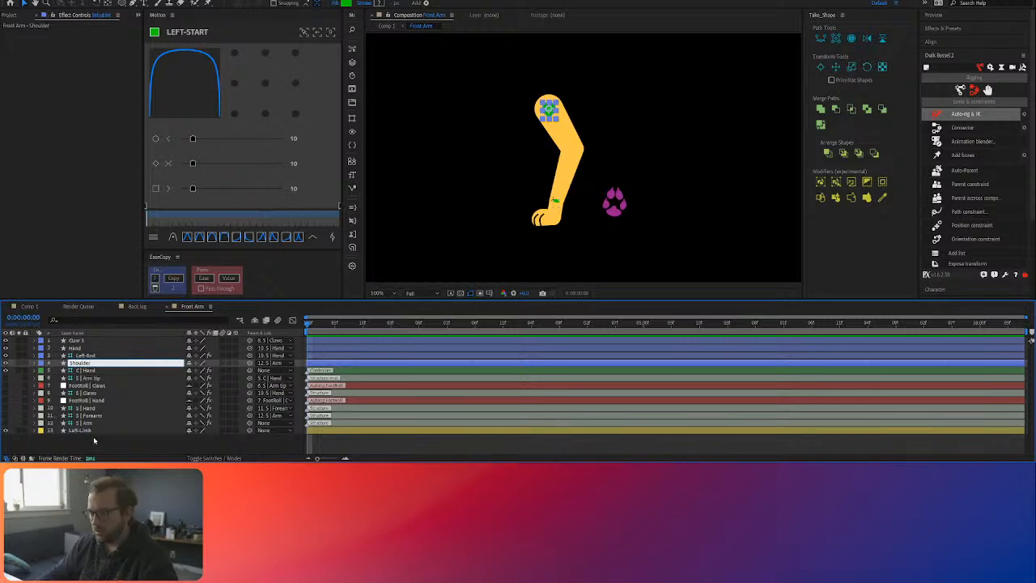
# Step: Reverse the shoulder parenting by setting Shoulder's parent to None and parenting S | Arm to Shoulder
pyautogui.click(95, 431)
pyautogui.click(230, 424)
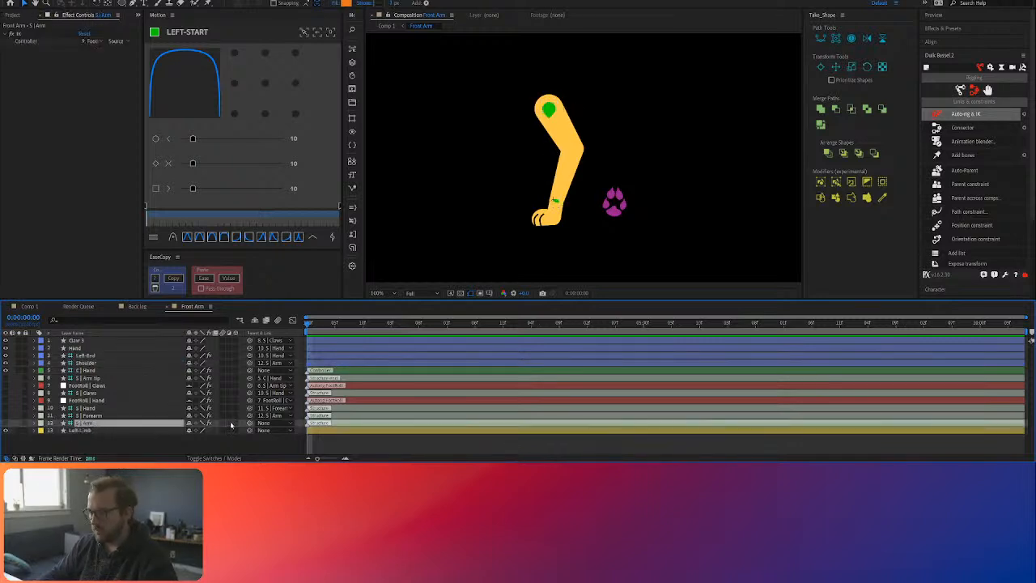
pyautogui.click(94, 364)
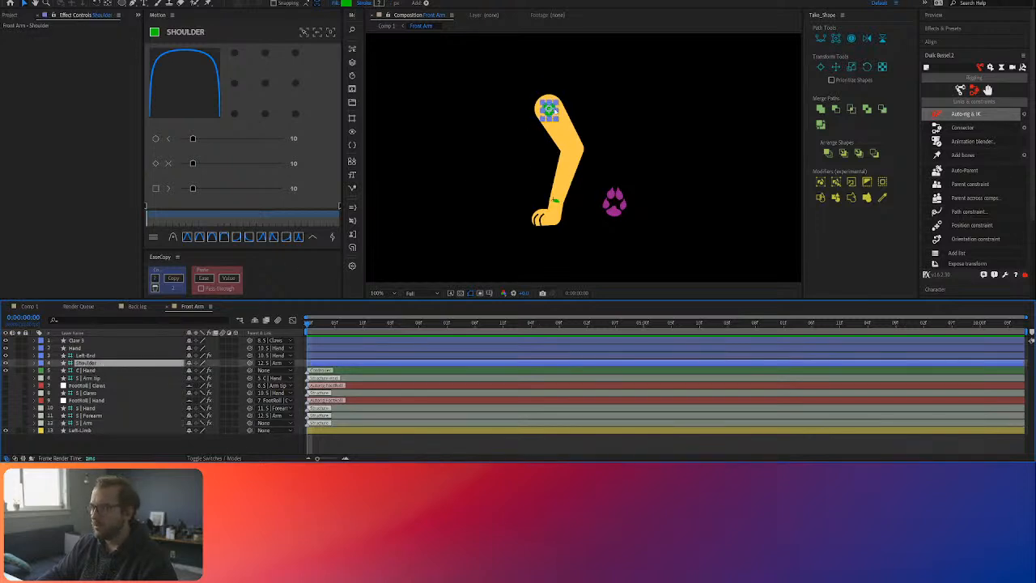
pyautogui.click(92, 423)
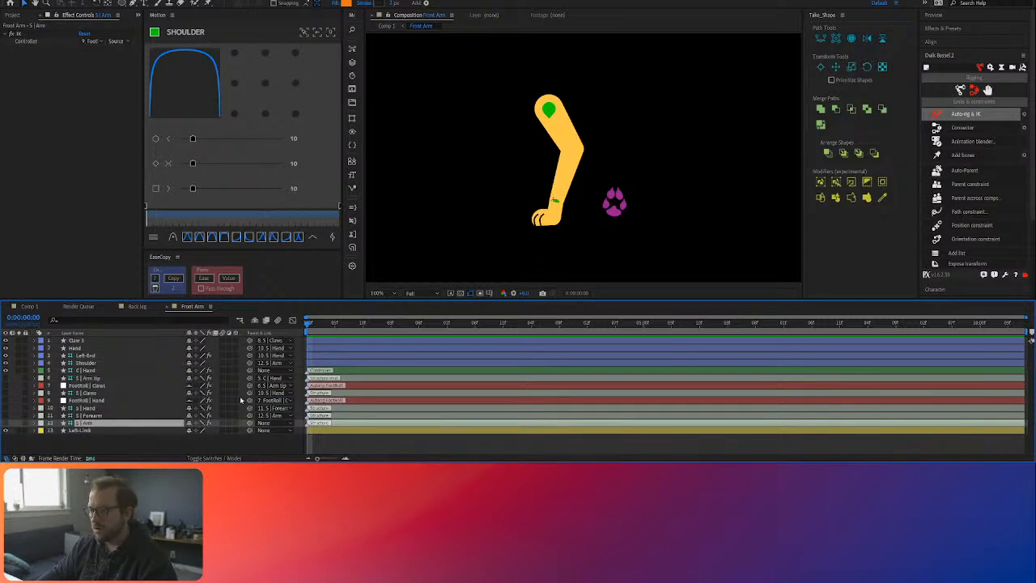
pyautogui.click(88, 369)
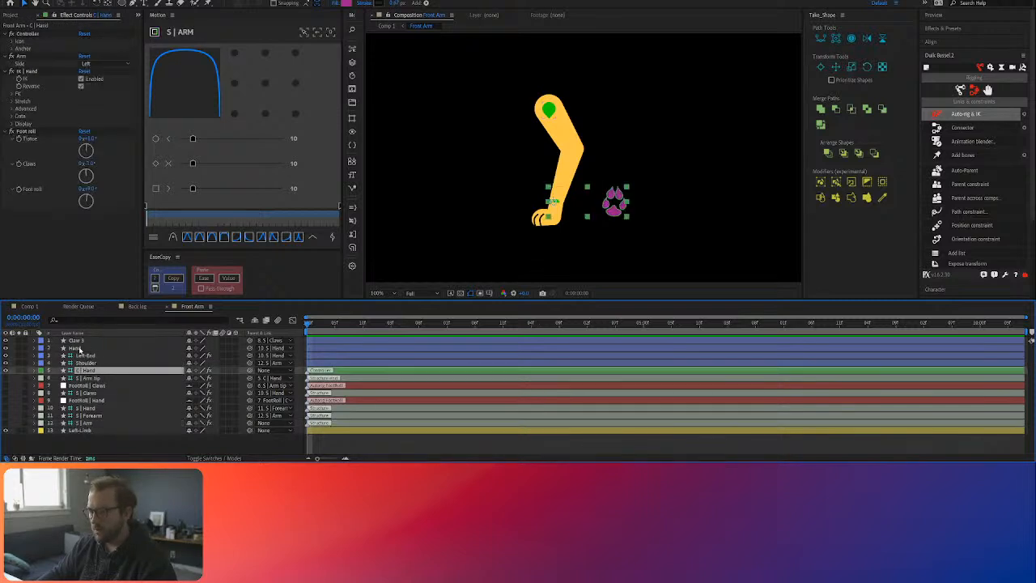
pyautogui.click(79, 348)
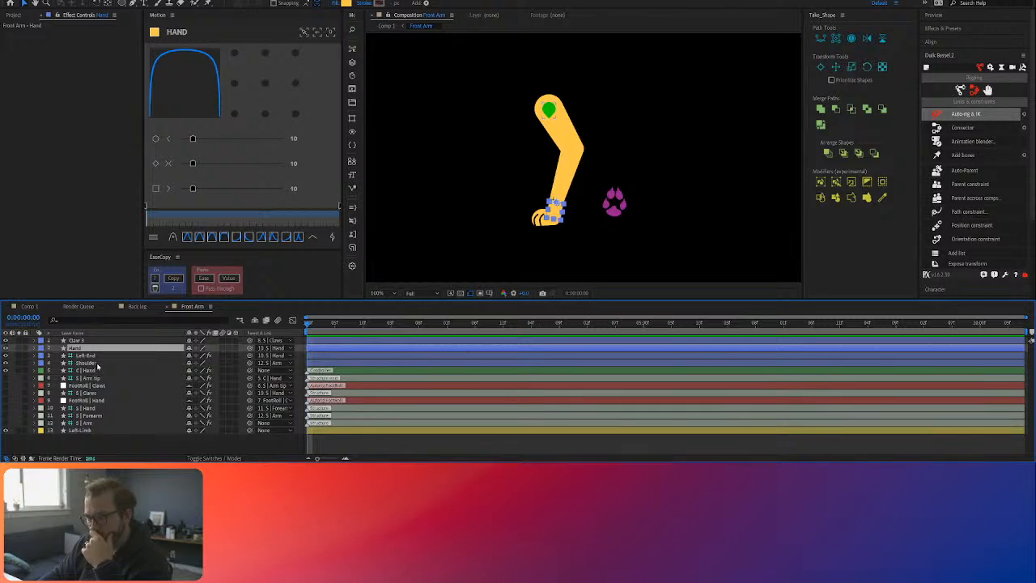
pyautogui.click(90, 357)
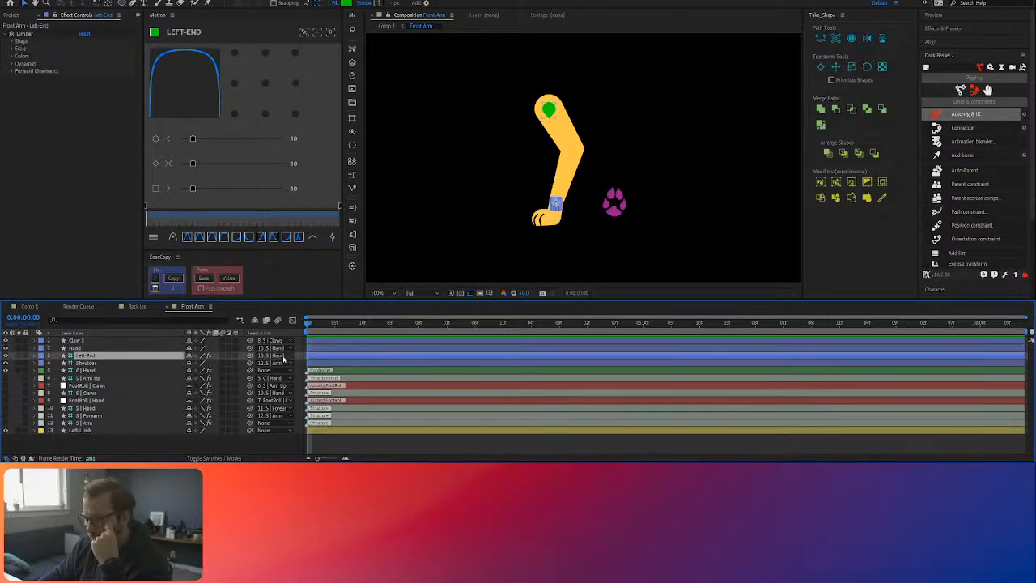
pyautogui.click(108, 365)
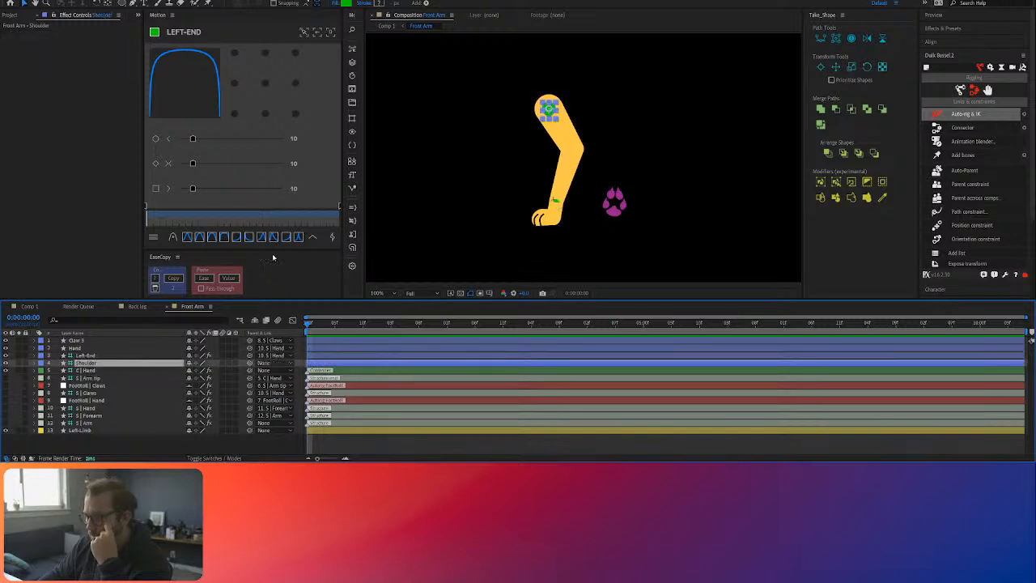
pyautogui.click(215, 422)
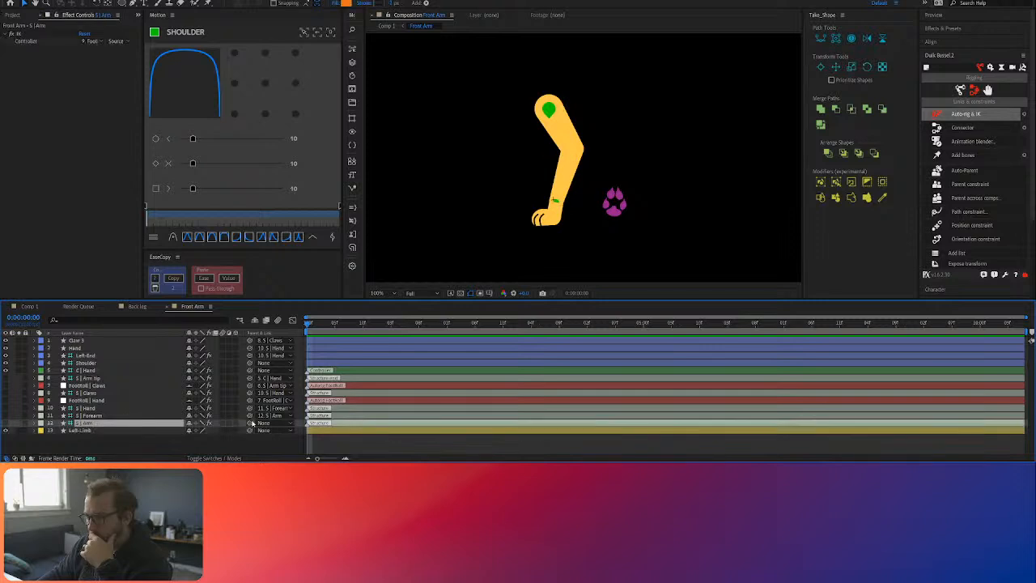
pyautogui.moveTo(251, 422); pyautogui.dragTo(103, 364)
# Step: Test the arm with small moves of Shoulder and the hand controller, undo them, and return to Comp 1
pyautogui.click(103, 364)
pyautogui.moveTo(550, 110)
pyautogui.mouseDown()
pyautogui.moveTo(526, 131)
pyautogui.moveTo(544, 131)
pyautogui.moveTo(534, 124)
pyautogui.mouseUp()
pyautogui.hotkey('ctrl', 'z')
pyautogui.moveTo(619, 206)
pyautogui.mouseDown()
pyautogui.moveTo(612, 168)
pyautogui.moveTo(628, 188)
pyautogui.moveTo(625, 207)
pyautogui.mouseUp()
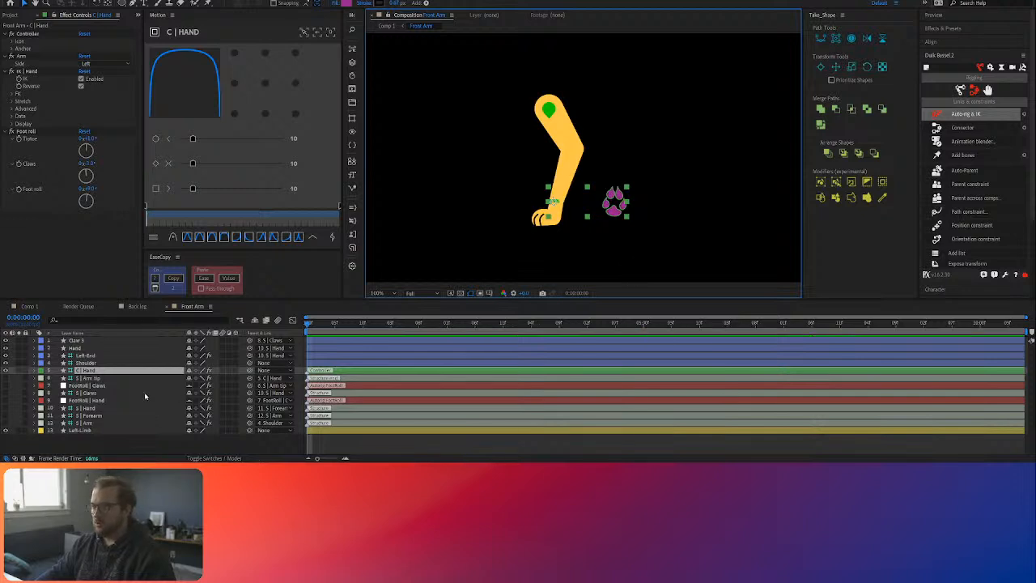
pyautogui.press('Tab')
pyautogui.click(111, 379)
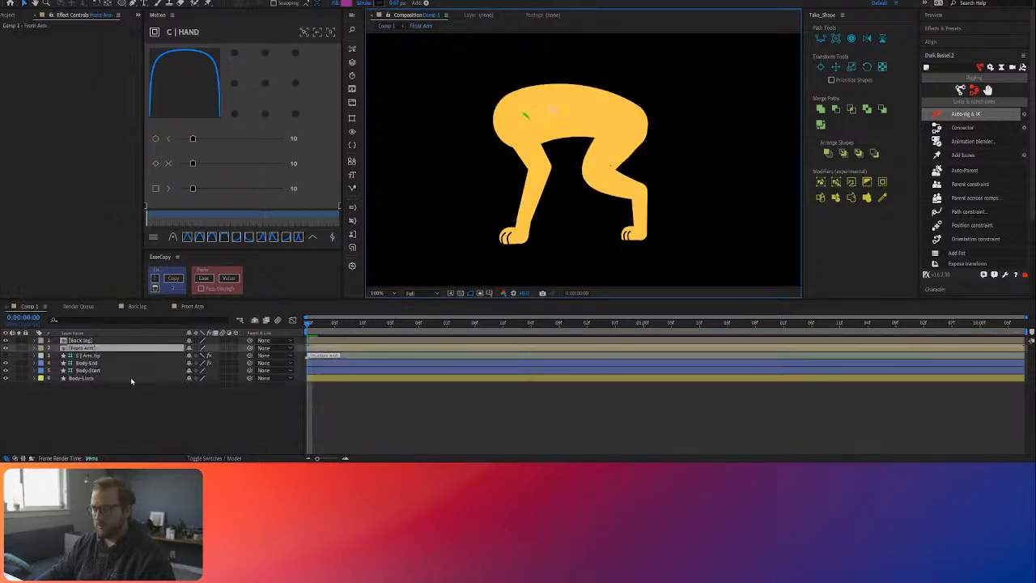
# Step: Reopen the Front Arm composition and tag the Shoulder layer as a Duik controller, like C | Hand
pyautogui.doubleClick(89, 347)
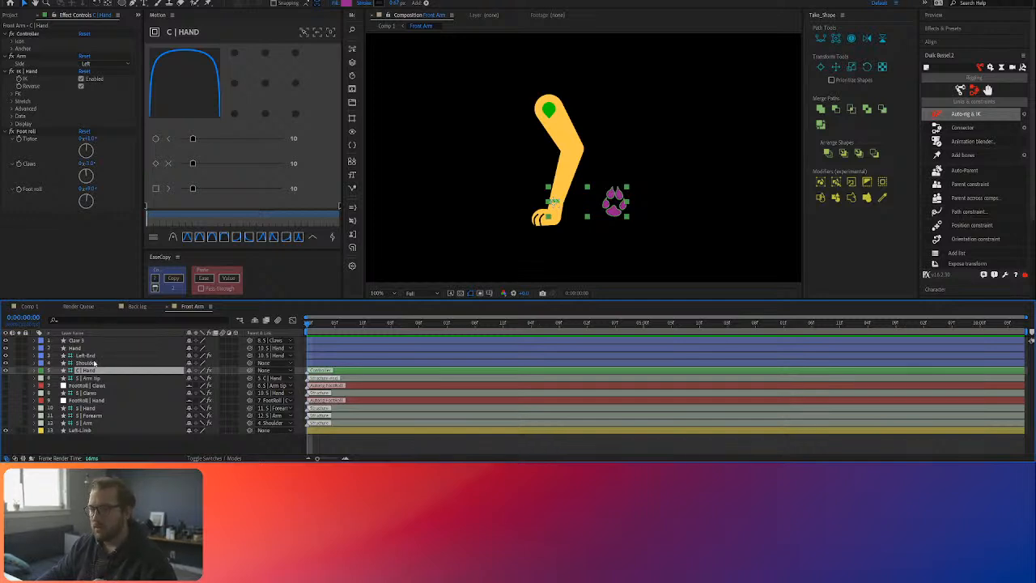
pyautogui.click(96, 363)
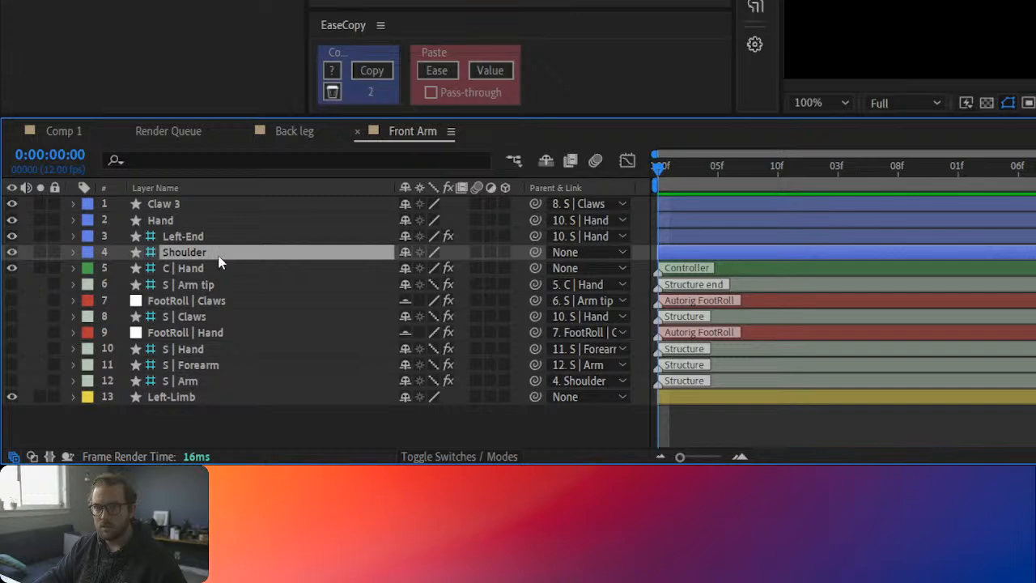
pyautogui.click(184, 270)
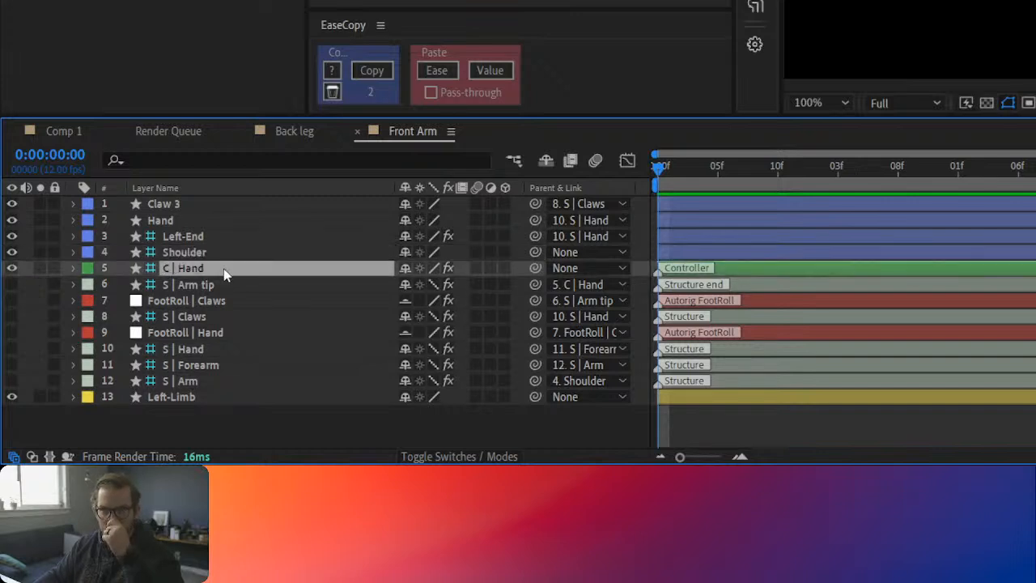
pyautogui.click(176, 254)
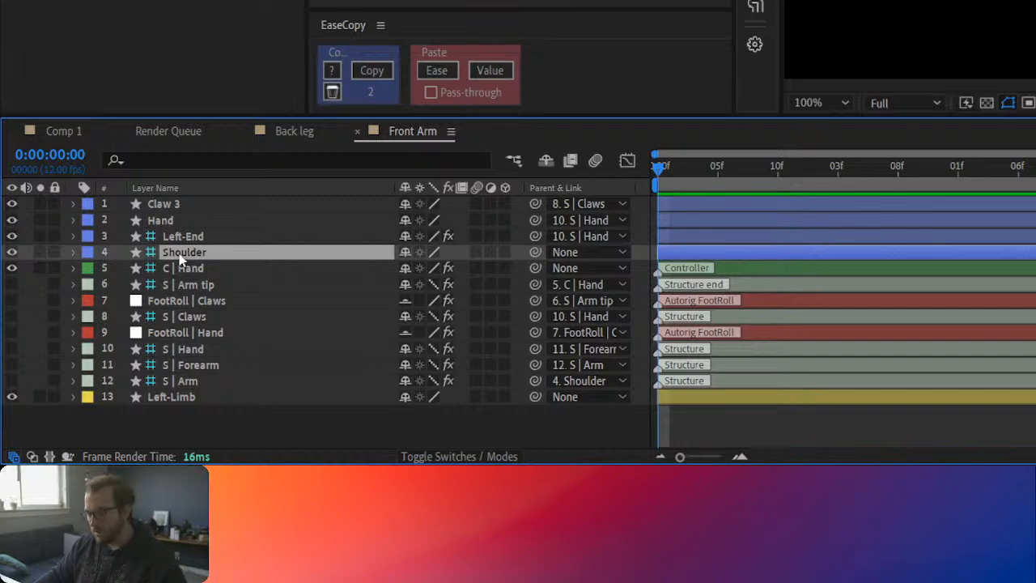
pyautogui.click(701, 267)
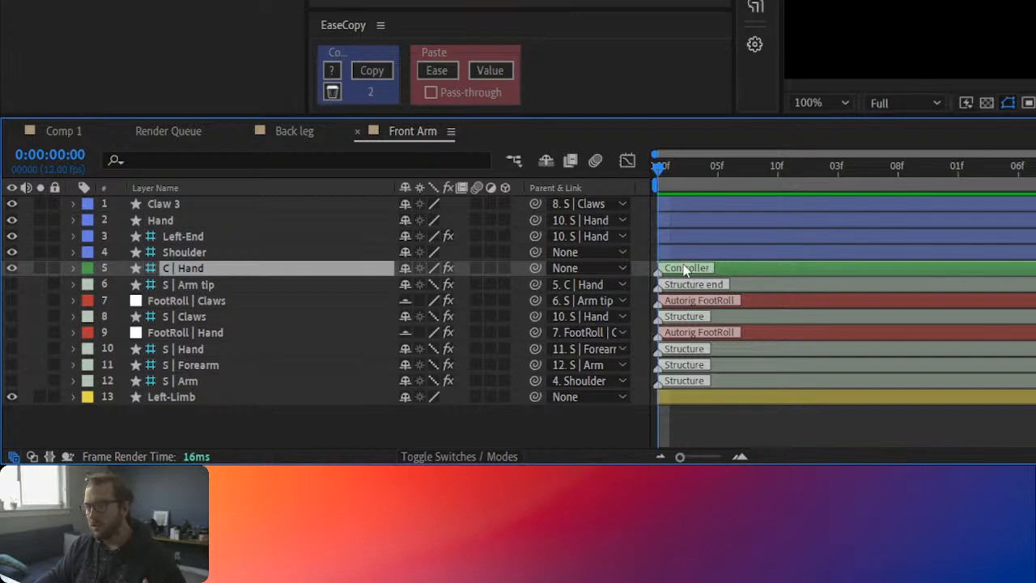
pyautogui.click(185, 253)
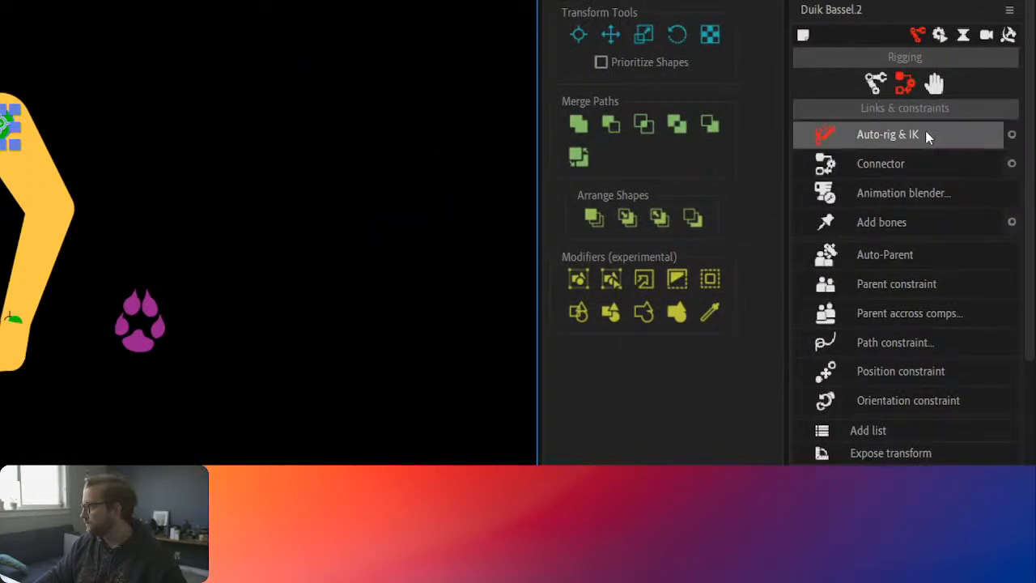
pyautogui.click(934, 83)
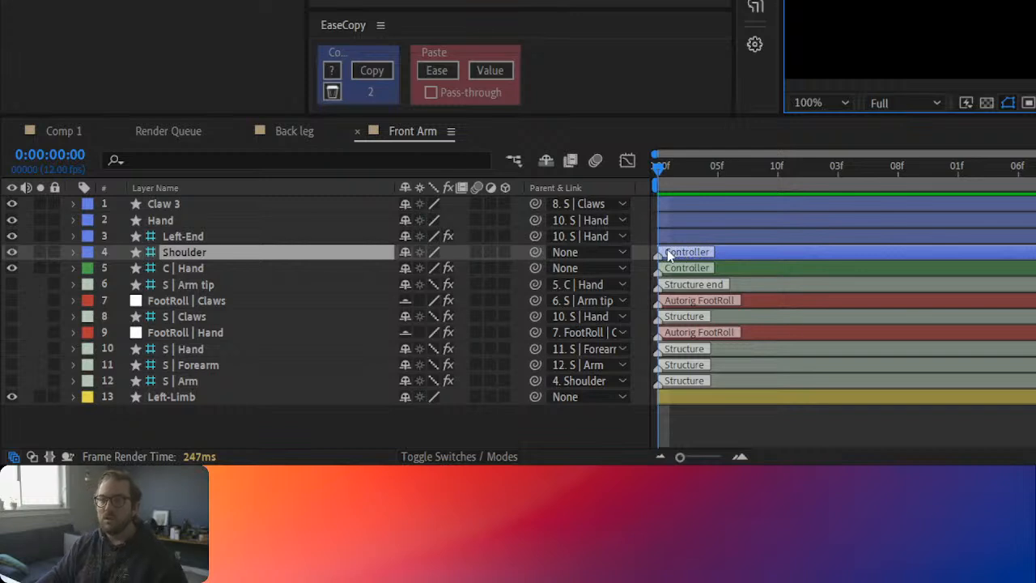
pyautogui.click(725, 254)
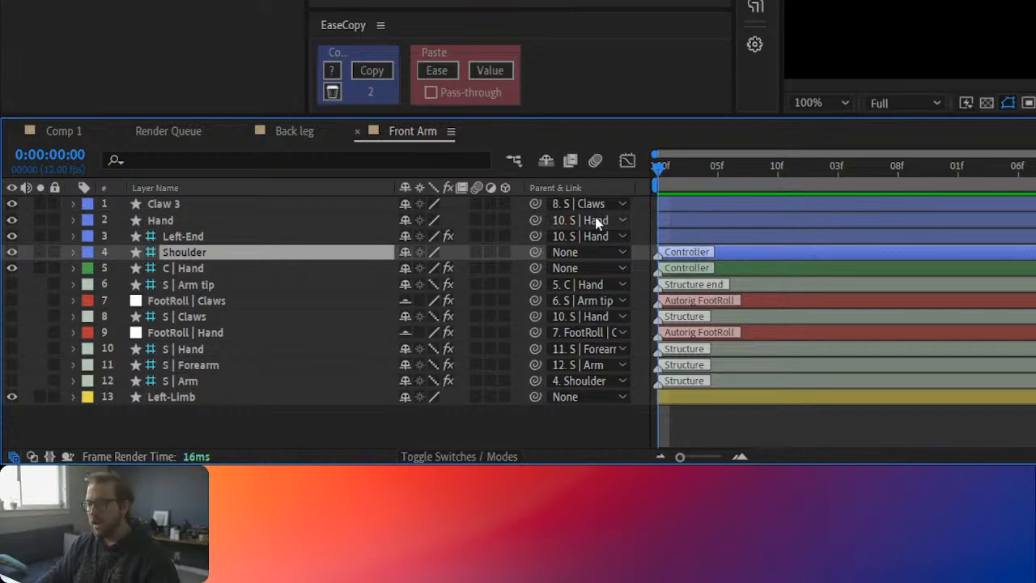
# Step: Extract the Front Arm layer's Duik controllers into Comp 1 and test the arm with a small move of C | Hand
pyautogui.hotkey('shift', 'Escape')
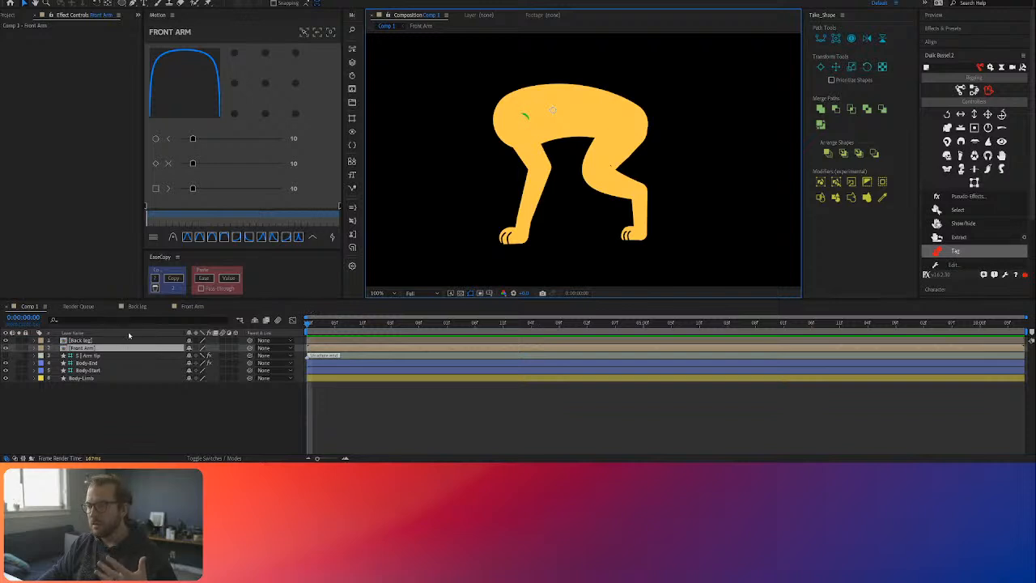
pyautogui.click(105, 350)
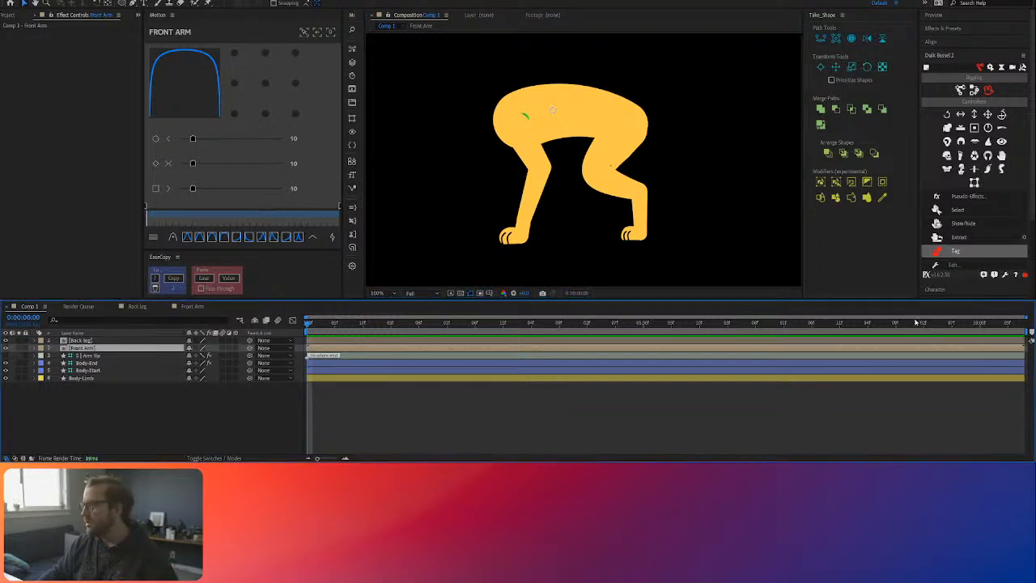
pyautogui.click(971, 236)
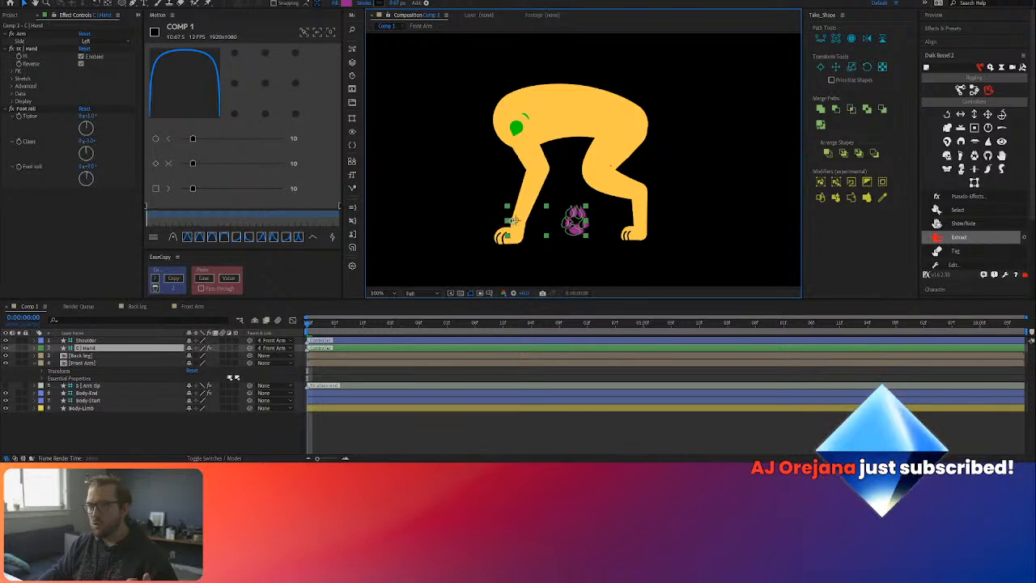
pyautogui.moveTo(578, 219); pyautogui.dragTo(565, 215)
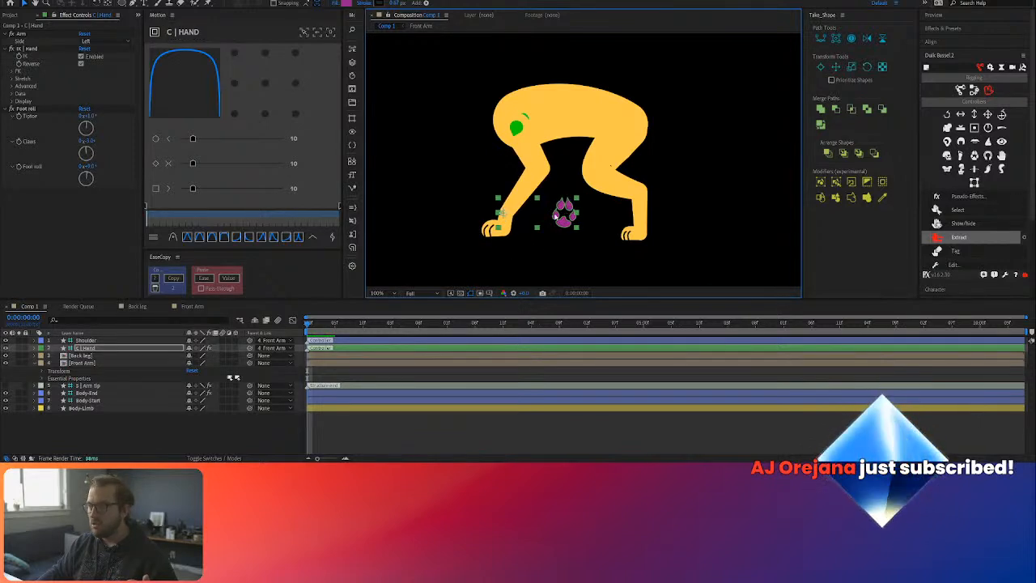
# Step: Check the Front Arm composition, return to Comp 1, collapse the Front Arm layer's properties, and nudge the Shoulder controller slightly
pyautogui.doubleClick(89, 362)
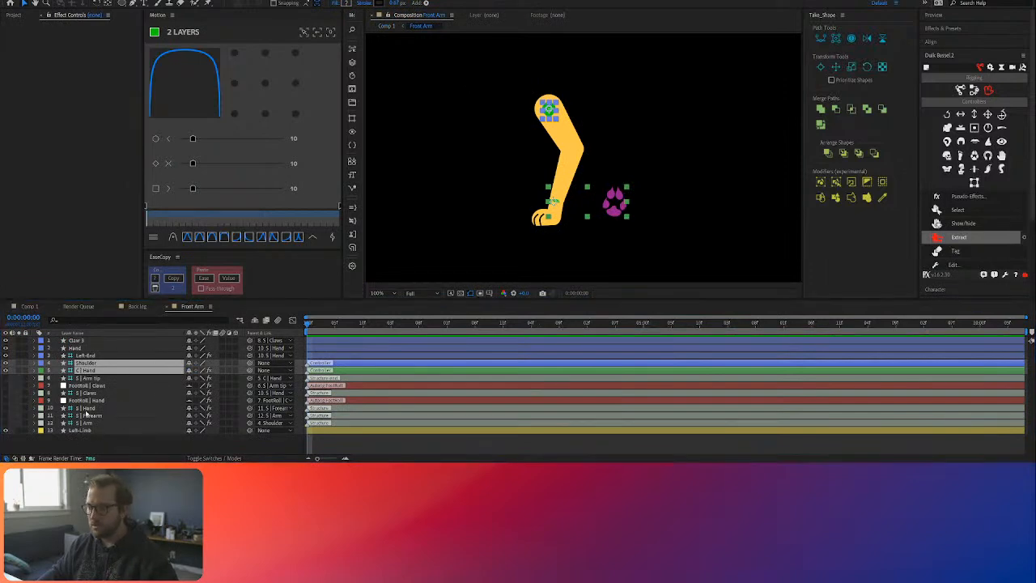
pyautogui.click(33, 364)
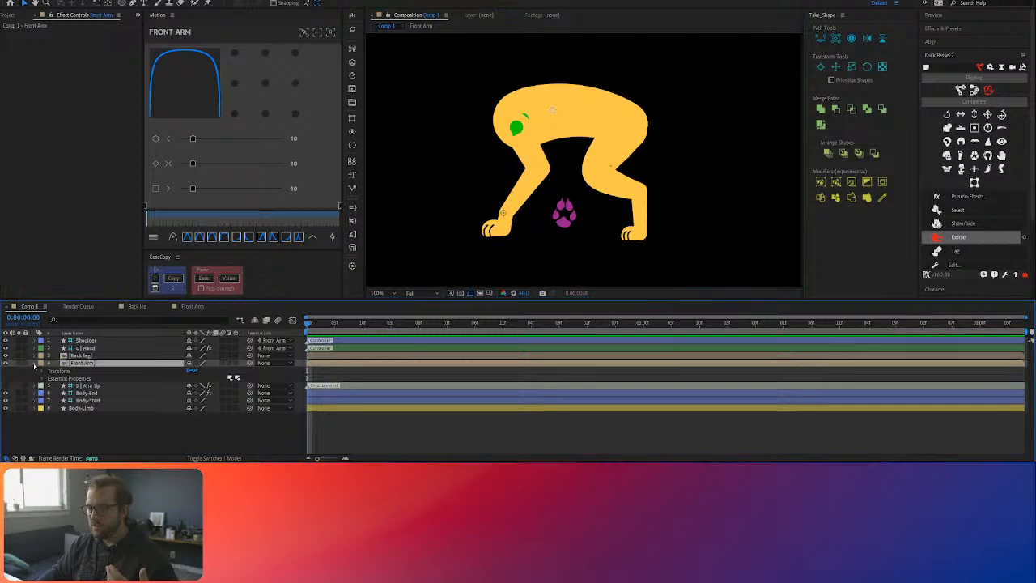
pyautogui.click(34, 364)
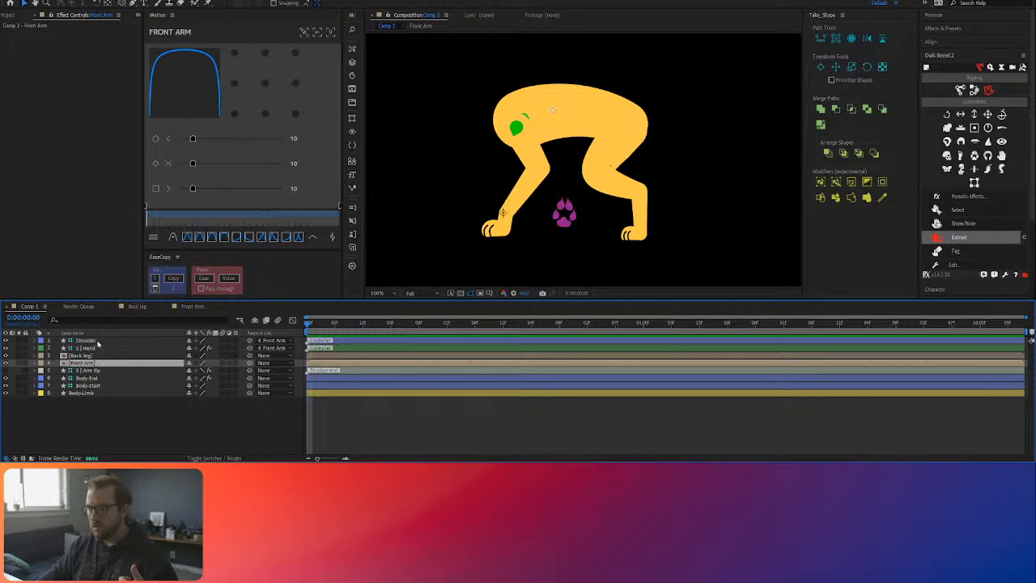
pyautogui.click(515, 127)
pyautogui.moveTo(516, 127)
pyautogui.mouseDown()
pyautogui.moveTo(532, 123)
pyautogui.moveTo(504, 112)
pyautogui.moveTo(515, 139)
pyautogui.moveTo(517, 125)
pyautogui.mouseUp()
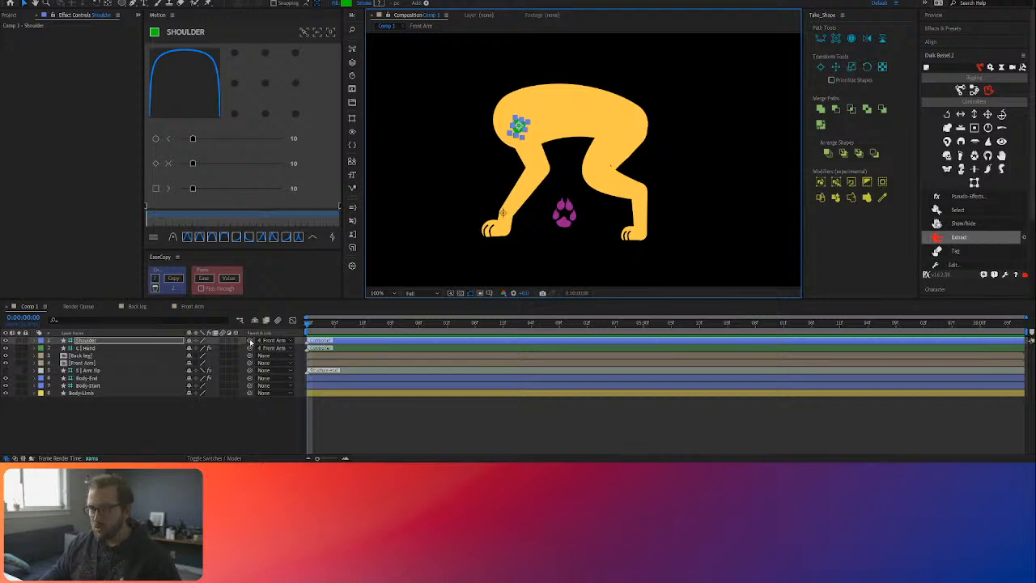
# Step: Try parenting Shoulder to Body-Start in Comp 1 and moving Shoulder so that the arm meets the body again
pyautogui.moveTo(250, 341); pyautogui.dragTo(89, 388)
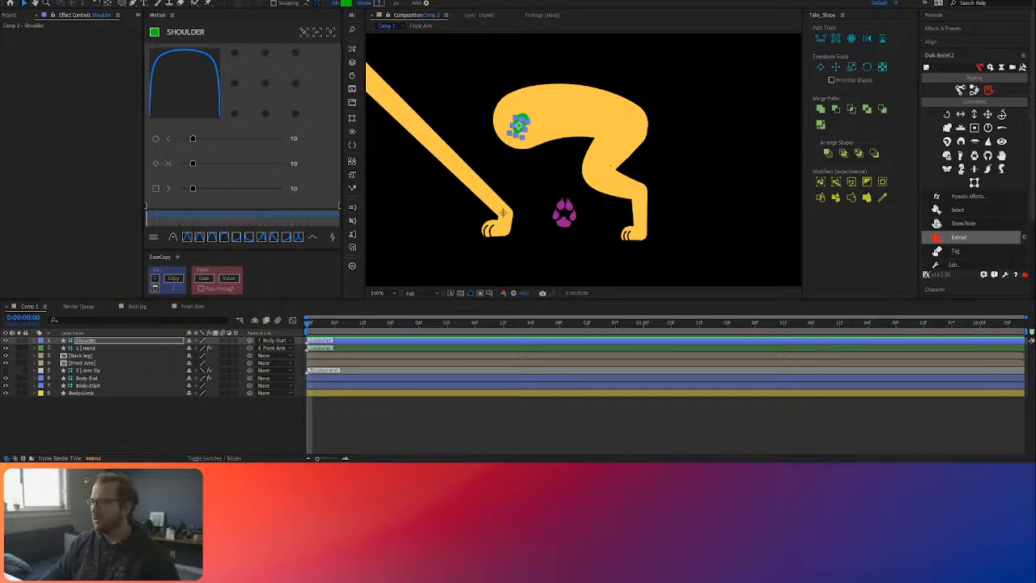
pyautogui.click(610, 166)
pyautogui.scroll(-1, 479, 182)
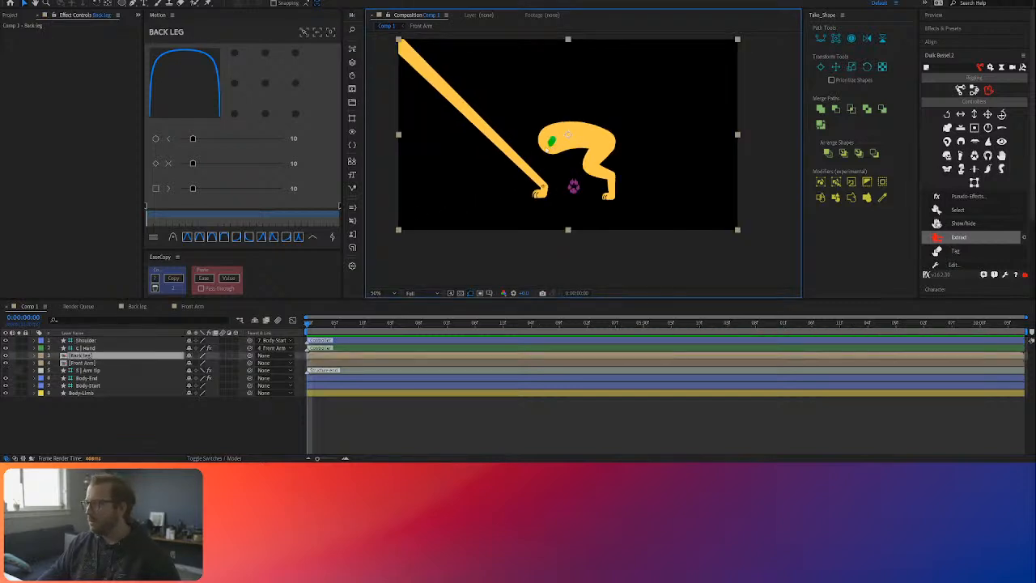
pyautogui.click(104, 342)
pyautogui.click(551, 144)
pyautogui.moveTo(554, 145); pyautogui.dragTo(705, 245)
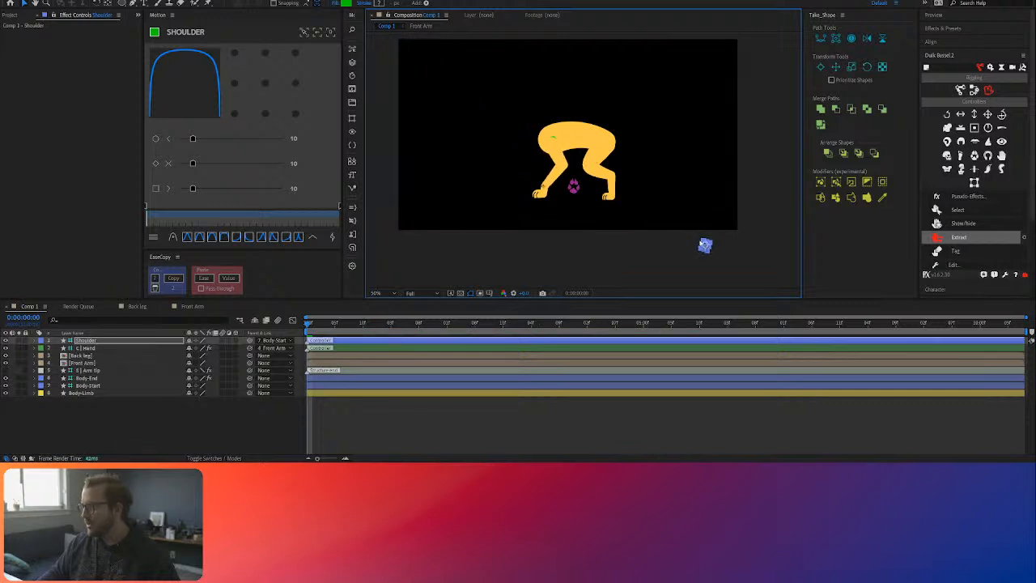
# Step: Test the arm attachment by moving Body-Start, and undo back to before Shoulder was parented to Body-Start
pyautogui.click(89, 385)
pyautogui.moveTo(552, 140); pyautogui.dragTo(504, 78)
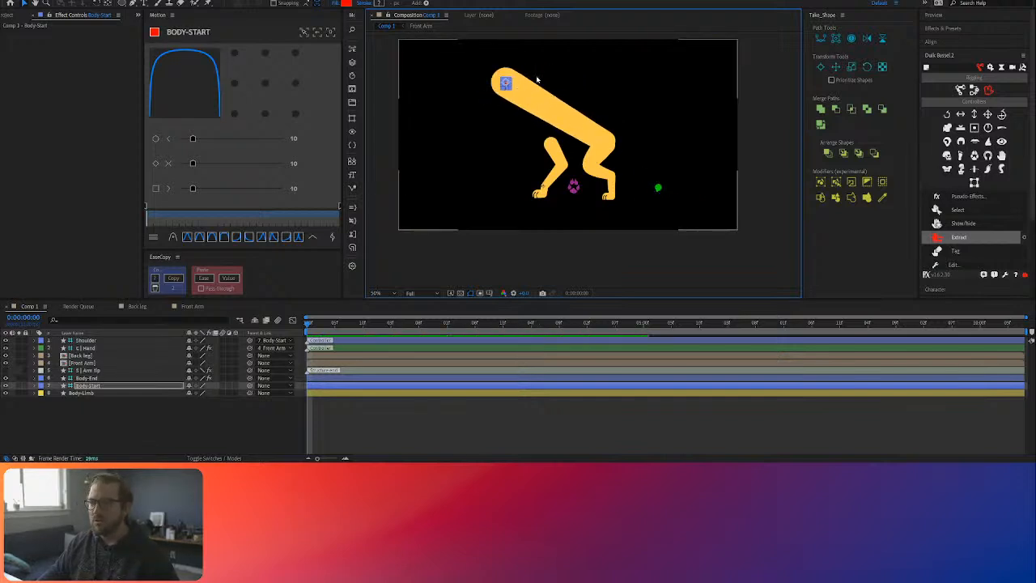
pyautogui.moveTo(505, 83); pyautogui.dragTo(566, 132)
pyautogui.click(650, 219)
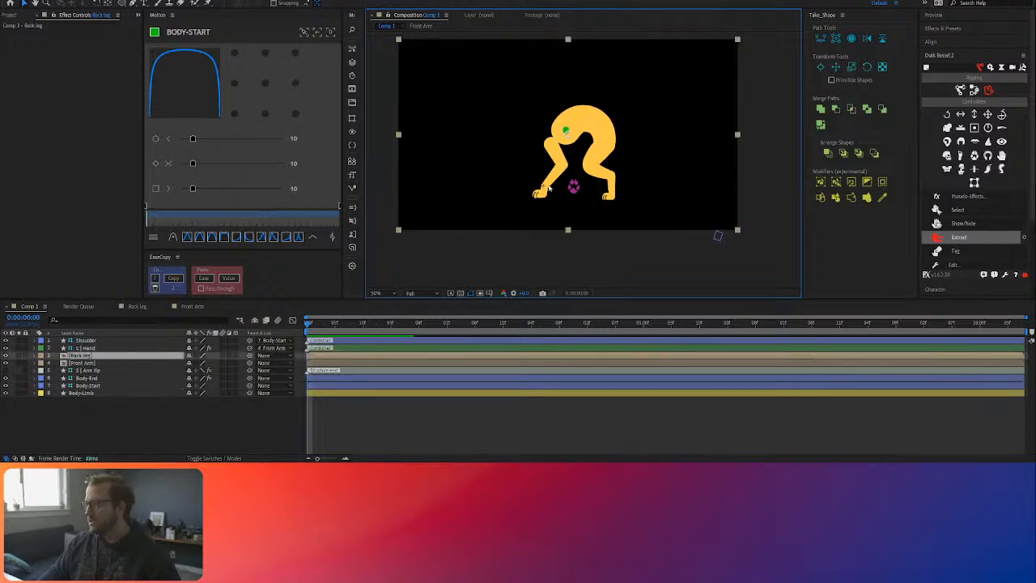
pyautogui.click(680, 238)
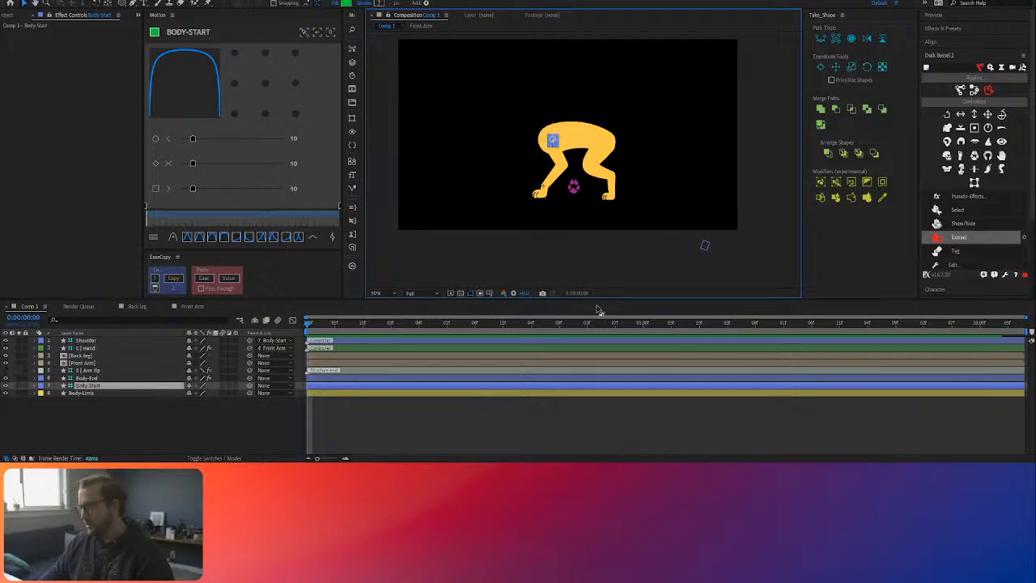
pyautogui.hotkey('ctrl', 'z')
pyautogui.hotkey('ctrl', 'z')
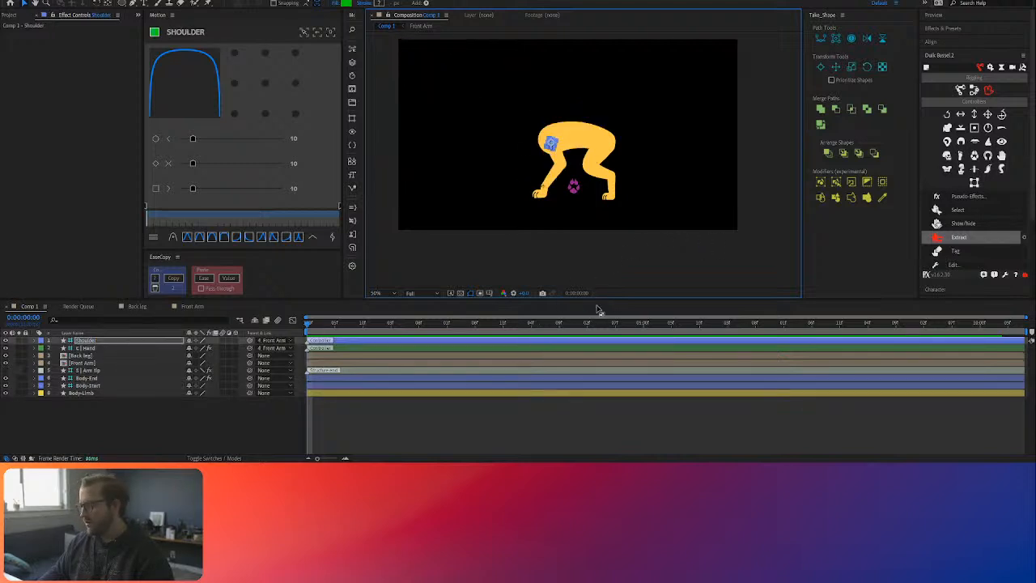
# Step: In the Front Arm composition, parent Shoulder and C | Hand to Comp 1's Body-Start layer with Duik's Parent across comps
pyautogui.click(192, 435)
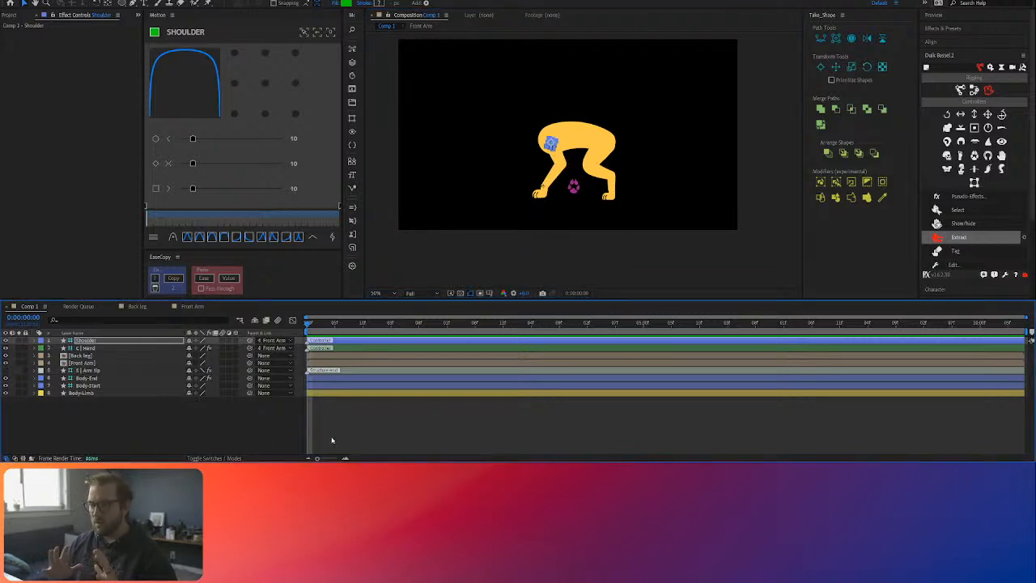
pyautogui.click(203, 421)
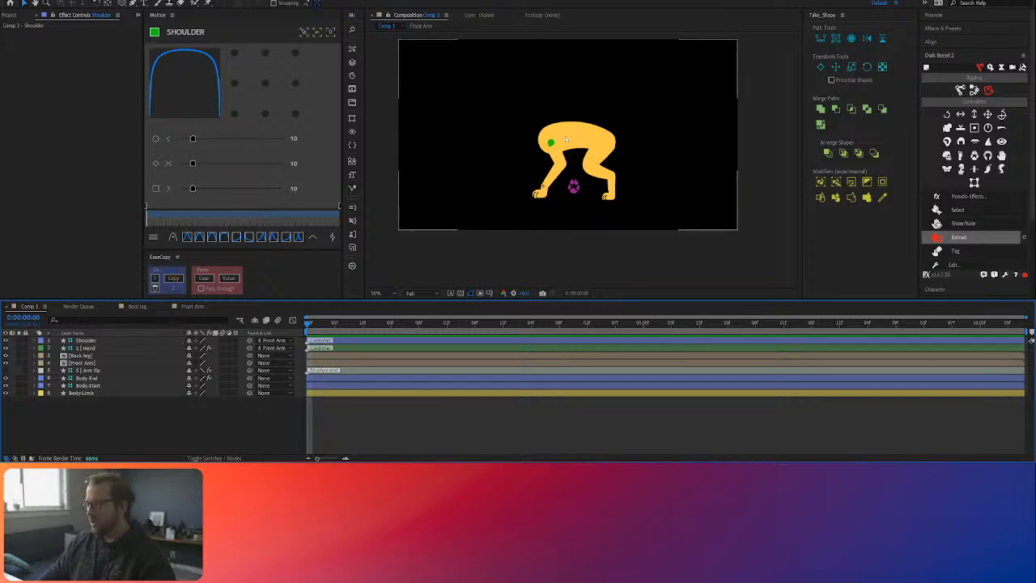
pyautogui.click(85, 356)
pyautogui.click(84, 363)
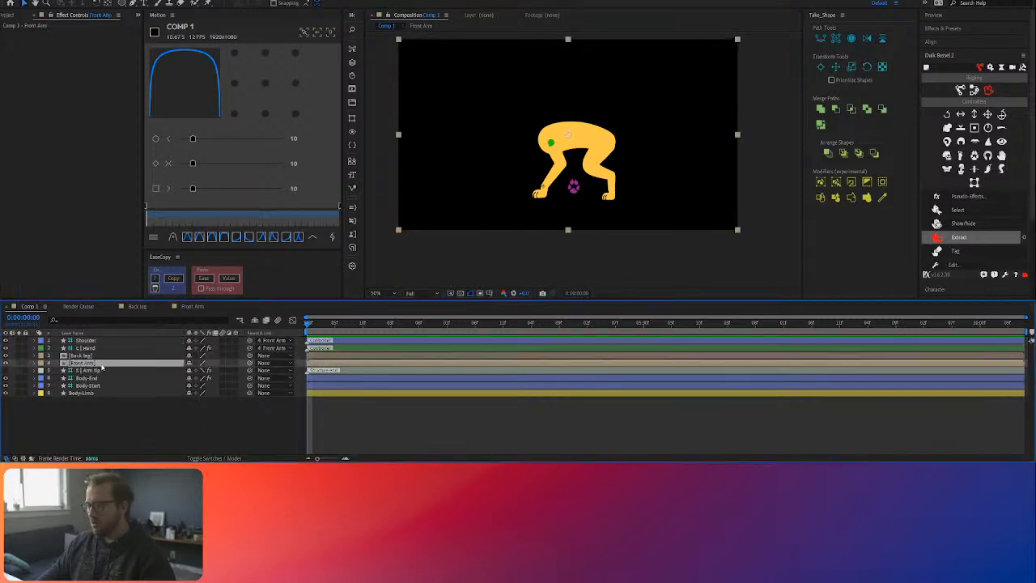
pyautogui.doubleClick(104, 367)
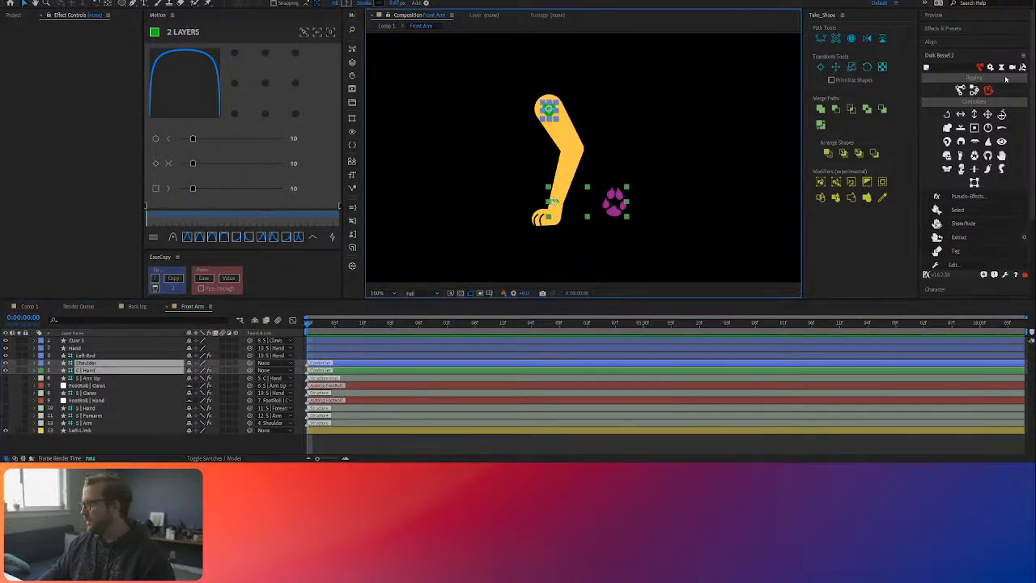
pyautogui.click(975, 89)
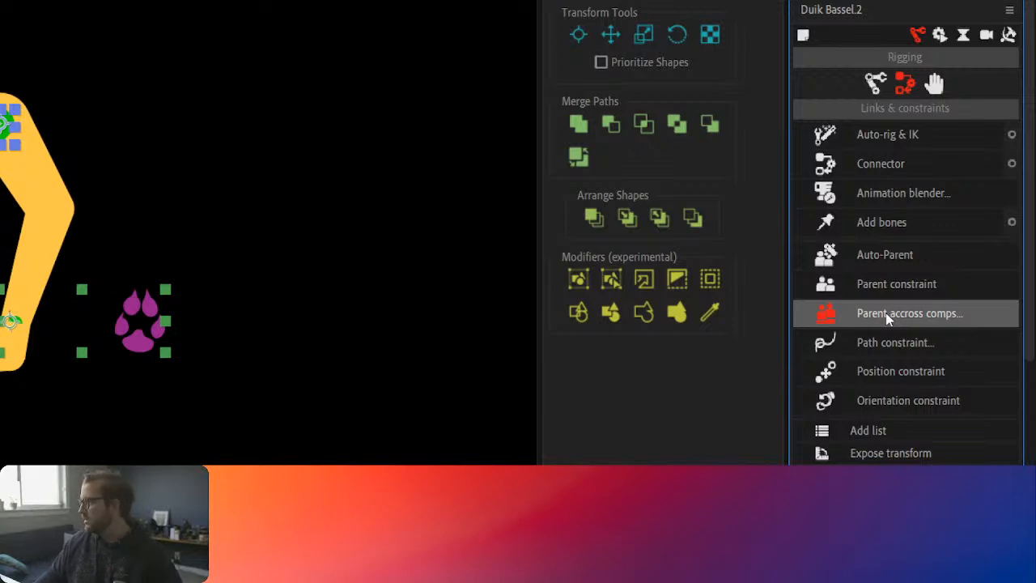
pyautogui.click(885, 312)
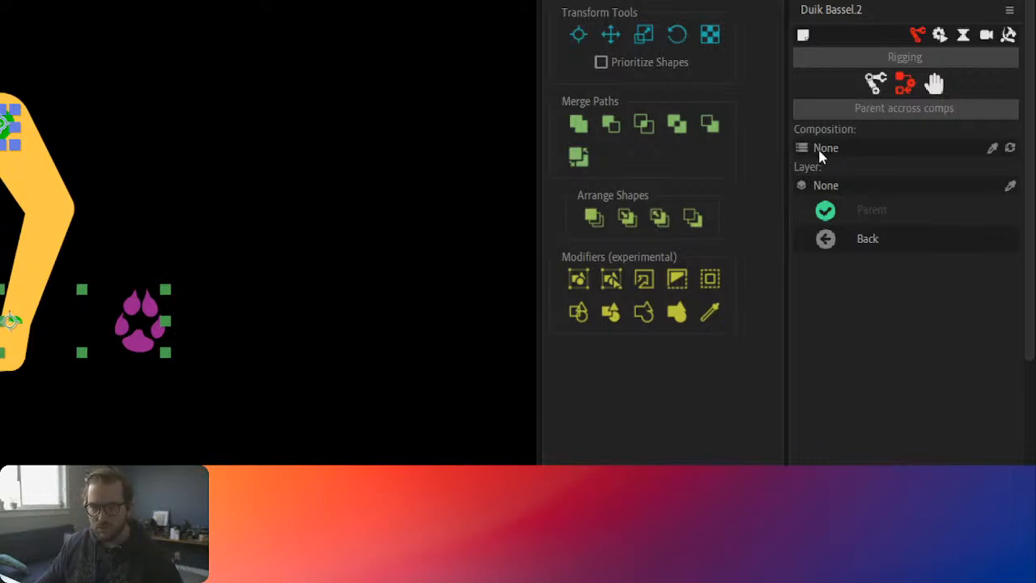
pyautogui.click(843, 196)
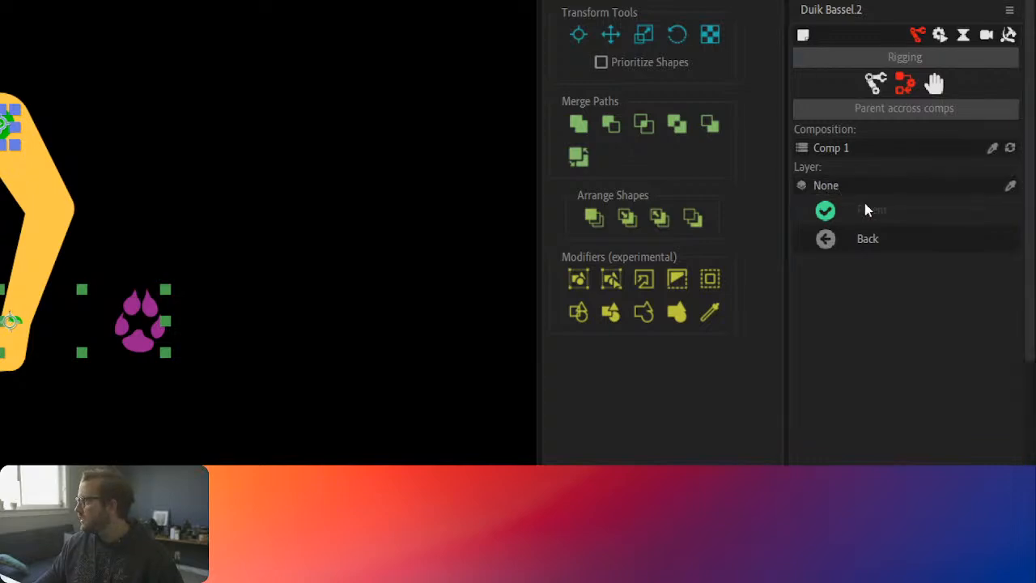
pyautogui.click(874, 350)
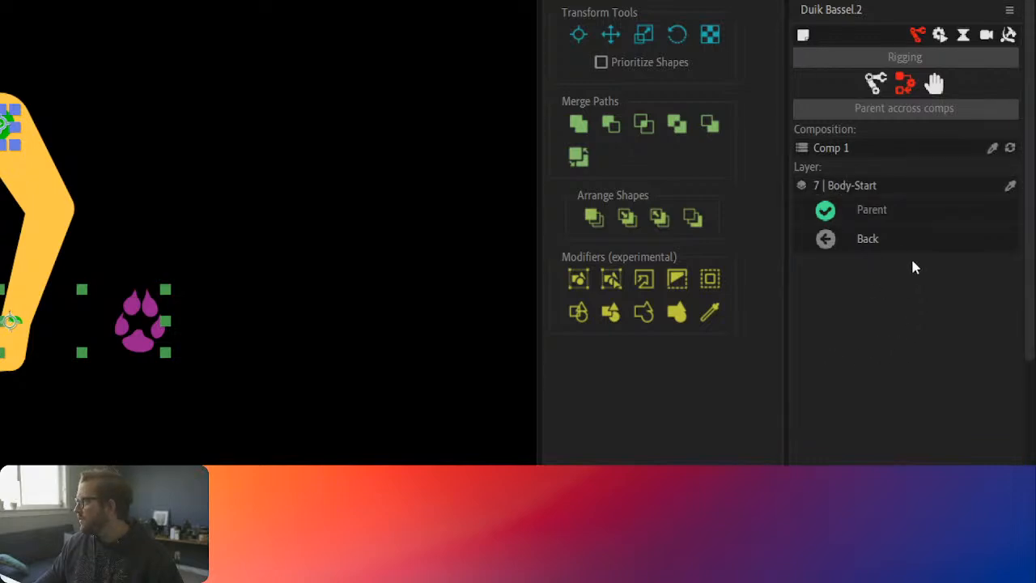
pyautogui.click(862, 210)
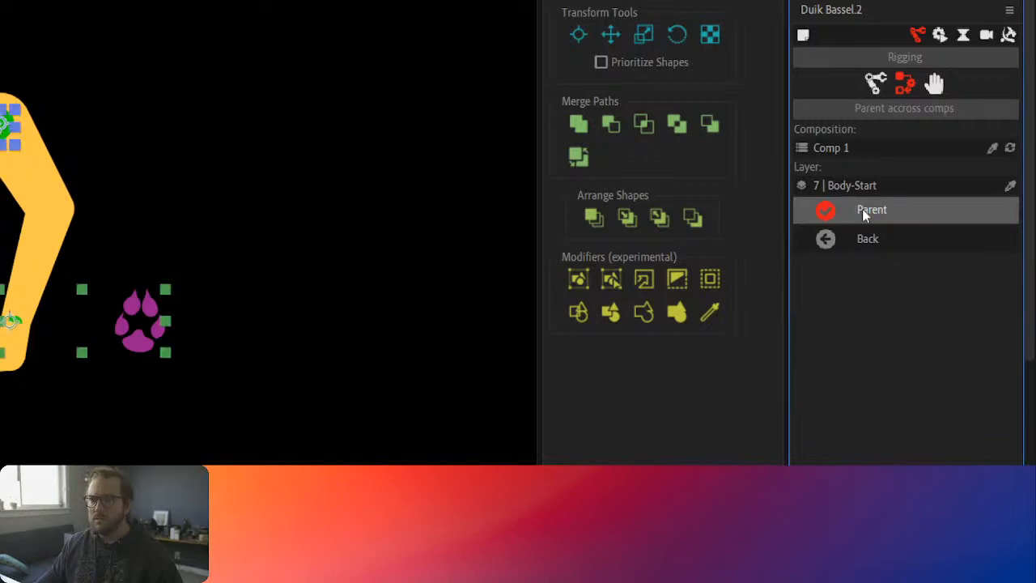
pyautogui.click(864, 217)
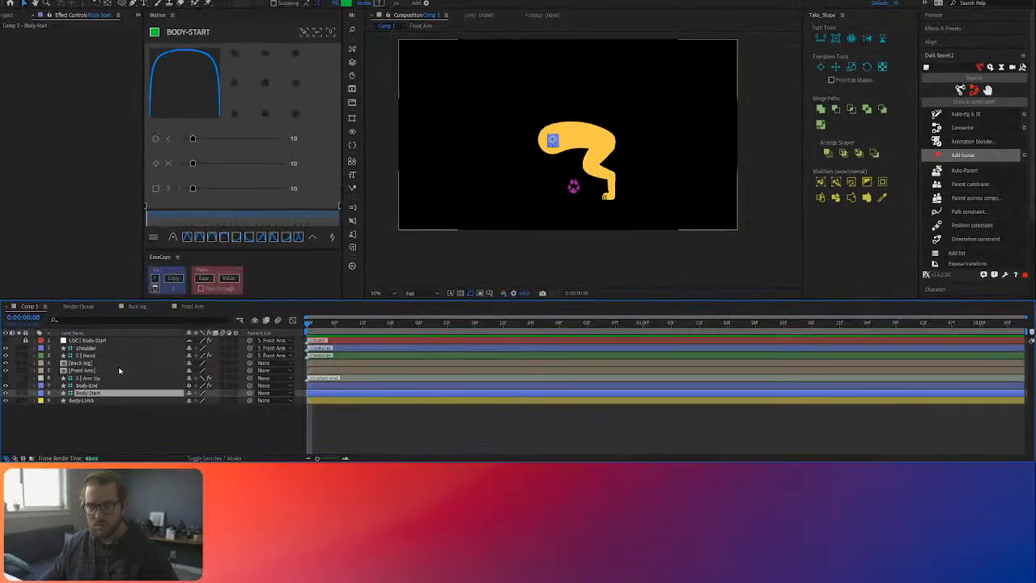
# Step: Test-move the Front Arm layer in Comp 1 to look for the arm, and undo the move
pyautogui.press(',')
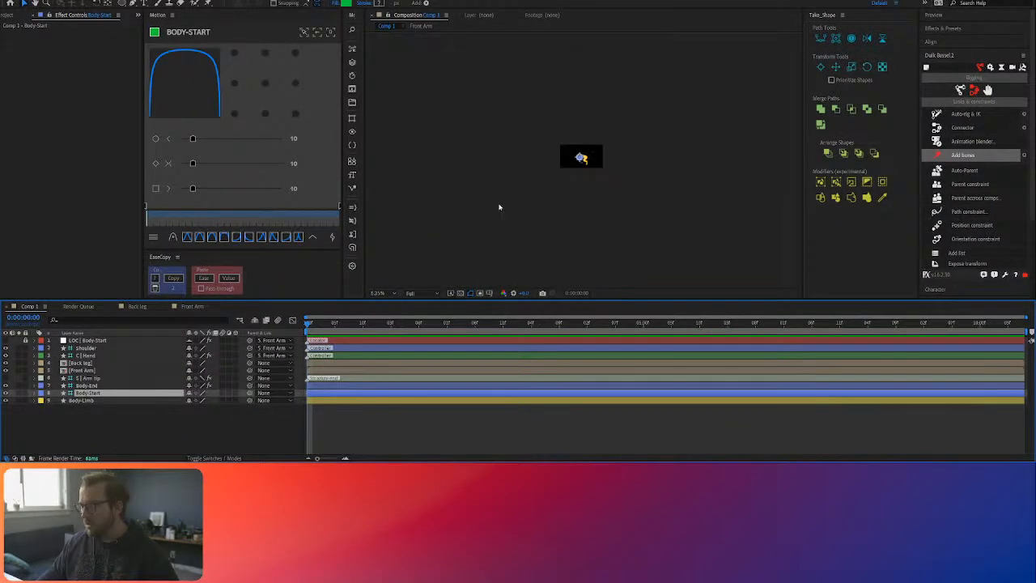
pyautogui.click(72, 371)
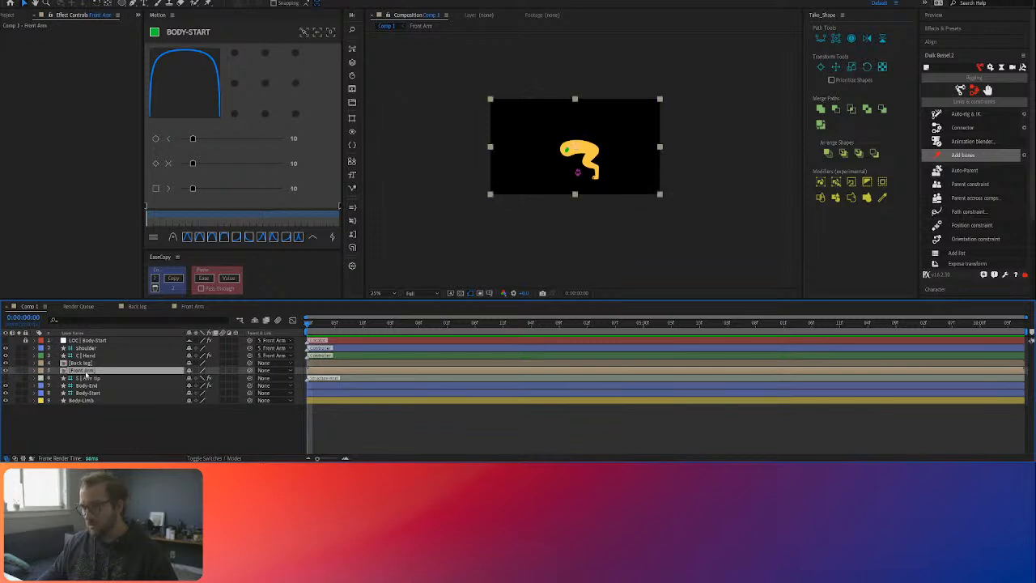
pyautogui.scroll(2, 579, 151)
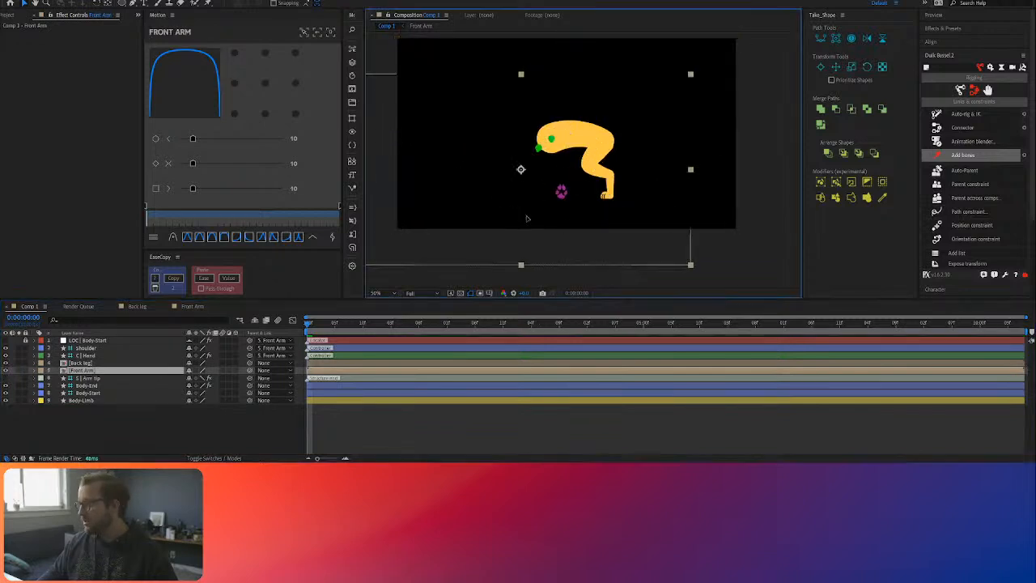
pyautogui.hotkey('ctrl', 'z')
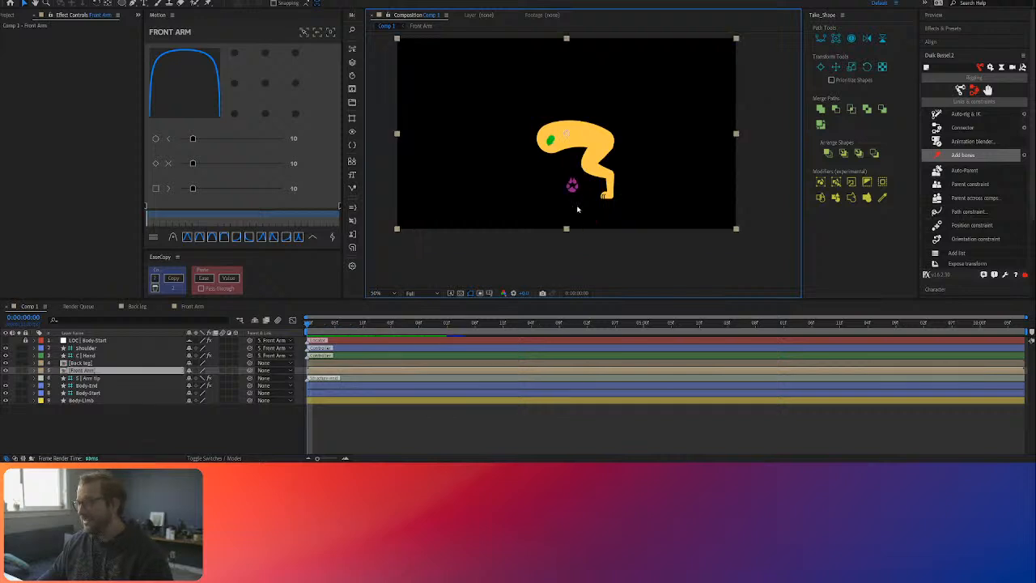
# Step: Open the Front Arm composition, test the rig with a small move of C | Hand, and undo it
pyautogui.doubleClick(105, 371)
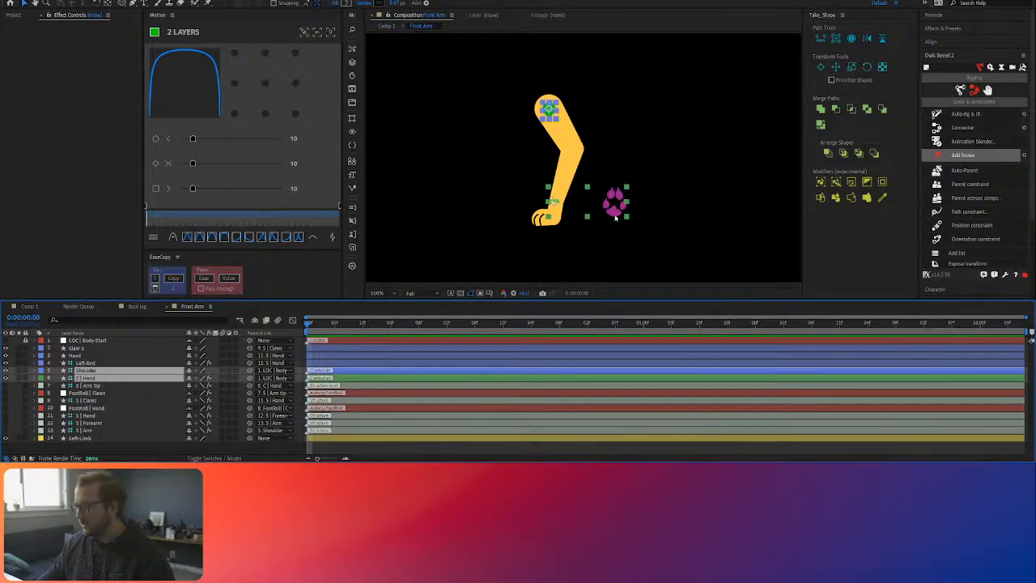
pyautogui.moveTo(618, 199); pyautogui.dragTo(599, 201)
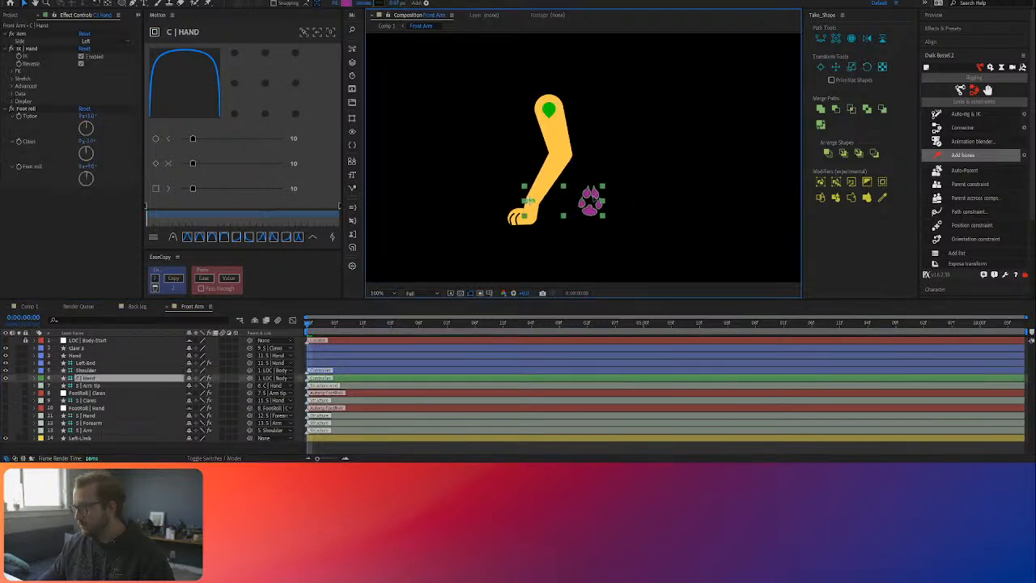
pyautogui.hotkey('ctrl', 'z')
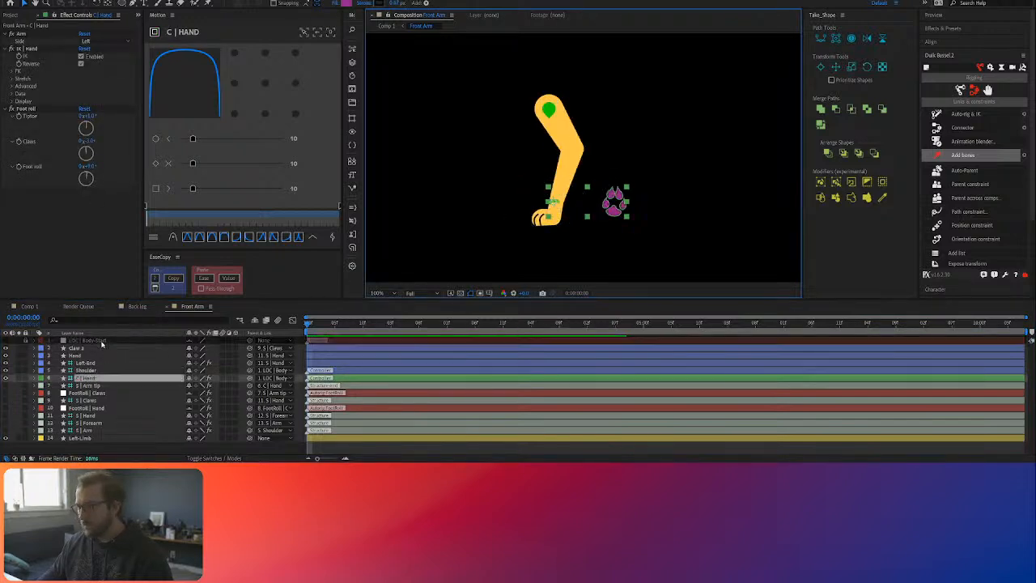
# Step: Examine the LOC | Body-Start locator and Shoulder's parenting in the Front Arm composition, and return to Comp 1
pyautogui.click(101, 342)
pyautogui.scroll(-1, 585, 232)
pyautogui.scroll(1, 603, 178)
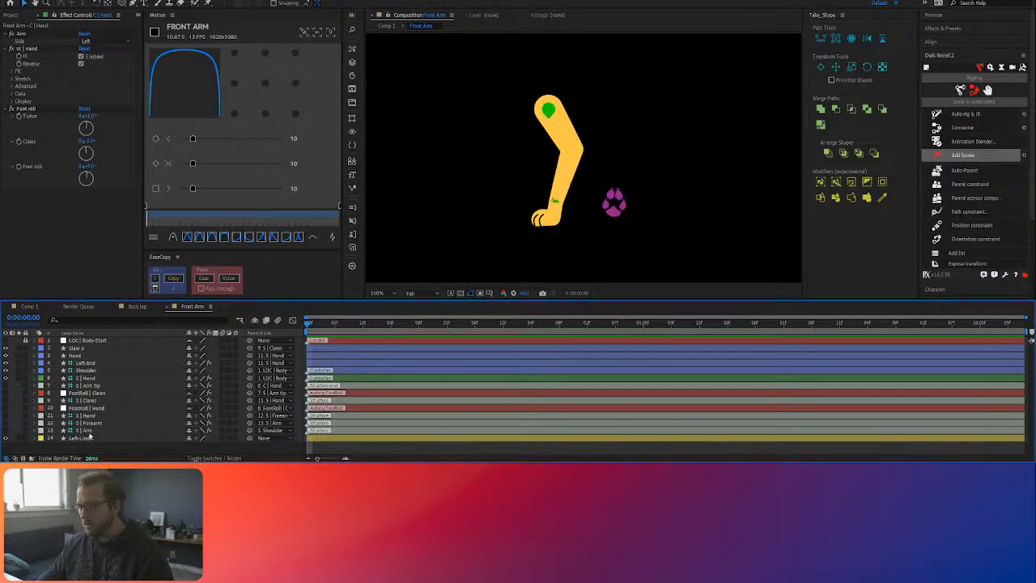
pyautogui.click(245, 370)
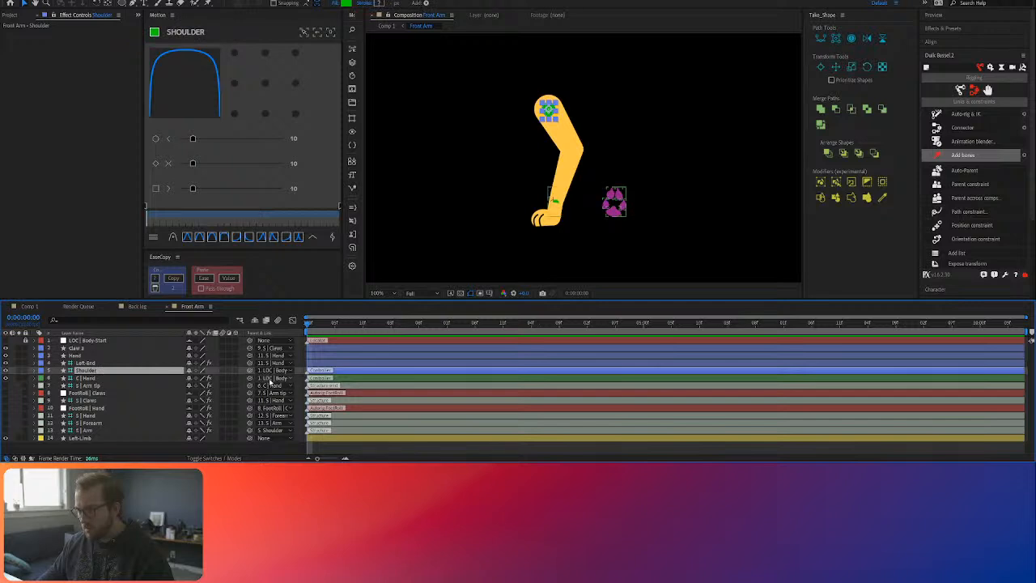
pyautogui.moveTo(284, 250); pyautogui.dragTo(283, 253)
# Step: Move the Shoulder controller in Comp 1 to the composition's upper-left corner to attach the front arm to the body
pyautogui.click(29, 305)
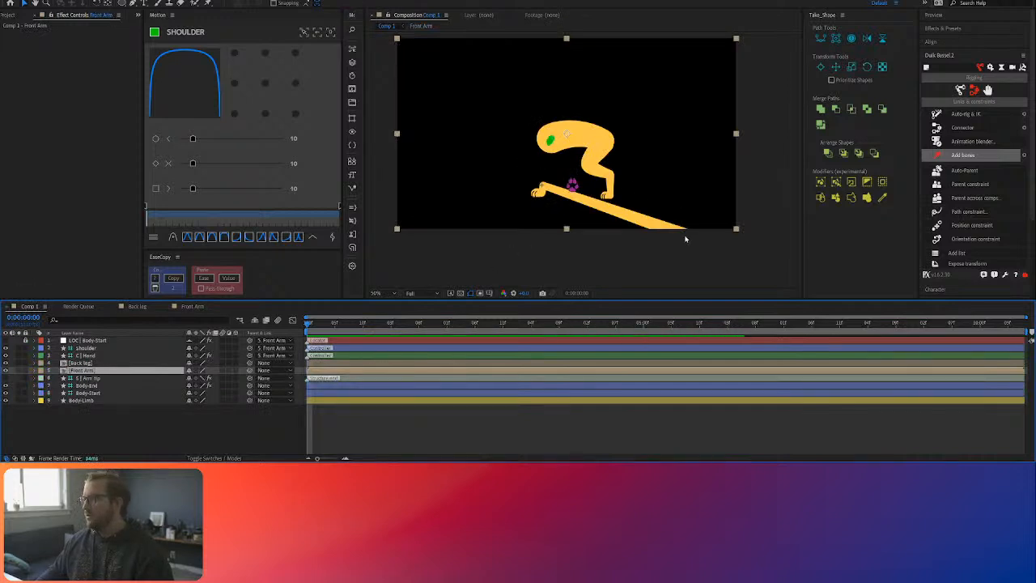
pyautogui.press(',')
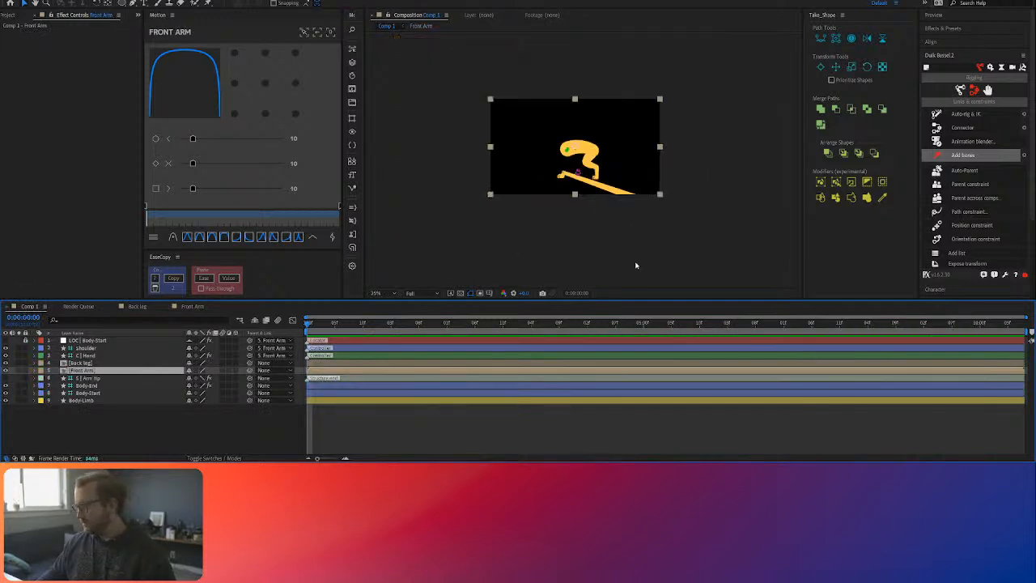
pyautogui.click(89, 349)
pyautogui.moveTo(567, 150); pyautogui.dragTo(489, 102)
pyautogui.click(489, 102)
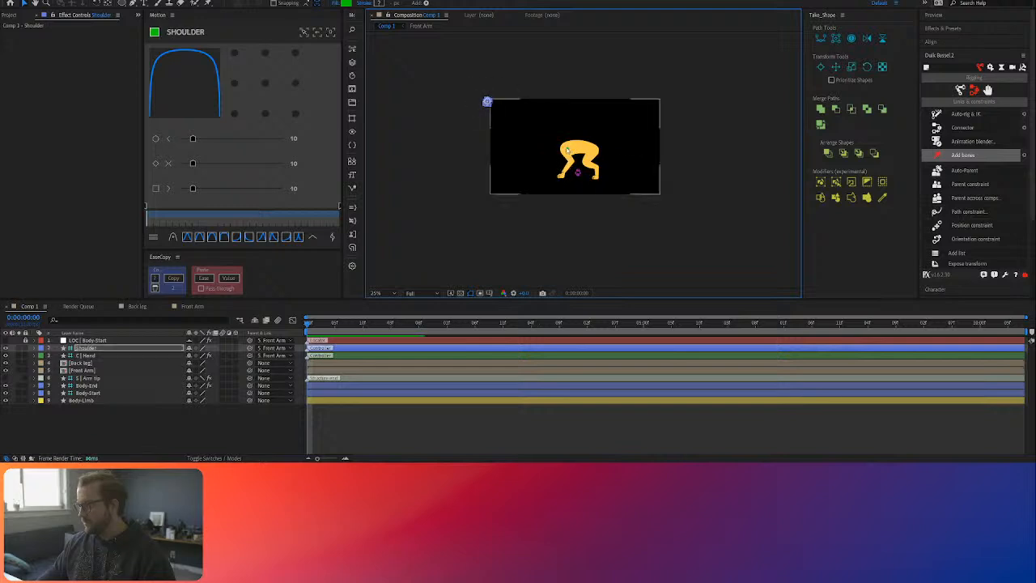
pyautogui.click(488, 102)
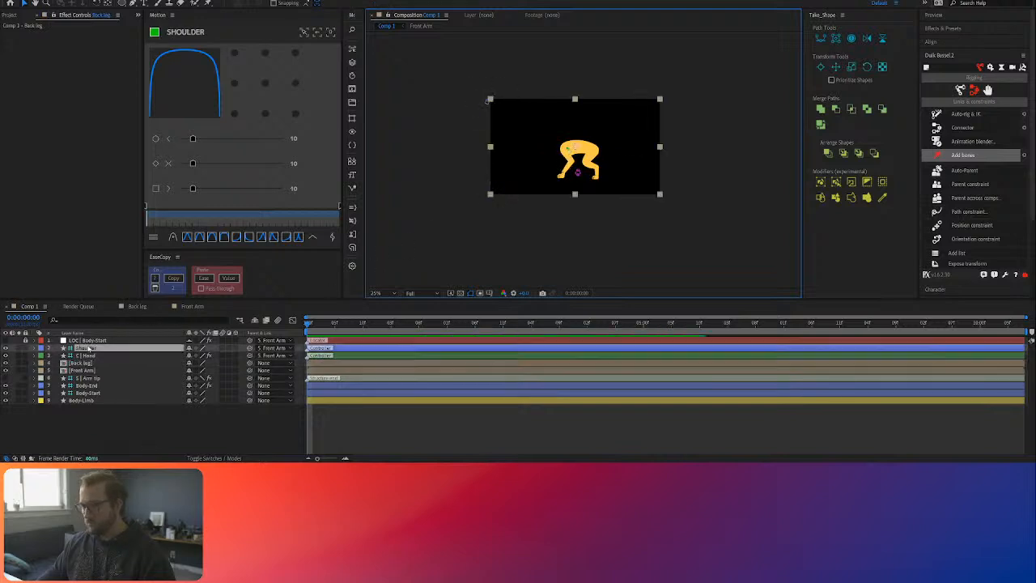
# Step: Move the Body-Start controller slightly down to test whether the front arm follows the body
pyautogui.scroll(3, 516, 171)
pyautogui.click(567, 152)
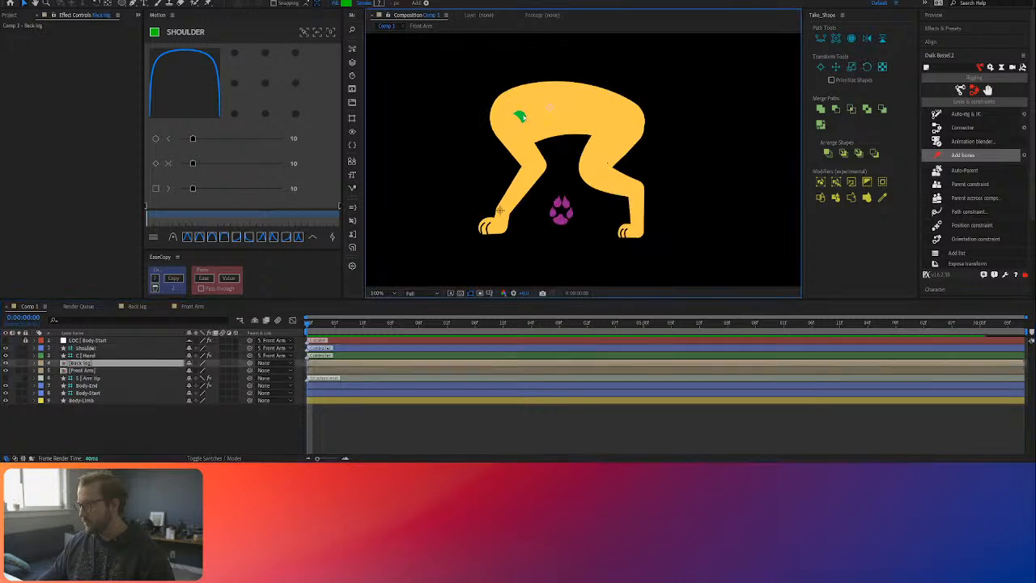
pyautogui.click(94, 378)
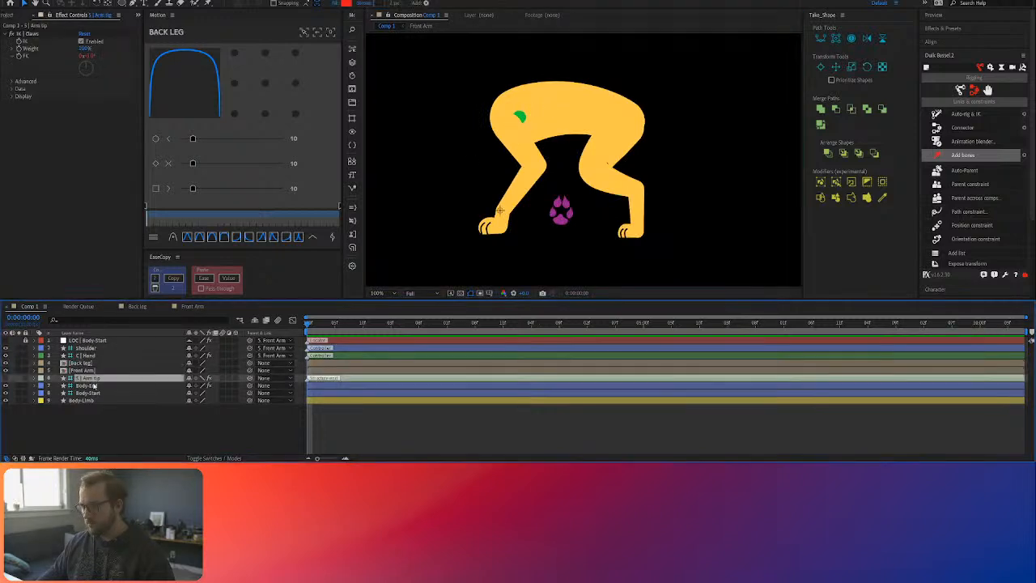
pyautogui.click(94, 387)
pyautogui.click(94, 379)
pyautogui.click(91, 393)
pyautogui.moveTo(523, 112); pyautogui.dragTo(514, 125)
pyautogui.scroll(-1, 516, 126)
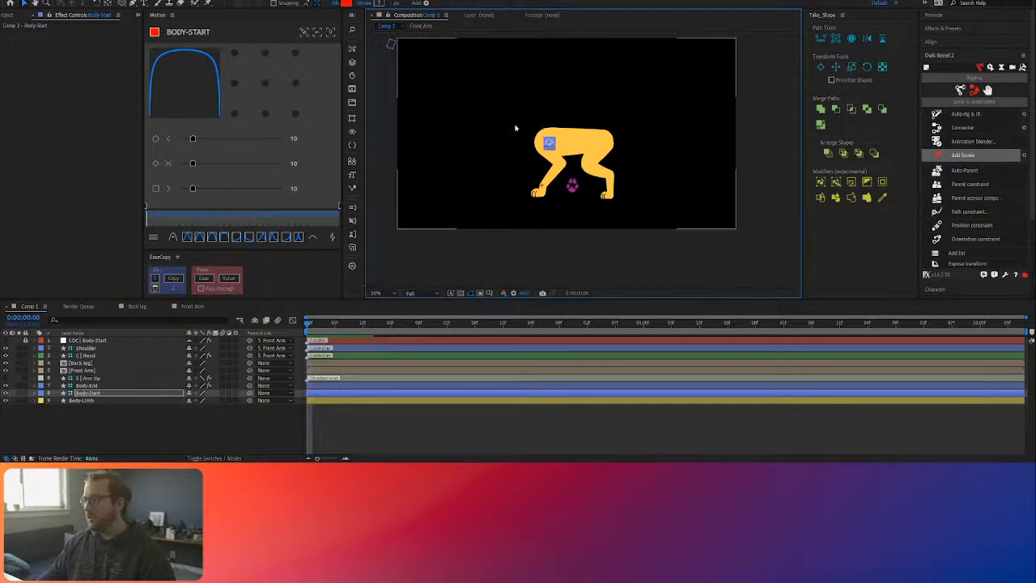
pyautogui.click(390, 44)
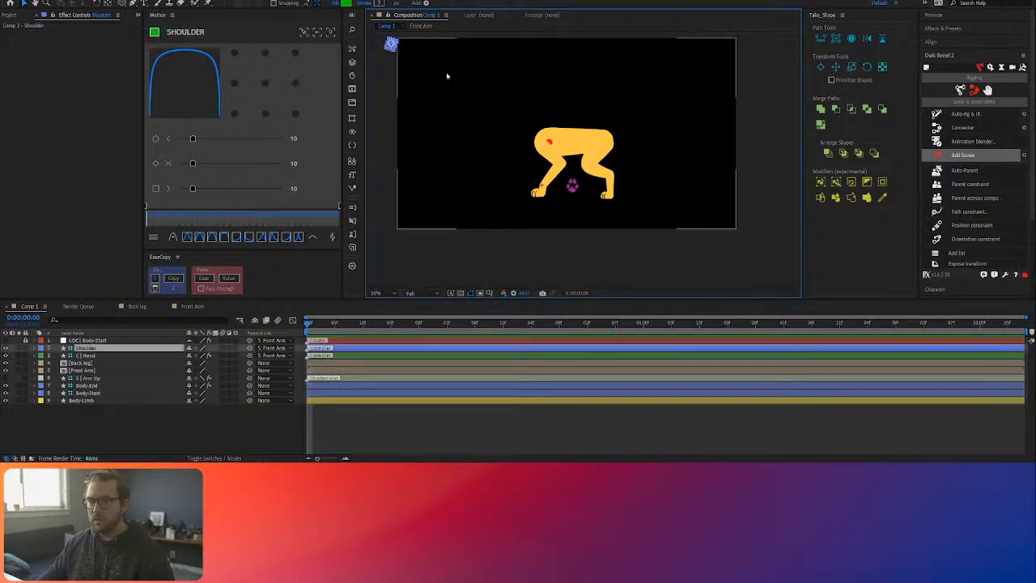
pyautogui.click(555, 140)
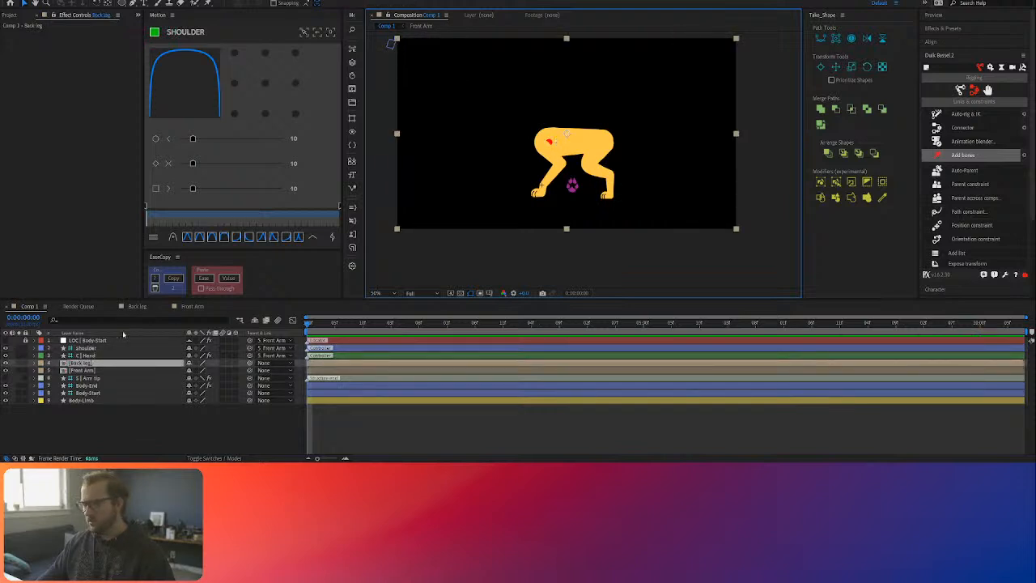
pyautogui.click(85, 371)
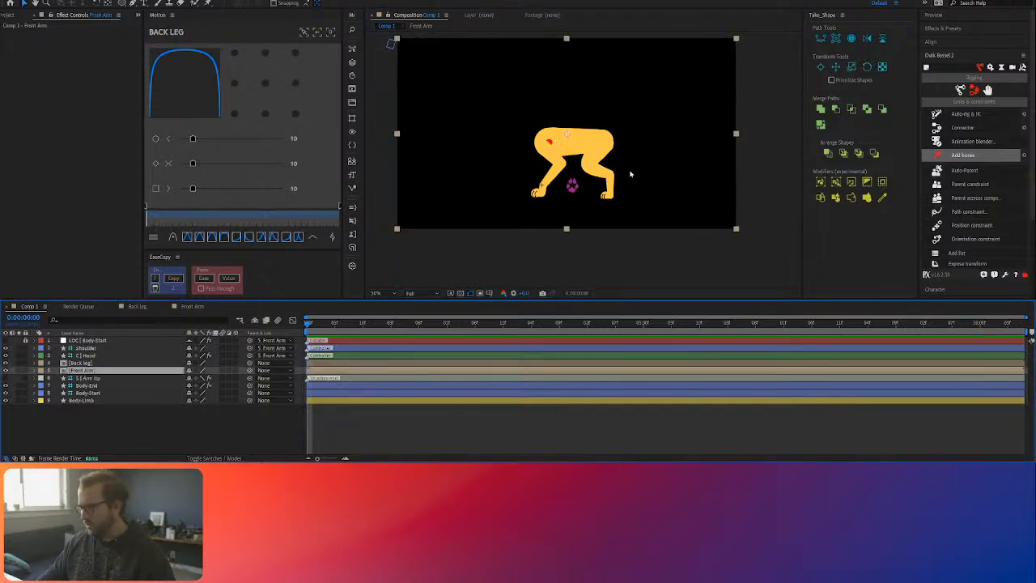
pyautogui.click(88, 348)
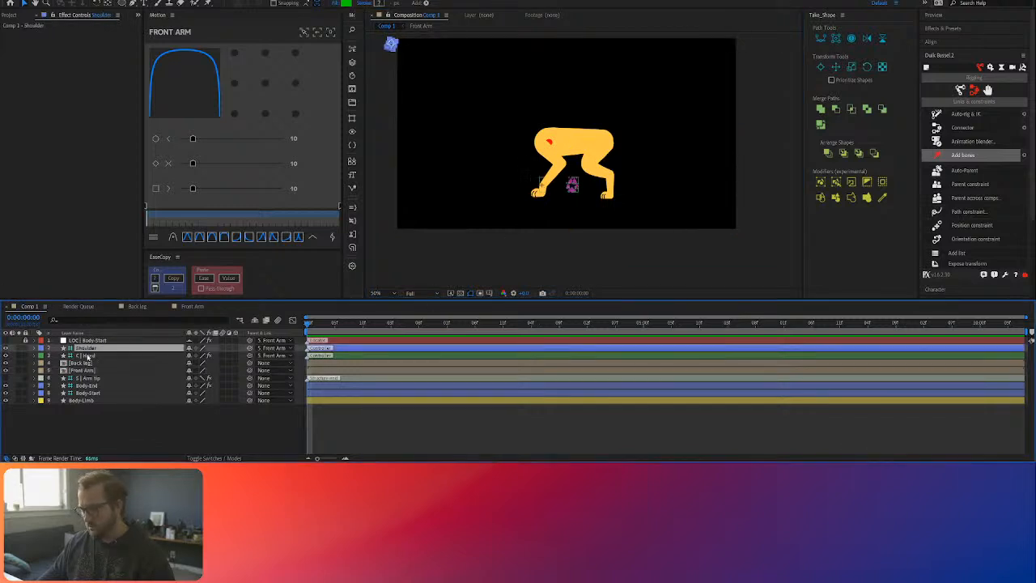
# Step: Rename the Body-Start layer as Body shoulder
pyautogui.click(102, 393)
pyautogui.press('Return')
pyautogui.write('Shoulder')
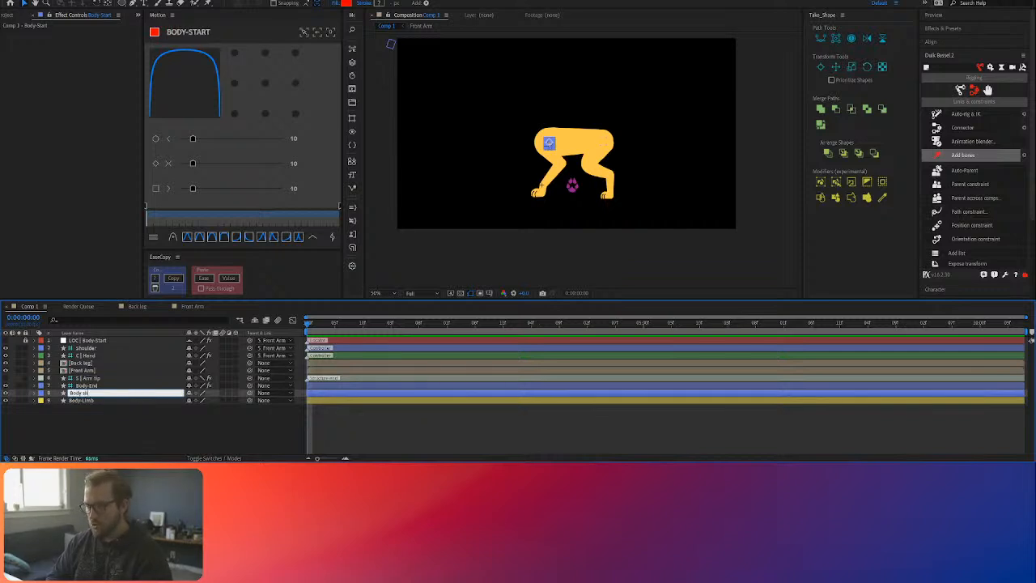
pyautogui.write('der')
pyautogui.press('Return')
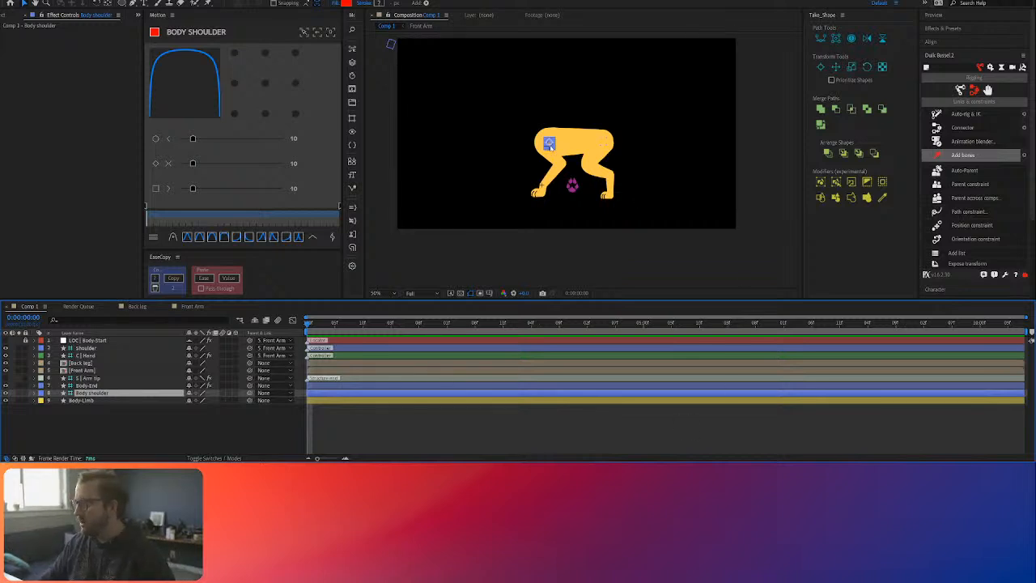
# Step: Duplicate the Front Arm layer in Comp 1 and extract the copy's controllers with Duik
pyautogui.click(81, 370)
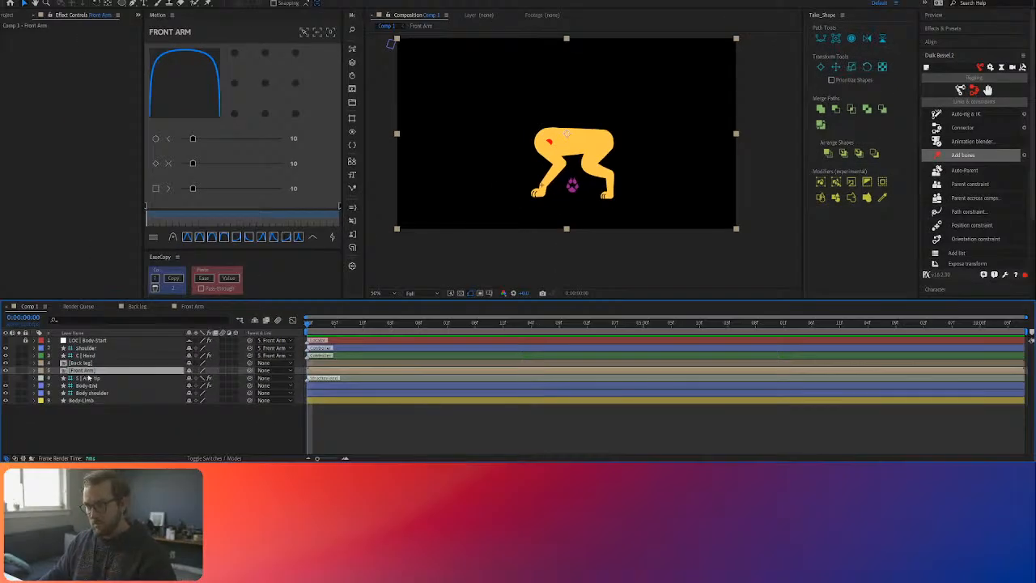
pyautogui.hotkey('ctrl', 'd')
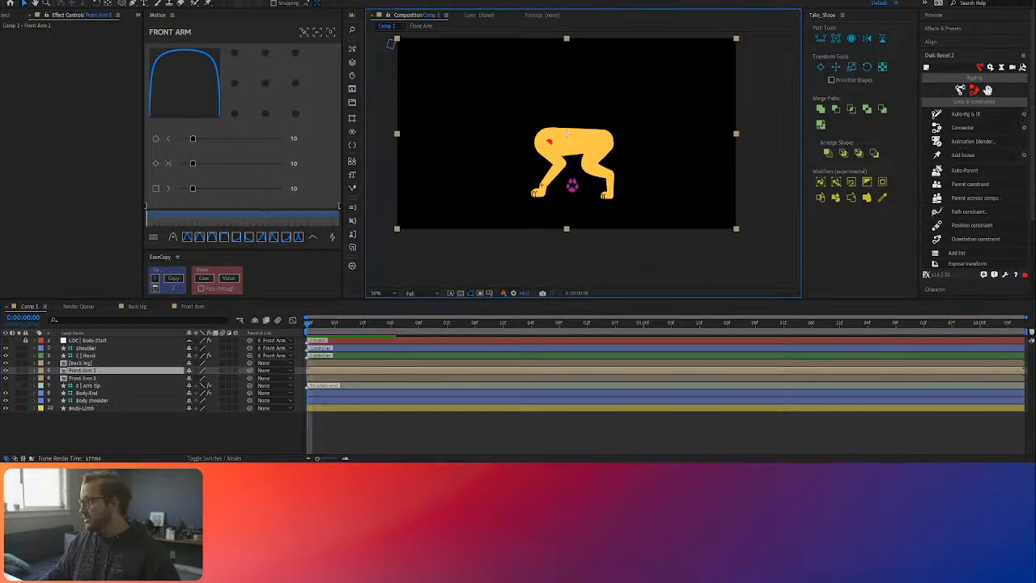
pyautogui.click(988, 90)
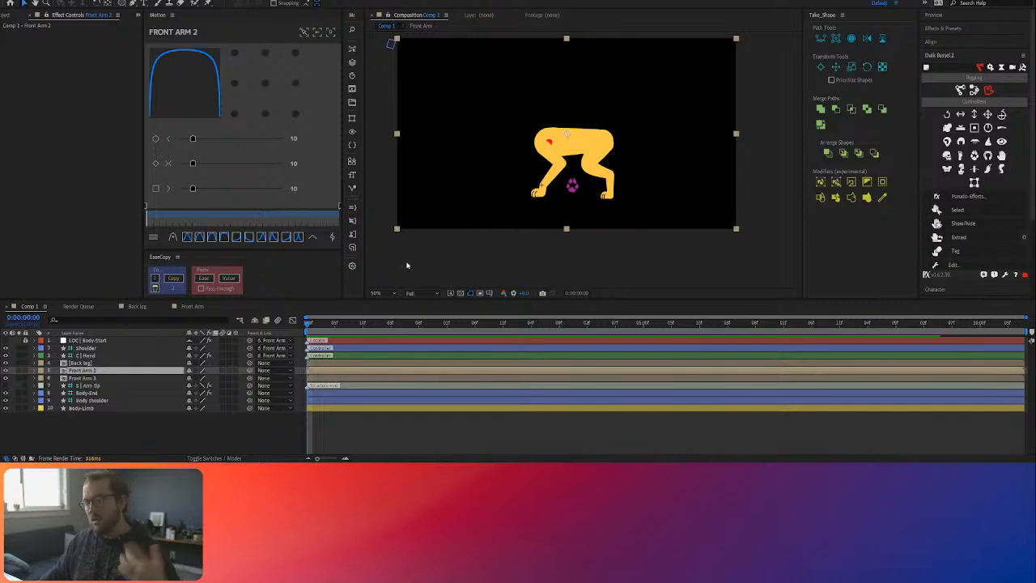
pyautogui.hotkey('ctrl', 'z')
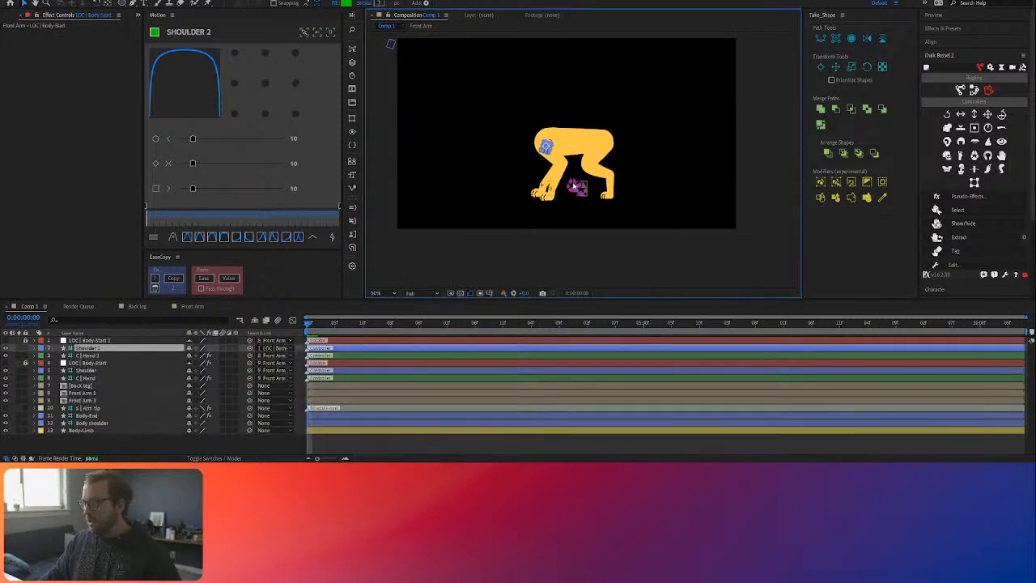
# Step: Reposition the C | Hand controllers to spread the two front paws apart
pyautogui.moveTo(566, 186)
pyautogui.mouseDown()
pyautogui.moveTo(572, 196)
pyautogui.moveTo(547, 188)
pyautogui.mouseUp()
pyautogui.click(573, 185)
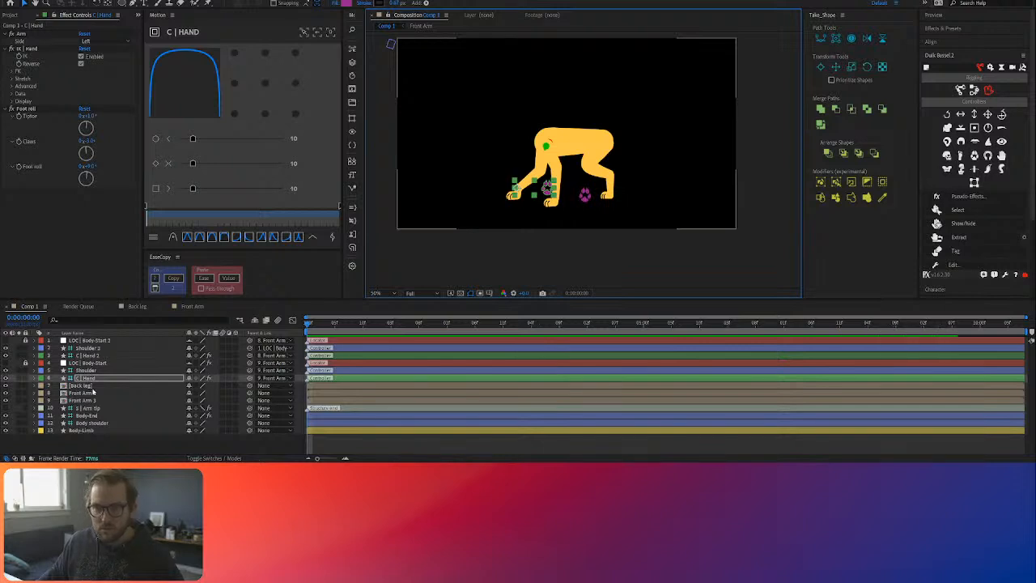
# Step: Expand the project's Precomps folder and select the Front Arm composition
pyautogui.click(10, 15)
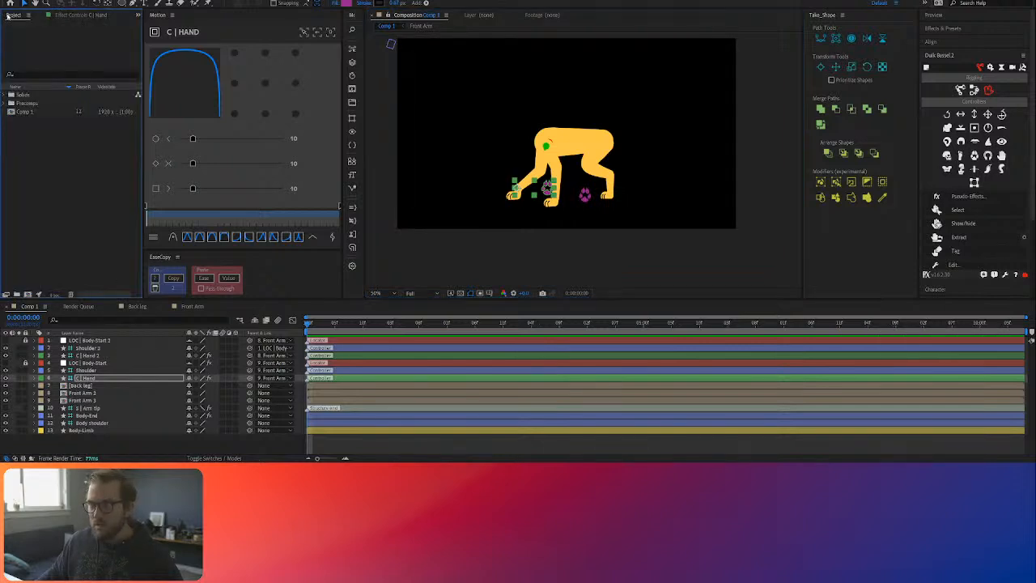
pyautogui.click(6, 103)
pyautogui.click(24, 112)
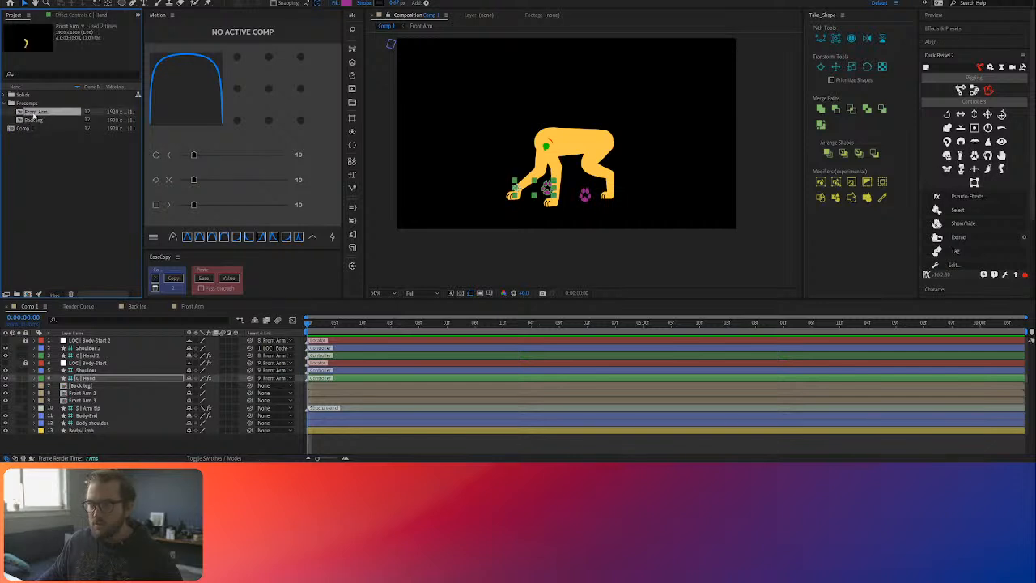
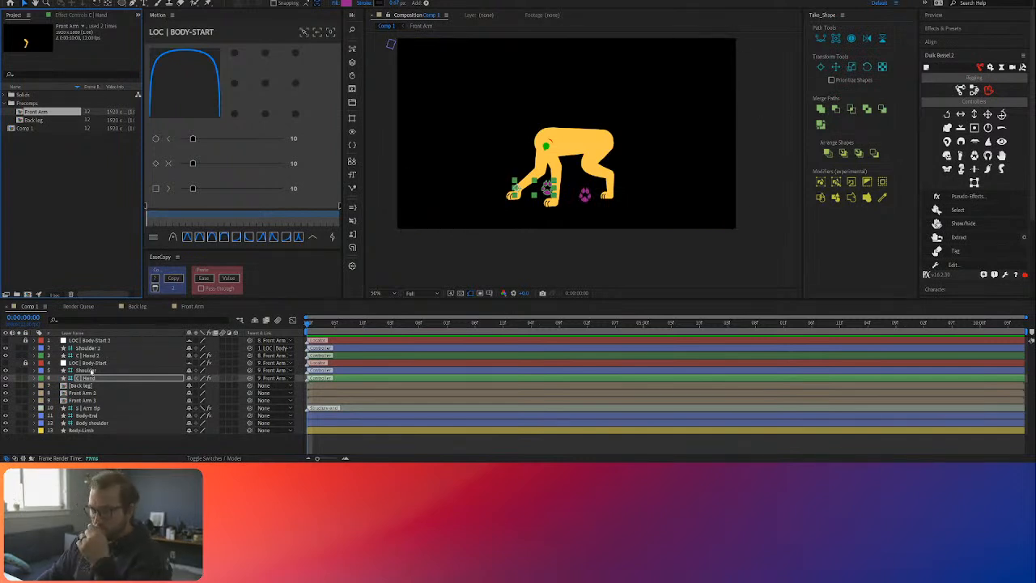
# Step: Test moving the Body shoulder controller, undo it, and shift the C | Hand controller so its front paw sits closer under the body
pyautogui.click(88, 422)
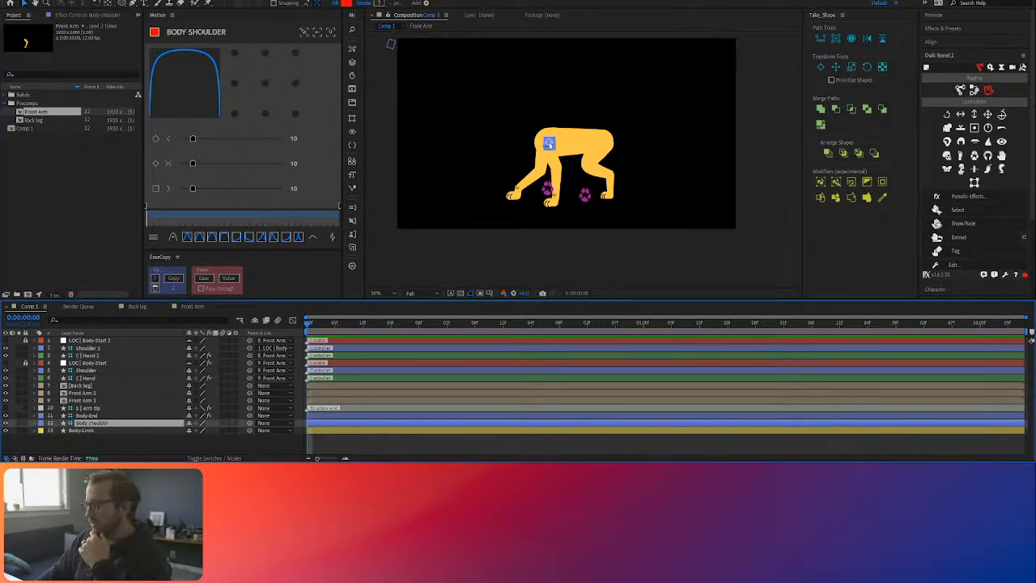
pyautogui.click(550, 153)
pyautogui.moveTo(550, 153)
pyautogui.mouseDown()
pyautogui.moveTo(537, 155)
pyautogui.moveTo(554, 153)
pyautogui.moveTo(557, 141)
pyautogui.moveTo(560, 153)
pyautogui.moveTo(562, 145)
pyautogui.moveTo(539, 155)
pyautogui.moveTo(558, 141)
pyautogui.moveTo(539, 149)
pyautogui.moveTo(549, 144)
pyautogui.mouseUp()
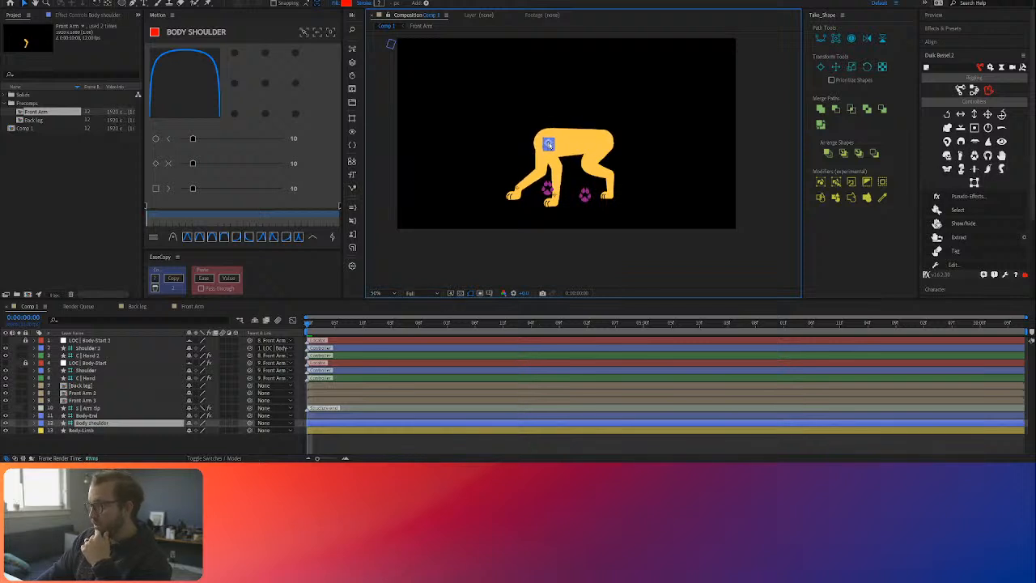
pyautogui.hotkey('ctrl', 'z')
pyautogui.moveTo(547, 187); pyautogui.dragTo(557, 197)
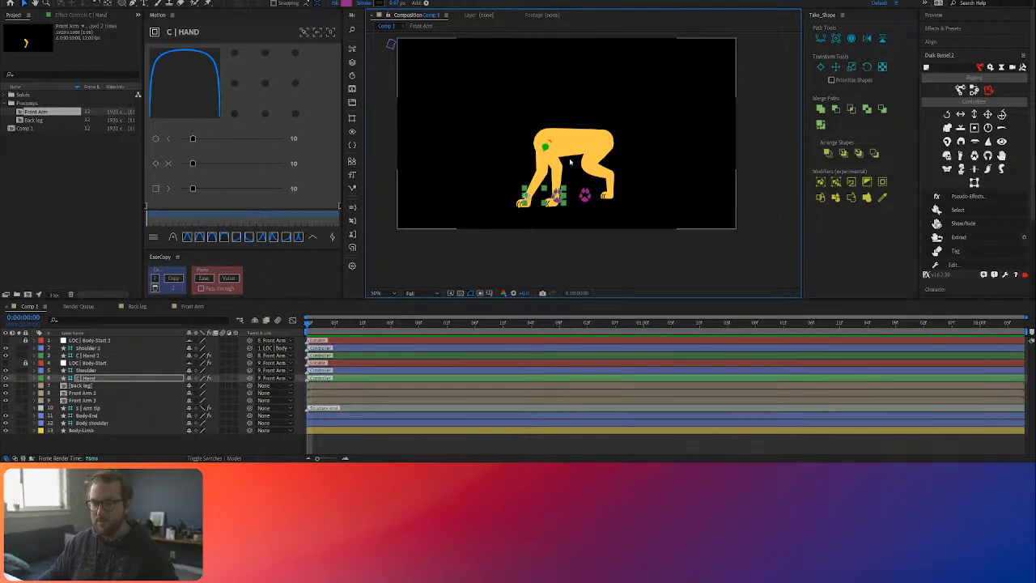
# Step: Open the Back leg precomposition from its layer in Comp 1
pyautogui.click(346, 388)
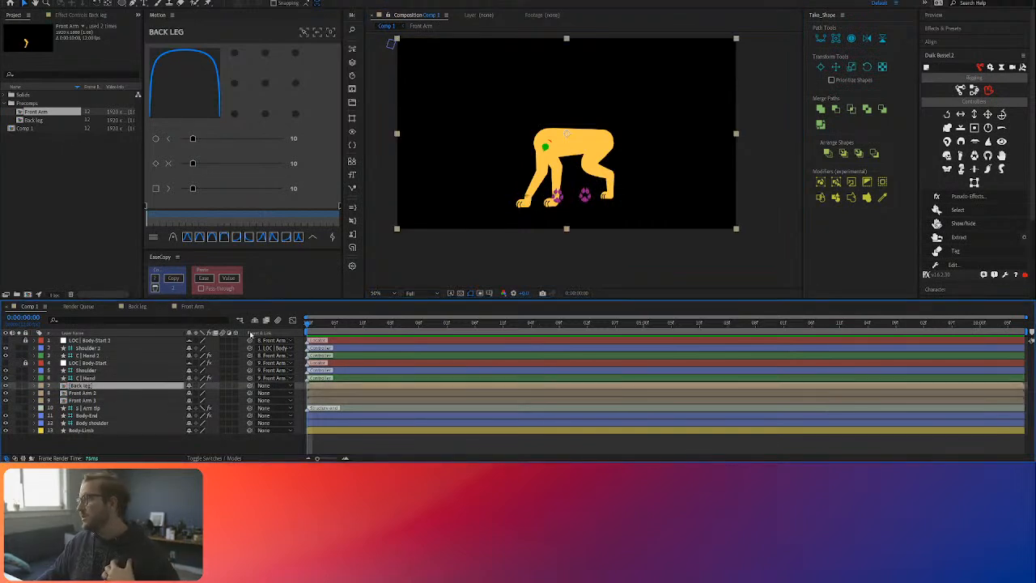
pyautogui.doubleClick(121, 386)
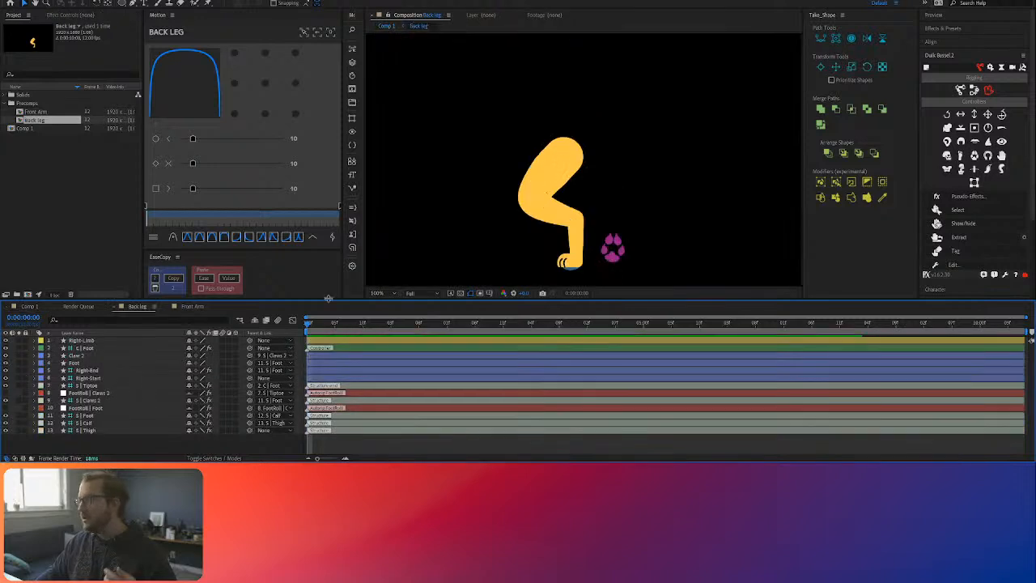
# Step: Try parenting the S | Thigh structure to the Right-Start layer in the Back leg composition, and undo each attempt
pyautogui.click(94, 354)
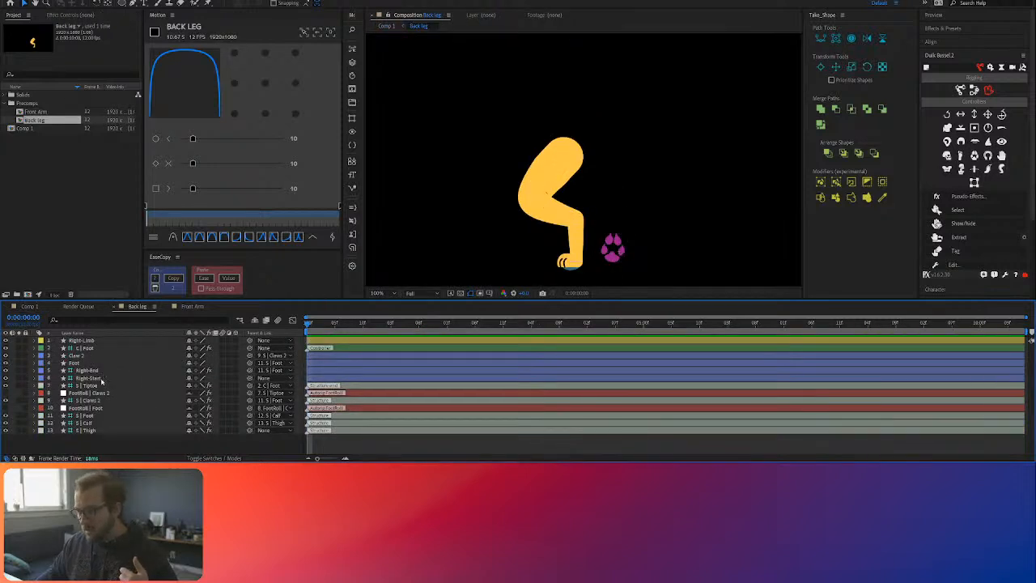
pyautogui.click(96, 431)
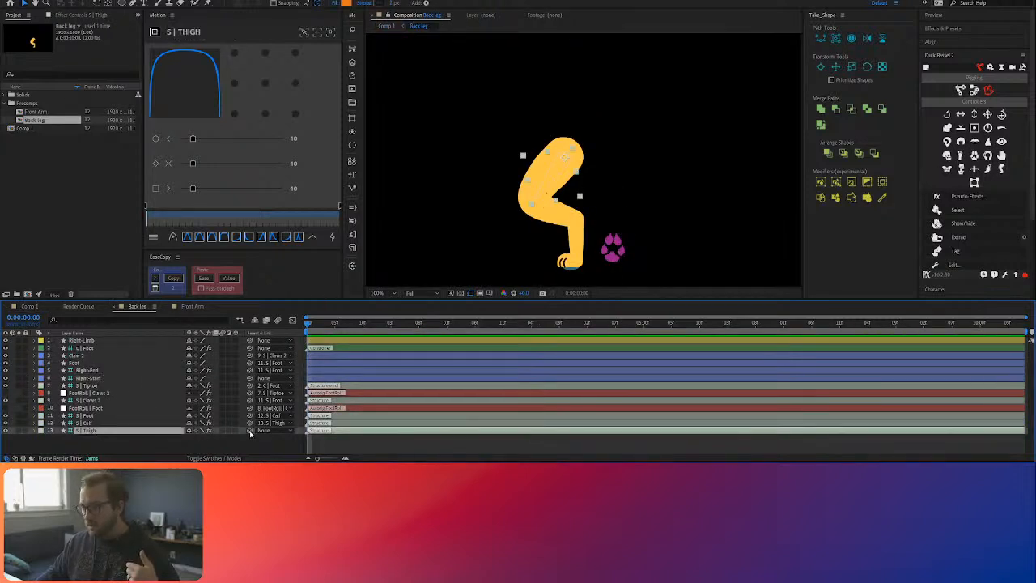
pyautogui.moveTo(250, 432); pyautogui.dragTo(104, 377)
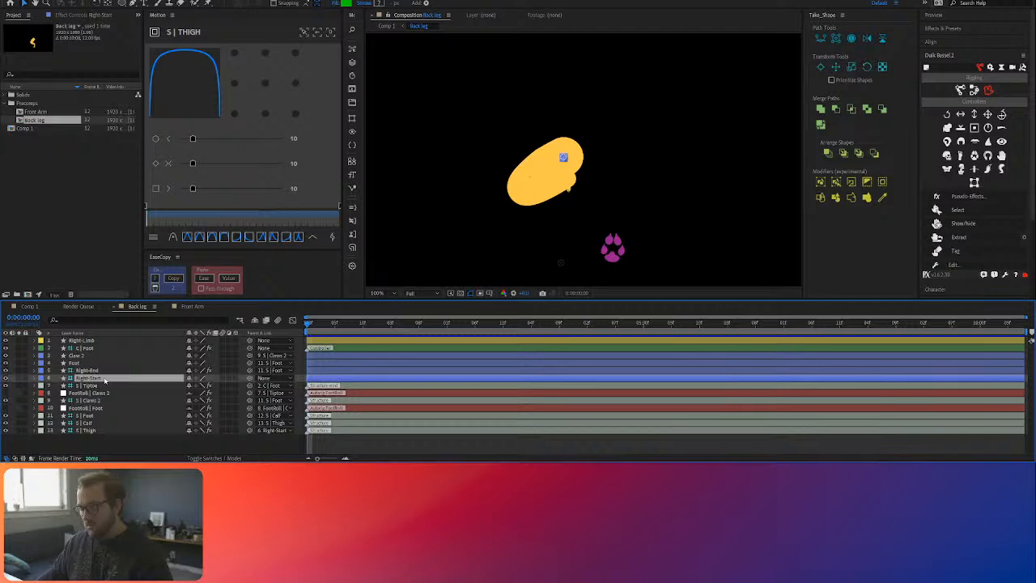
pyautogui.hotkey('ctrl', 'z')
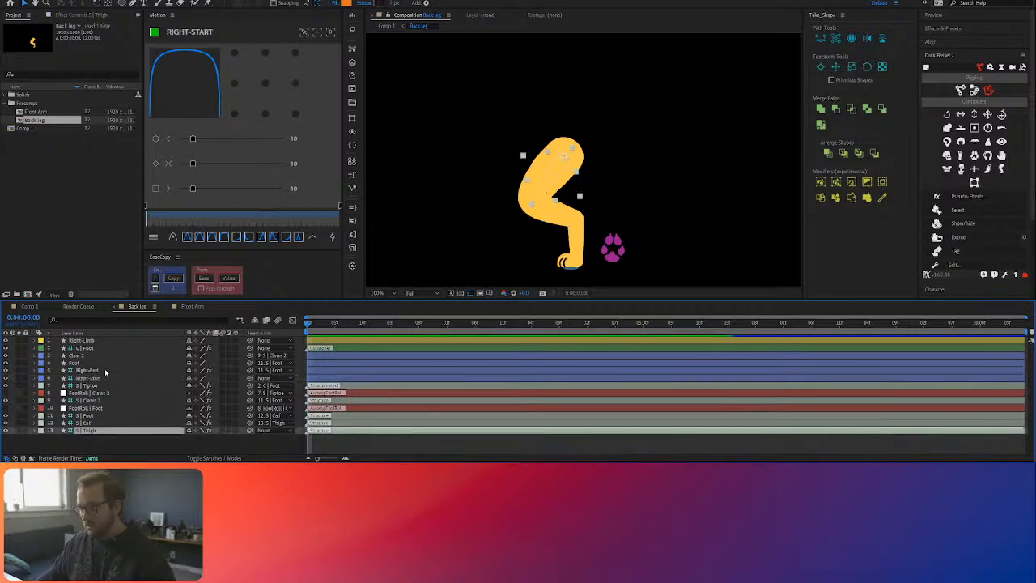
pyautogui.click(105, 371)
pyautogui.click(104, 378)
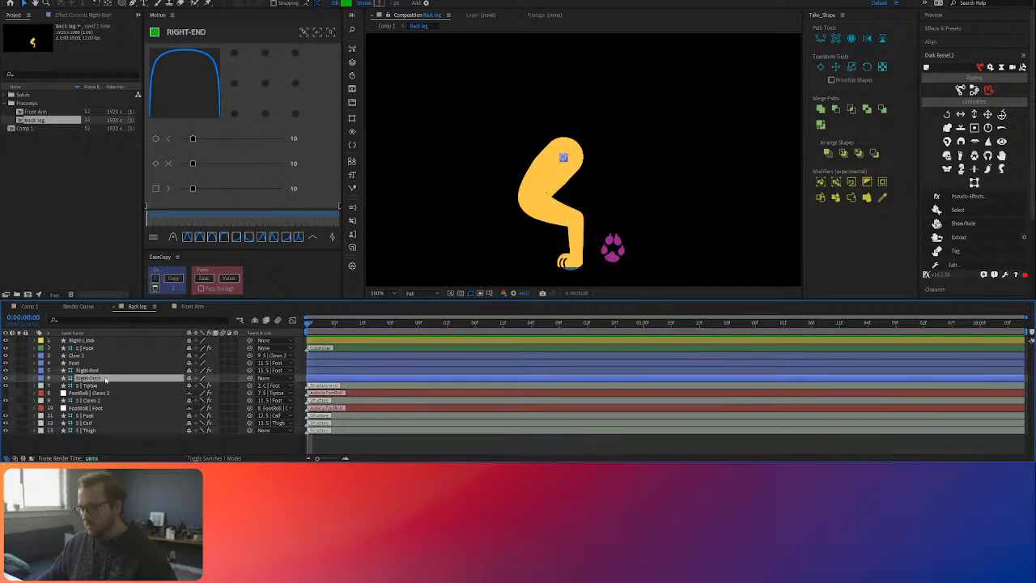
pyautogui.moveTo(250, 431); pyautogui.dragTo(106, 378)
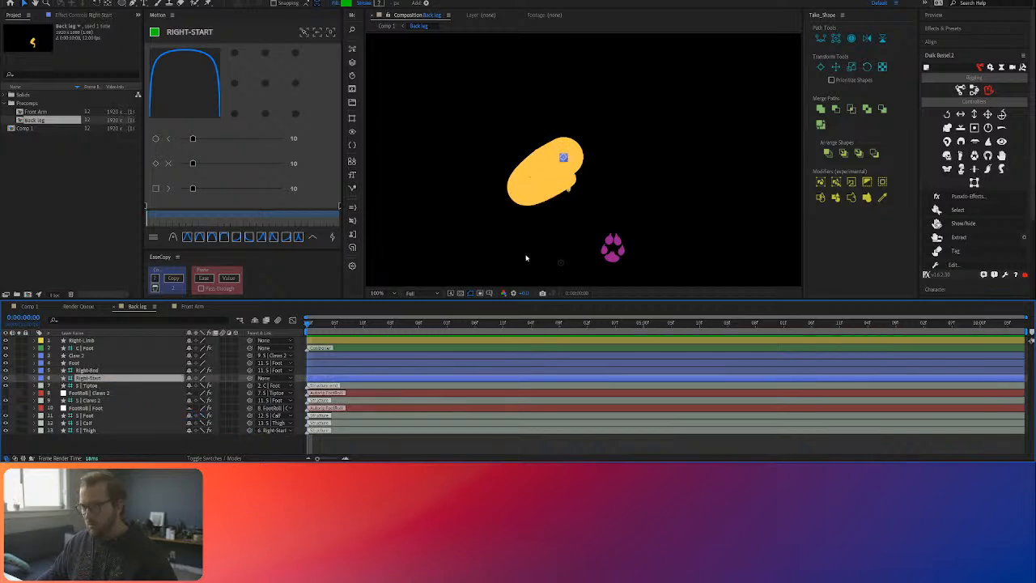
pyautogui.click(613, 253)
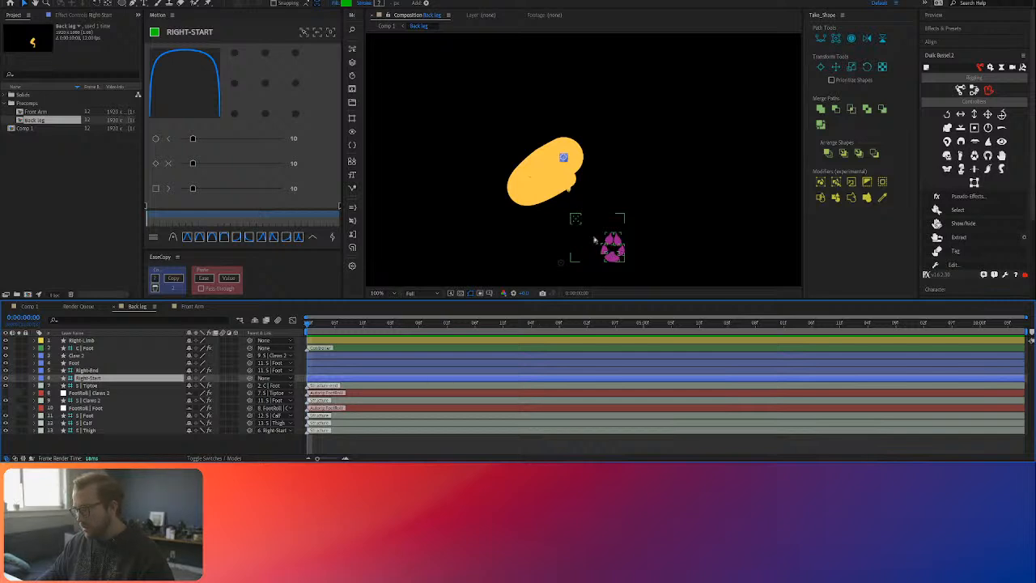
pyautogui.hotkey('ctrl', 'z')
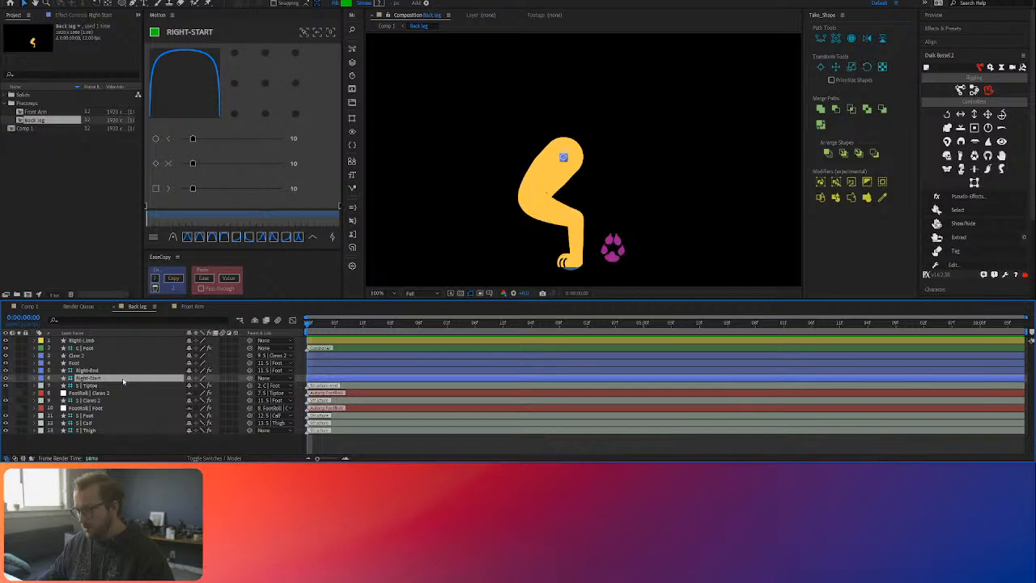
# Step: Parent the Right-Start layer to the S | Thigh structure in the Back leg composition and check the leg with the C | Foot controller
pyautogui.click(112, 373)
pyautogui.click(110, 379)
pyautogui.click(100, 431)
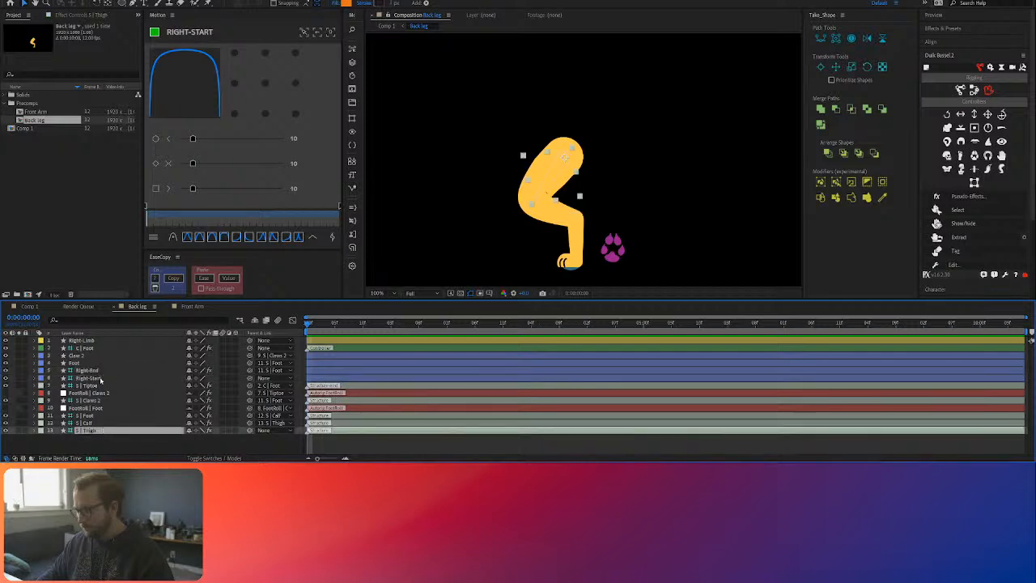
pyautogui.click(100, 380)
pyautogui.moveTo(250, 377); pyautogui.dragTo(116, 435)
pyautogui.click(120, 437)
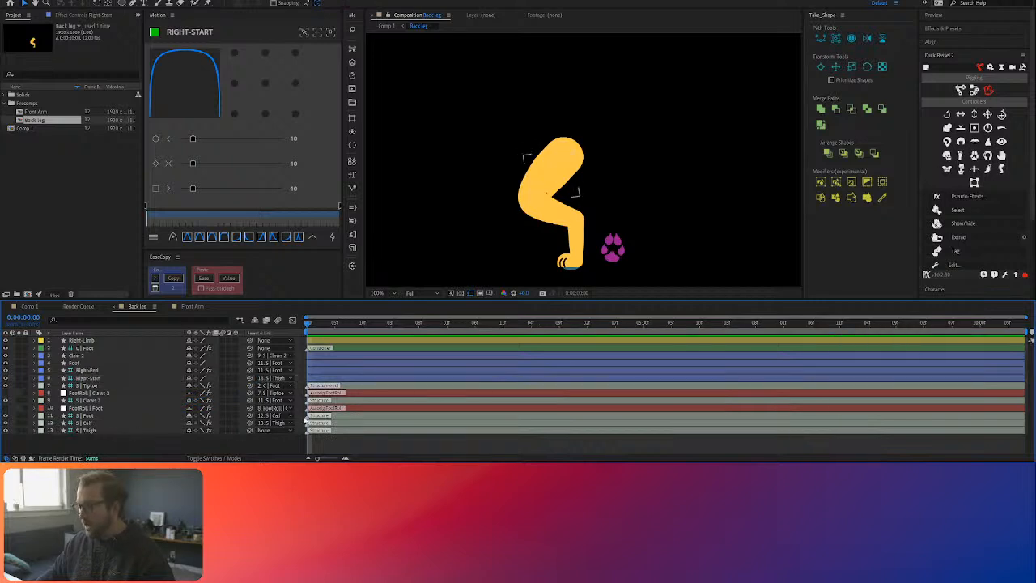
pyautogui.moveTo(611, 248)
pyautogui.mouseDown()
pyautogui.moveTo(585, 236)
pyautogui.moveTo(610, 253)
pyautogui.mouseUp()
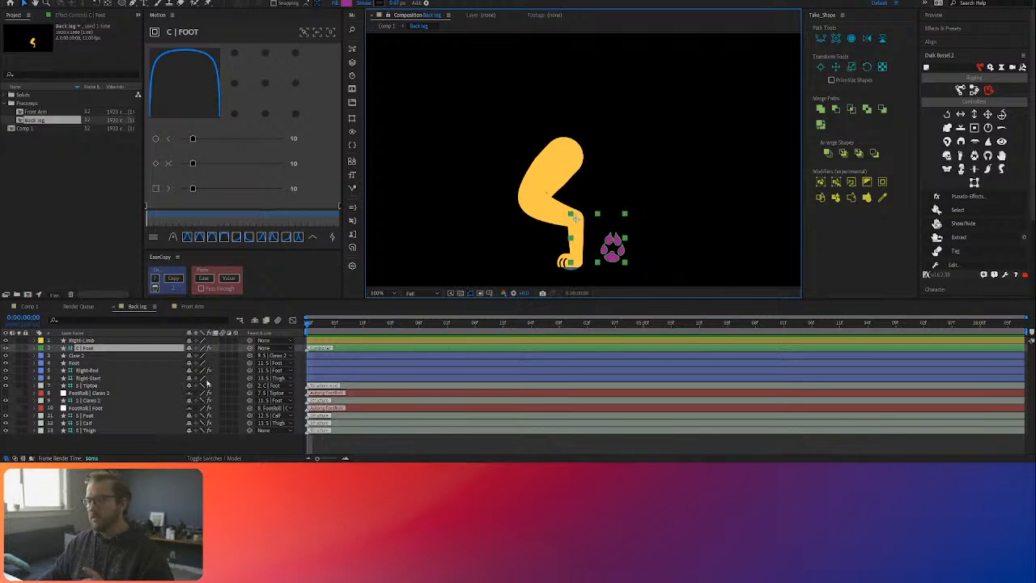
# Step: Return to Comp 1, extract the Back leg layer's controllers with Duik, and adjust the back paw with the extracted C | Foot
pyautogui.hotkey('shift', 'Escape')
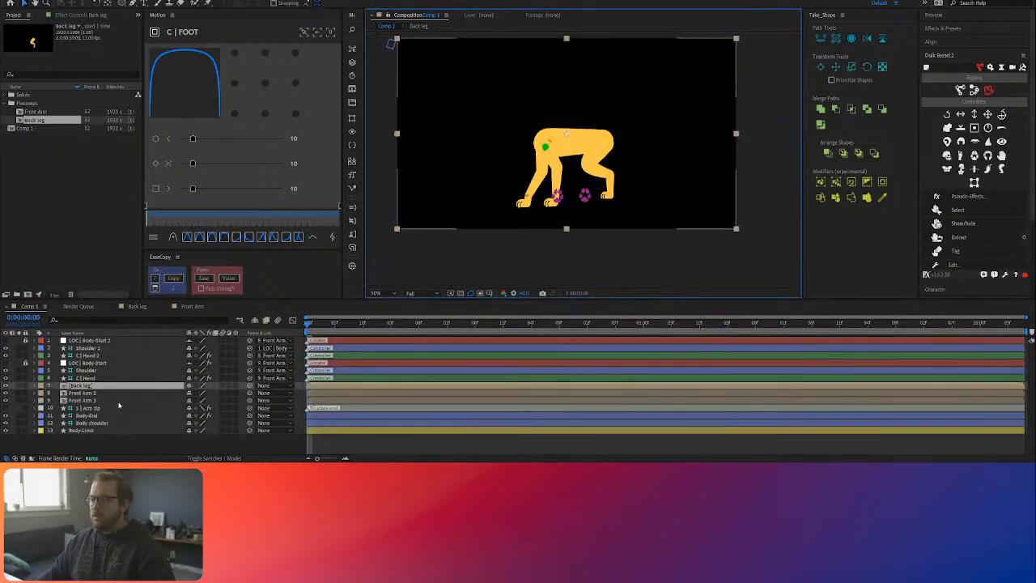
pyautogui.click(959, 237)
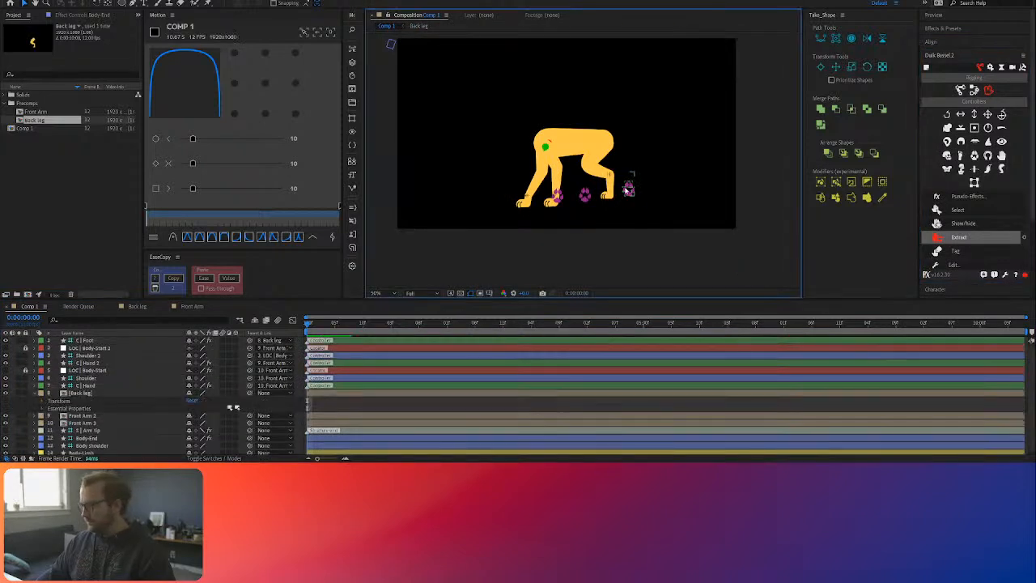
pyautogui.click(628, 190)
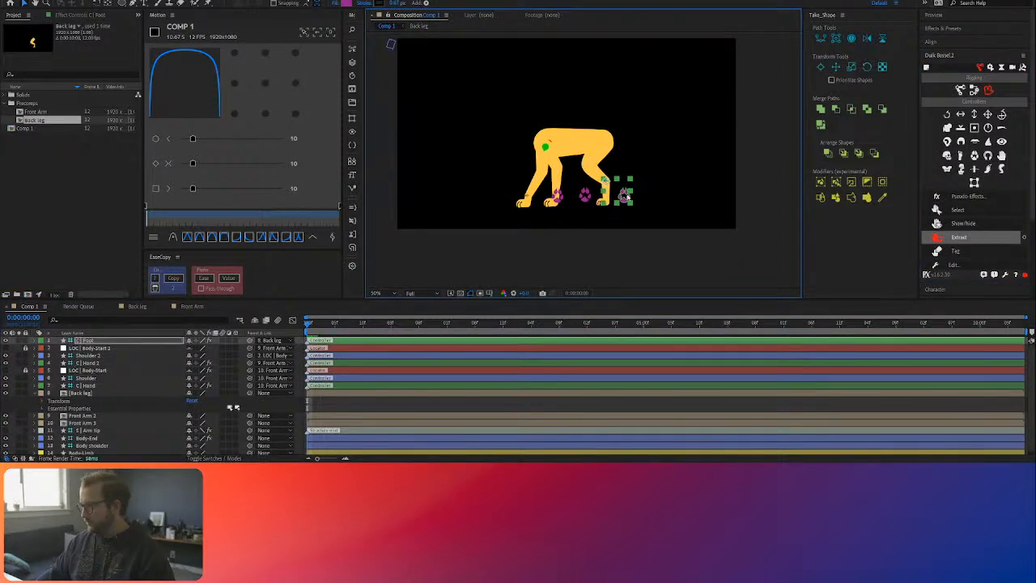
pyautogui.moveTo(625, 195)
pyautogui.mouseDown()
pyautogui.moveTo(622, 171)
pyautogui.moveTo(628, 192)
pyautogui.mouseUp()
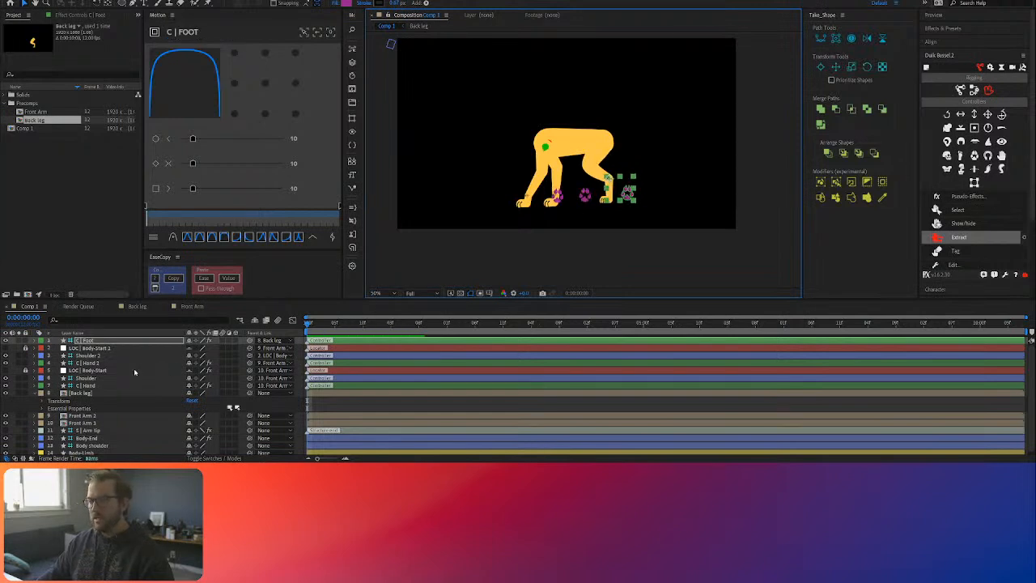
# Step: Rename the Body-End layer in Comp 1 as Body Hip
pyautogui.click(96, 394)
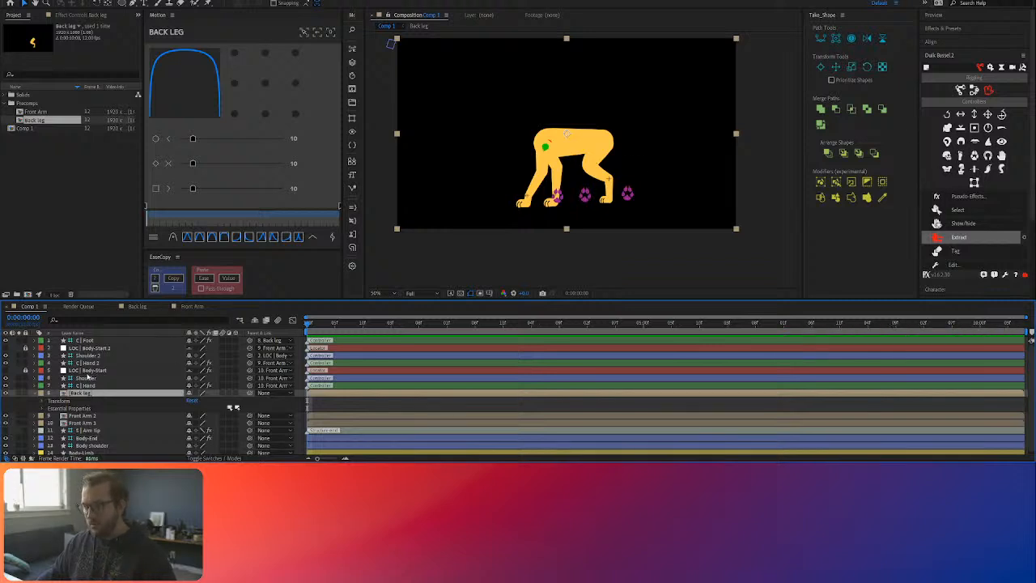
pyautogui.scroll(-1, 91, 446)
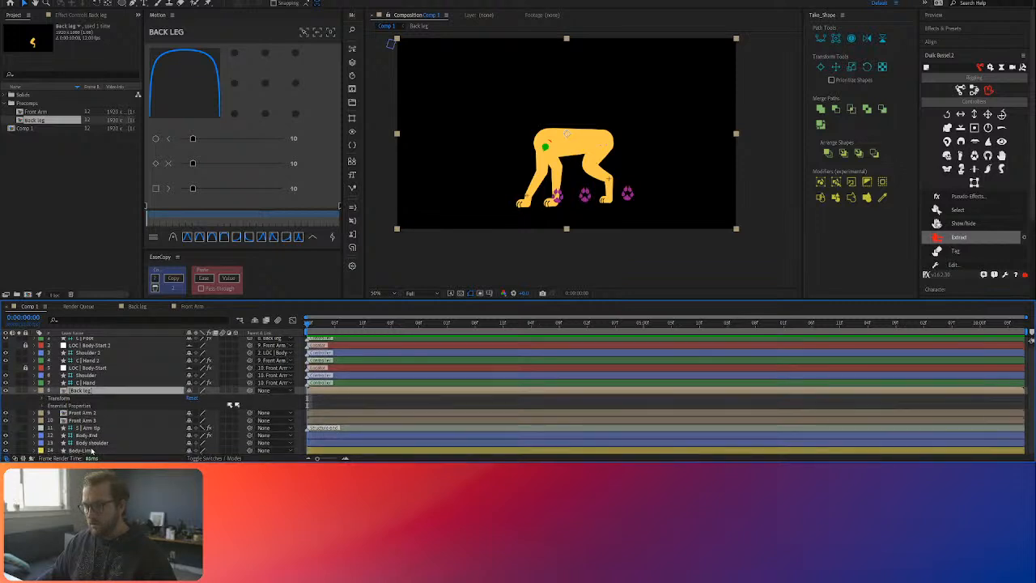
pyautogui.click(92, 436)
pyautogui.press('Return')
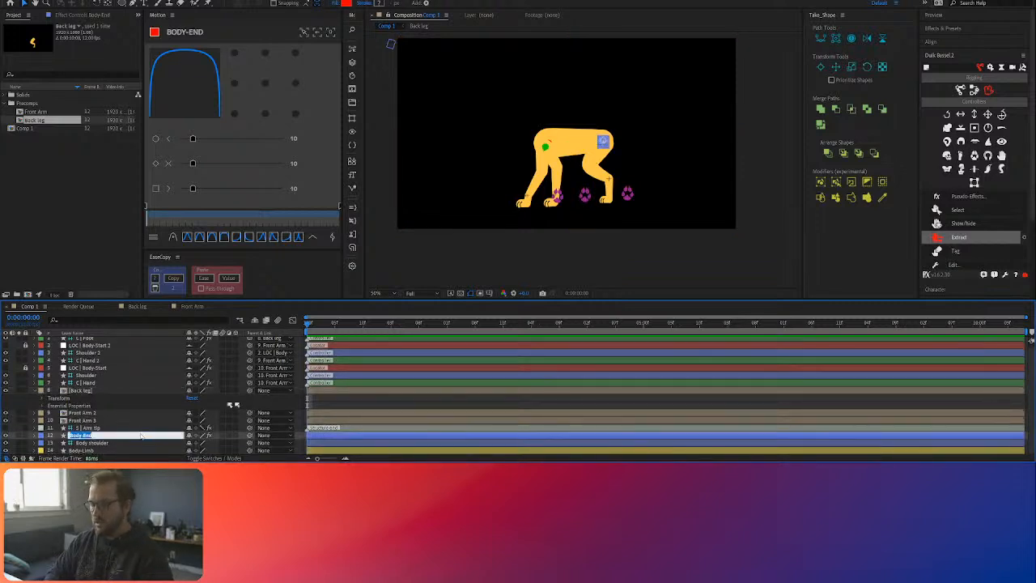
pyautogui.write('Body Hip')
pyautogui.press('Return')
# Step: Move the Body Hip and Body shoulder layers together to the top of Comp 1's layer stack
pyautogui.keyDown('shift'); pyautogui.click(108, 442); pyautogui.keyUp('shift')
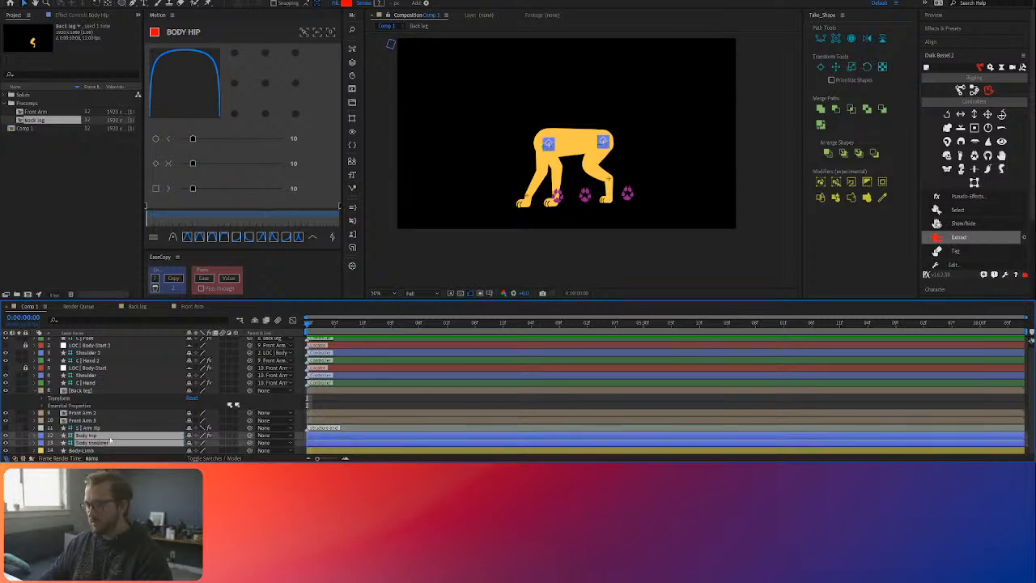
pyautogui.scroll(1, 106, 348)
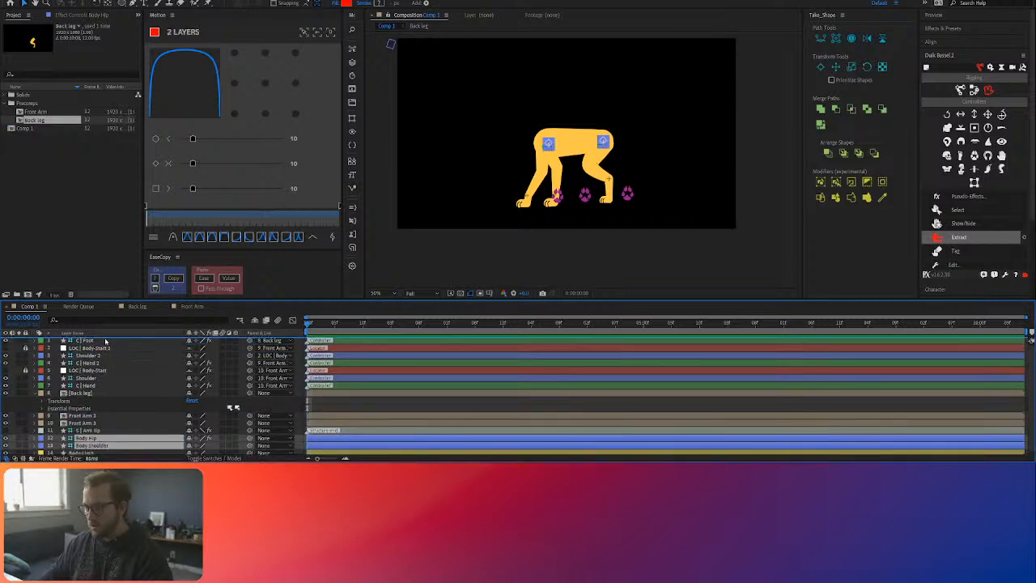
pyautogui.hotkey('ctrl', 'shift', ']')
pyautogui.press('space')
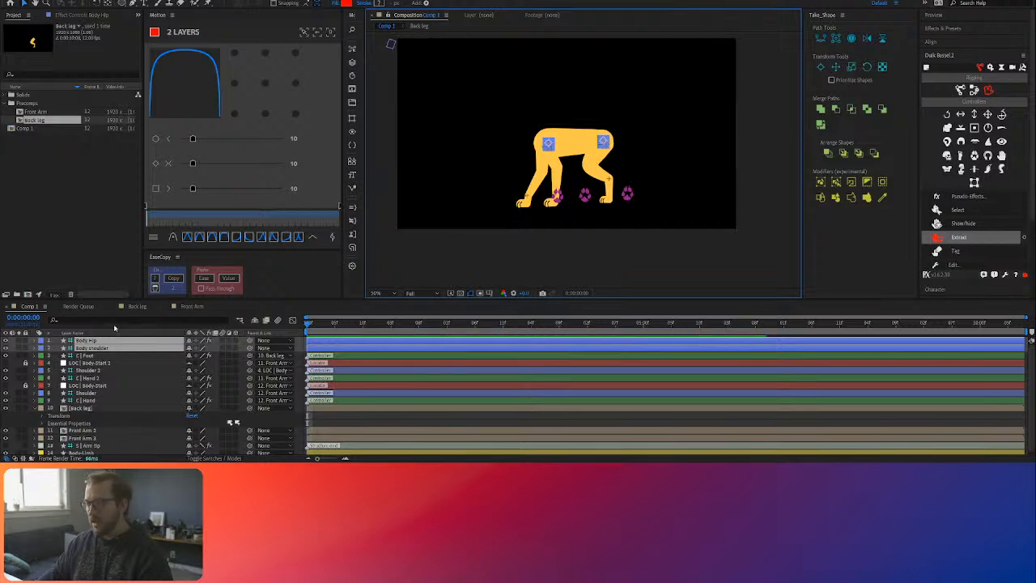
# Step: Parent S | Thigh in the Back leg composition to Comp 1's Body Hip layer using Duik's Parent across comps
pyautogui.click(135, 308)
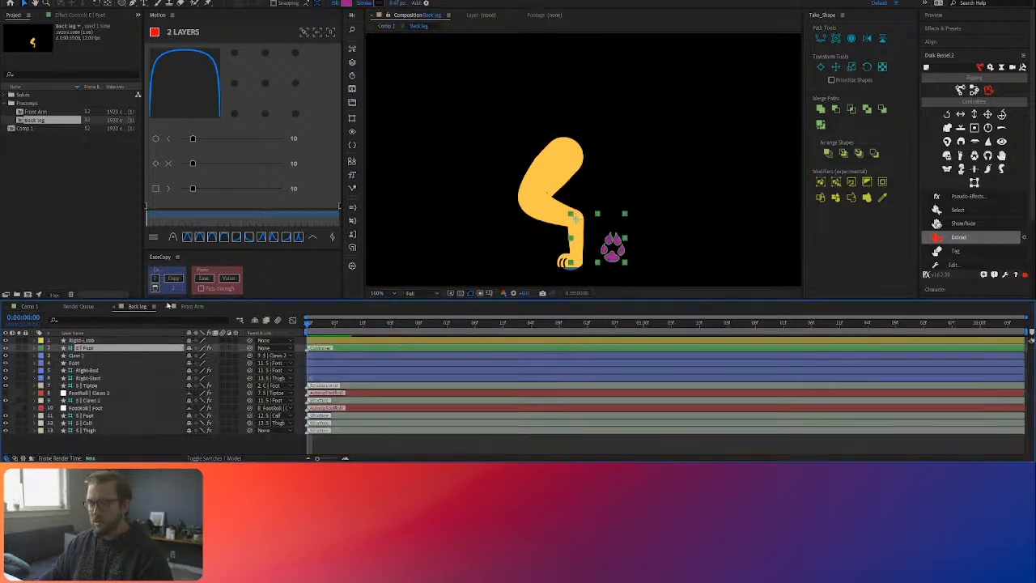
pyautogui.click(105, 431)
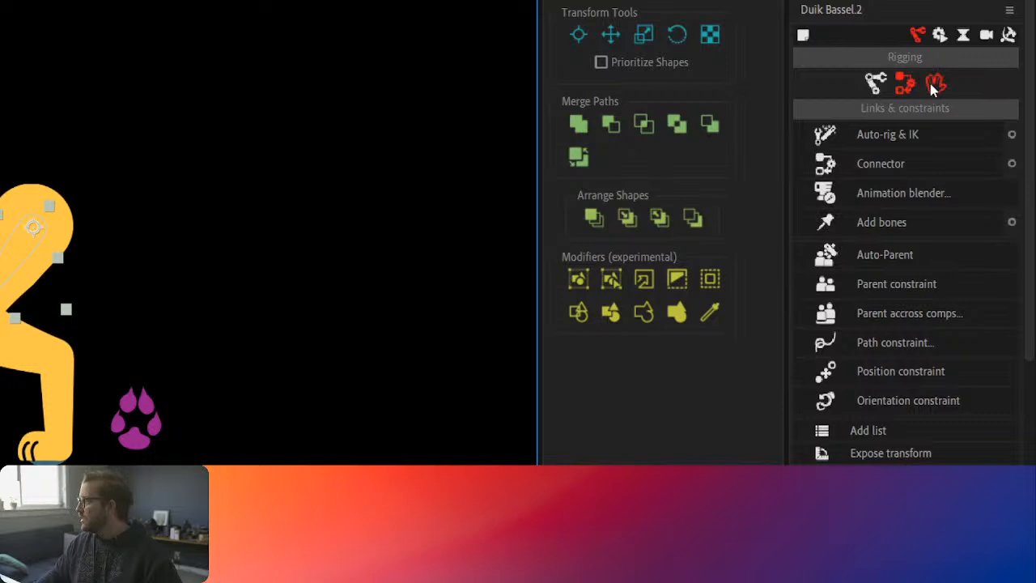
pyautogui.click(935, 83)
pyautogui.click(903, 82)
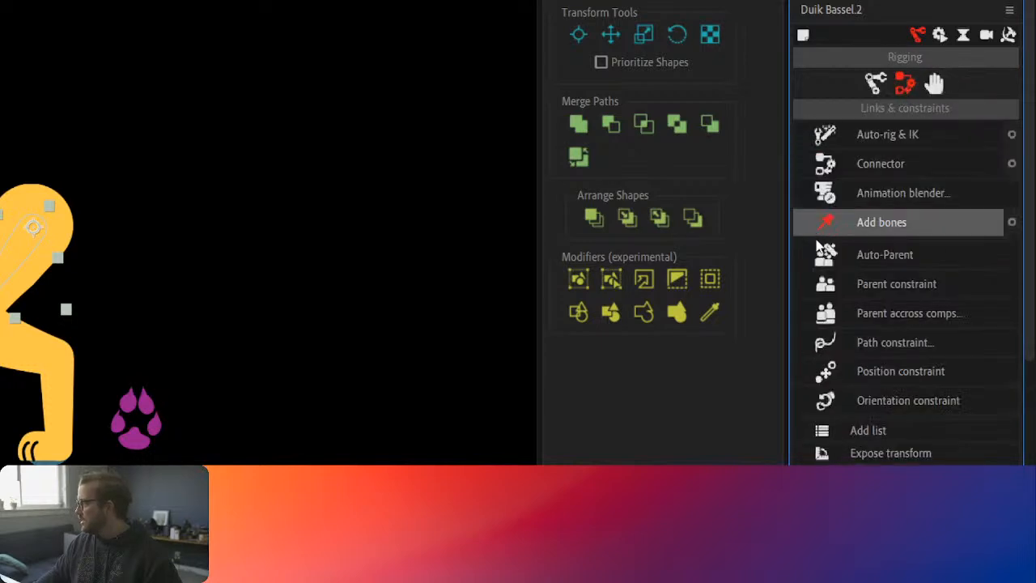
pyautogui.click(907, 308)
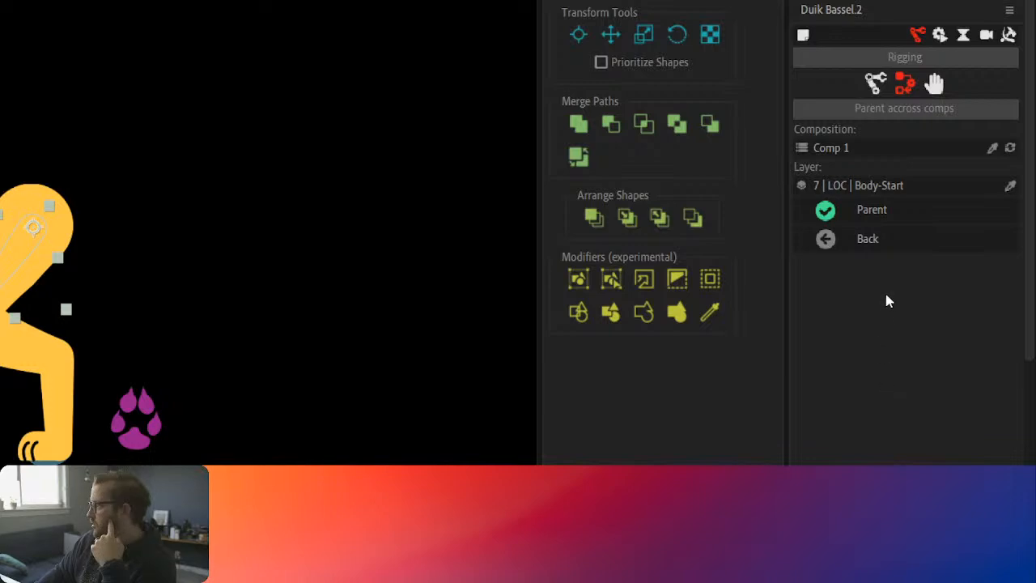
pyautogui.click(873, 241)
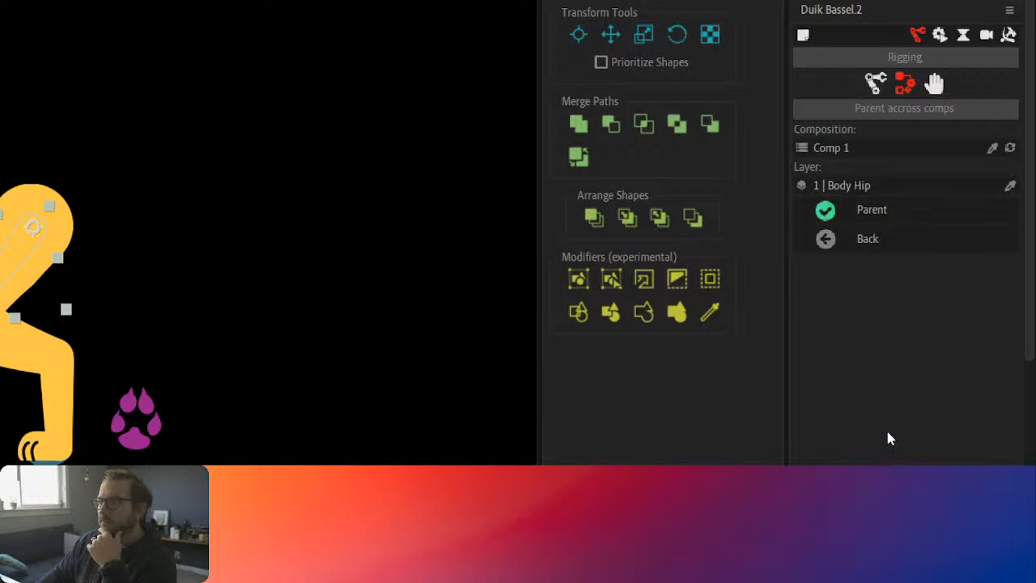
pyautogui.click(867, 210)
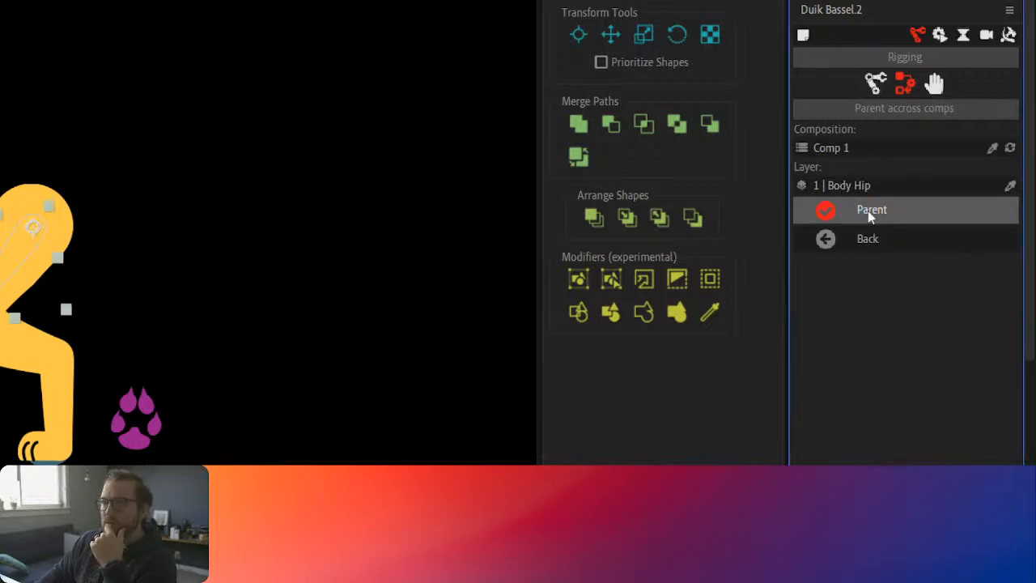
# Step: Return to Comp 1 and reposition the Body Hip controller to test how the back leg follows the body
pyautogui.press('Tab')
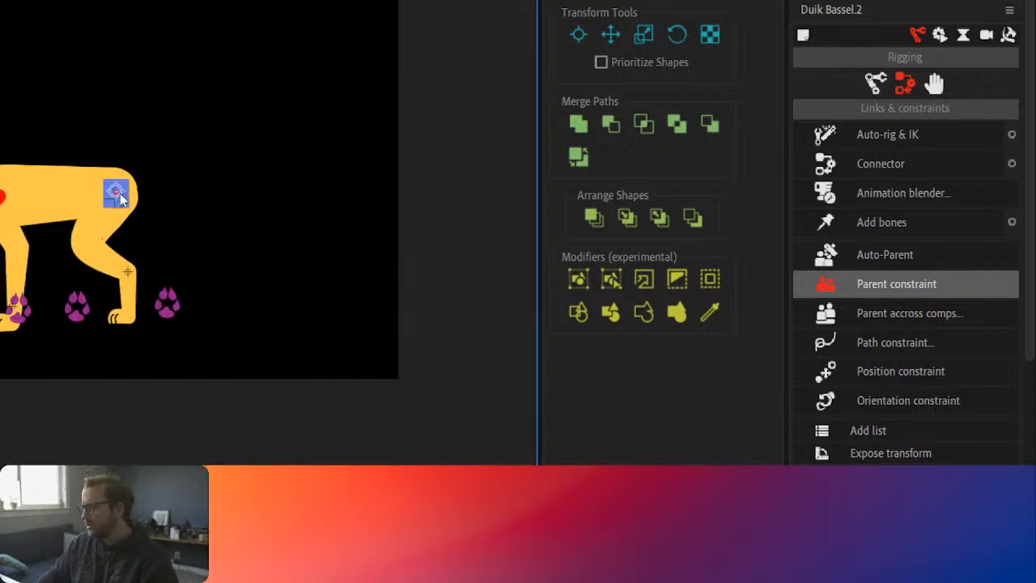
pyautogui.moveTo(114, 185); pyautogui.dragTo(102, 206)
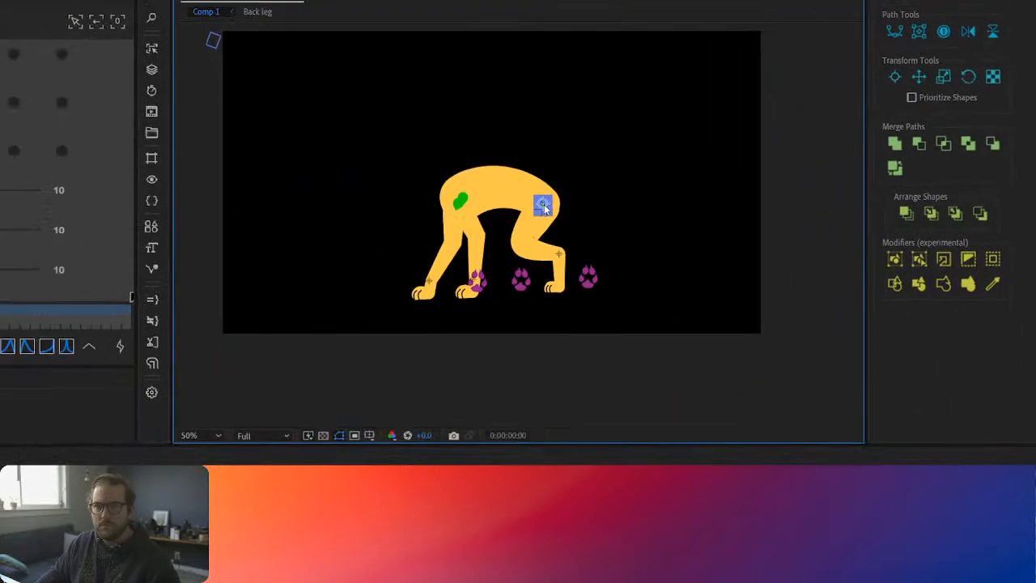
pyautogui.moveTo(544, 207)
pyautogui.mouseDown()
pyautogui.moveTo(540, 199)
pyautogui.moveTo(547, 209)
pyautogui.mouseUp()
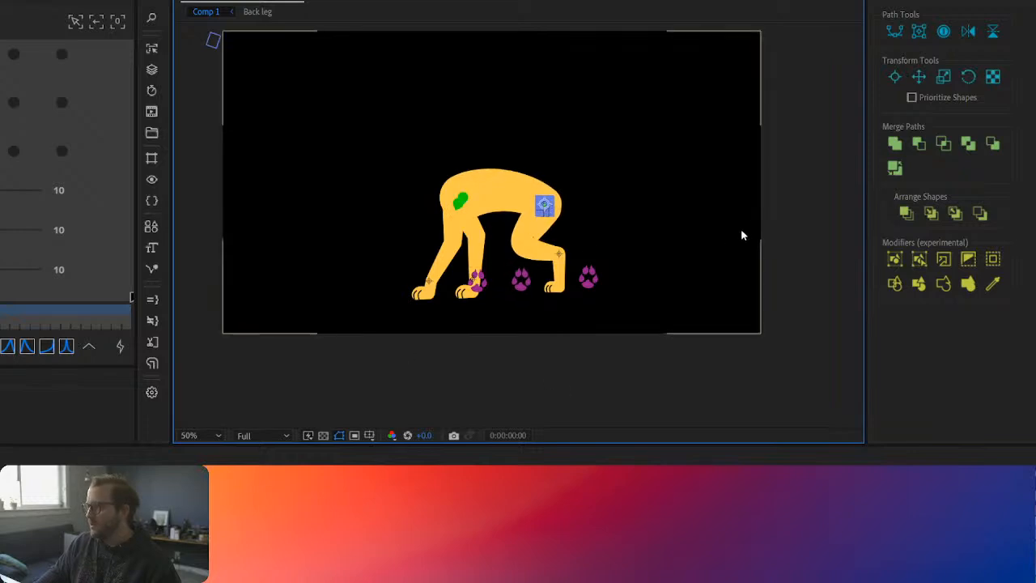
# Step: Duplicate the Back leg layer in Comp 1 and extract the duplicate's controllers with Duik
pyautogui.click(243, 518)
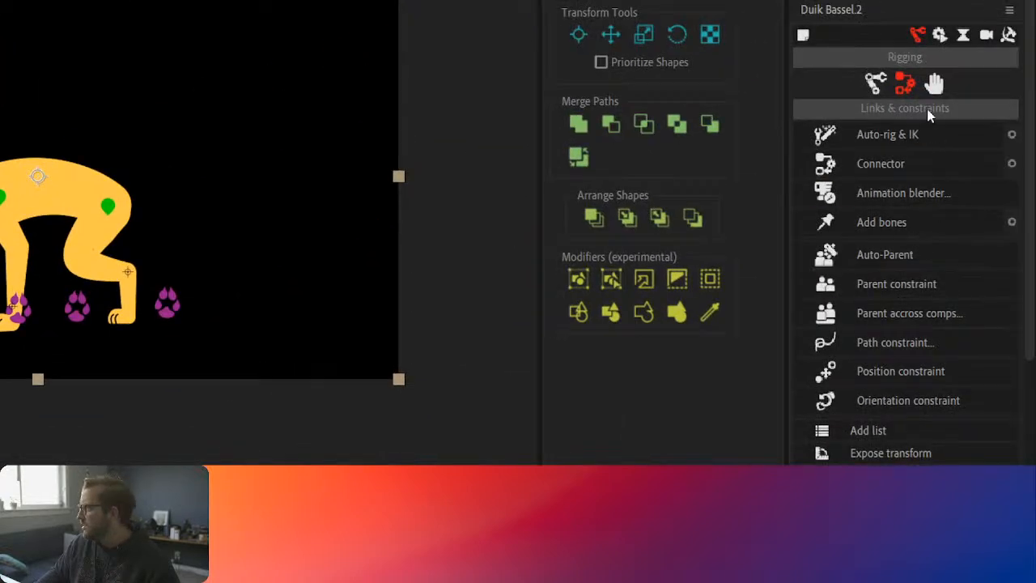
pyautogui.click(934, 85)
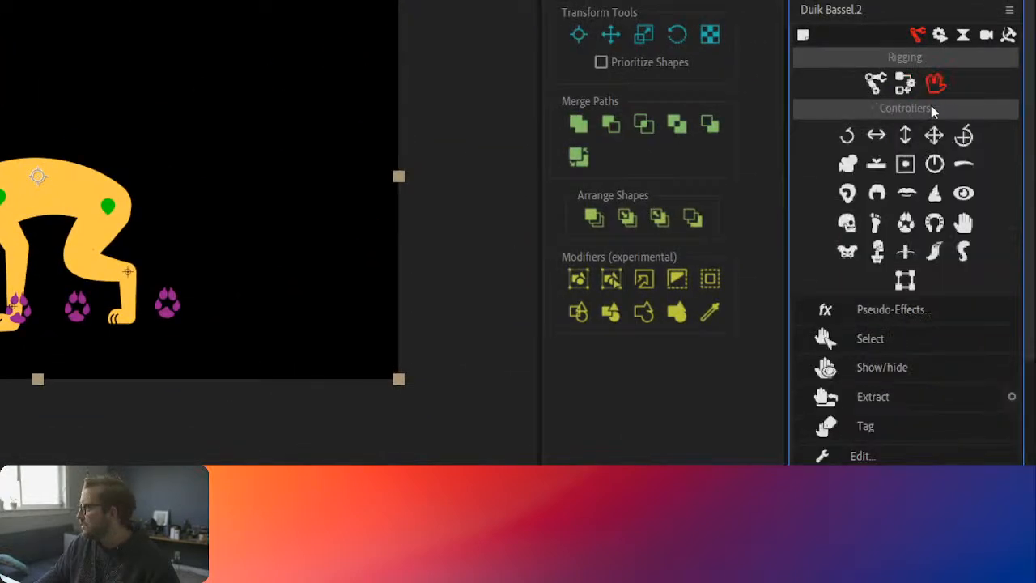
pyautogui.click(878, 396)
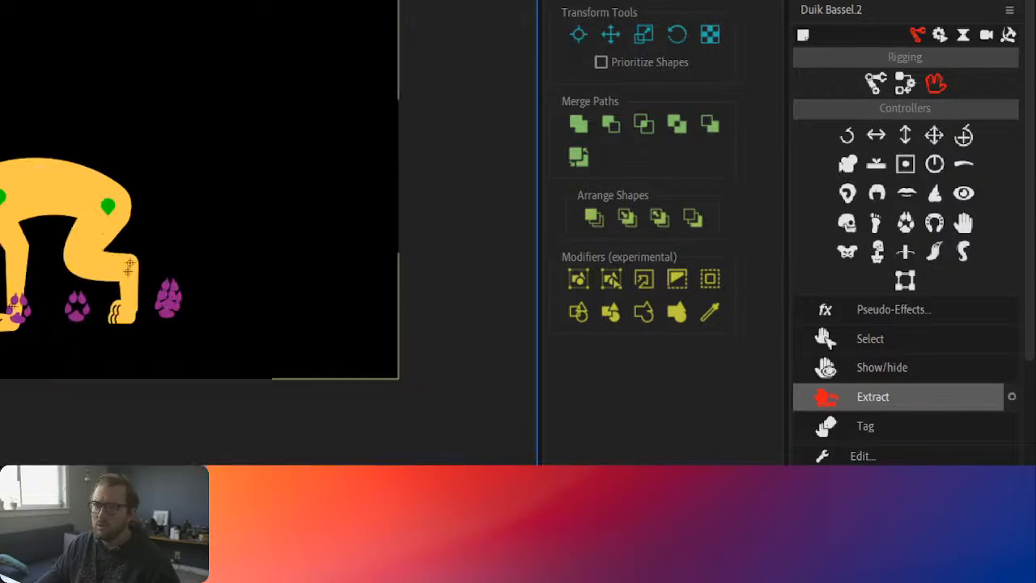
# Step: Move the second back leg's foot controller away from the first one and shift Body Hip slightly to test both back legs
pyautogui.click(171, 296)
pyautogui.moveTo(193, 299); pyautogui.dragTo(229, 293)
pyautogui.moveTo(105, 208); pyautogui.dragTo(108, 201)
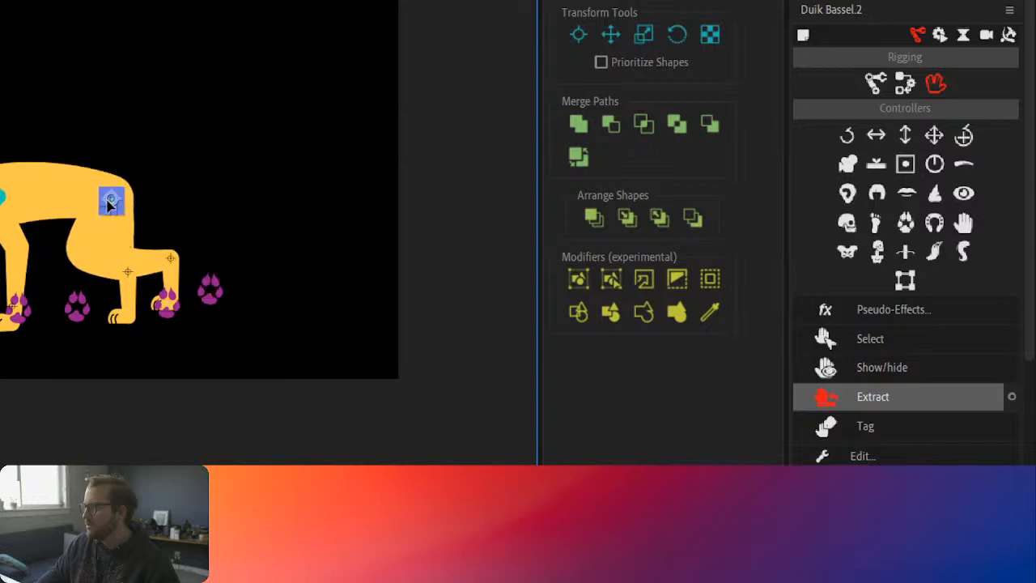
pyautogui.click(209, 296)
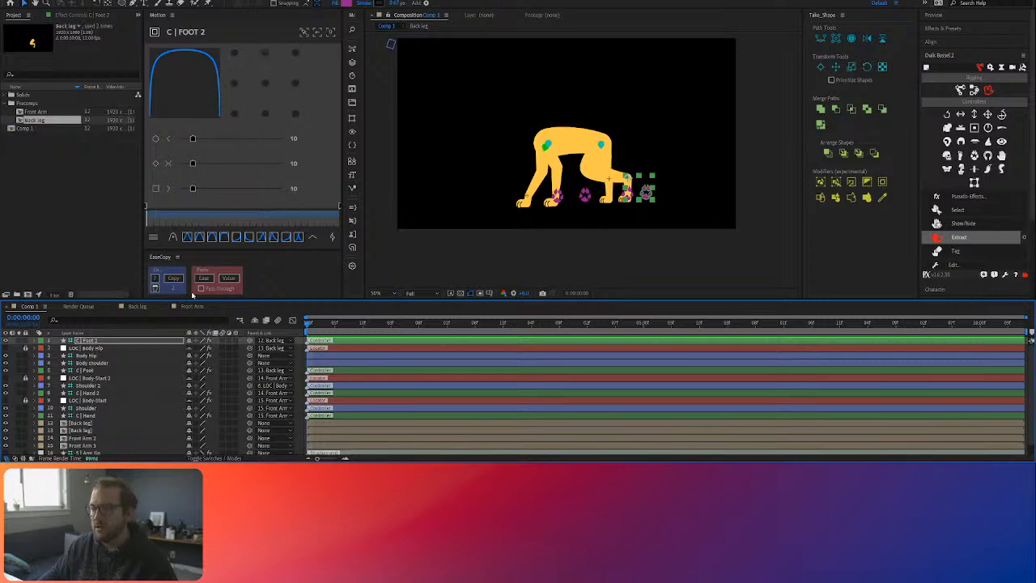
# Step: Select the foot, hand, shoulder and body controller layers in Comp 1 and try isolating them with Motion's Focus, restoring the full view
pyautogui.scroll(-1, 98, 362)
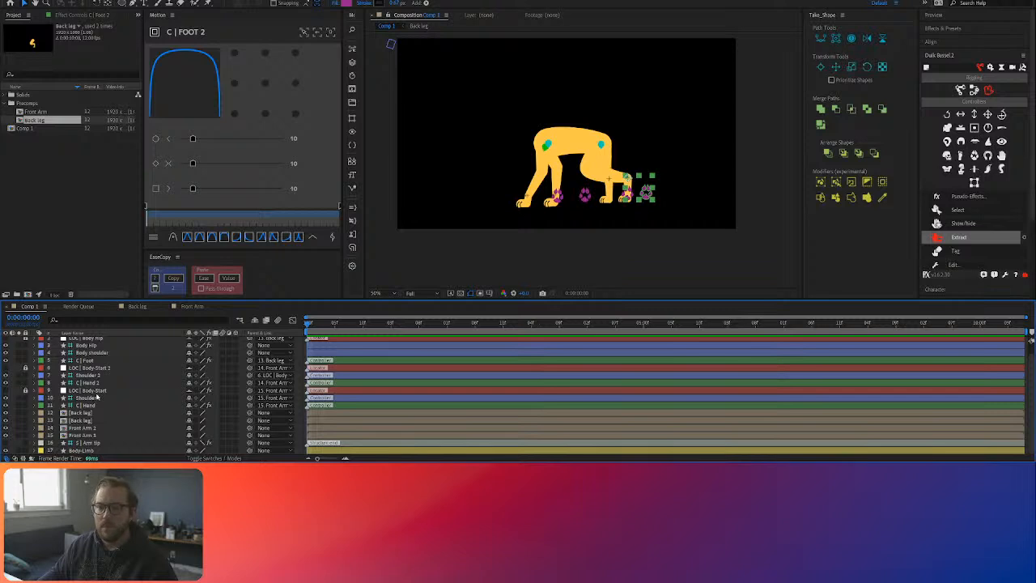
pyautogui.scroll(1, 97, 395)
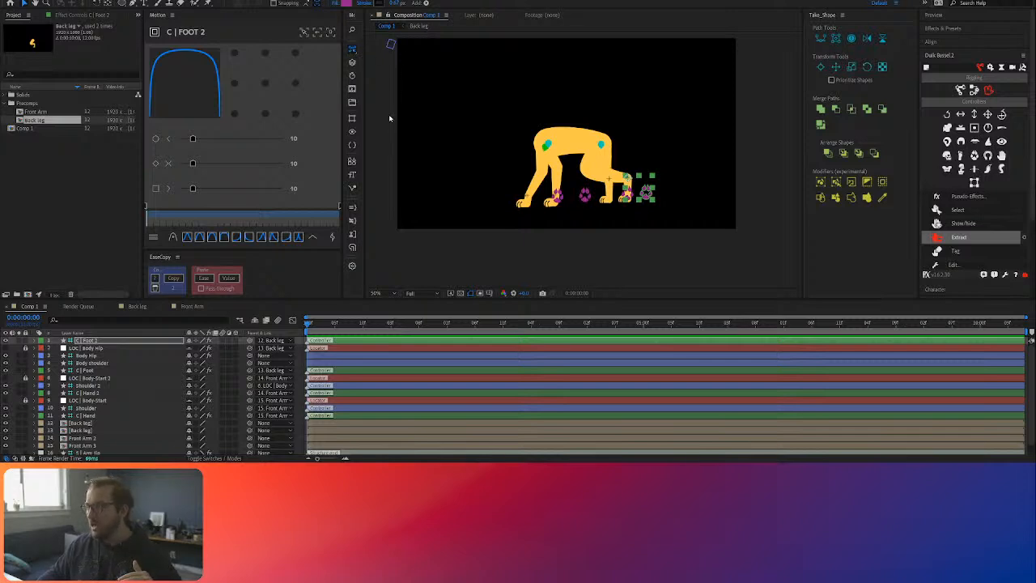
pyautogui.hotkey('ctrl', 'a')
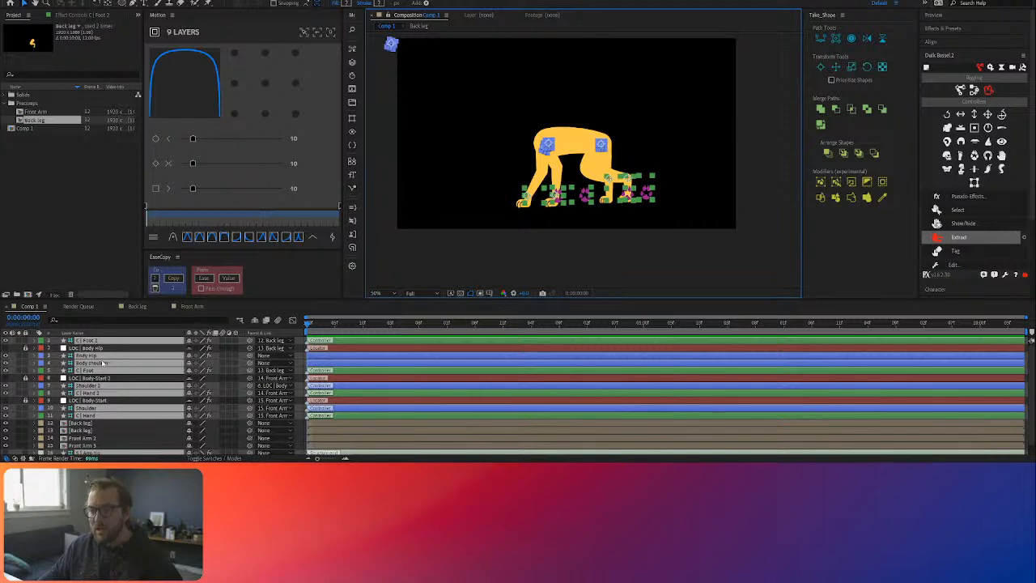
pyautogui.scroll(-1, 96, 375)
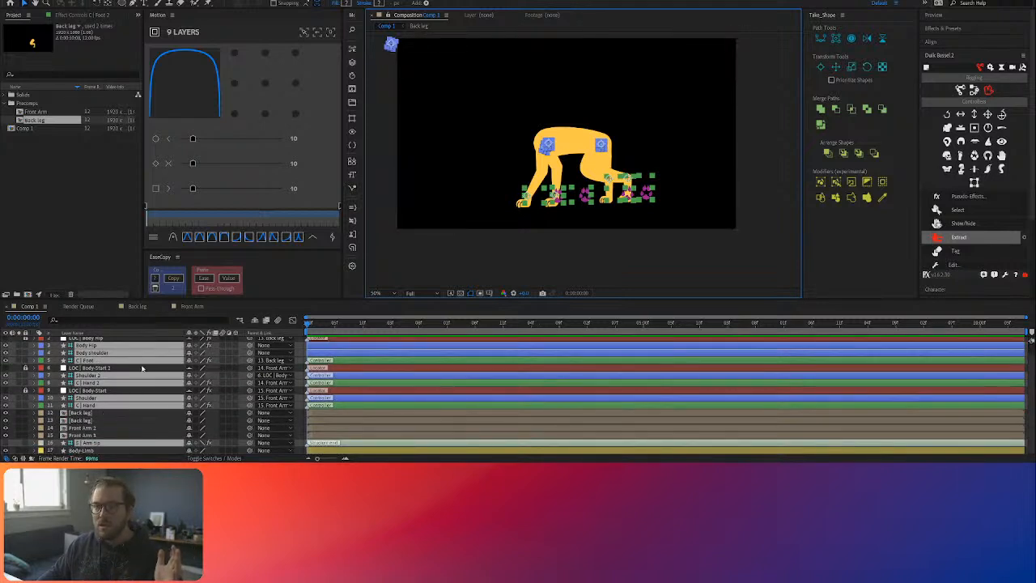
pyautogui.scroll(1, 123, 385)
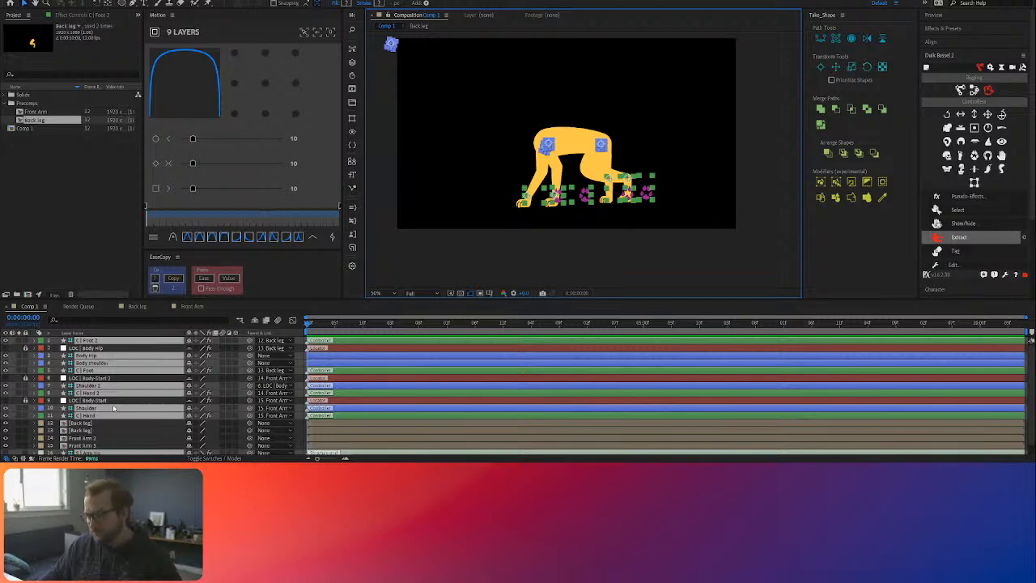
pyautogui.click(304, 32)
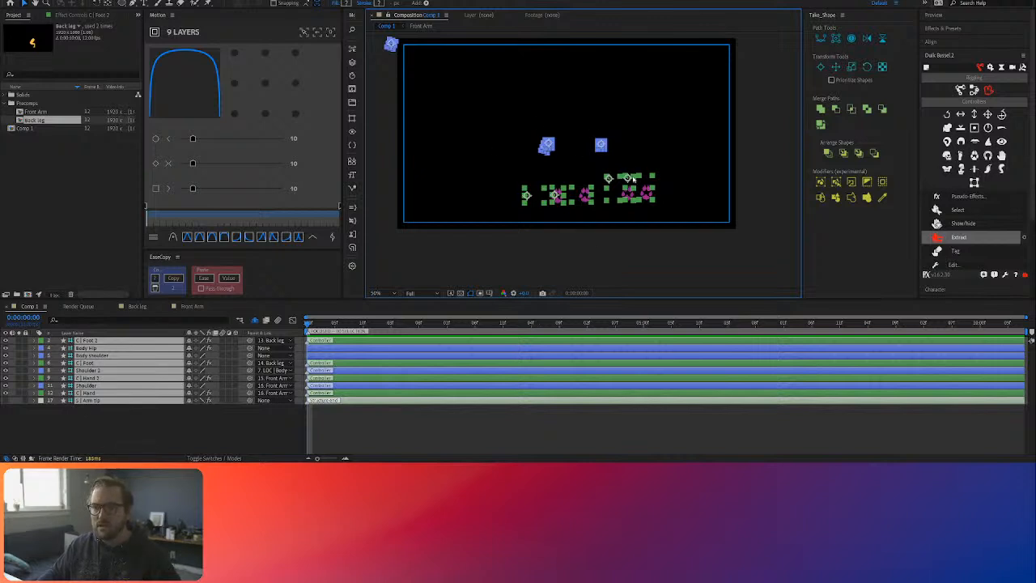
pyautogui.click(316, 33)
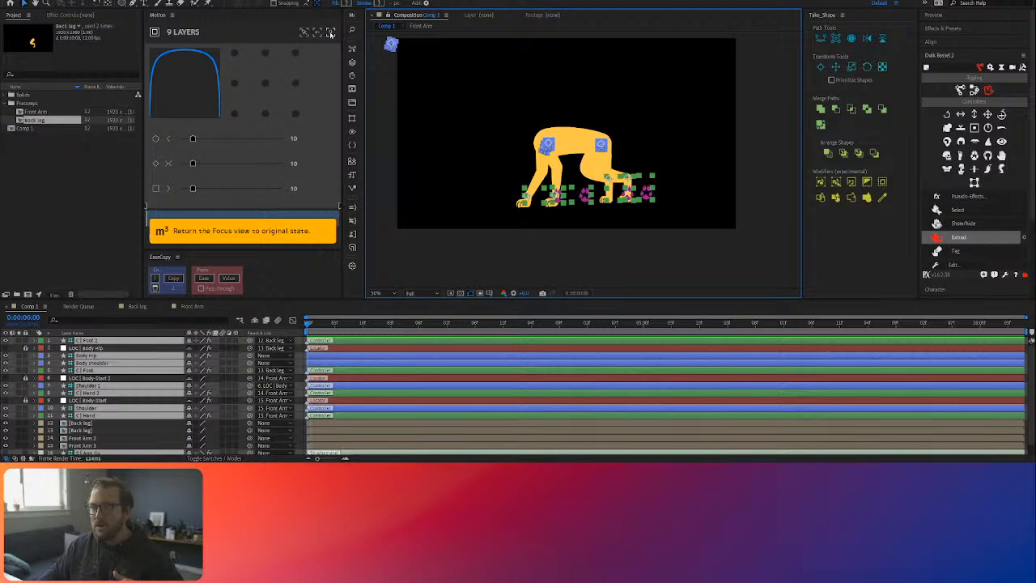
# Step: Focus the timeline on only the selected controller layers with Motion while keeping the character artwork visible
pyautogui.click(330, 33)
pyautogui.click(330, 34)
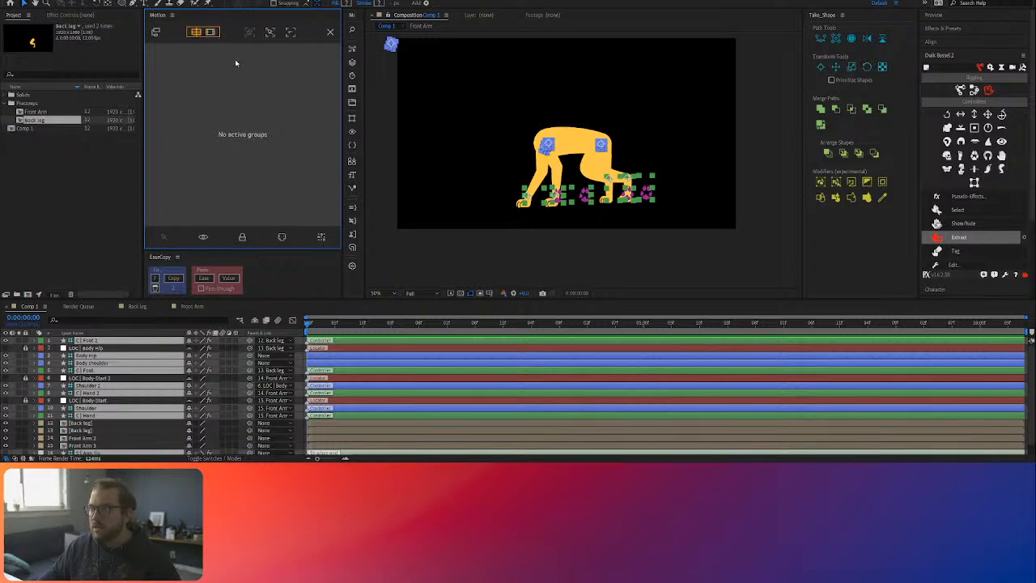
pyautogui.click(267, 31)
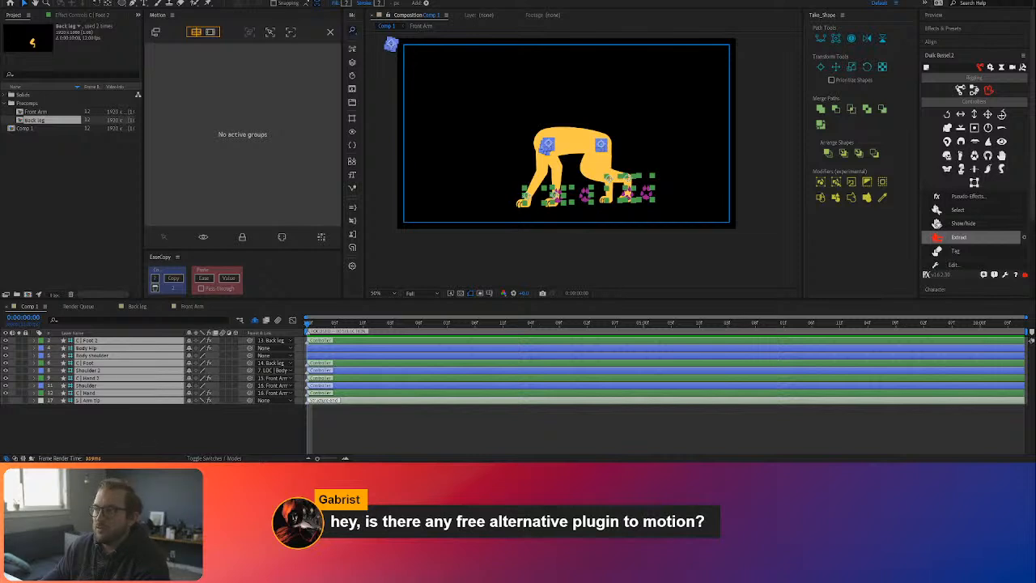
pyautogui.click(330, 32)
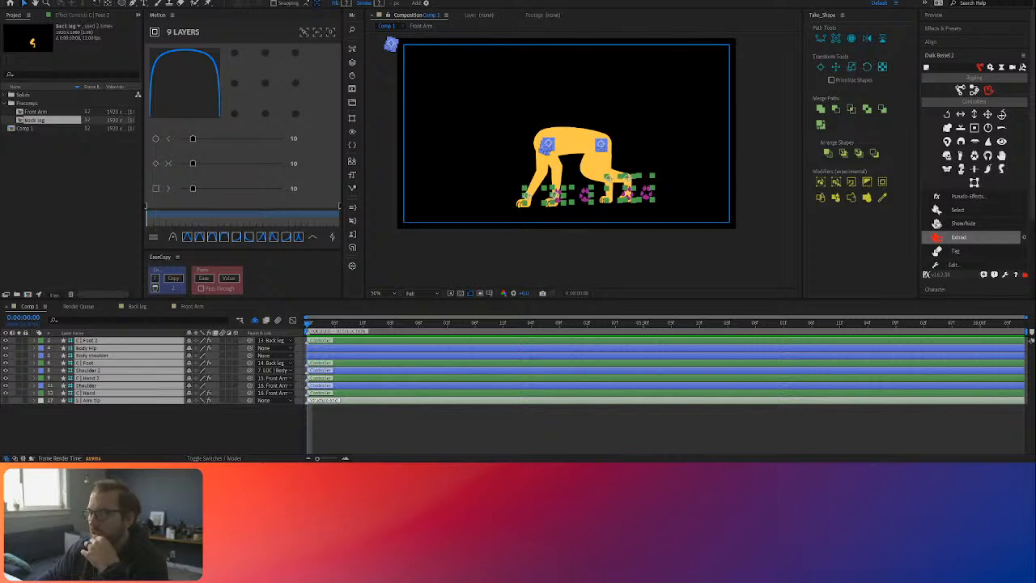
# Step: Place the playhead at 0:00:02:00 and move the Body Hip and Body shoulder layers above C | Foot 2
pyautogui.click(172, 446)
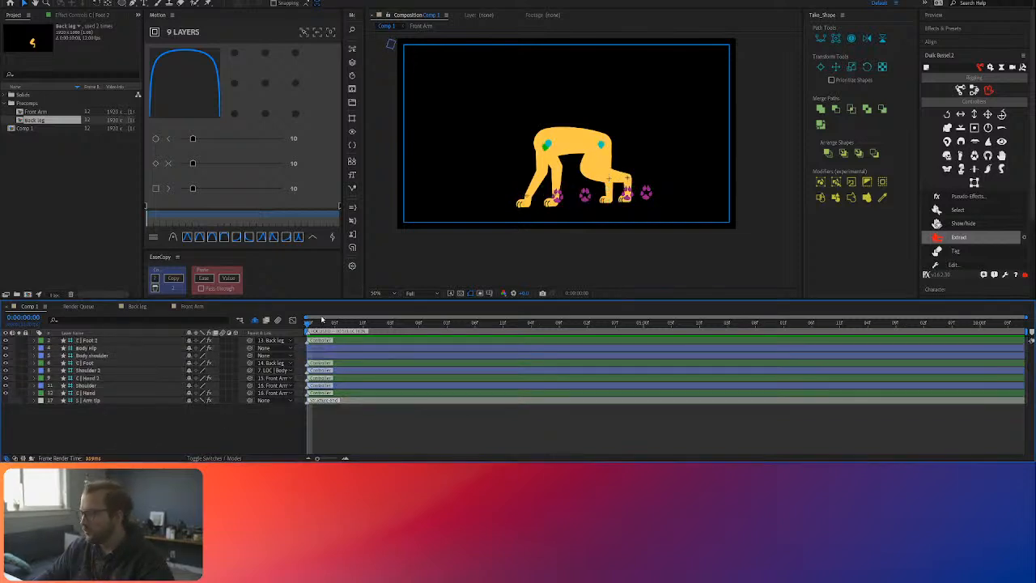
pyautogui.moveTo(333, 323); pyautogui.dragTo(444, 332)
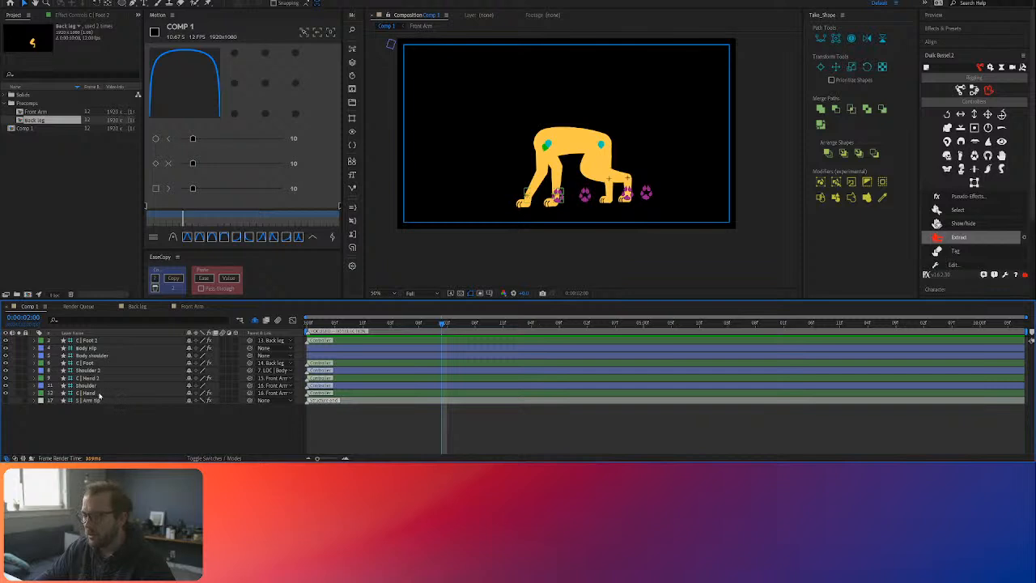
pyautogui.click(96, 395)
pyautogui.click(93, 348)
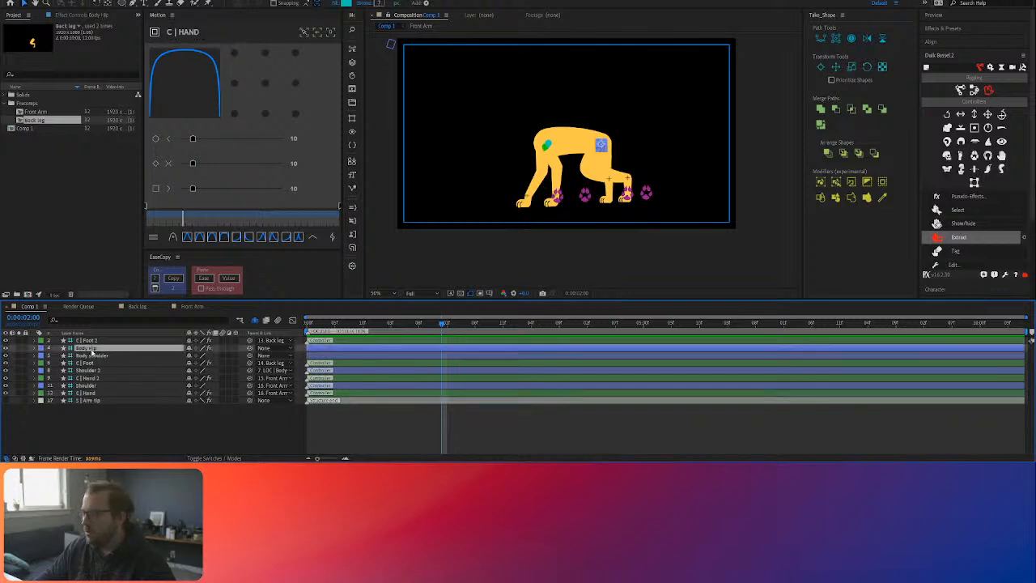
pyautogui.keyDown('shift'); pyautogui.click(96, 356); pyautogui.keyUp('shift')
pyautogui.moveTo(100, 349); pyautogui.dragTo(105, 339)
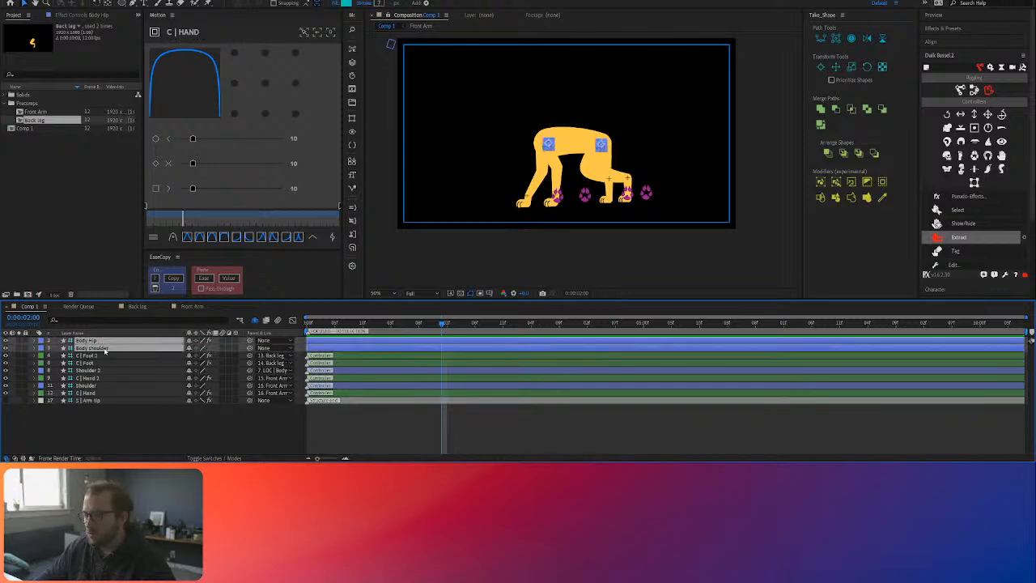
# Step: Hide the Shoulder 2 controller in both the composition view and the timeline layer list
pyautogui.click(94, 356)
pyautogui.click(90, 364)
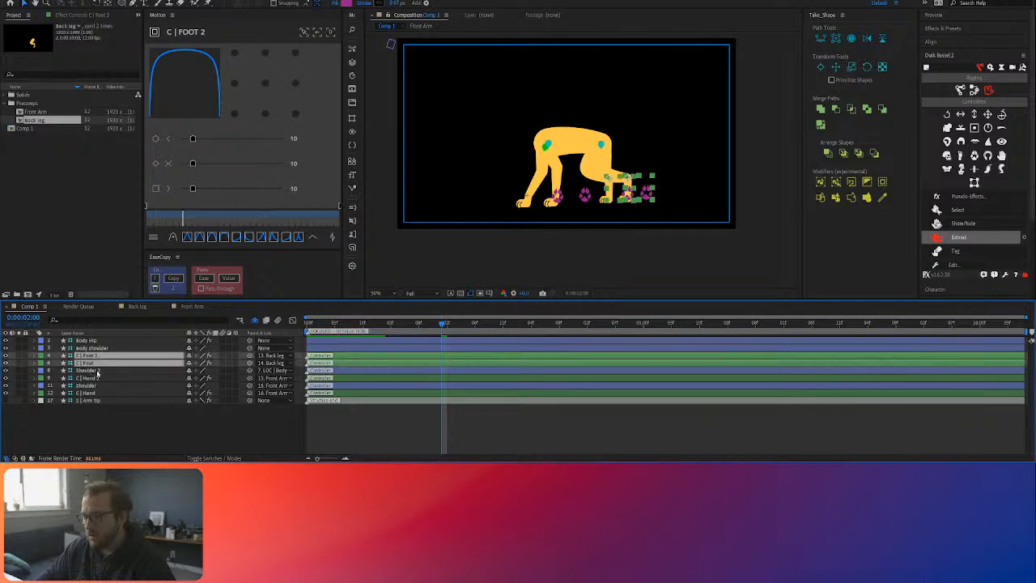
pyautogui.click(93, 369)
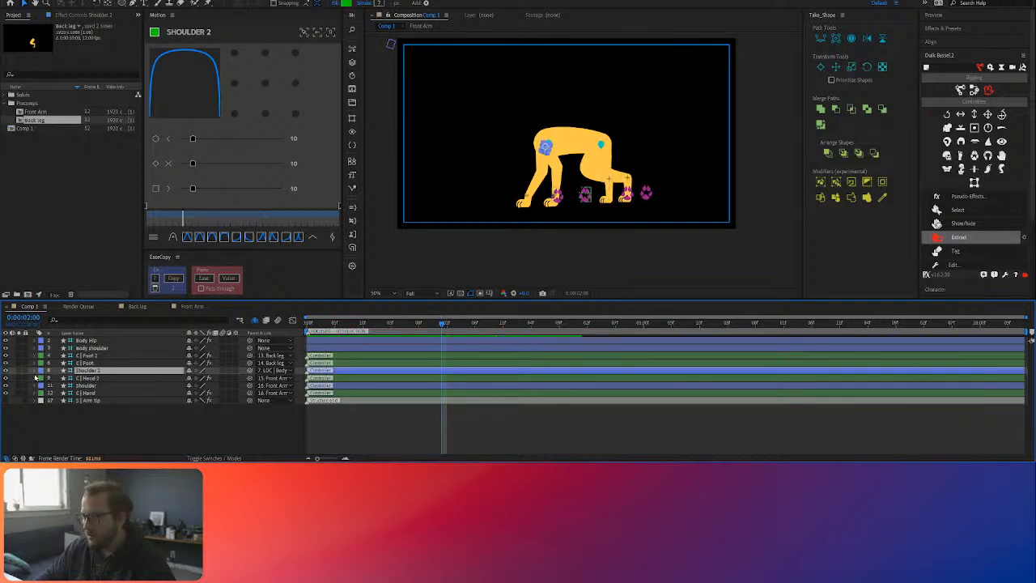
pyautogui.press('Delete')
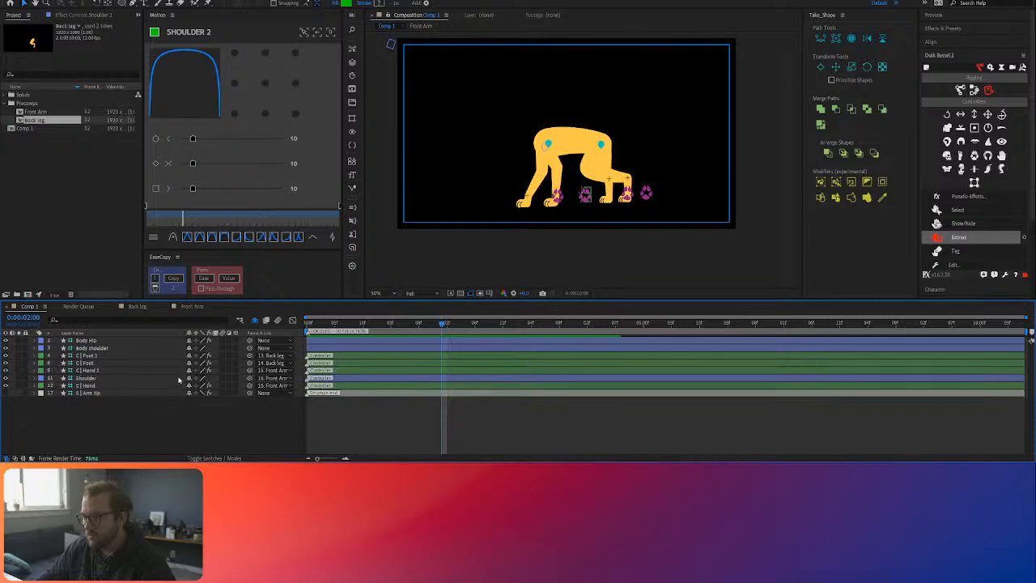
# Step: Move C | Hand above the Shoulder layer and hide the Shoulder and S | Arm Tip layers from the timeline
pyautogui.click(166, 393)
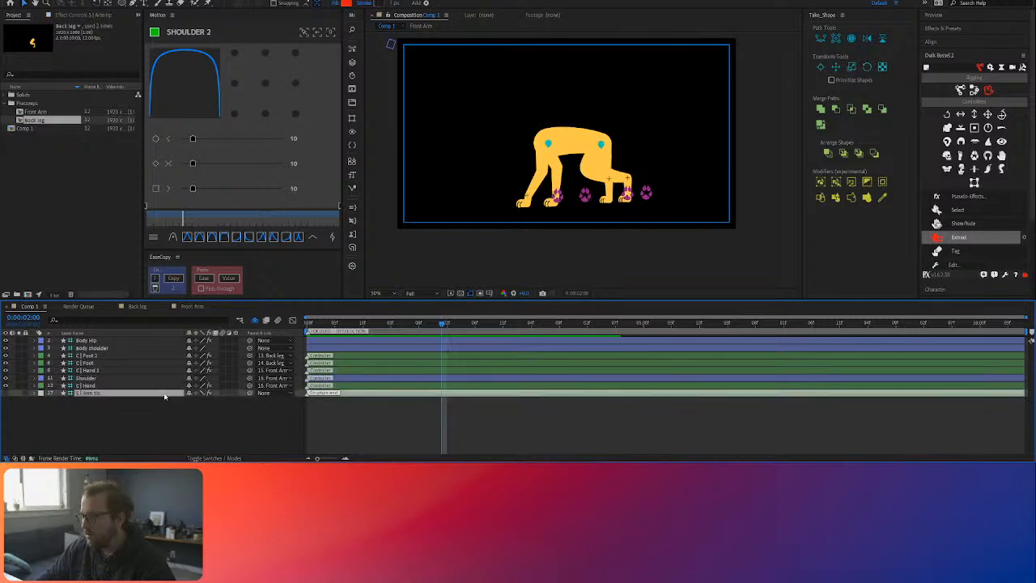
pyautogui.moveTo(106, 386); pyautogui.dragTo(95, 377)
pyautogui.click(92, 387)
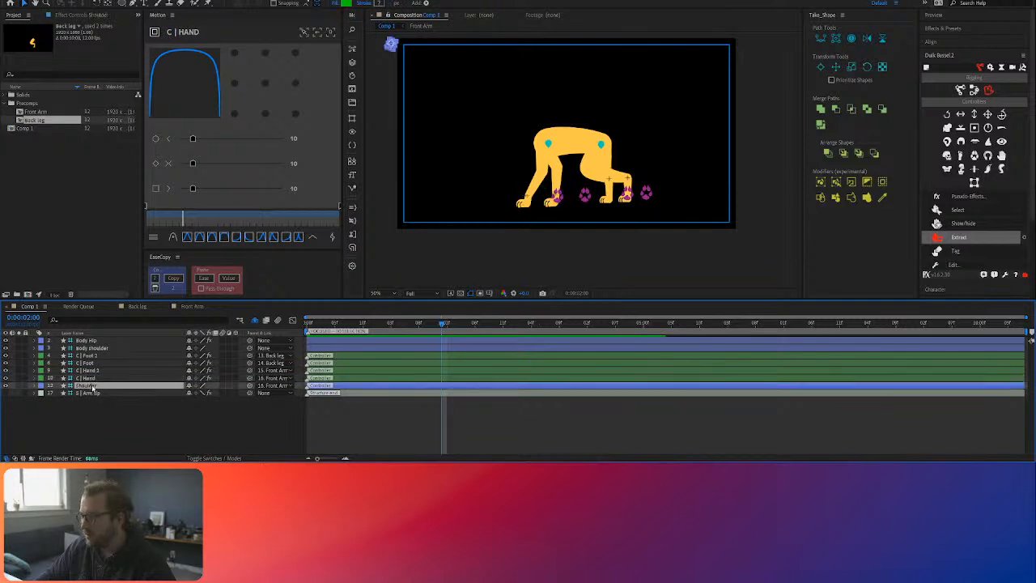
pyautogui.press('Delete')
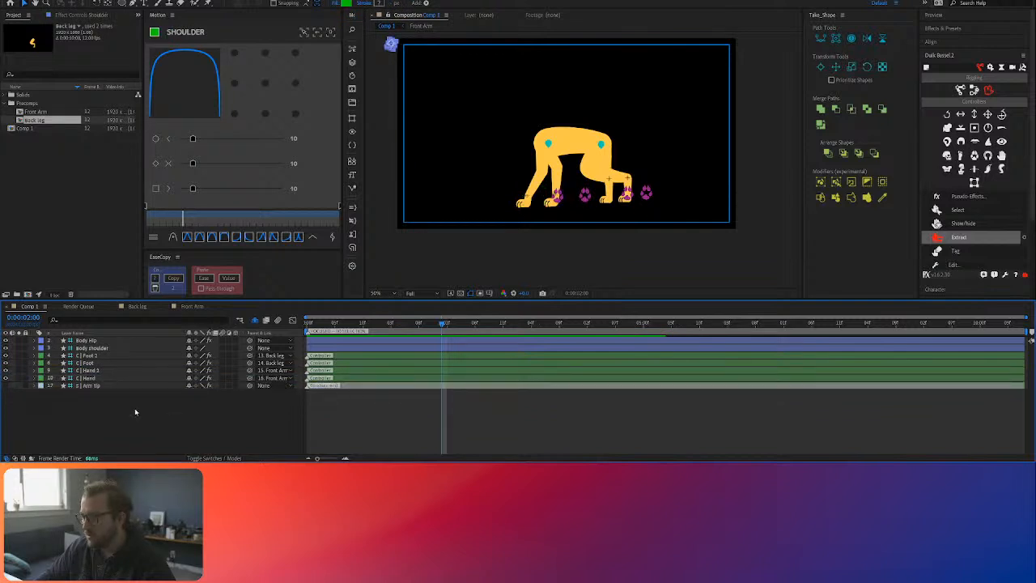
pyautogui.click(91, 386)
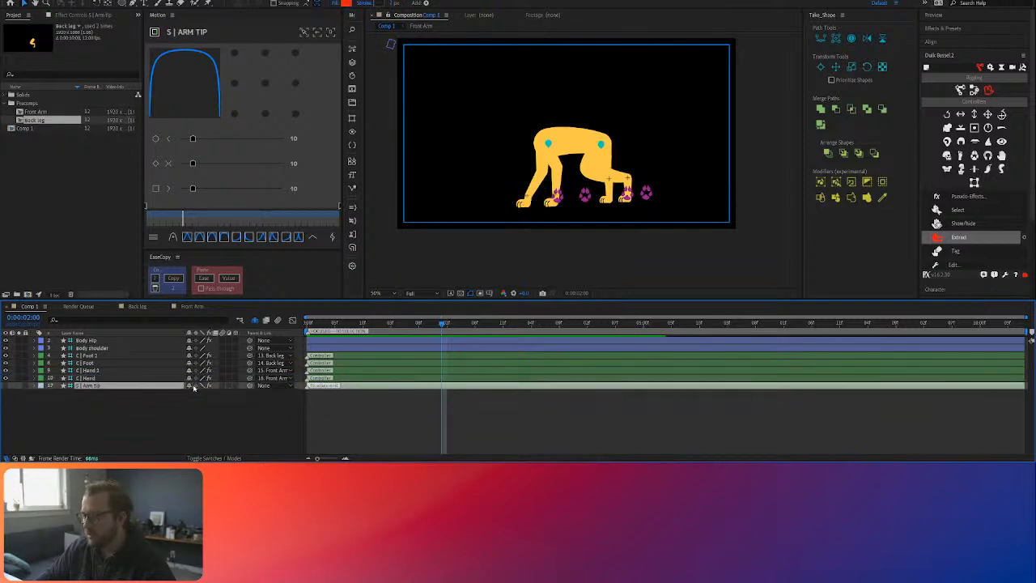
pyautogui.press('Delete')
# Step: Show the Position properties of Body Hip and Body shoulder, end the work area at 2 seconds, and preview it briefly
pyautogui.click(103, 379)
pyautogui.keyDown('shift'); pyautogui.click(102, 371); pyautogui.keyUp('shift')
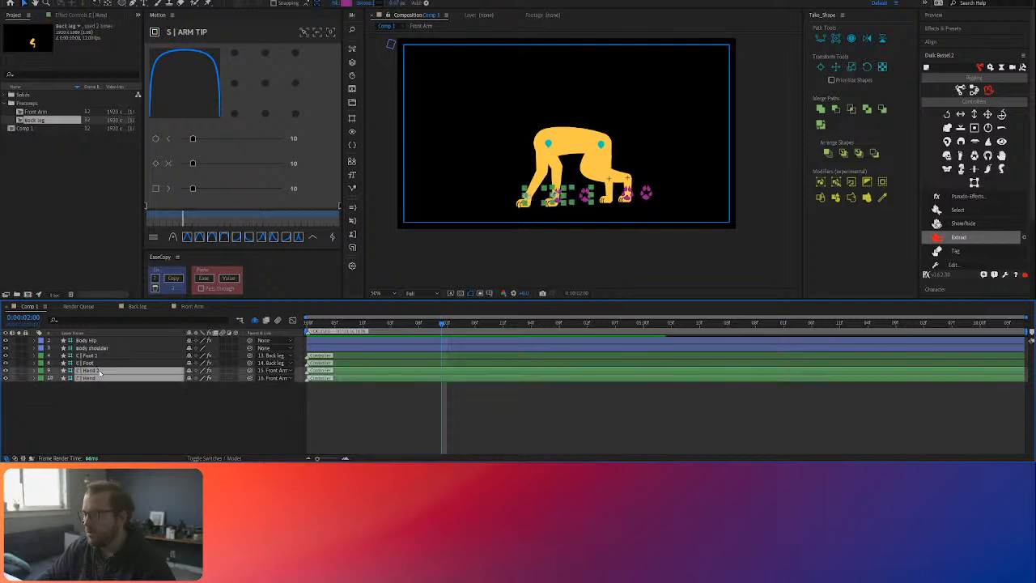
pyautogui.click(102, 363)
pyautogui.keyDown('shift'); pyautogui.click(103, 356); pyautogui.keyUp('shift')
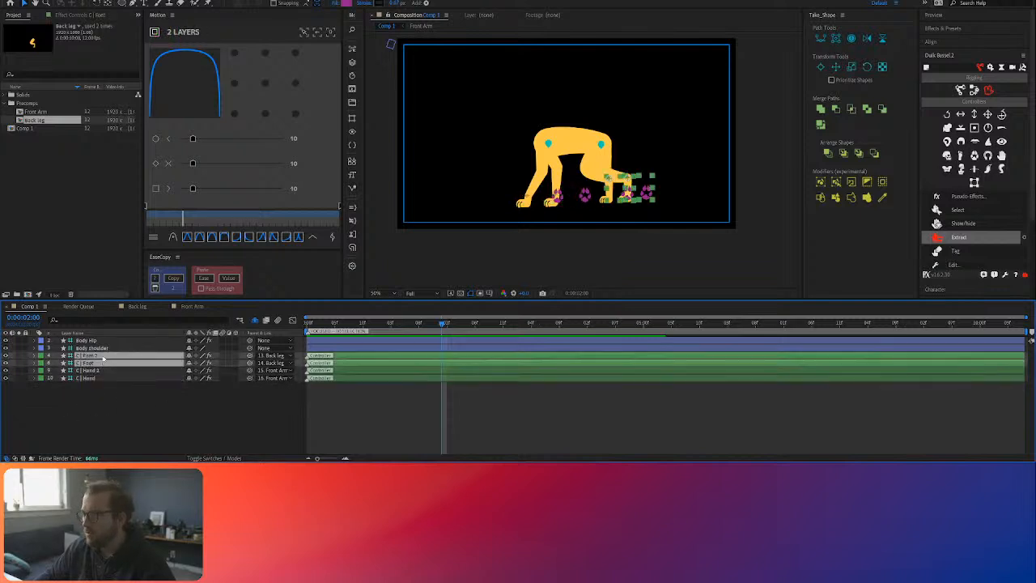
pyautogui.click(104, 348)
pyautogui.keyDown('shift'); pyautogui.click(102, 341); pyautogui.keyUp('shift')
pyautogui.hotkey('alt', 'shift', 'p')
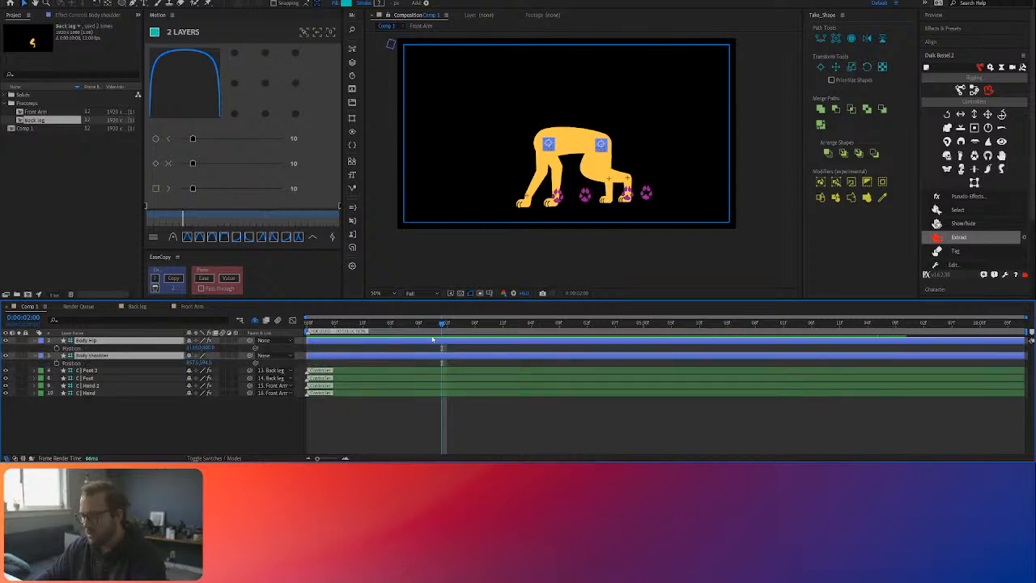
pyautogui.press('space')
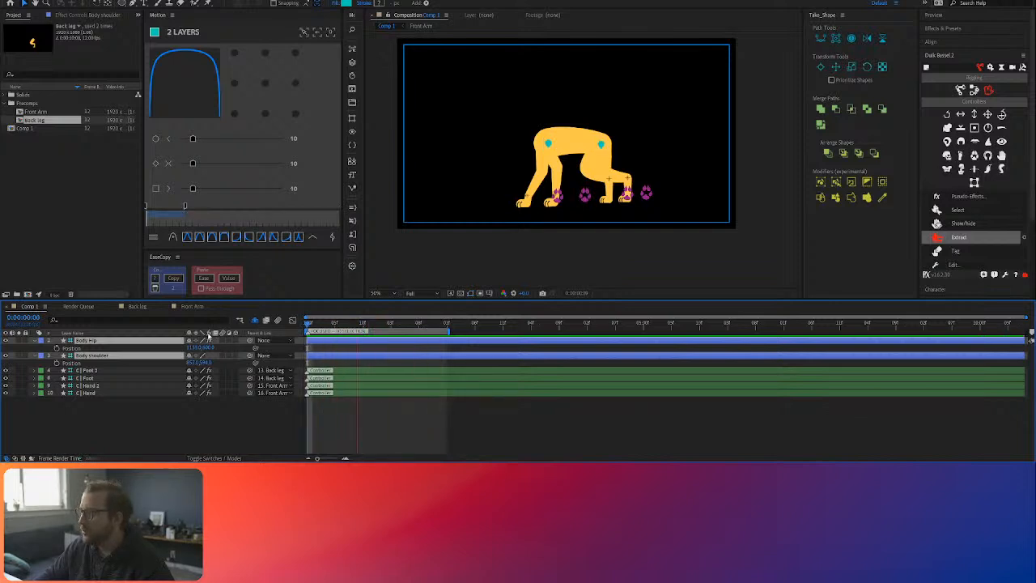
pyautogui.press('space')
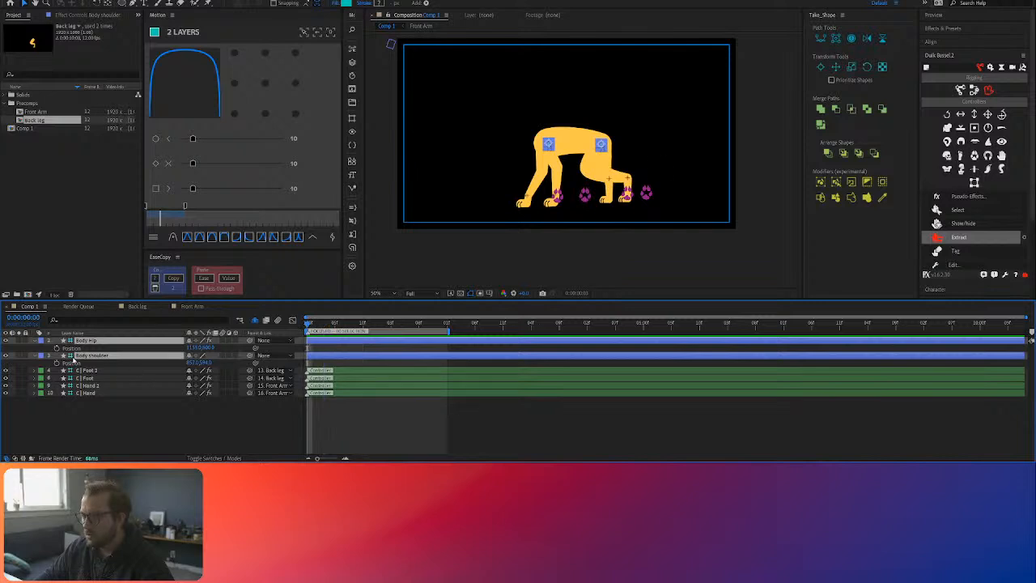
# Step: Keyframe the Position of Body Hip and Body shoulder at the start, near the middle, and at 0:00:02:01
pyautogui.click(57, 362)
pyautogui.moveTo(374, 326); pyautogui.dragTo(368, 325)
pyautogui.click(11, 364)
pyautogui.click(11, 363)
pyautogui.click(447, 326)
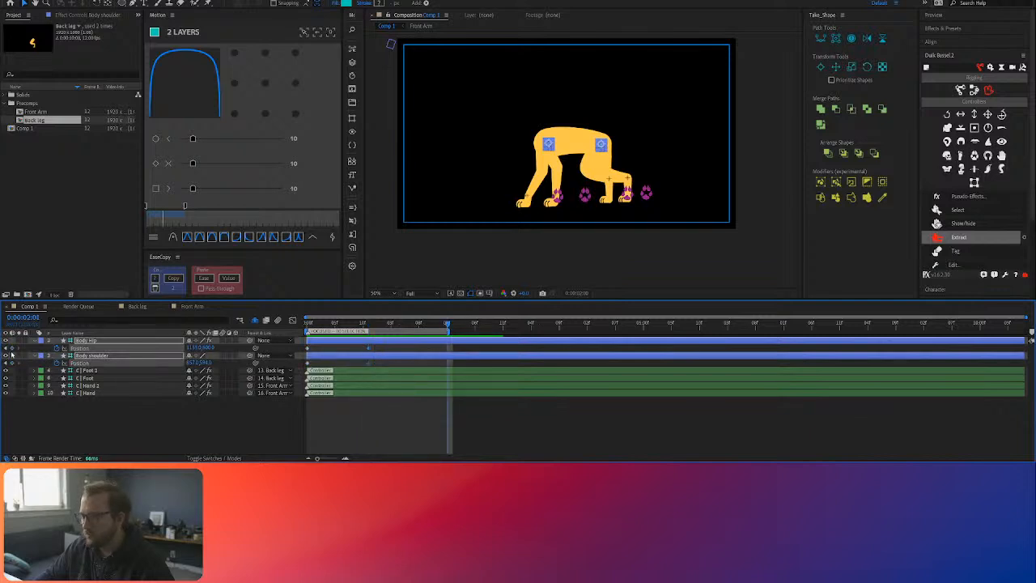
pyautogui.click(10, 348)
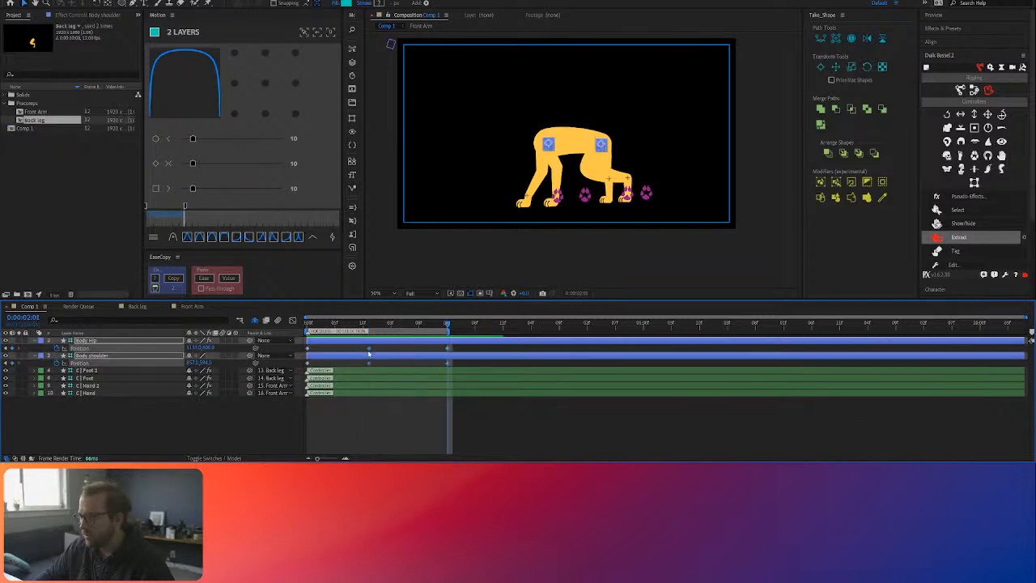
# Step: Shift the middle Position keyframes of both body controllers slightly later and add Position keyframes at 0:00:01:07
pyautogui.moveTo(374, 348); pyautogui.dragTo(380, 351)
pyautogui.click(413, 348)
pyautogui.click(415, 324)
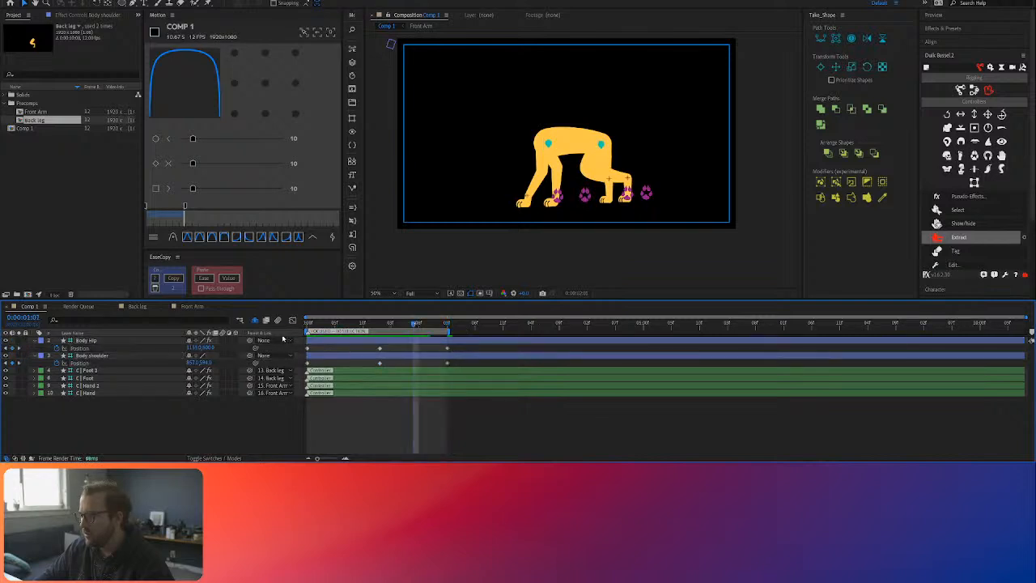
pyautogui.click(12, 348)
pyautogui.click(12, 363)
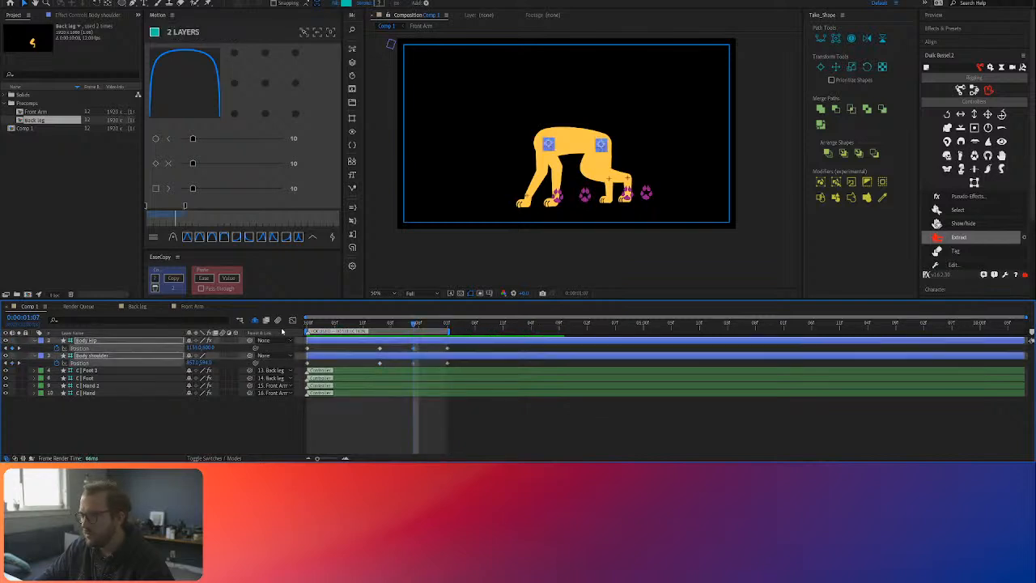
# Step: Raise both body controllers at the 0:00:00:06 and 0:00:01:07 Position keyframes, lower them at the start, middle and end keyframes, and preview
pyautogui.click(339, 324)
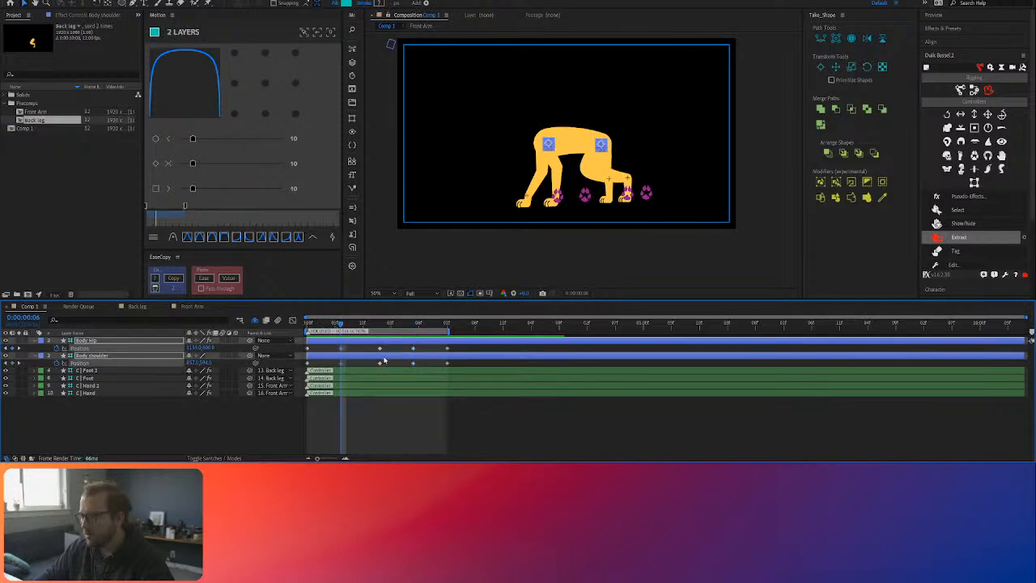
pyautogui.moveTo(208, 348)
pyautogui.mouseDown()
pyautogui.moveTo(194, 347)
pyautogui.moveTo(202, 348)
pyautogui.mouseUp()
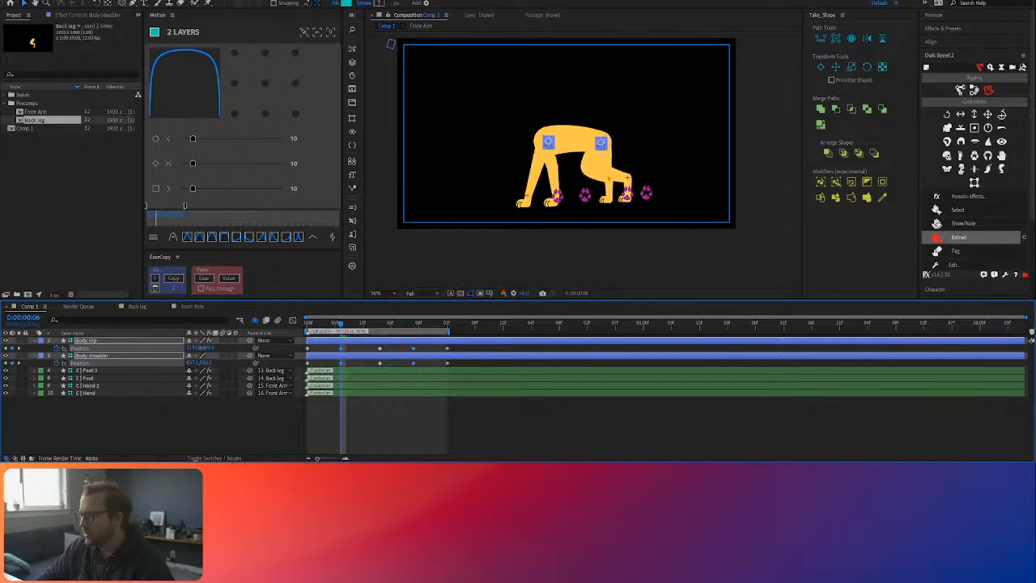
pyautogui.moveTo(341, 323); pyautogui.dragTo(303, 366)
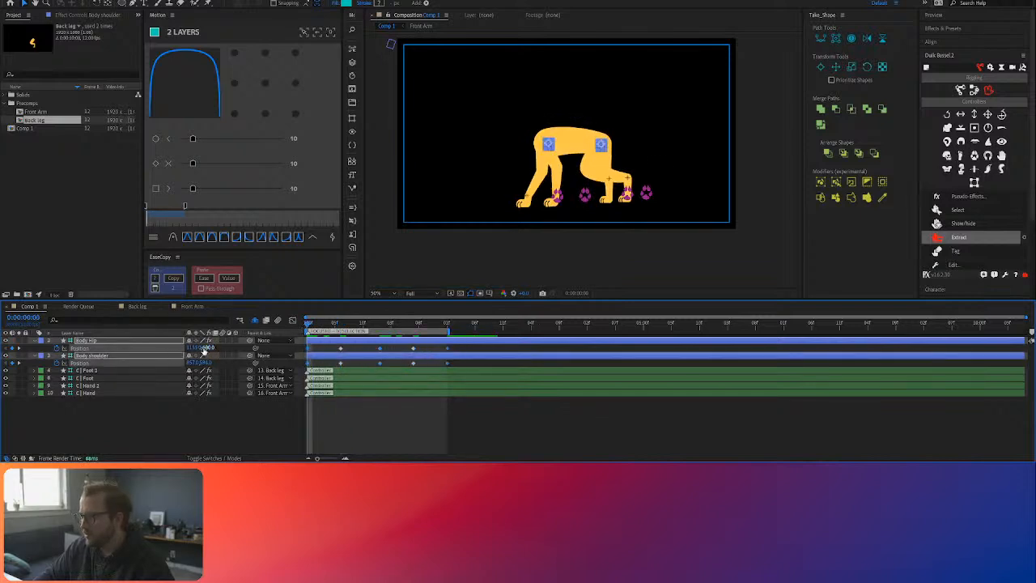
pyautogui.moveTo(208, 347); pyautogui.dragTo(219, 346)
pyautogui.click(356, 364)
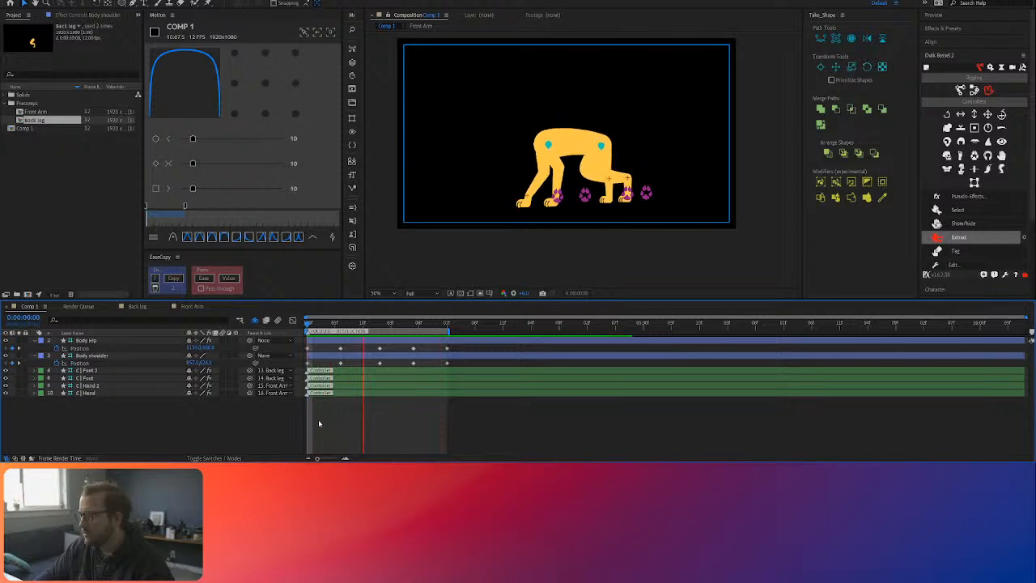
pyautogui.press('space')
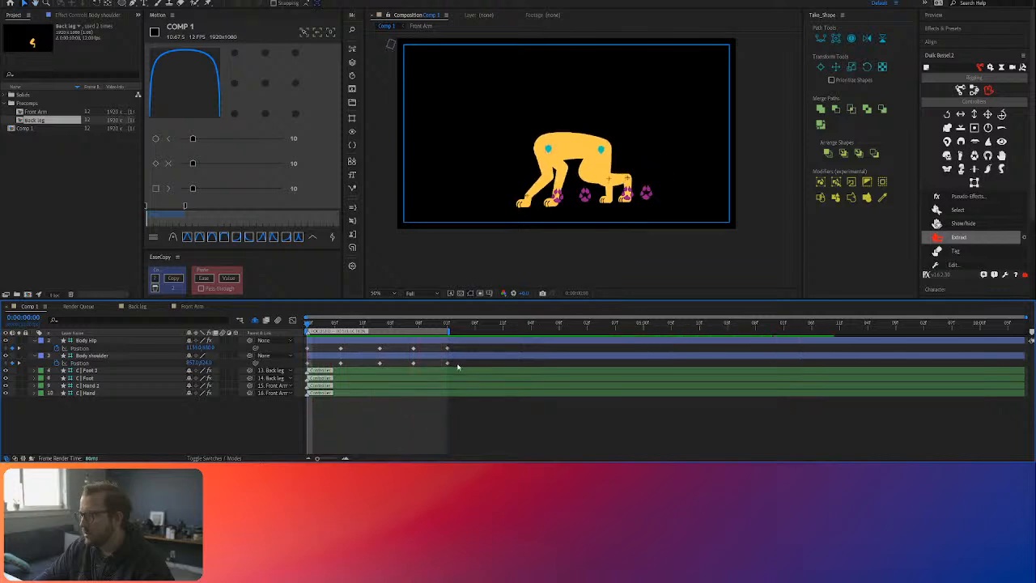
# Step: Apply Motion easing to all Position keyframes of Body Hip and Body shoulder
pyautogui.moveTo(457, 364); pyautogui.dragTo(303, 345)
pyautogui.click(192, 164)
pyautogui.moveTo(193, 164); pyautogui.dragTo(214, 165)
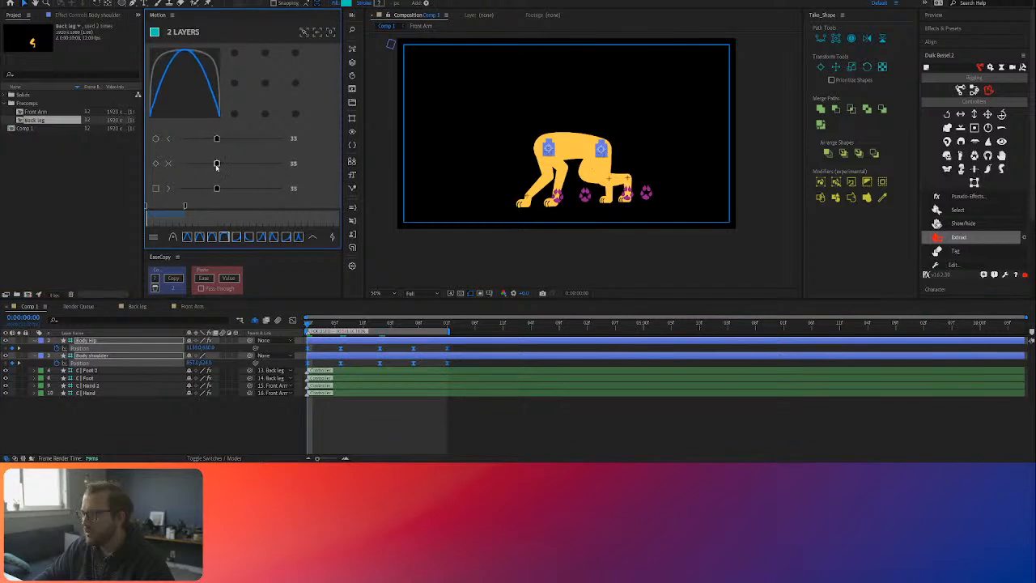
pyautogui.click(369, 405)
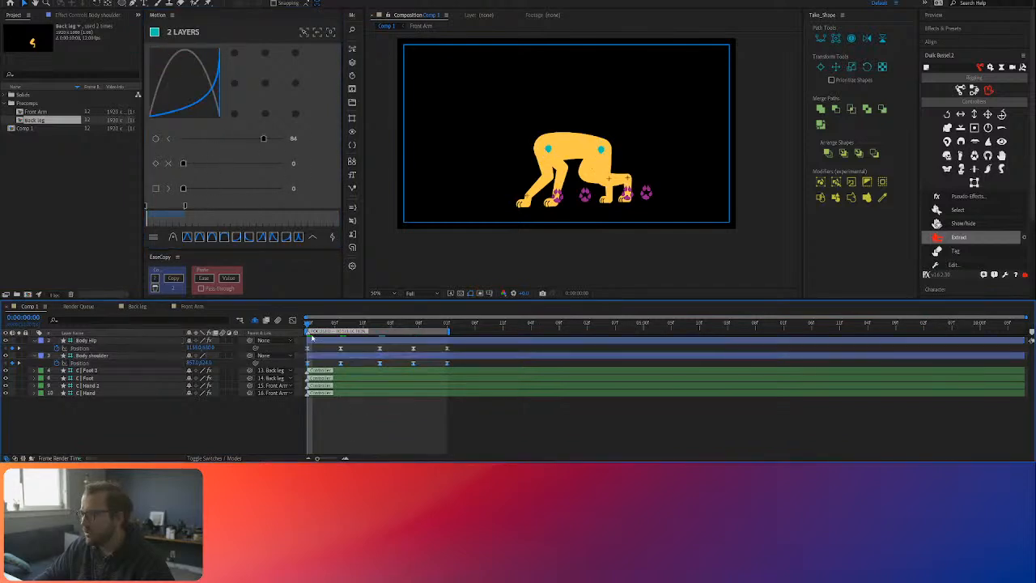
# Step: Set the easing of both body controllers' Position keyframes at 0:00:00:06 and 0:00:01:07 to 72 and preview the movement
pyautogui.moveTo(349, 344); pyautogui.dragTo(331, 368)
pyautogui.moveTo(425, 348); pyautogui.dragTo(404, 367)
pyautogui.moveTo(185, 164); pyautogui.dragTo(253, 165)
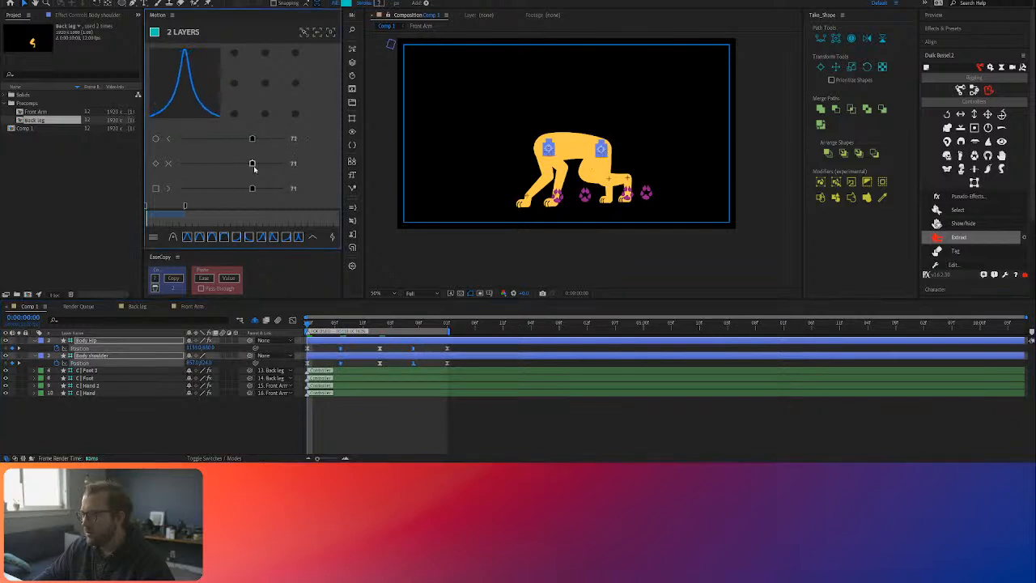
pyautogui.click(353, 399)
pyautogui.press('space')
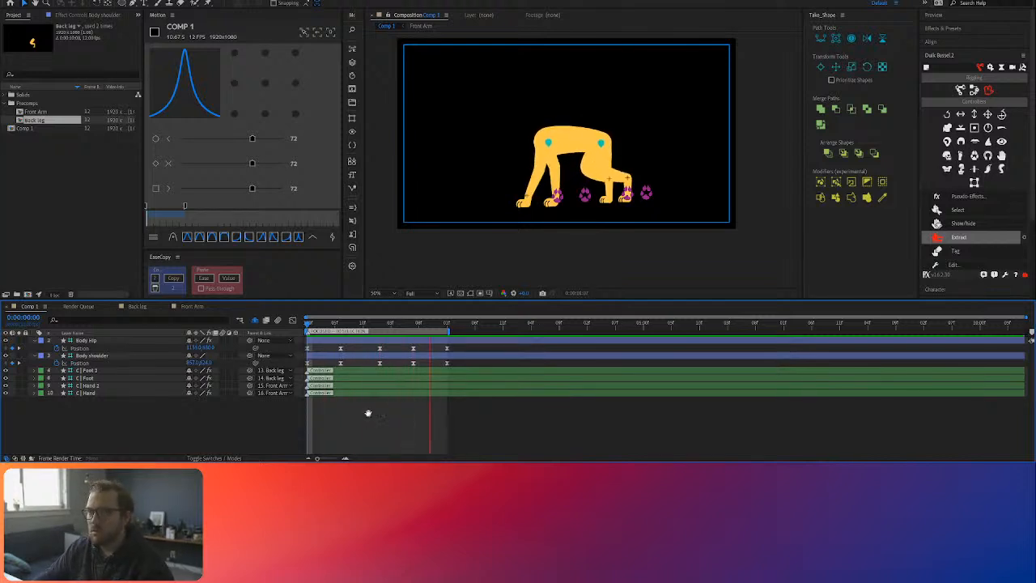
pyautogui.press('space')
# Step: Offset all Position keyframes of Body Hip two frames later than those of Body shoulder and preview the overlap
pyautogui.click(341, 324)
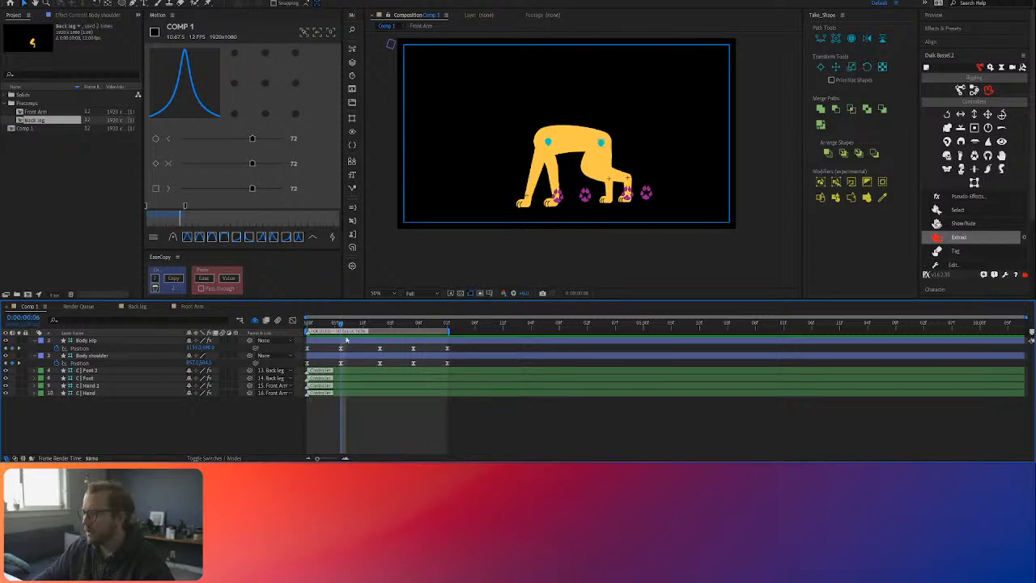
pyautogui.click(447, 362)
pyautogui.click(89, 341)
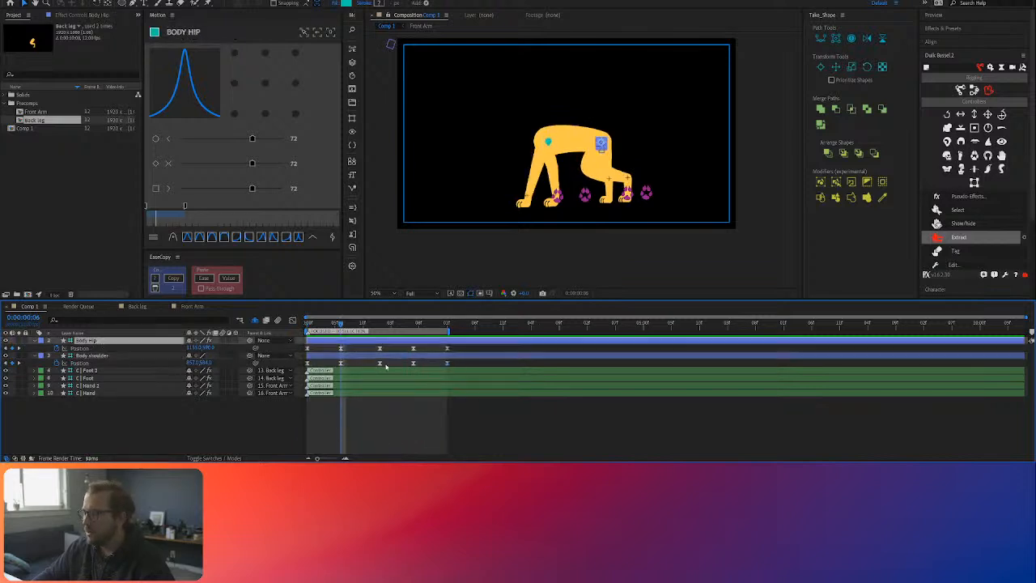
pyautogui.moveTo(468, 364); pyautogui.dragTo(303, 368)
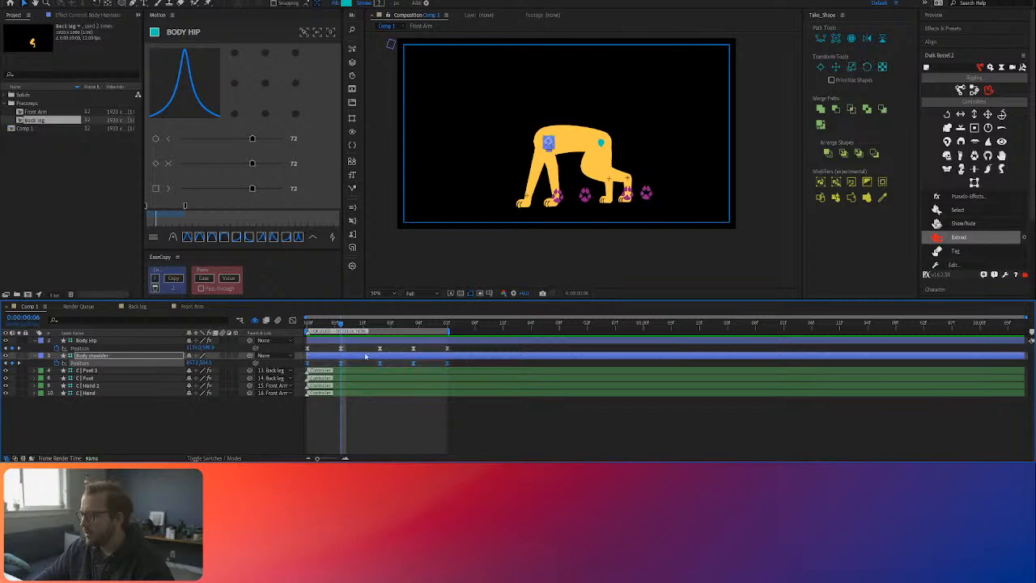
pyautogui.click(114, 340)
pyautogui.moveTo(457, 348); pyautogui.dragTo(307, 350)
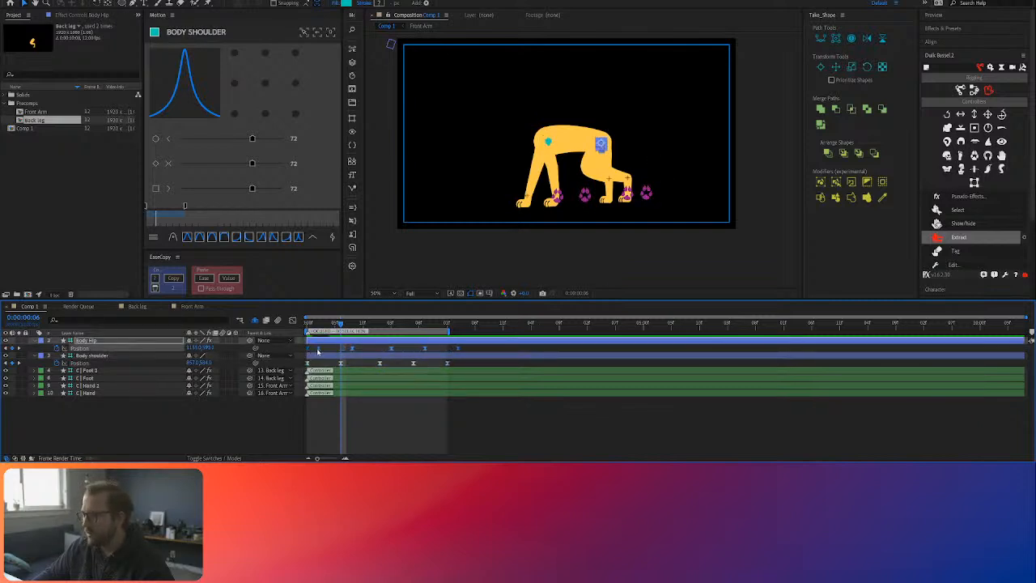
pyautogui.click(425, 415)
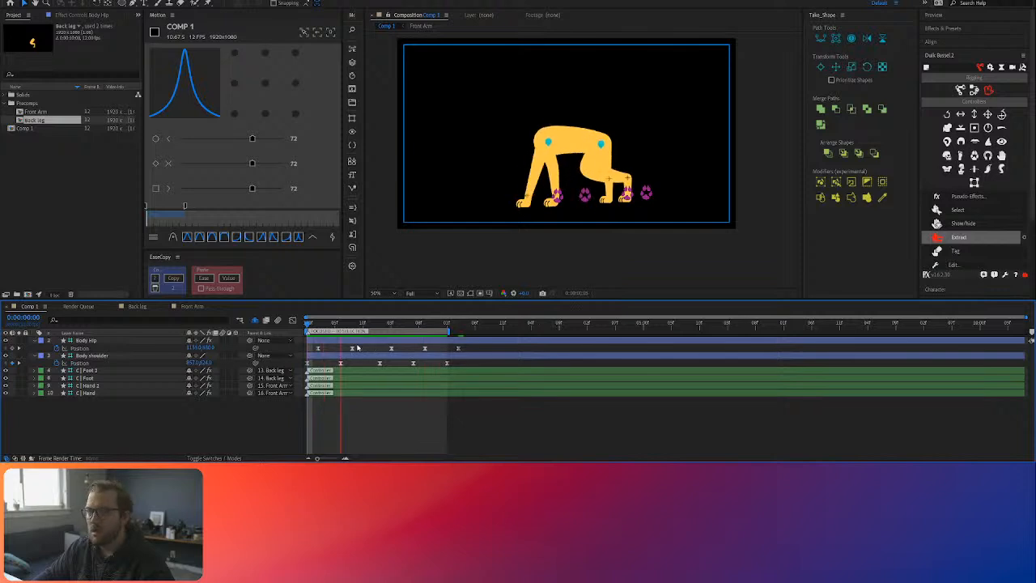
pyautogui.press('space')
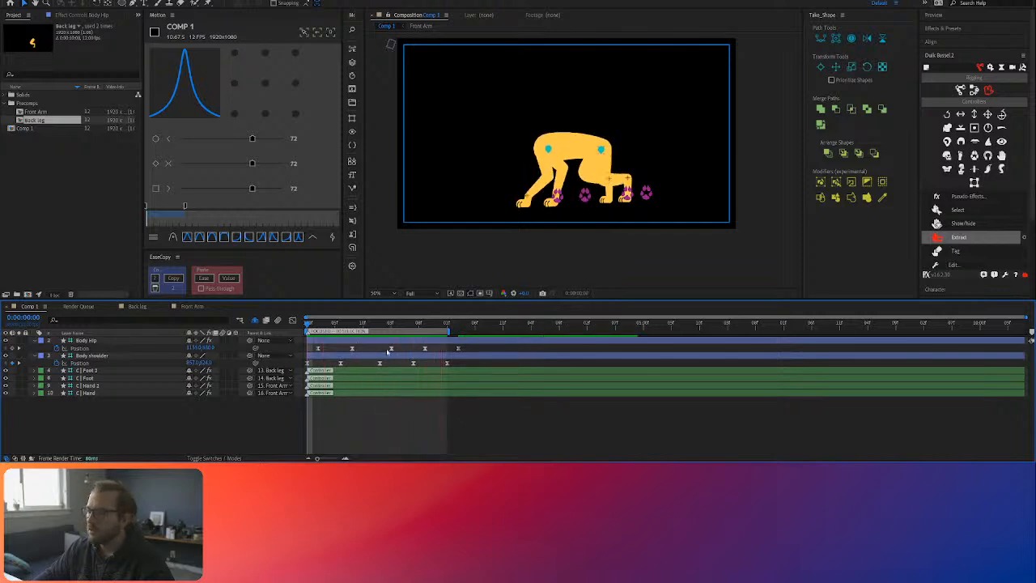
# Step: Add a Loop In+Out effect of type Cycle to the Position of Body Hip and Body shoulder, and preview the loop
pyautogui.click(80, 349)
pyautogui.click(80, 363)
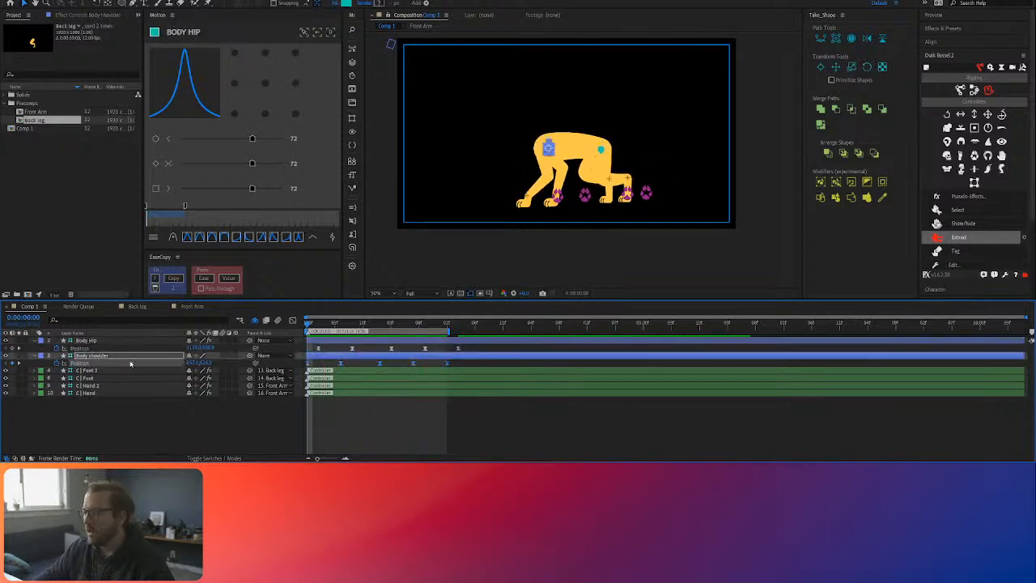
pyautogui.keyDown('shift'); pyautogui.click(83, 349); pyautogui.keyUp('shift')
pyautogui.click(353, 146)
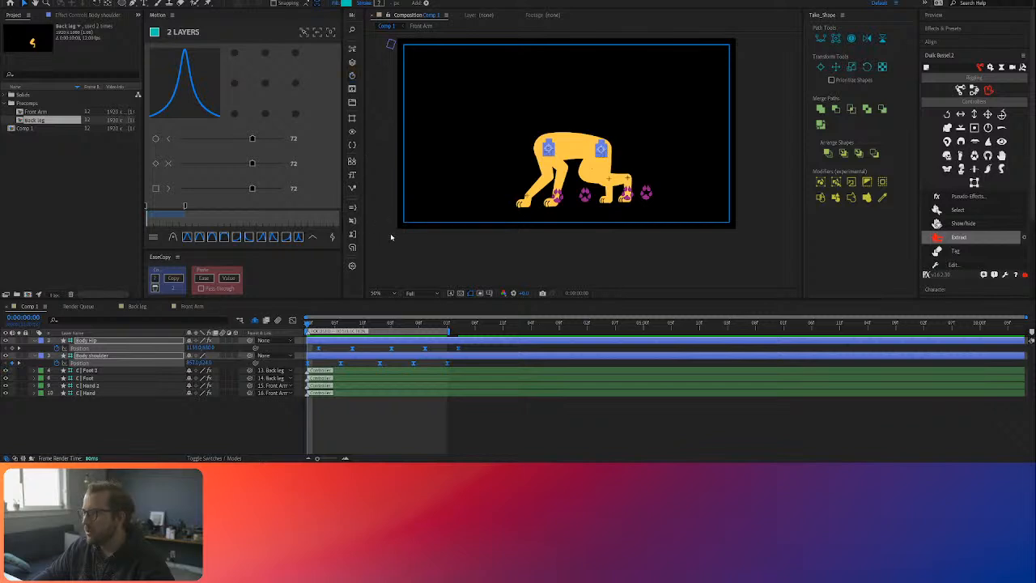
pyautogui.click(376, 424)
pyautogui.press('space')
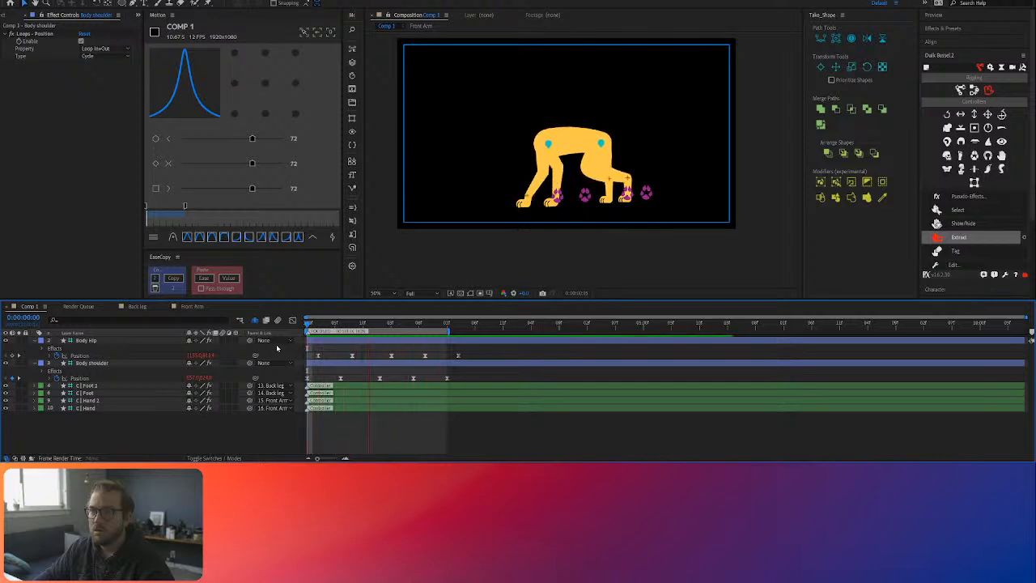
pyautogui.press('space')
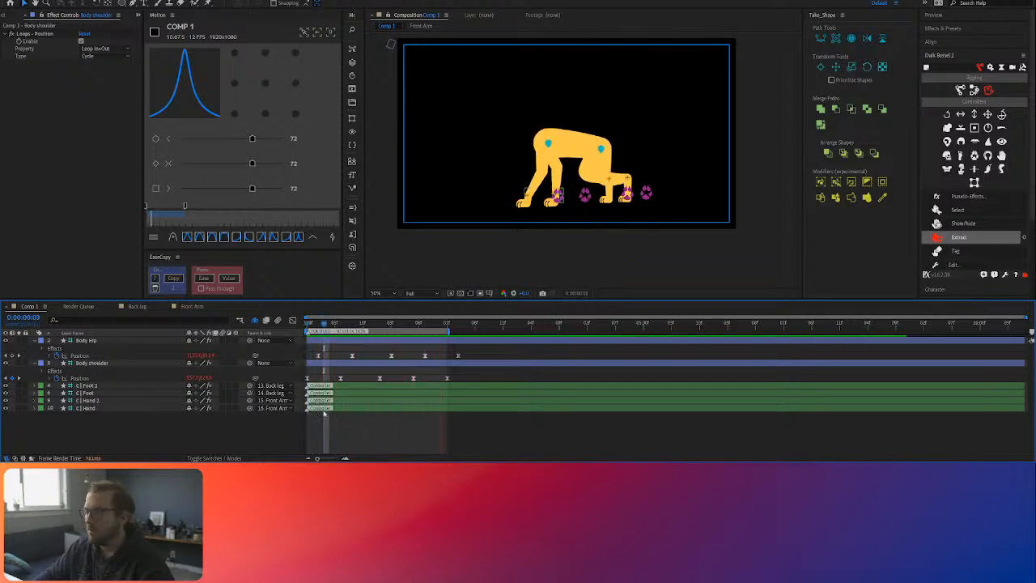
# Step: Keyframe the Position of C | Hand 2 and C | Hand at the start and spread the two front paws farther apart horizontally
pyautogui.click(103, 400)
pyautogui.keyDown('shift'); pyautogui.click(105, 407); pyautogui.keyUp('shift')
pyautogui.press('p')
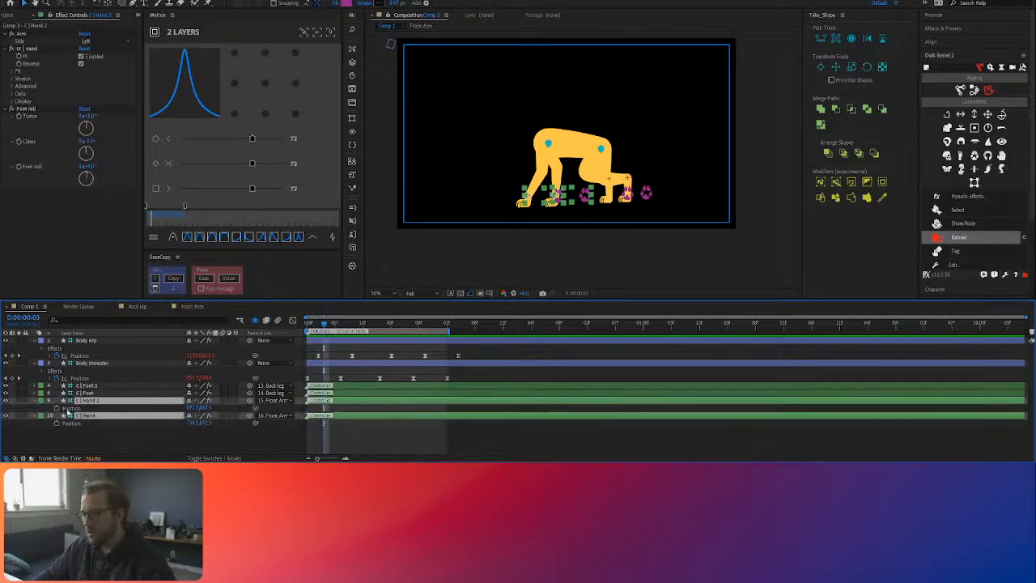
pyautogui.moveTo(294, 329); pyautogui.dragTo(209, 322)
pyautogui.click(56, 408)
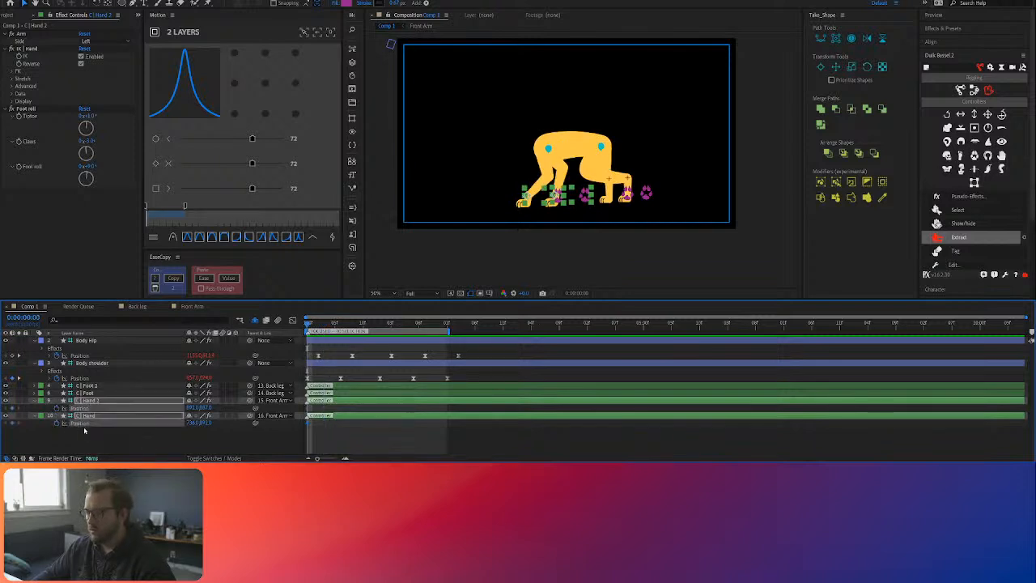
pyautogui.click(139, 436)
pyautogui.moveTo(192, 408); pyautogui.dragTo(163, 423)
pyautogui.click(243, 438)
# Step: Keyframe C | Hand swung toward the rear at 0:00:01:01, and copy its starting Position keyframe to 0:00:02:01
pyautogui.moveTo(310, 328); pyautogui.dragTo(364, 333)
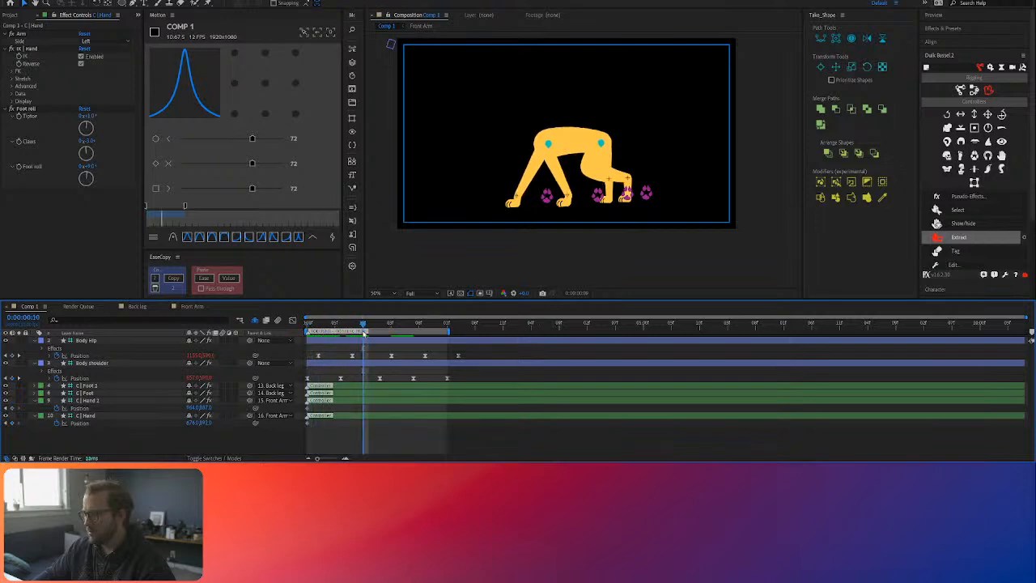
pyautogui.moveTo(191, 423); pyautogui.dragTo(283, 421)
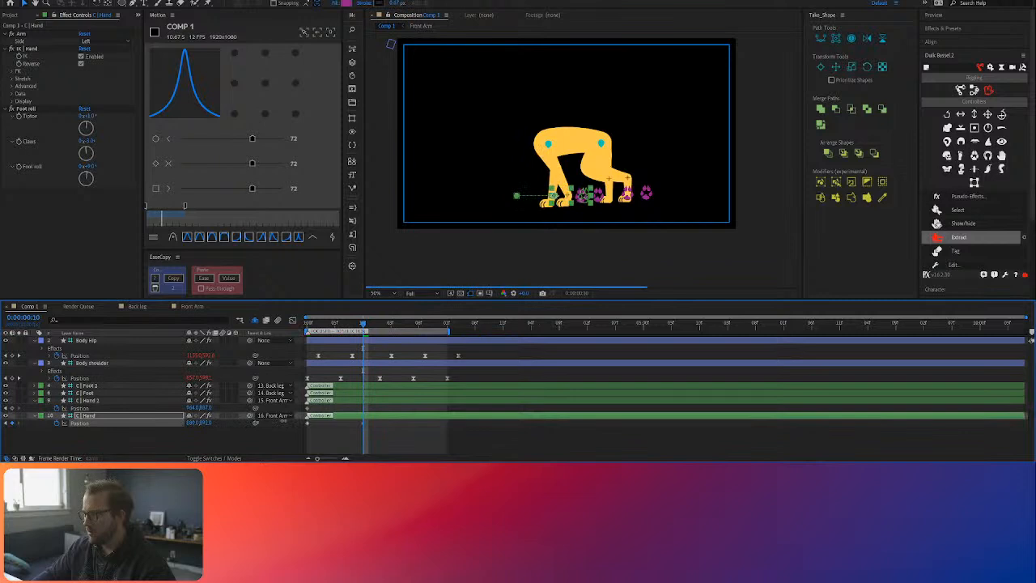
pyautogui.click(374, 324)
pyautogui.moveTo(374, 325); pyautogui.dragTo(380, 327)
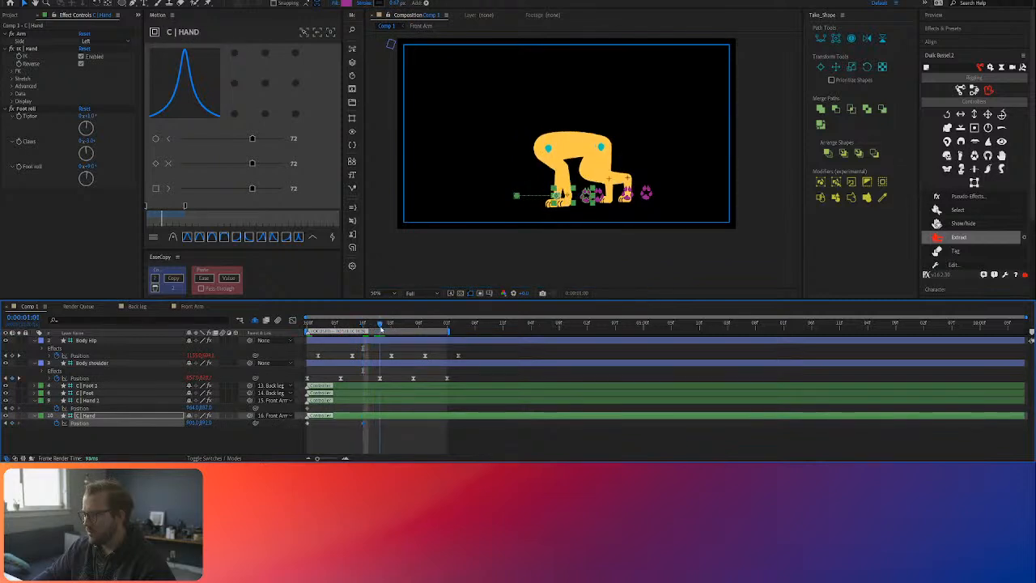
pyautogui.click(380, 422)
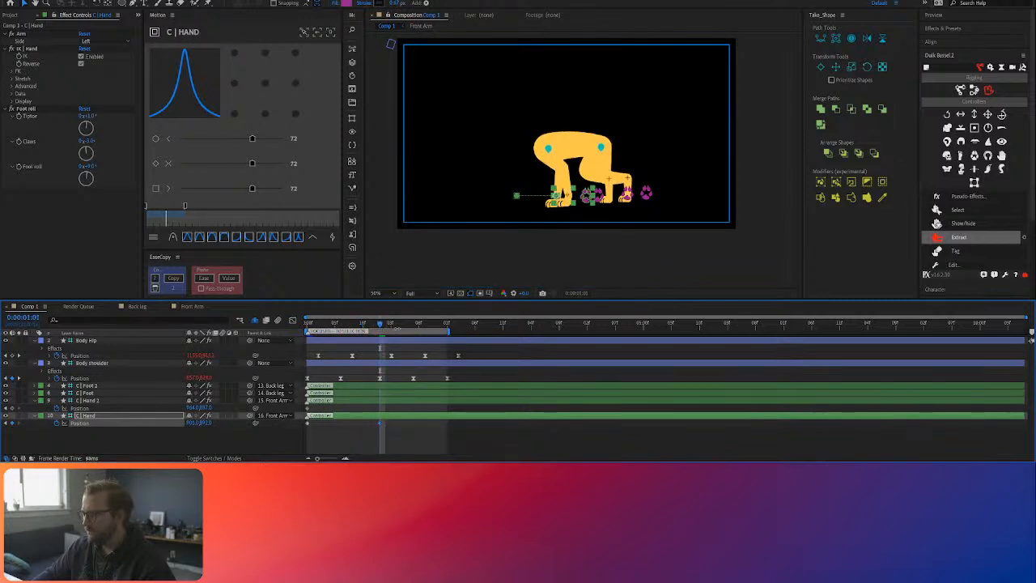
pyautogui.press('space')
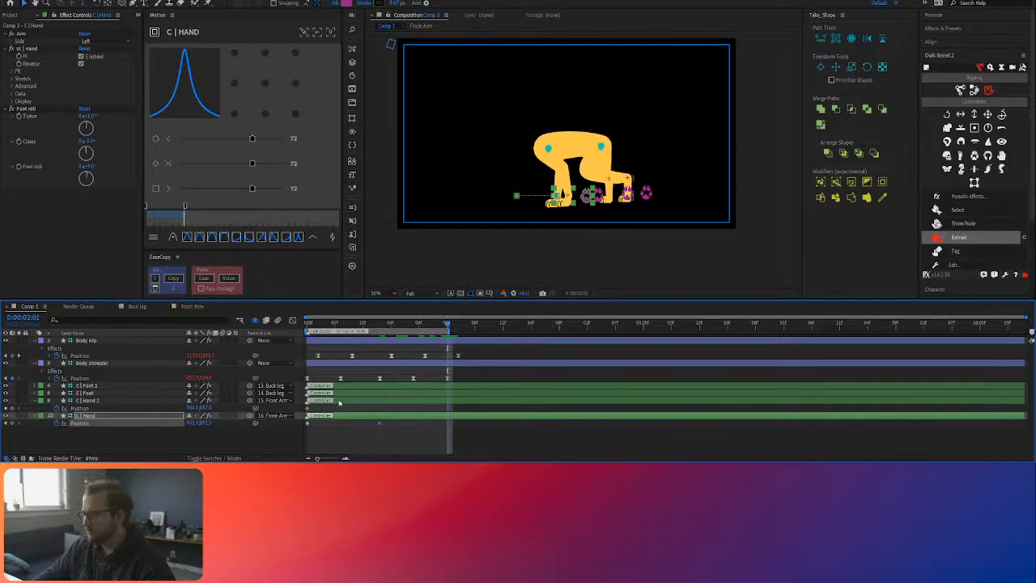
pyautogui.click(307, 423)
pyautogui.hotkey('ctrl', 'c')
pyautogui.hotkey('ctrl', 'v')
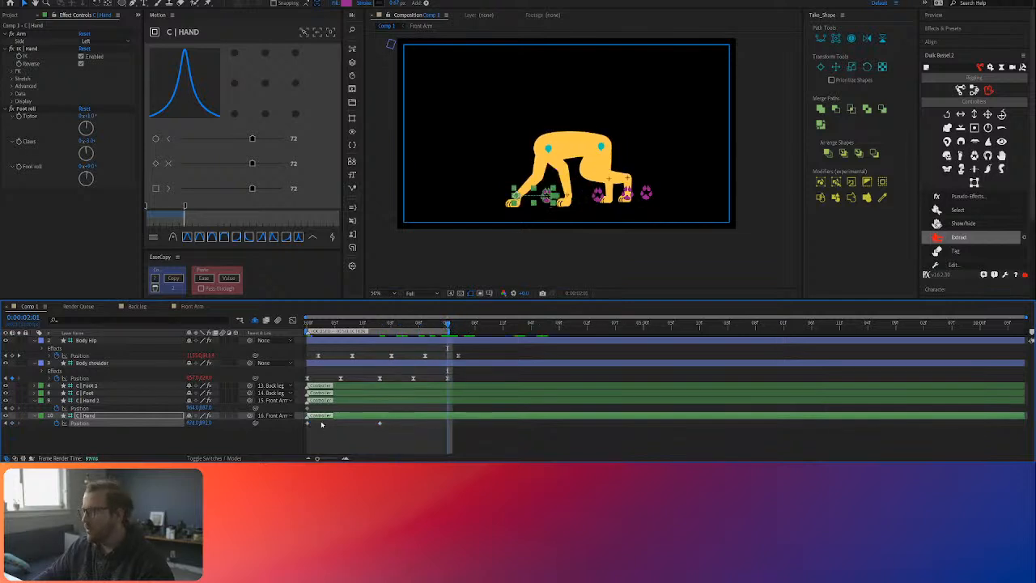
# Step: Keyframe C | Hand 2 swung forward to X 719 at 0:00:01:01, and copy its starting Position keyframe to 0:00:02:01
pyautogui.click(376, 324)
pyautogui.moveTo(191, 409); pyautogui.dragTo(82, 414)
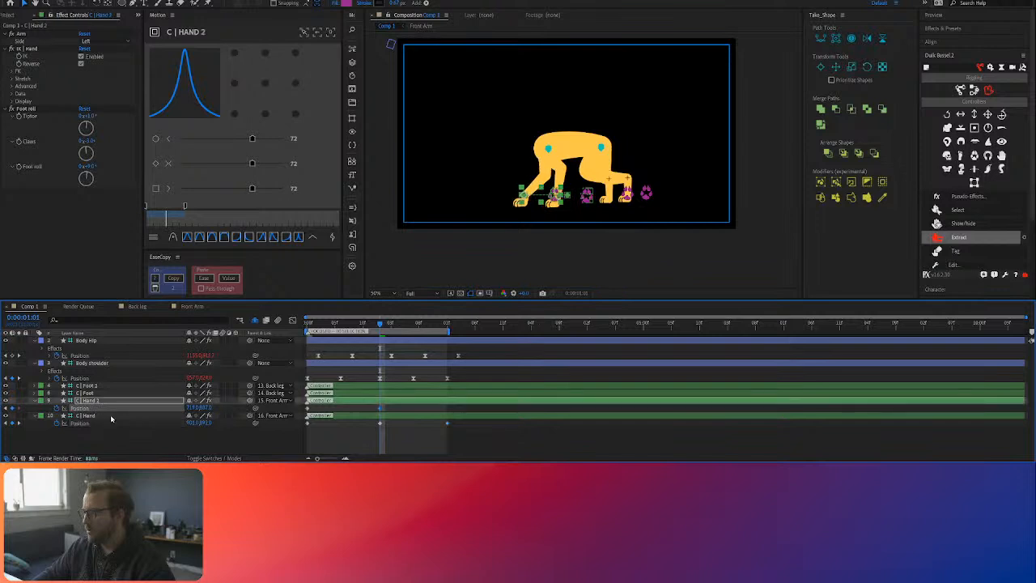
pyautogui.click(178, 440)
pyautogui.press('space')
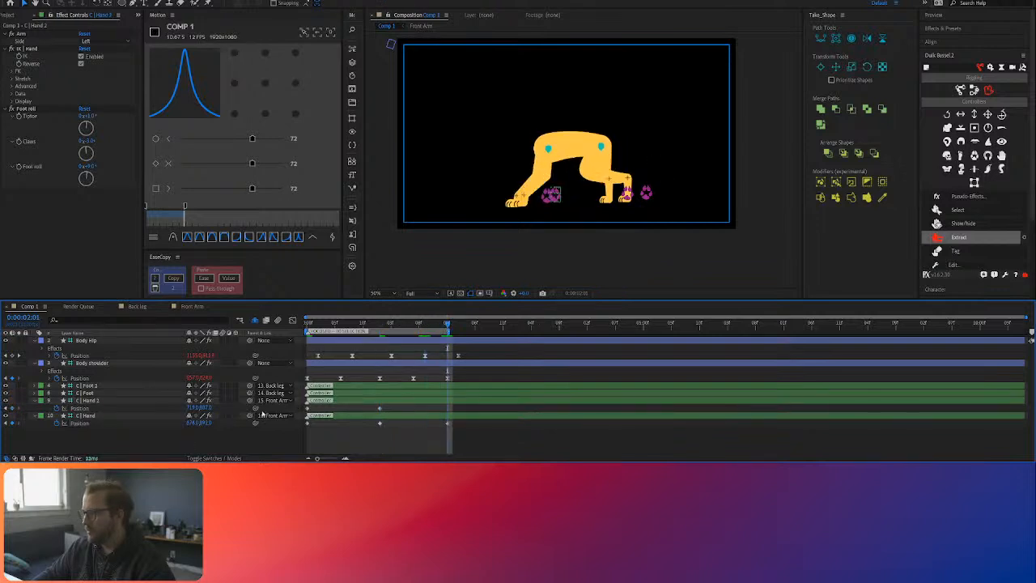
pyautogui.click(322, 415)
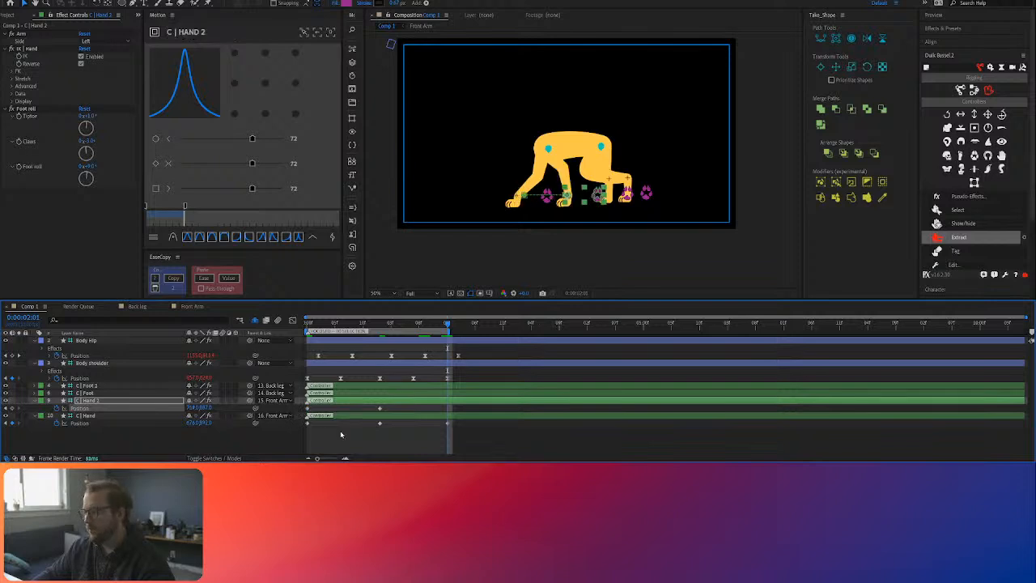
pyautogui.press('space')
pyautogui.press('Home')
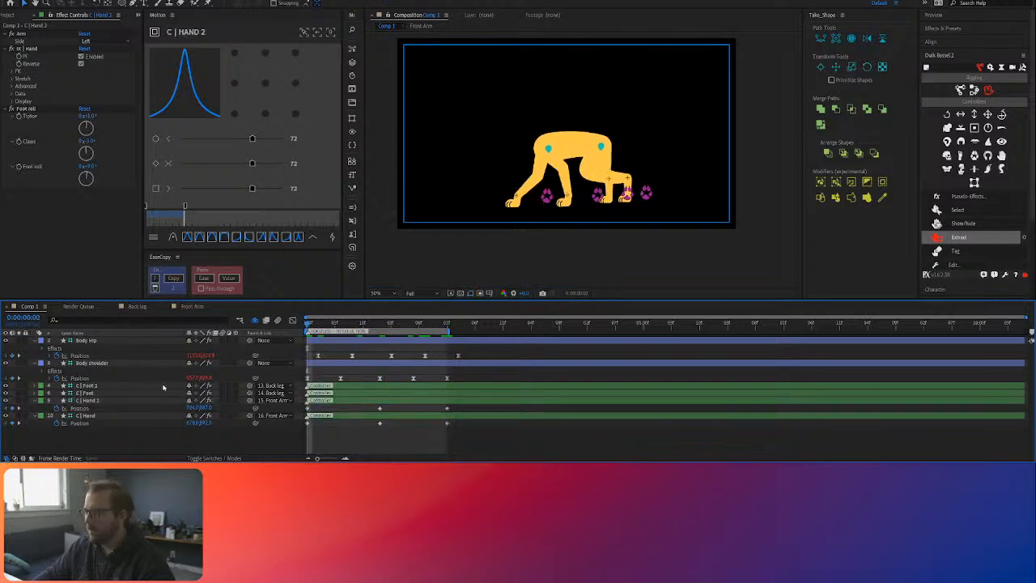
# Step: Preview the front paw swing and set the easing of all C | Hand 2 and C | Hand Position keyframes to 66
pyautogui.click(375, 429)
pyautogui.press('space')
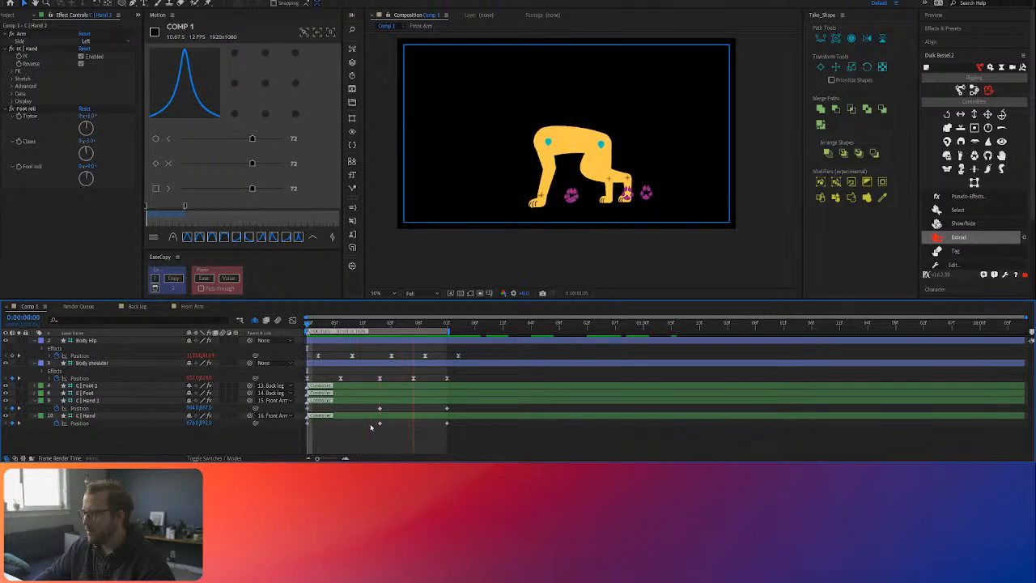
pyautogui.press('space')
pyautogui.moveTo(479, 438); pyautogui.dragTo(304, 397)
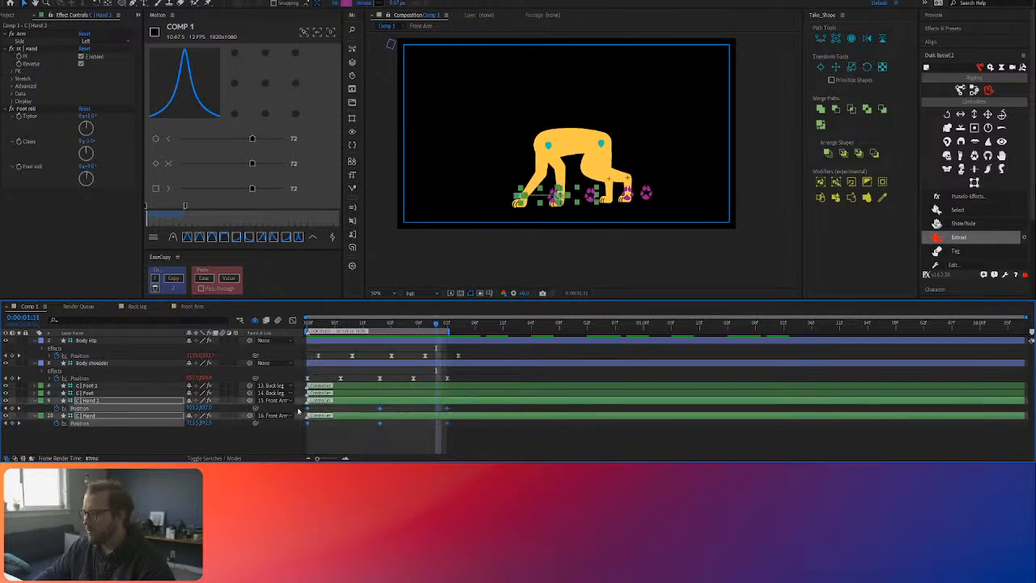
pyautogui.moveTo(252, 163); pyautogui.dragTo(246, 163)
pyautogui.click(241, 434)
# Step: Separate the Position of C | Hand 2 and C | Hand into X Position and Y Position
pyautogui.click(81, 408)
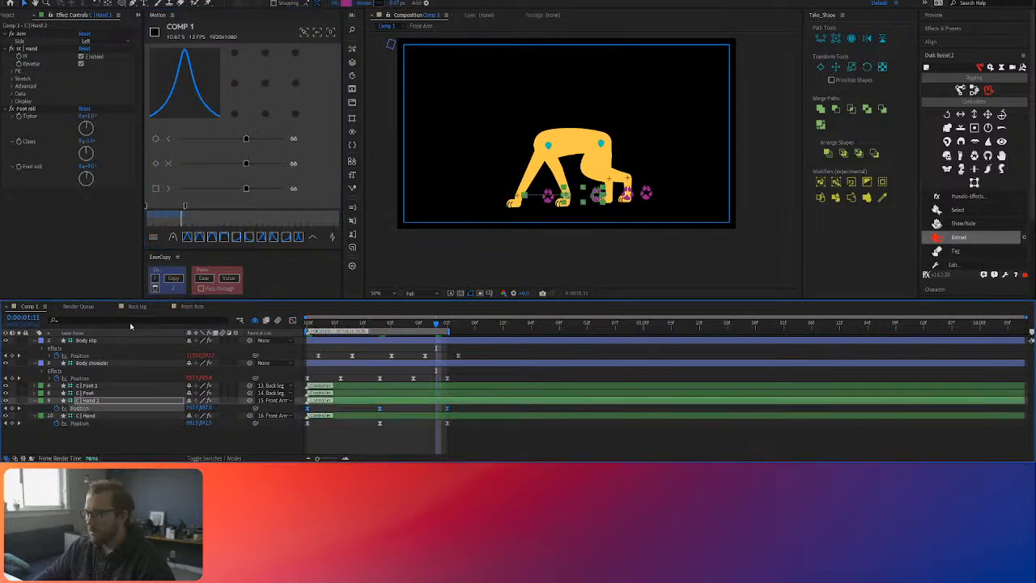
pyautogui.click(129, 320)
pyautogui.rightClick(83, 432)
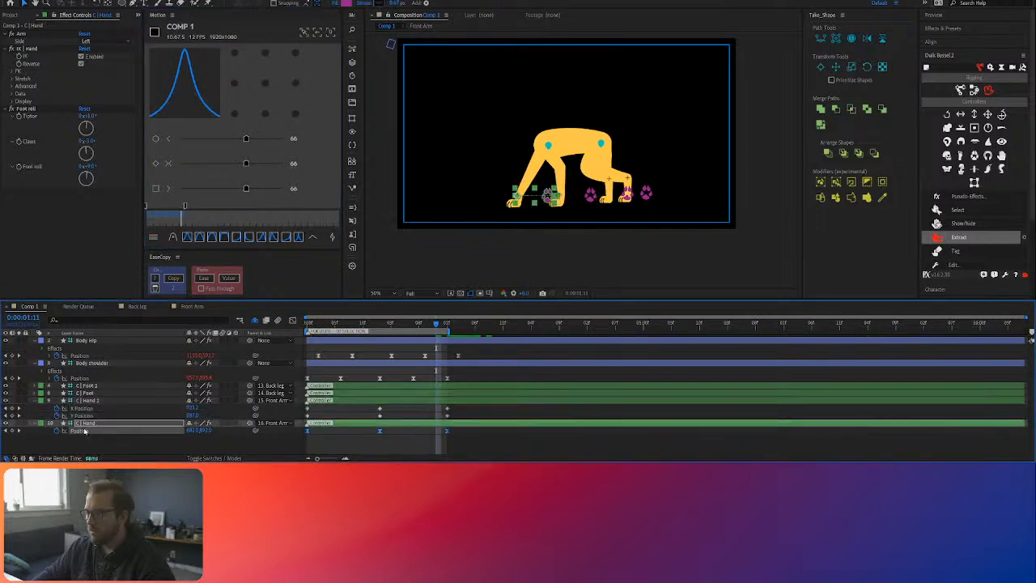
pyautogui.click(152, 331)
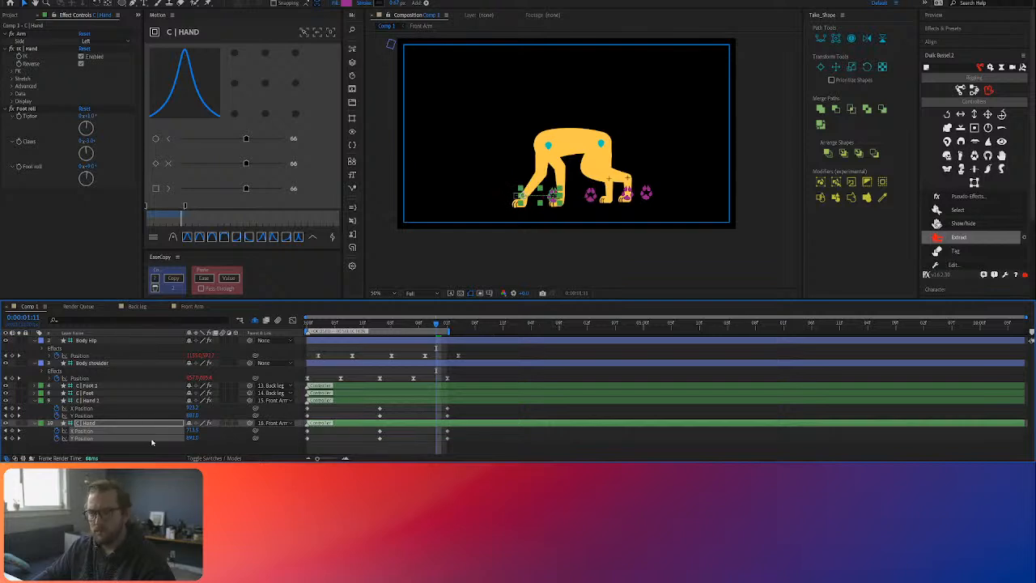
# Step: Keyframe C | Hand 2 raised in Y Position at 0:00:00:04 and preview the paw lift
pyautogui.click(382, 449)
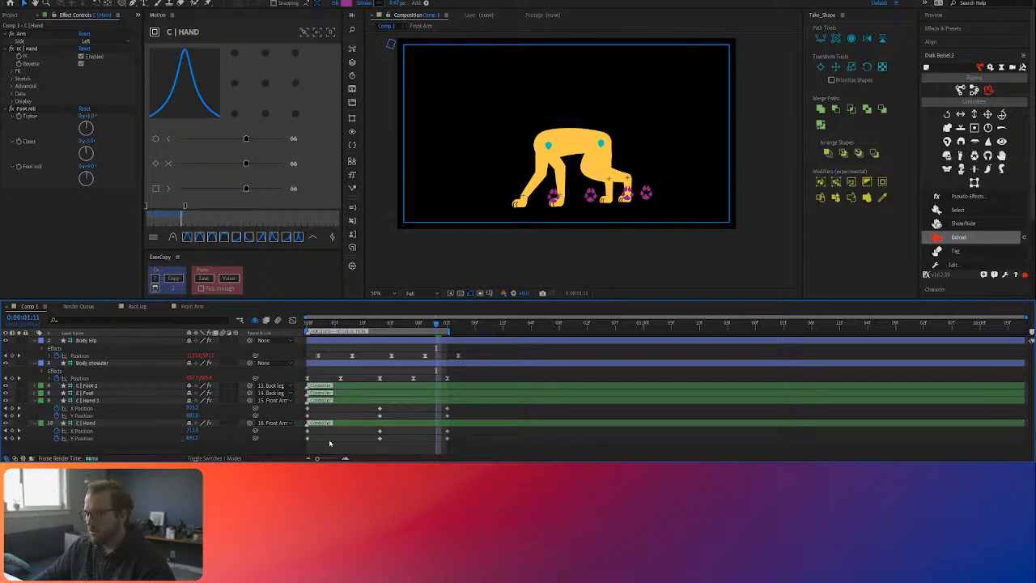
pyautogui.click(330, 325)
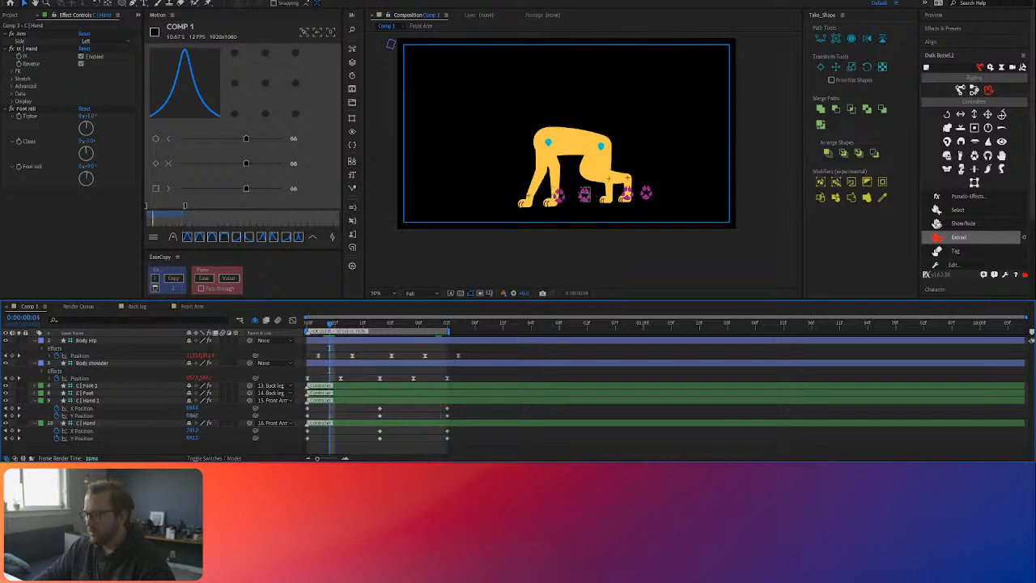
pyautogui.click(163, 418)
pyautogui.moveTo(163, 418); pyautogui.dragTo(159, 418)
pyautogui.moveTo(327, 324); pyautogui.dragTo(250, 332)
pyautogui.press('space')
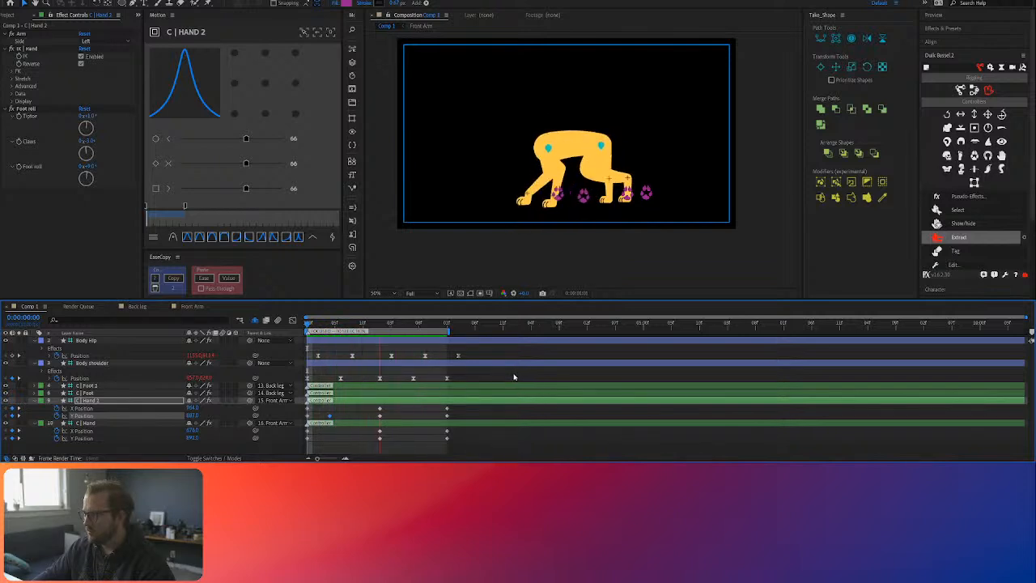
pyautogui.press('space')
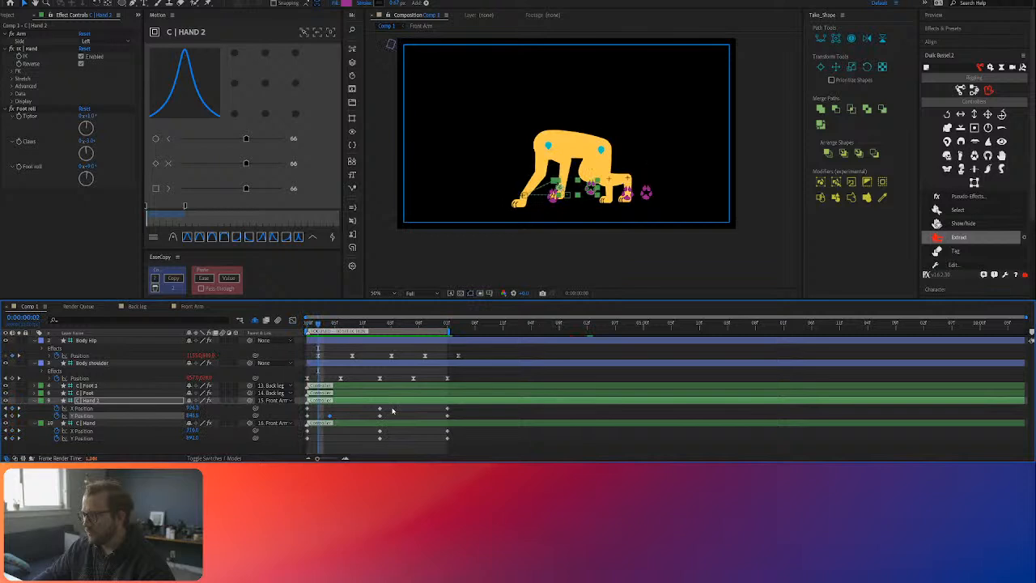
# Step: Set the easing of C | Hand 2's first two Y Position keyframes to 74 and move the lift keyframe to 0:00:00:06
pyautogui.moveTo(359, 417); pyautogui.dragTo(312, 421)
pyautogui.moveTo(246, 164); pyautogui.dragTo(255, 167)
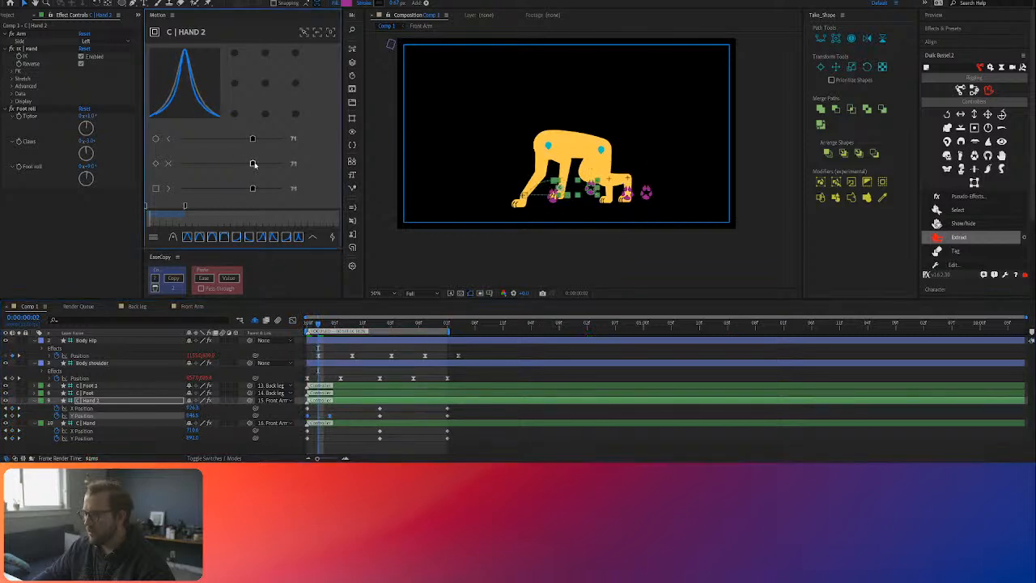
pyautogui.click(395, 412)
pyautogui.press('space')
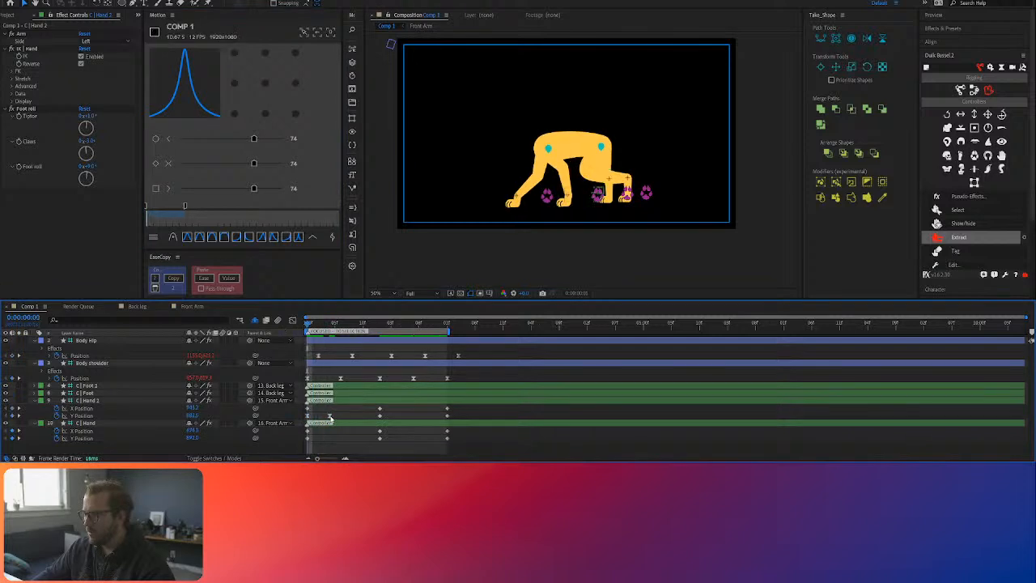
pyautogui.click(330, 417)
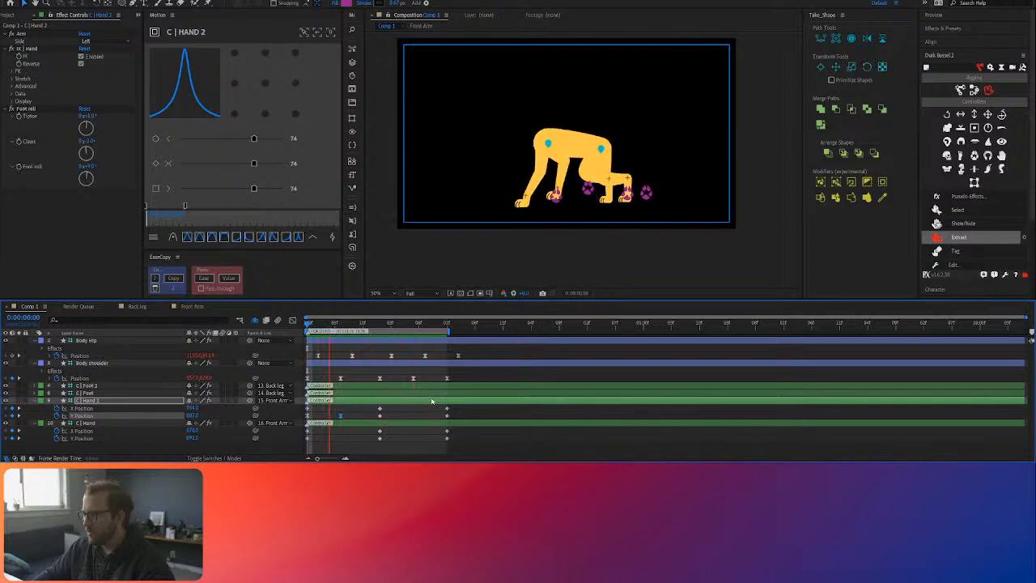
pyautogui.press('space')
# Step: Set the easing of all C | Hand 2 X Position keyframes to 44 and preview the walk
pyautogui.moveTo(463, 406); pyautogui.dragTo(305, 413)
pyautogui.moveTo(254, 164); pyautogui.dragTo(226, 164)
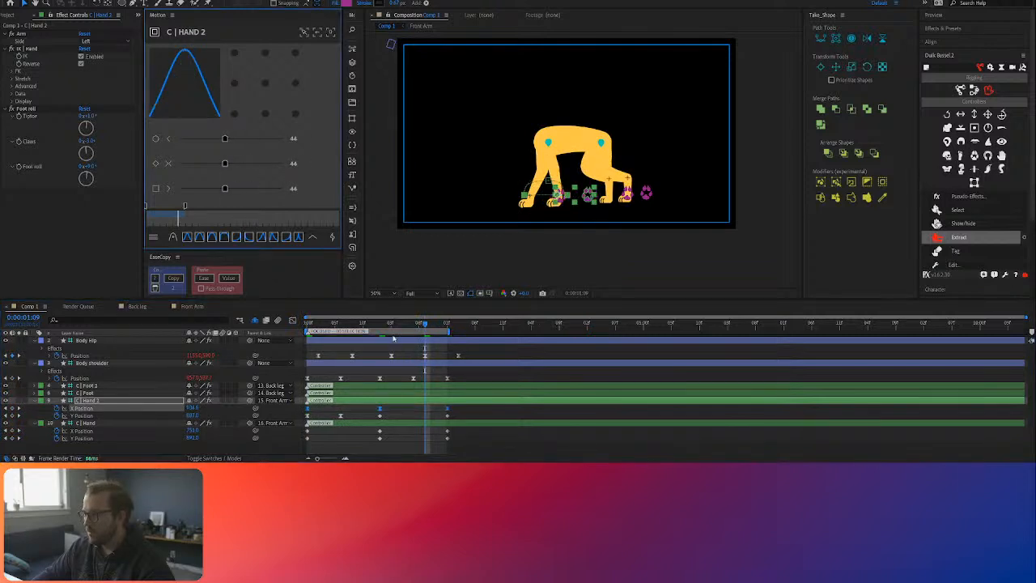
pyautogui.moveTo(355, 323); pyautogui.dragTo(214, 327)
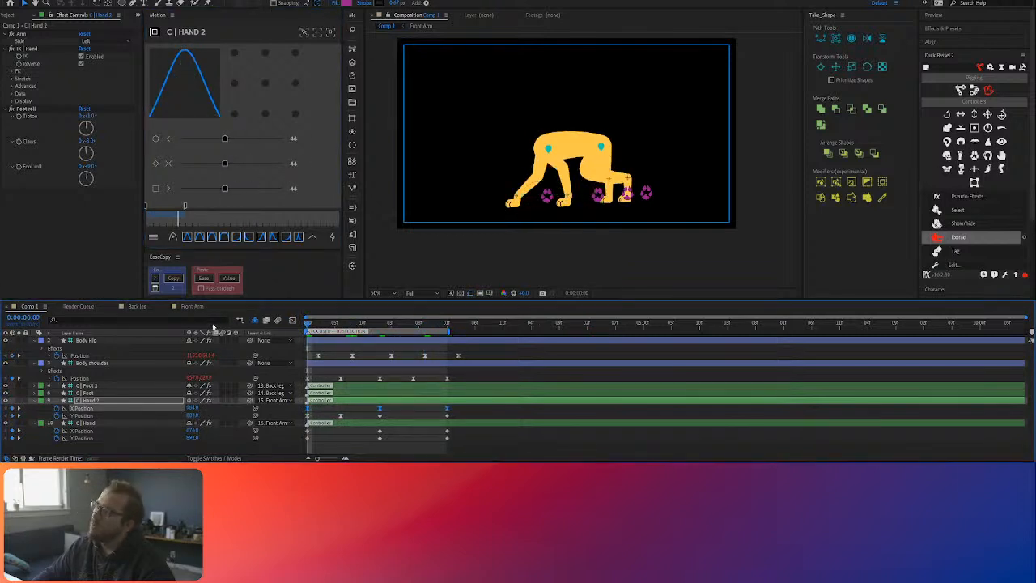
pyautogui.press('space')
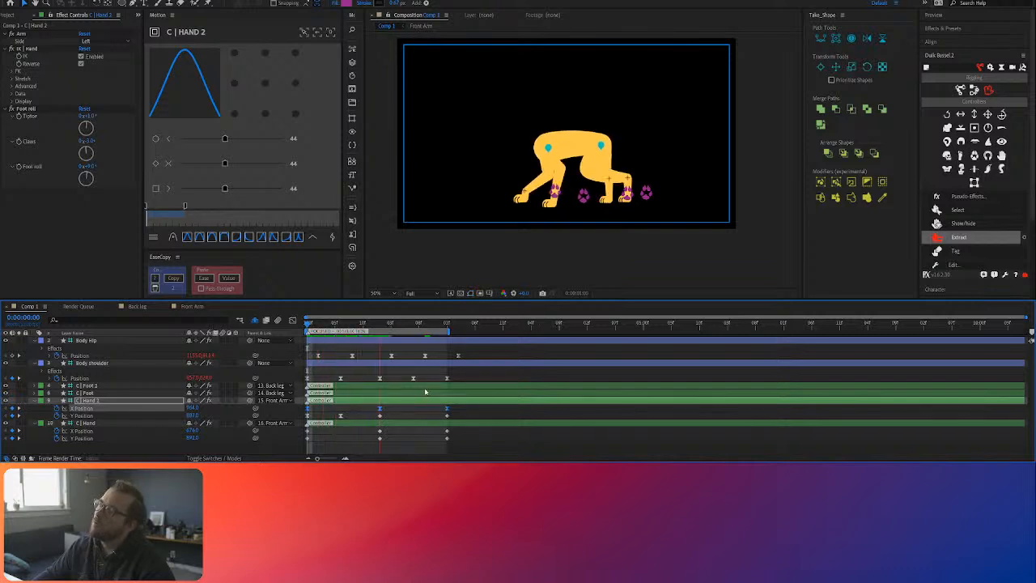
pyautogui.press('space')
# Step: Set the outgoing easing of C | Hand 2's first X Position keyframe to 55 and move its Y Position lift keyframe to 0:00:00:08
pyautogui.click(339, 413)
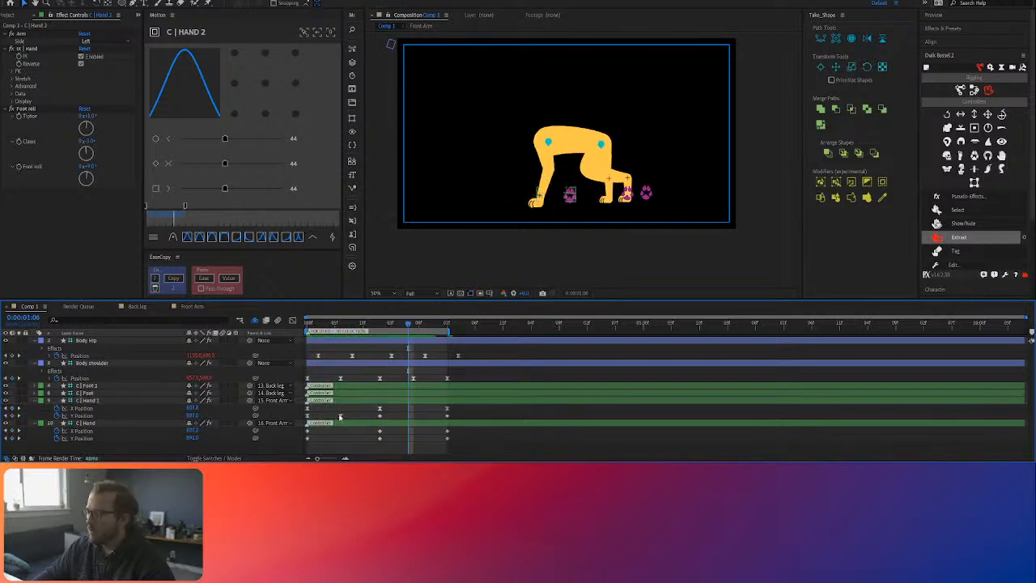
pyautogui.click(307, 401)
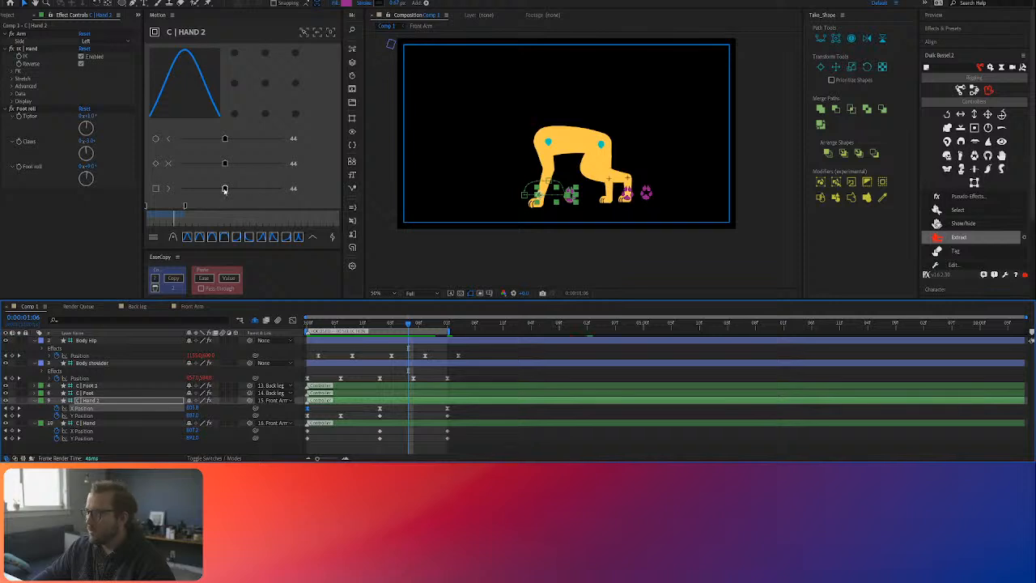
pyautogui.moveTo(225, 190)
pyautogui.mouseDown()
pyautogui.moveTo(212, 190)
pyautogui.moveTo(235, 189)
pyautogui.mouseUp()
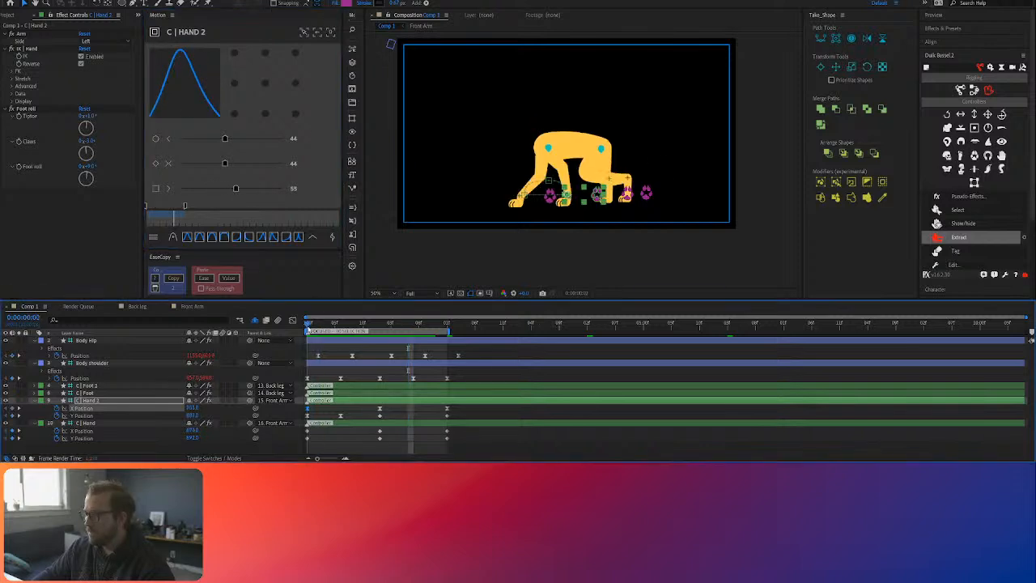
pyautogui.moveTo(340, 416); pyautogui.dragTo(352, 417)
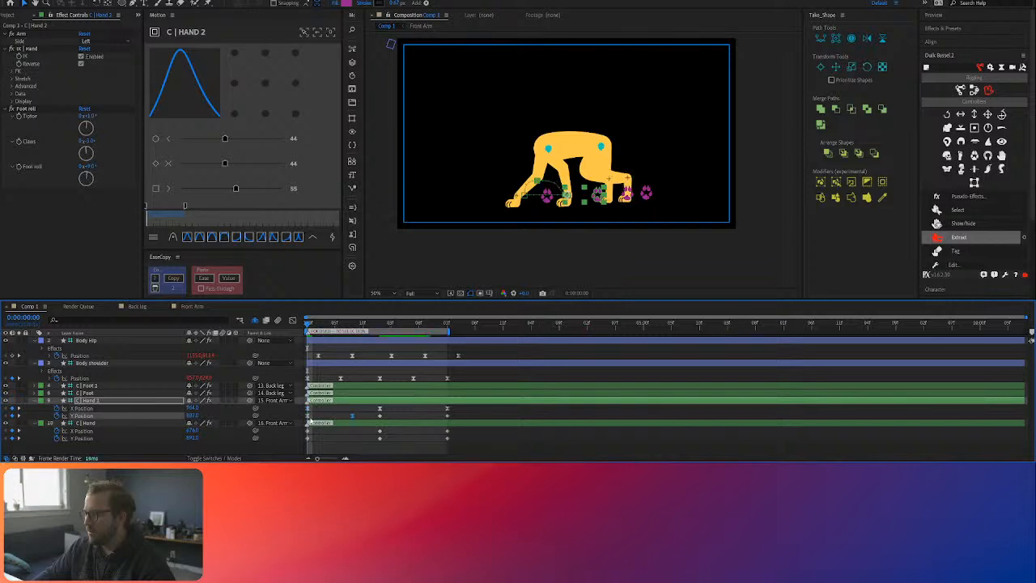
# Step: Smooth the speed curve of C | Hand 2's Y Position lift in the graph editor and preview the motion
pyautogui.click(292, 319)
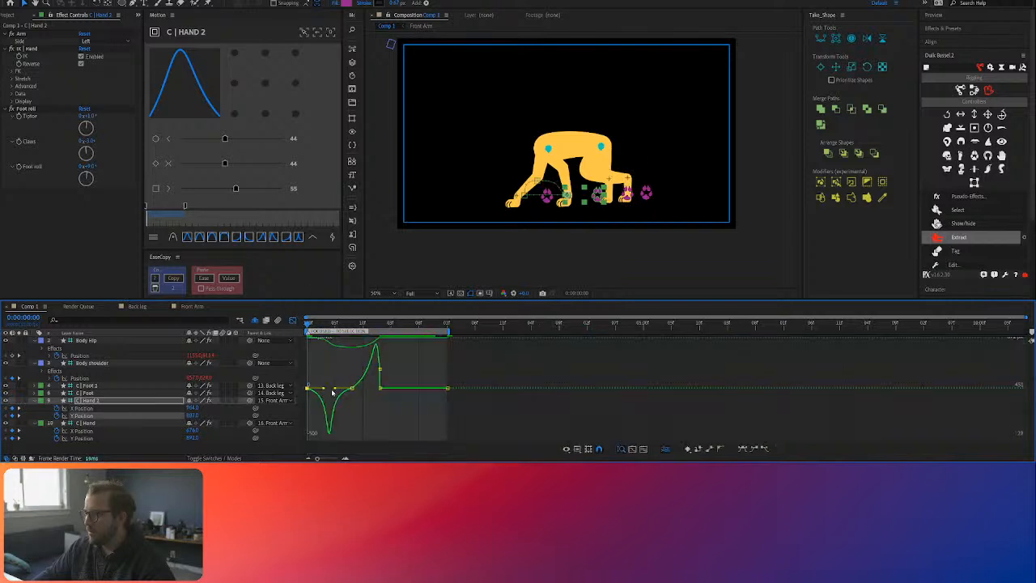
pyautogui.moveTo(324, 389); pyautogui.dragTo(359, 407)
pyautogui.moveTo(358, 325); pyautogui.dragTo(249, 318)
pyautogui.press('space')
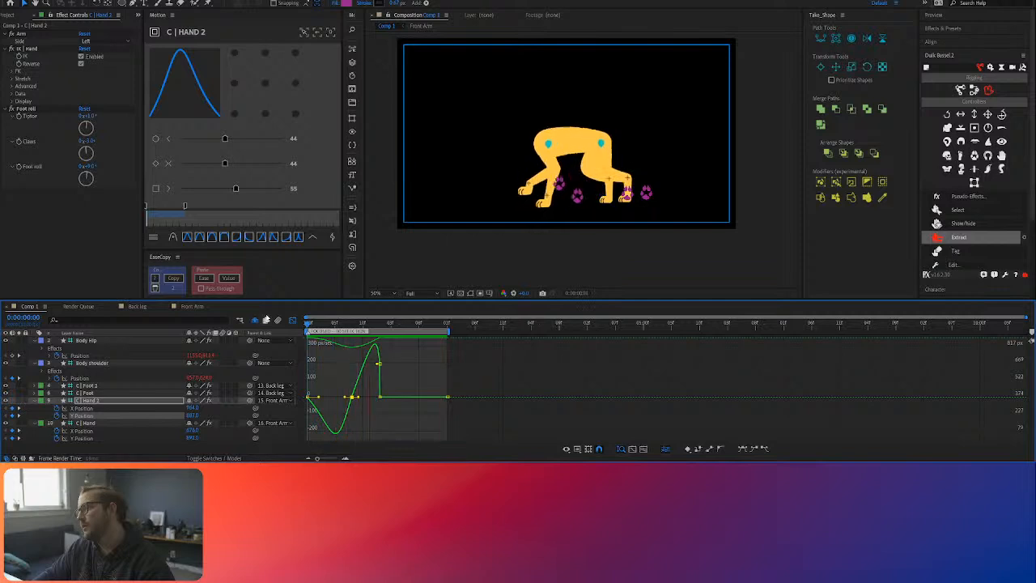
pyautogui.press('space')
pyautogui.hotkey('shift', 'F3')
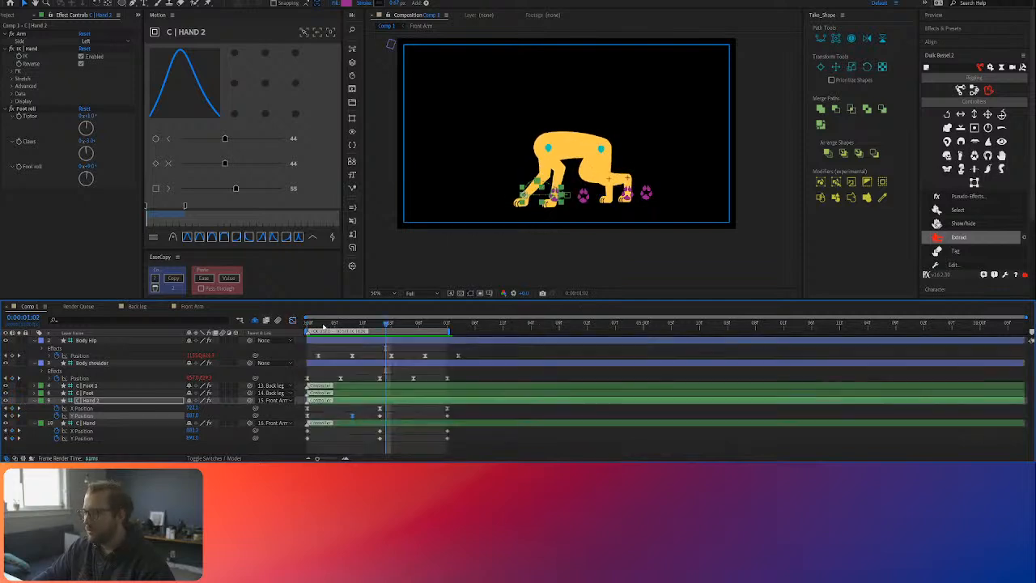
# Step: Keyframe the Tiptoe, Claws and Foot roll properties of C | Hand 2 at 0:00:00:00 and reveal them in the timeline
pyautogui.moveTo(354, 327); pyautogui.dragTo(302, 329)
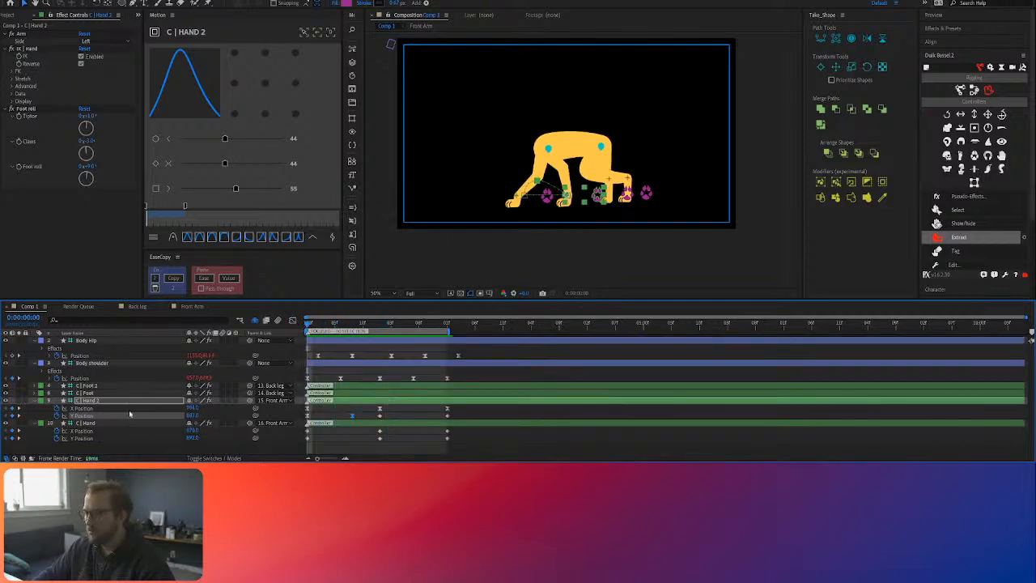
pyautogui.click(116, 402)
pyautogui.click(24, 109)
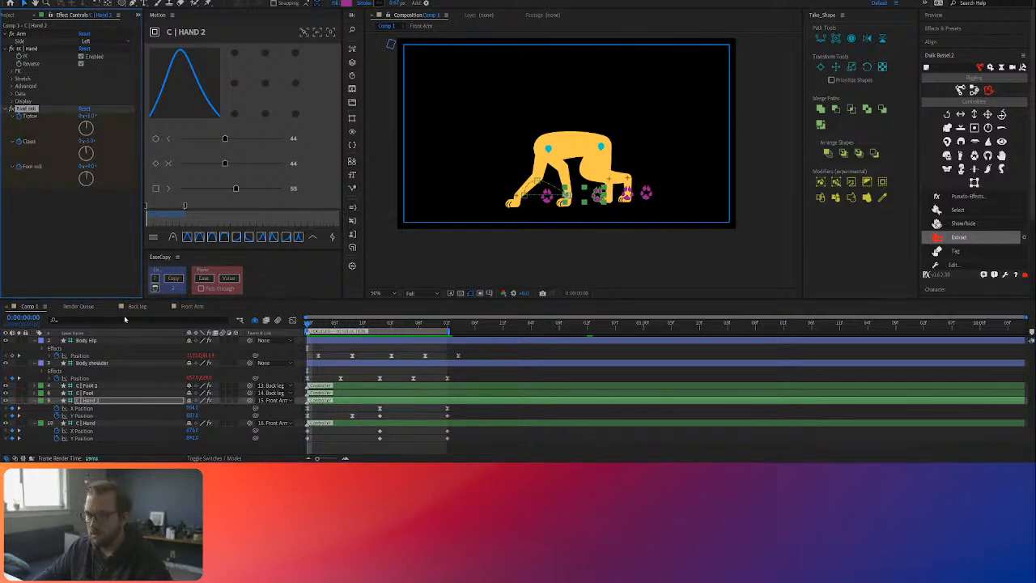
pyautogui.press('u')
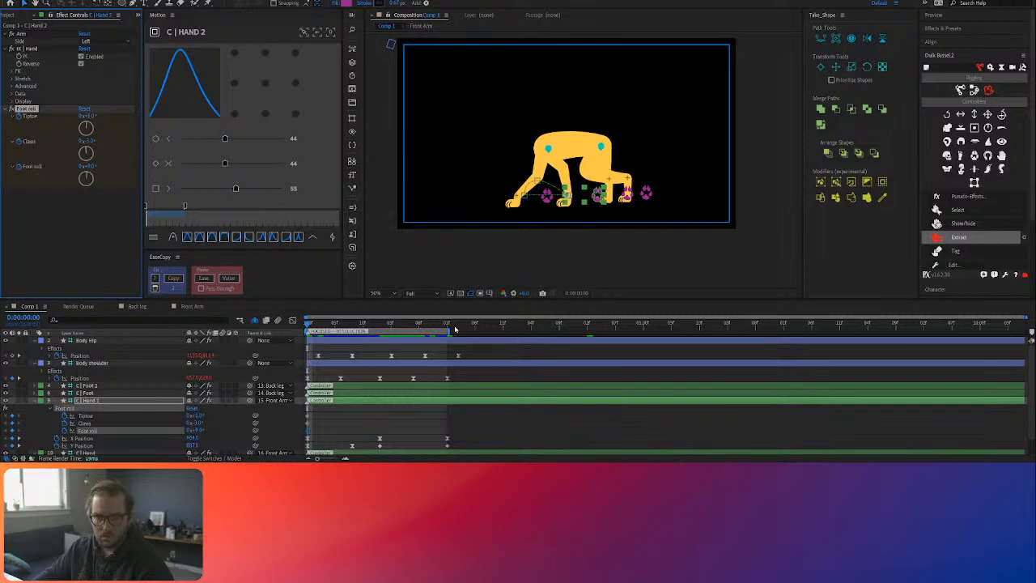
pyautogui.click(376, 411)
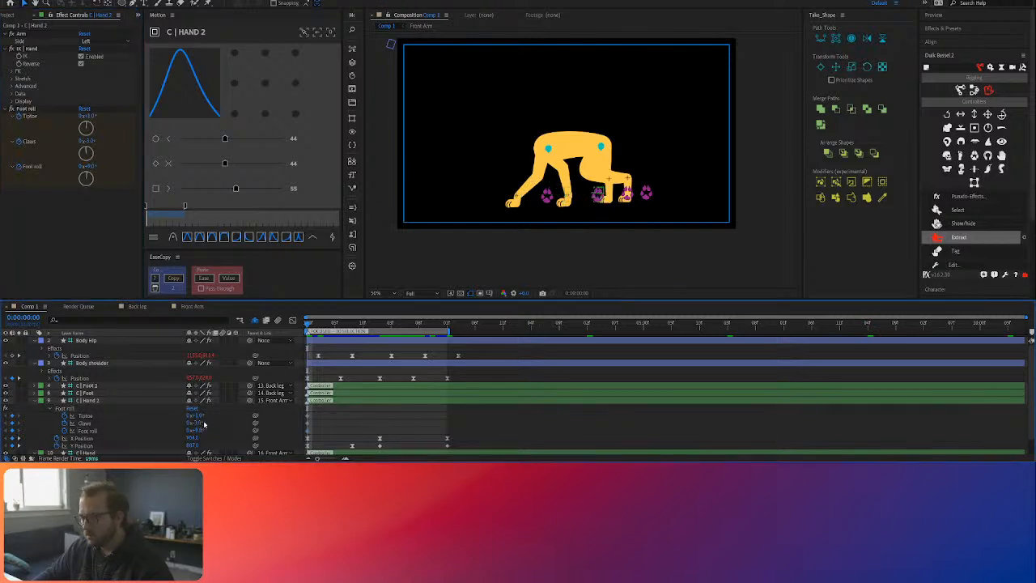
# Step: Keyframe C | Hand 2's Claws curled to -141° at 0:00:00:06 and brought back near neutral at 0:00:00:11 and 0:00:01:03
pyautogui.moveTo(324, 324); pyautogui.dragTo(340, 324)
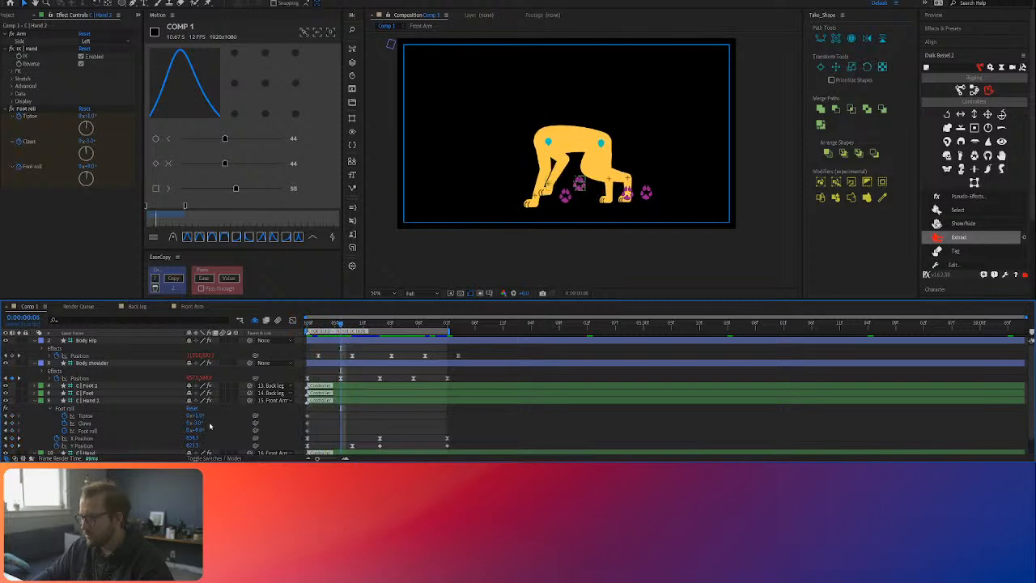
pyautogui.moveTo(198, 425); pyautogui.dragTo(139, 425)
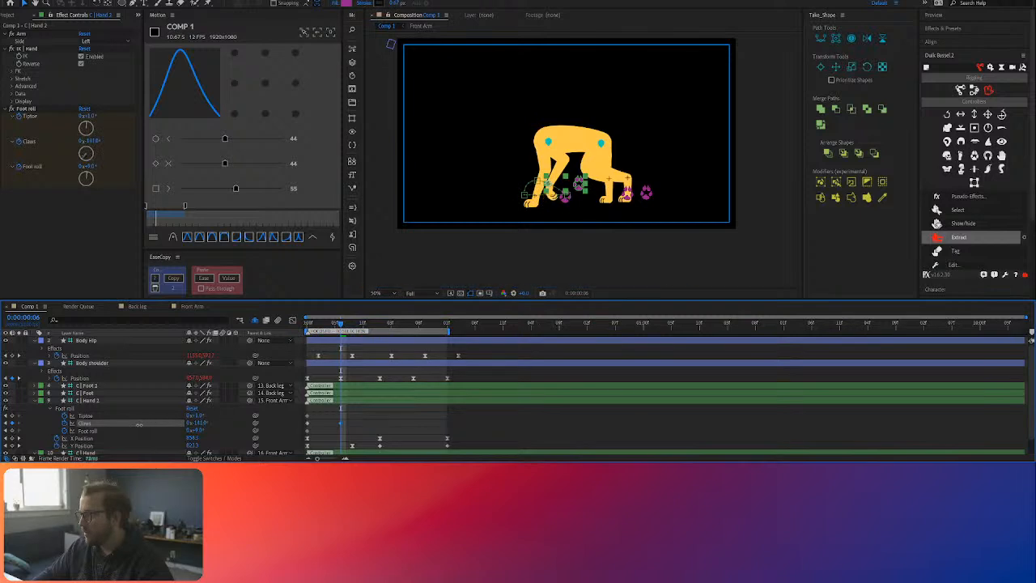
pyautogui.moveTo(338, 324); pyautogui.dragTo(369, 337)
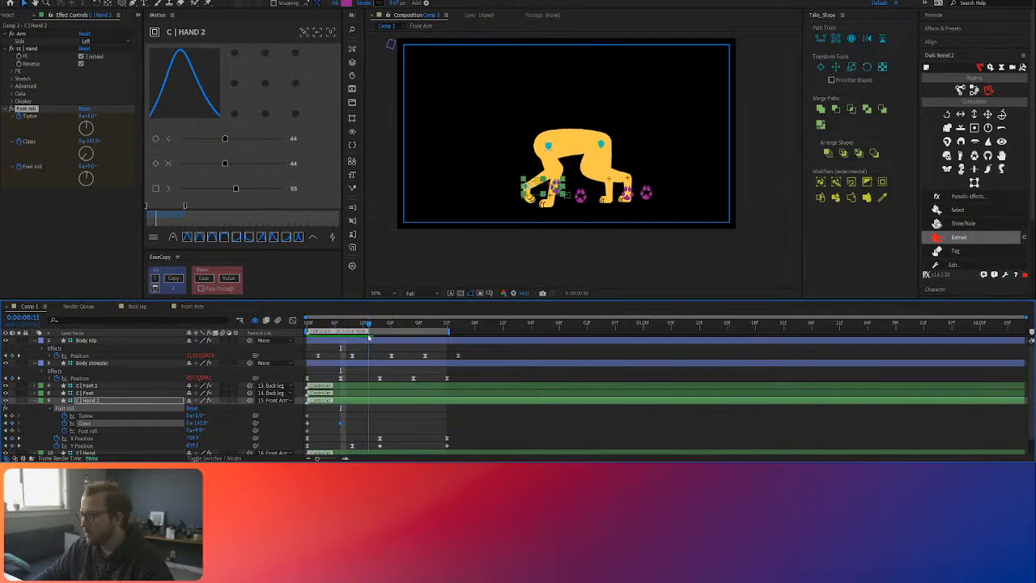
pyautogui.moveTo(203, 422); pyautogui.dragTo(249, 422)
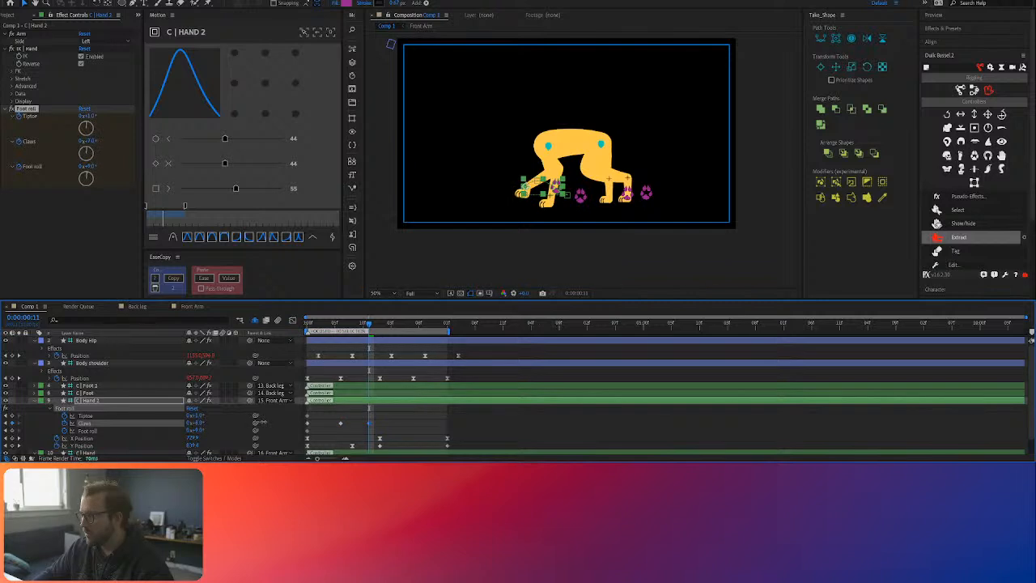
pyautogui.moveTo(369, 323); pyautogui.dragTo(393, 329)
pyautogui.click(198, 423)
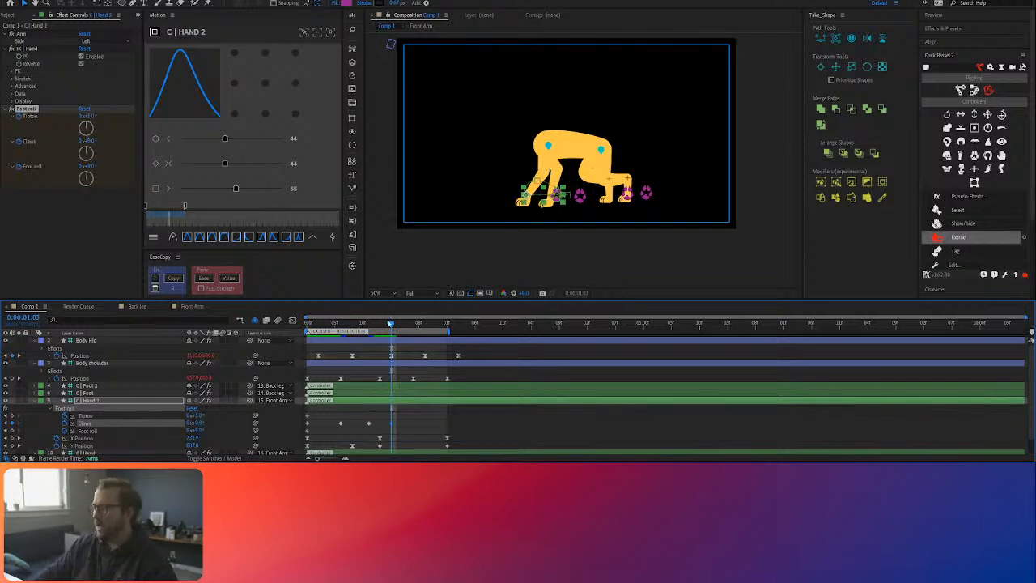
# Step: Set the easing of C | Hand 2's first three Claws keyframes to 51 and preview the paw curl
pyautogui.click(400, 415)
pyautogui.moveTo(387, 418); pyautogui.dragTo(306, 427)
pyautogui.click(237, 239)
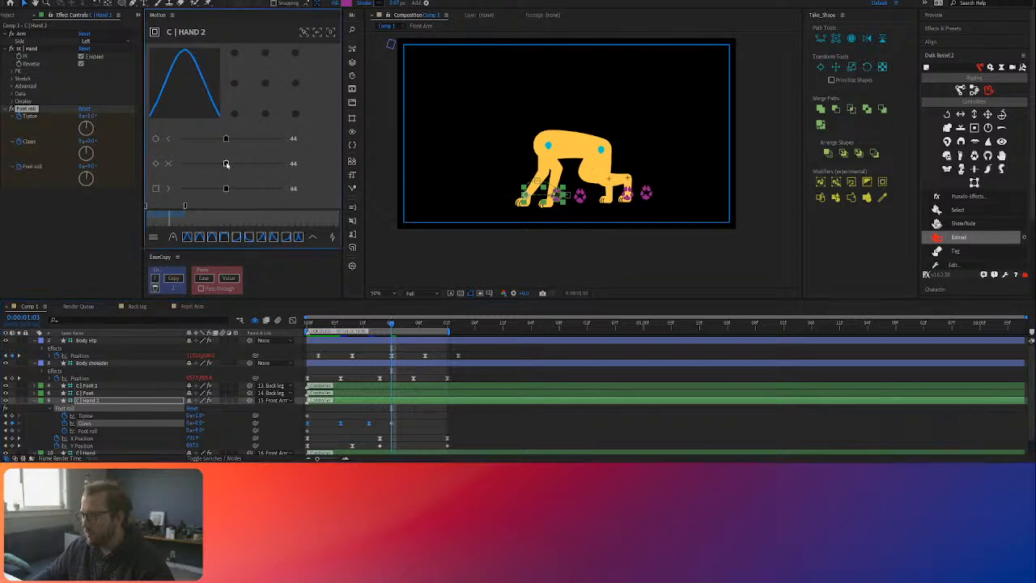
pyautogui.click(417, 419)
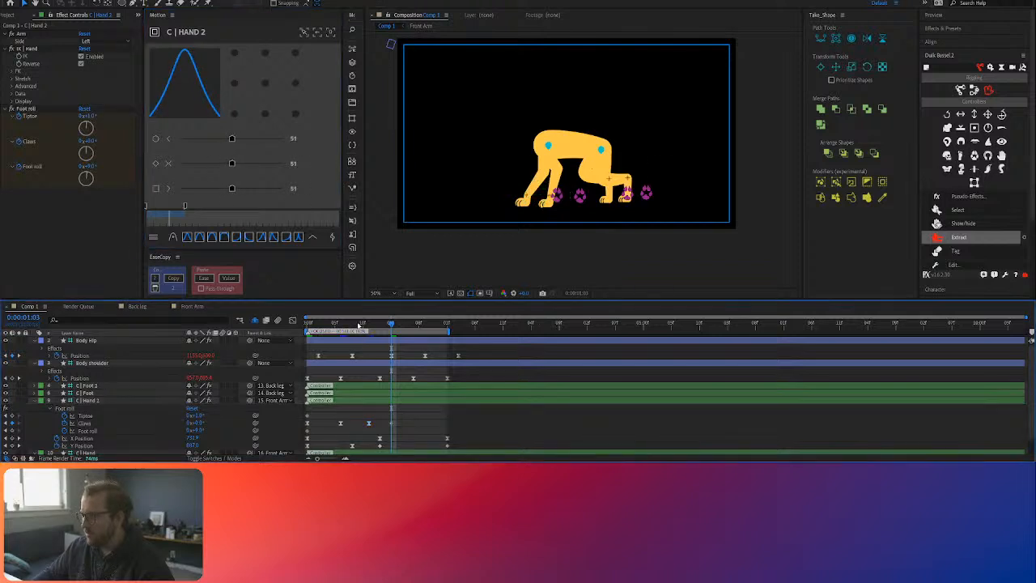
pyautogui.press('space')
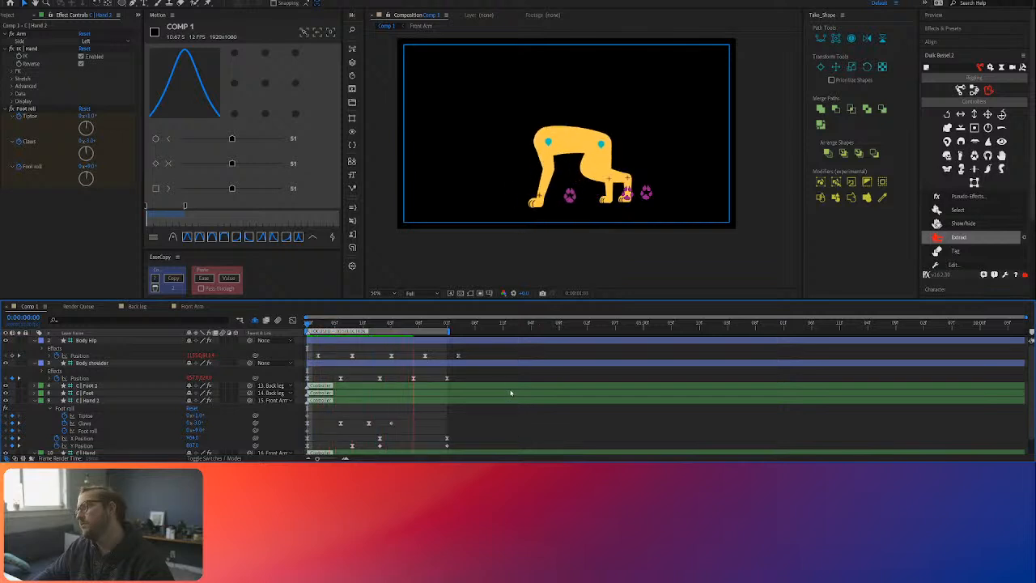
# Step: Keyframe an increased Foot roll angle on C | Hand 2 at 0:00:00:11 and scrub back through the paw swing
pyautogui.click(336, 322)
pyautogui.moveTo(336, 323); pyautogui.dragTo(367, 323)
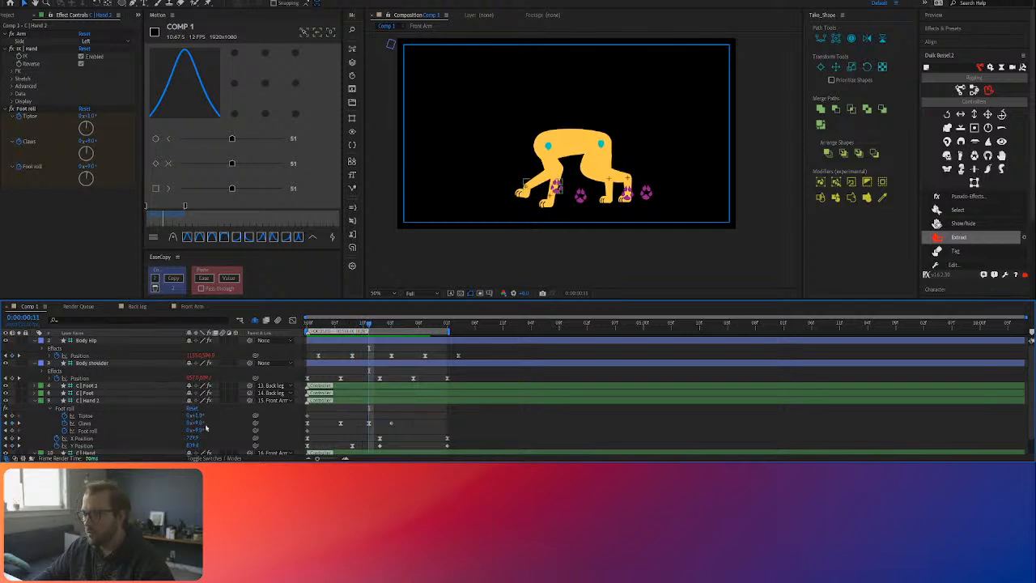
pyautogui.moveTo(200, 434); pyautogui.dragTo(215, 431)
pyautogui.moveTo(358, 325); pyautogui.dragTo(292, 330)
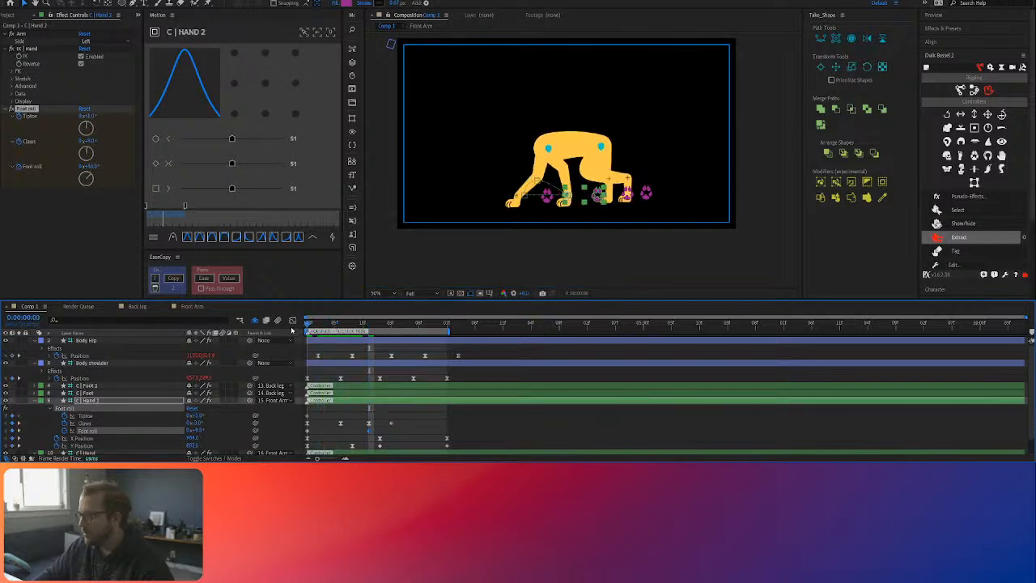
# Step: Reshape the speed curve between C | Hand 2's first two Claws keyframes in the graph editor, previewing the paw curl
pyautogui.click(307, 423)
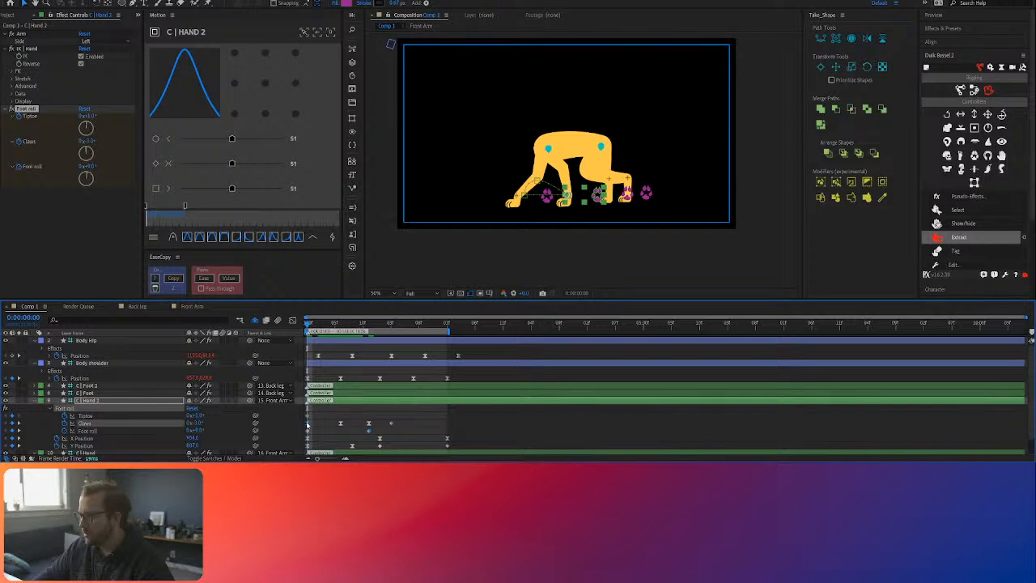
pyautogui.click(292, 320)
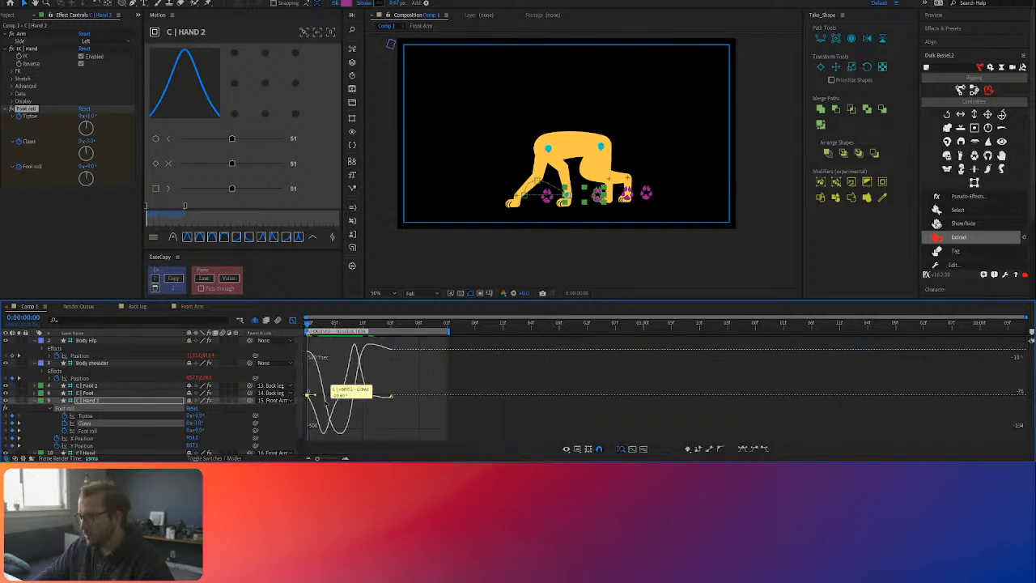
pyautogui.moveTo(317, 396); pyautogui.dragTo(343, 381)
pyautogui.moveTo(328, 326); pyautogui.dragTo(298, 324)
pyautogui.press('space')
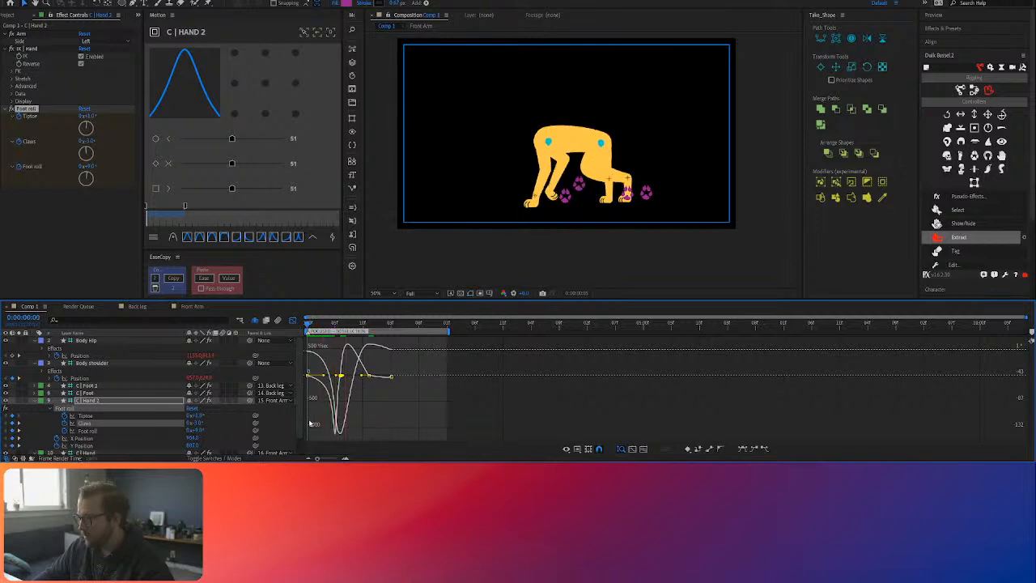
pyautogui.press('space')
pyautogui.moveTo(335, 376); pyautogui.dragTo(323, 377)
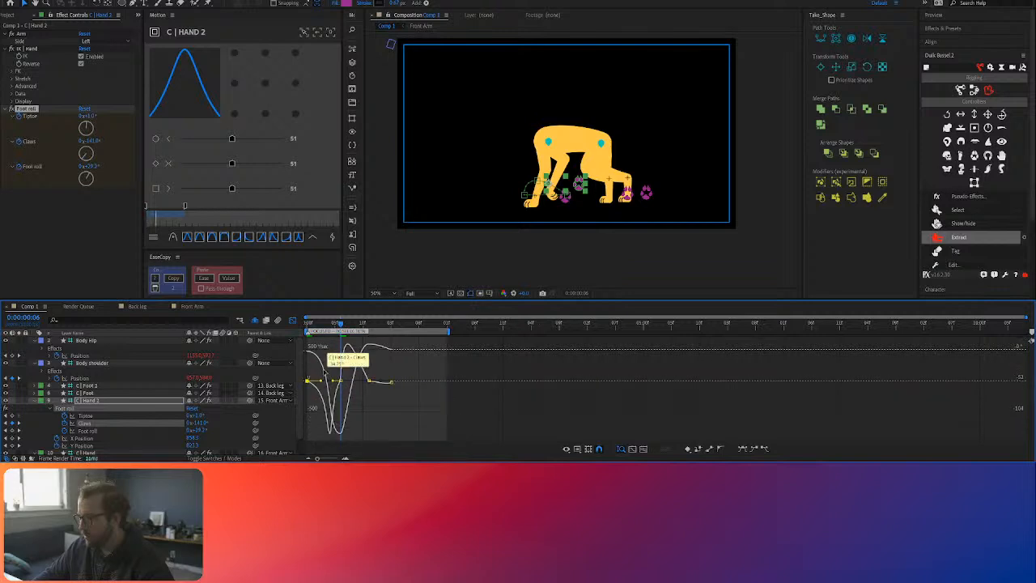
# Step: Preview the walk and switch the timeline from the graph editor back to keyframe view
pyautogui.press('space')
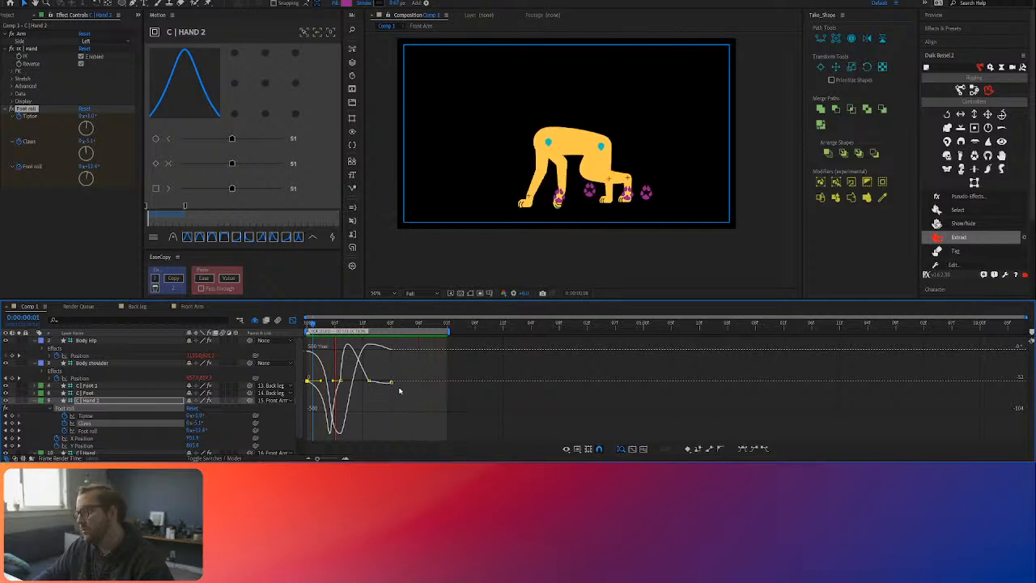
pyautogui.hotkey('shift', 'F3')
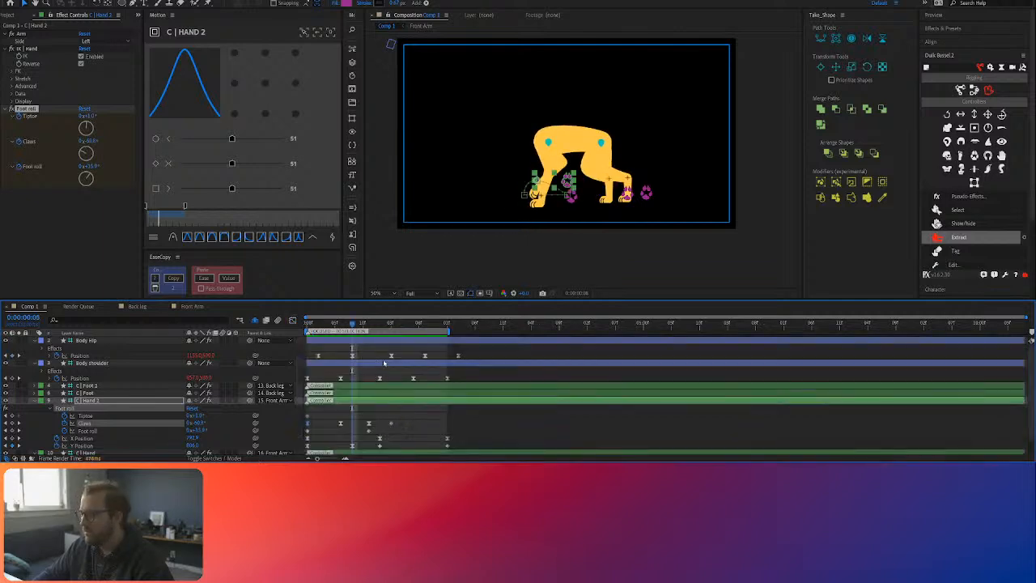
pyautogui.scroll(-2, 348, 360)
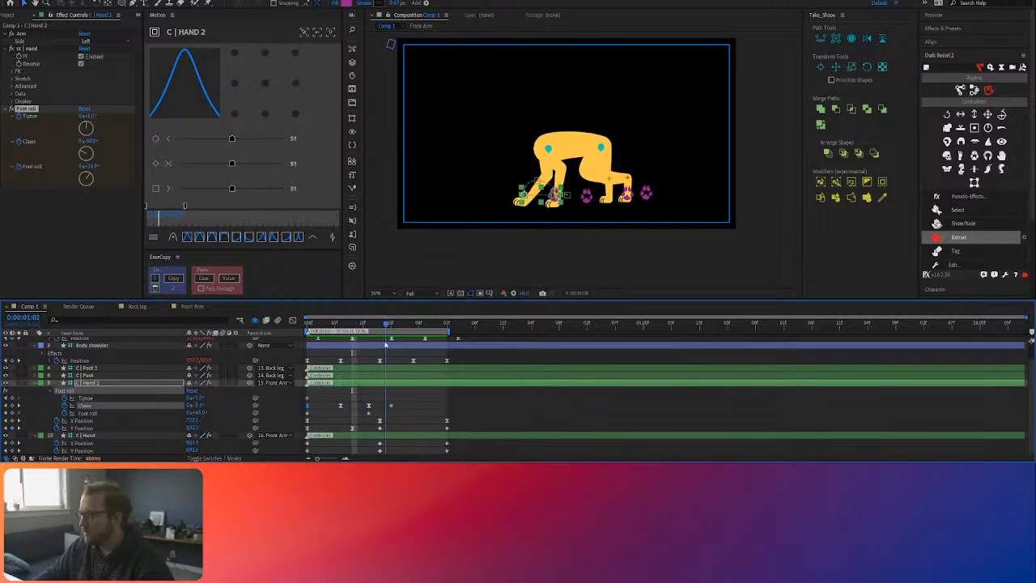
# Step: Try to shift the first and last position keyframes of C | Hand at 0:00:02:01
pyautogui.moveTo(445, 350); pyautogui.dragTo(449, 351)
pyautogui.moveTo(324, 441); pyautogui.dragTo(300, 457)
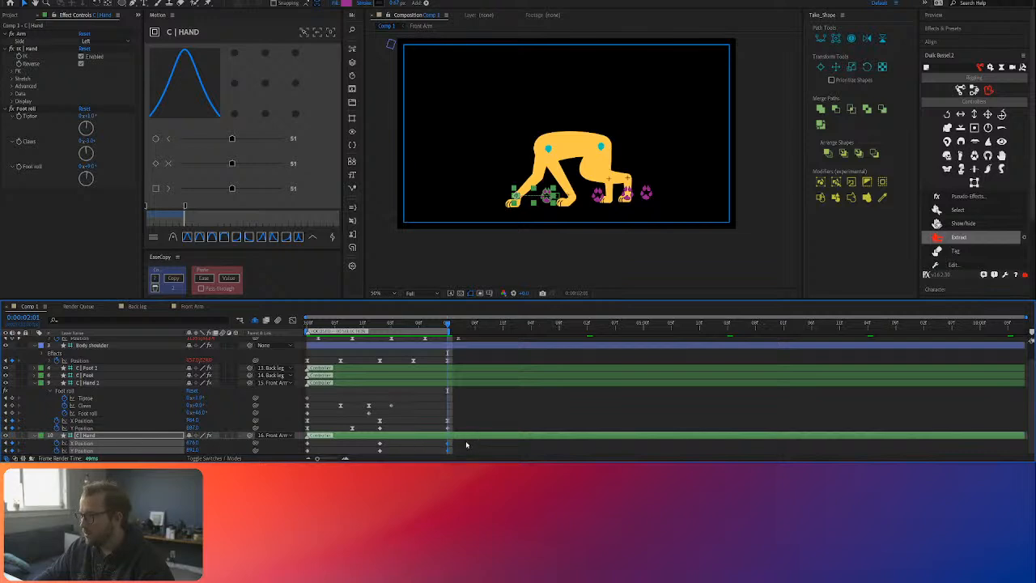
pyautogui.moveTo(466, 445); pyautogui.dragTo(276, 456)
pyautogui.moveTo(195, 444); pyautogui.dragTo(208, 446)
pyautogui.hotkey('ctrl', 'z')
# Step: Lower the X Position of C | Hand 2 on its first and last keyframes together and preview the walk
pyautogui.moveTo(456, 416); pyautogui.dragTo(442, 430)
pyautogui.moveTo(315, 416); pyautogui.dragTo(301, 431)
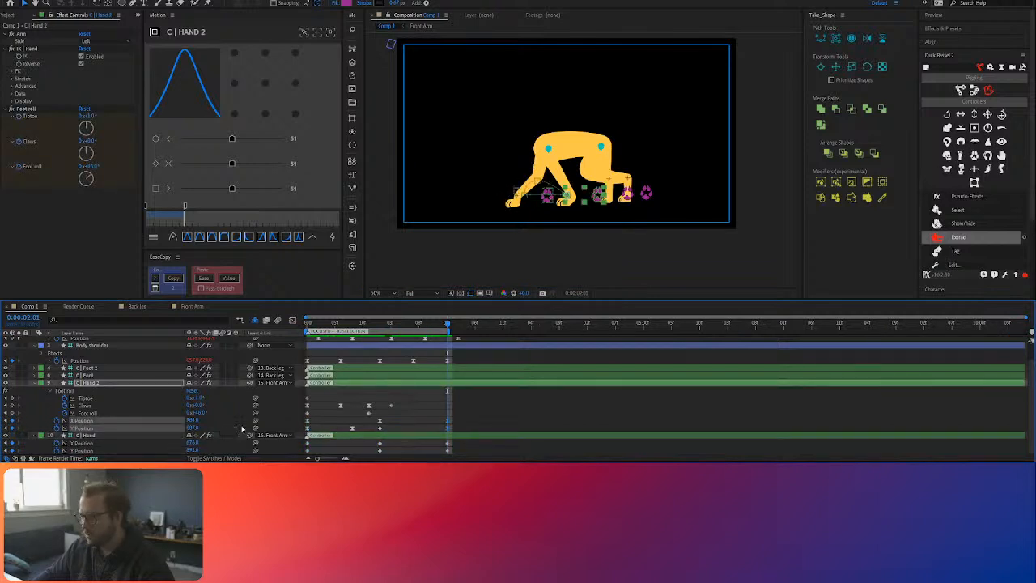
pyautogui.moveTo(193, 421); pyautogui.dragTo(183, 421)
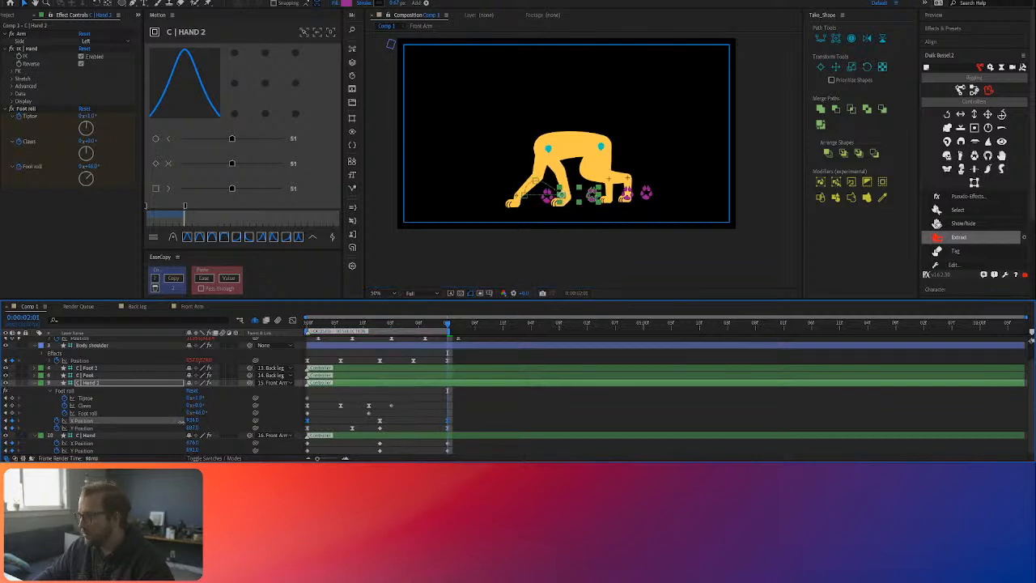
pyautogui.click(426, 361)
pyautogui.moveTo(432, 325); pyautogui.dragTo(263, 332)
pyautogui.press('space')
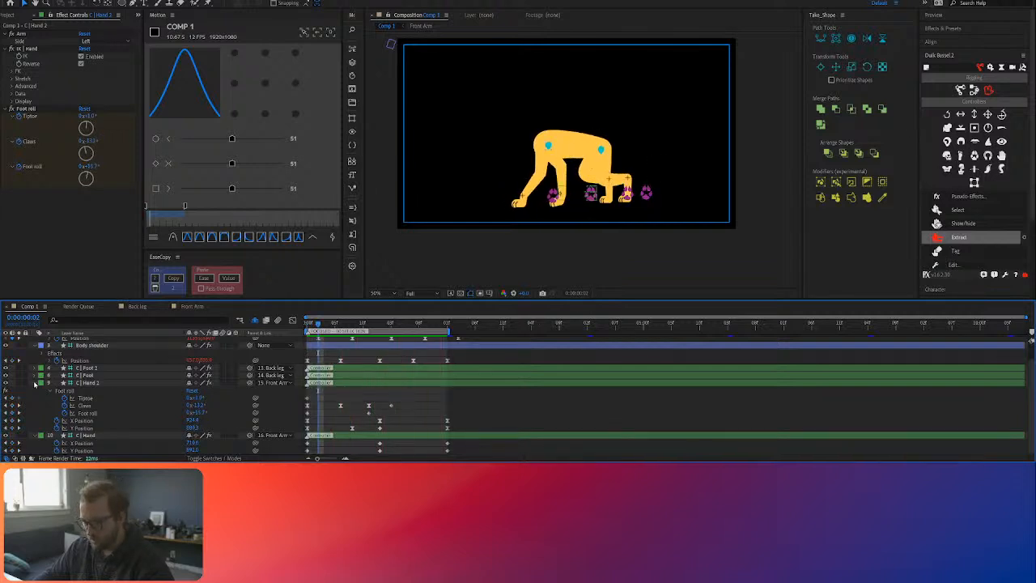
# Step: Collapse the keyframed properties of the C | Hand 2, C | Hand, Body shoulder and Body Hip layers
pyautogui.click(34, 384)
pyautogui.click(35, 409)
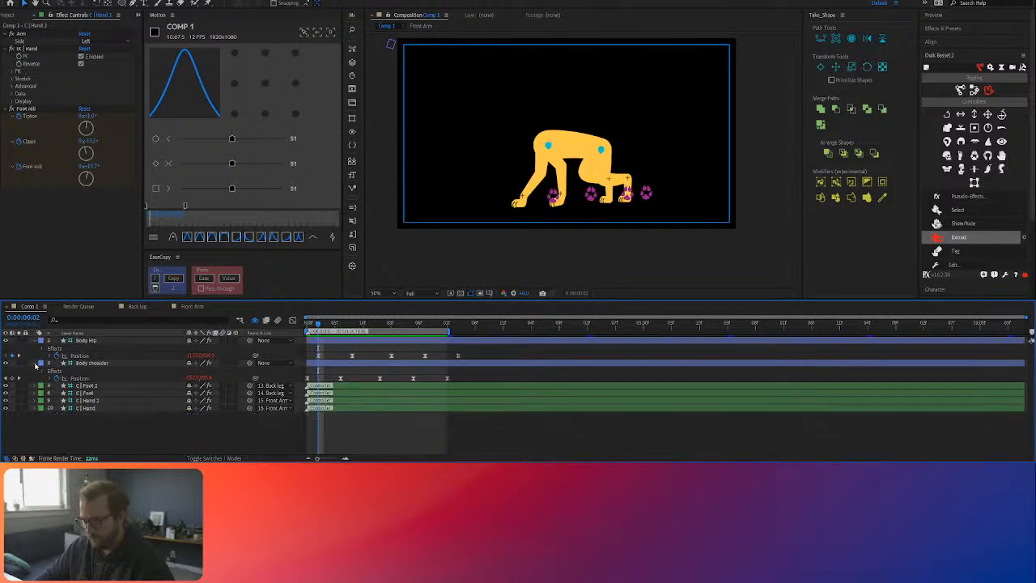
pyautogui.click(37, 362)
pyautogui.click(34, 341)
# Step: Save all six controller layers, from Body Hip to C | Hand, as a Motion group named Controllers
pyautogui.click(88, 378)
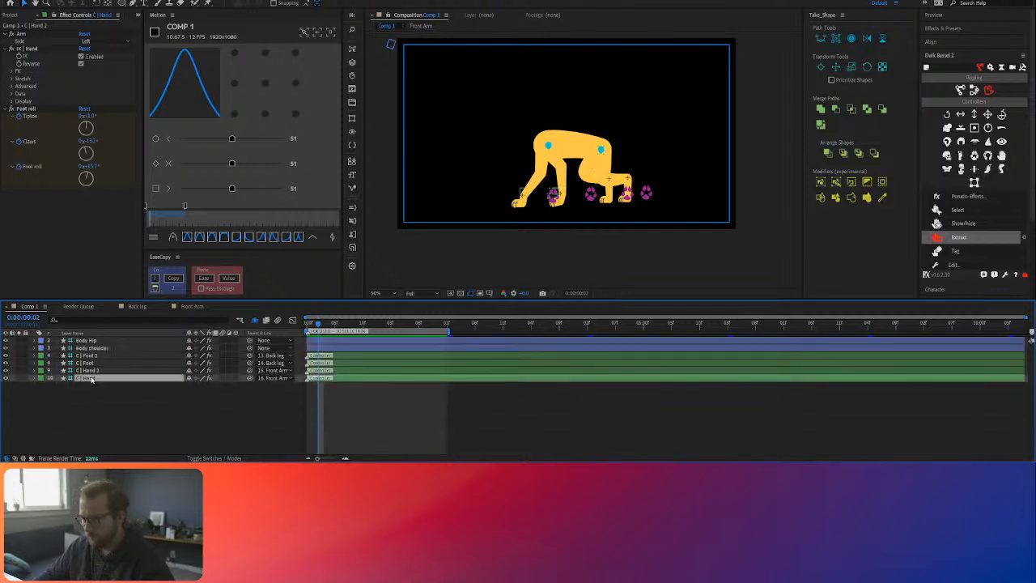
pyautogui.keyDown('shift'); pyautogui.click(84, 340); pyautogui.keyUp('shift')
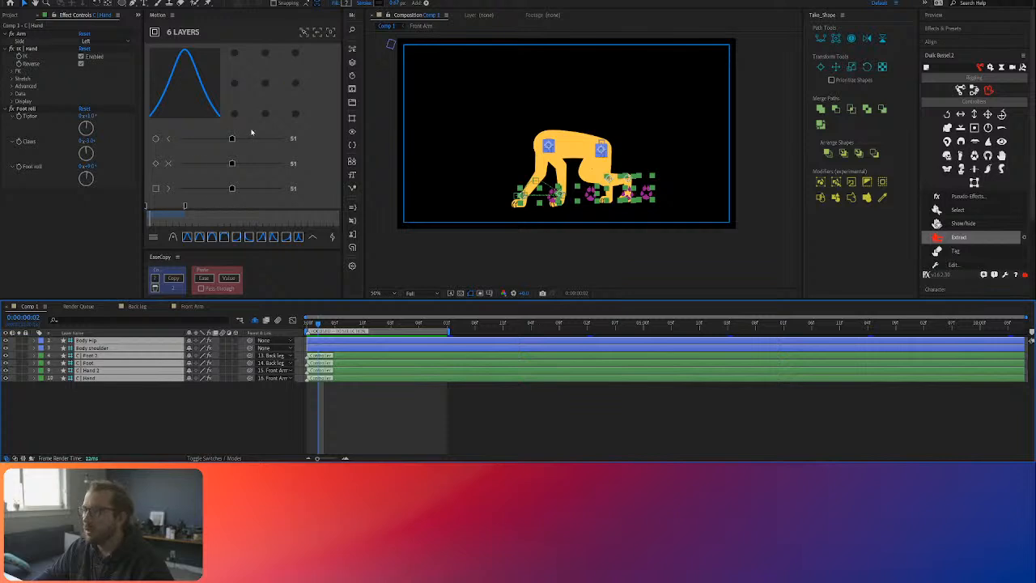
pyautogui.click(330, 33)
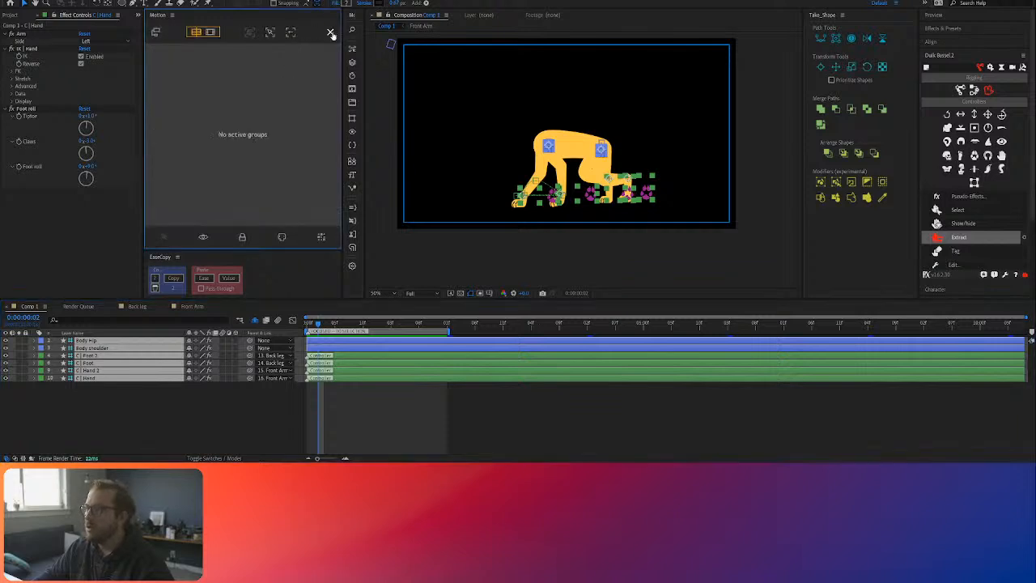
pyautogui.click(155, 33)
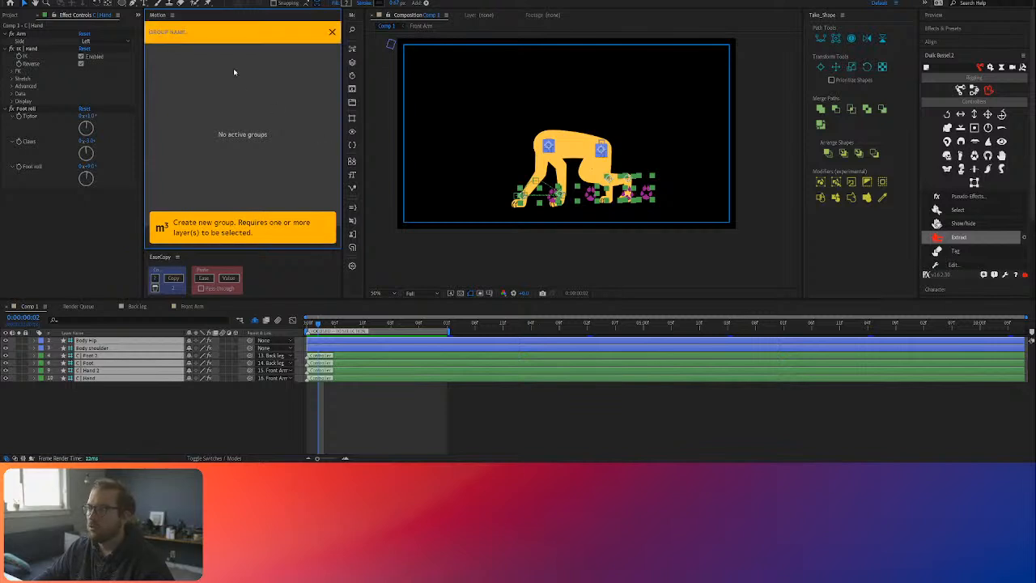
pyautogui.write('R')
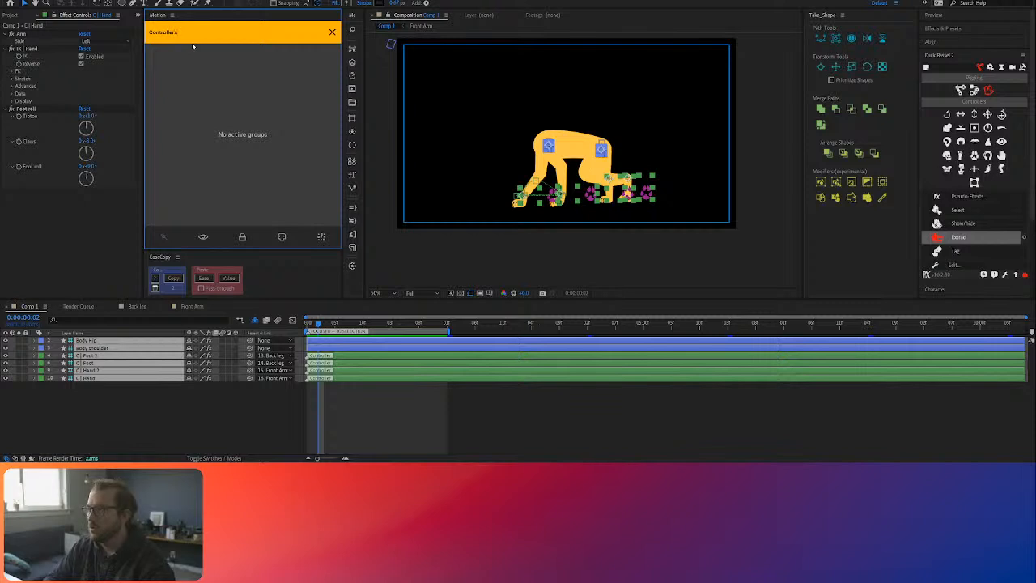
pyautogui.press('Return')
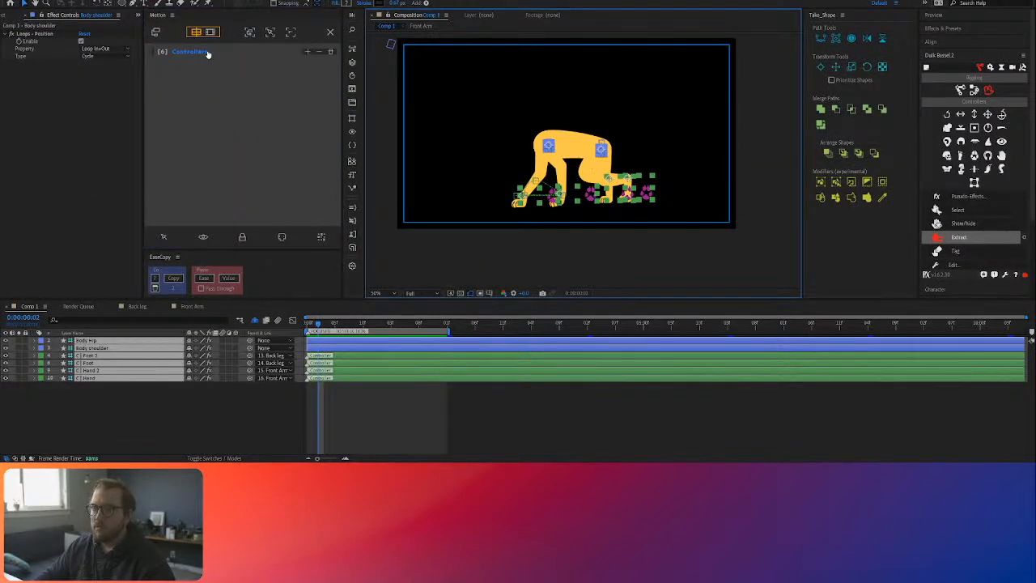
# Step: Clear the layer focus to list every layer and toggle Front Arm 2's visibility to tell the arm precomps apart
pyautogui.click(290, 32)
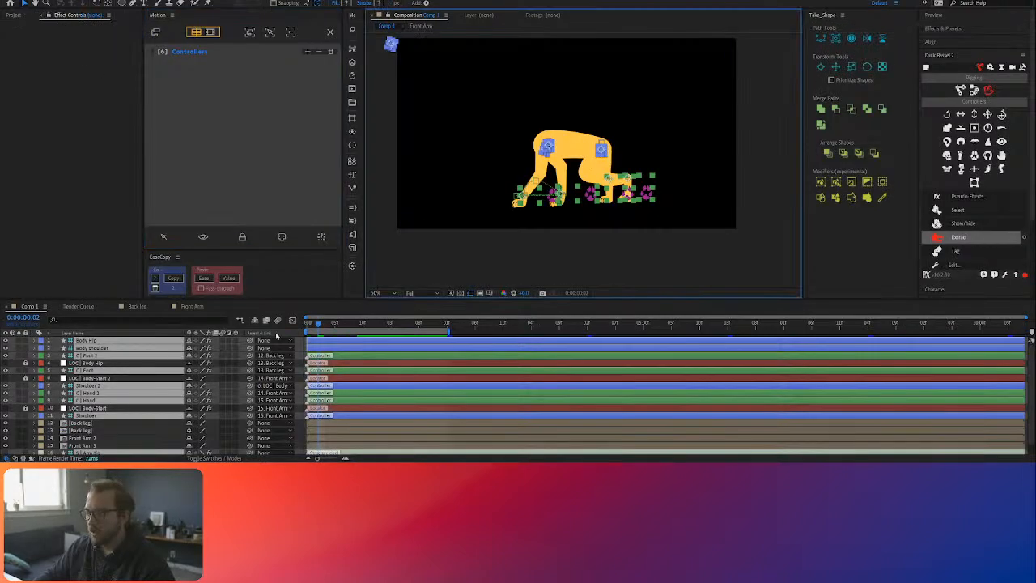
pyautogui.scroll(-1, 156, 435)
pyautogui.click(95, 419)
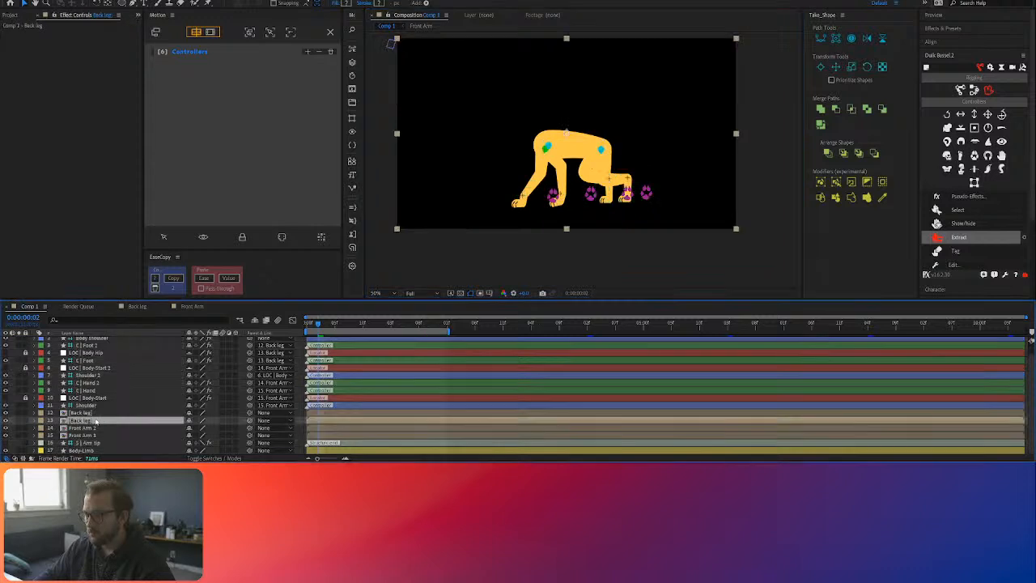
pyautogui.click(94, 428)
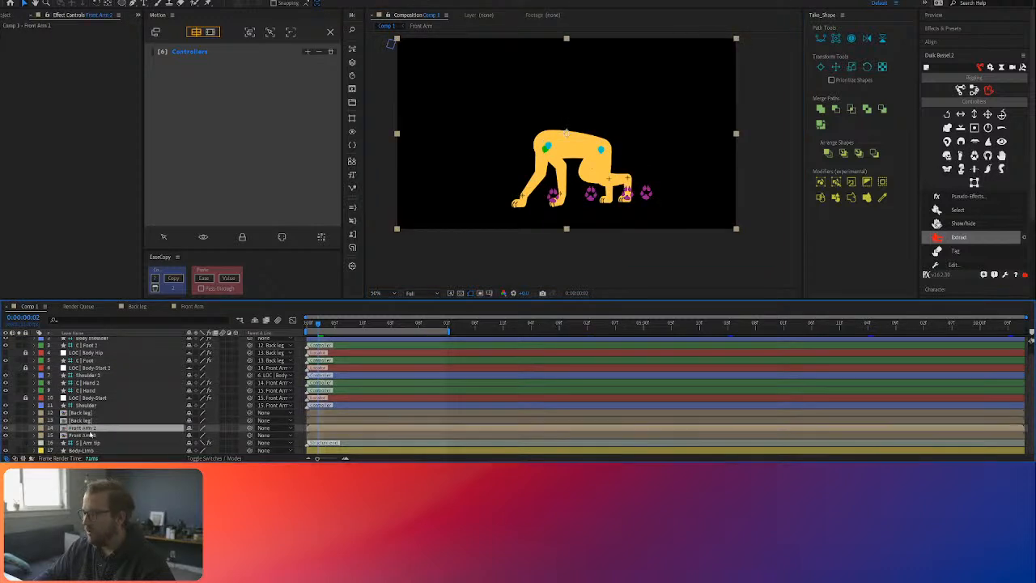
pyautogui.click(5, 428)
pyautogui.moveTo(320, 326); pyautogui.dragTo(298, 324)
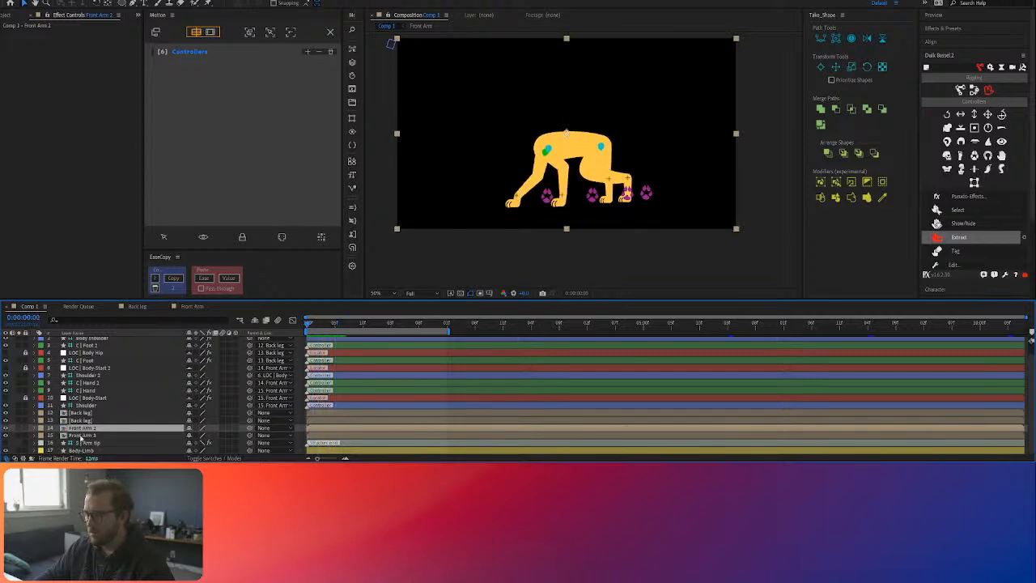
# Step: Rename the arm precomp directly below Front Arm 2 as Back Arm
pyautogui.click(59, 436)
pyautogui.press('Return')
pyautogui.write('Back')
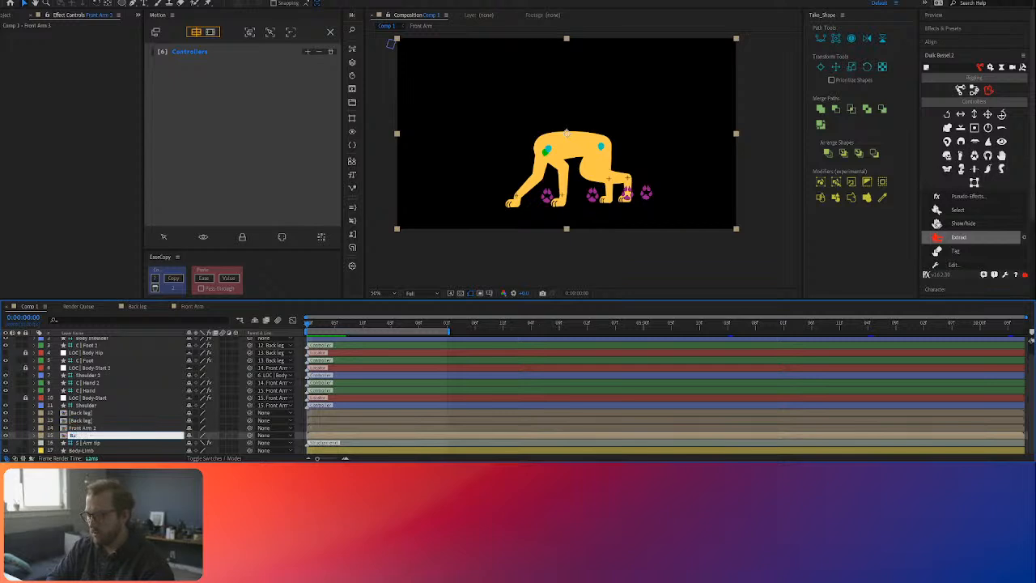
pyautogui.write(' Arm')
pyautogui.press('Return')
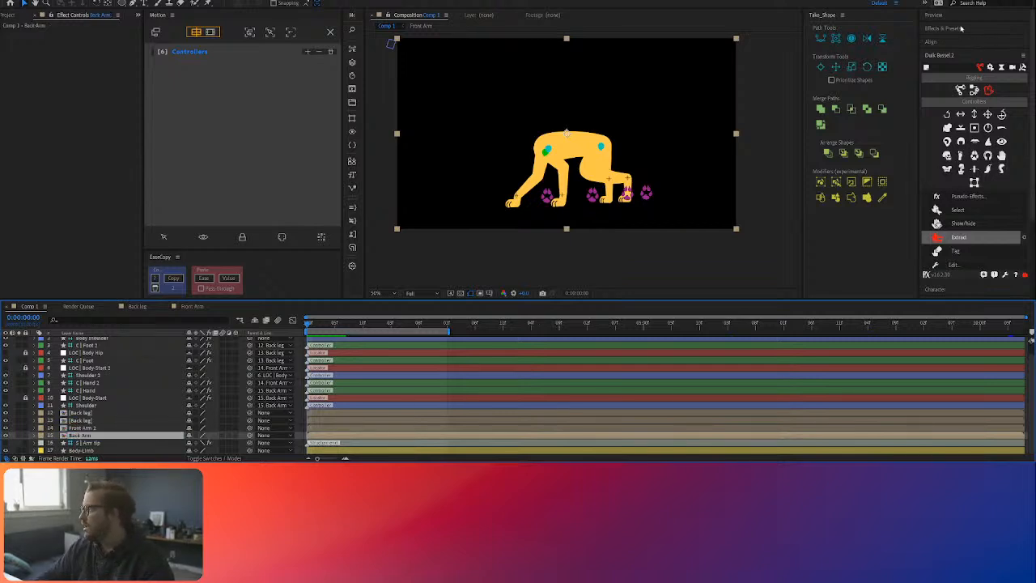
# Step: Find the Fill effect and apply it to the Back Arm layer
pyautogui.click(957, 29)
pyautogui.click(961, 39)
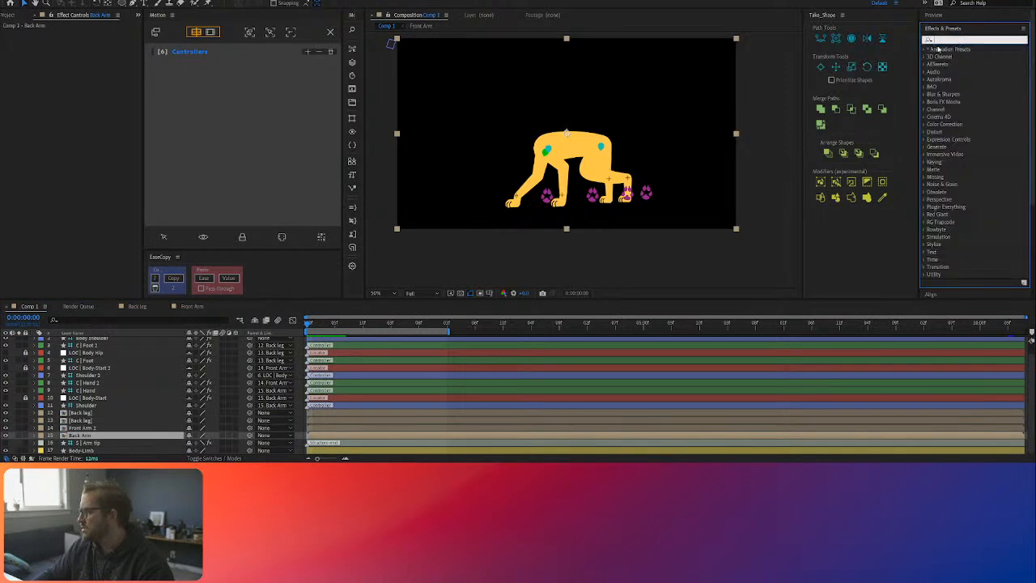
pyautogui.write('fil')
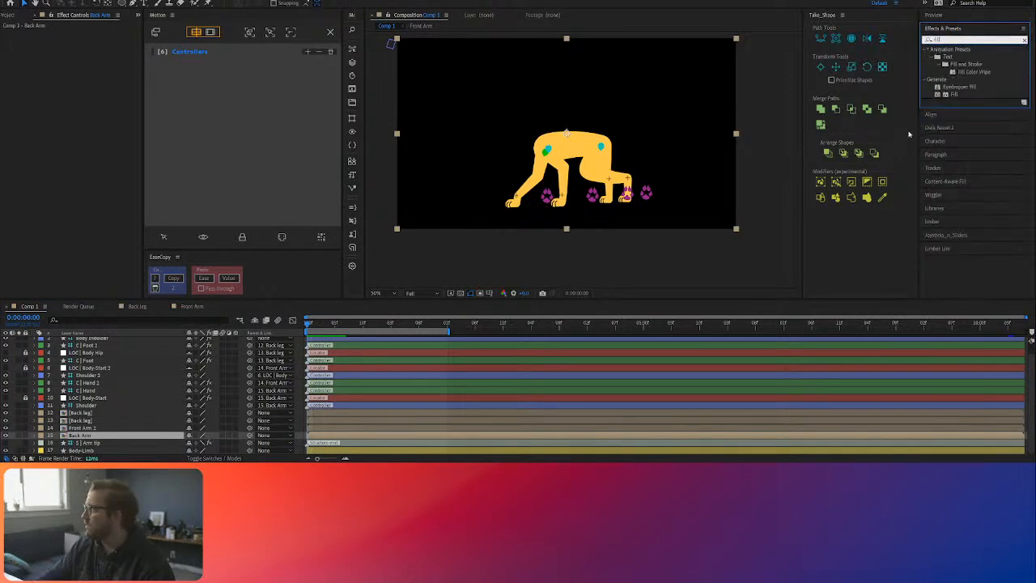
pyautogui.write('l')
pyautogui.moveTo(639, 265); pyautogui.dragTo(127, 437)
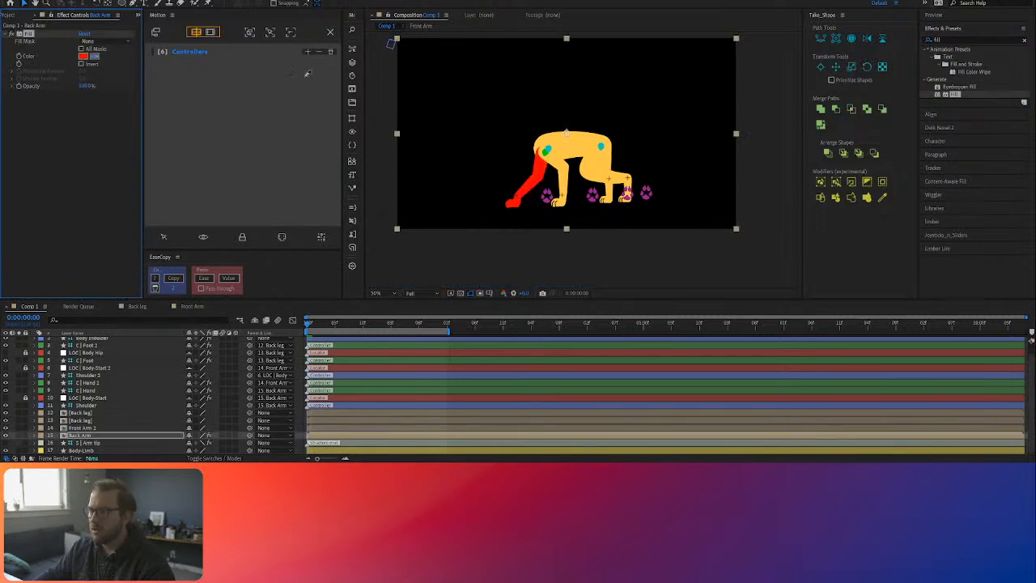
# Step: Set Back Arm's fill to a darker shade of the sampled body yellow and place the layer beneath Body-Limb
pyautogui.click(571, 153)
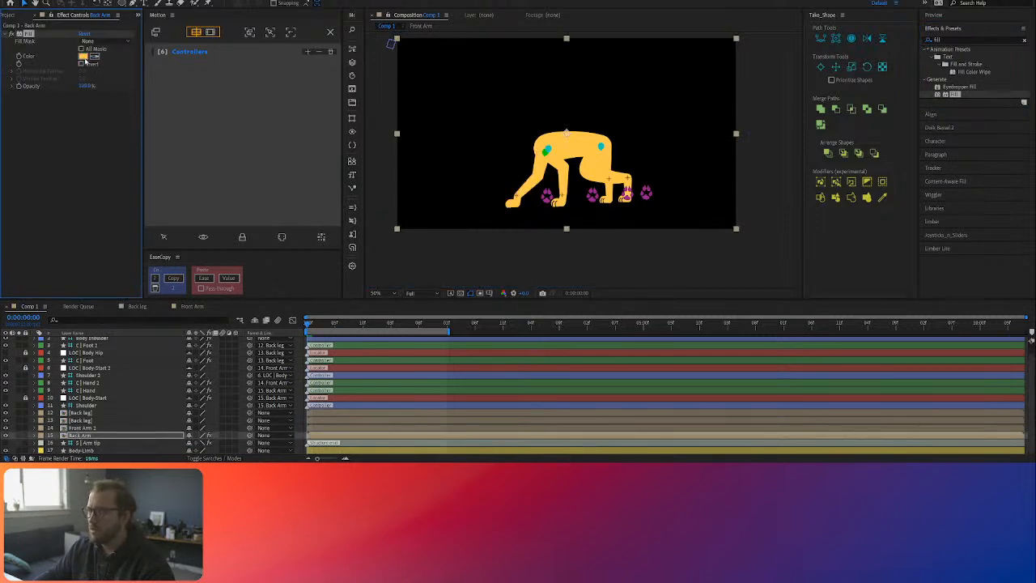
pyautogui.click(84, 56)
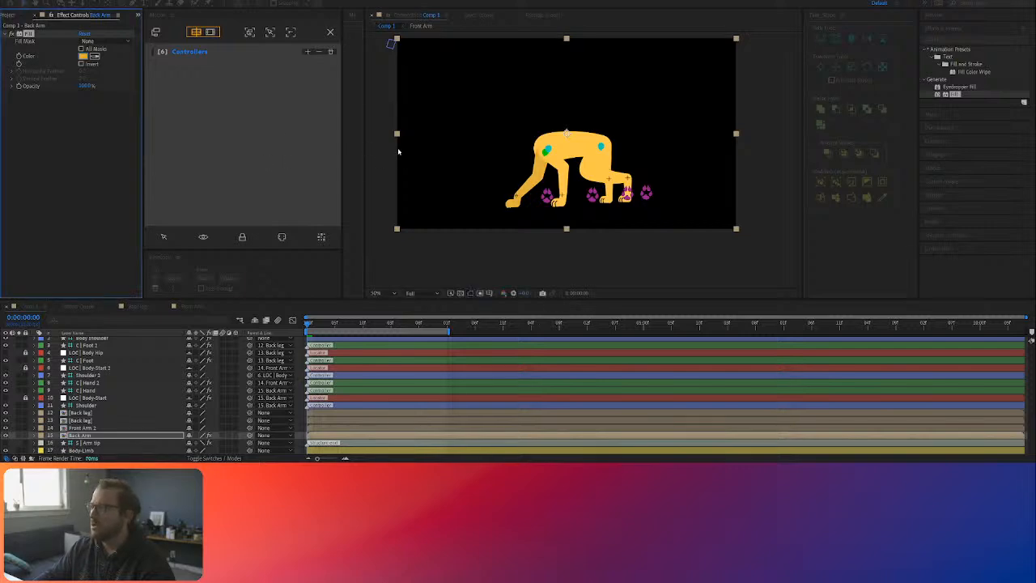
pyautogui.click(407, 157)
pyautogui.moveTo(107, 434); pyautogui.dragTo(122, 451)
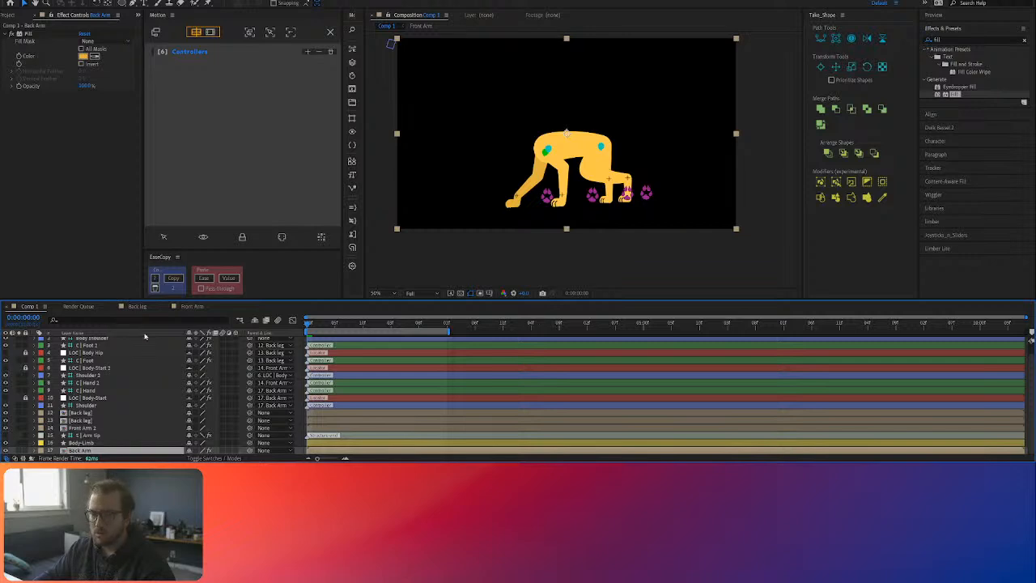
# Step: Focus the timeline on the layers of the Controllers group only
pyautogui.click(268, 31)
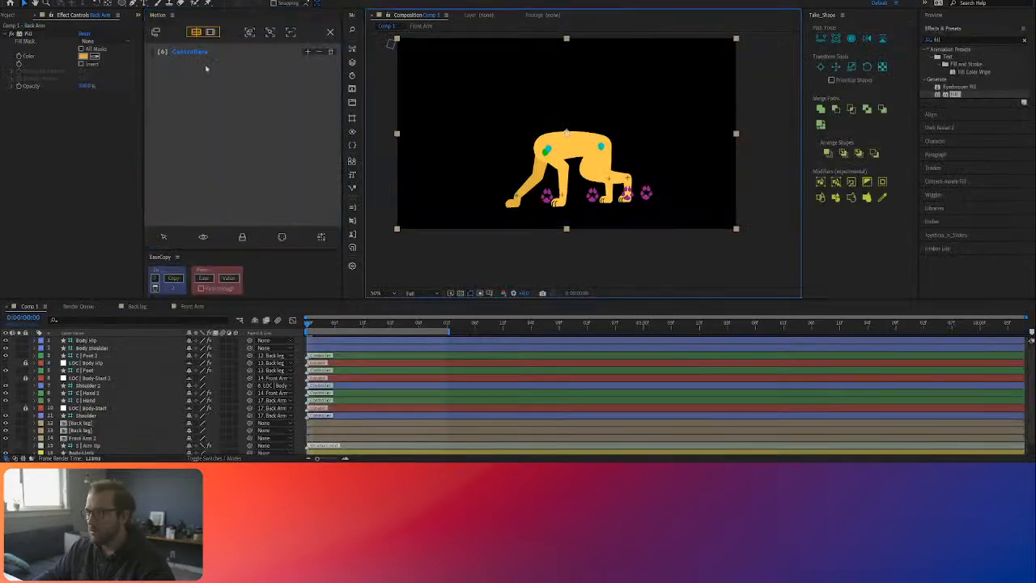
pyautogui.click(202, 53)
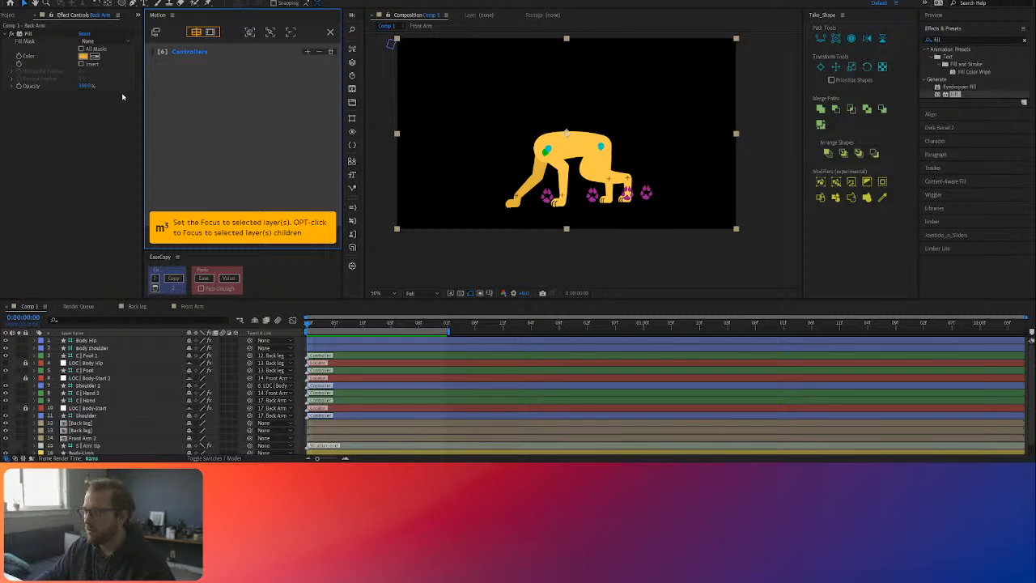
pyautogui.click(250, 33)
pyautogui.click(97, 402)
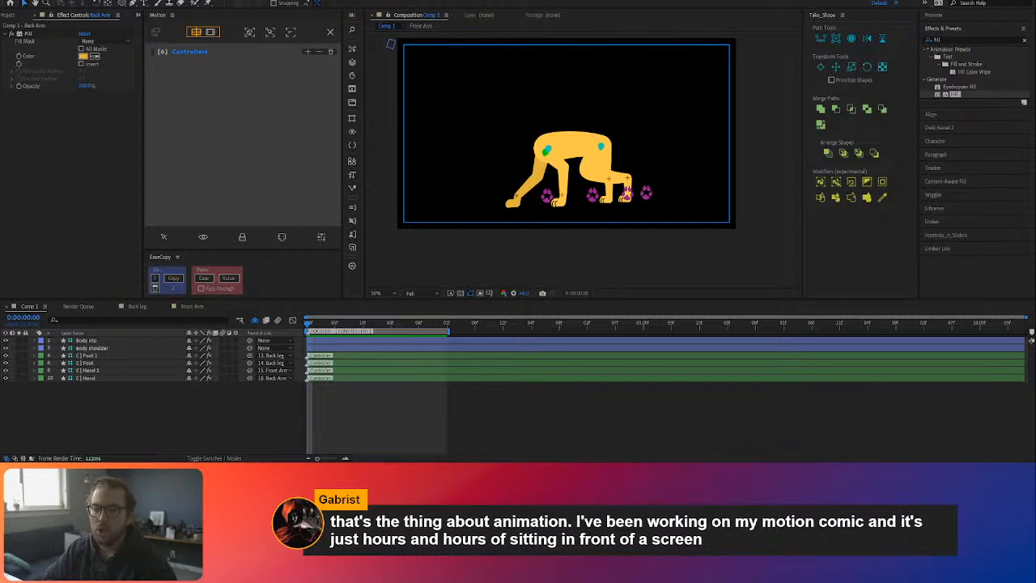
pyautogui.click(194, 412)
# Step: Preview the walk cycle with the darkened back arm, checking how the front paws swing
pyautogui.press('space')
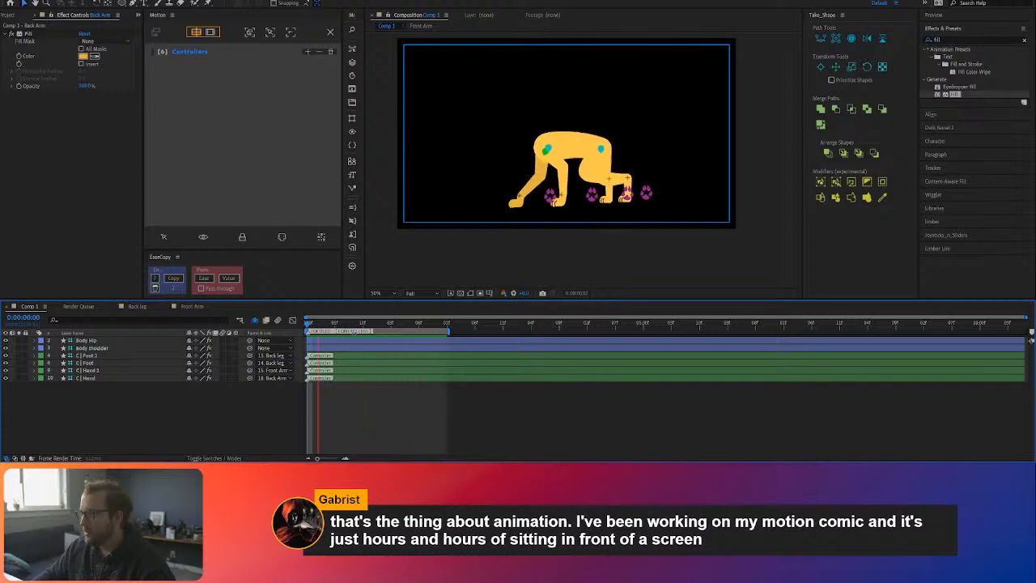
pyautogui.press('space')
pyautogui.click(100, 354)
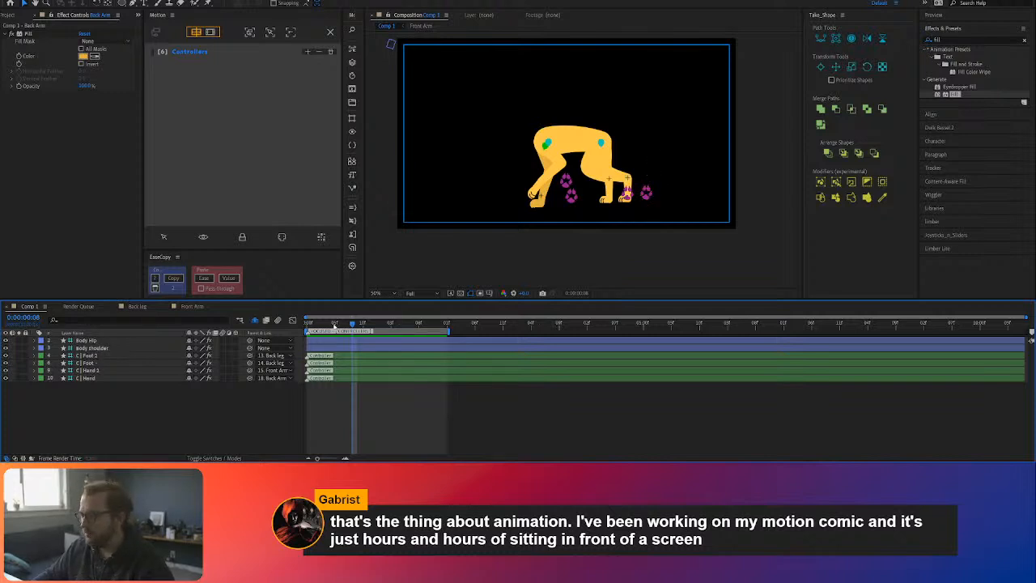
pyautogui.press('space')
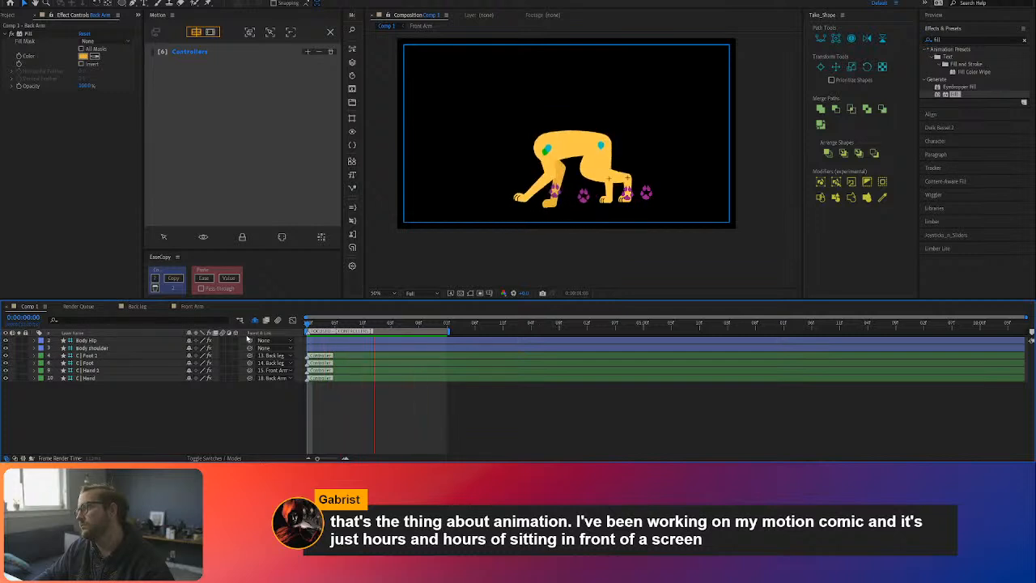
pyautogui.press('space')
# Step: Lower the Body shoulder controller slightly by shifting its Position keyframes together, and replay the walk cycle
pyautogui.click(95, 348)
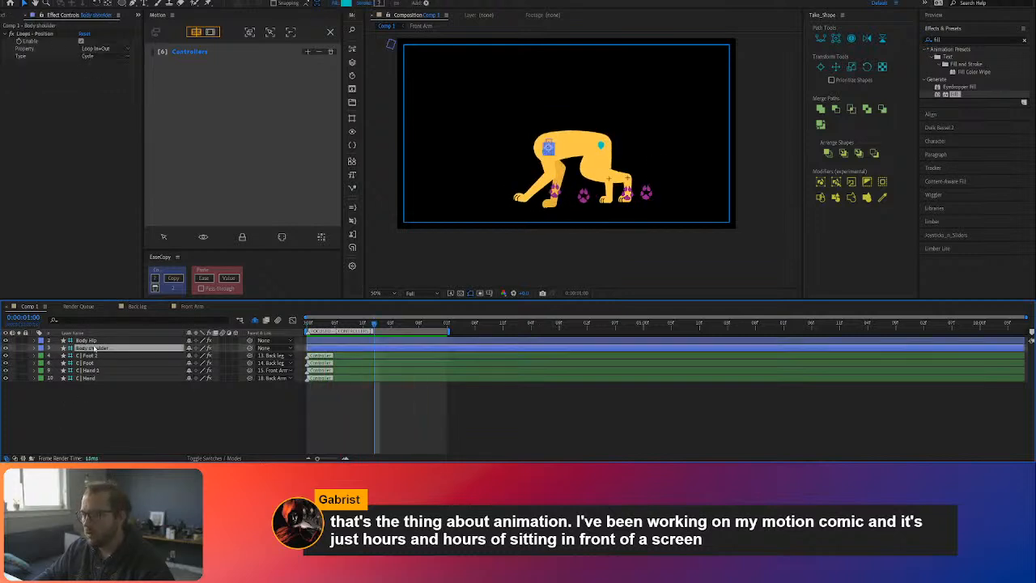
pyautogui.press('u')
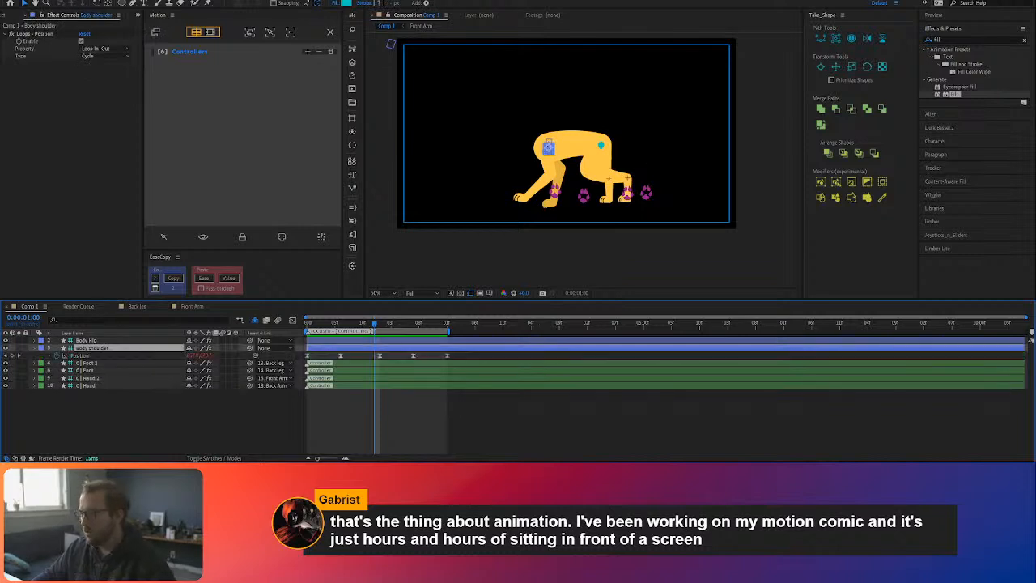
pyautogui.moveTo(373, 326); pyautogui.dragTo(379, 326)
pyautogui.click(81, 356)
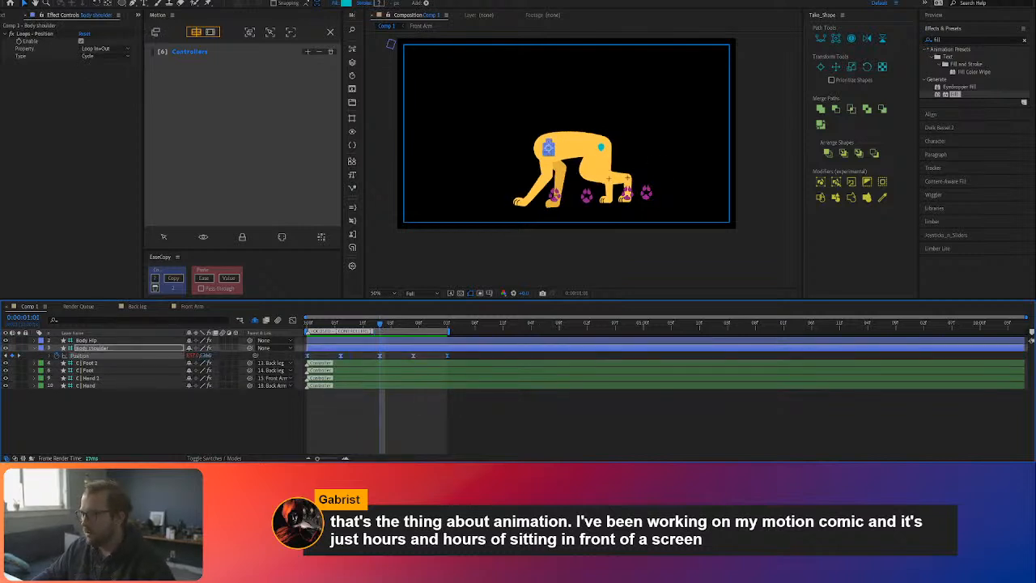
pyautogui.moveTo(206, 356); pyautogui.dragTo(213, 357)
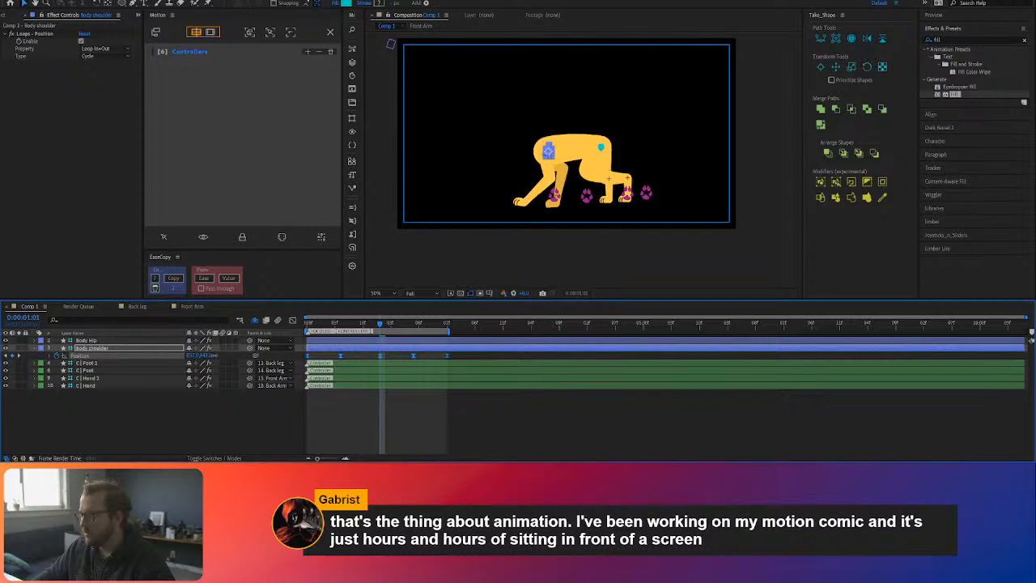
pyautogui.click(257, 403)
pyautogui.press('space')
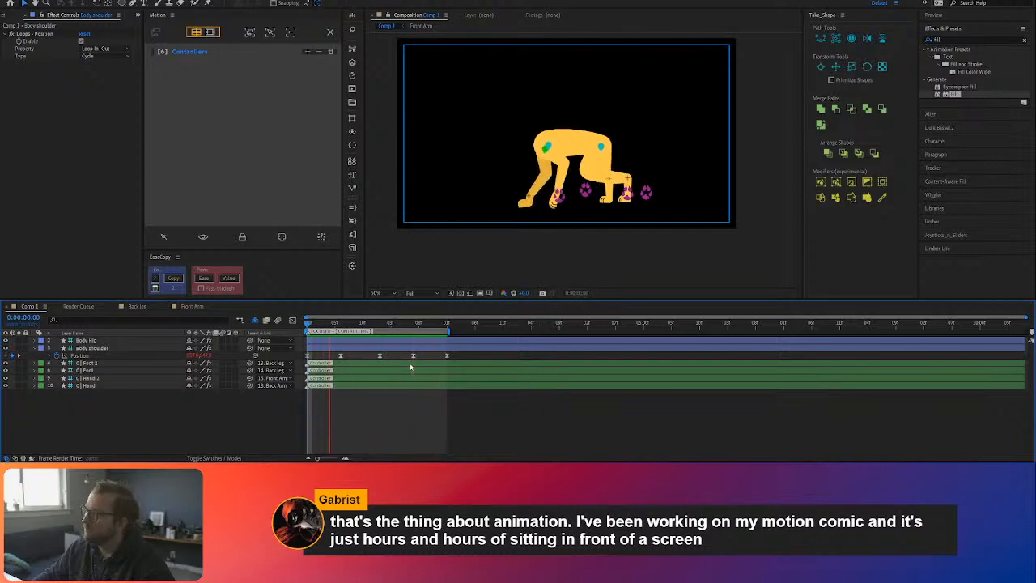
# Step: Raise C | Hand 2's Foot roll at the first frame and retime its keyframes to 0:00:01:01 and the loop's end
pyautogui.click(97, 377)
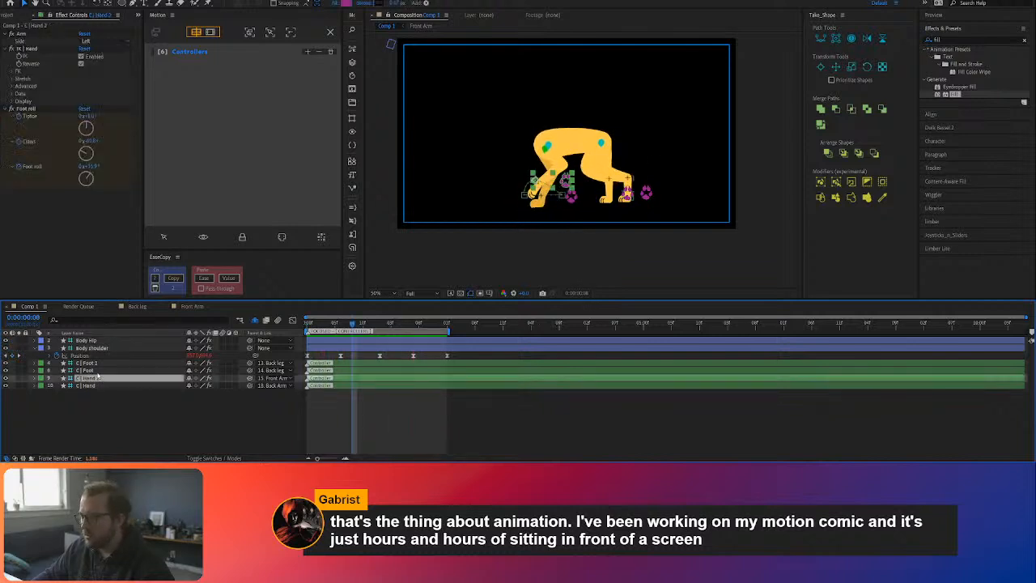
pyautogui.press('u')
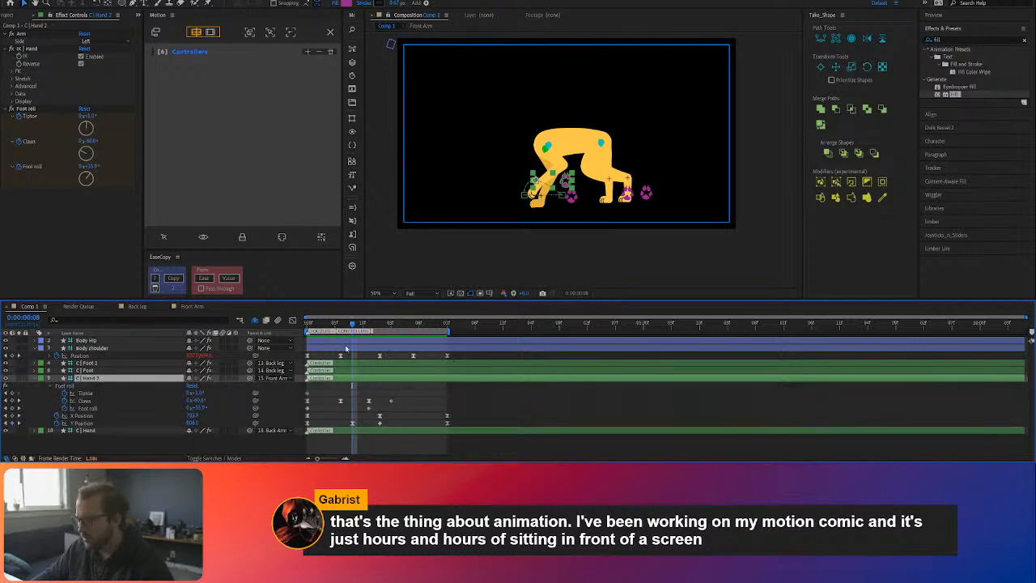
pyautogui.click(367, 324)
pyautogui.moveTo(368, 324); pyautogui.dragTo(306, 336)
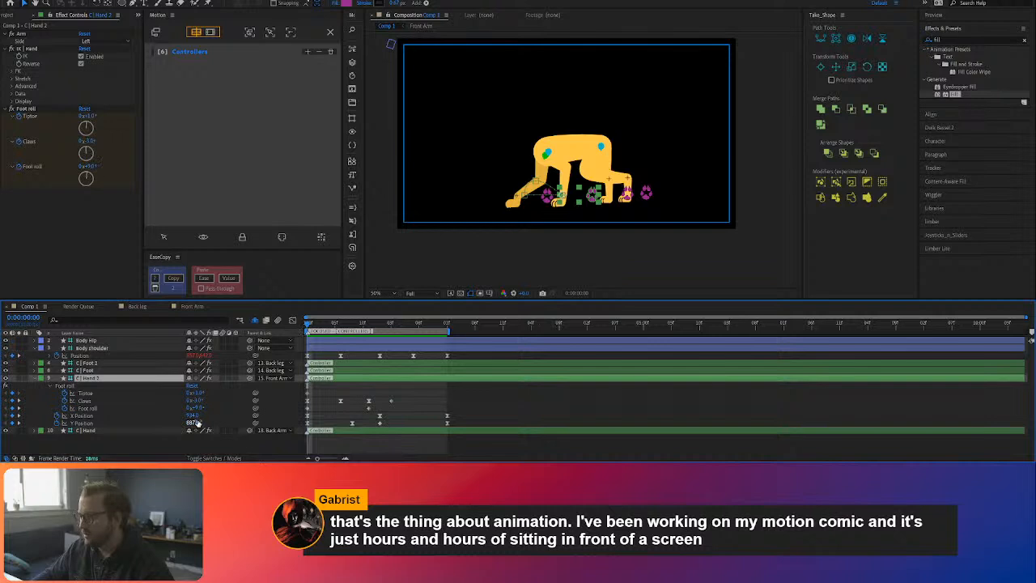
pyautogui.moveTo(198, 407); pyautogui.dragTo(205, 407)
pyautogui.click(368, 324)
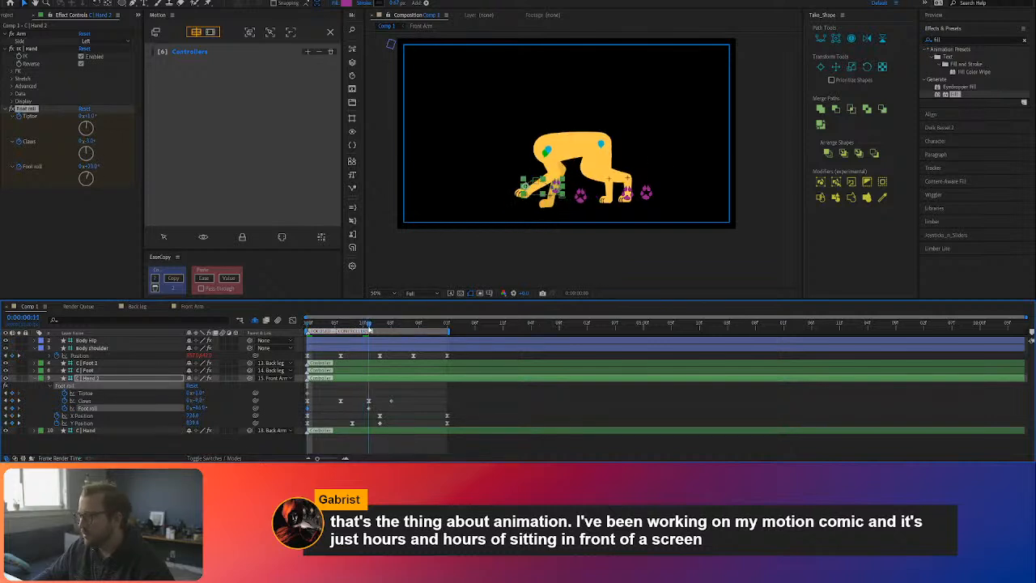
pyautogui.moveTo(369, 328); pyautogui.dragTo(380, 330)
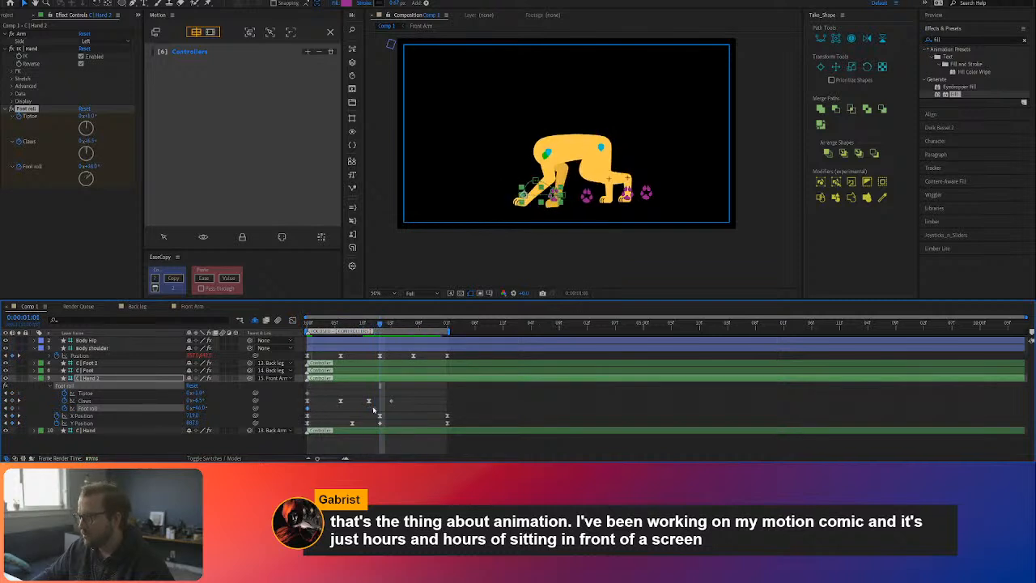
# Step: Play the walk cycle repeatedly to examine the front paw's revised roll and timing
pyautogui.press('space')
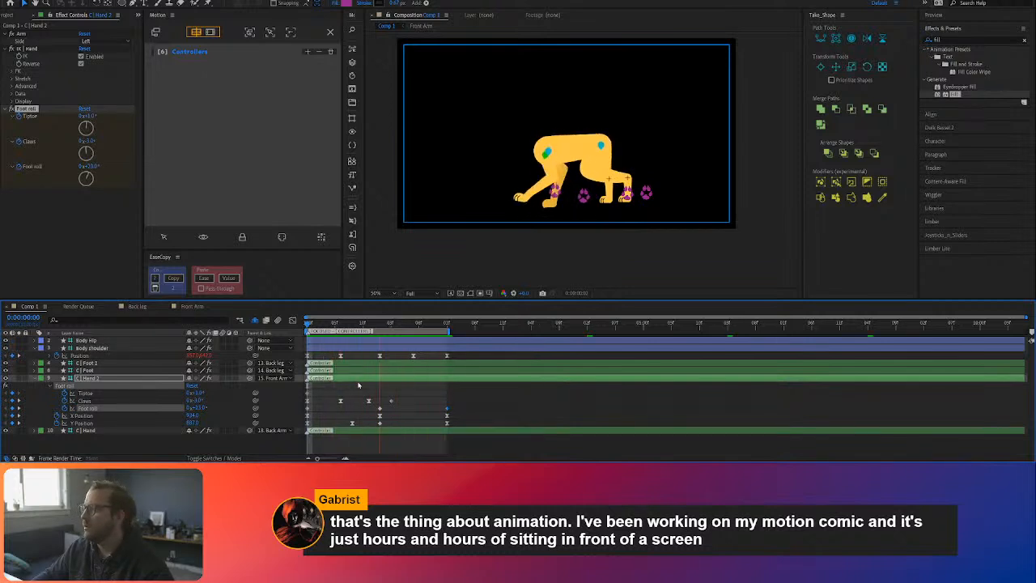
pyautogui.press('space')
pyautogui.press('space')
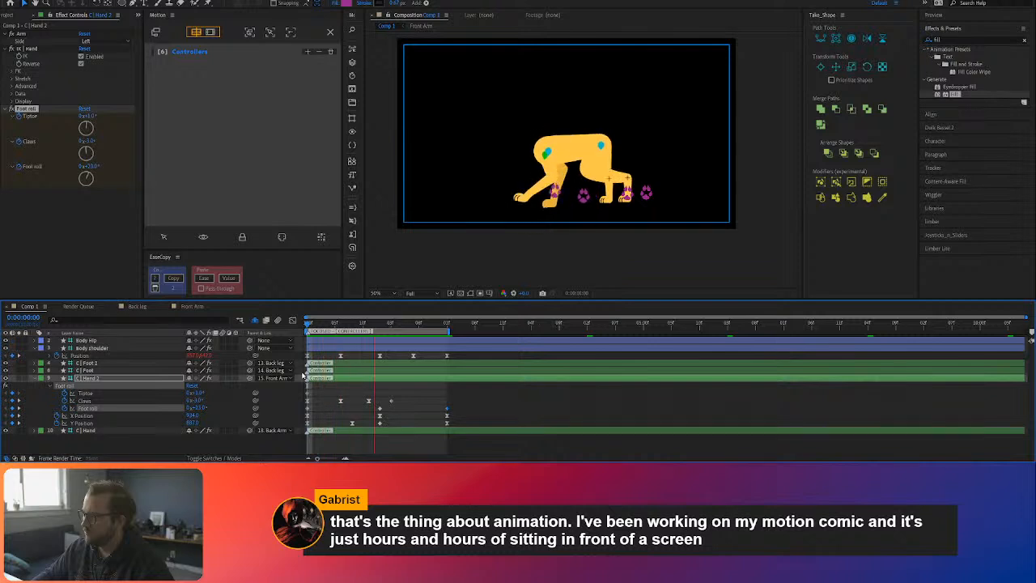
pyautogui.press('space')
pyautogui.click(409, 392)
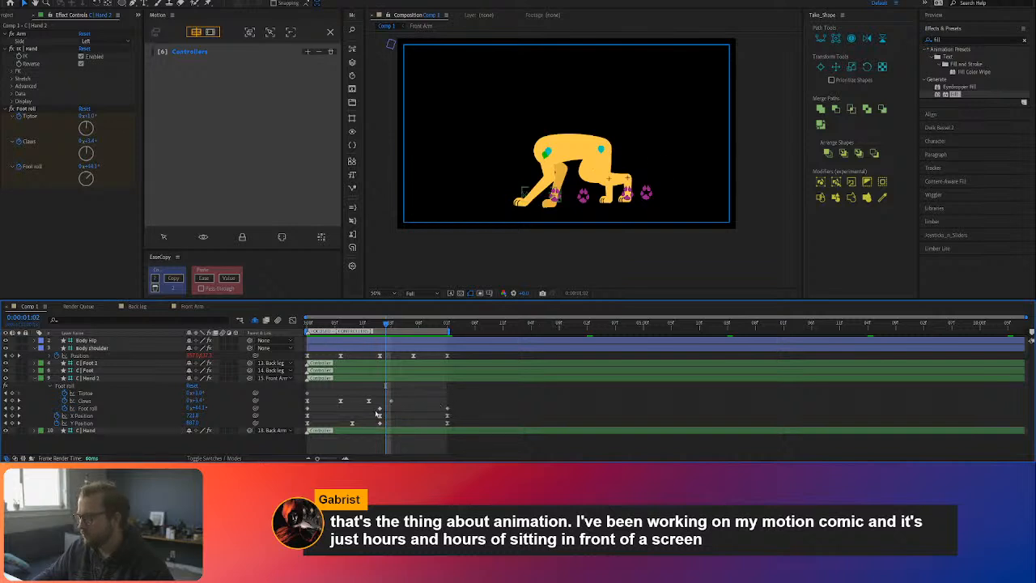
pyautogui.moveTo(372, 327); pyautogui.dragTo(282, 337)
pyautogui.press('space')
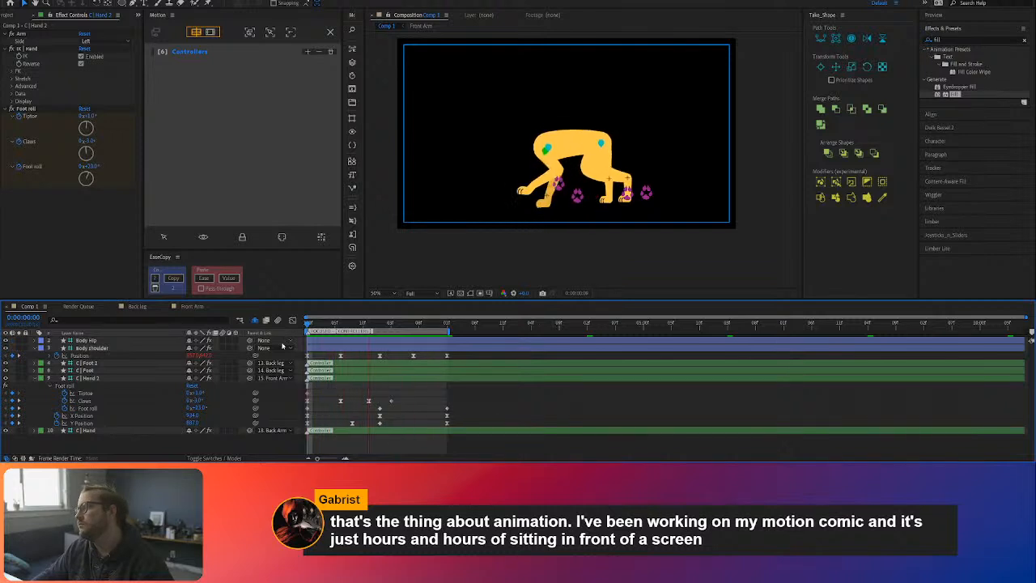
pyautogui.press('space')
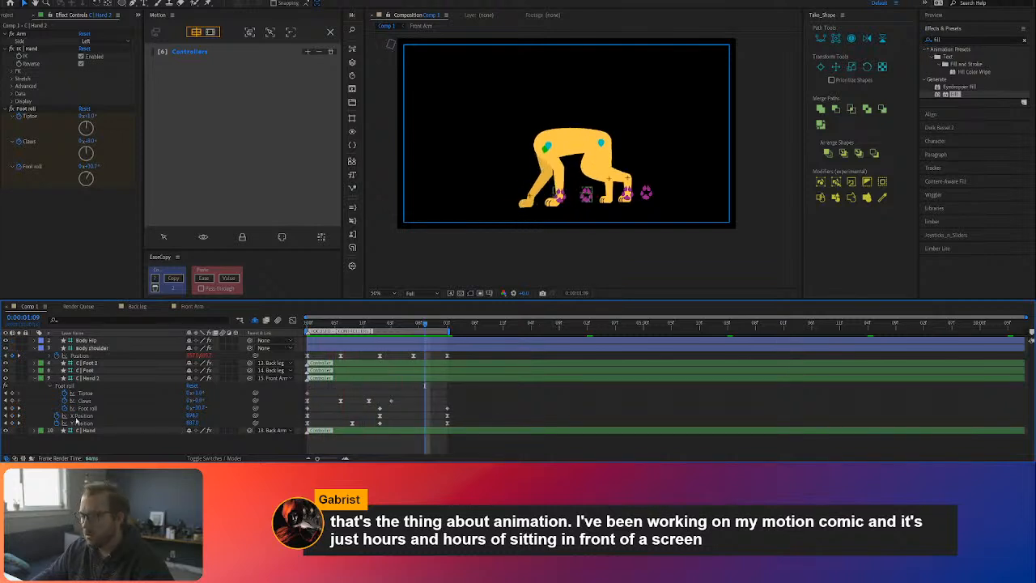
# Step: Copy C | Hand 2's Y Position keyframes onto C | Hand, starting at 0:00:01:01
pyautogui.click(81, 422)
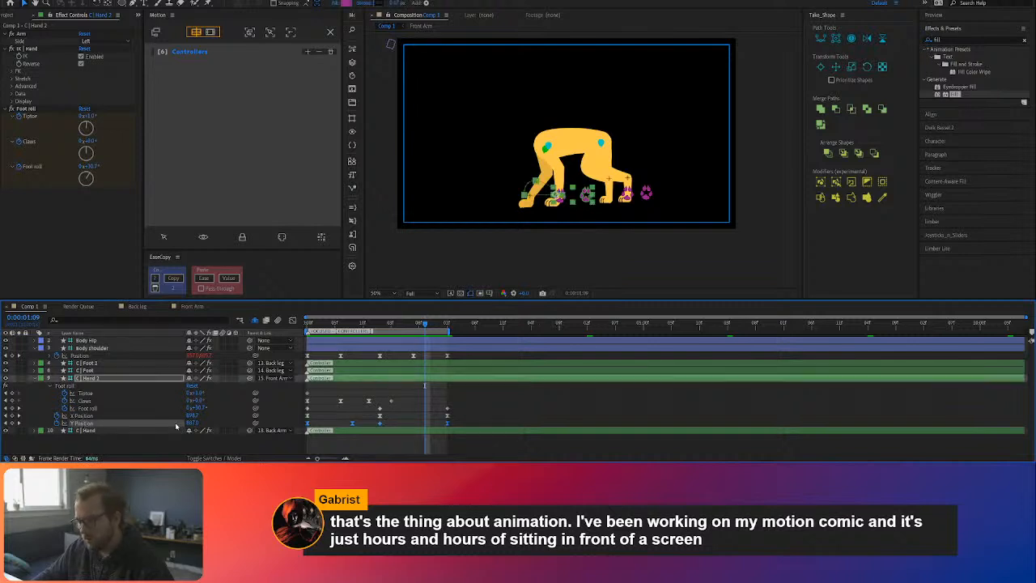
pyautogui.click(84, 429)
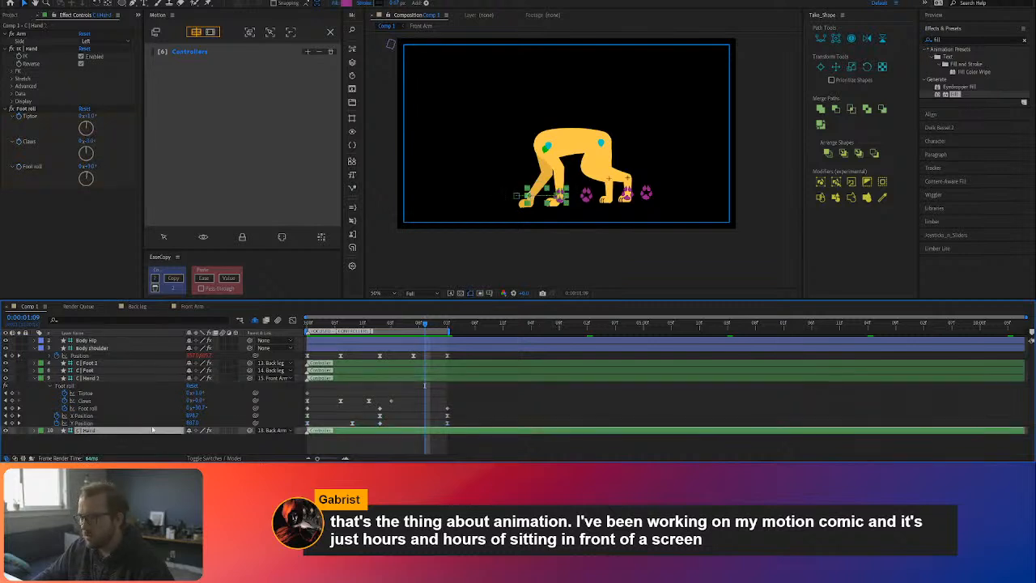
pyautogui.click(96, 378)
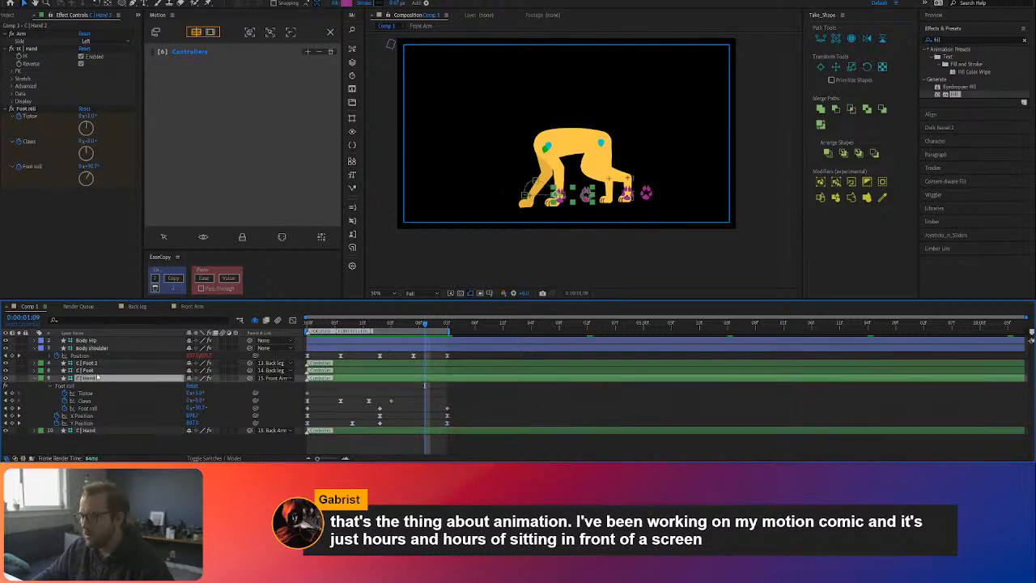
pyautogui.click(96, 431)
pyautogui.press('u')
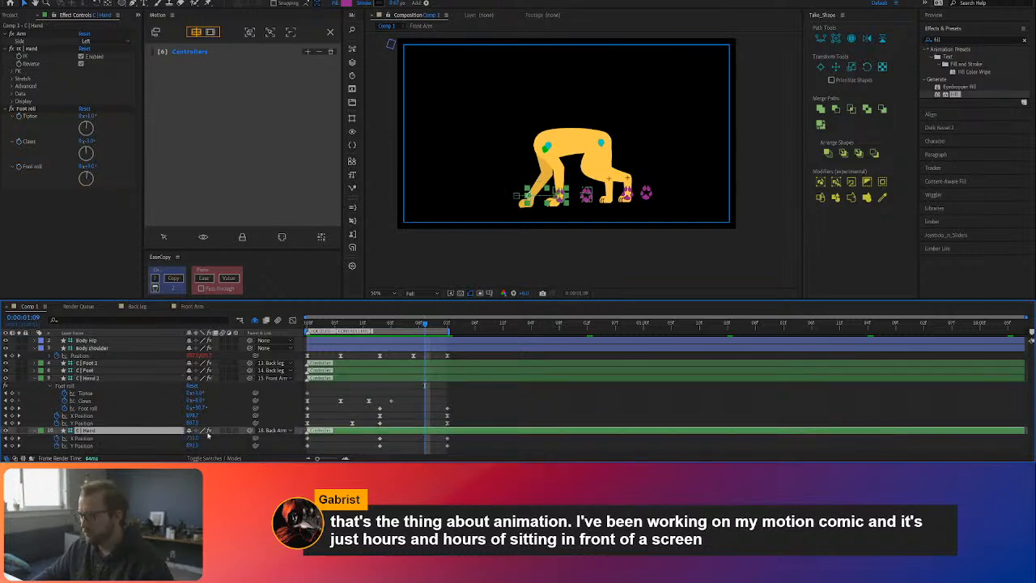
pyautogui.click(382, 326)
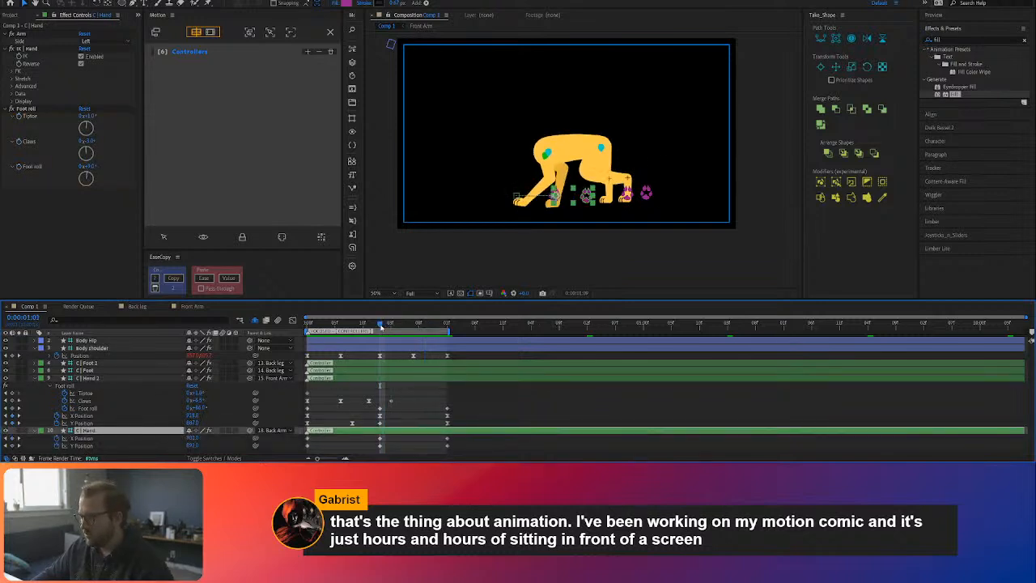
pyautogui.hotkey('ctrl', 'v')
# Step: Delete C | Hand's old Y Position keyframe at the loop's end and the pasted one furthest beyond it, and ease its first keyframe
pyautogui.keyDown('shift'); pyautogui.click(520, 445); pyautogui.keyUp('shift')
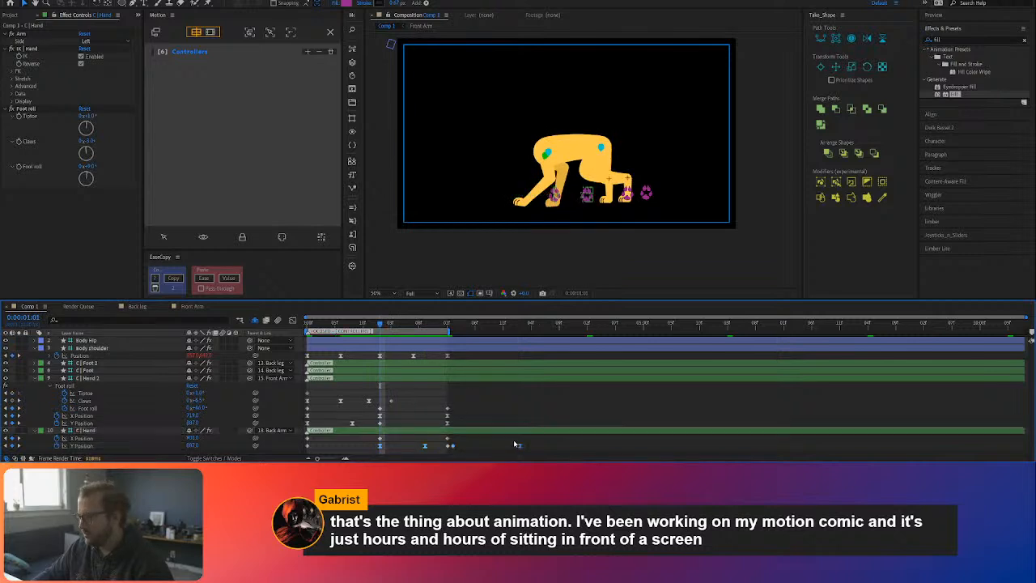
pyautogui.keyDown('shift'); pyautogui.click(447, 446); pyautogui.keyUp('shift')
pyautogui.click(448, 447)
pyautogui.press('Delete')
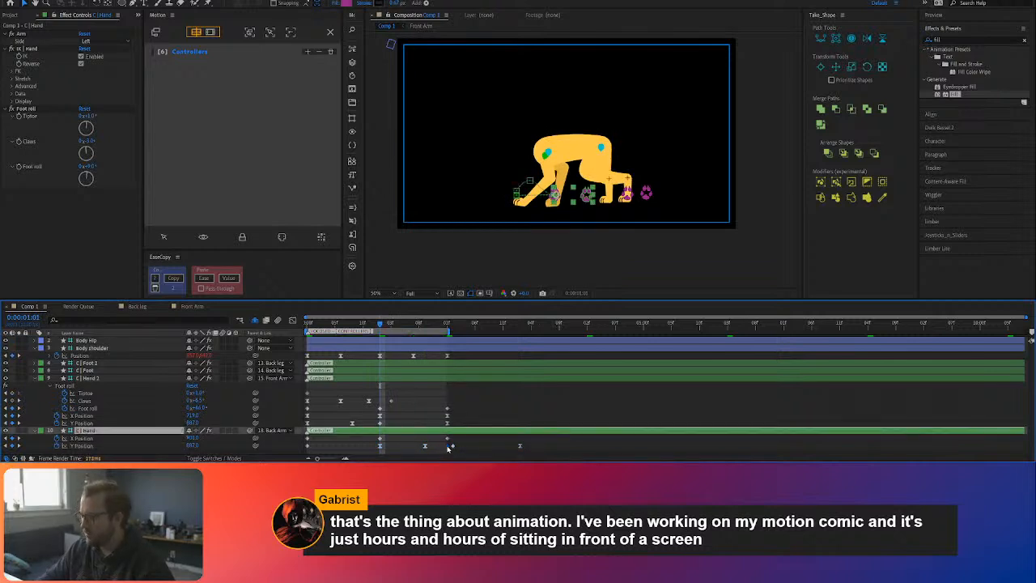
pyautogui.click(520, 446)
pyautogui.press('Delete')
pyautogui.click(307, 447)
pyautogui.press('F9')
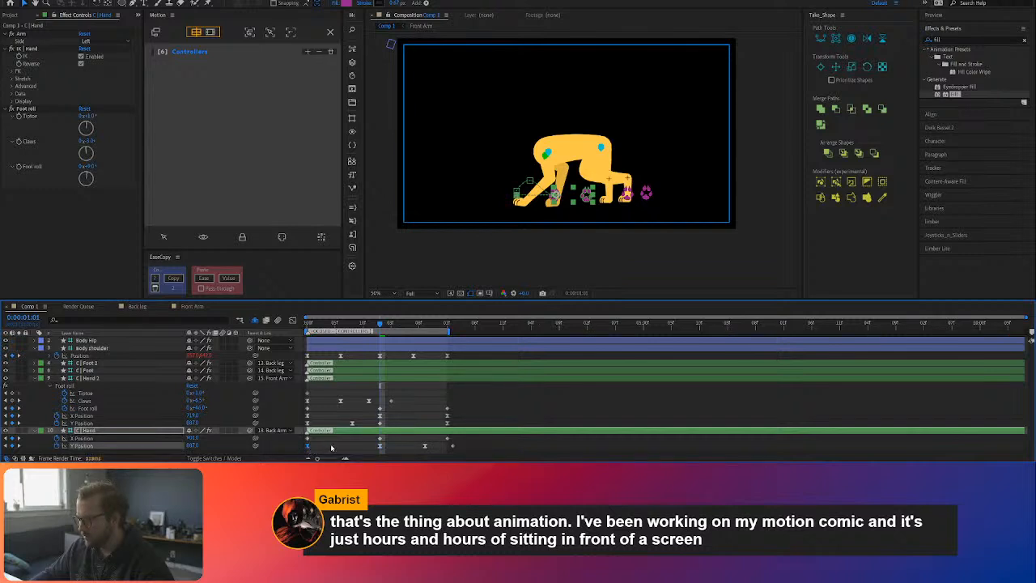
# Step: Preview the back arm's lift and move C | Hand's last Y Position keyframe back to the loop's end
pyautogui.click(331, 448)
pyautogui.click(308, 326)
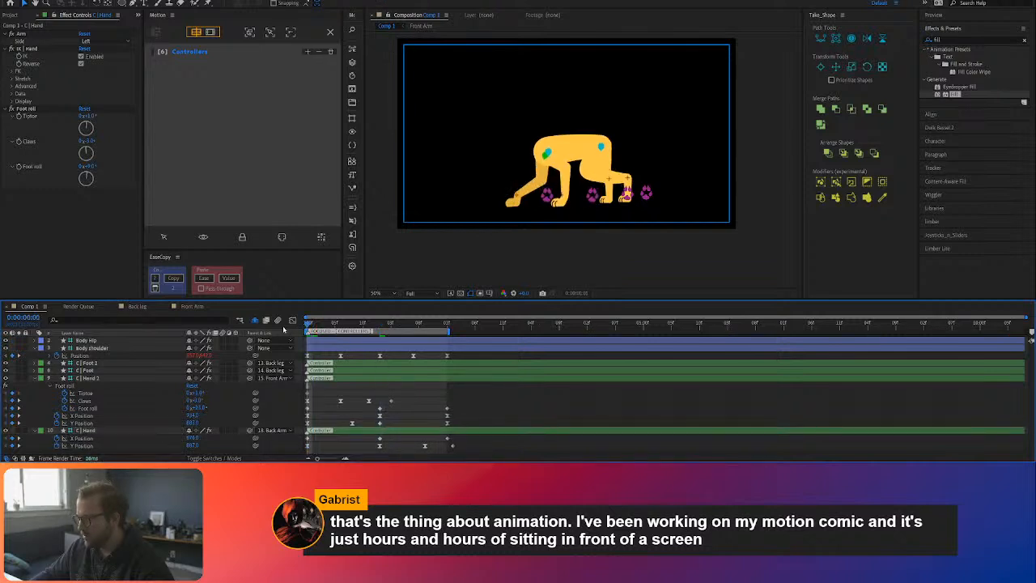
pyautogui.press('space')
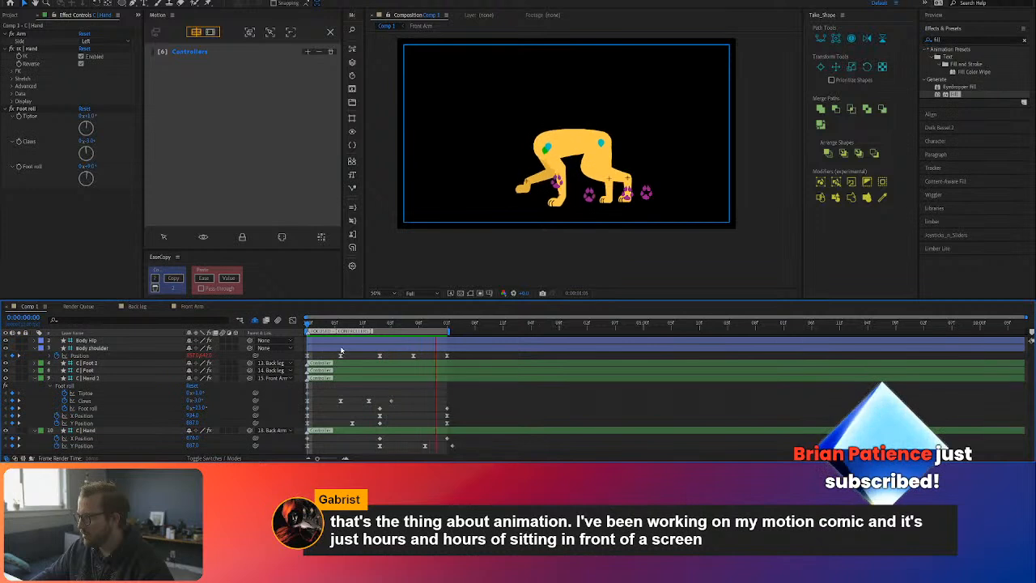
pyautogui.moveTo(452, 446); pyautogui.dragTo(447, 446)
pyautogui.click(473, 445)
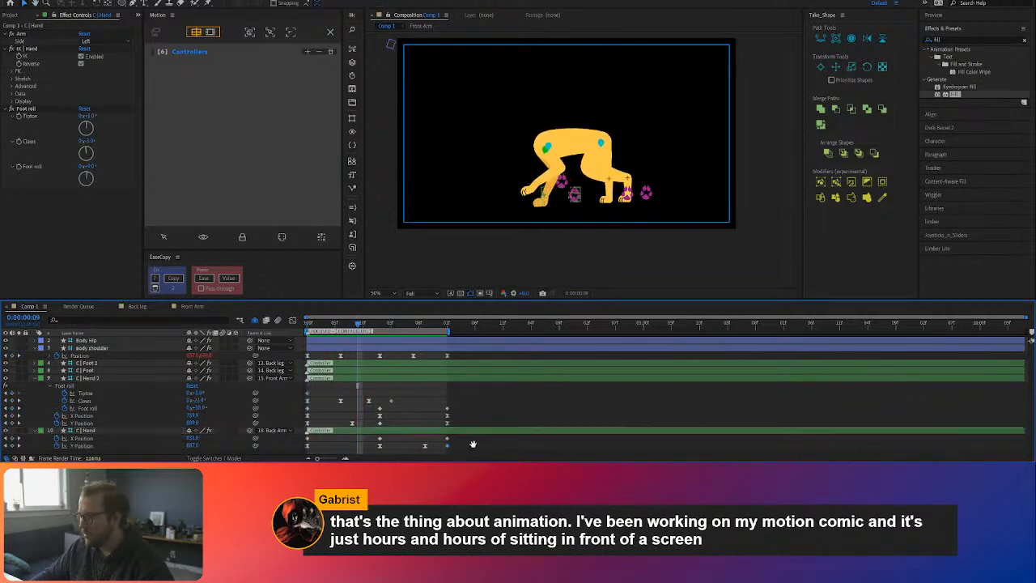
# Step: Replay the loop to examine how both front paws alternate with the offset lift
pyautogui.press('space')
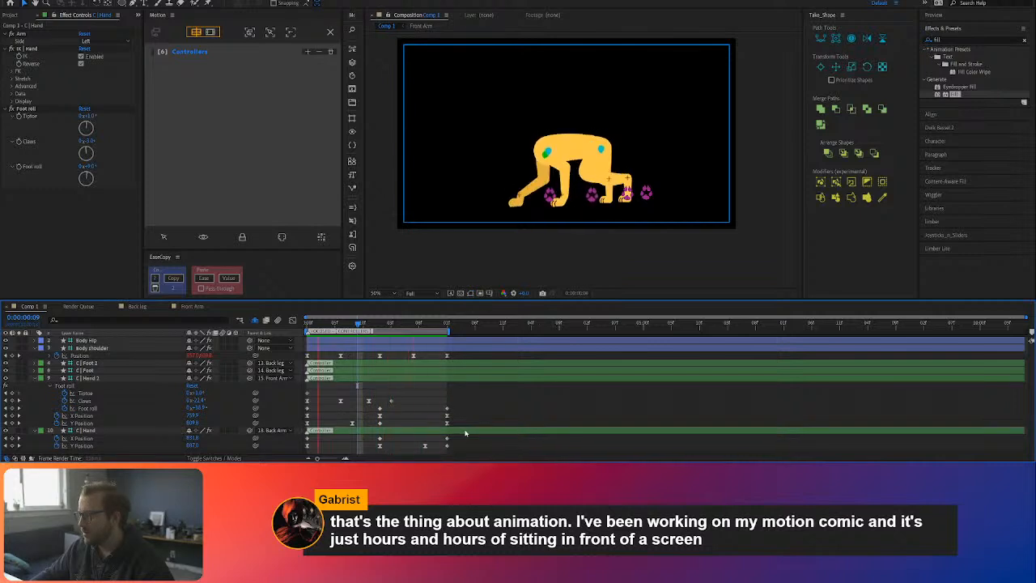
pyautogui.press('space')
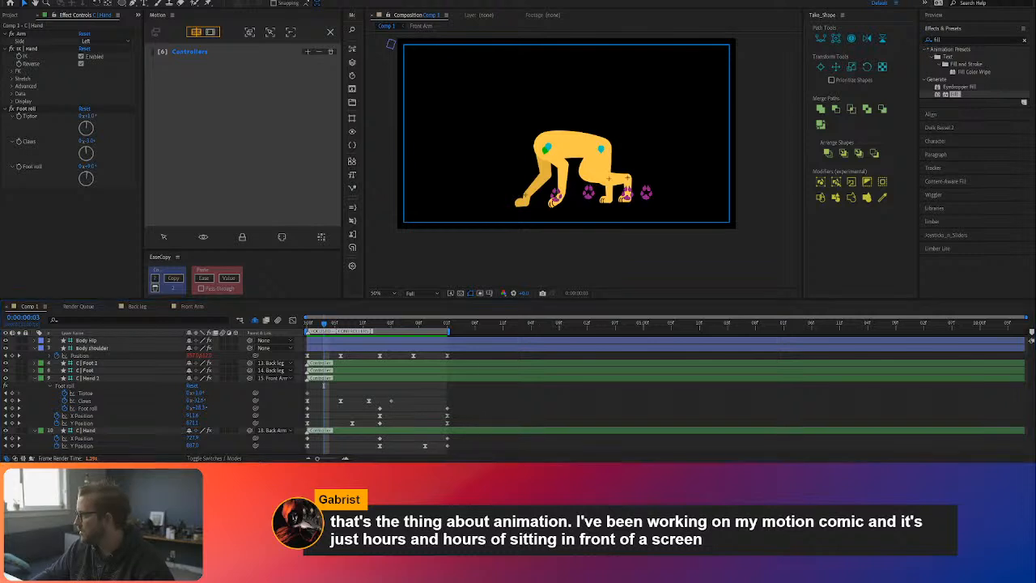
pyautogui.click(536, 408)
pyautogui.press('space')
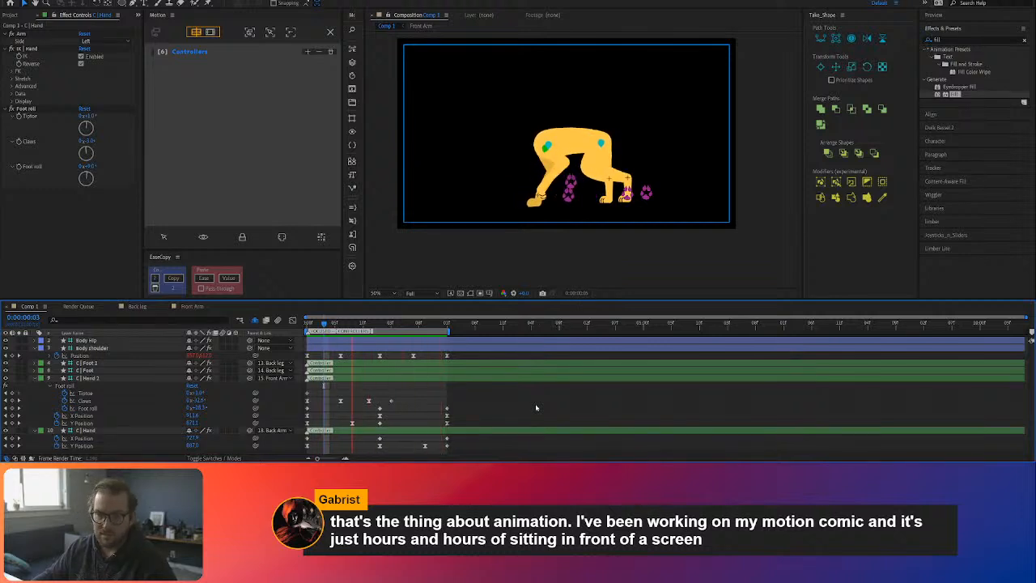
pyautogui.press('space')
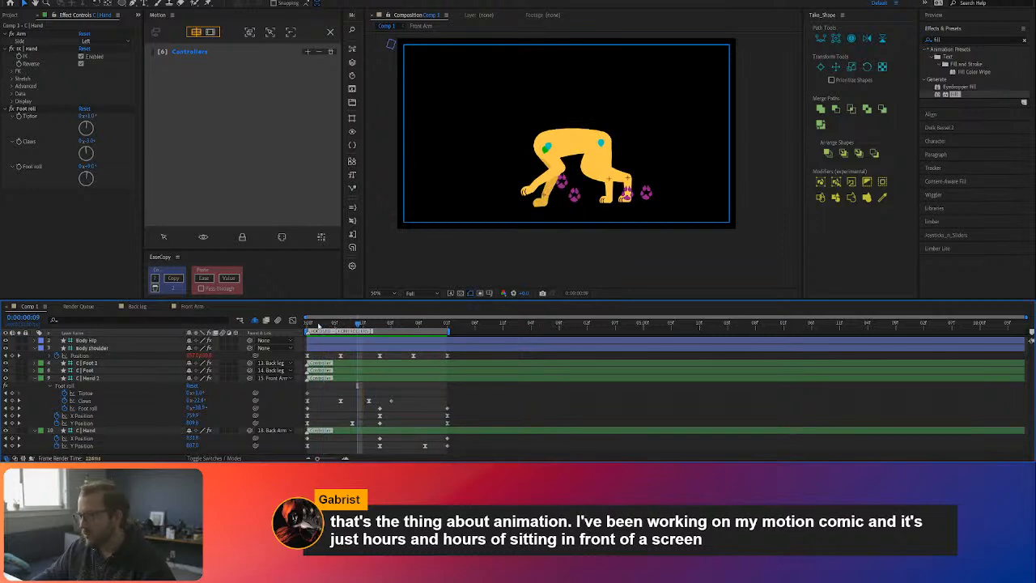
pyautogui.press('space')
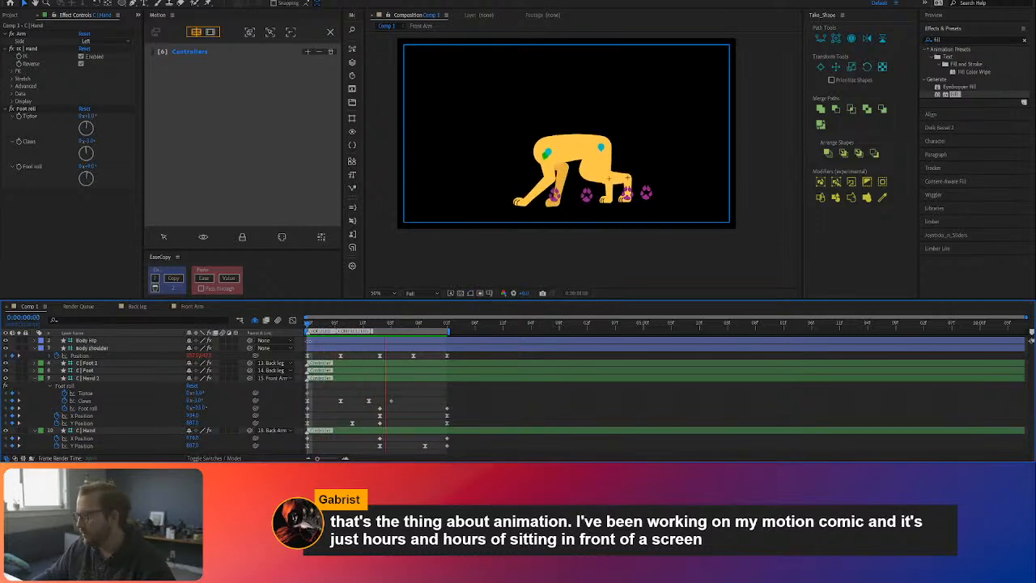
pyautogui.press('space')
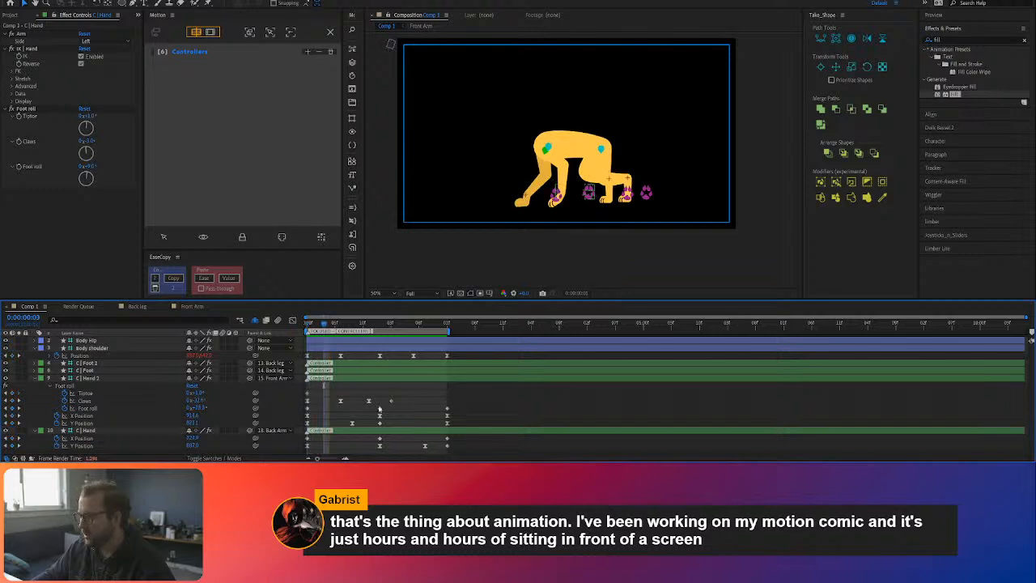
# Step: Copy C | Hand 2's Tiptoe, Claws and Foot roll keyframes onto C | Hand, starting at 0:00:01:01
pyautogui.click(88, 408)
pyautogui.keyDown('ctrl'); pyautogui.click(87, 401); pyautogui.keyUp('ctrl')
pyautogui.keyDown('ctrl'); pyautogui.click(86, 395); pyautogui.keyUp('ctrl')
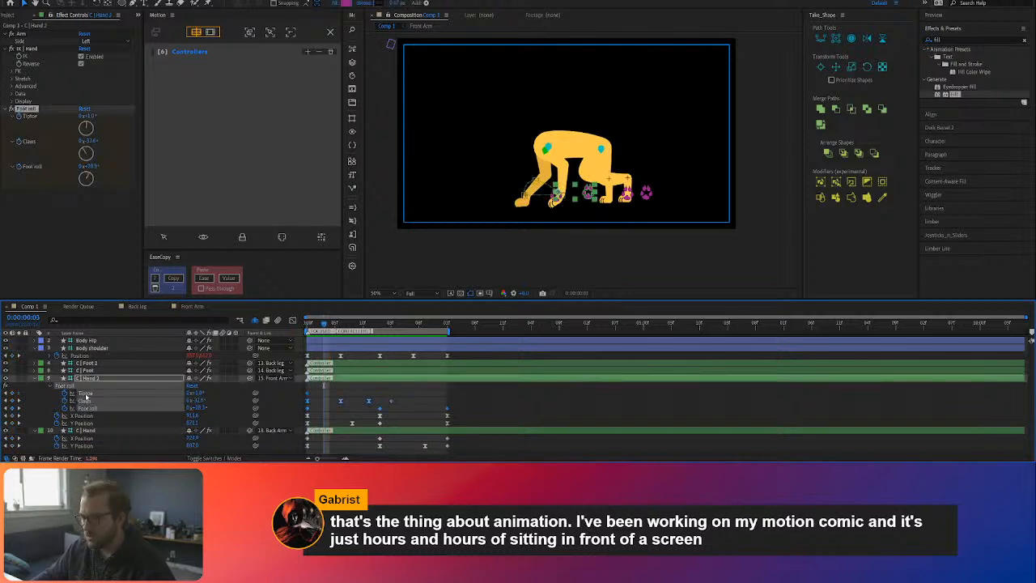
pyautogui.moveTo(382, 321); pyautogui.dragTo(377, 369)
pyautogui.click(257, 431)
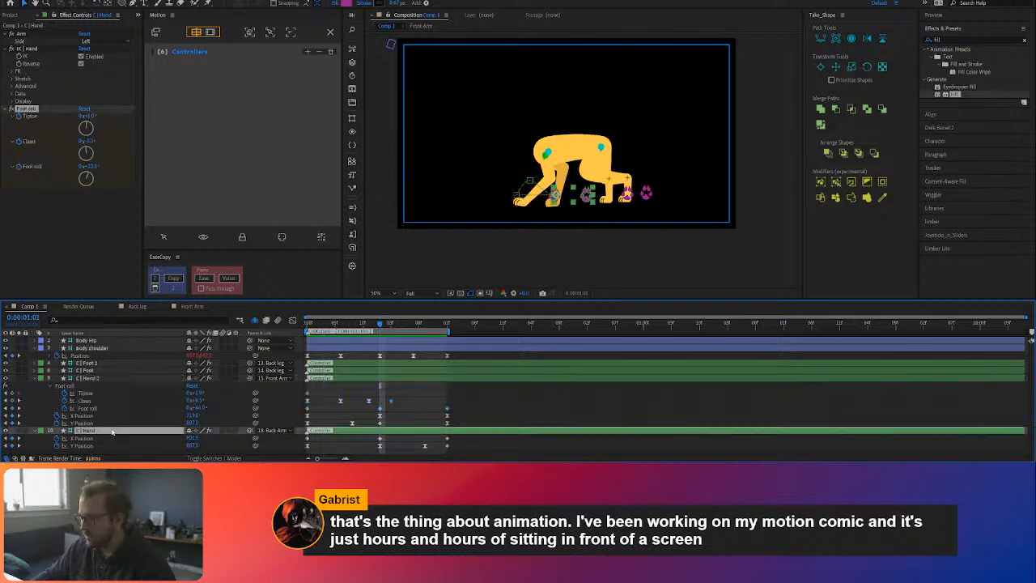
pyautogui.press('u')
pyautogui.press('u')
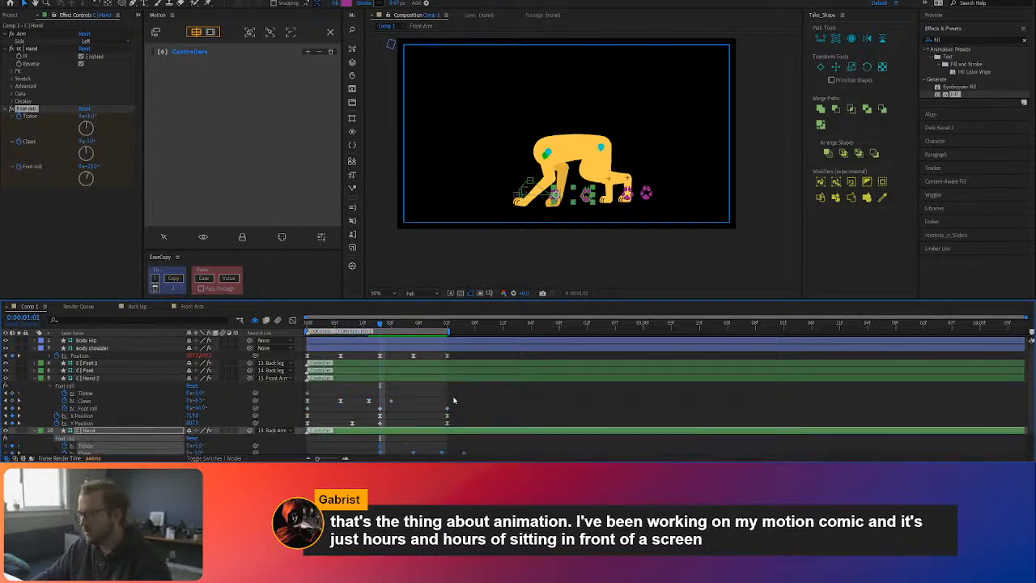
pyautogui.scroll(-2, 453, 395)
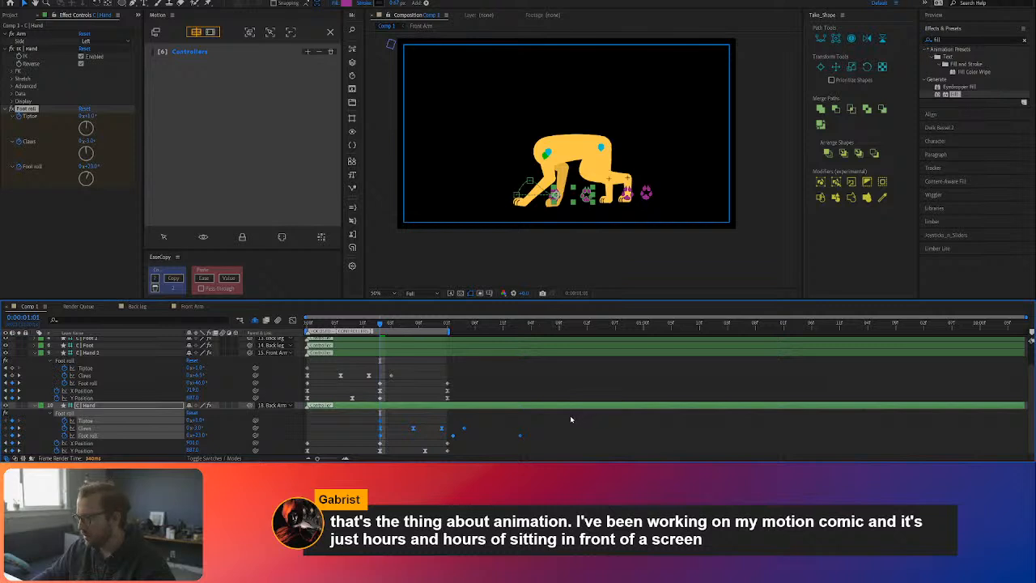
# Step: Copy C | Hand's Claws and Foot roll keyframes beyond the loop's end to 0:00:00:01 and preview the loop
pyautogui.press('space')
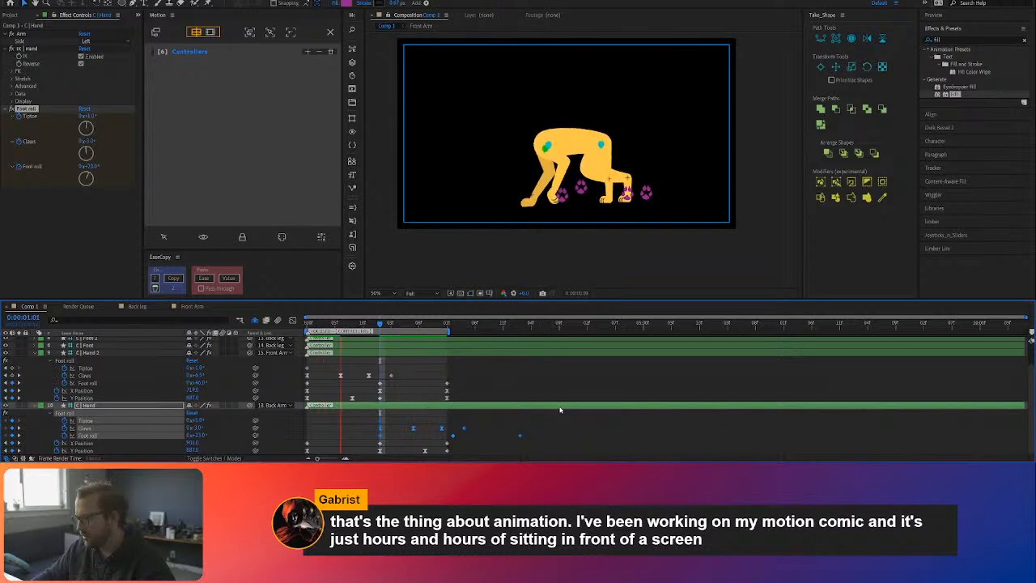
pyautogui.press('space')
pyautogui.moveTo(431, 325); pyautogui.dragTo(447, 326)
pyautogui.moveTo(556, 431); pyautogui.dragTo(456, 435)
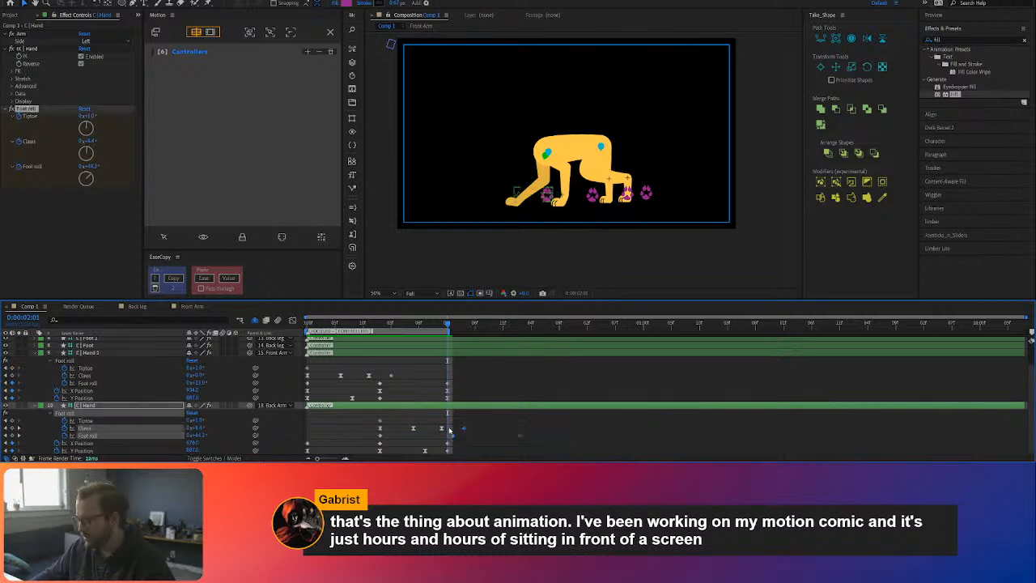
pyautogui.click(314, 325)
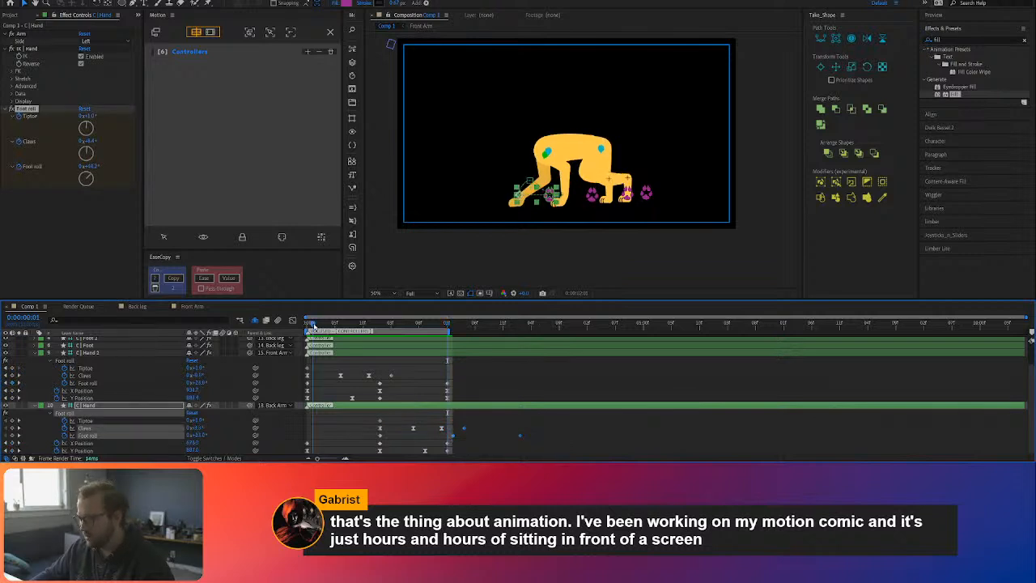
pyautogui.moveTo(314, 326); pyautogui.dragTo(270, 329)
pyautogui.press('space')
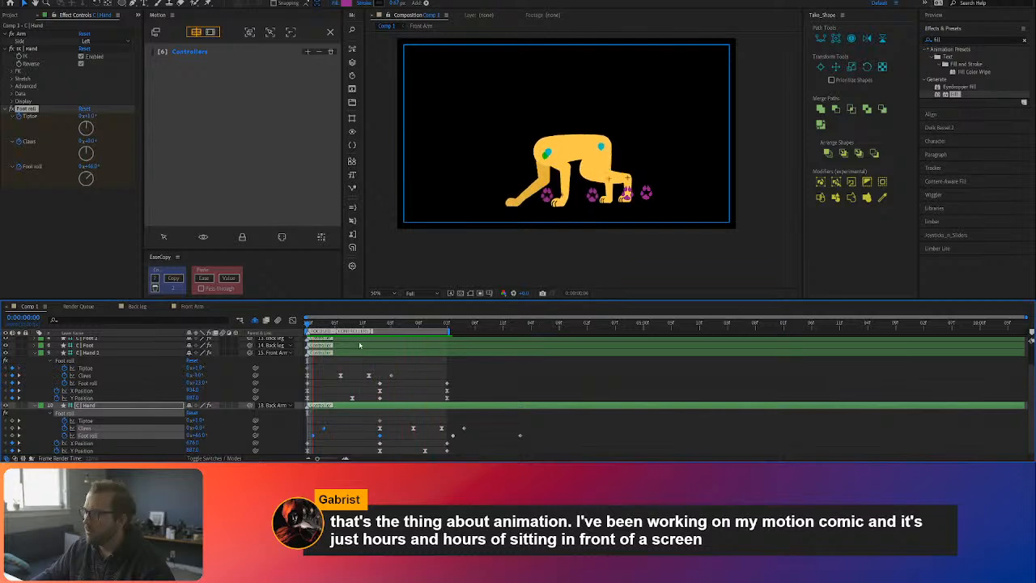
# Step: Try reshaping the outgoing ease of C | Hand's Claws keyframe at 0:00:01:01 in the value graph
pyautogui.click(382, 323)
pyautogui.moveTo(382, 324)
pyautogui.mouseDown()
pyautogui.moveTo(397, 324)
pyautogui.moveTo(380, 324)
pyautogui.mouseUp()
pyautogui.click(381, 429)
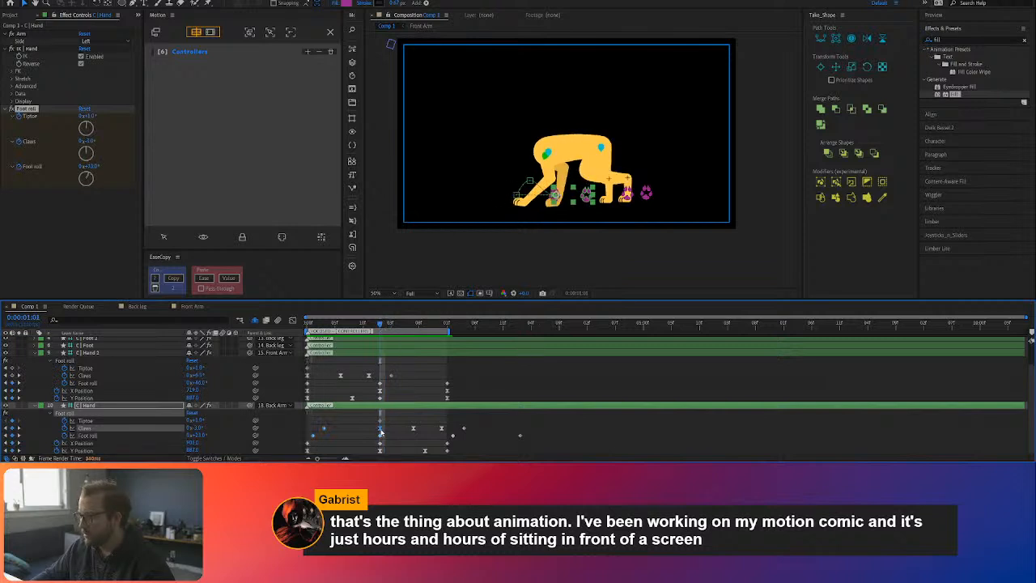
pyautogui.click(292, 321)
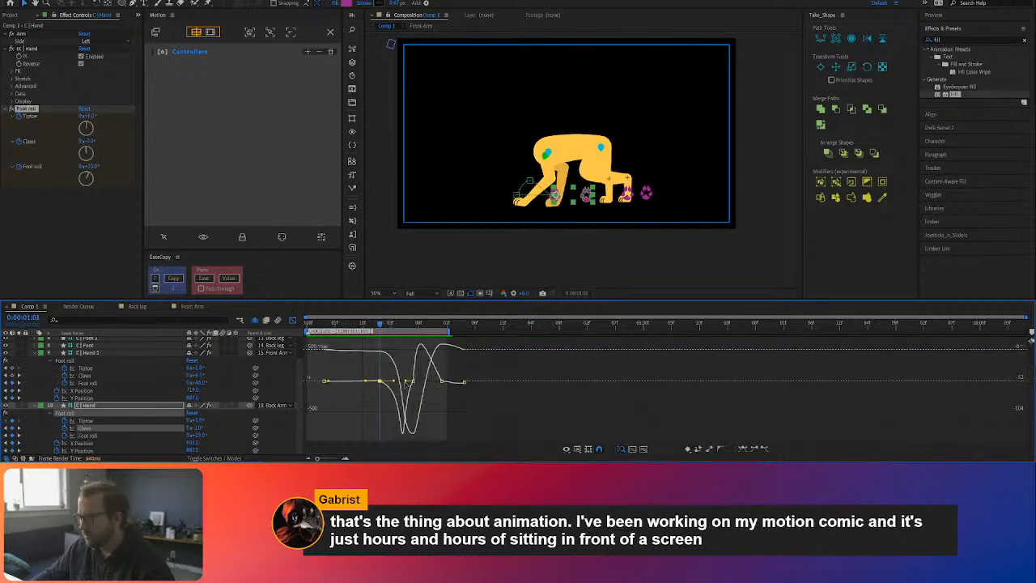
pyautogui.moveTo(394, 382); pyautogui.dragTo(400, 378)
pyautogui.moveTo(377, 322); pyautogui.dragTo(396, 331)
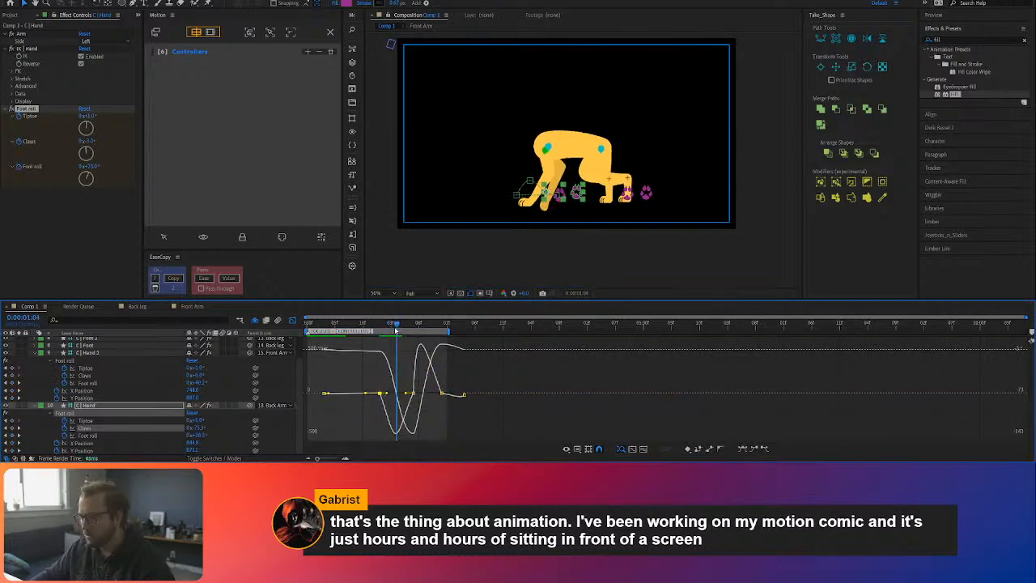
pyautogui.hotkey('ctrl', 'z')
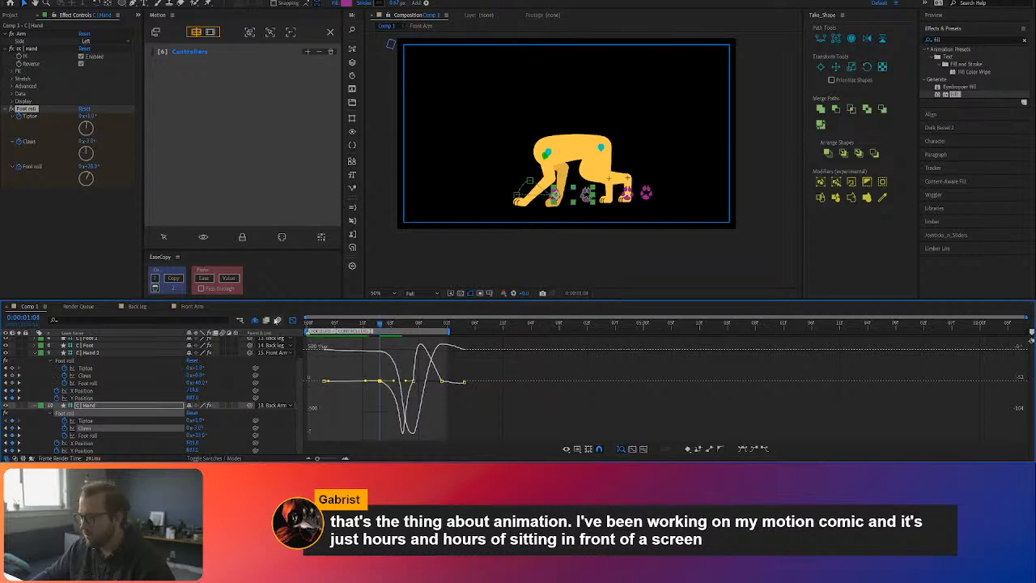
pyautogui.click(293, 321)
# Step: Move C | Hand's Y Position lift keyframe to 0:00:01:07, paste copied easing onto the Claws keyframes at 0:00:01:01 and 0:00:01:07, and preview
pyautogui.moveTo(427, 452); pyautogui.dragTo(408, 453)
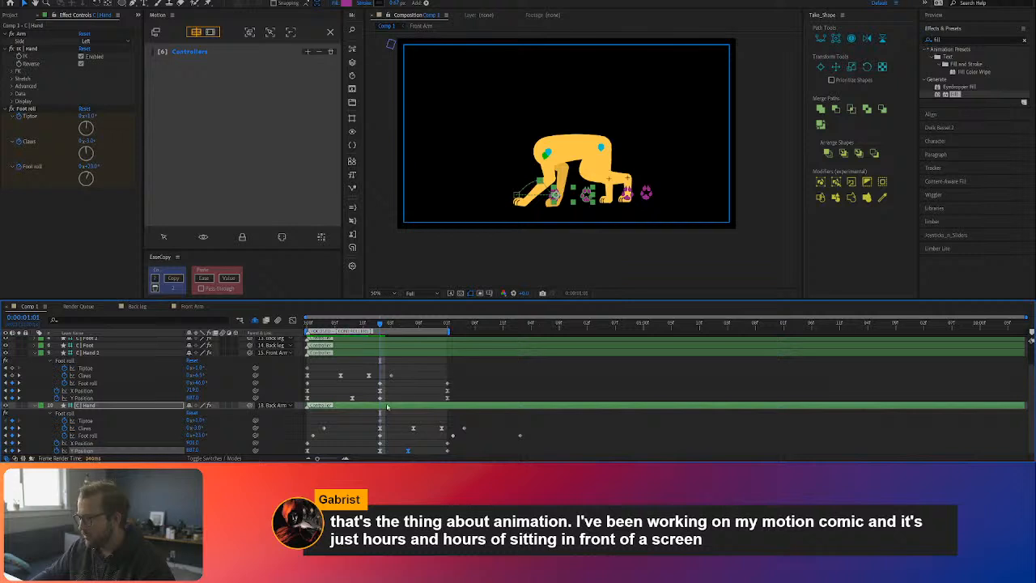
pyautogui.moveTo(385, 324); pyautogui.dragTo(413, 335)
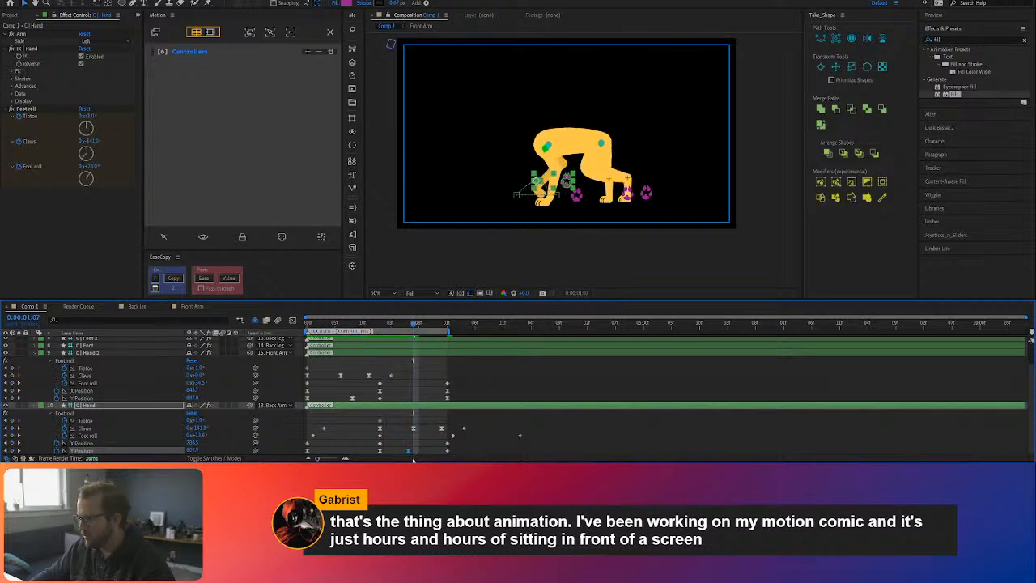
pyautogui.click(413, 428)
pyautogui.moveTo(420, 448); pyautogui.dragTo(379, 426)
pyautogui.click(178, 280)
pyautogui.click(204, 279)
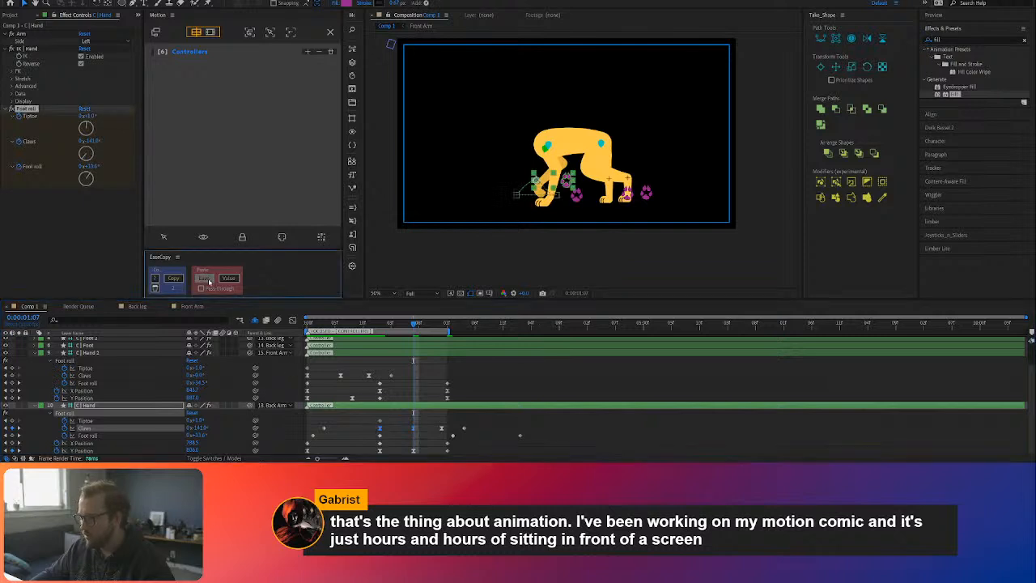
pyautogui.moveTo(413, 323); pyautogui.dragTo(379, 330)
pyautogui.press('space')
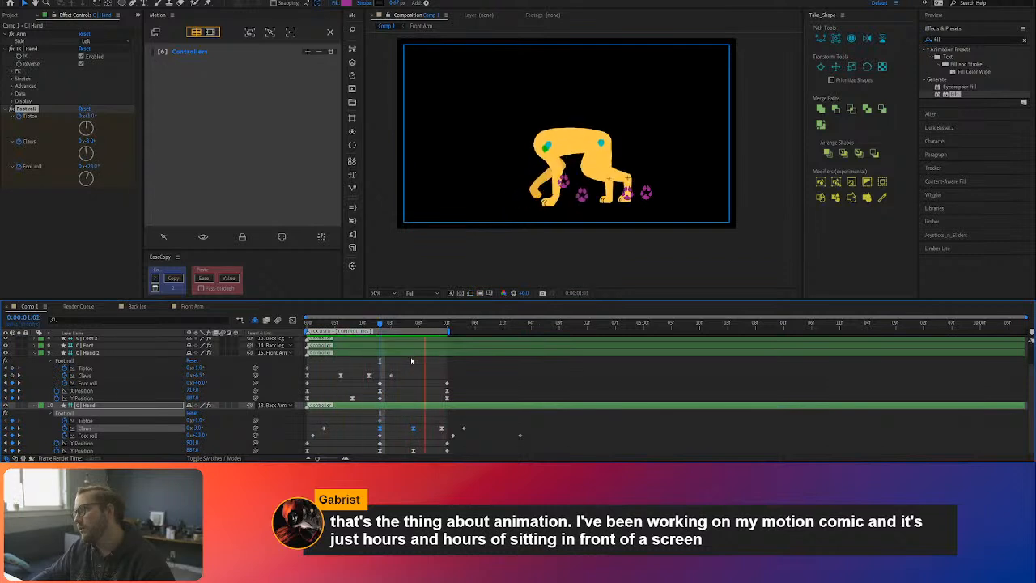
pyautogui.press('space')
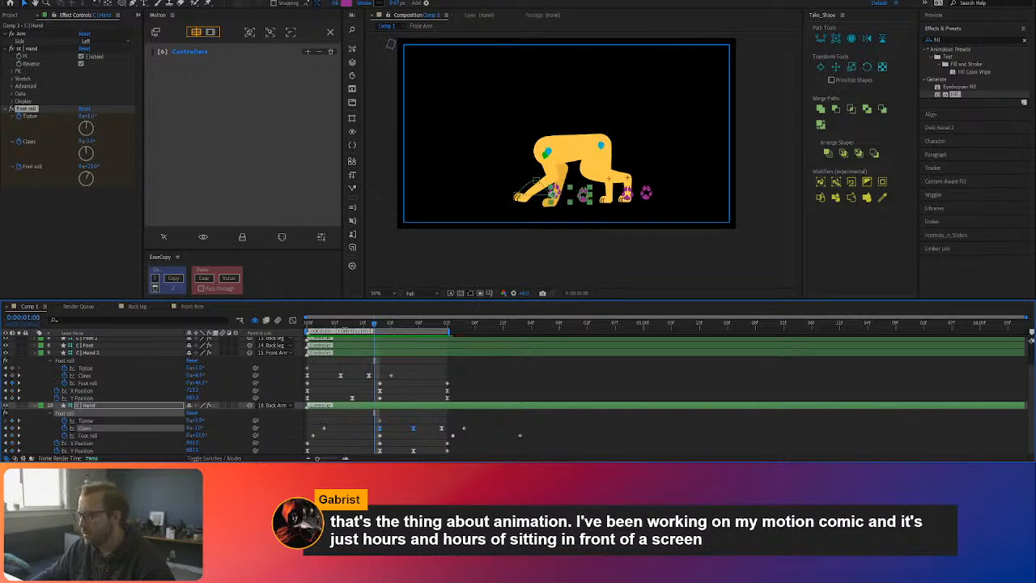
# Step: Increase C | Hand's Foot roll at 0:00:02:00 and delete its Claws and Foot roll keyframes beyond the loop's end
pyautogui.click(338, 323)
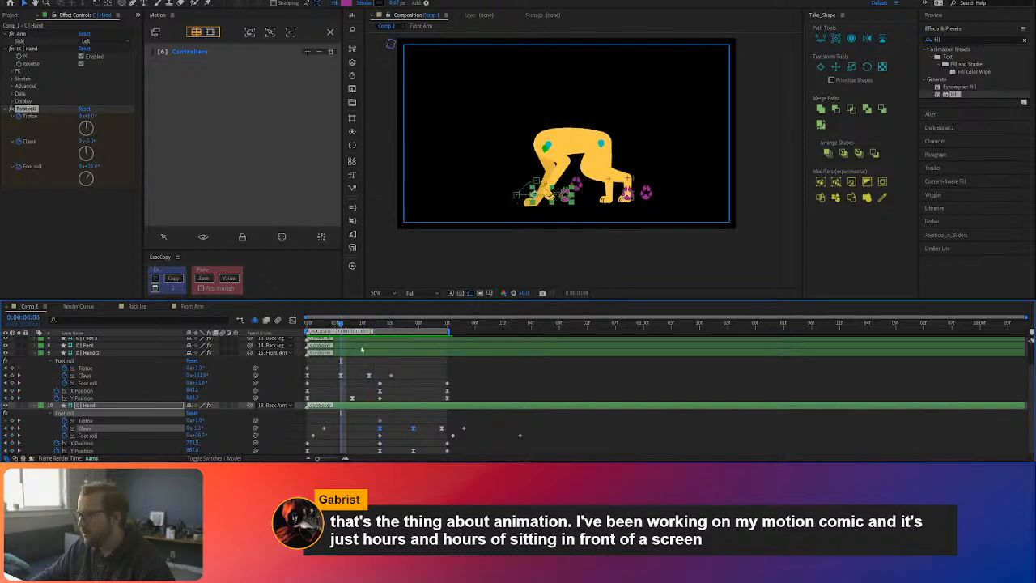
pyautogui.moveTo(340, 324); pyautogui.dragTo(445, 331)
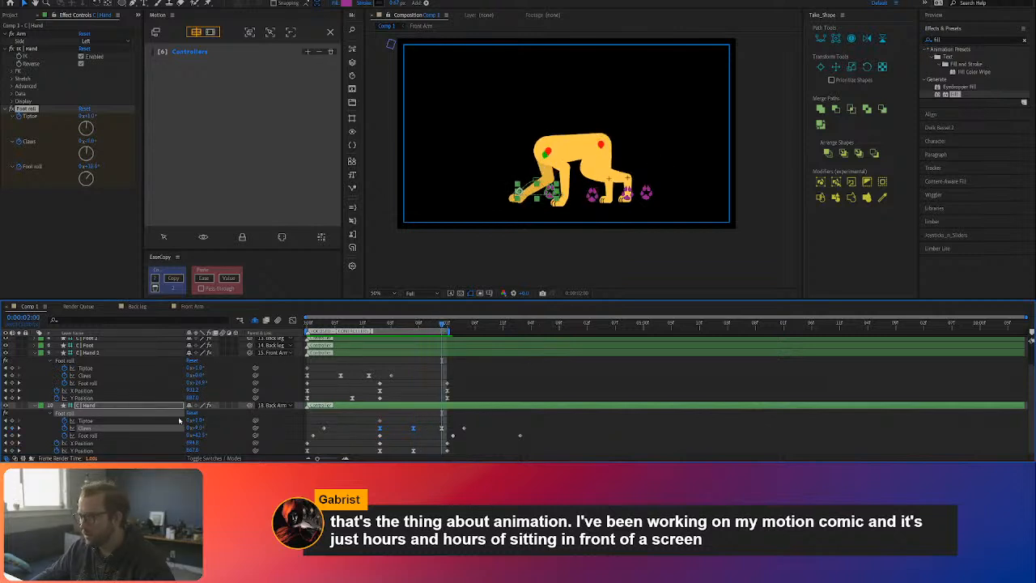
pyautogui.moveTo(200, 435); pyautogui.dragTo(209, 434)
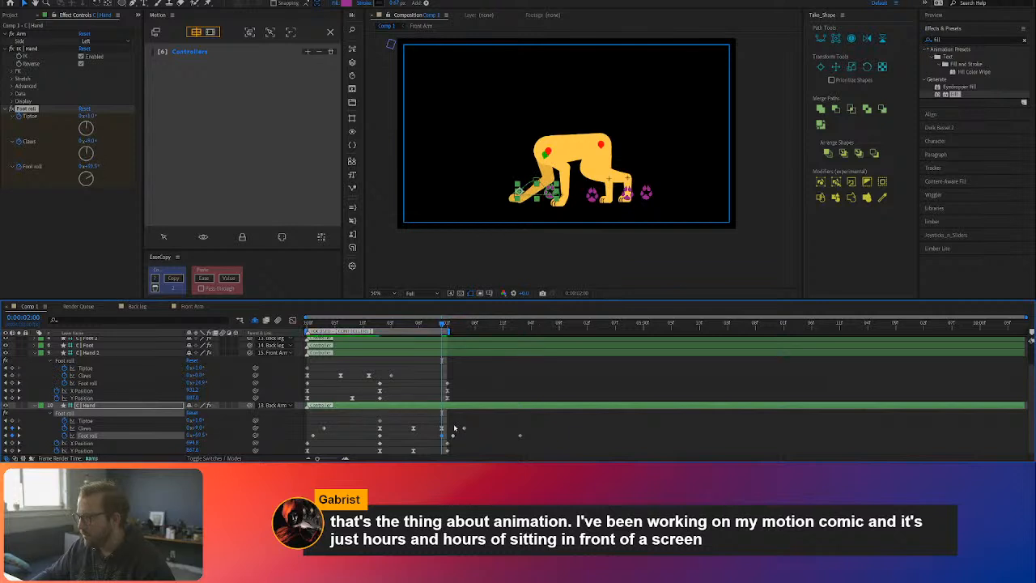
pyautogui.press('Delete')
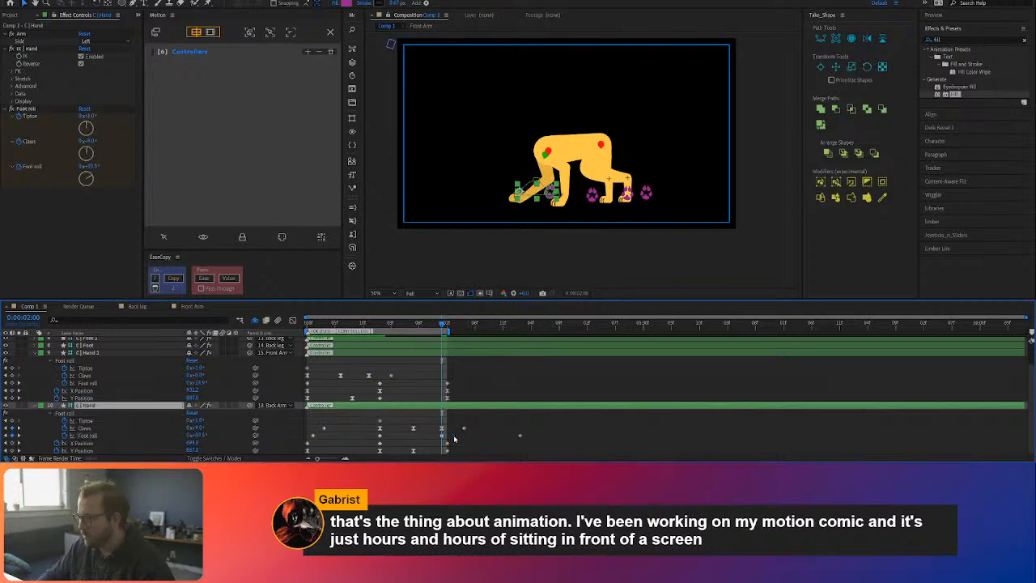
pyautogui.moveTo(541, 423); pyautogui.dragTo(461, 444)
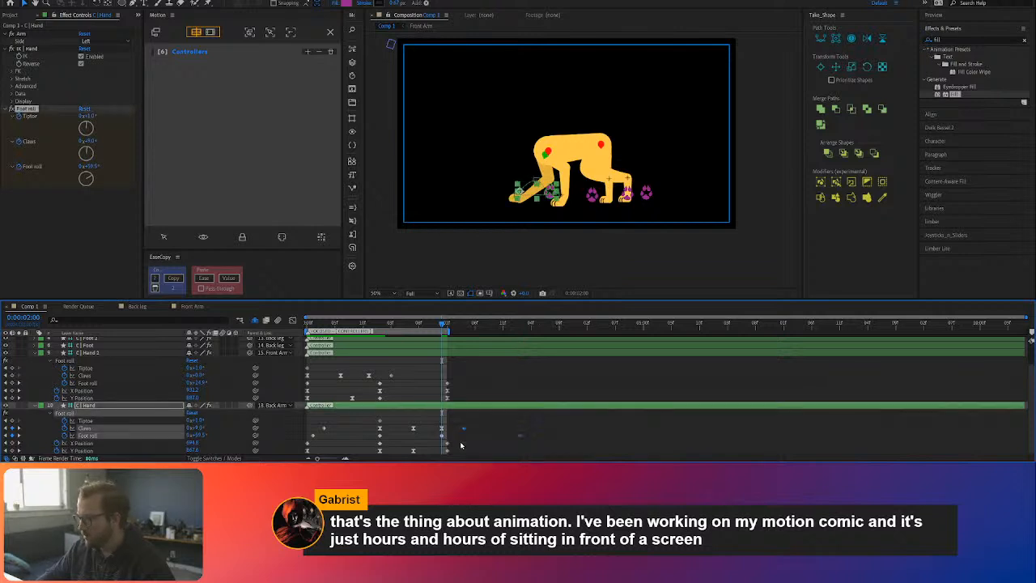
pyautogui.press('Delete')
pyautogui.press('space')
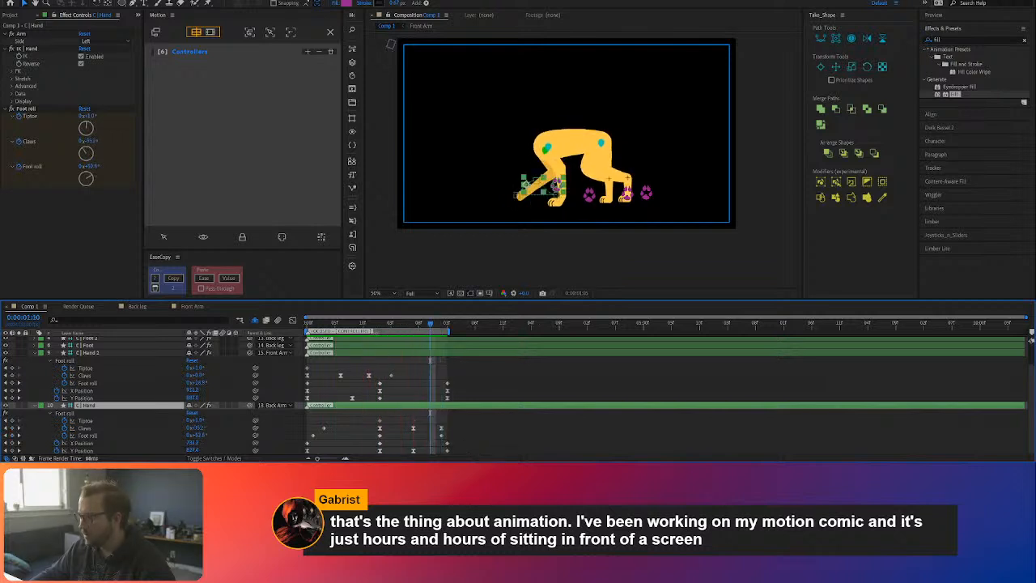
# Step: Move C | Hand 2's middle Foot roll keyframe to 0:00:00:11, increase its angle, and preview the motion
pyautogui.click(375, 328)
pyautogui.moveTo(375, 328); pyautogui.dragTo(369, 327)
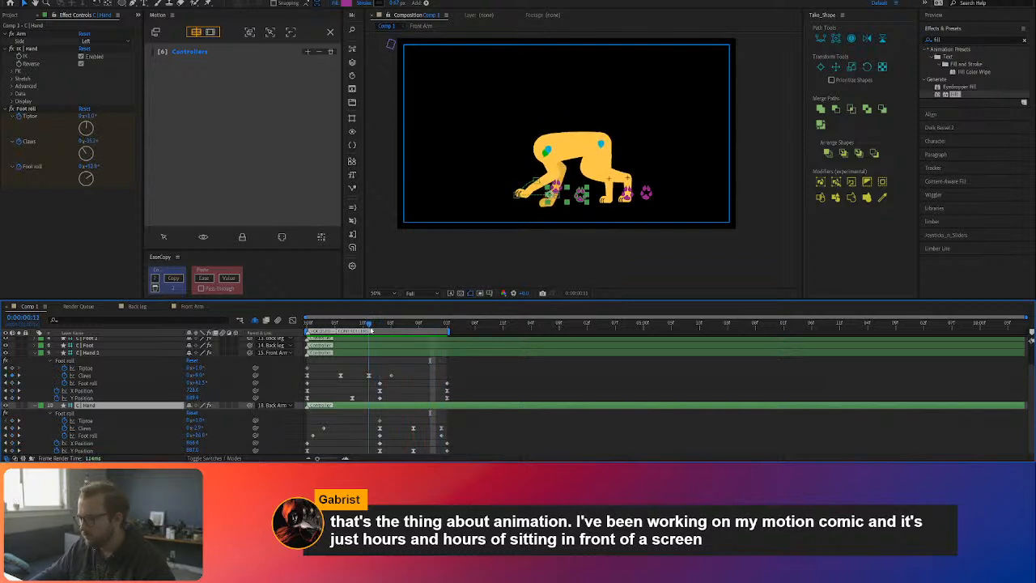
pyautogui.click(375, 385)
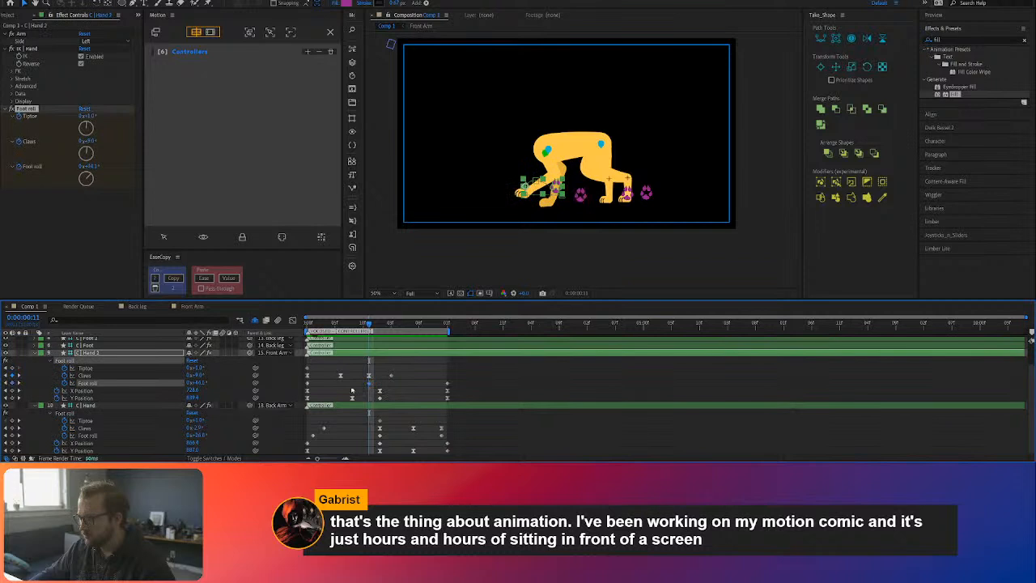
pyautogui.moveTo(198, 384); pyautogui.dragTo(208, 383)
pyautogui.moveTo(371, 326); pyautogui.dragTo(392, 326)
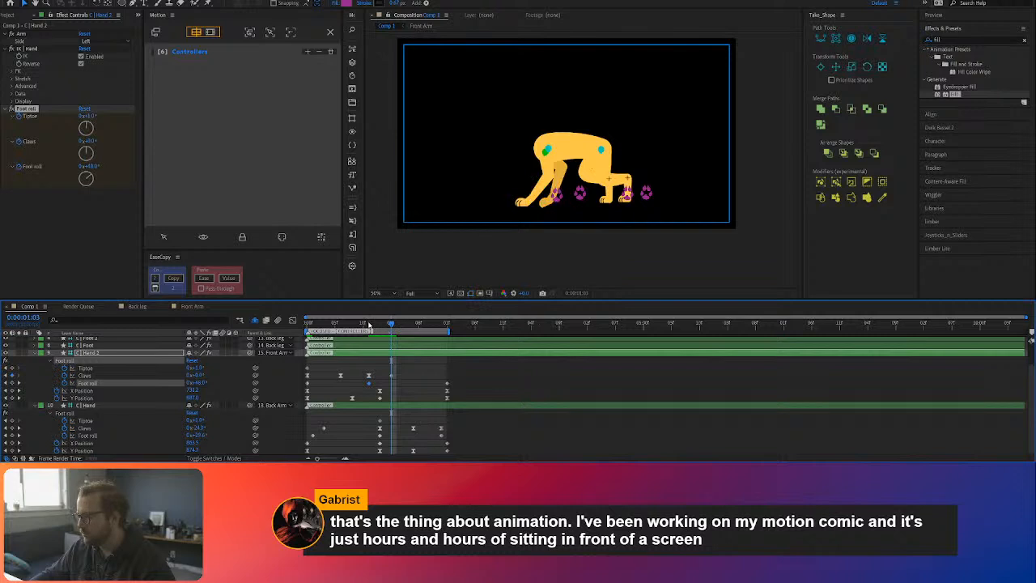
pyautogui.press('space')
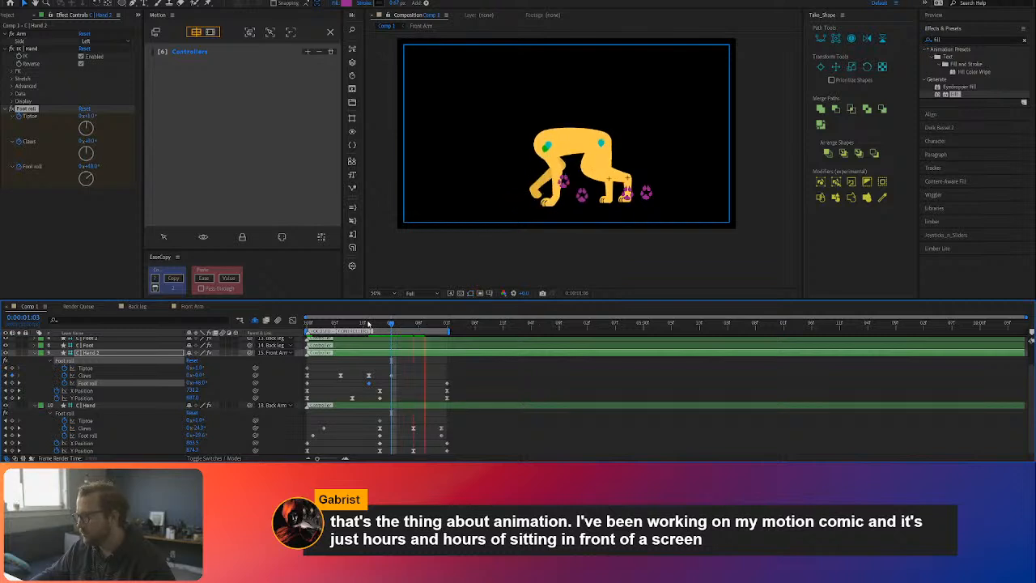
pyautogui.press('space')
# Step: Keyframe C | Hand 2's Foot roll at 0:00:00:06 with an angle lowered to nearly zero
pyautogui.moveTo(380, 324); pyautogui.dragTo(340, 326)
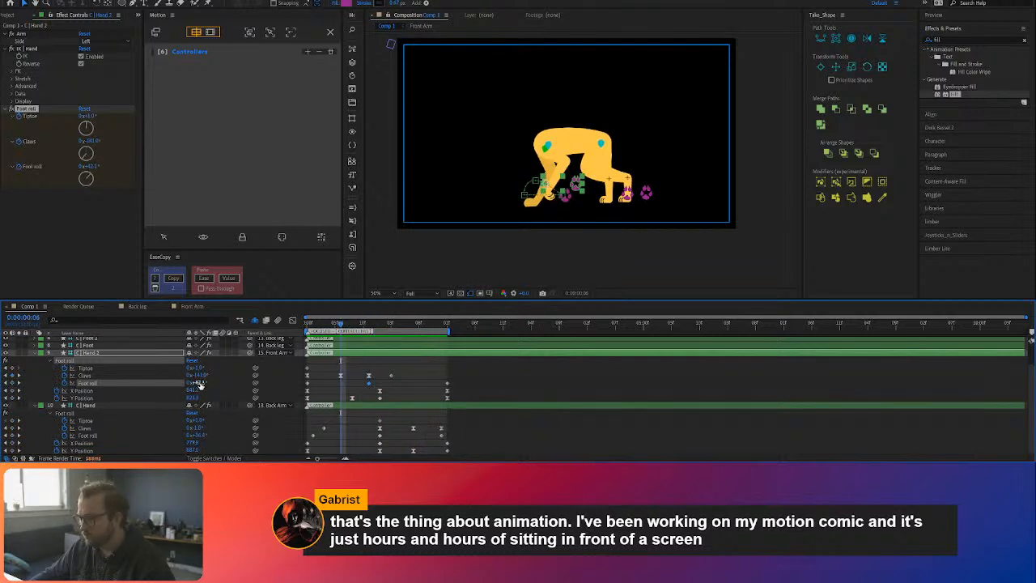
pyautogui.moveTo(194, 383); pyautogui.dragTo(183, 383)
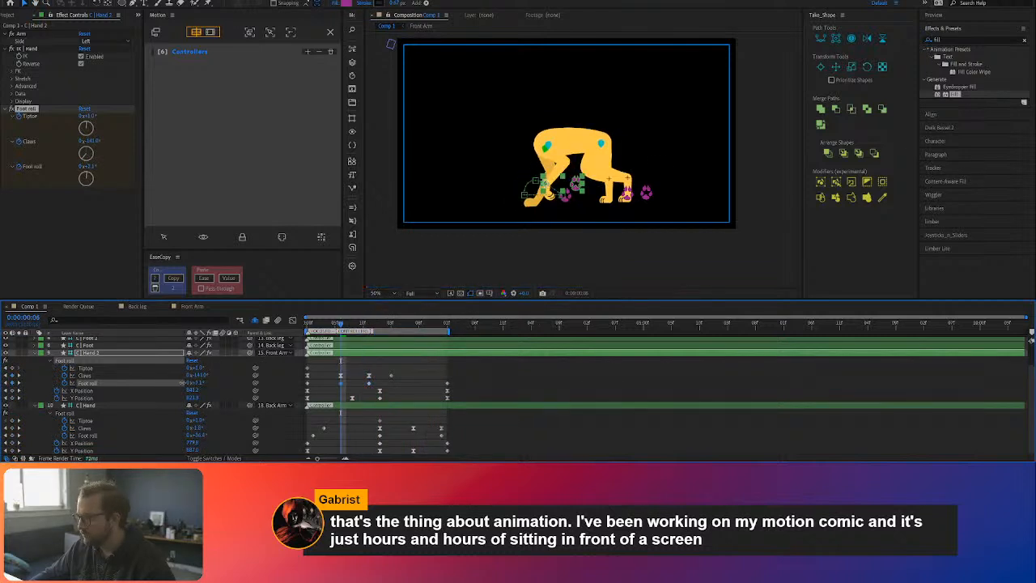
pyautogui.click(378, 374)
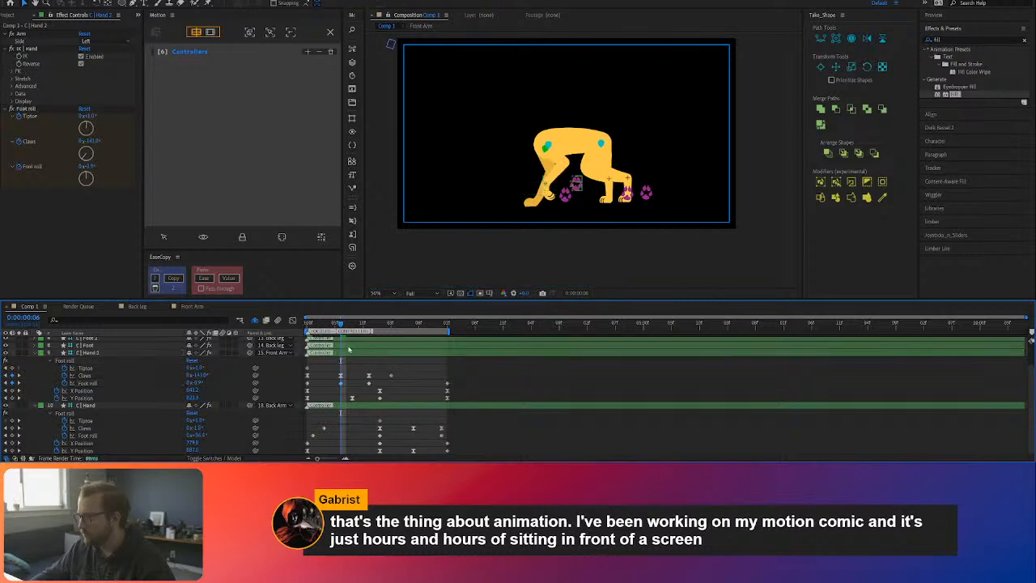
pyautogui.moveTo(340, 325); pyautogui.dragTo(437, 339)
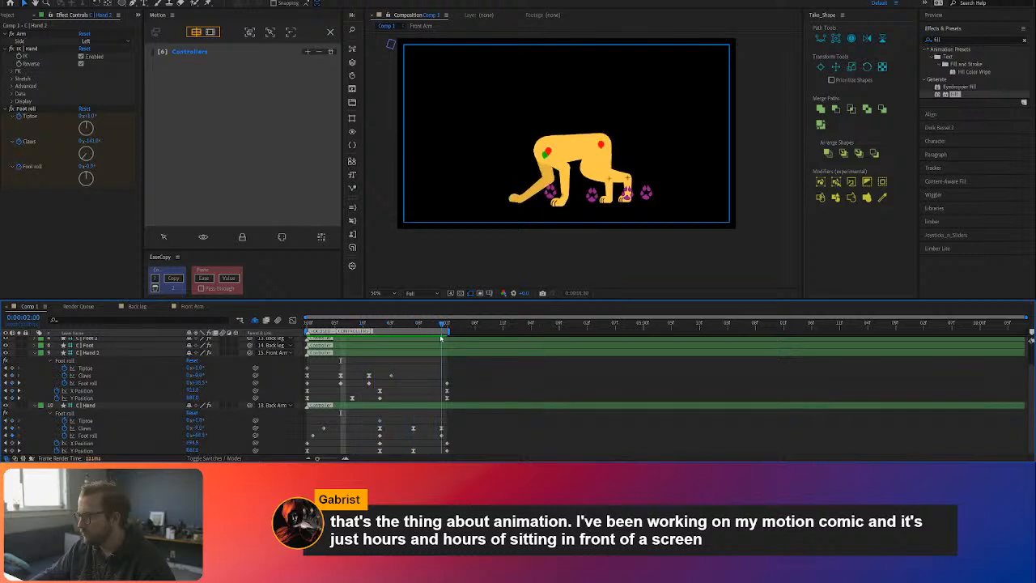
# Step: Copy the easing of C | Hand 2's first three Claws keyframes onto its first three Foot roll keyframes and replay the loop
pyautogui.moveTo(378, 373); pyautogui.dragTo(298, 378)
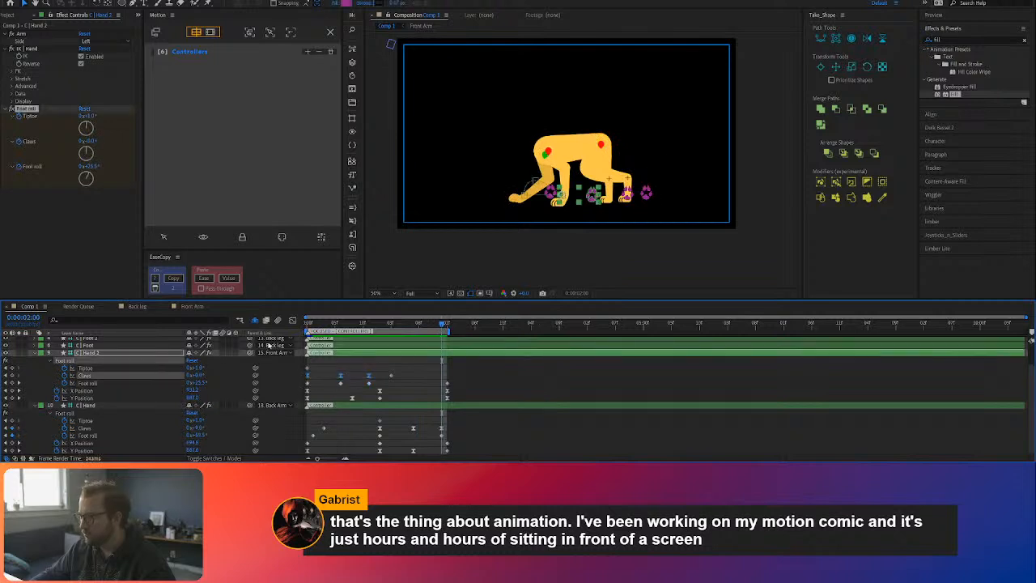
pyautogui.moveTo(379, 380); pyautogui.dragTo(321, 387)
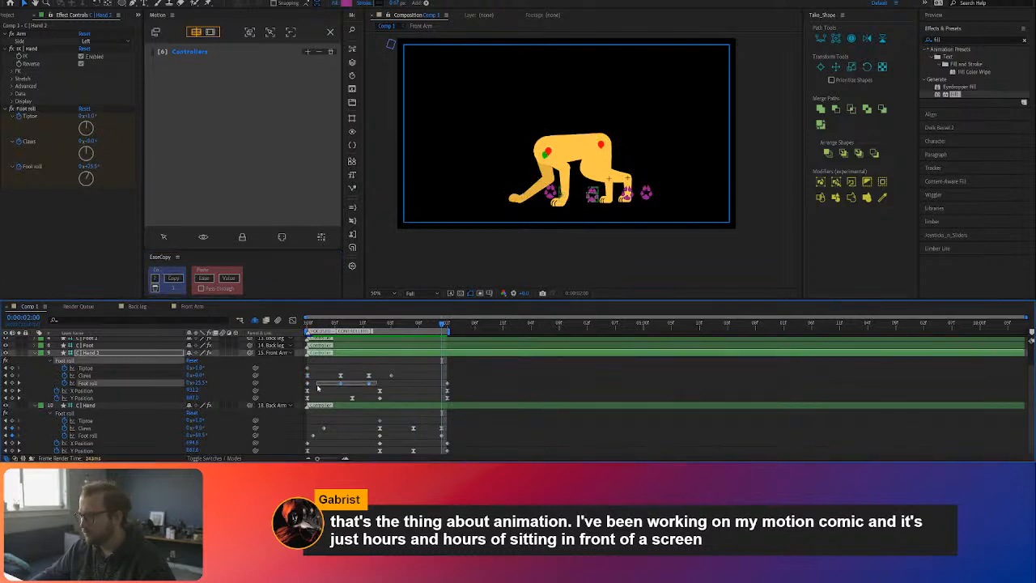
pyautogui.click(203, 277)
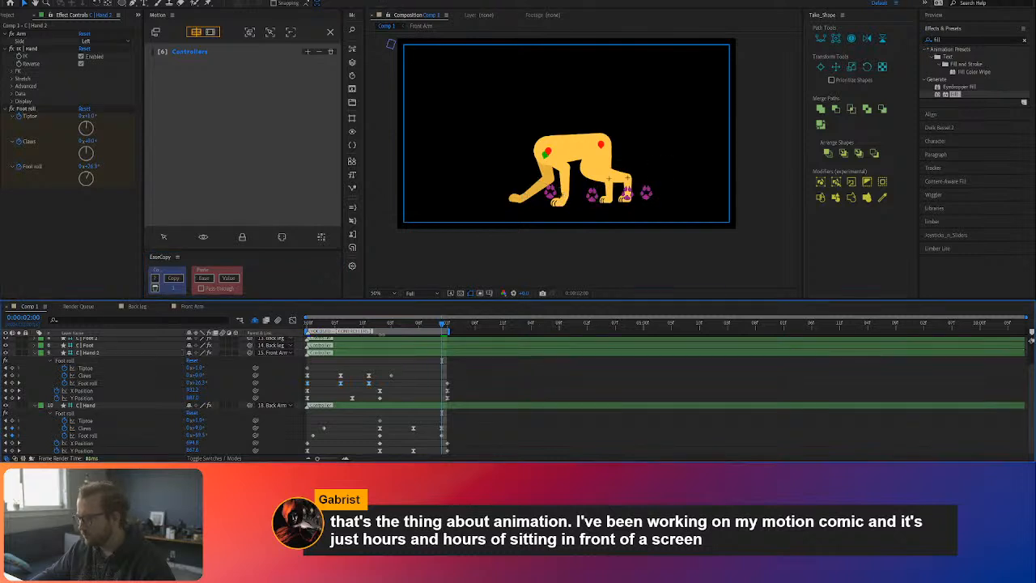
pyautogui.press('Home')
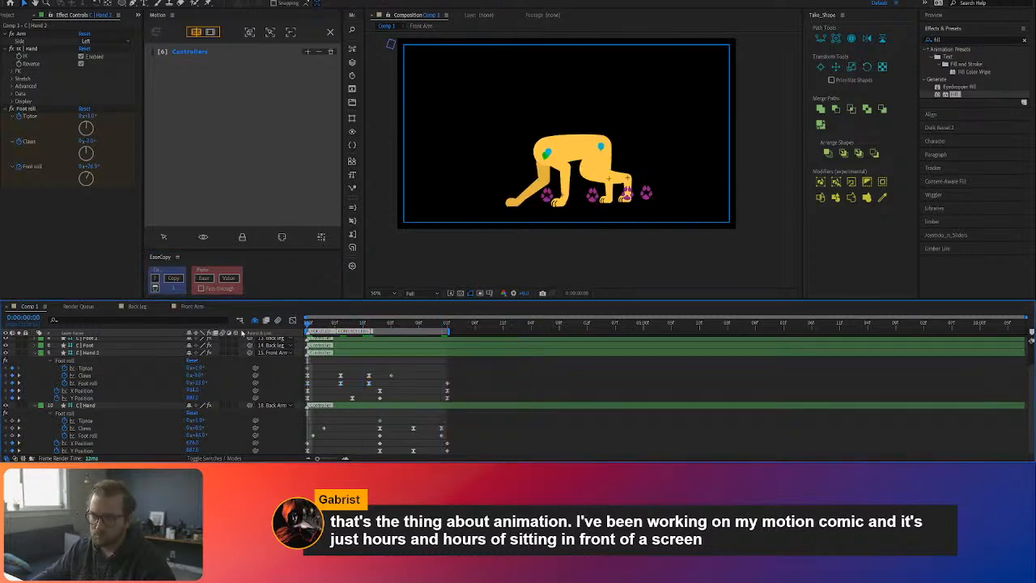
pyautogui.press('space')
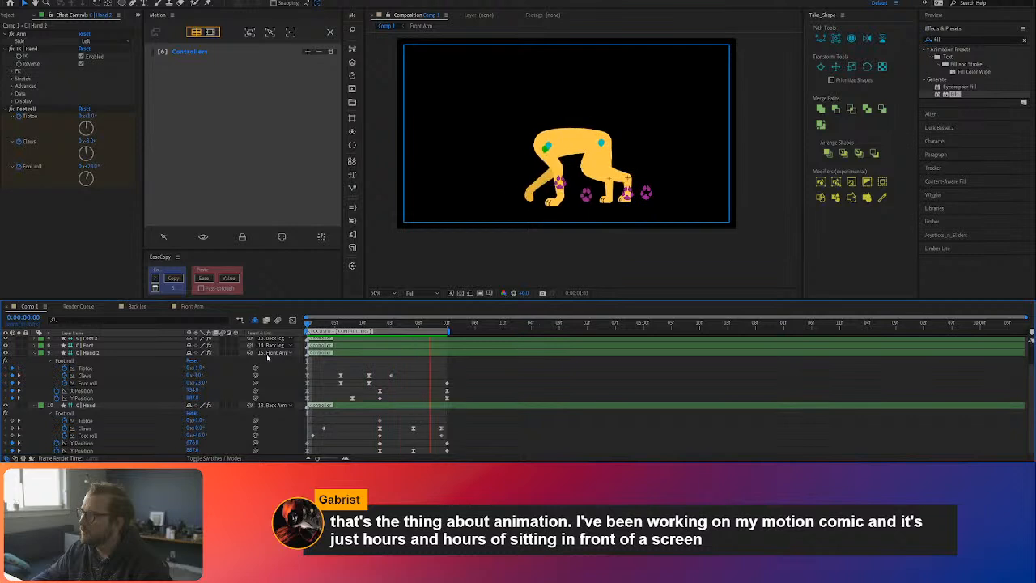
pyautogui.press('space')
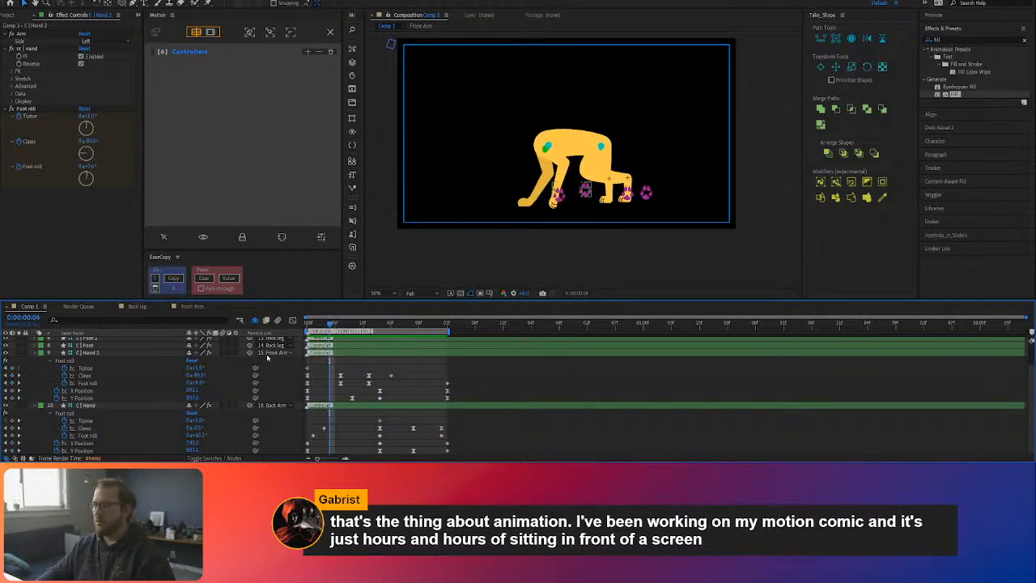
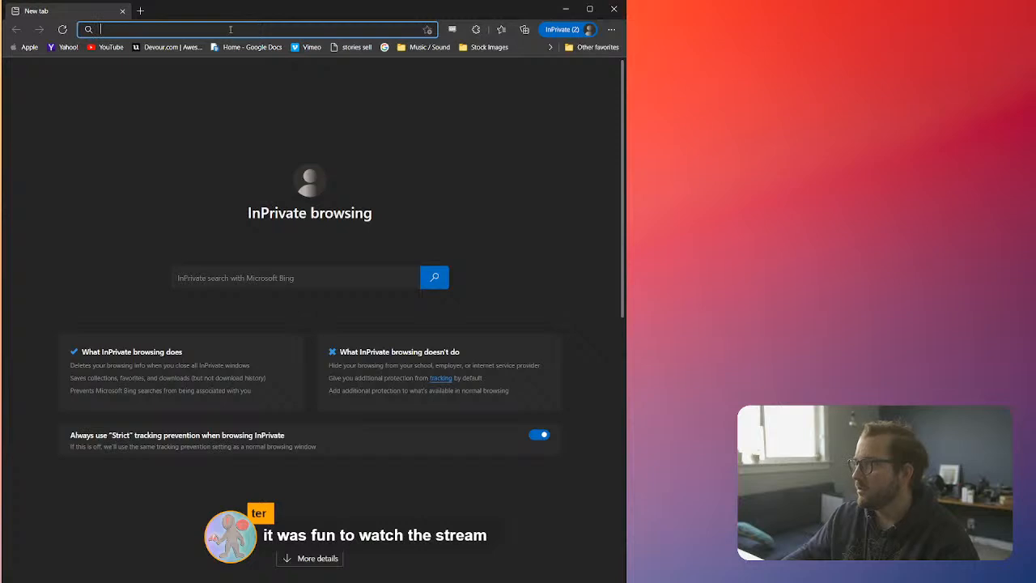
# Step: Open keyframeacademy.com/character-preorder in the Microsoft Edge InPrivate window and widen the window across the screen
pyautogui.write('keyframeacademy.retrieve.com')
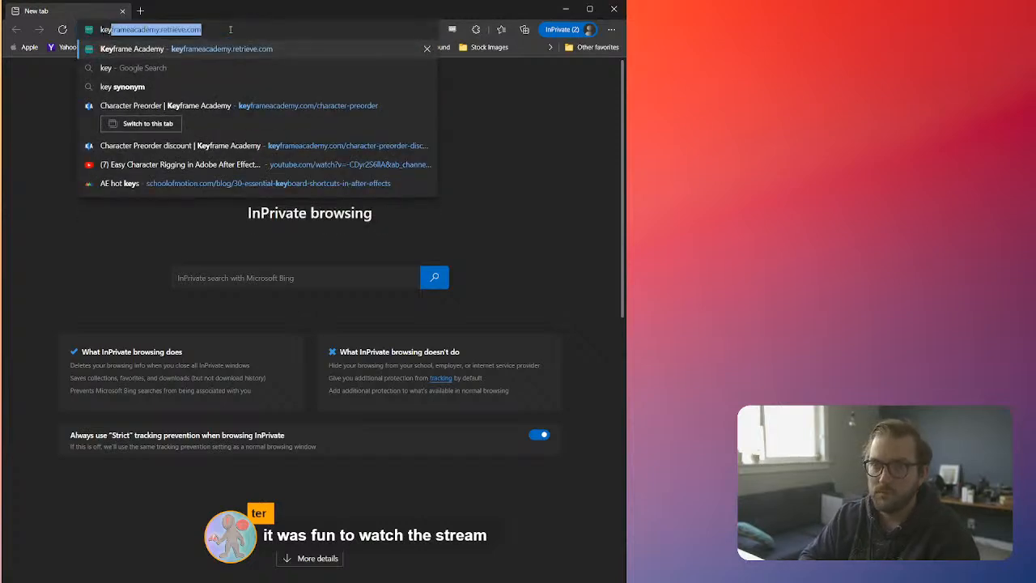
pyautogui.click(242, 106)
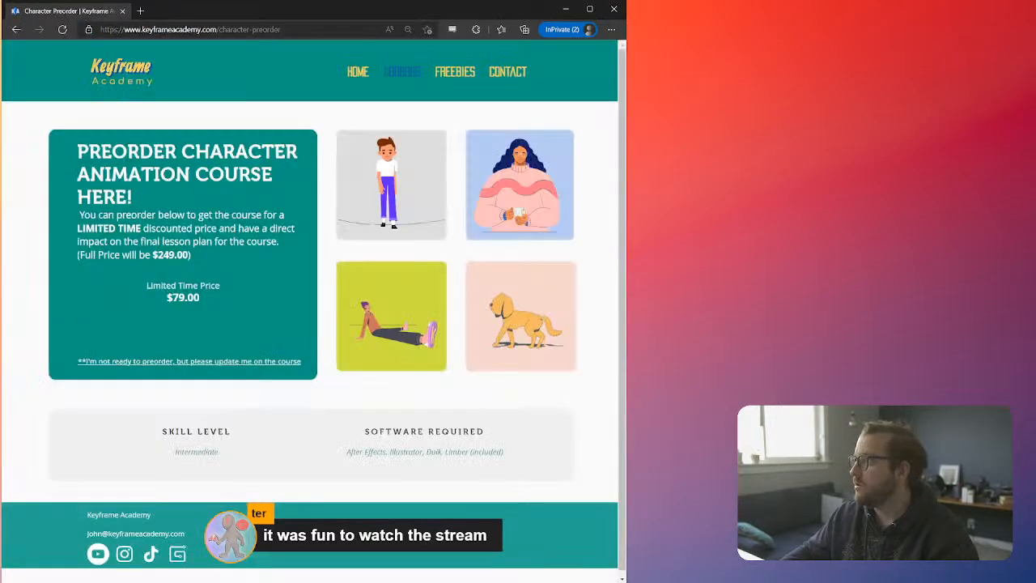
pyautogui.moveTo(626, 324); pyautogui.dragTo(1035, 324)
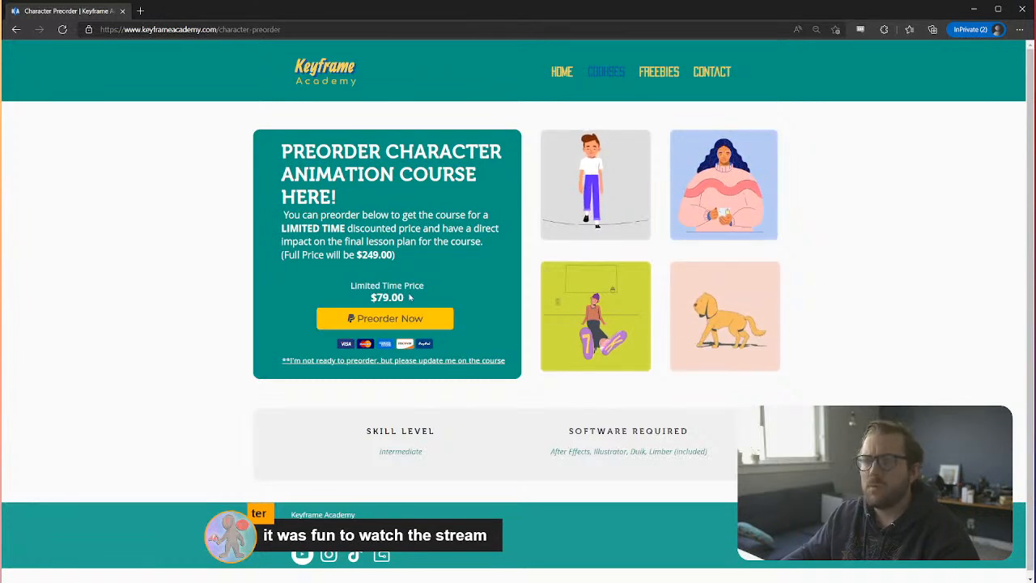
# Step: Examine the character animation course's limited-time price, full price and required software on the preorder page
pyautogui.moveTo(407, 298); pyautogui.dragTo(367, 298)
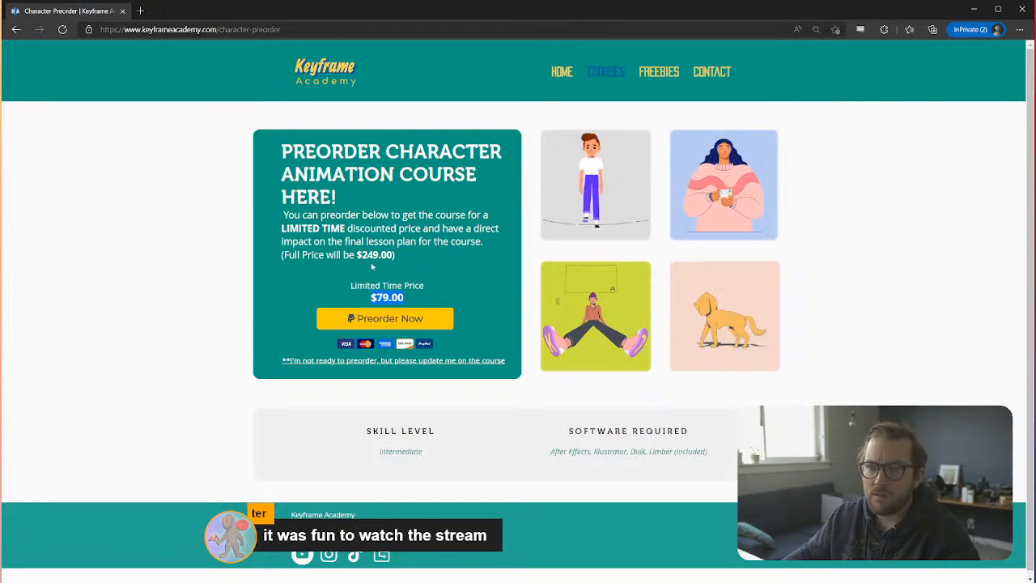
pyautogui.moveTo(367, 257); pyautogui.dragTo(393, 258)
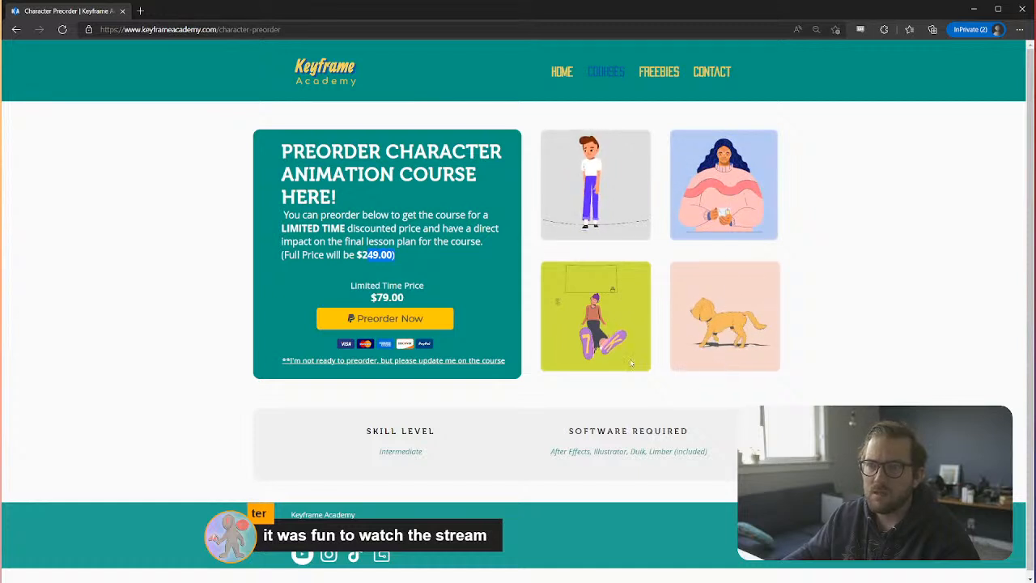
pyautogui.scroll(-1, 587, 347)
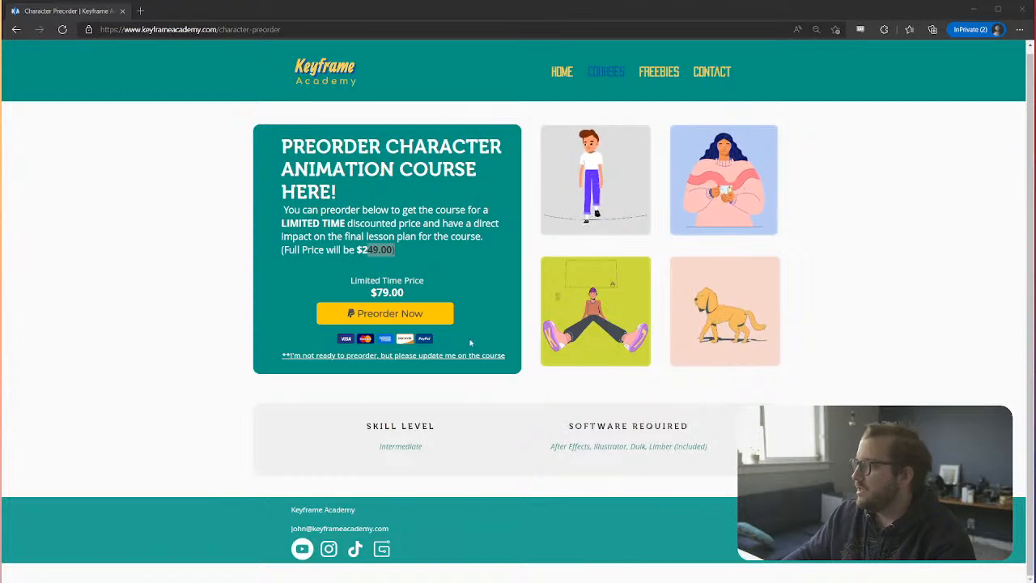
pyautogui.click(424, 249)
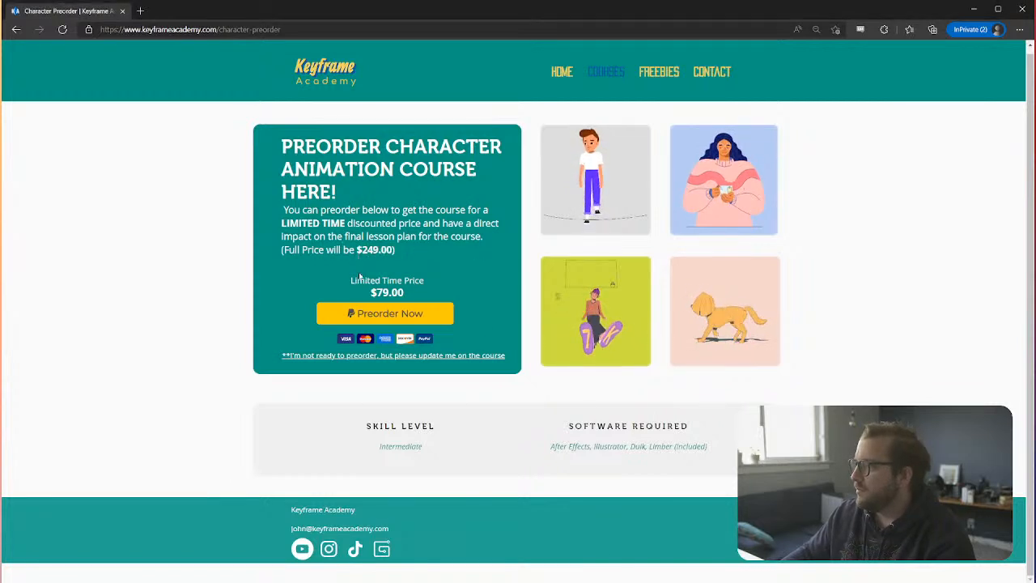
pyautogui.moveTo(370, 293); pyautogui.dragTo(412, 297)
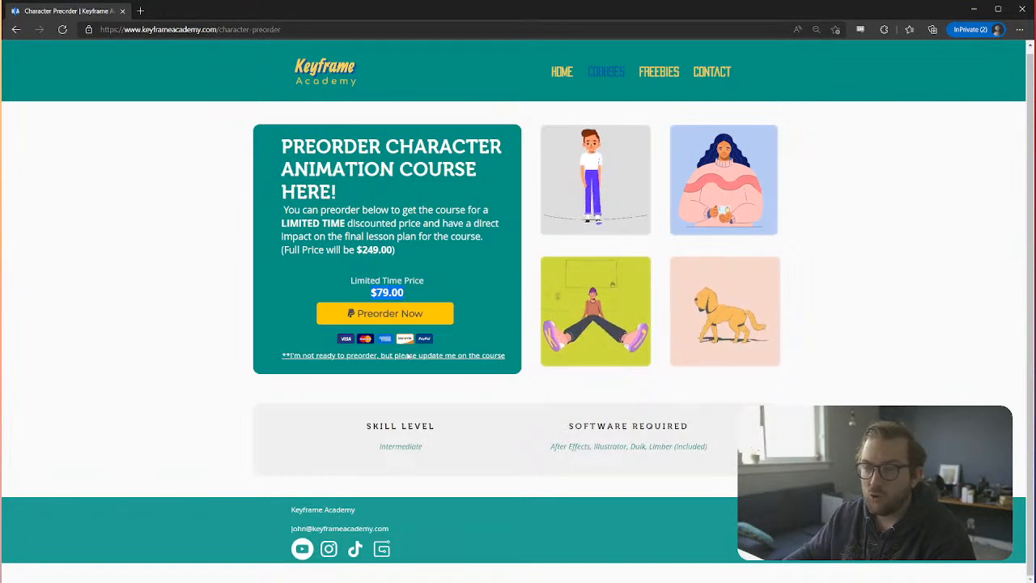
pyautogui.click(340, 283)
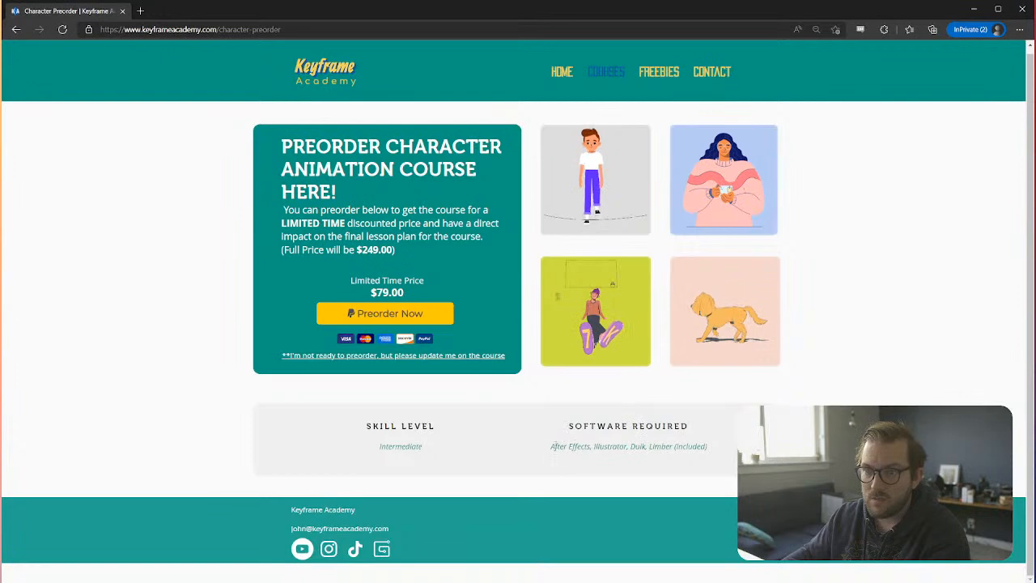
pyautogui.click(610, 450)
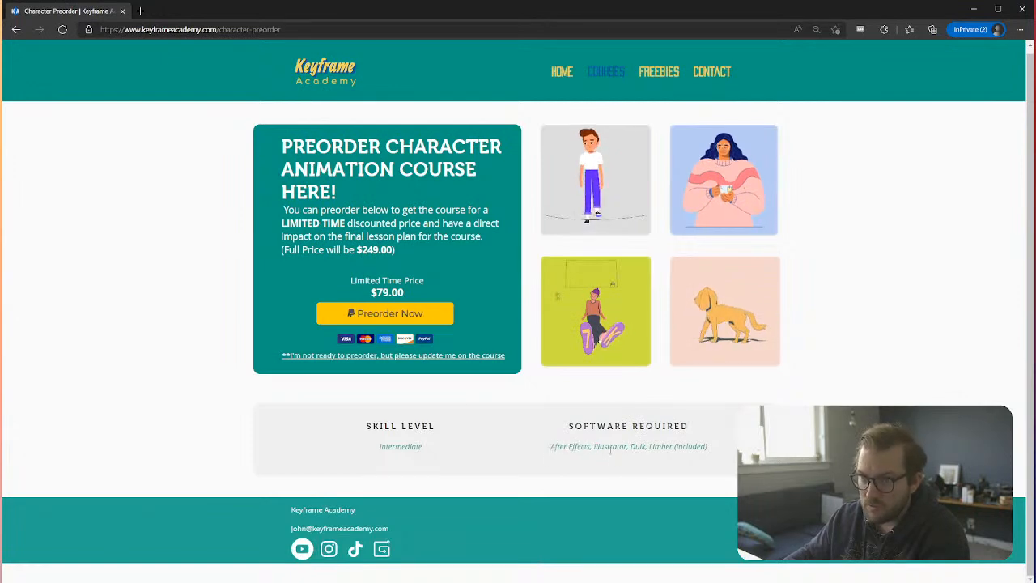
pyautogui.moveTo(630, 447); pyautogui.dragTo(681, 447)
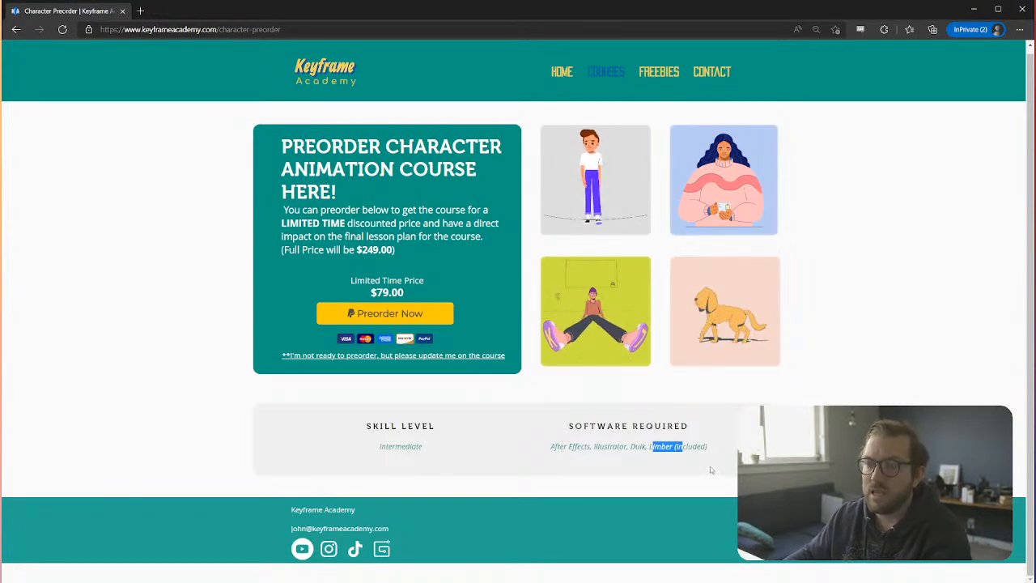